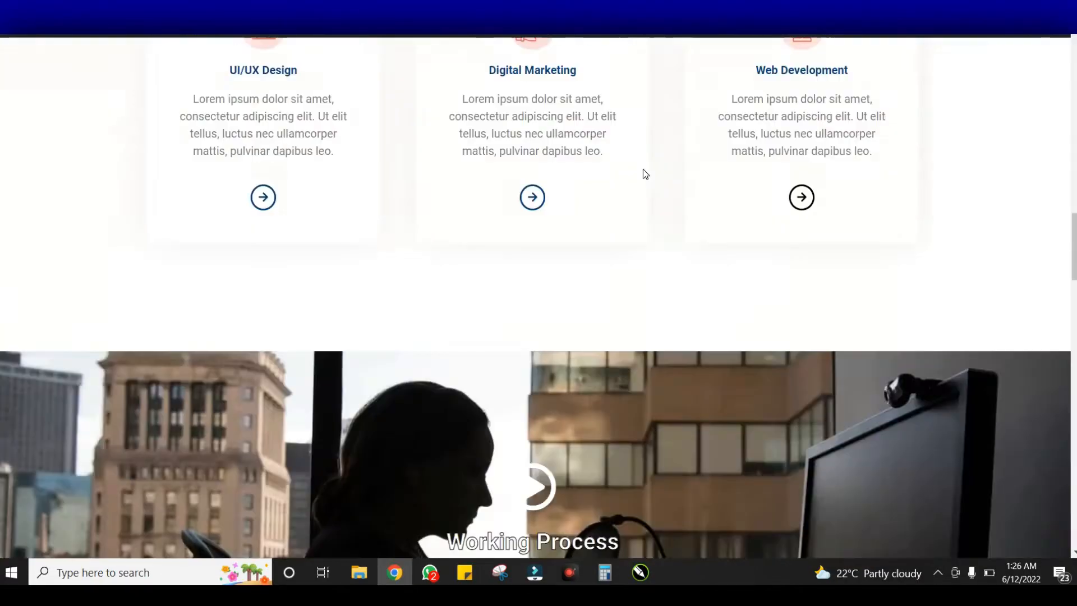
Scroll down and back up the live page to review it
scroll(643, 171, down, 15)
scroll(644, 172, up, 20)
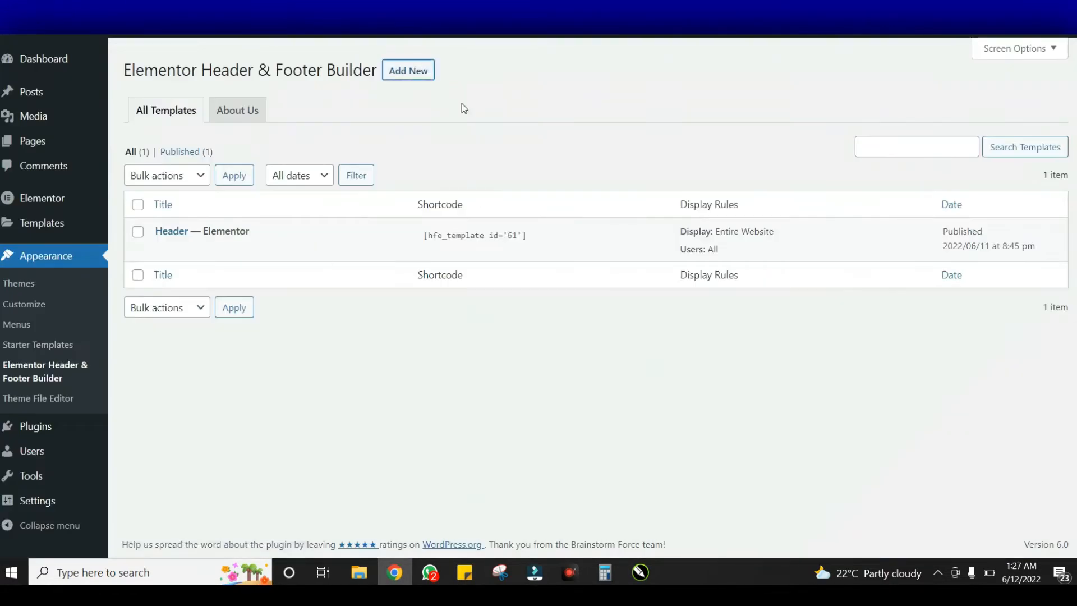
Return to the admin Dashboard and go on to the Plugins > Add New page
right_click(243, 214)
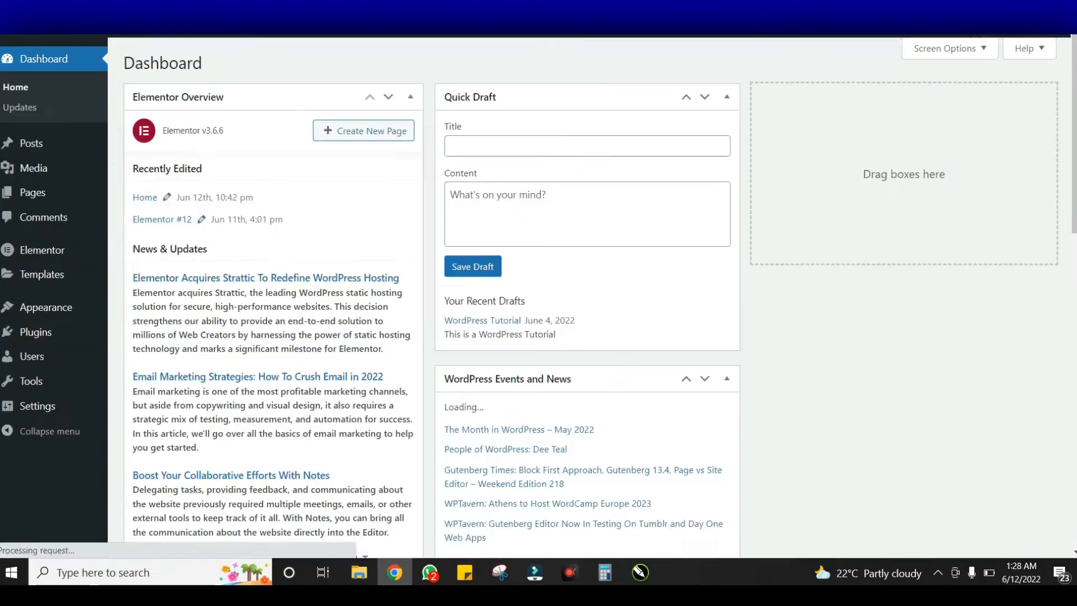
click(953, 48)
click(142, 113)
click(346, 113)
click(418, 113)
click(473, 113)
click(544, 113)
click(249, 113)
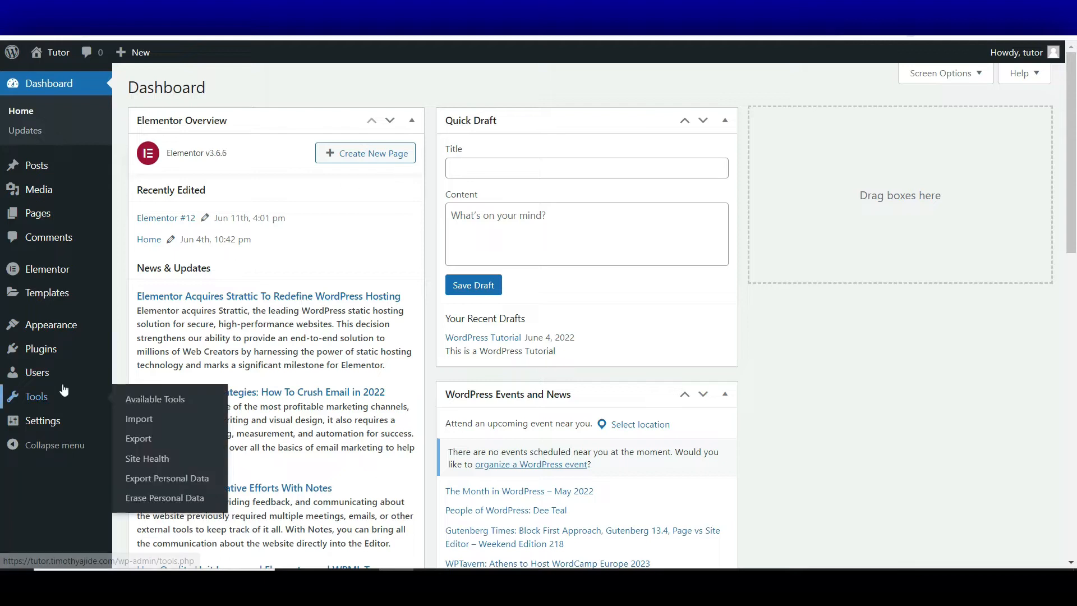
mouse_move(56, 353)
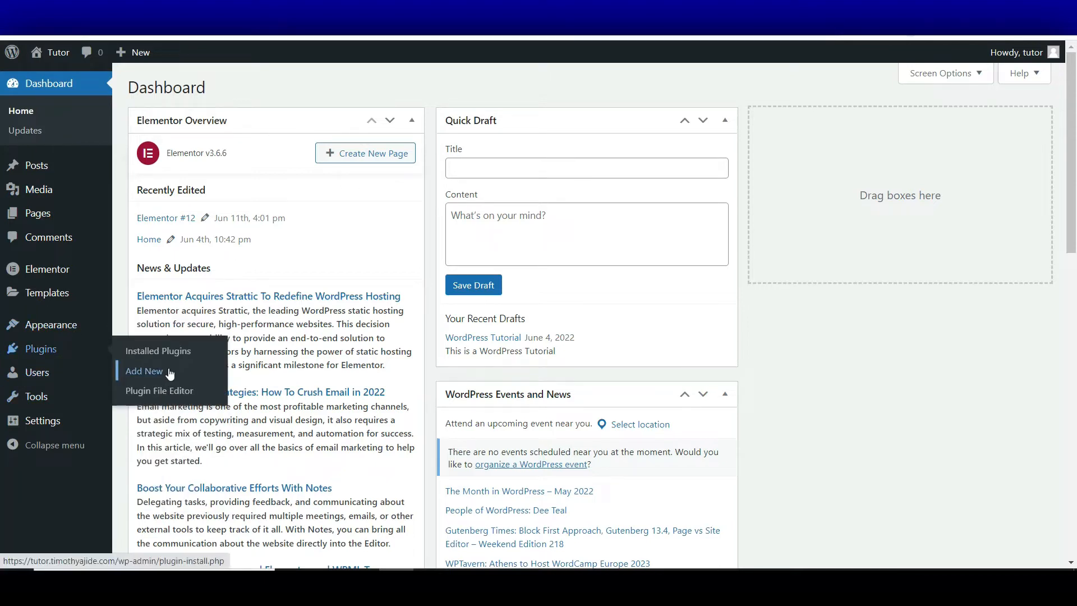
click(175, 369)
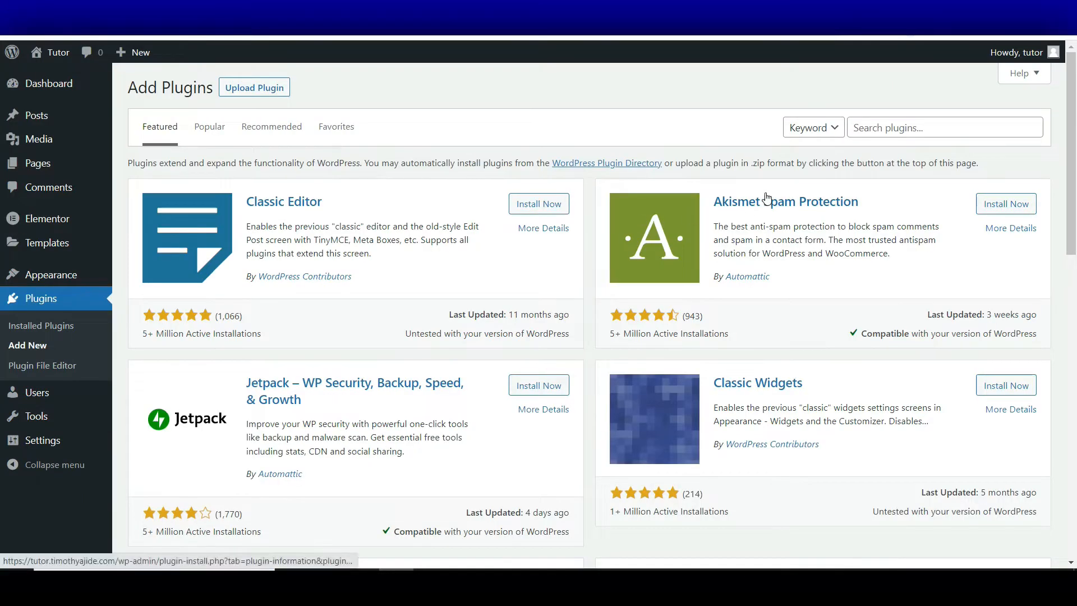
Search plugins for 'eLEMENTOR' and install Elementor Header & Footer Builder
click(880, 126)
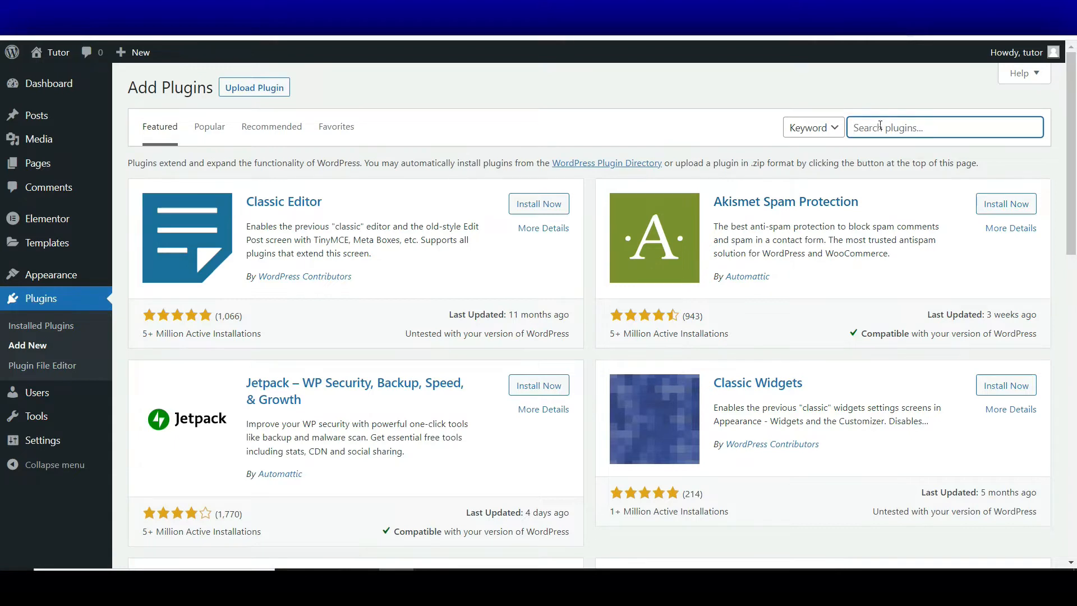
text(eLEMENTOR)
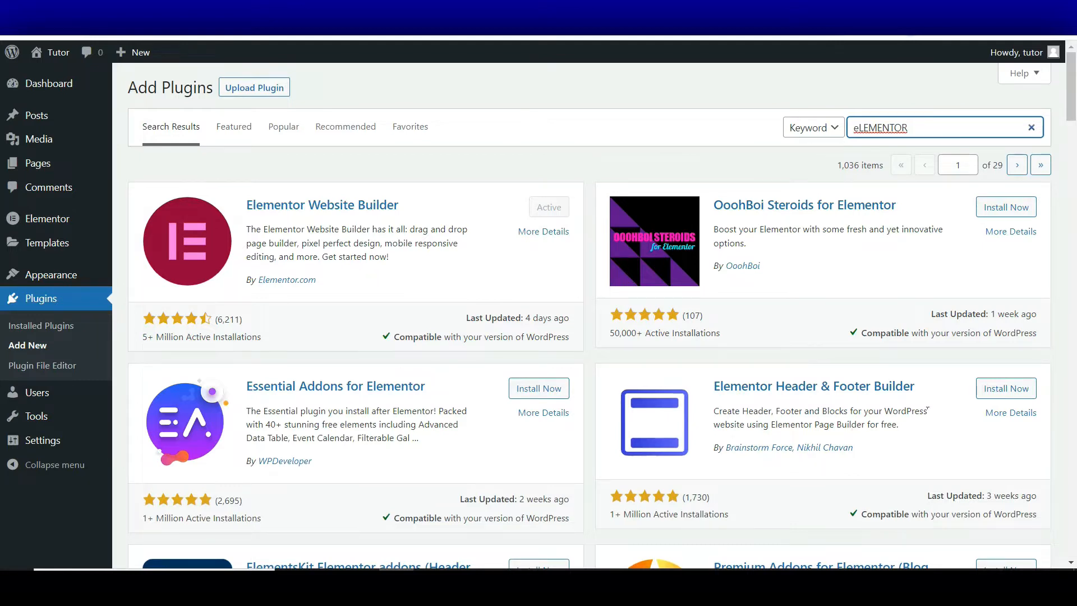
click(1002, 392)
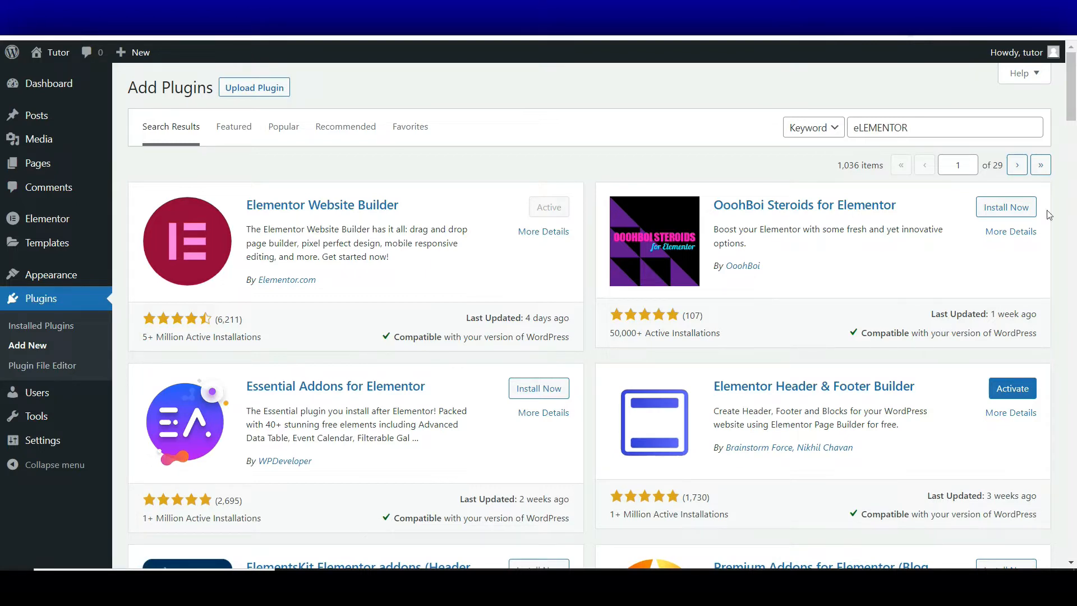
Install Starter Templates from the Elementor results and reveal the plugin zip upload panel
drag(1074, 95, 1070, 218)
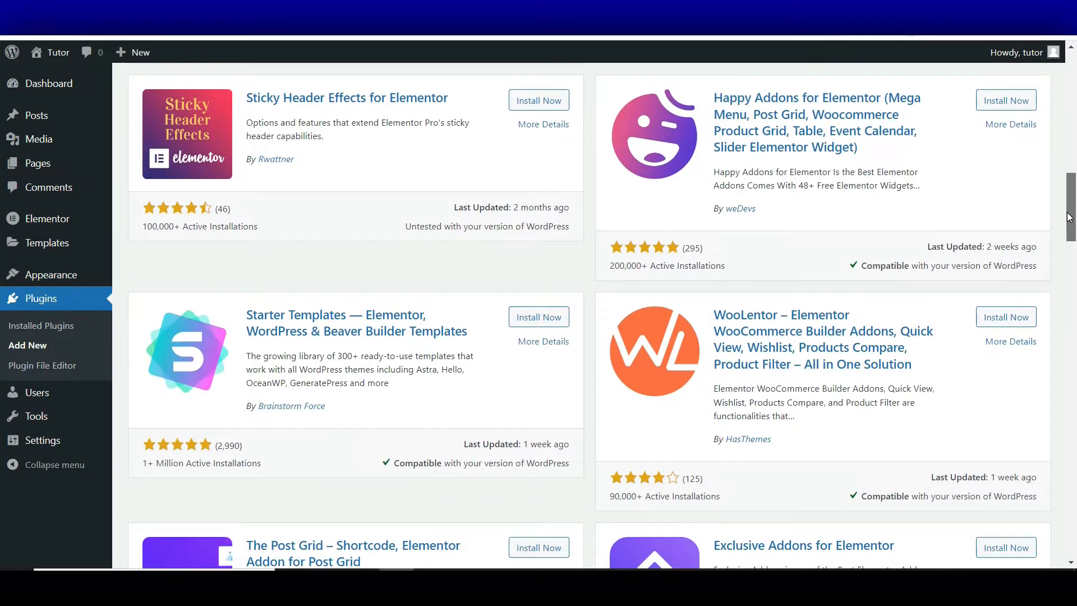
mouse_move(1070, 218)
mouse_down()
mouse_move(1072, 115)
mouse_move(1074, 293)
mouse_move(1074, 89)
mouse_move(1060, 212)
mouse_up()
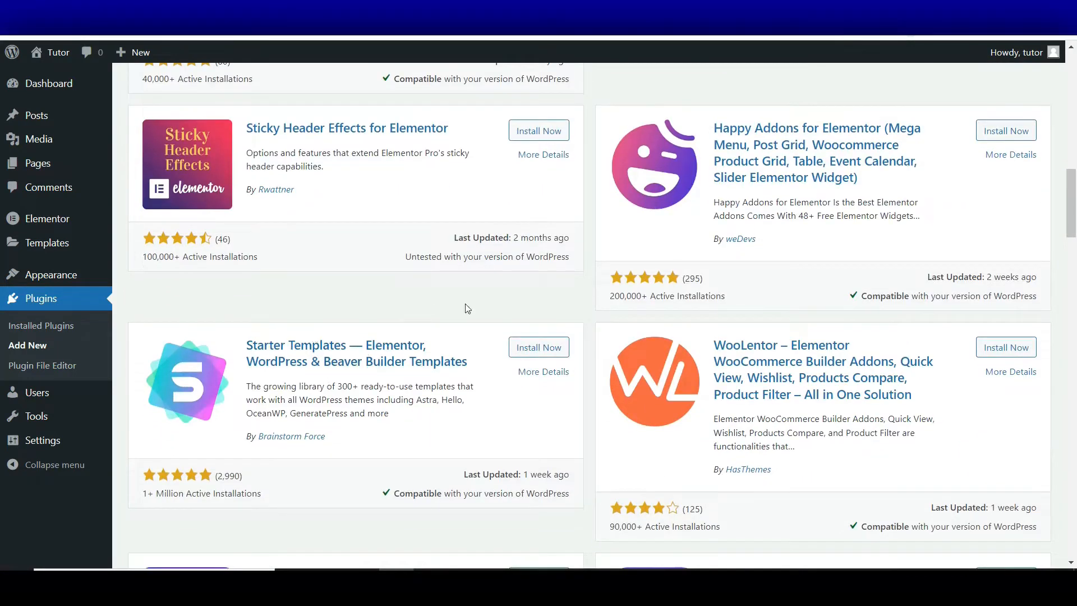
click(550, 346)
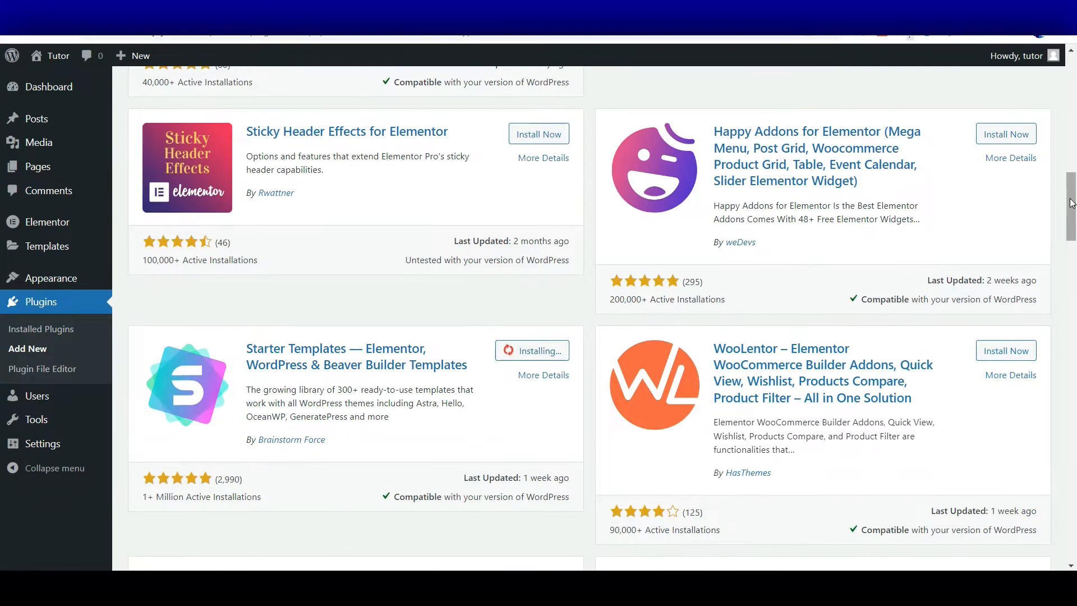
drag(1071, 203, 1072, 62)
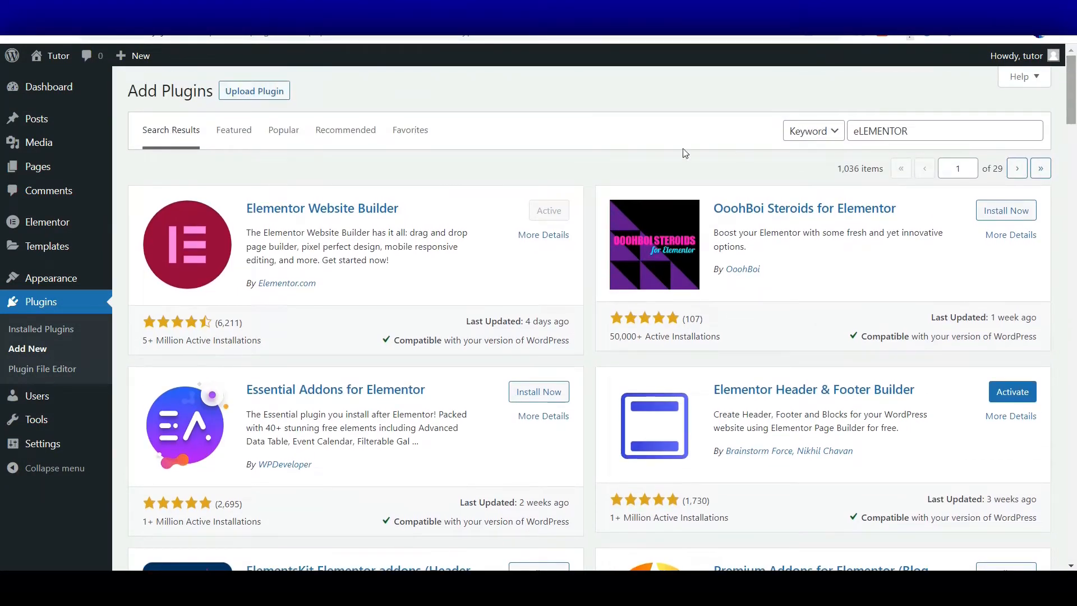
click(271, 91)
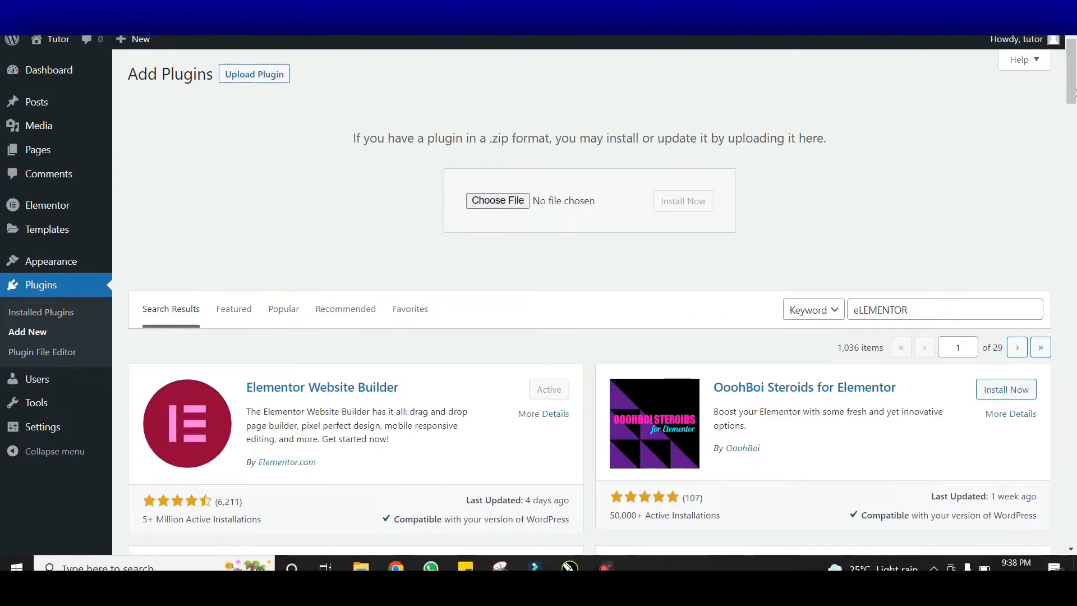
Activate Starter Templates in the Installed Plugins list
drag(1071, 93, 1070, 251)
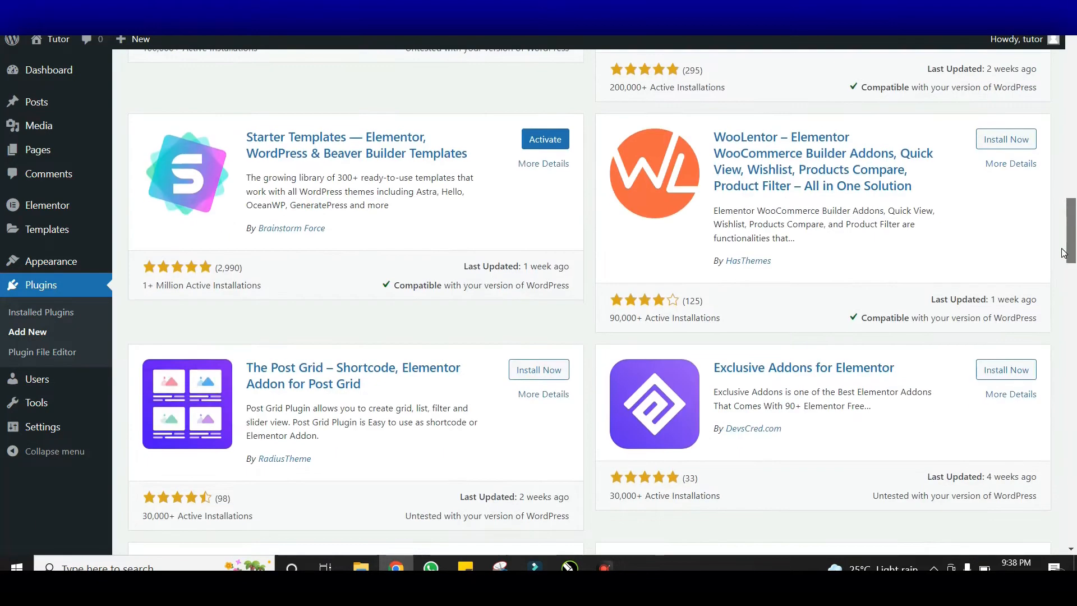
click(547, 137)
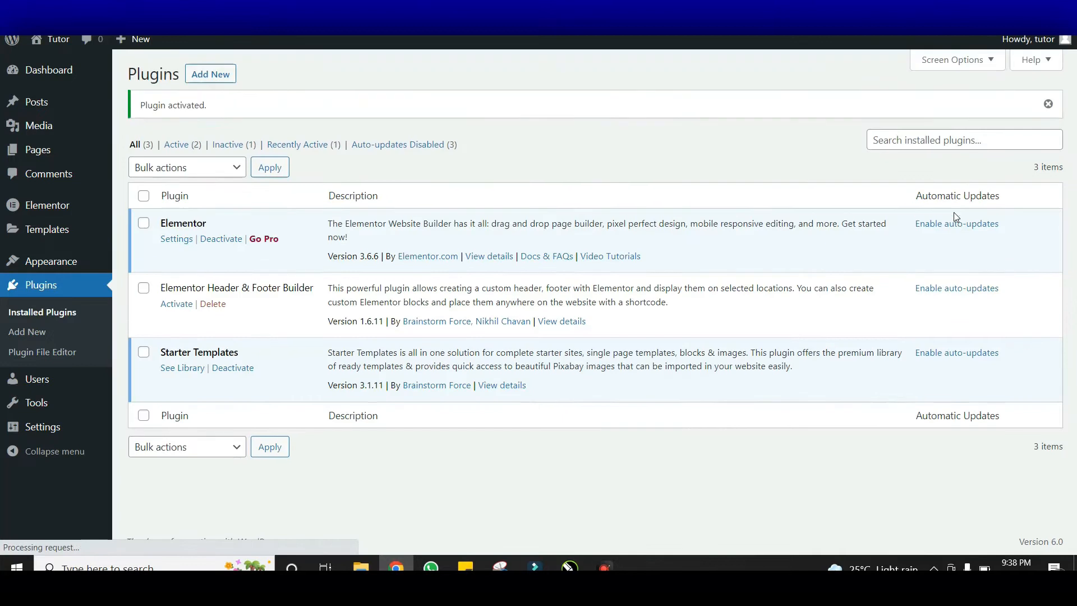
Activate Elementor Header & Footer Builder and go to Appearance > Menus
click(175, 307)
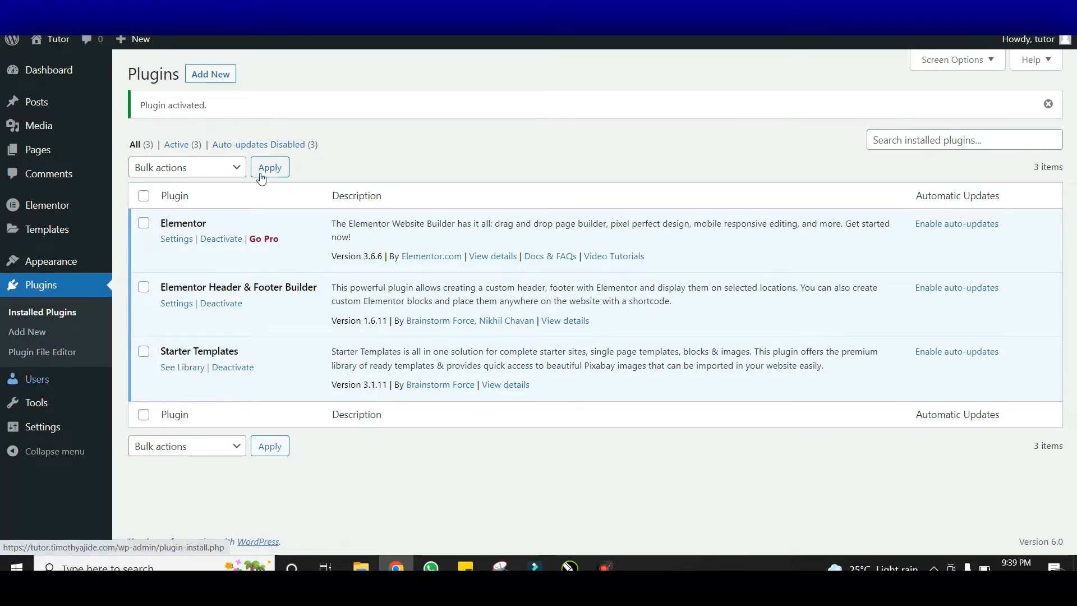
mouse_move(85, 211)
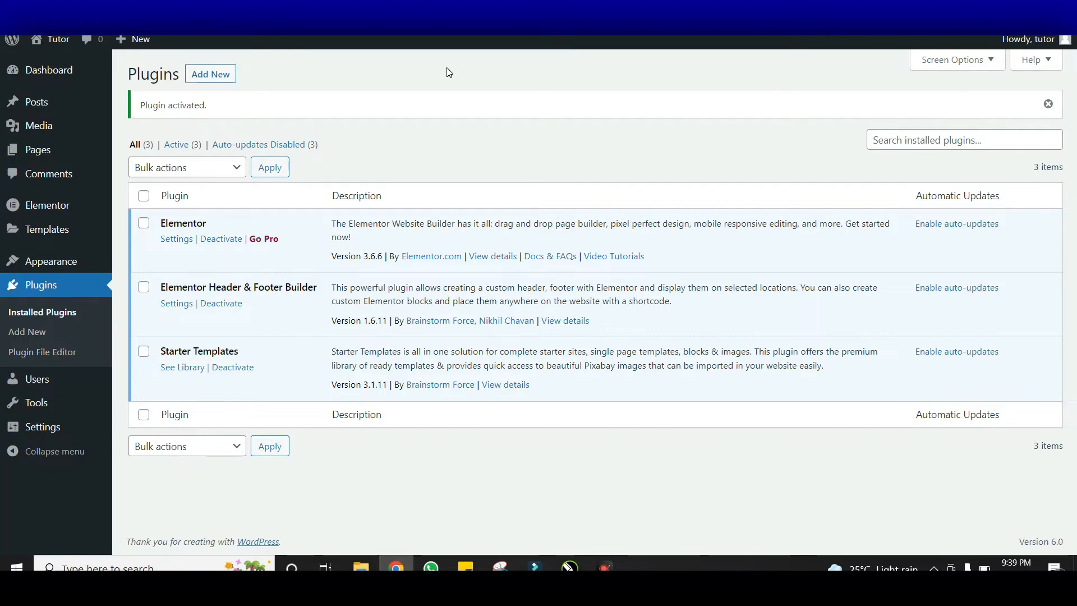
mouse_move(72, 268)
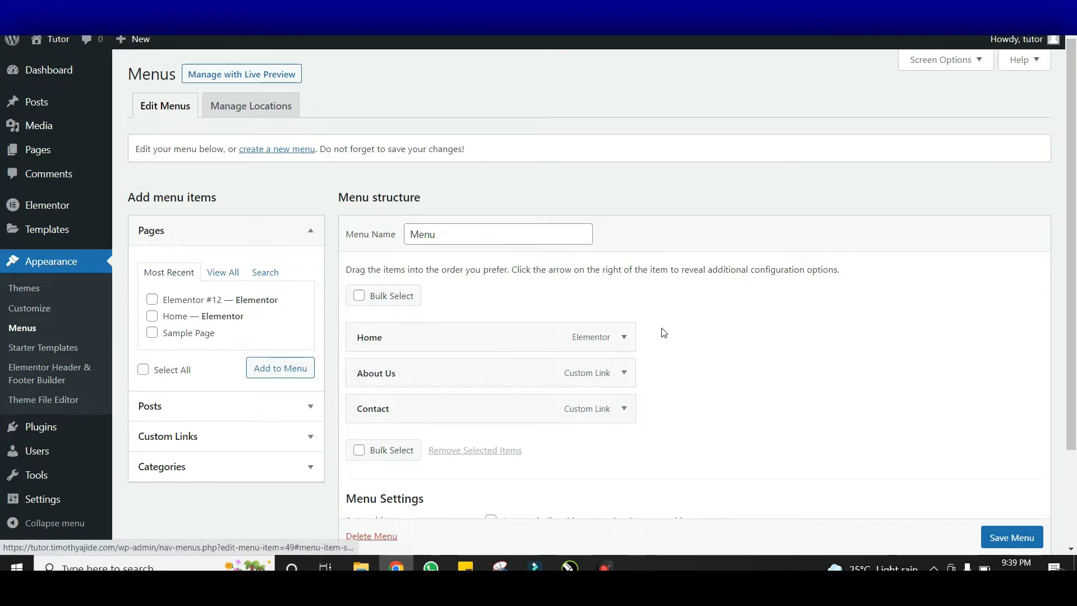
Expand and collapse the About Us item, then tick Header for a new menu
click(627, 379)
click(628, 380)
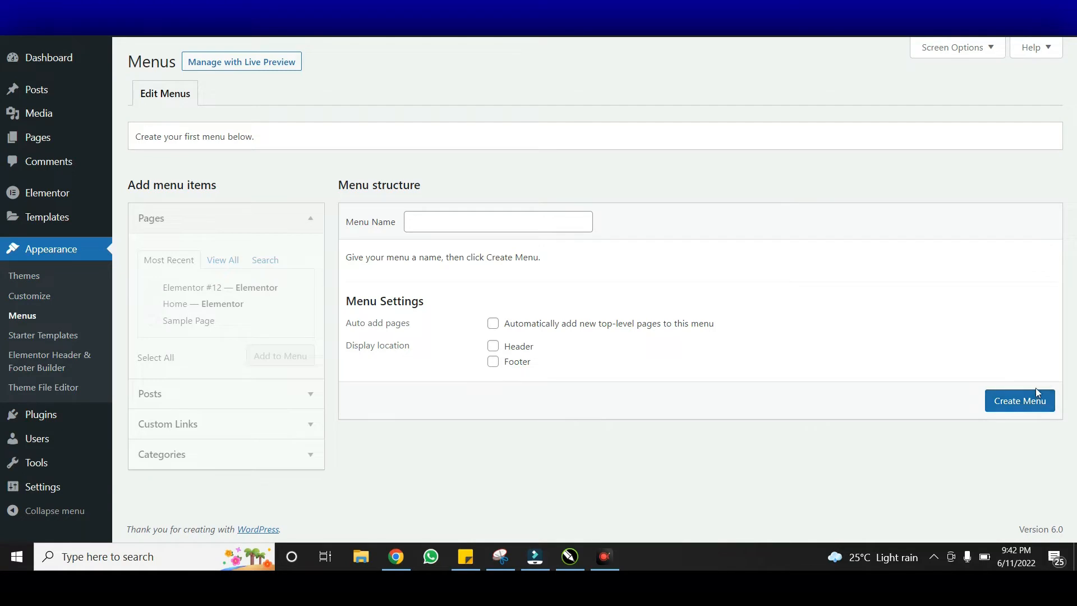
click(511, 346)
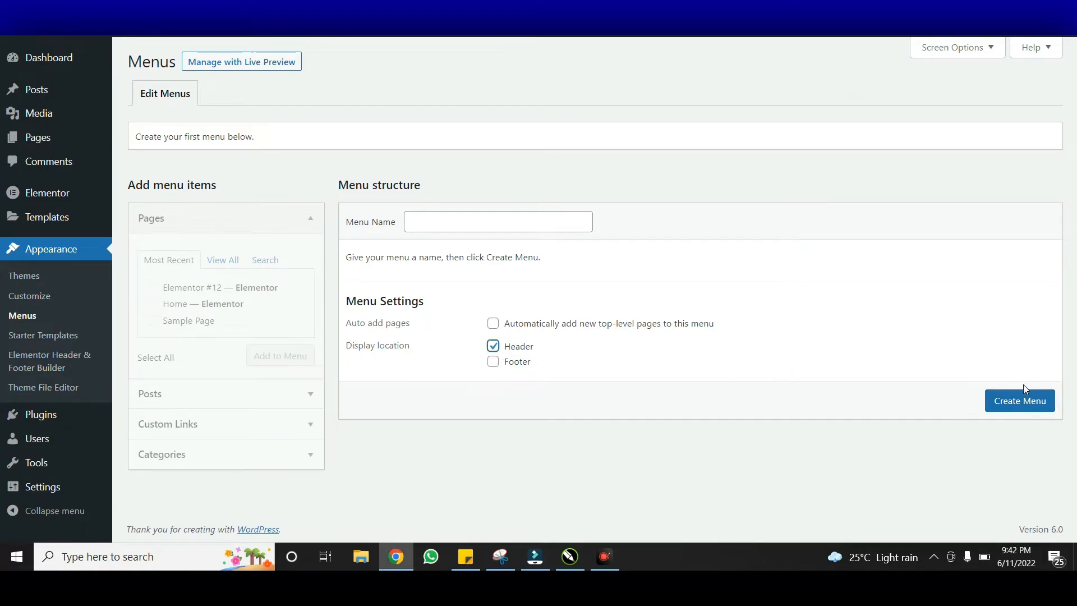
Create the menu 'Our first nav menu' in the Header location and select the Home page
click(1020, 399)
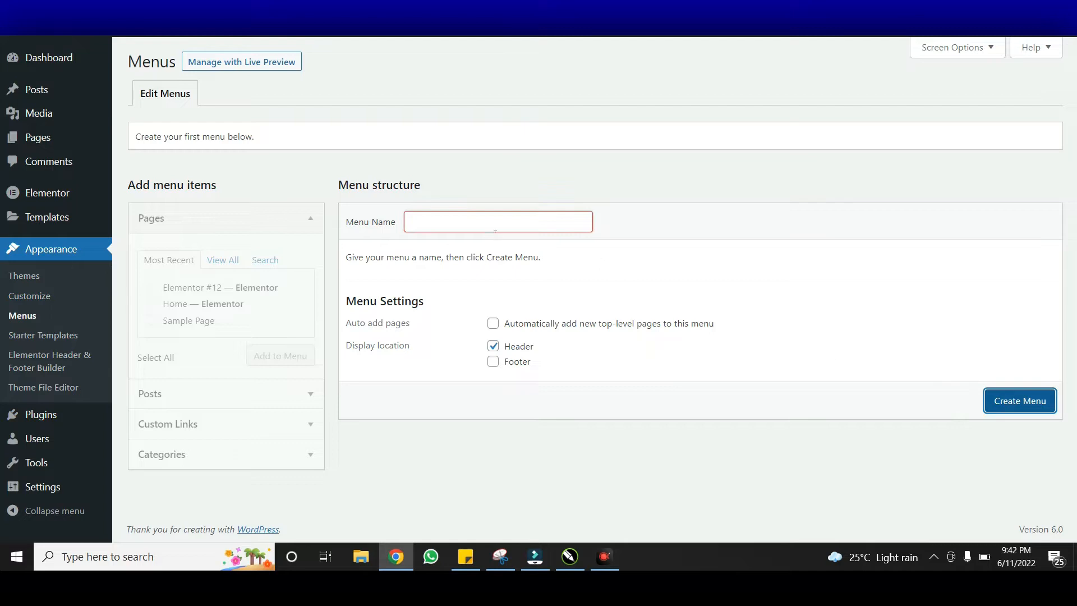
click(474, 224)
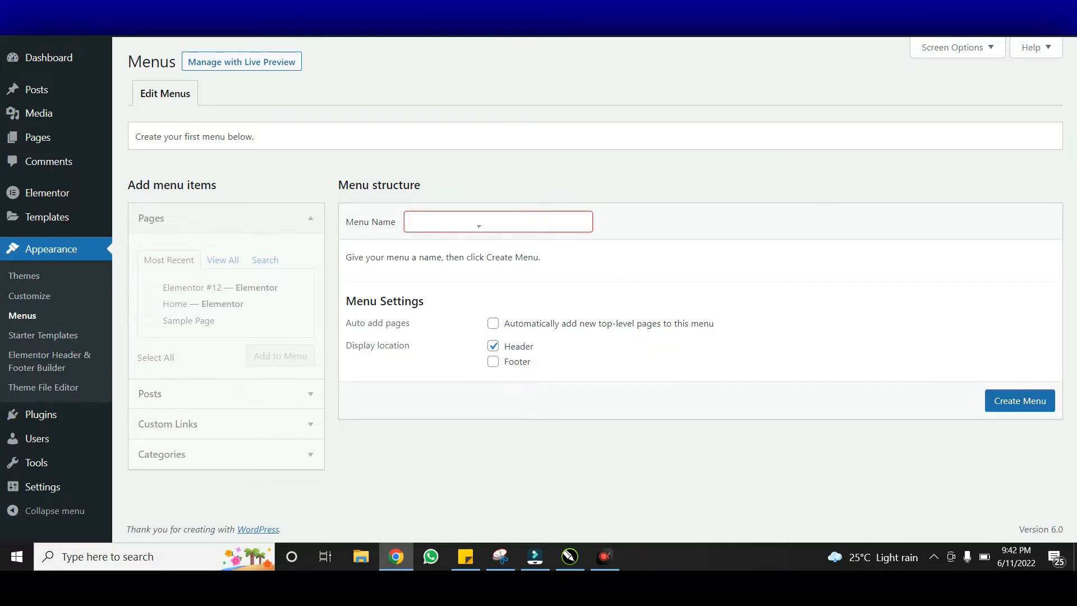
text(oUR)
key(ctrl+a)
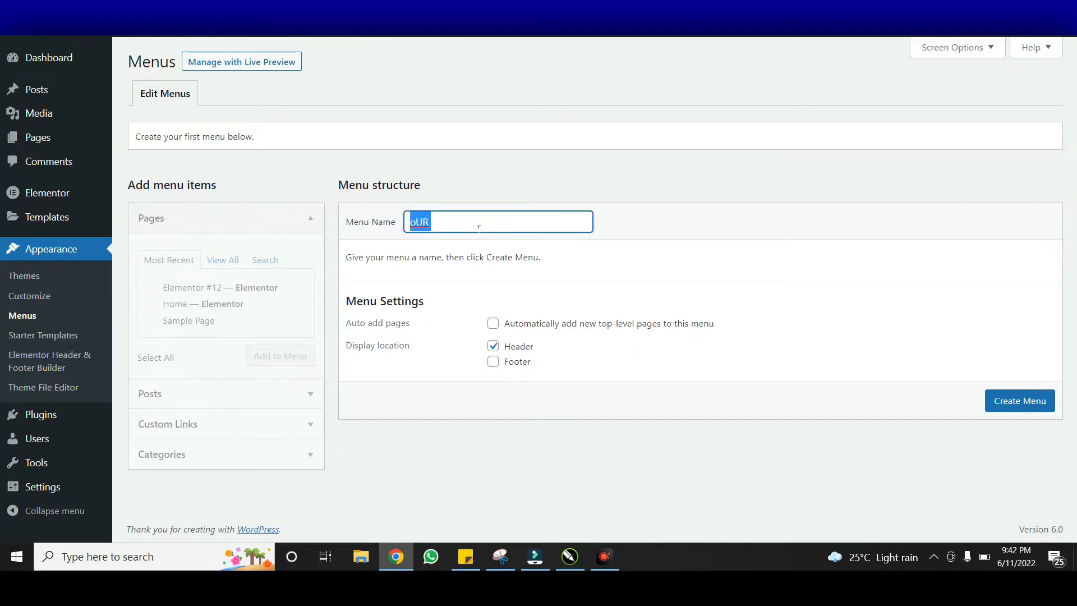
text(Our fi)
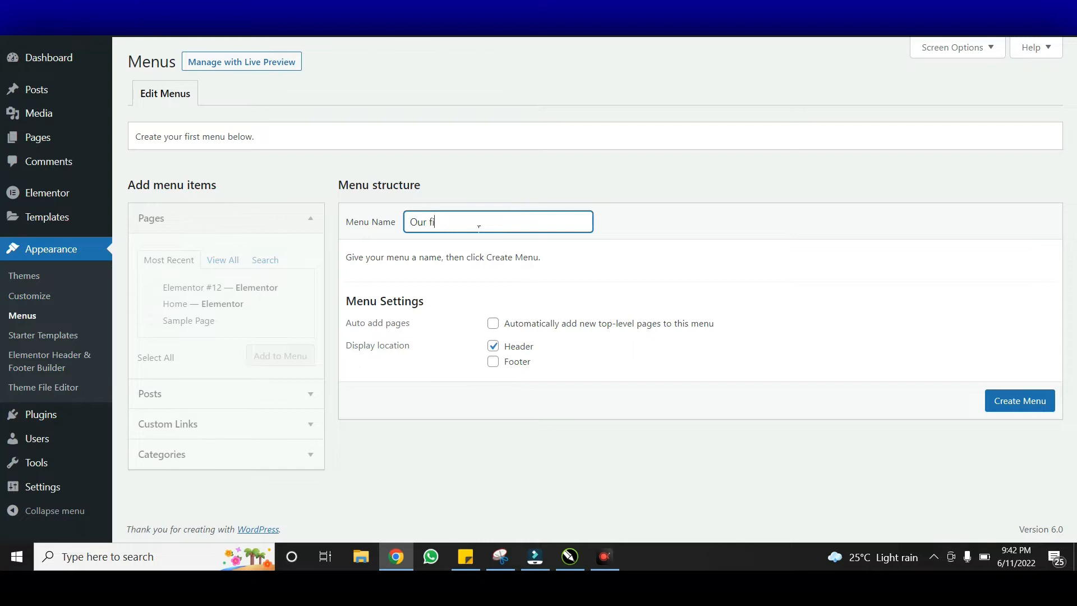
text(rst nav m)
key(BackSpace)
click(1004, 398)
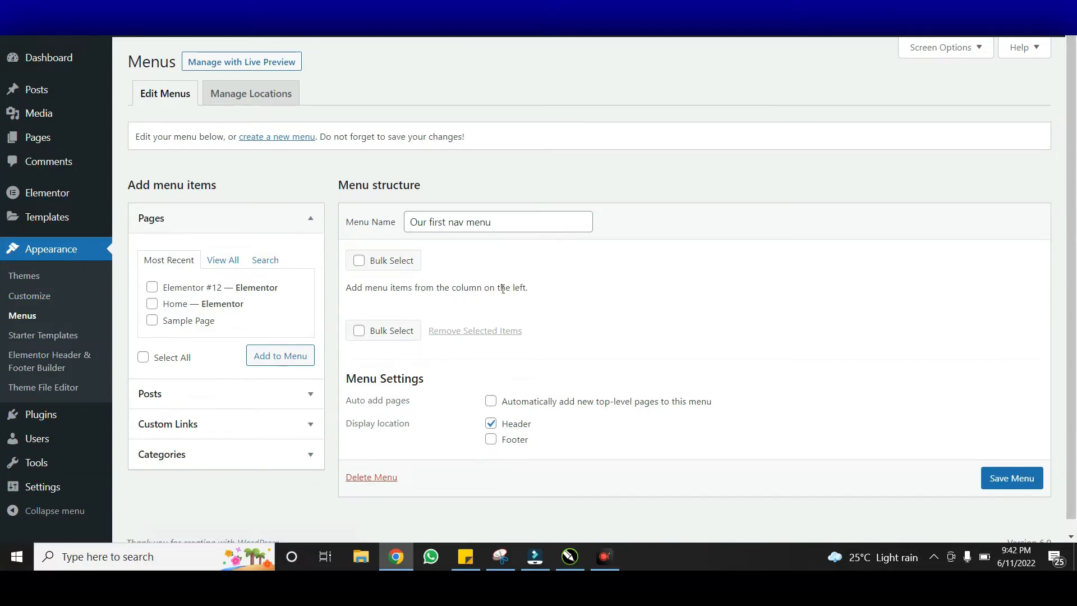
click(176, 310)
Add the selected Home page to 'Our first nav menu'
click(269, 356)
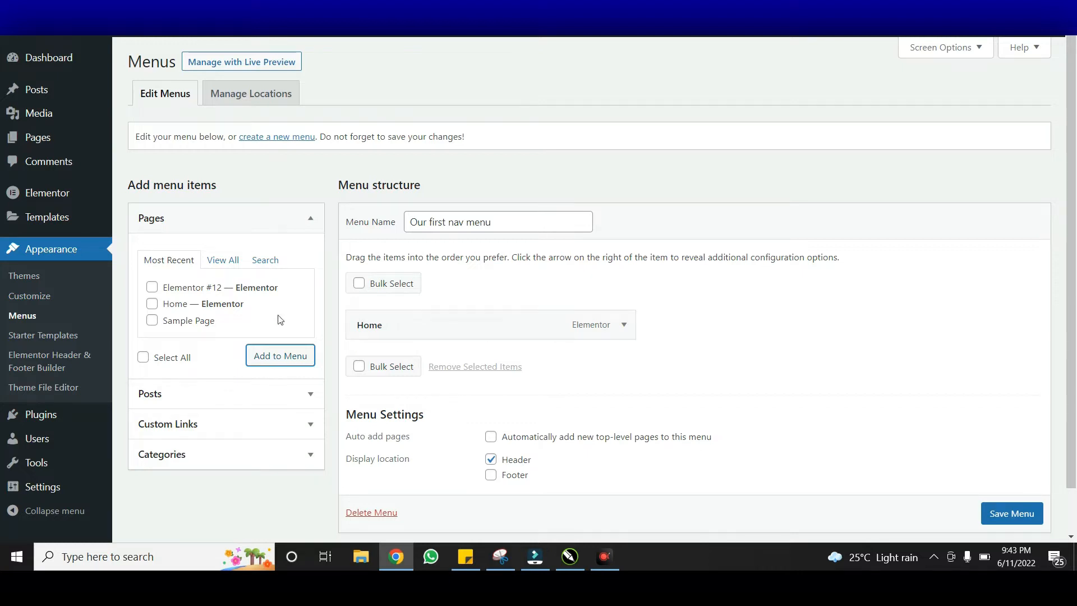
Add an 'About' custom link with URL # to the menu
click(229, 428)
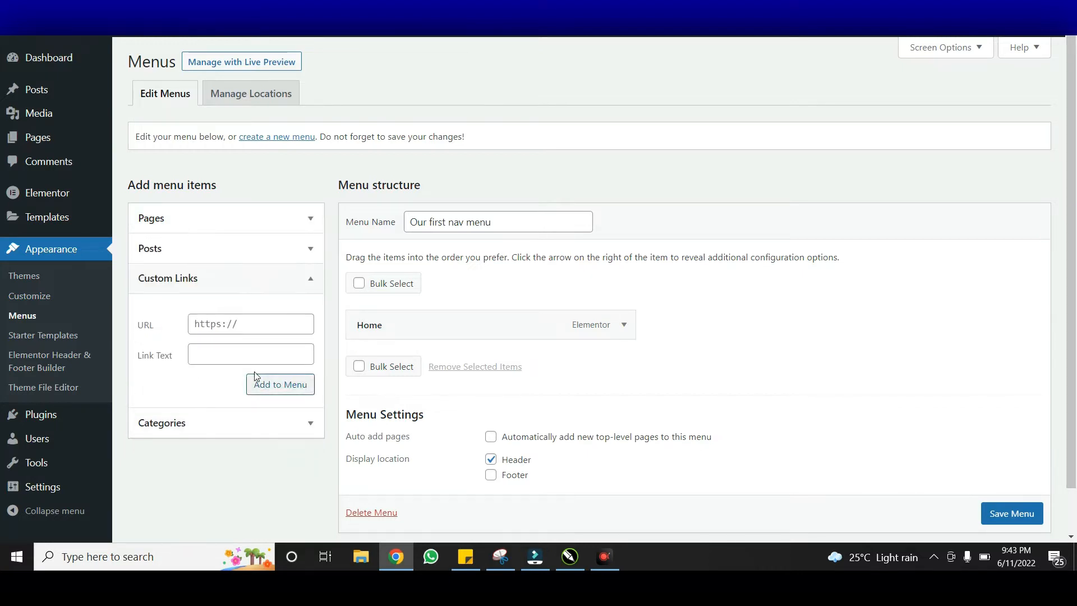
click(241, 331)
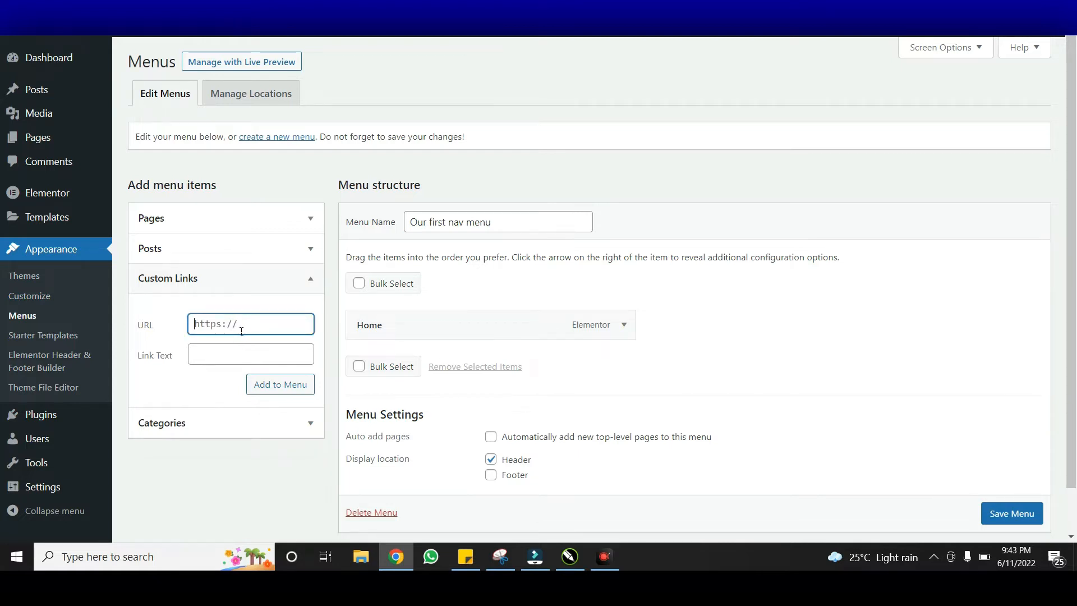
text(#)
key(Tab)
text(About)
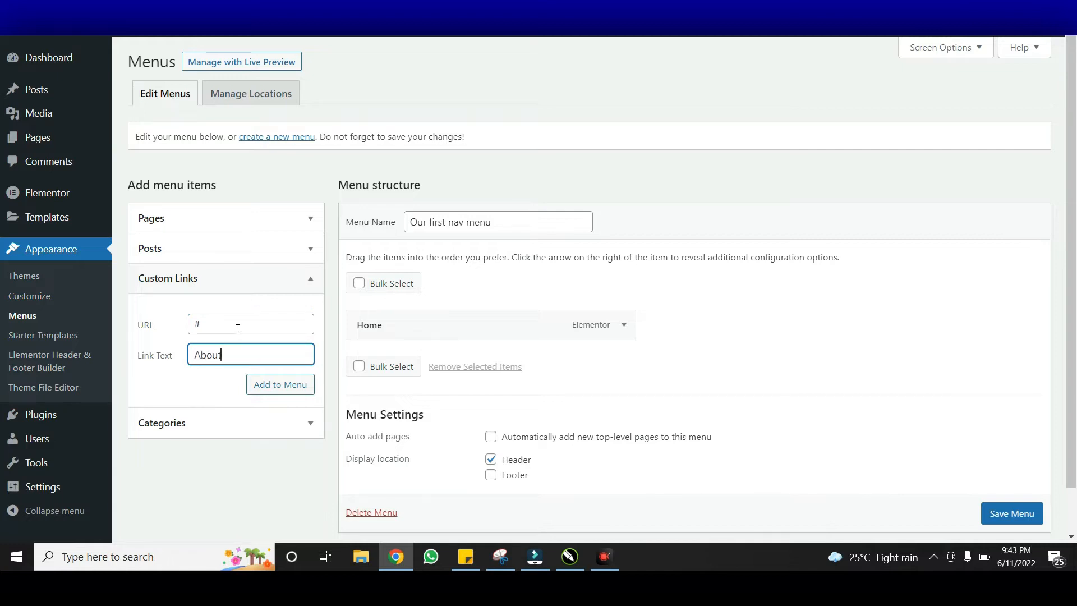
click(278, 392)
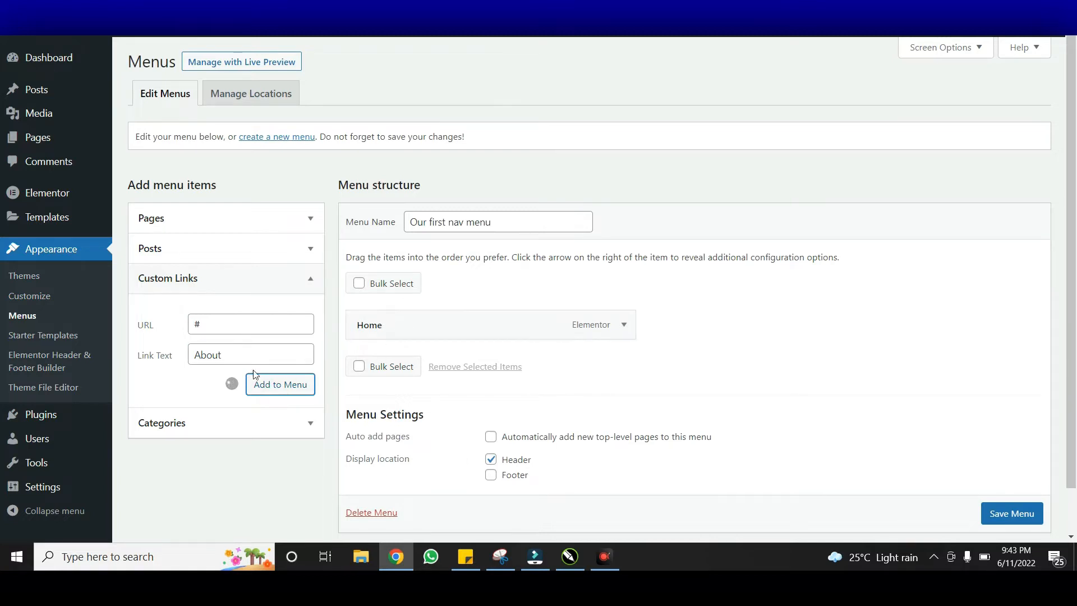
Add a 'Contact' custom link with URL # and save the menu
click(232, 329)
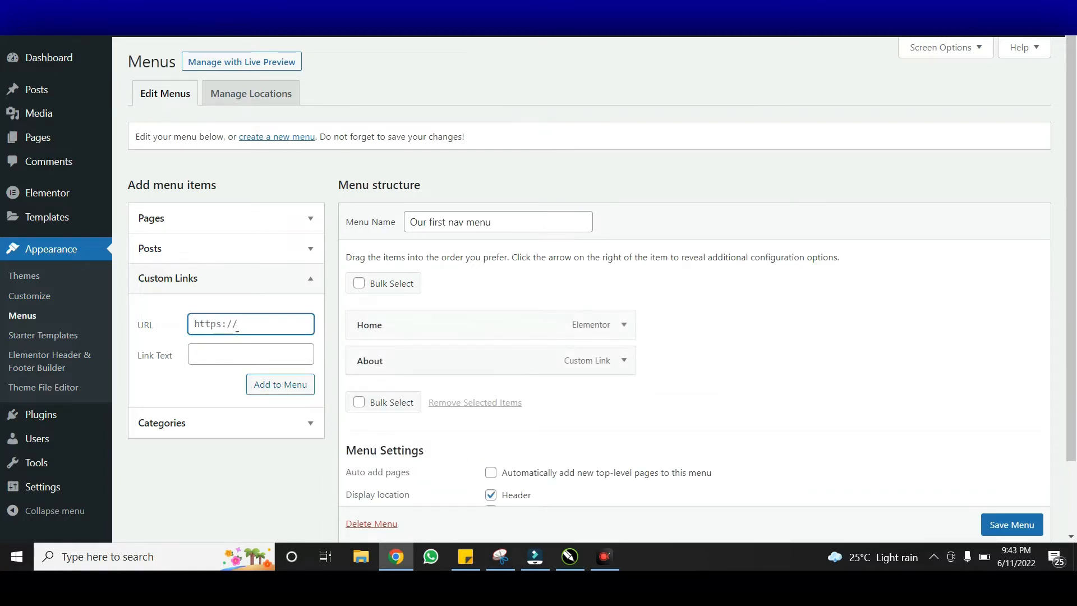
text(#)
key(Tab)
text(Cont)
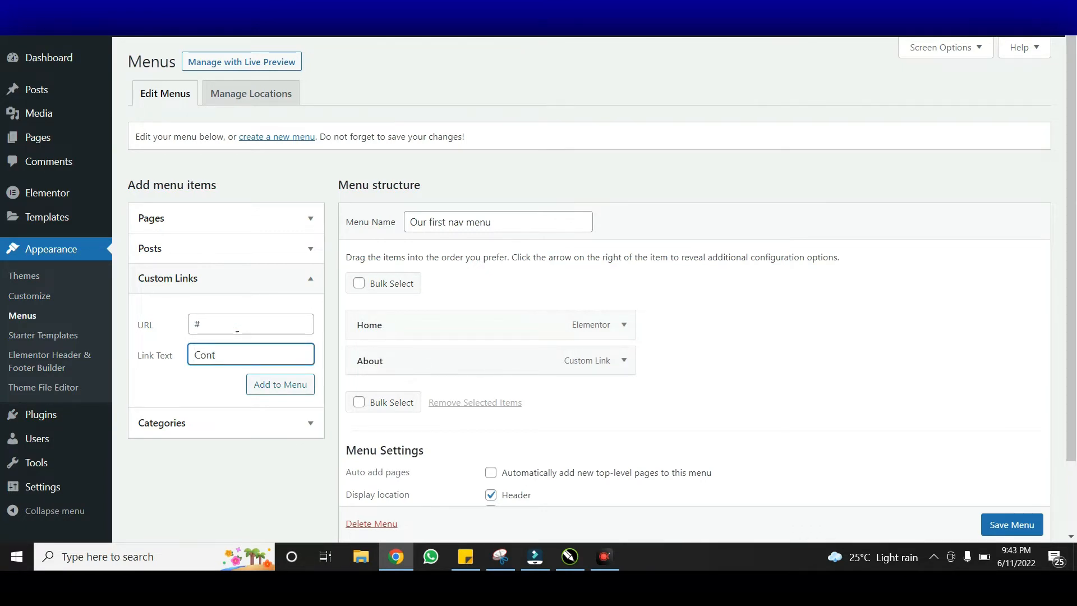
text(act)
click(277, 381)
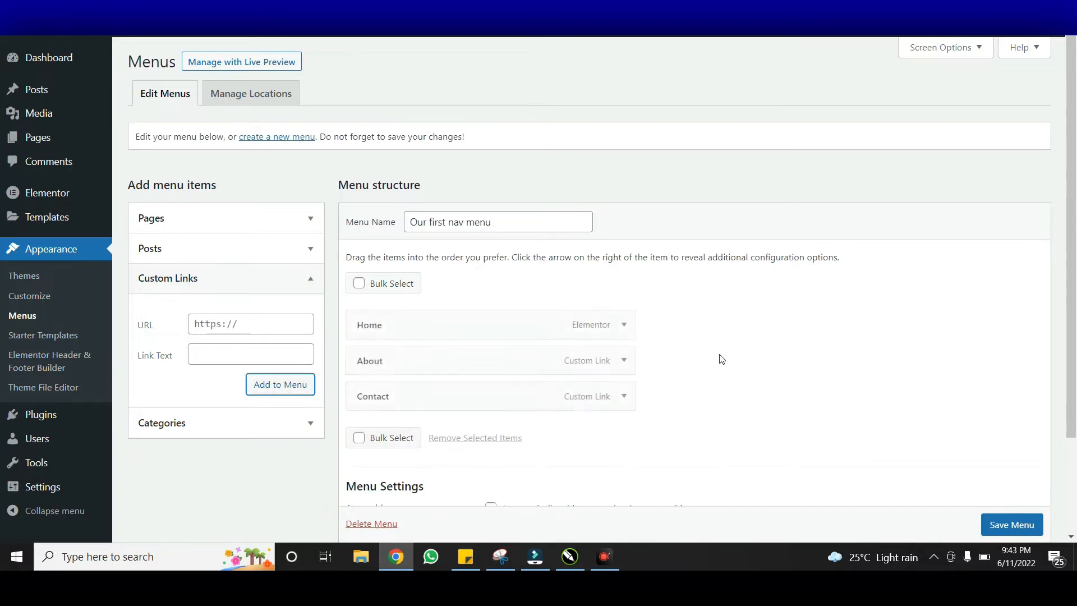
click(1004, 523)
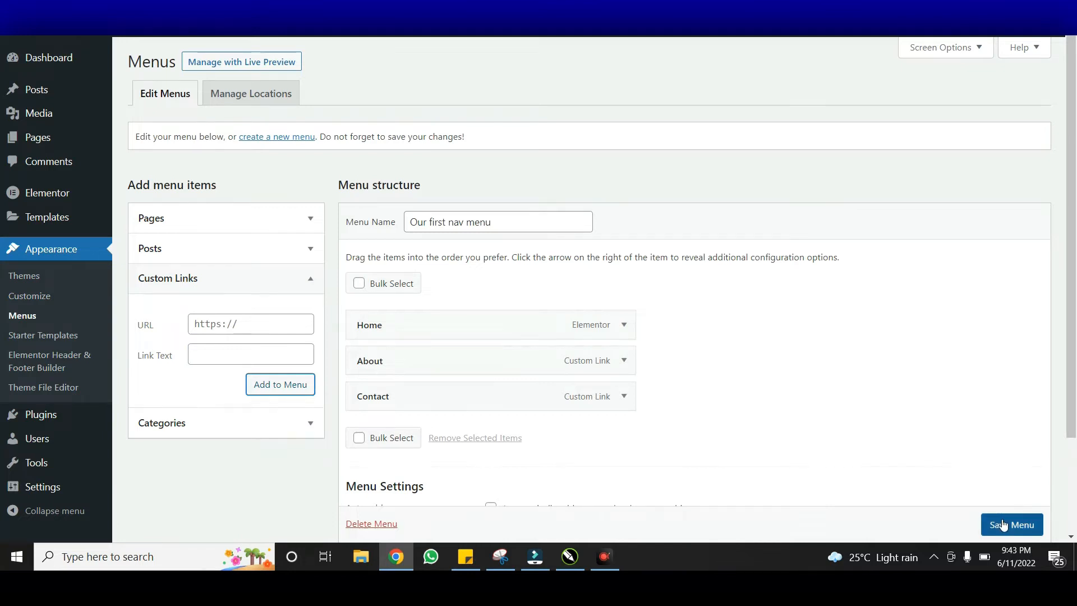
Scroll down to review Our first nav menu's Home, About and Contact items
scroll(872, 458, down, 1)
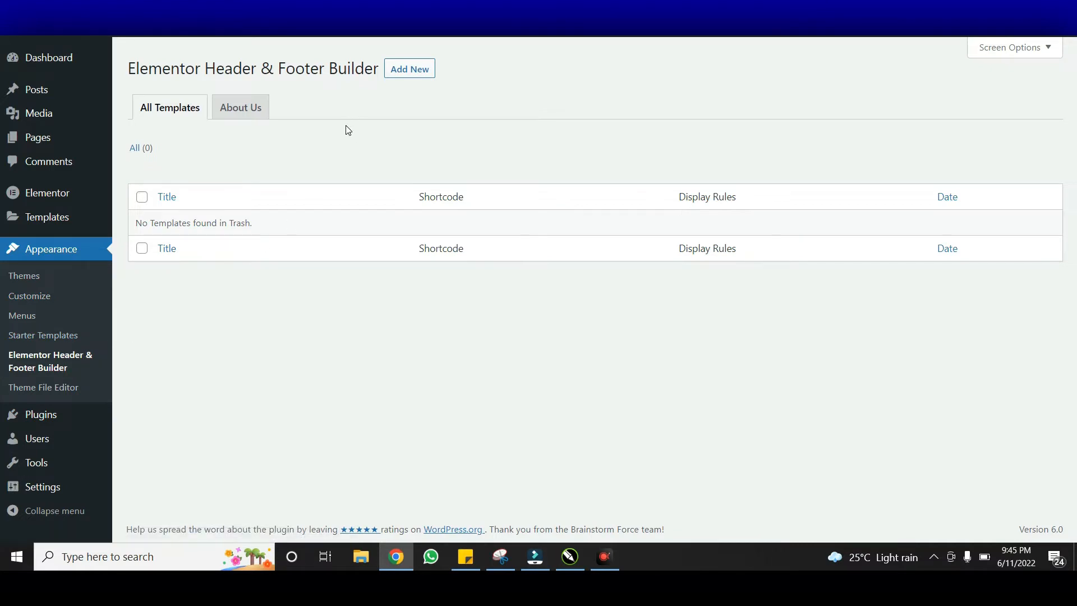
Add a new template named 'Header' and set its Type of Template to Header
click(410, 70)
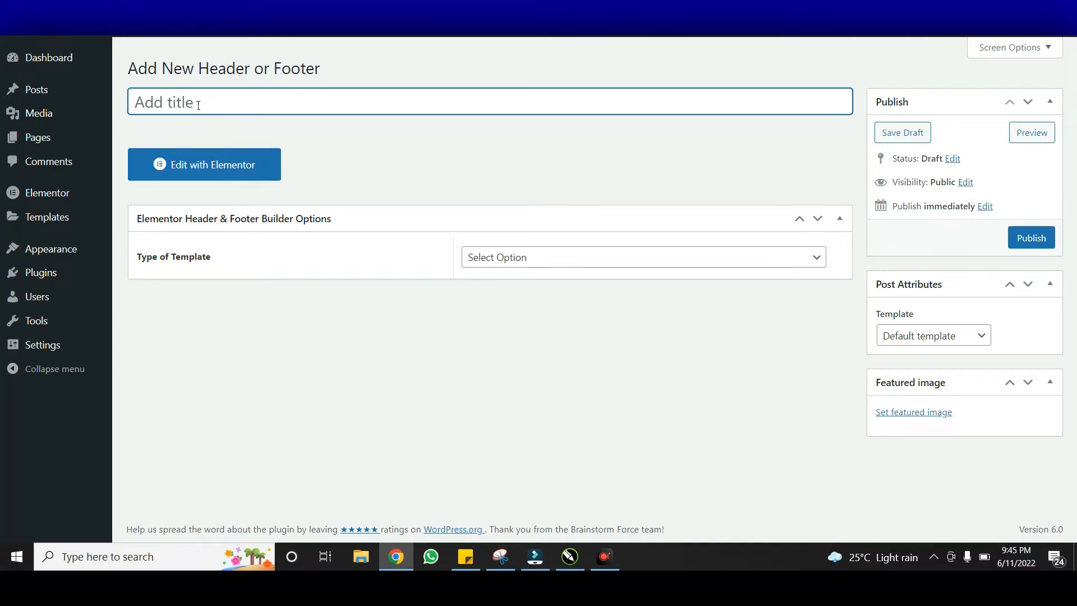
text(Header)
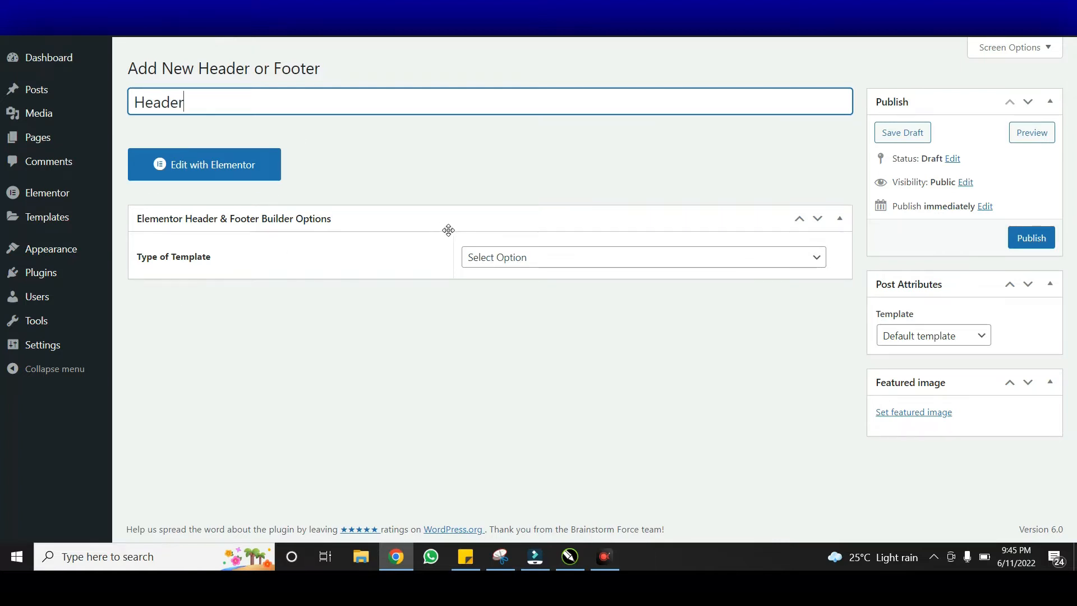
click(568, 258)
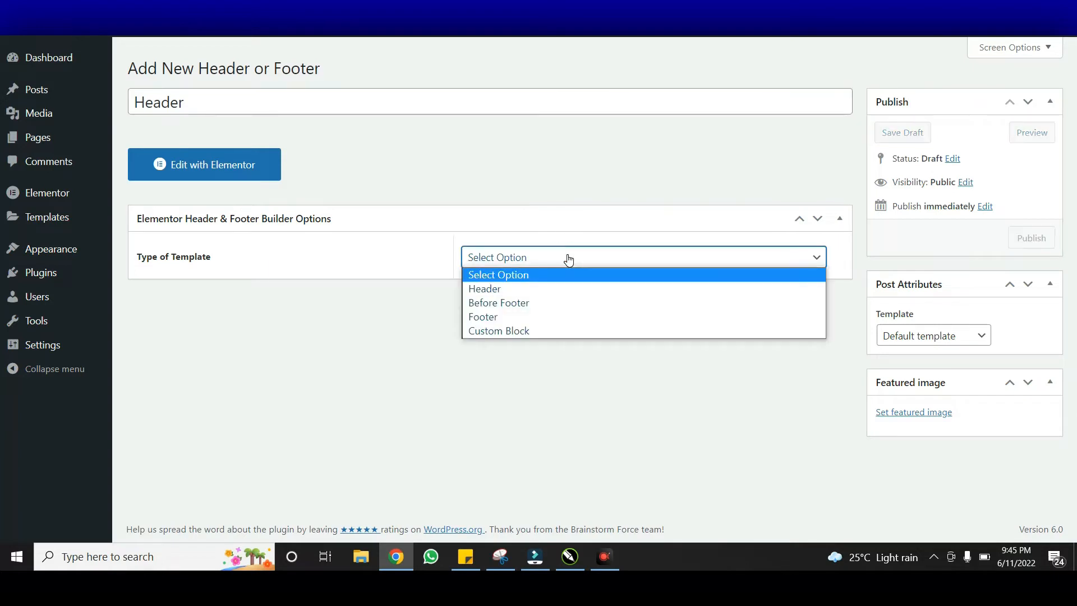
click(530, 289)
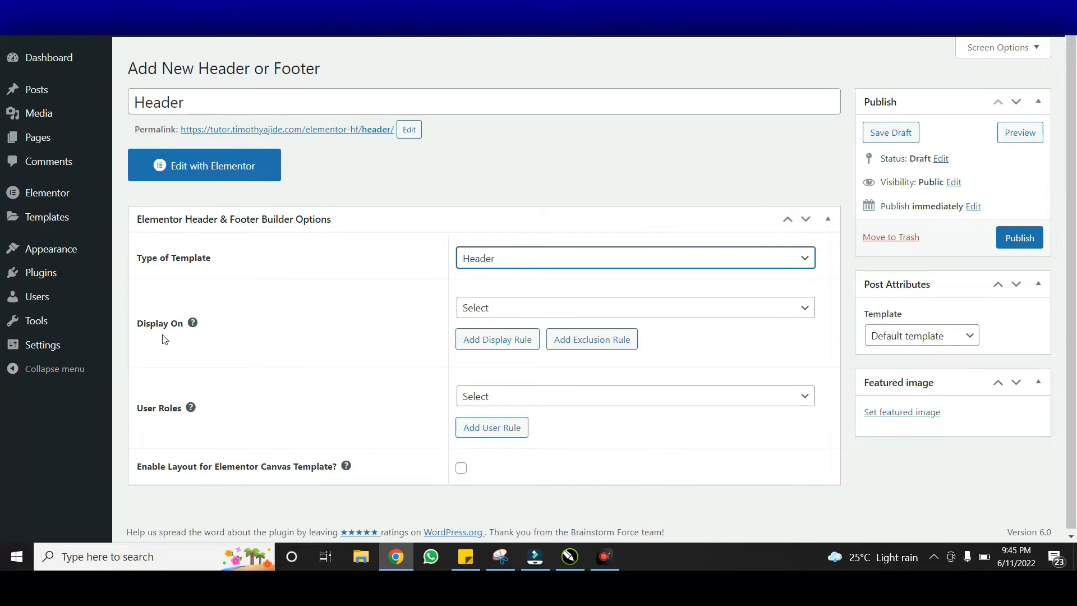
Publish the Header template for Entire Website and All user roles, then open it in Elementor
click(566, 306)
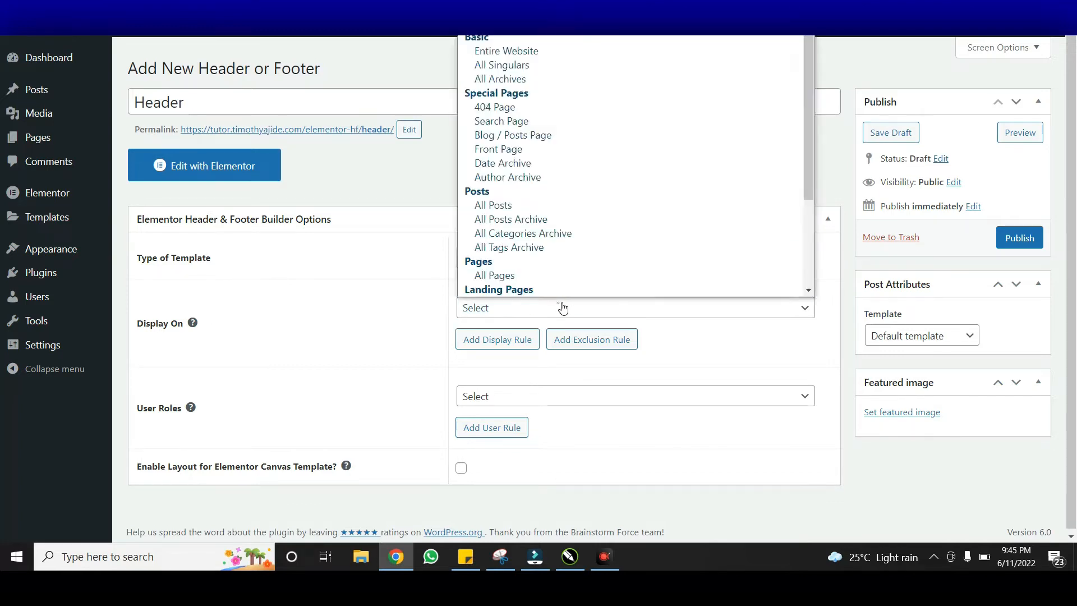
click(604, 52)
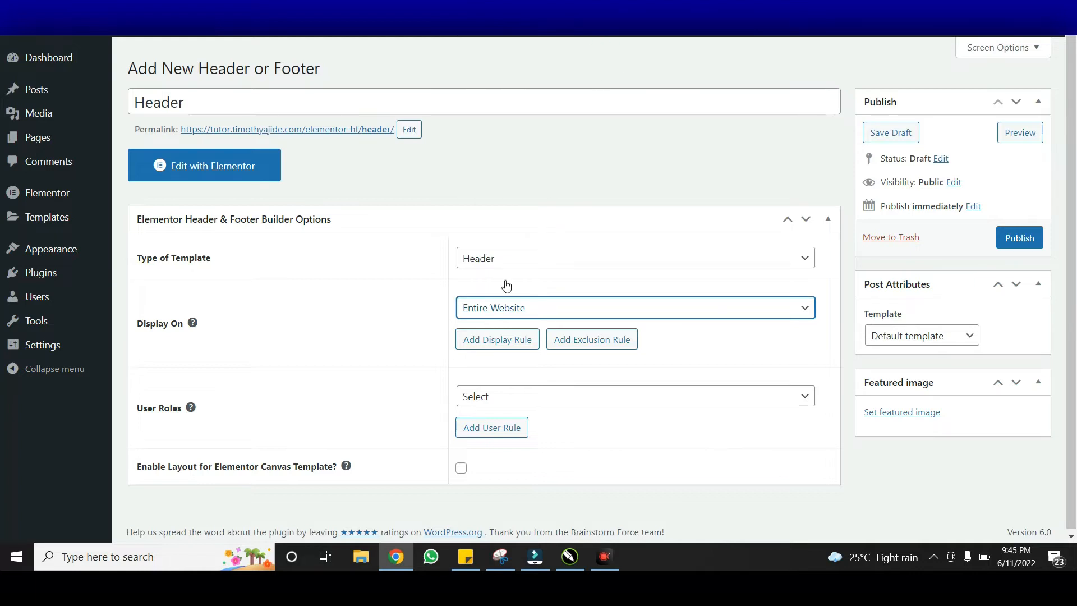
click(555, 396)
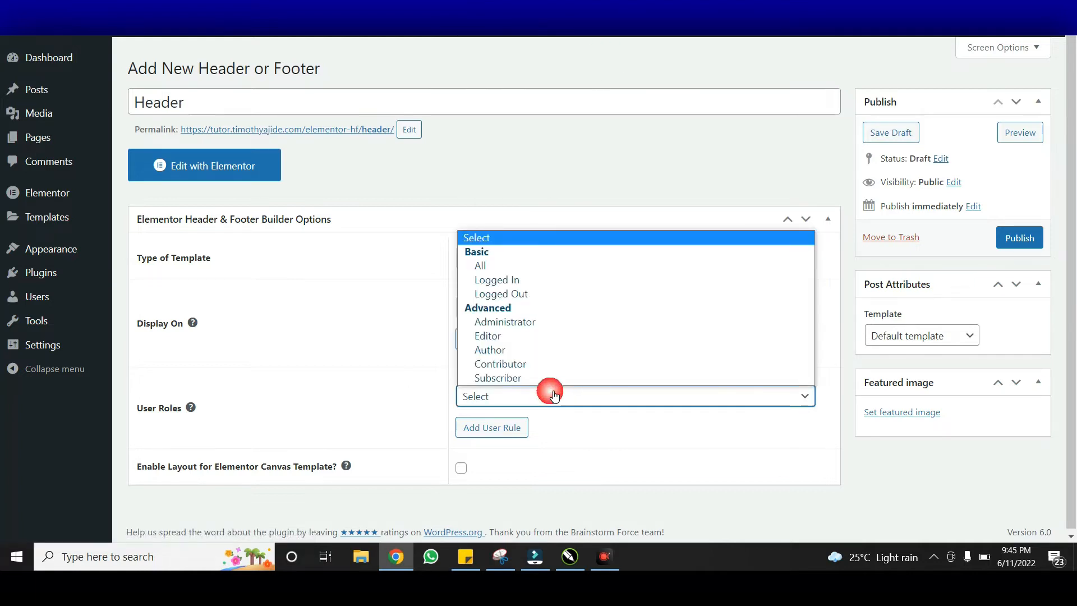
click(564, 265)
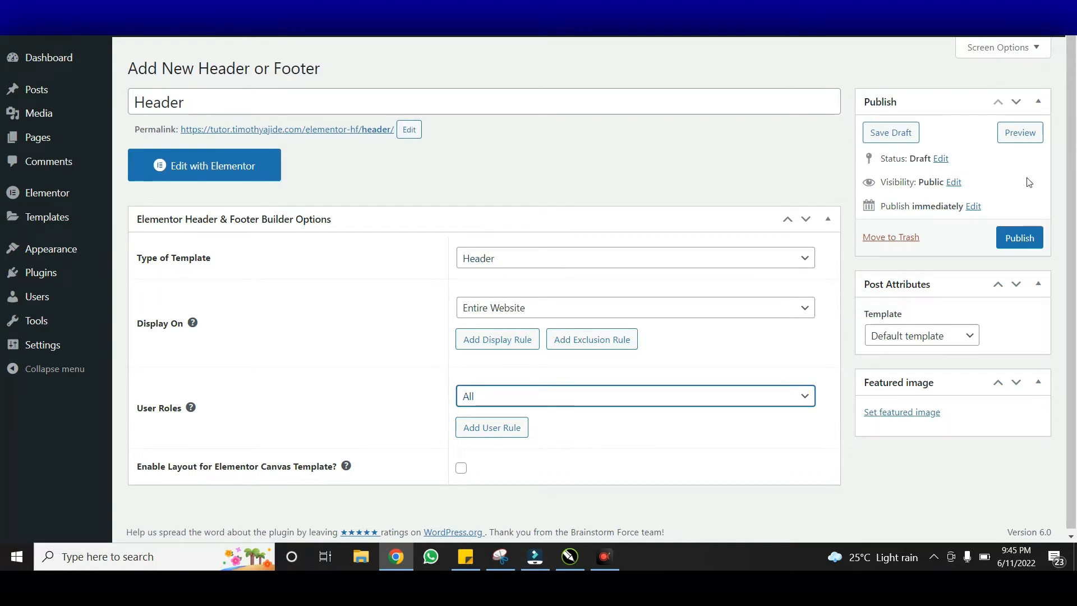
click(1016, 238)
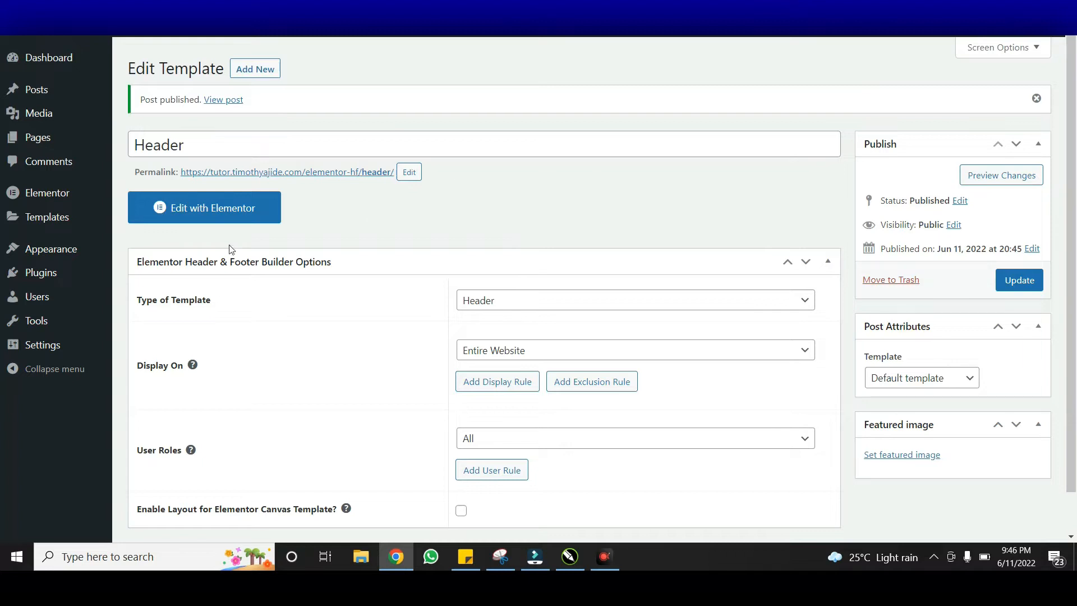
click(245, 208)
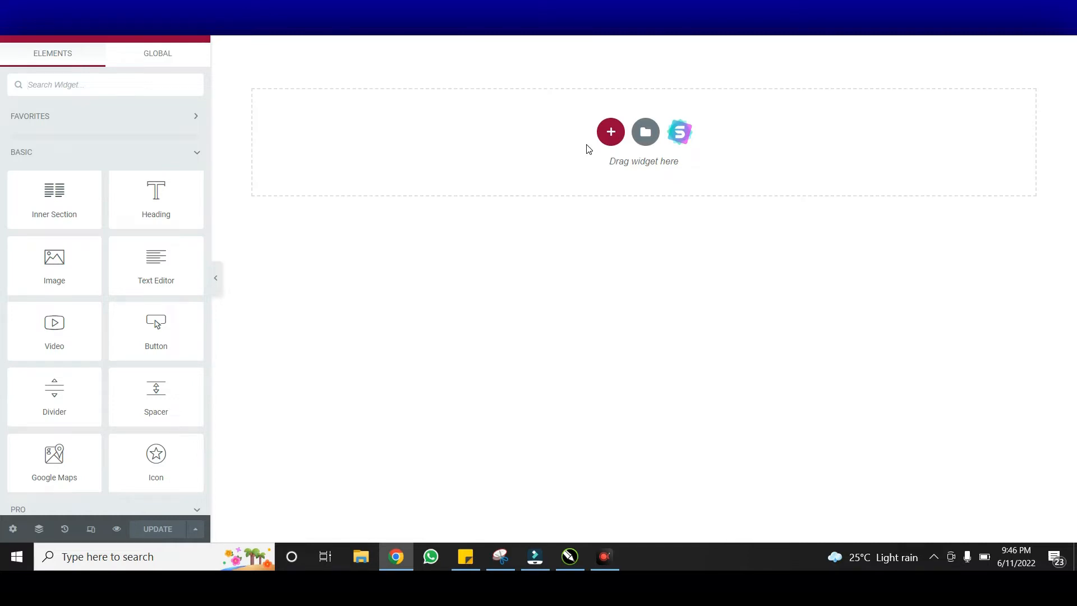
Add a one-column section to the header and drag an Inner Section into it
click(611, 131)
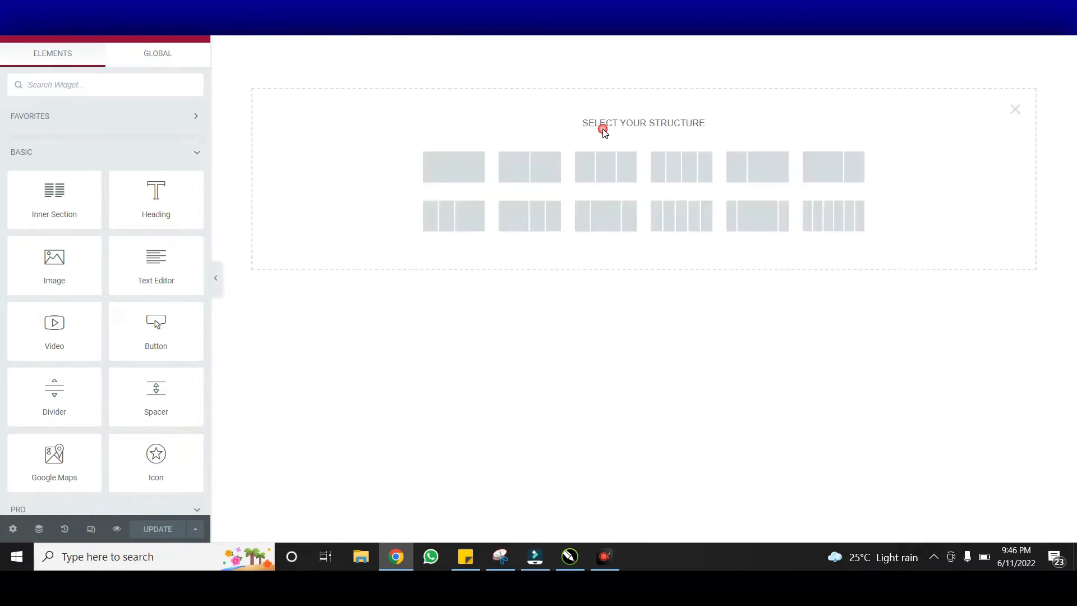
click(452, 172)
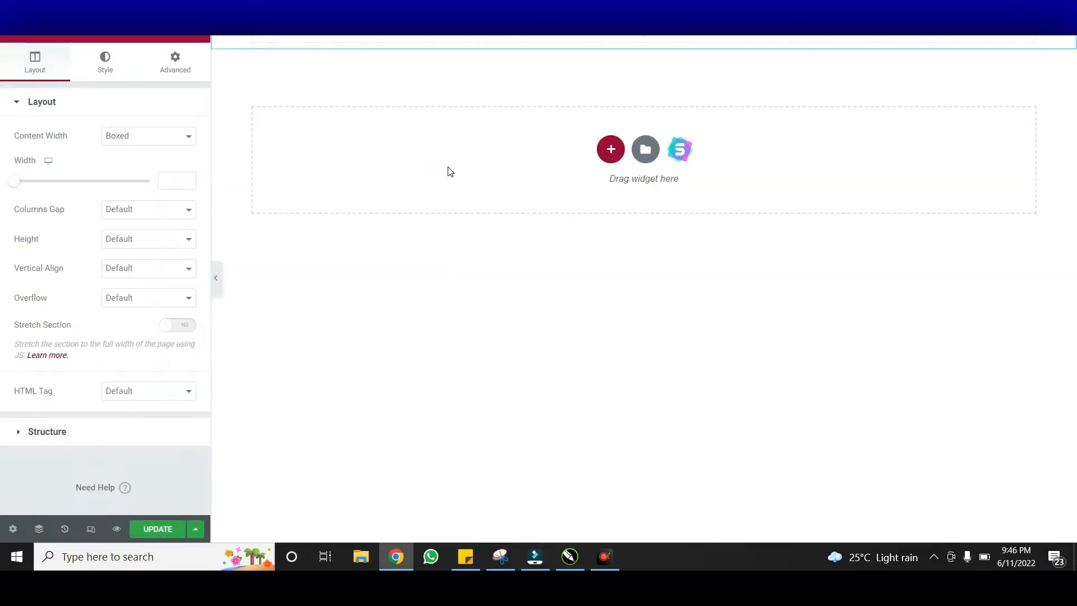
click(201, 37)
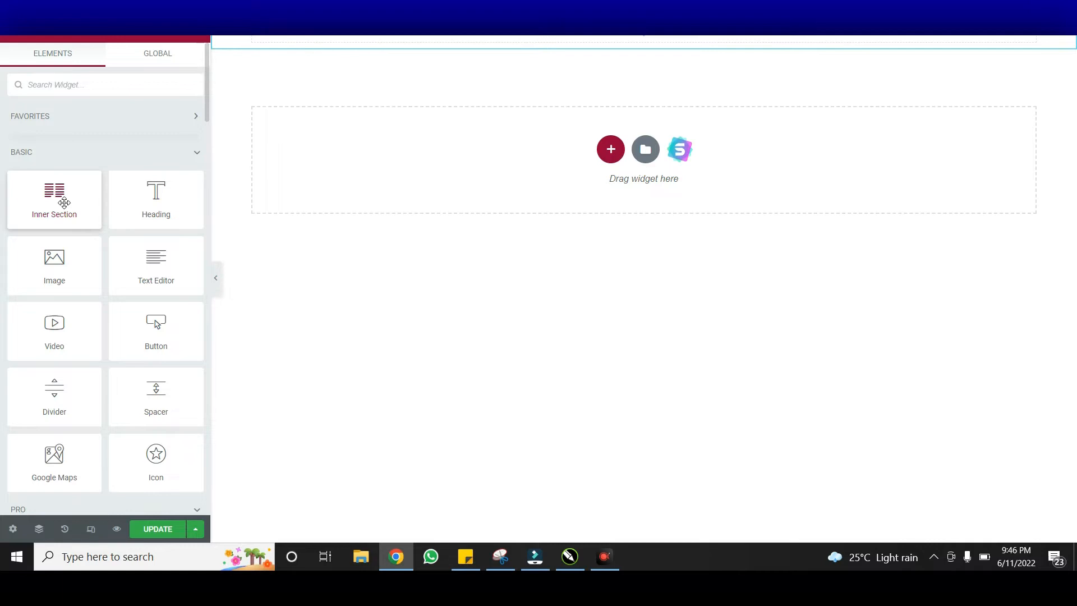
drag(64, 203, 407, 37)
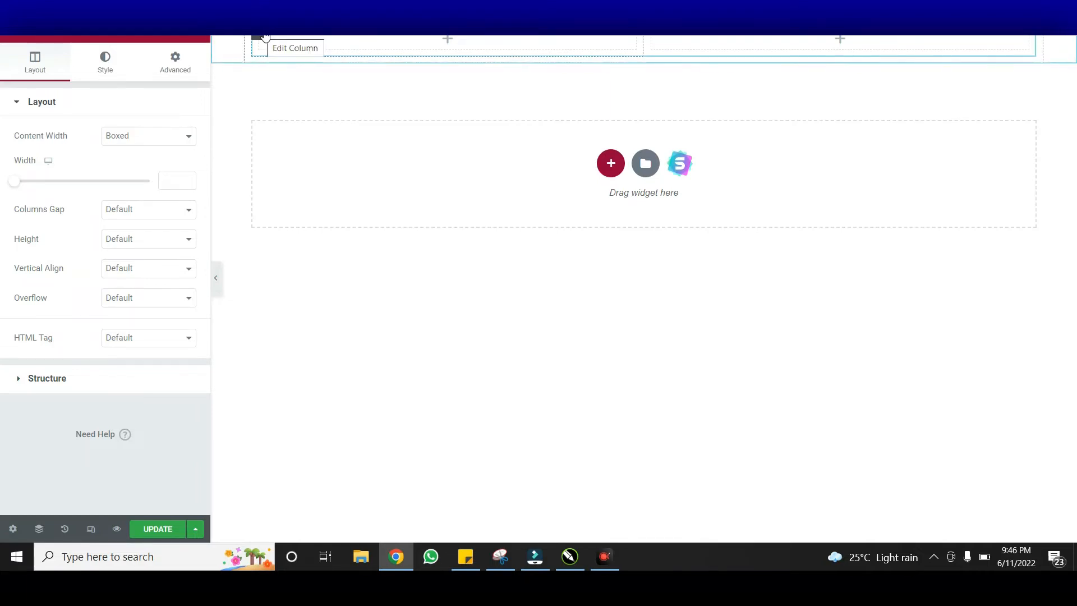
Set the inner section's left column width to 30% and the right column to 70%
click(265, 37)
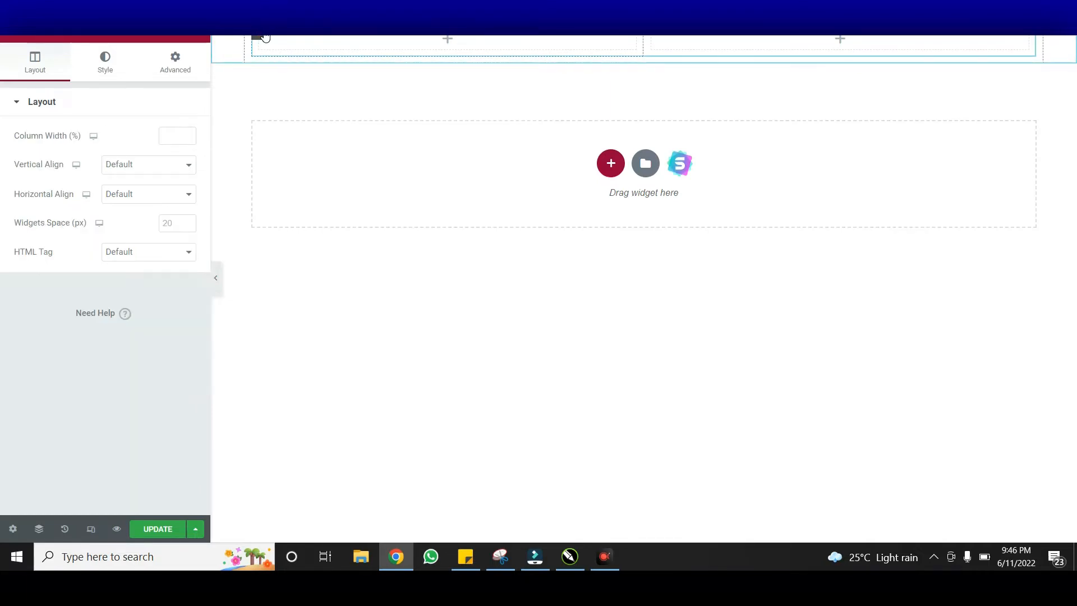
click(179, 137)
text(3)
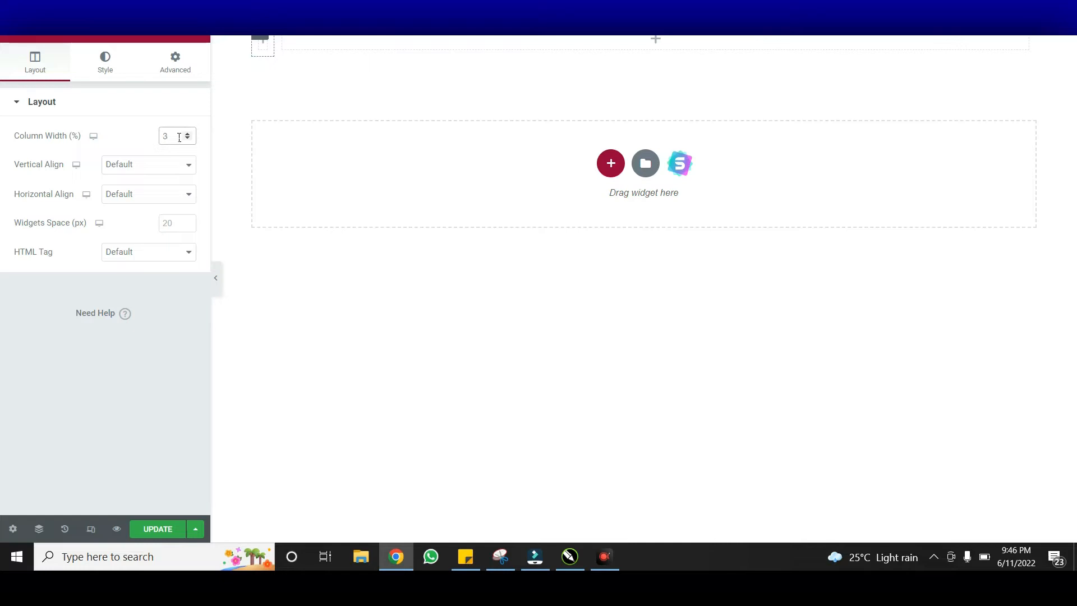
text(3)
click(525, 36)
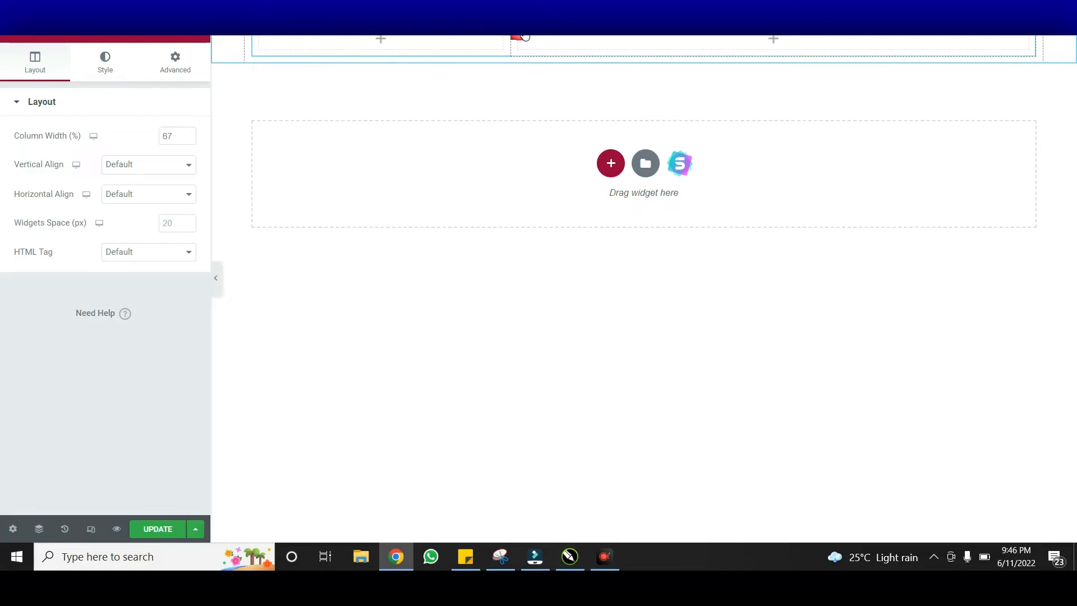
right_click(177, 139)
click(172, 140)
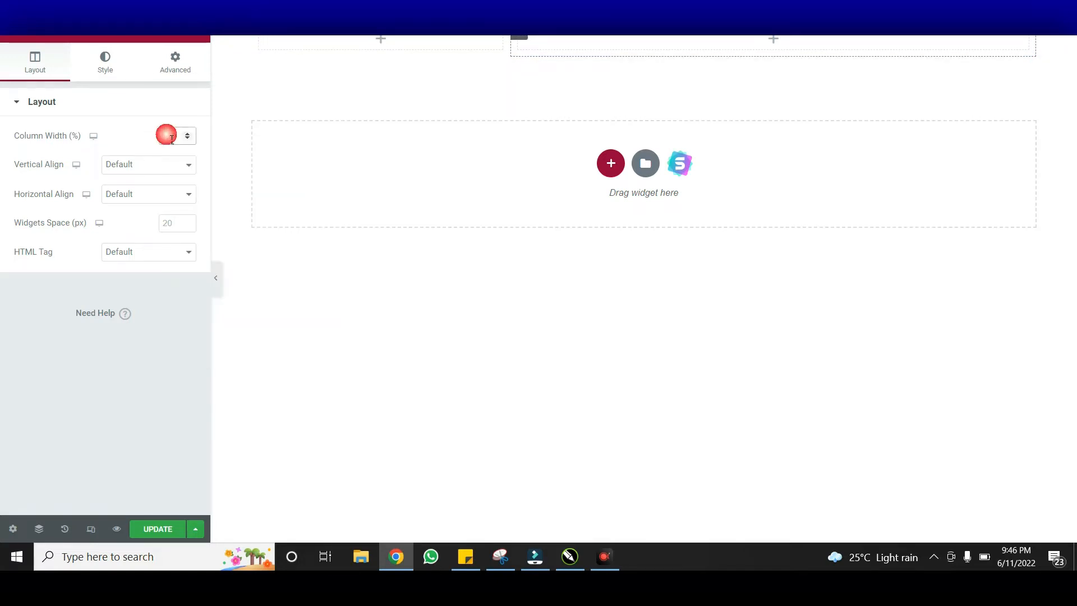
text(70)
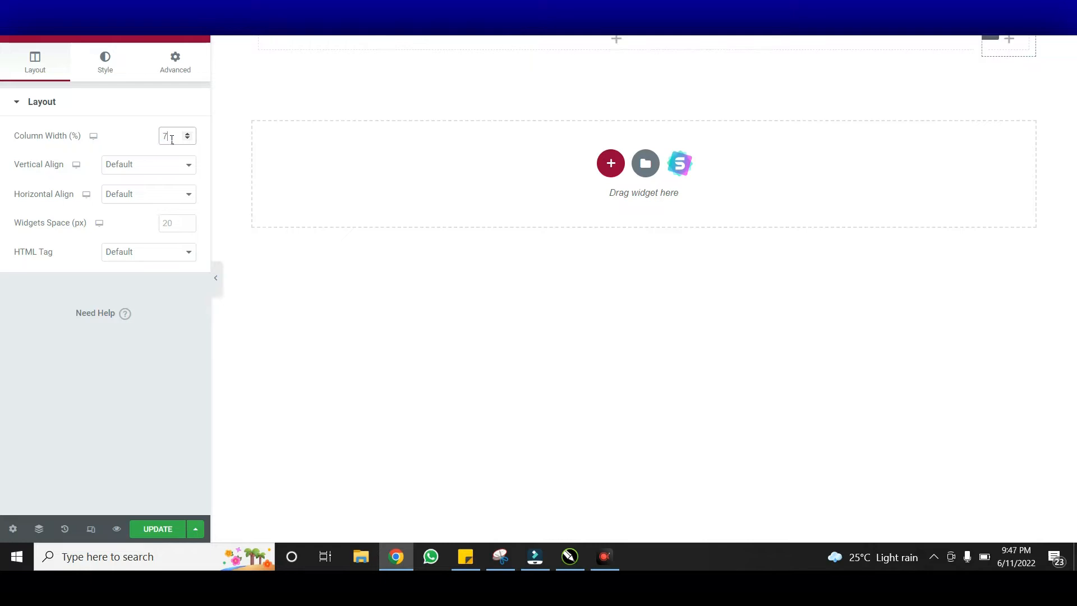
click(267, 41)
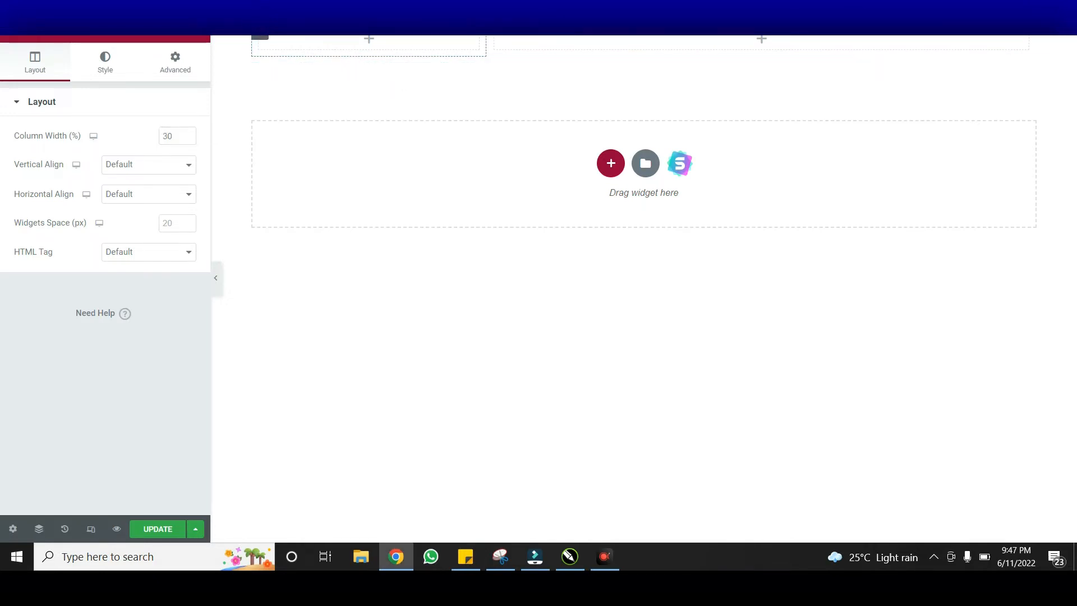
click(204, 40)
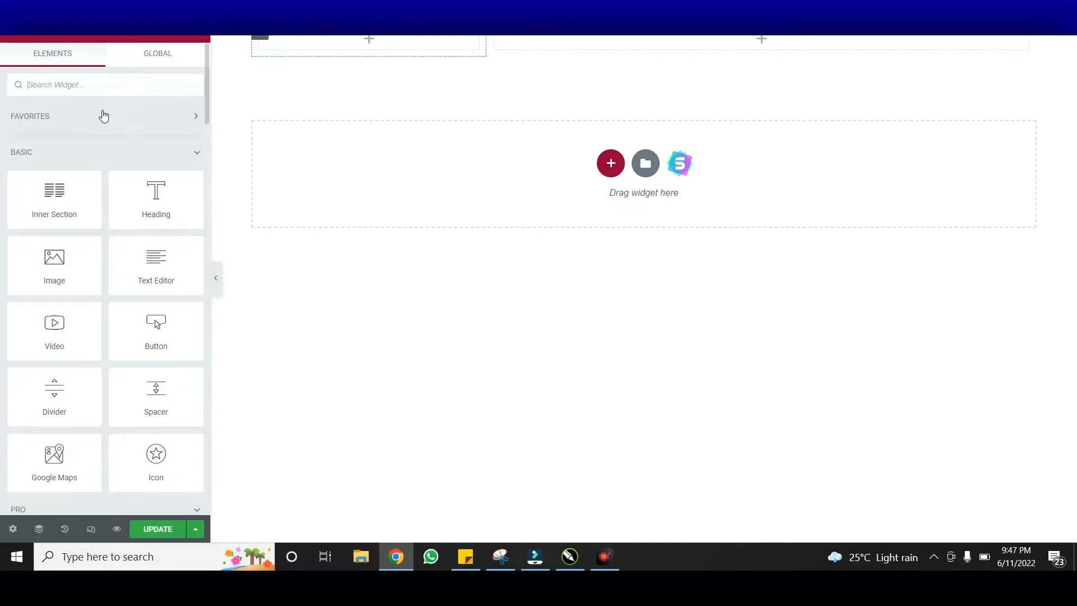
click(109, 81)
Drag a Site Logo widget, found by searching 'log', into the left column and enable Custom Image
text(log)
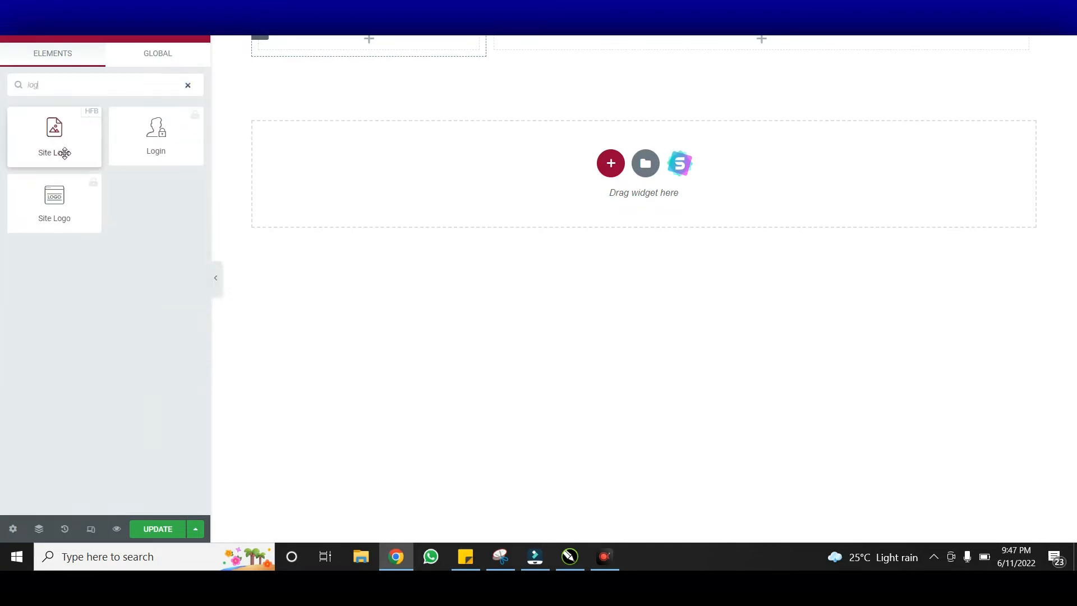
drag(65, 152, 339, 45)
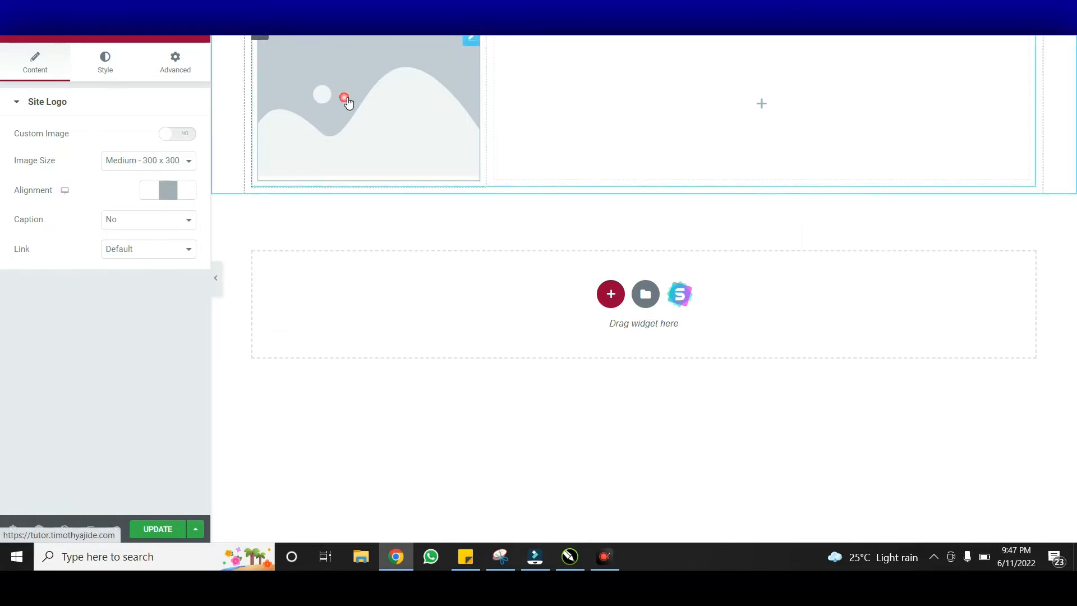
click(182, 134)
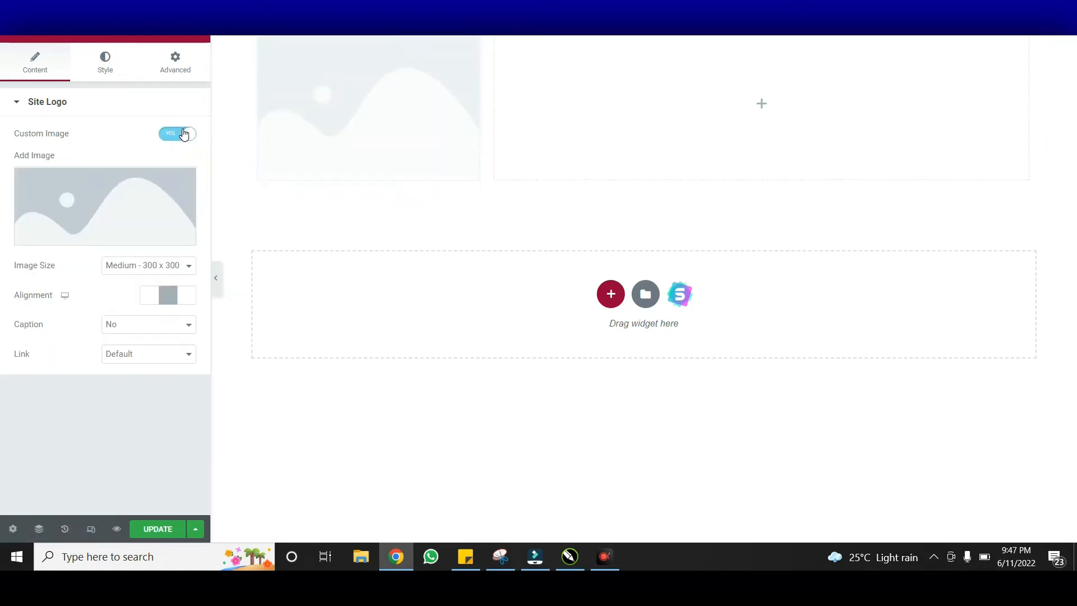
click(143, 208)
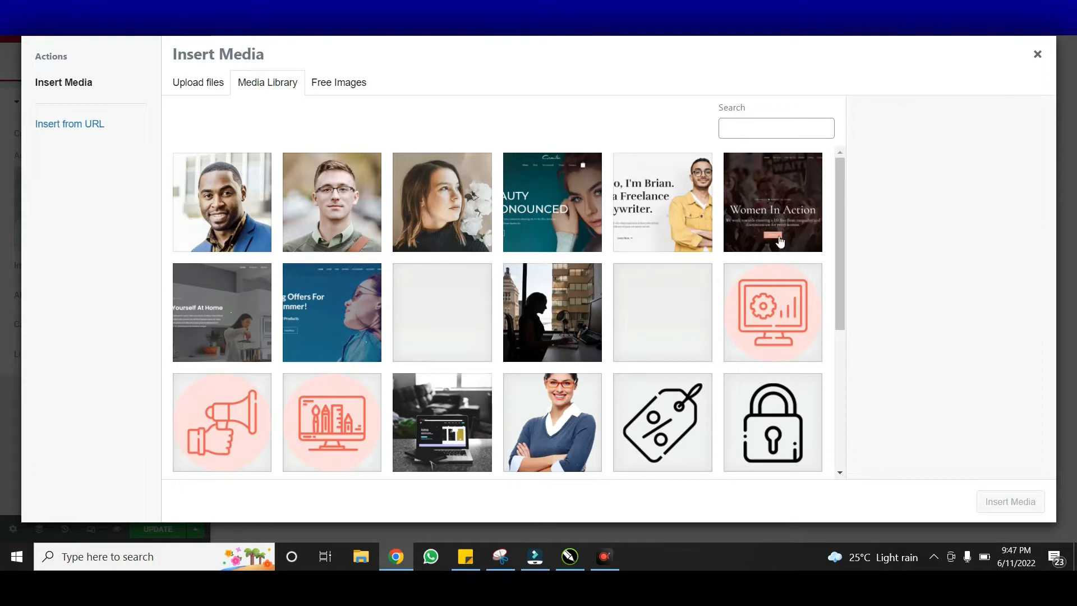
Insert client-logo-1.png from the Media Library as the Site Logo image
drag(839, 238, 837, 389)
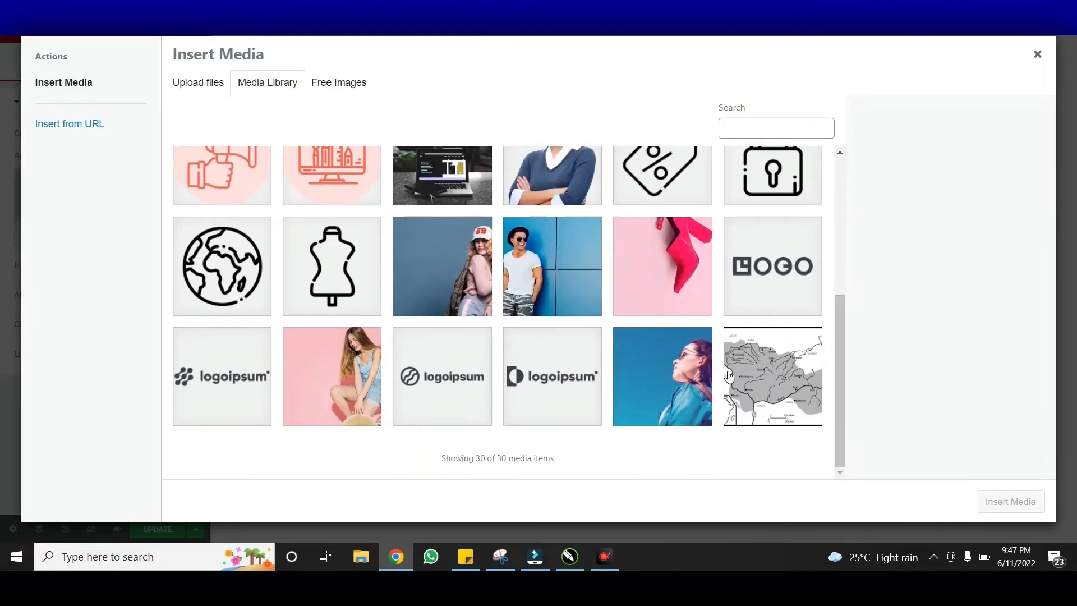
click(549, 396)
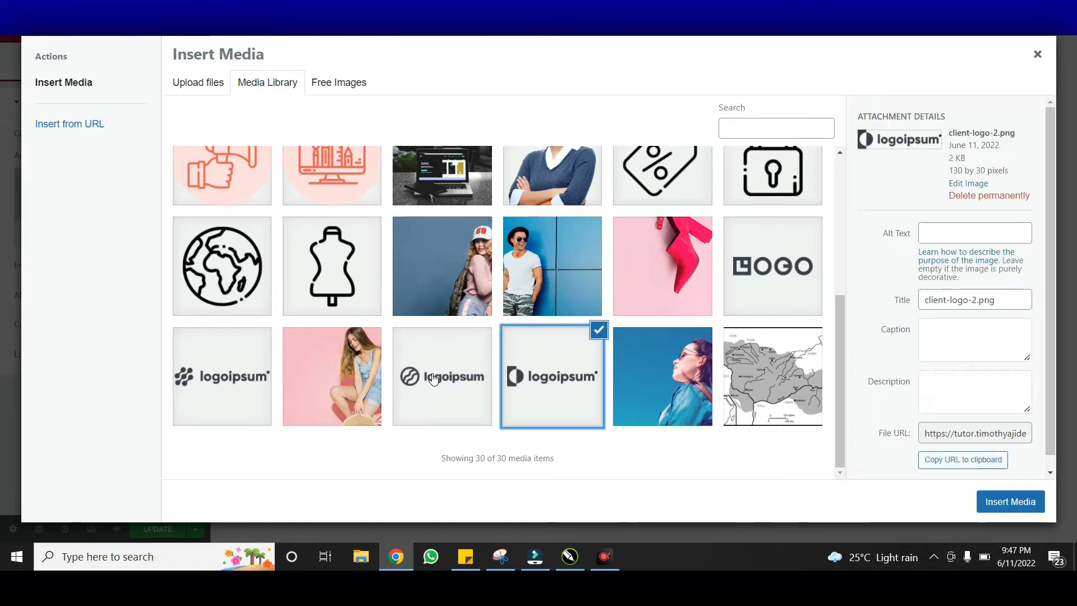
click(415, 377)
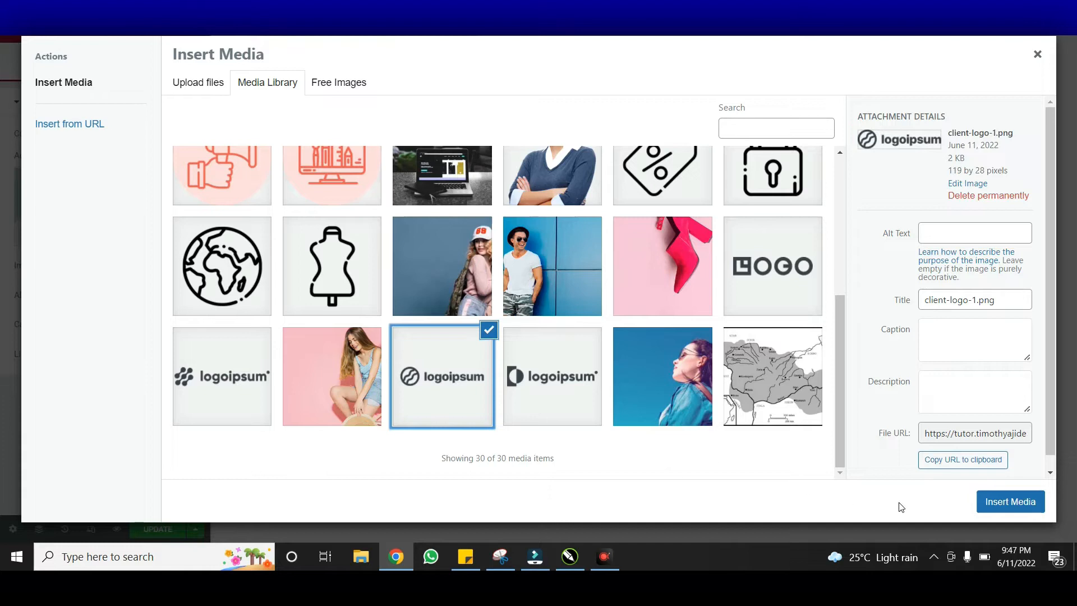
click(1010, 502)
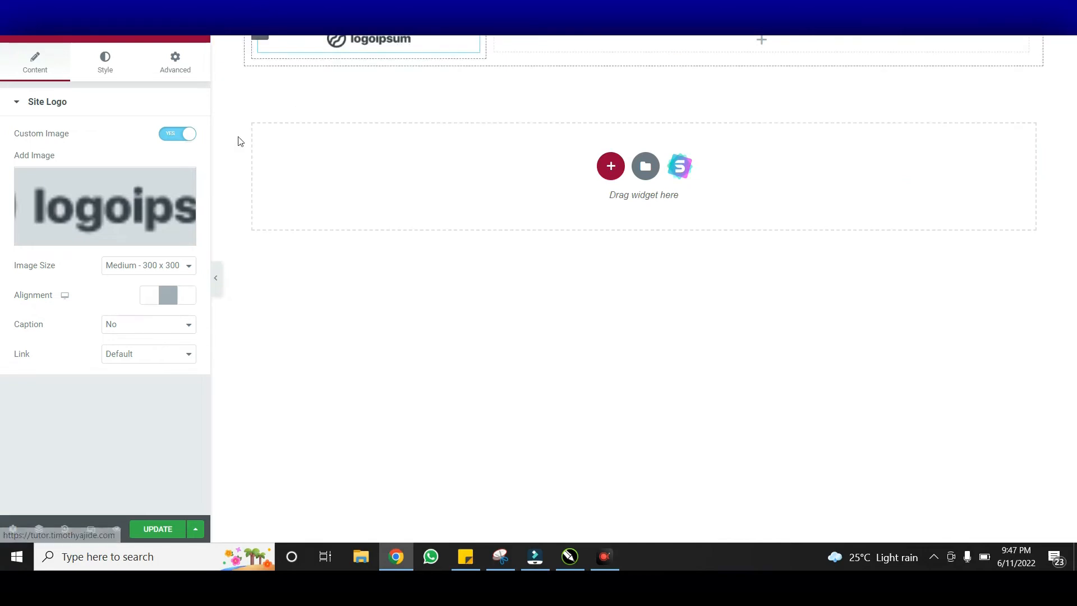
Align the Site Logo to the left and select the empty column beside it
click(158, 294)
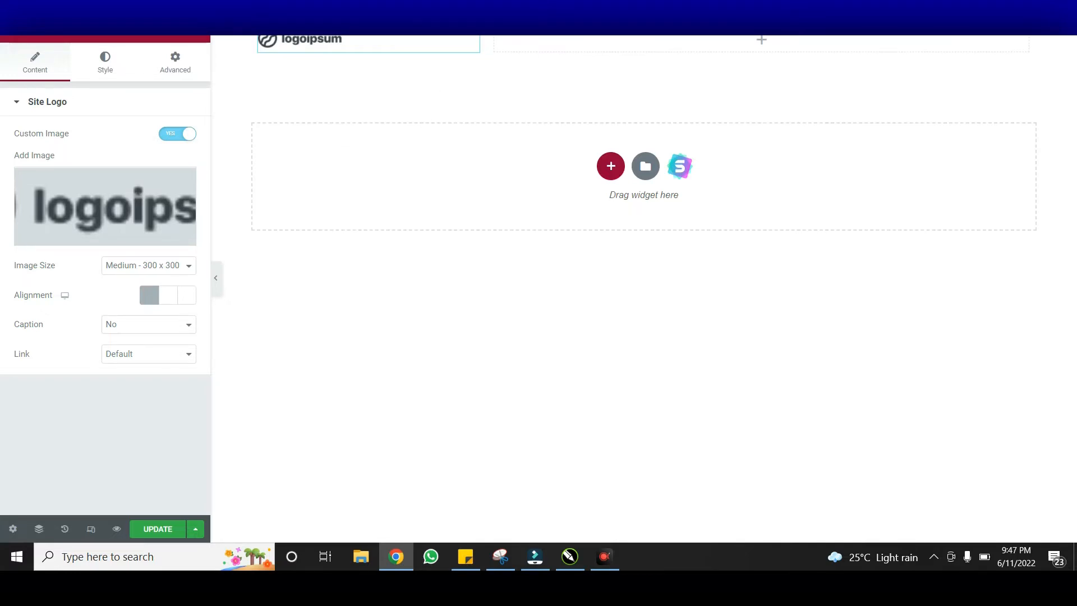
click(576, 46)
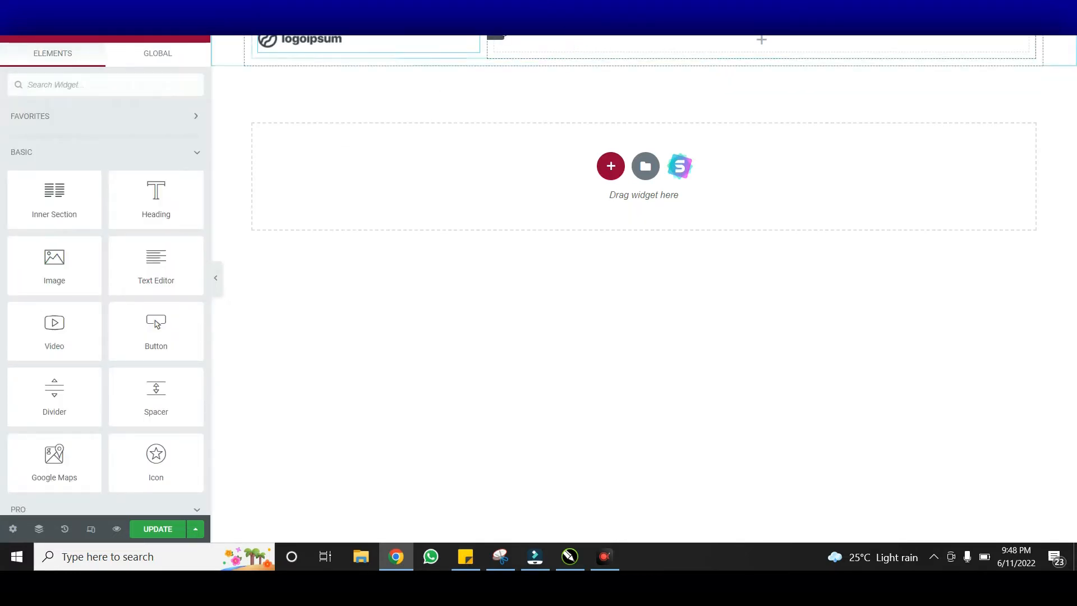
click(495, 35)
Drag a Navigation Menu widget, found by searching 'menu', into the header's right column
click(540, 48)
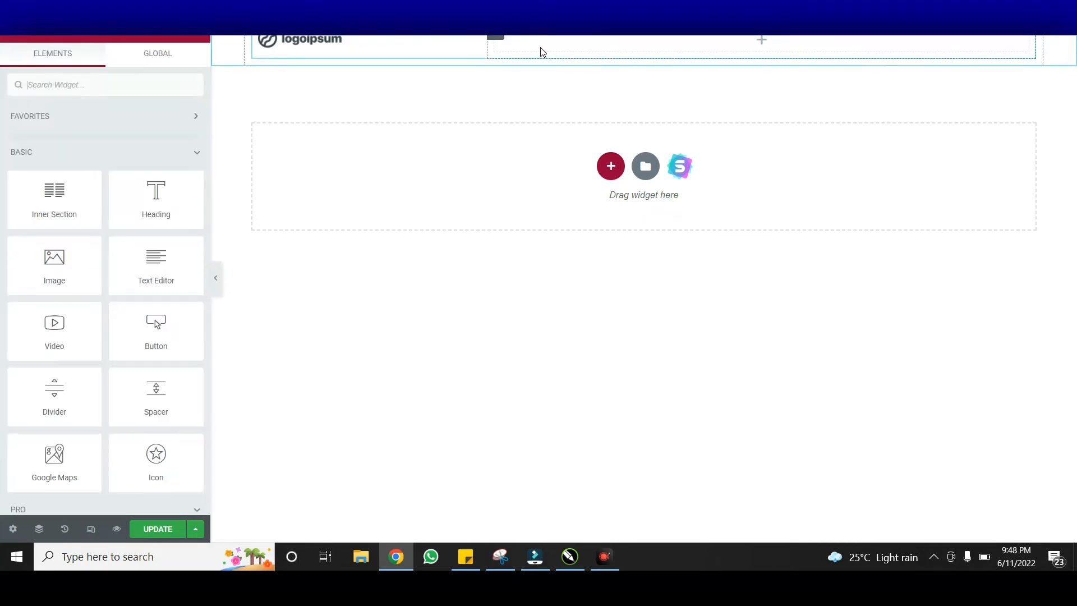
click(93, 87)
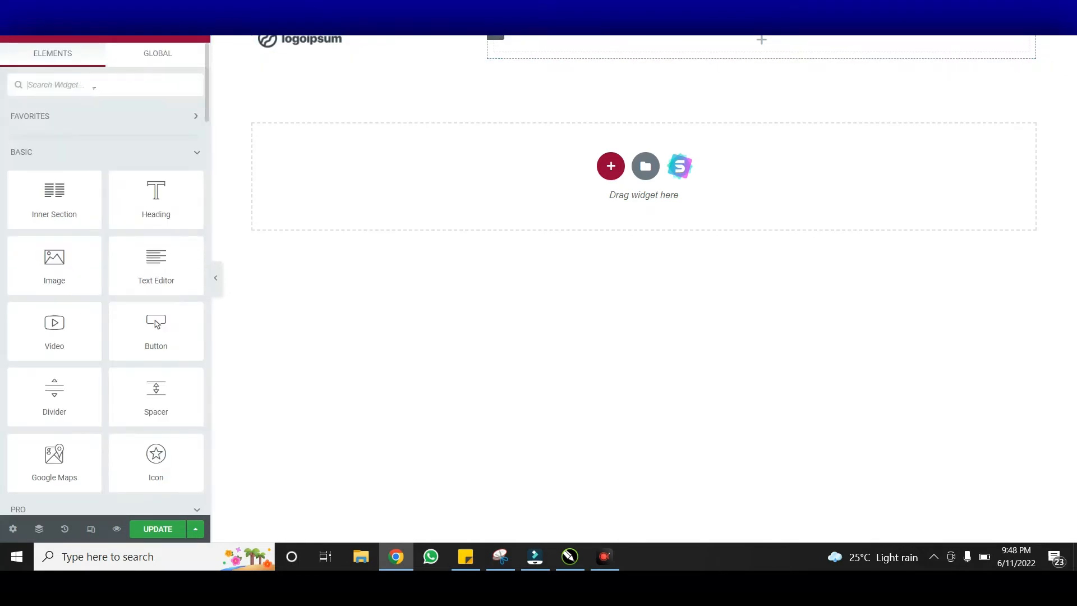
text(m)
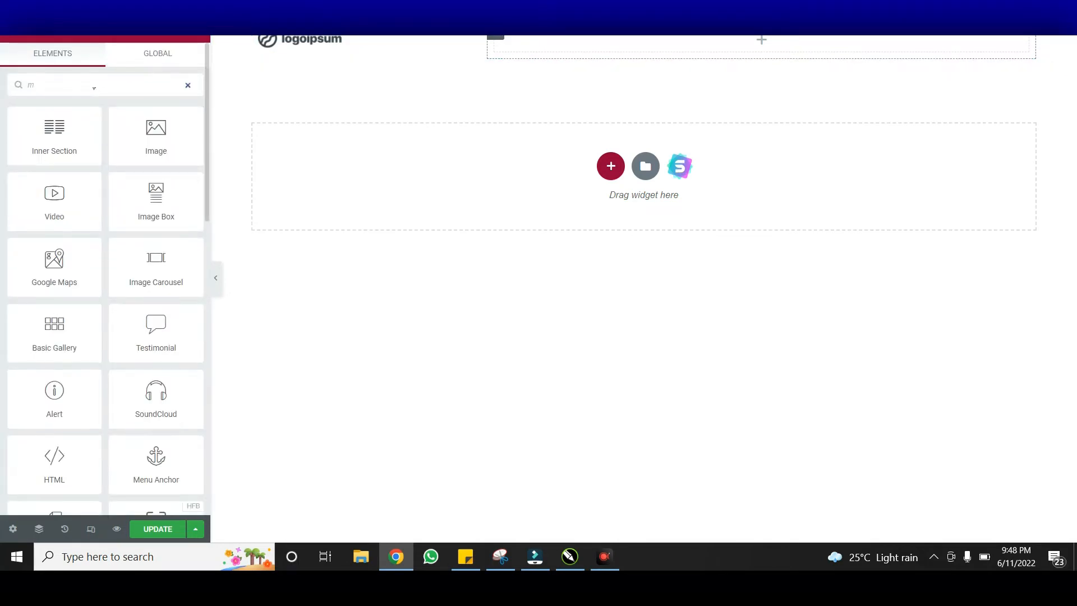
text(enu)
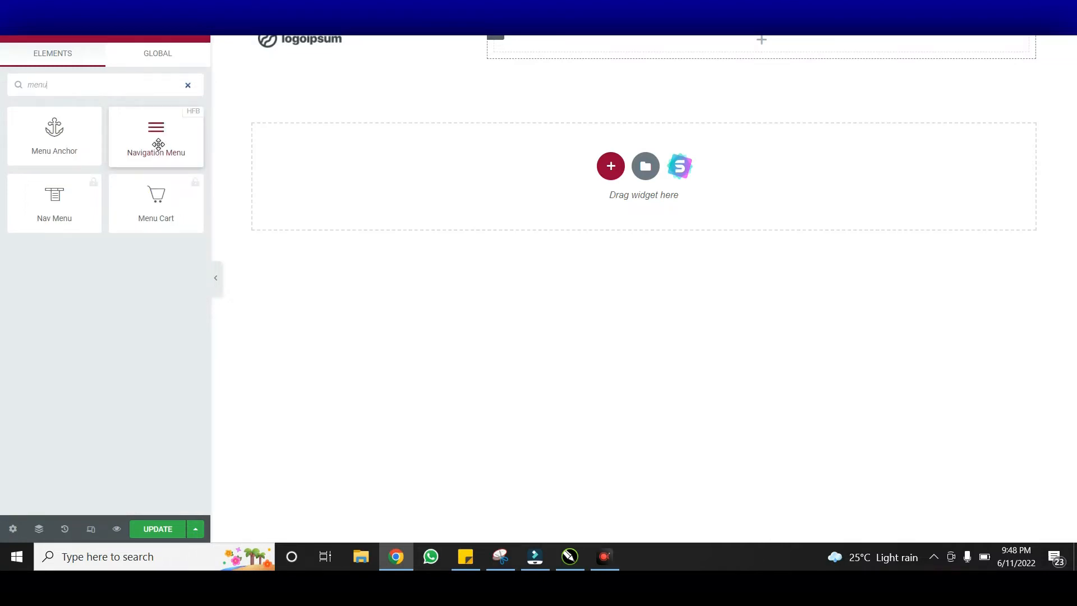
drag(158, 144, 645, 52)
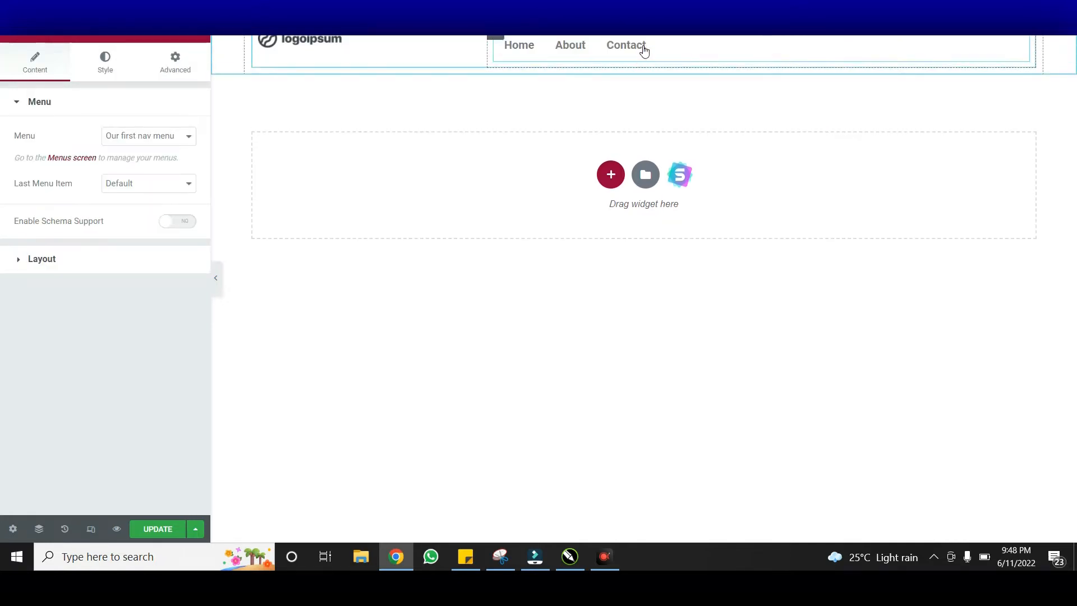
click(150, 141)
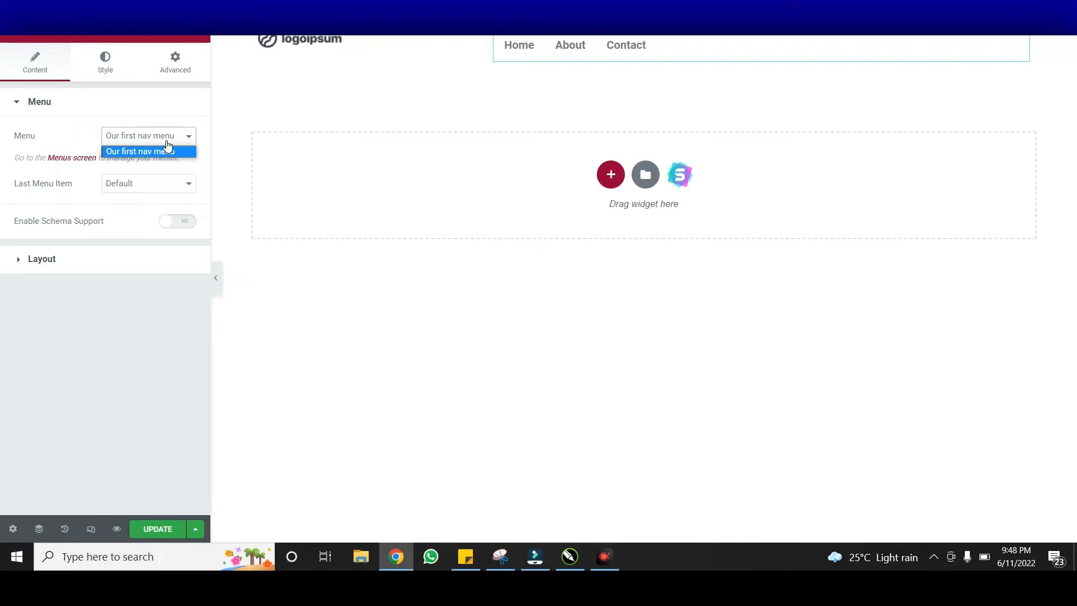
Keep 'Our first nav menu' and set its alignment to Right, previewing with the panel hidden
click(167, 148)
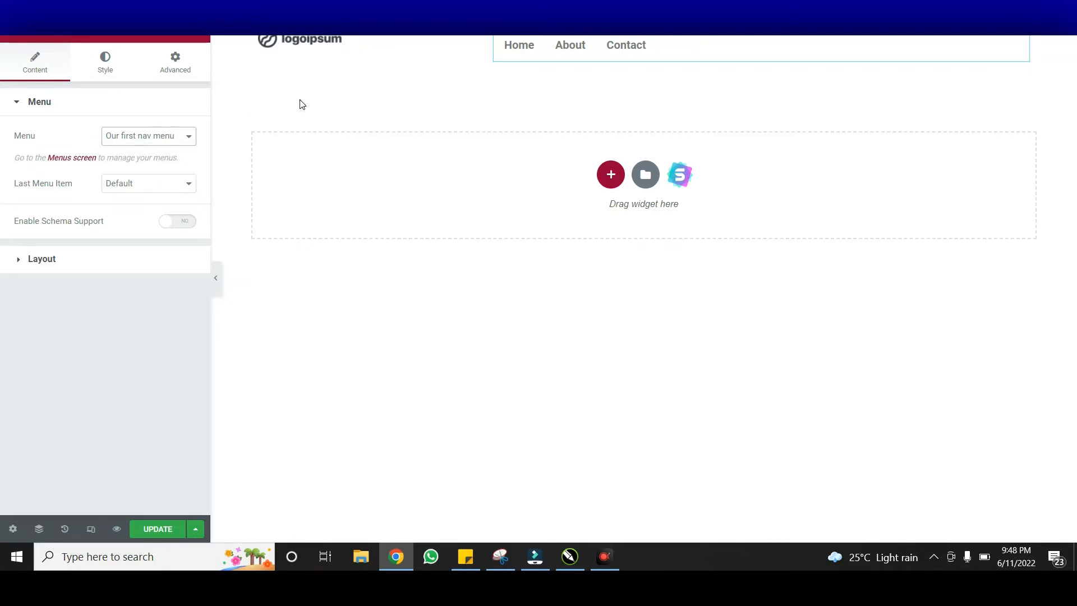
click(124, 263)
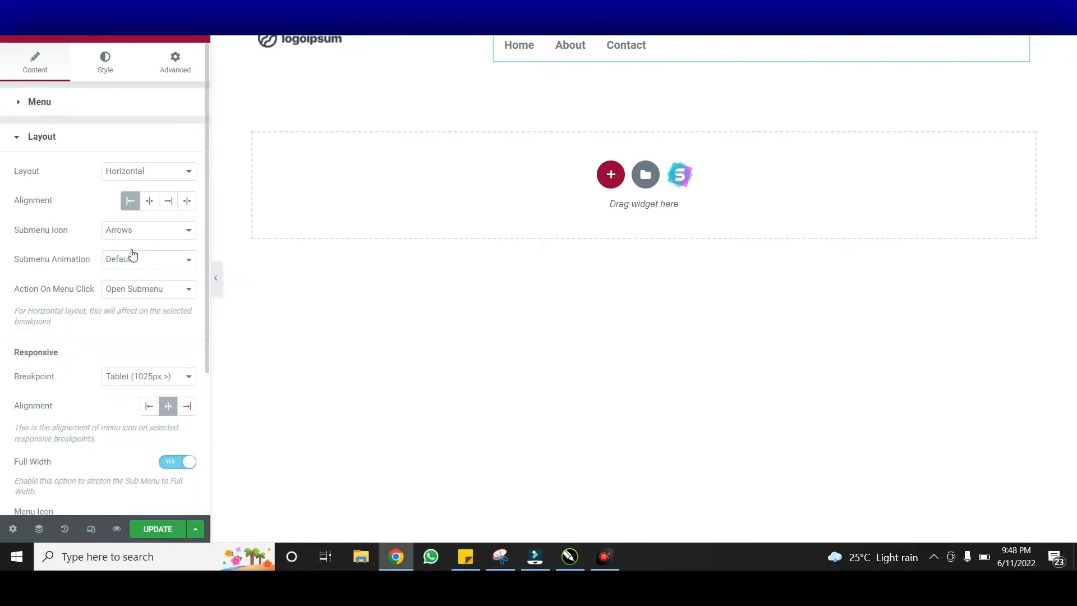
click(168, 202)
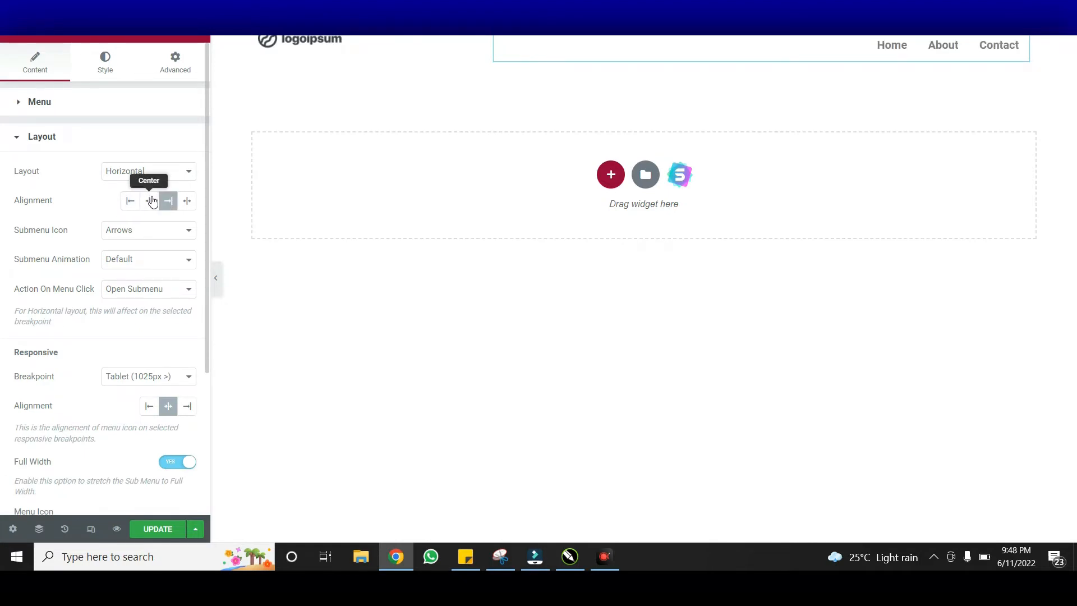
click(151, 202)
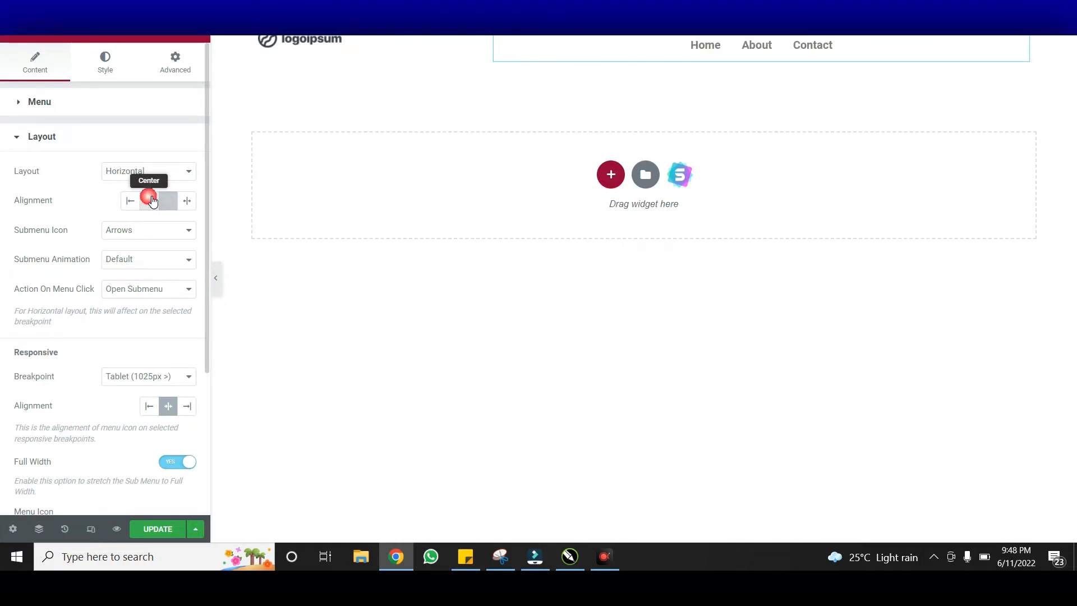
click(219, 278)
click(6, 278)
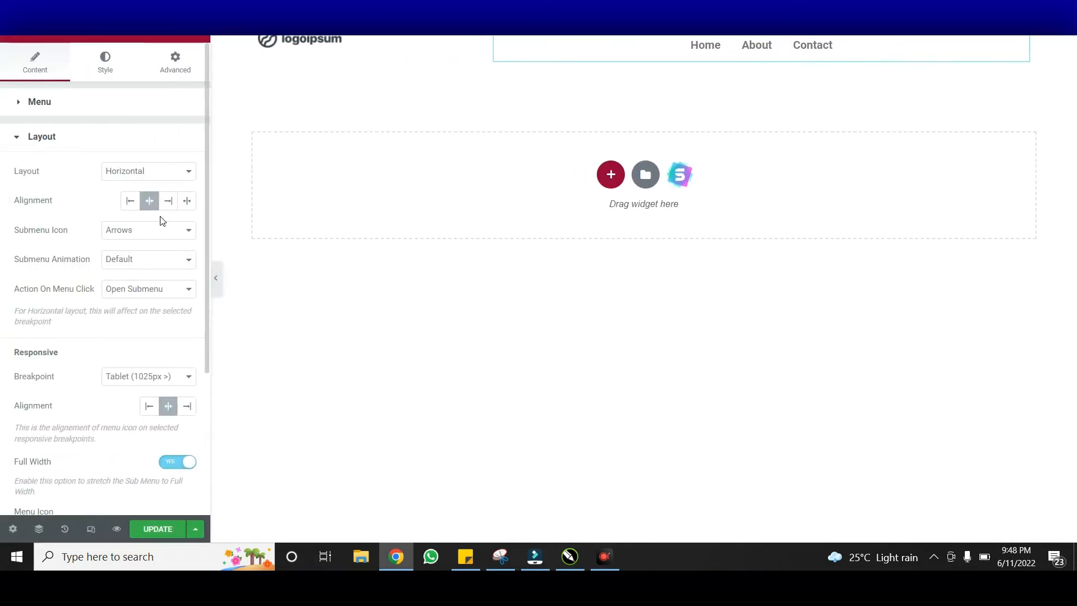
click(169, 202)
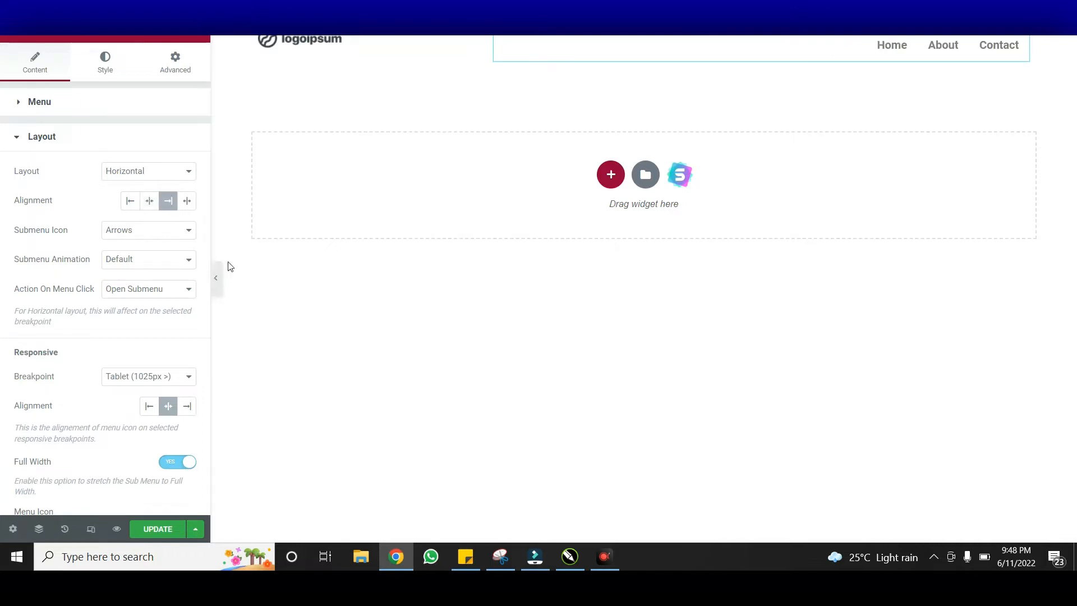
click(217, 285)
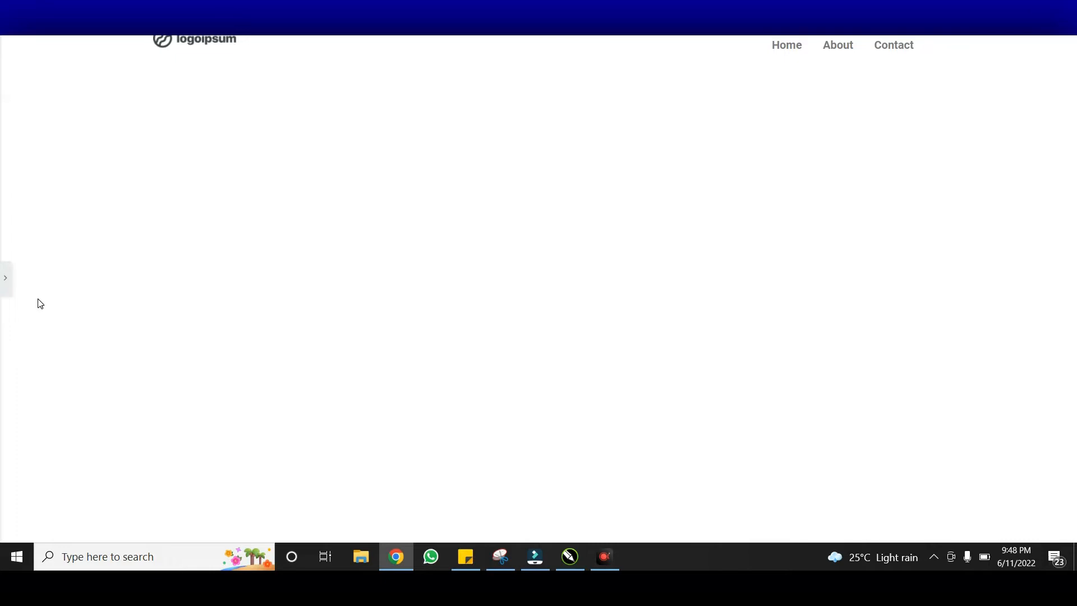
click(6, 290)
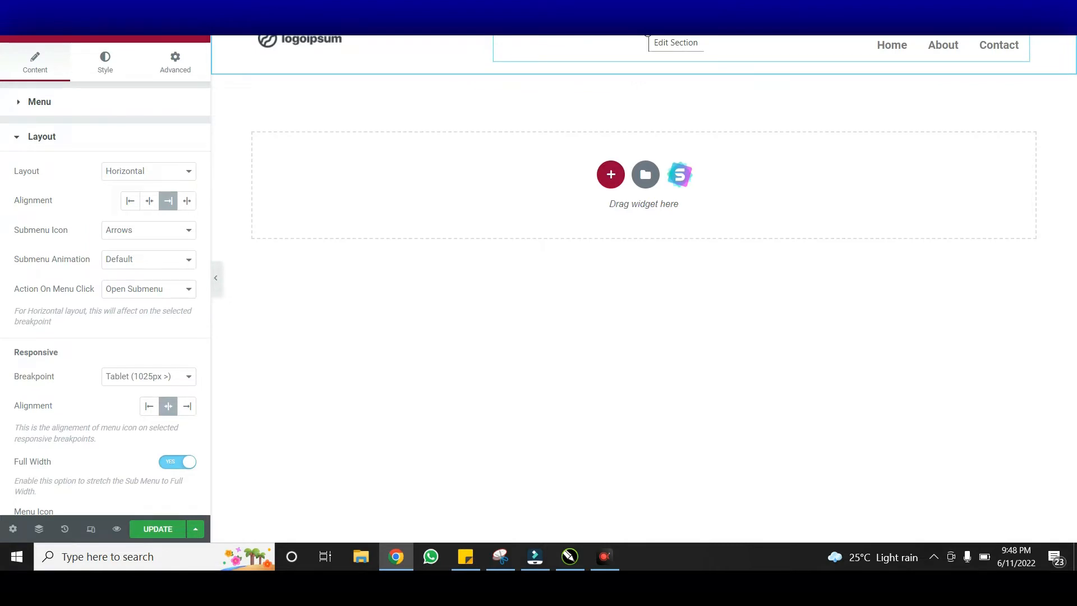
Give the header section a classic, near-white background colour
click(648, 34)
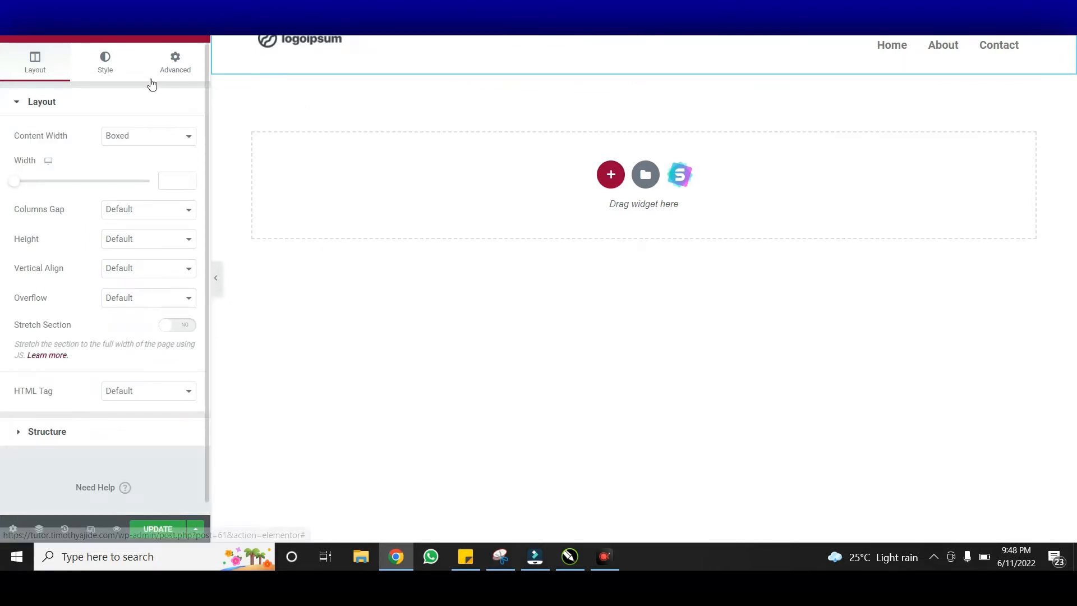
click(118, 71)
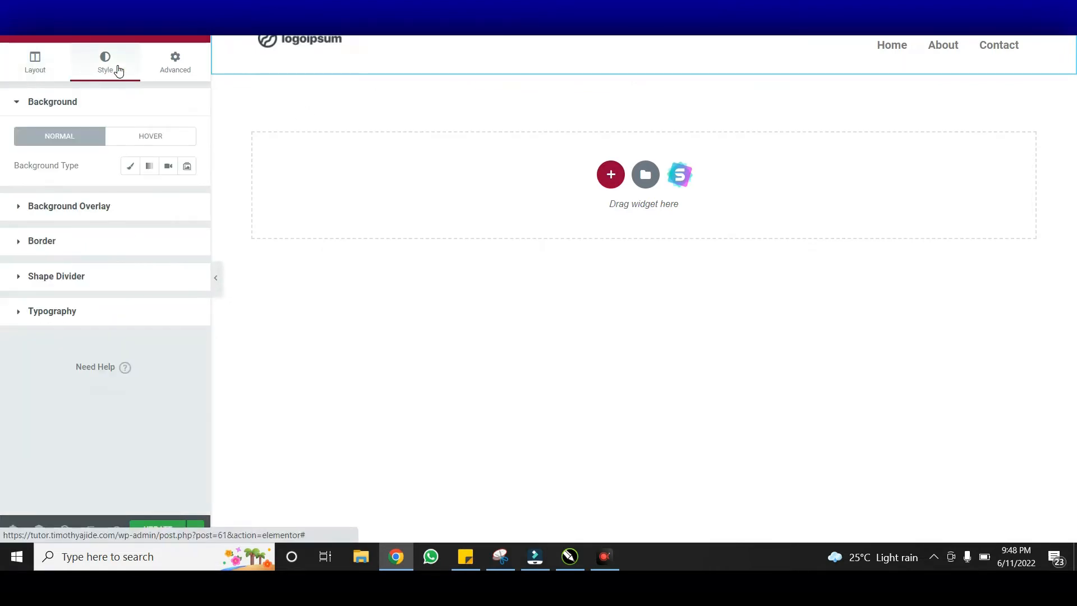
click(130, 167)
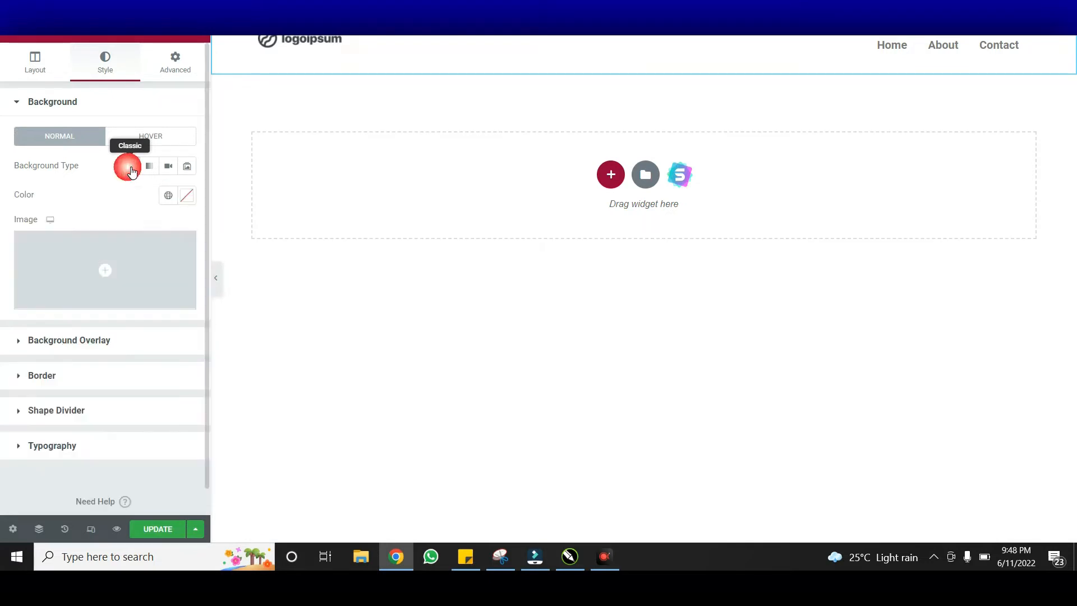
click(189, 196)
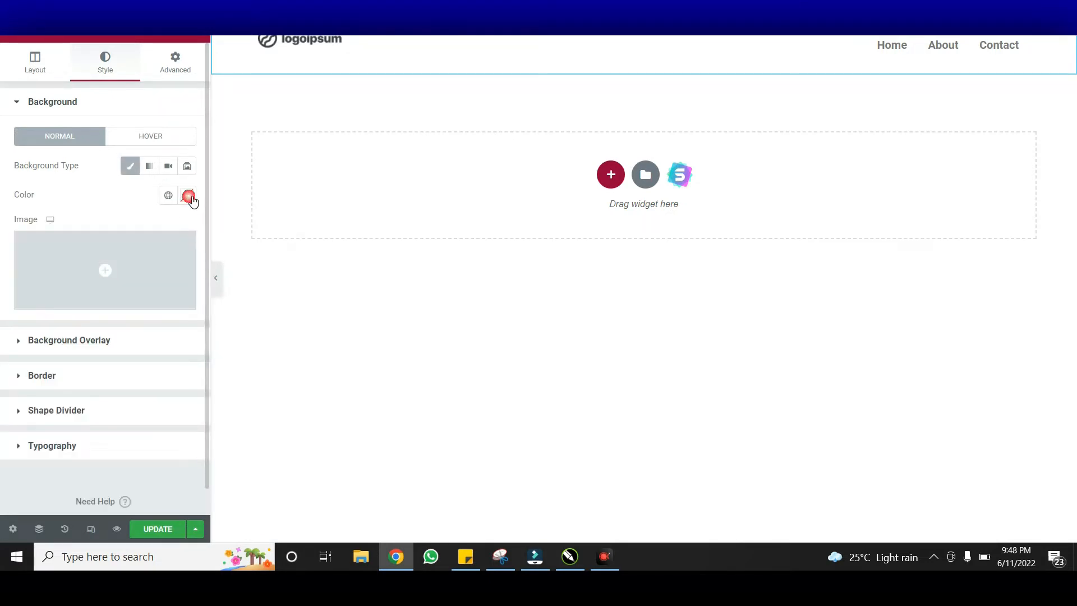
drag(51, 276, 19, 236)
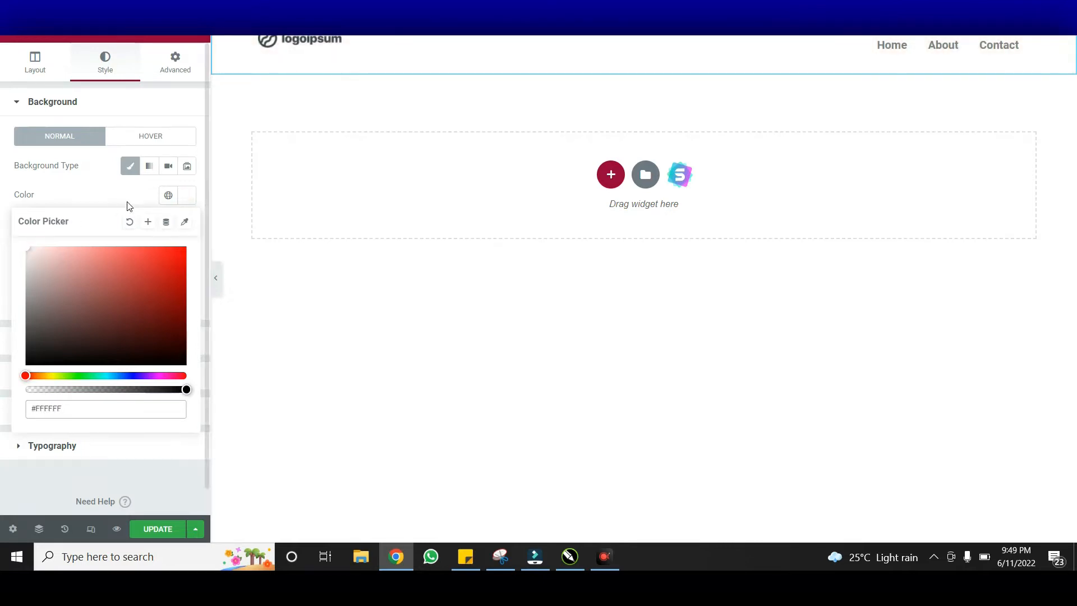
click(188, 200)
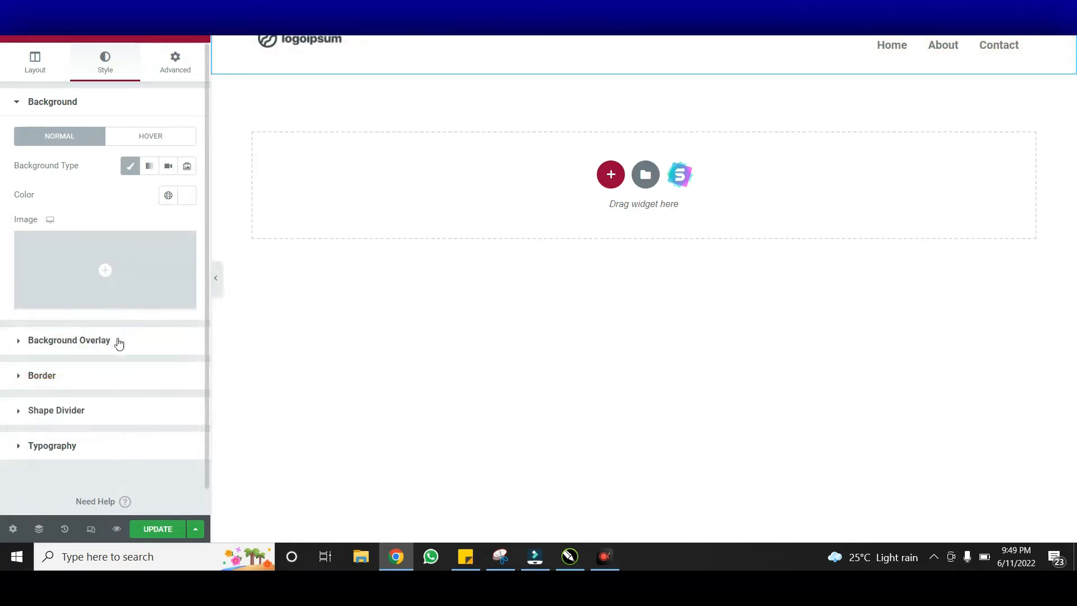
Add a box shadow under the header and preview it with the panel hidden
click(101, 371)
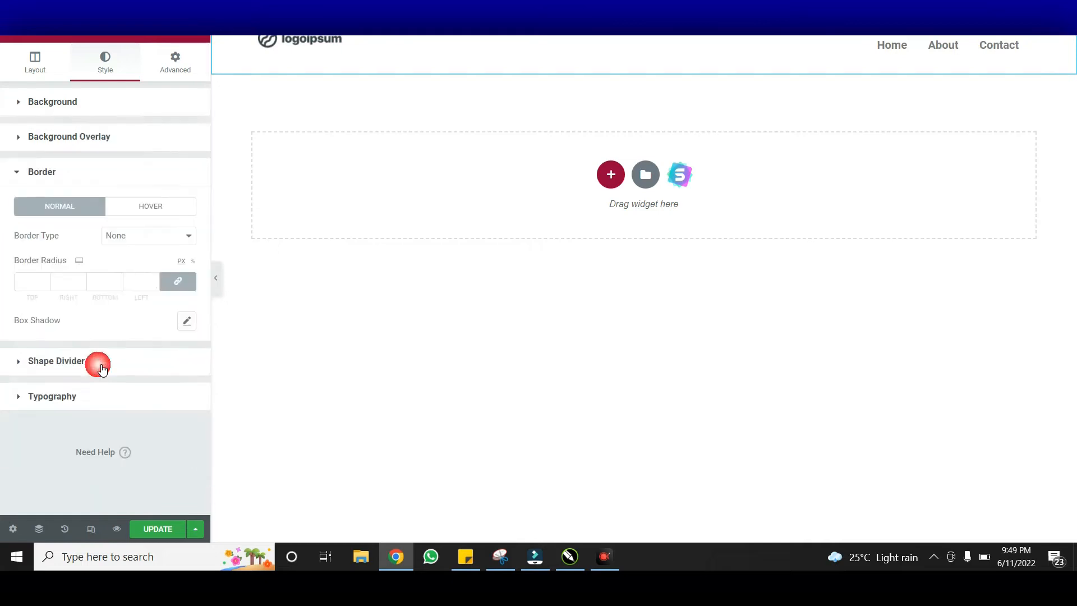
click(188, 321)
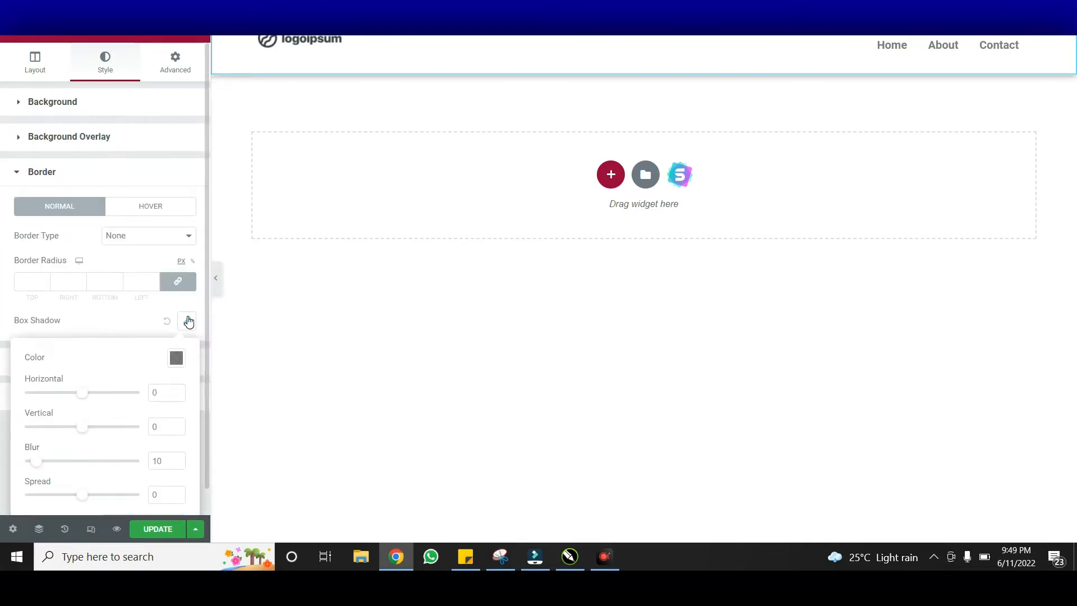
click(216, 279)
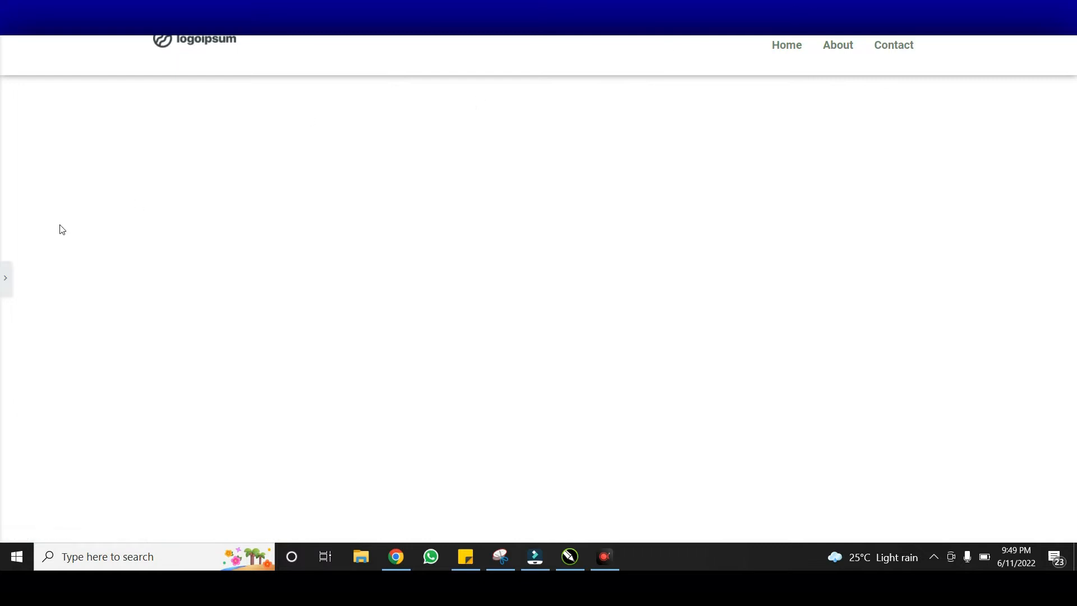
click(5, 291)
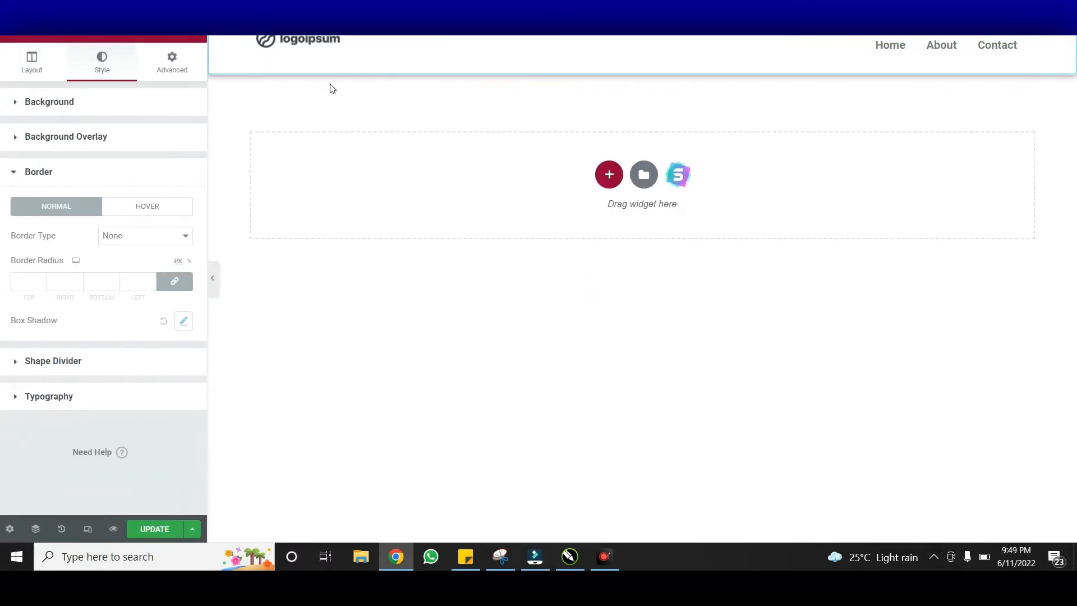
click(386, 46)
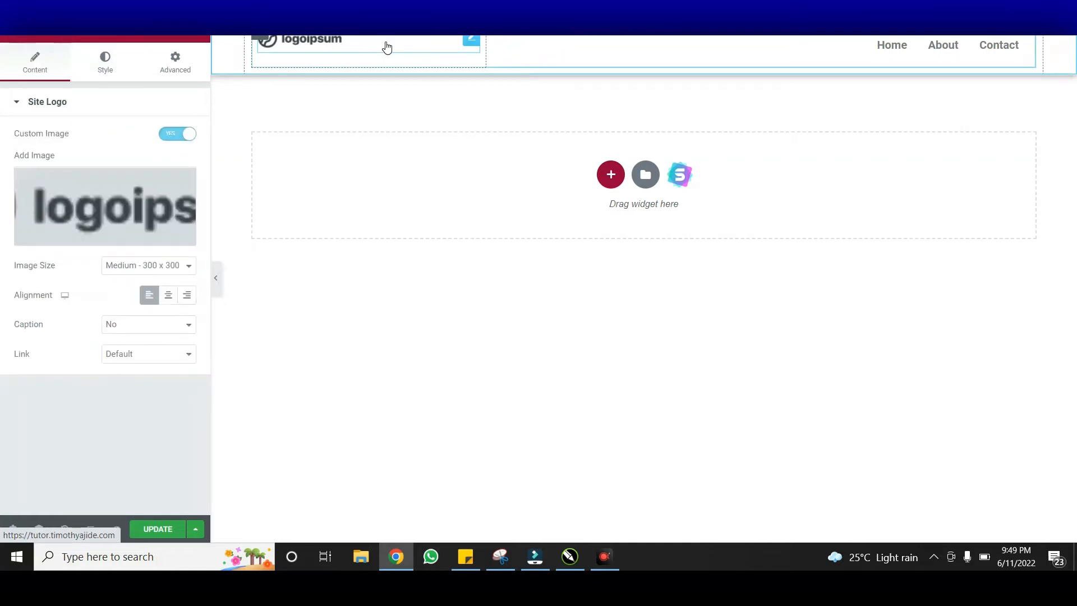
Try out the logo's linked margin values in the Advanced tab, then reset them to 0
click(179, 75)
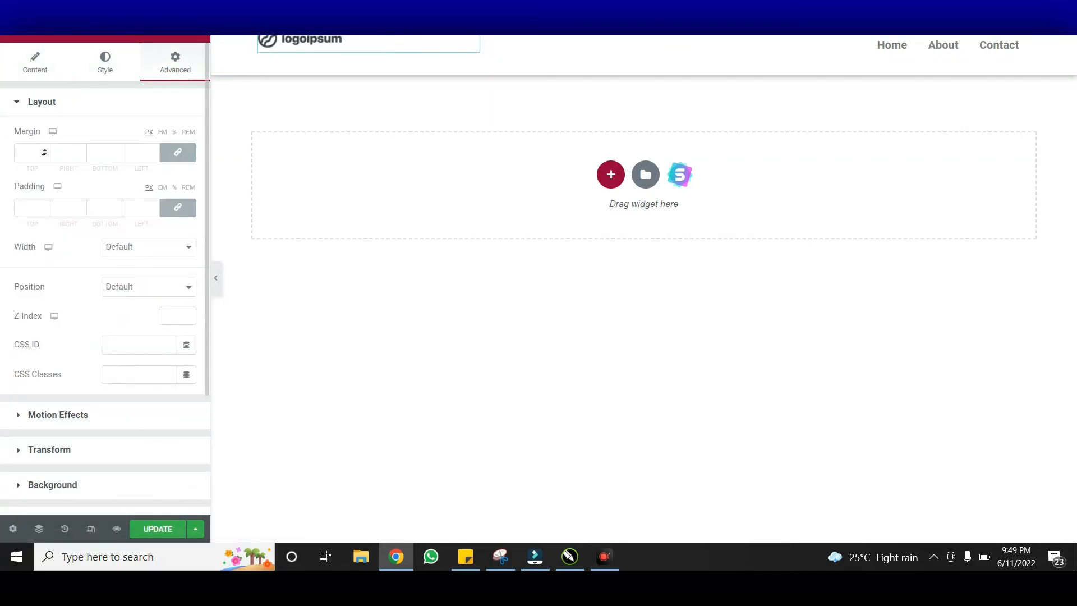
click(45, 158)
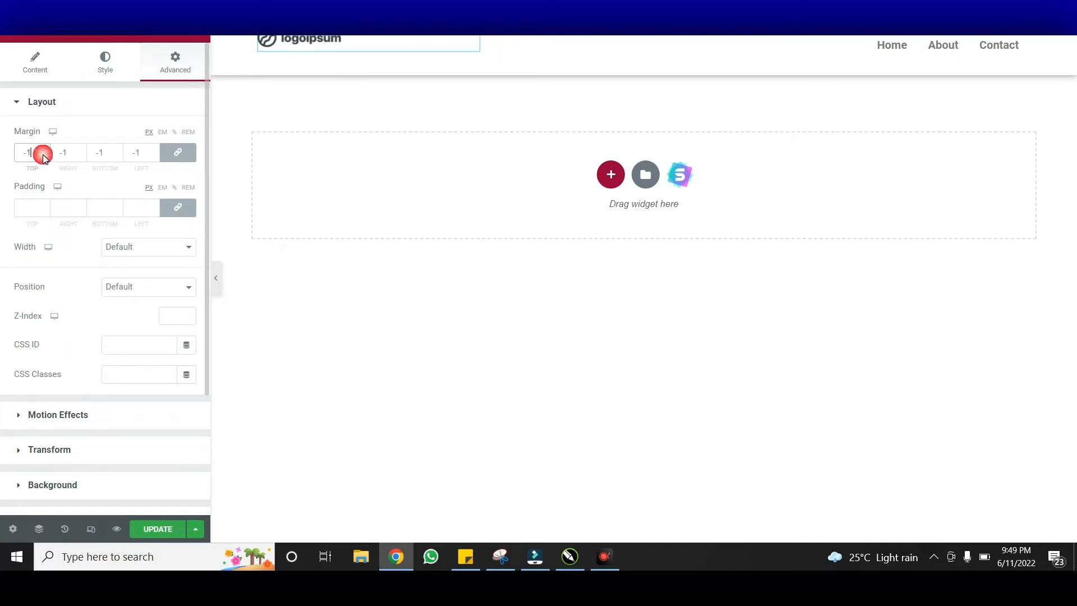
click(46, 151)
click(45, 150)
click(46, 150)
click(46, 150)
click(46, 150)
click(46, 151)
click(45, 151)
click(46, 150)
click(46, 150)
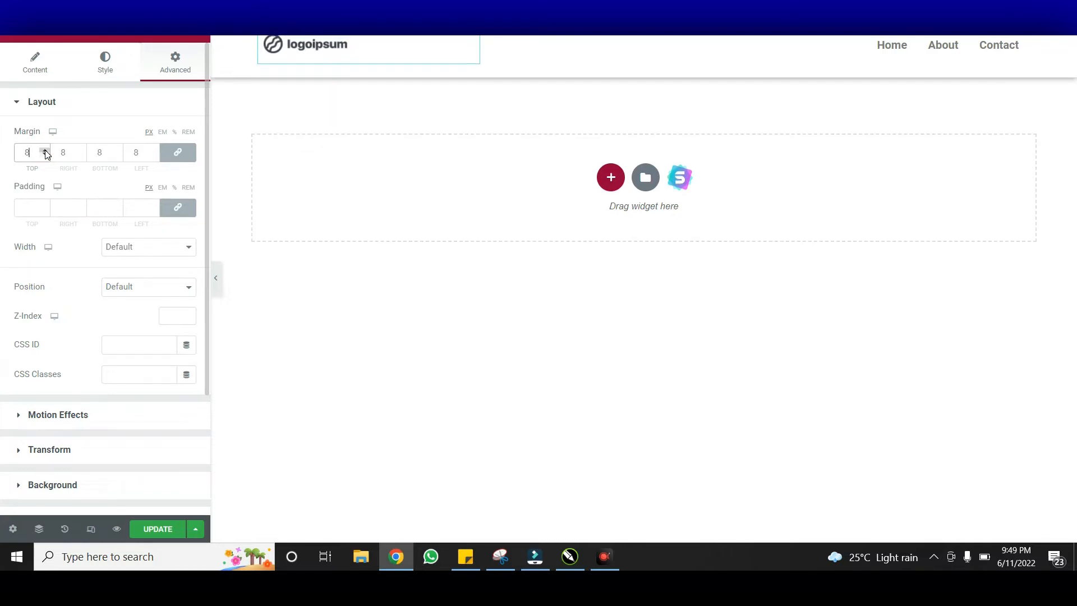
drag(42, 152, 7, 151)
key(BackSpace)
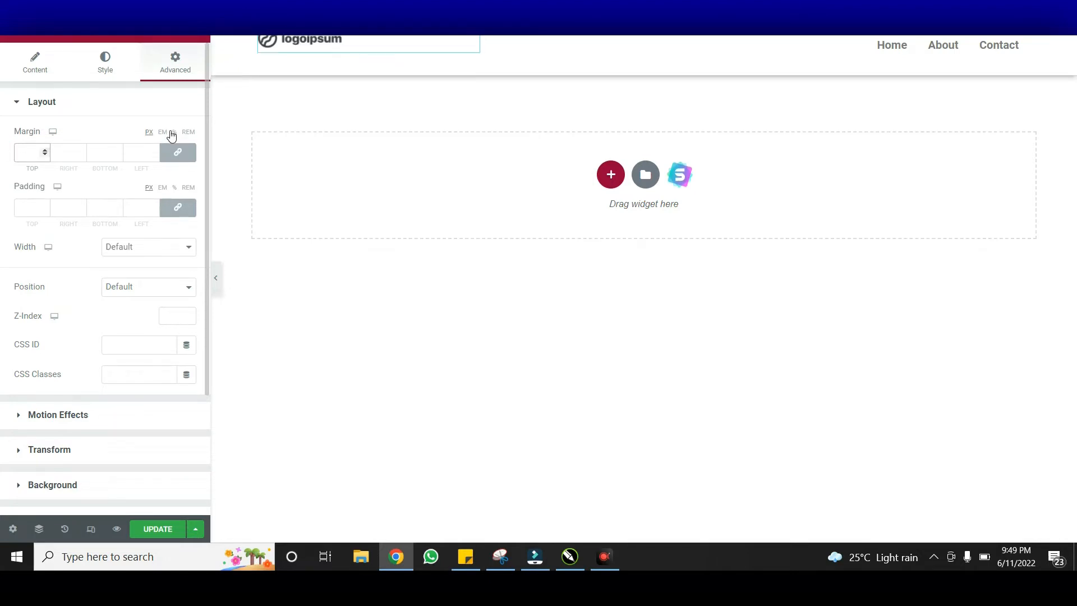
click(118, 157)
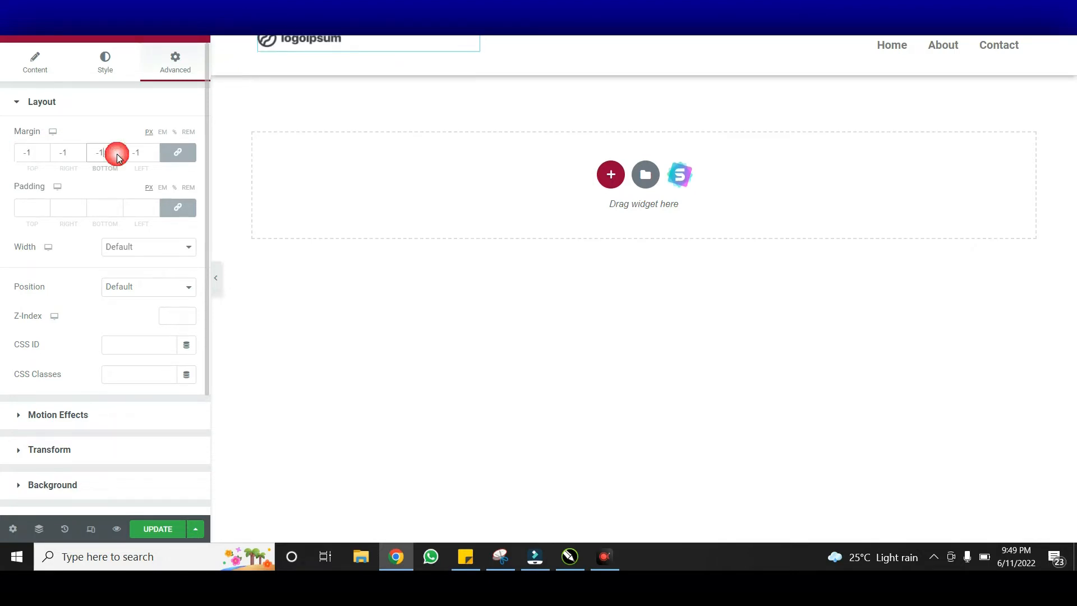
click(118, 152)
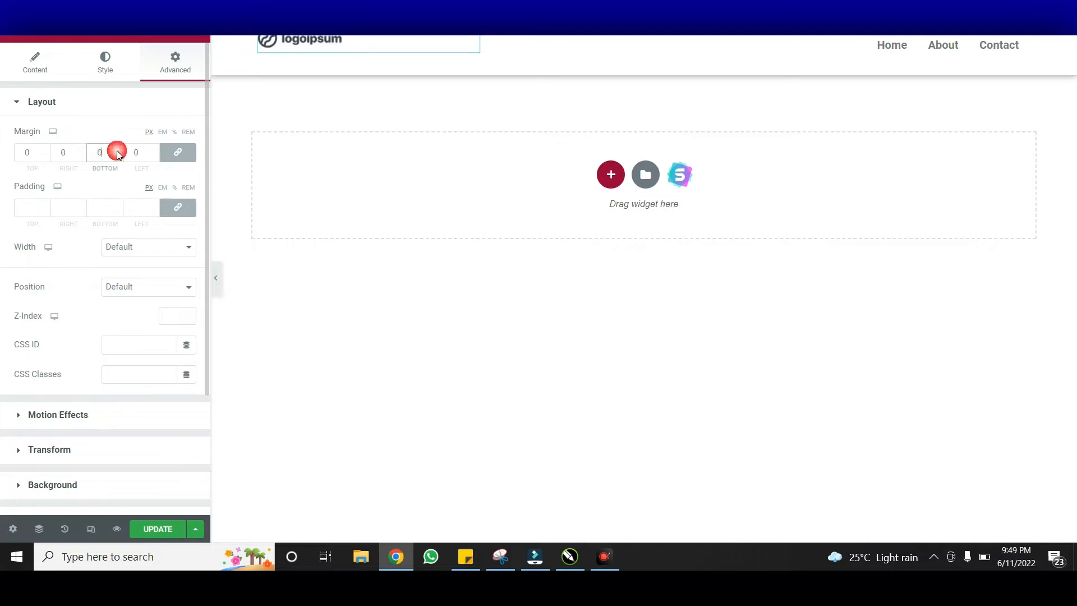
Unlink the margins, raise only the logo's top margin to 10 px, and preview the header
click(178, 157)
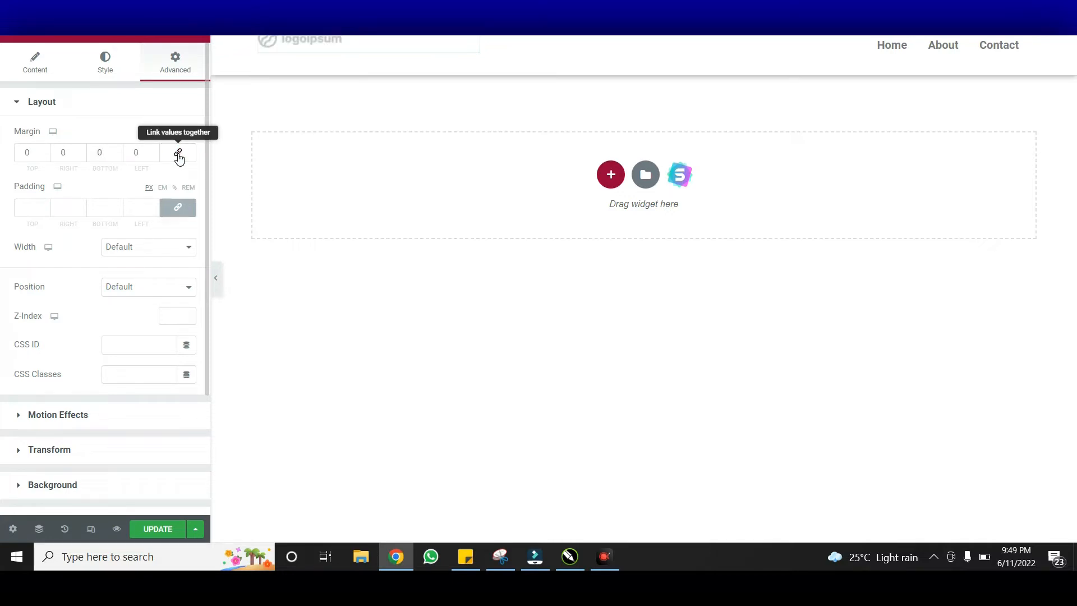
click(46, 156)
click(46, 155)
click(45, 150)
click(45, 151)
click(45, 151)
click(45, 151)
click(45, 151)
click(46, 151)
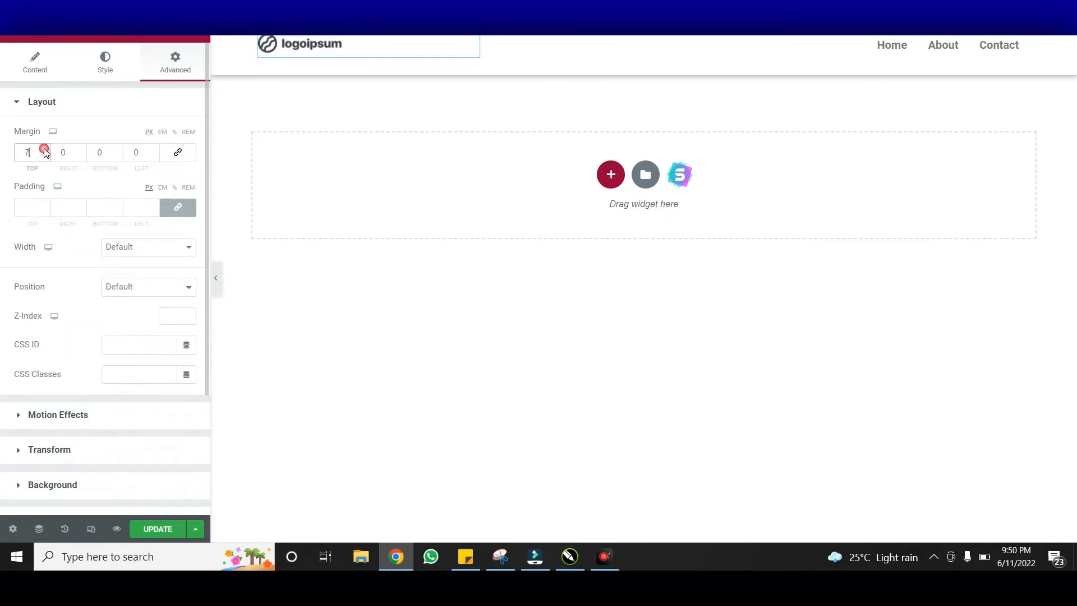
click(46, 151)
click(45, 151)
click(45, 151)
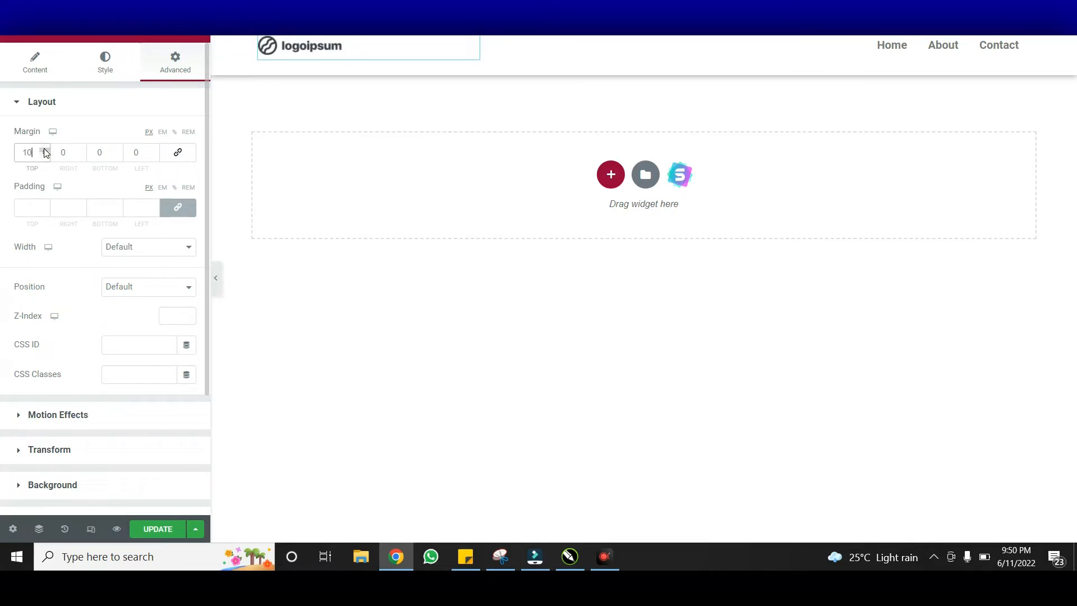
click(218, 273)
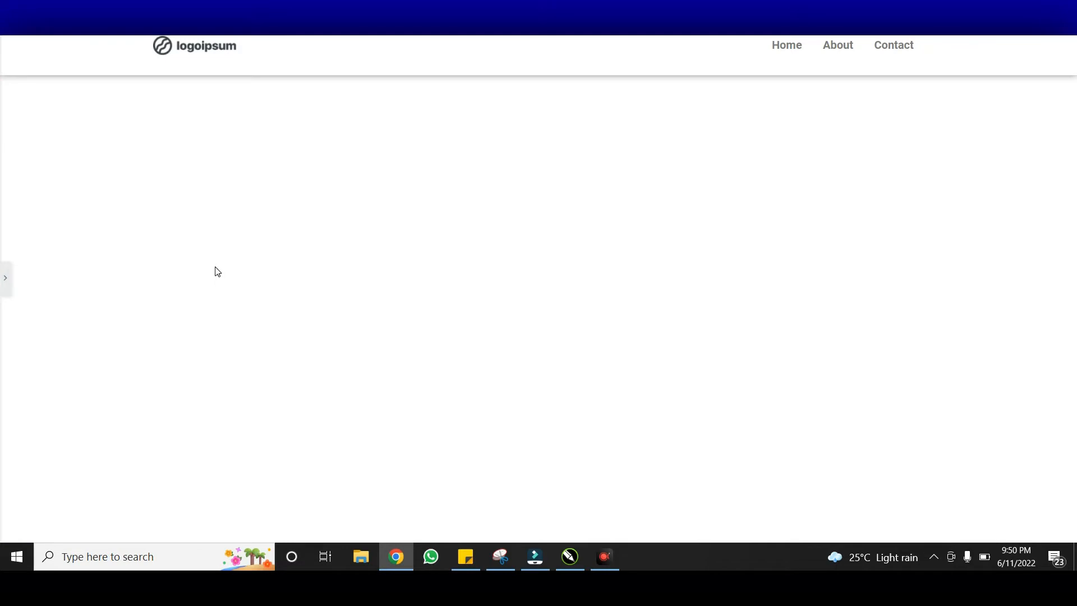
click(5, 279)
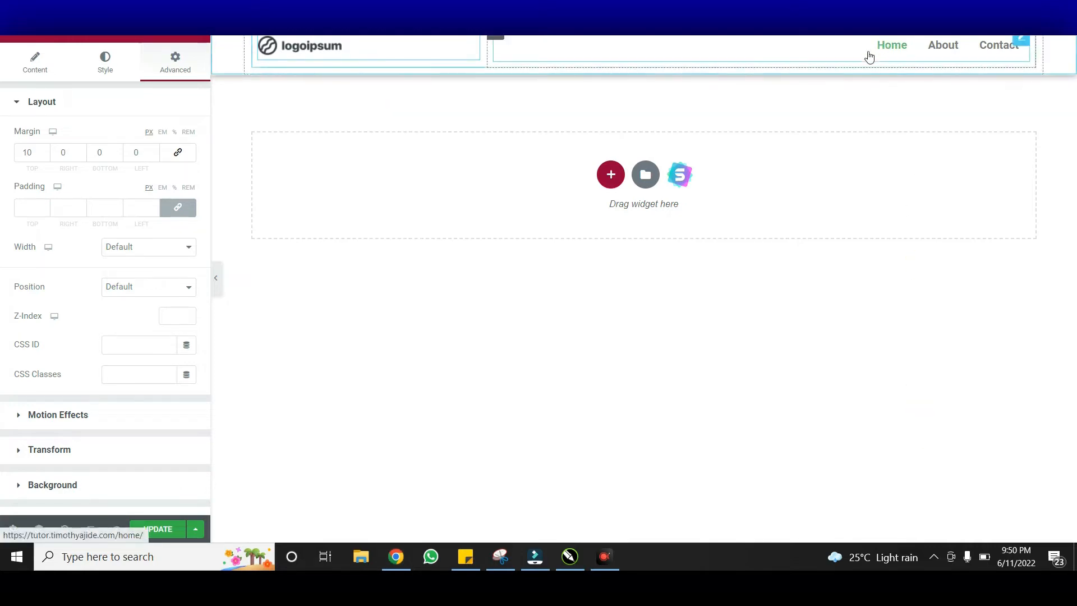
Review the Nav Menu layout, keep Action On Menu Click as Open Submenu, then reach its Style tab
click(774, 53)
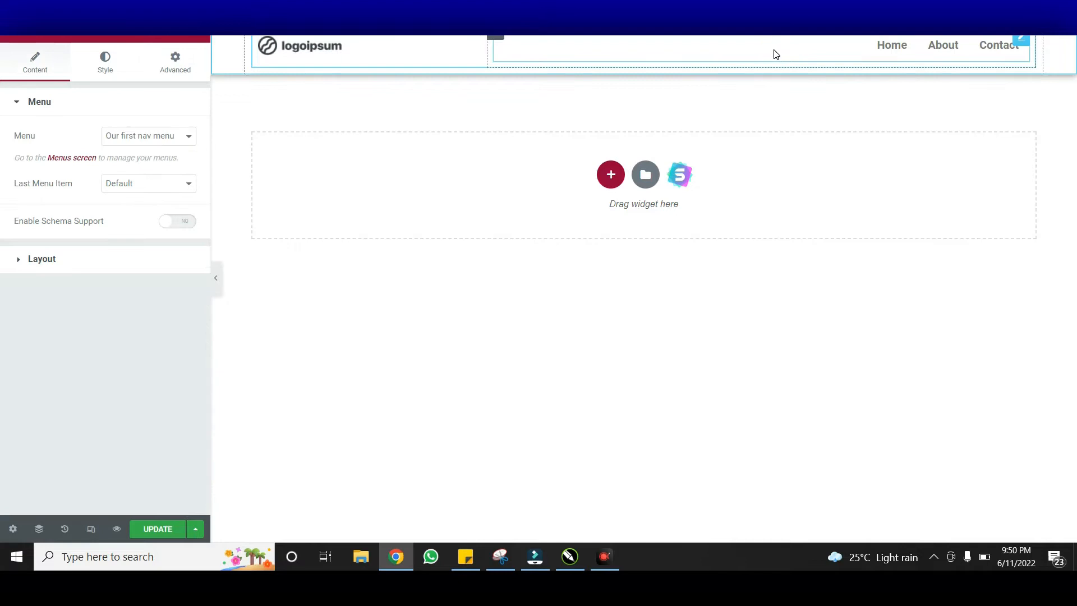
click(136, 259)
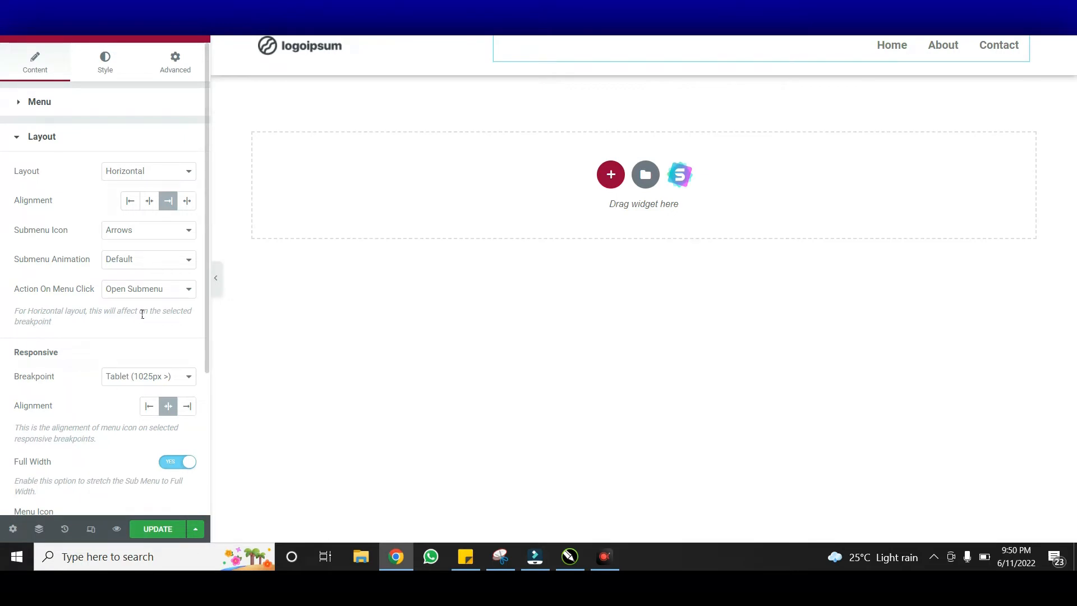
click(149, 289)
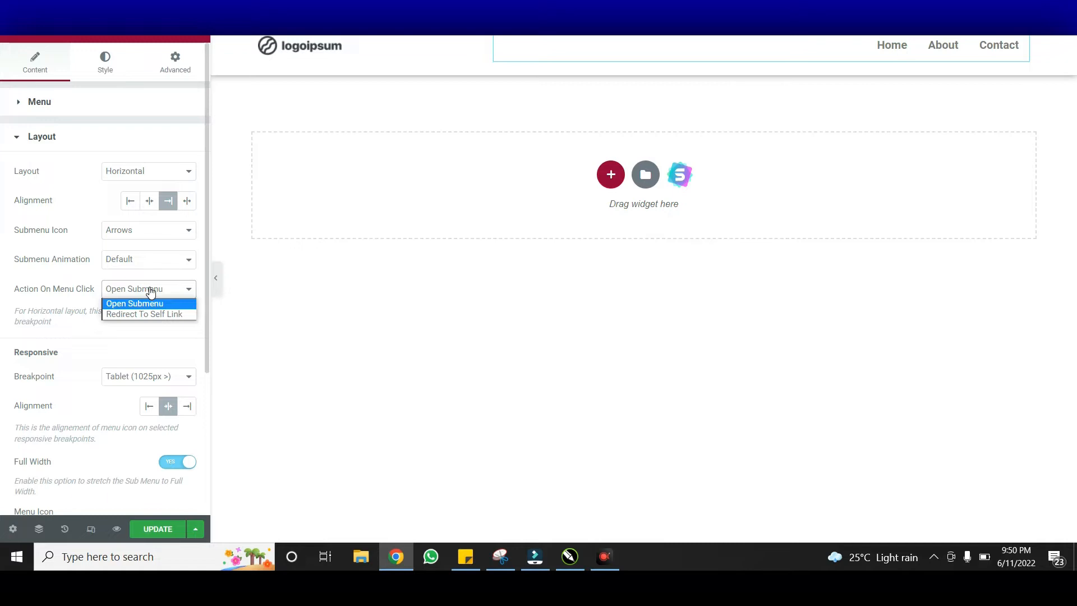
click(149, 287)
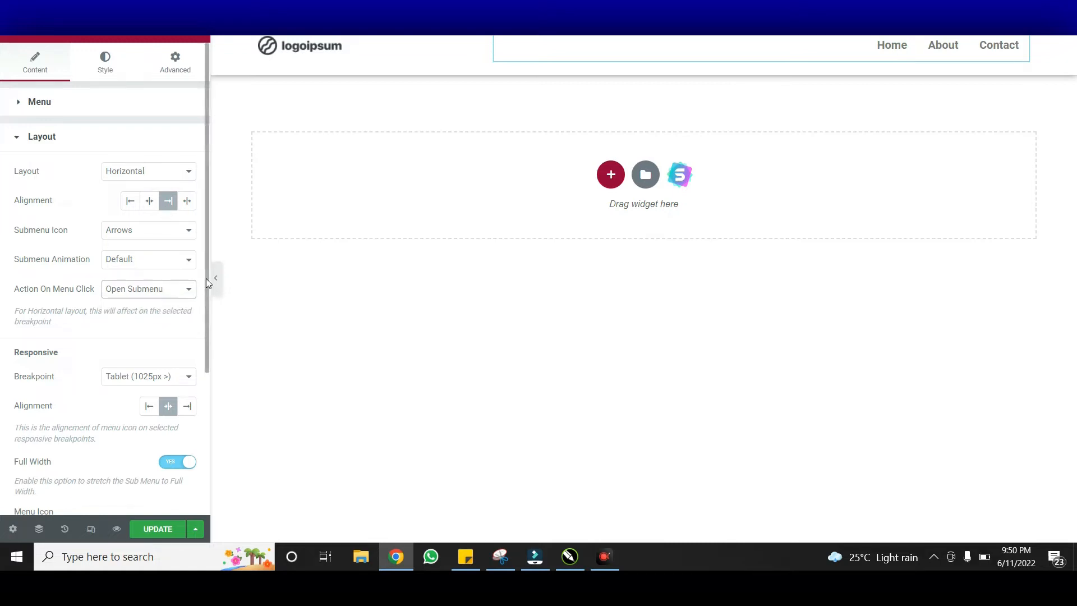
drag(206, 282, 198, 441)
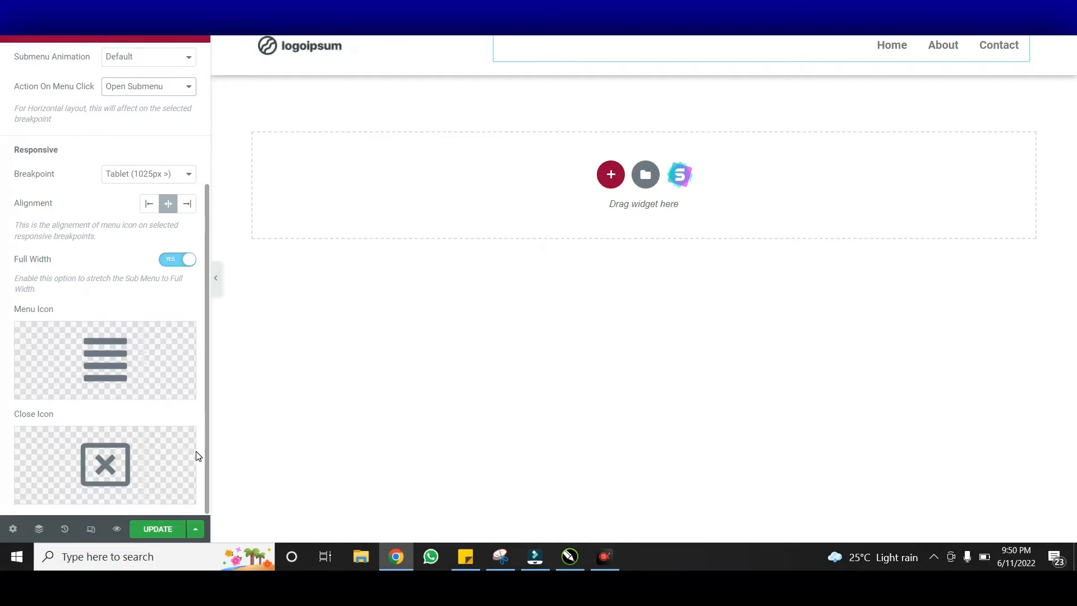
drag(207, 393, 217, 248)
click(105, 72)
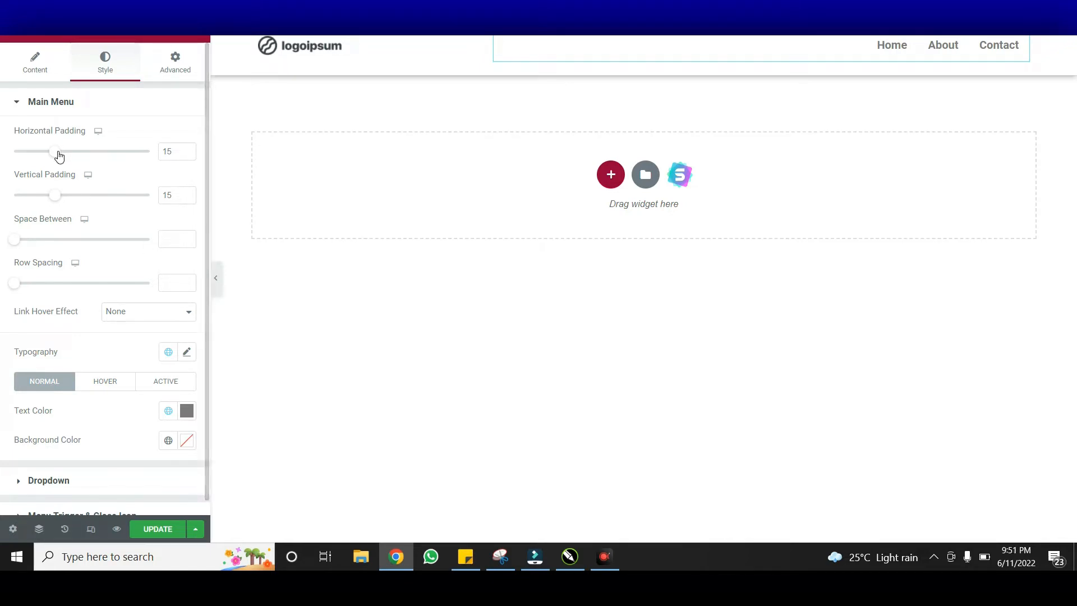
Set the menu items' horizontal padding to 29 and the normal link text colour to black
drag(59, 156, 98, 162)
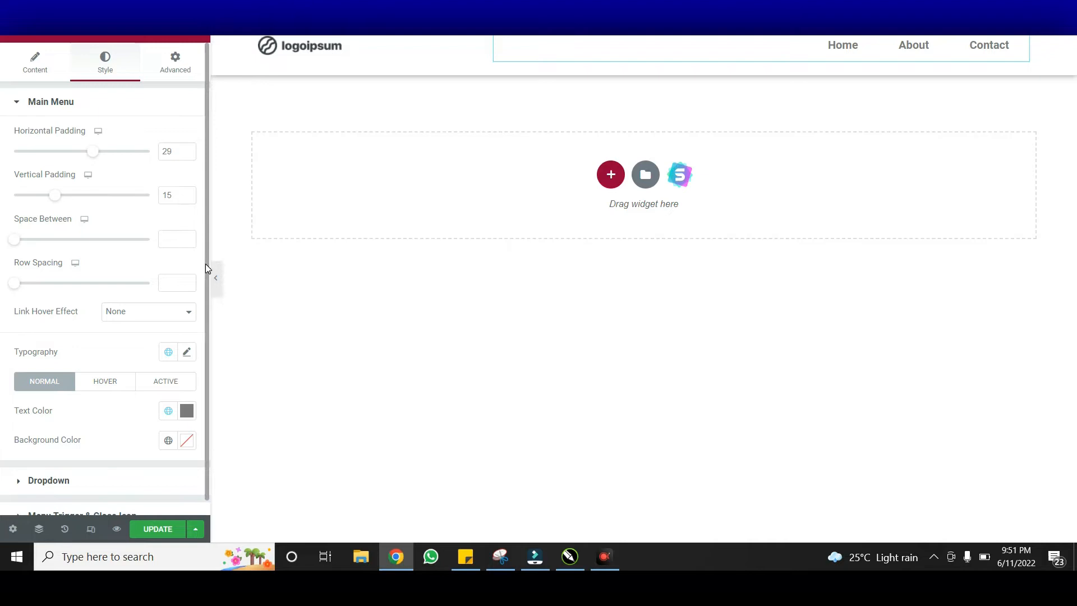
scroll(200, 304, down, 1)
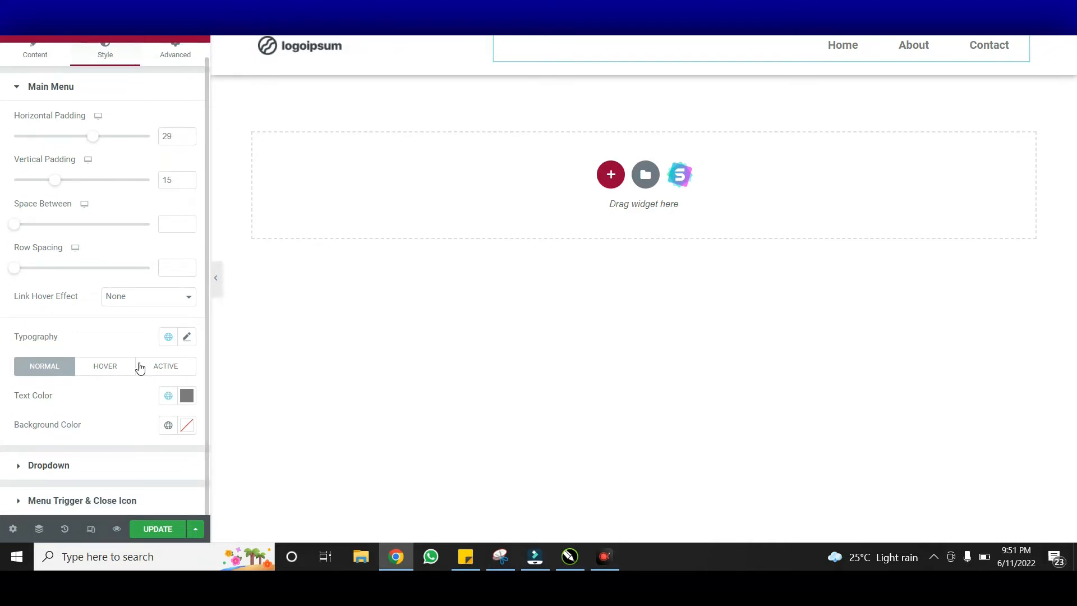
click(166, 368)
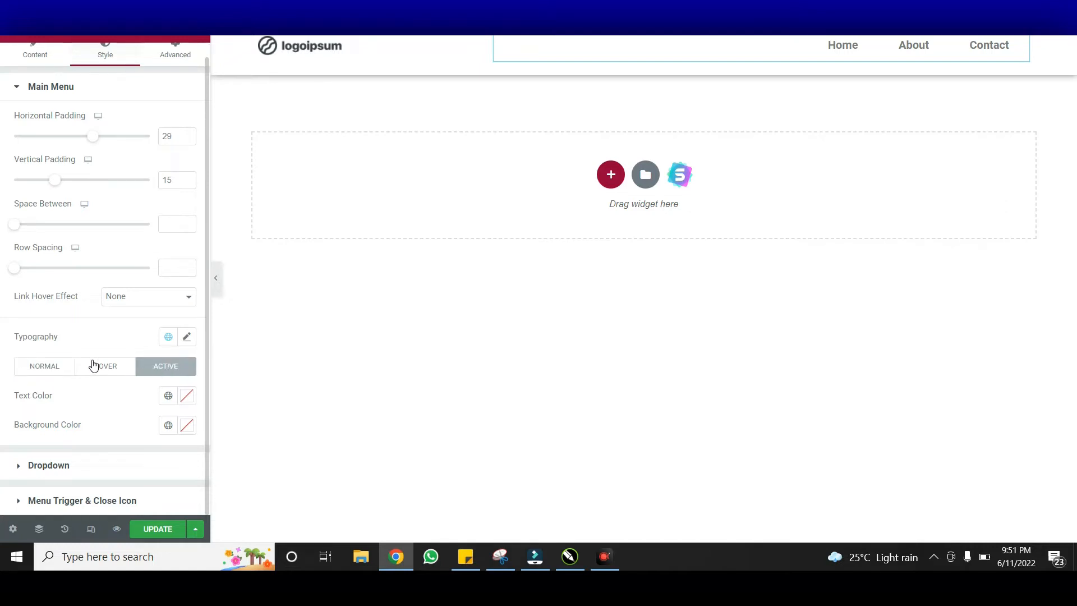
click(52, 367)
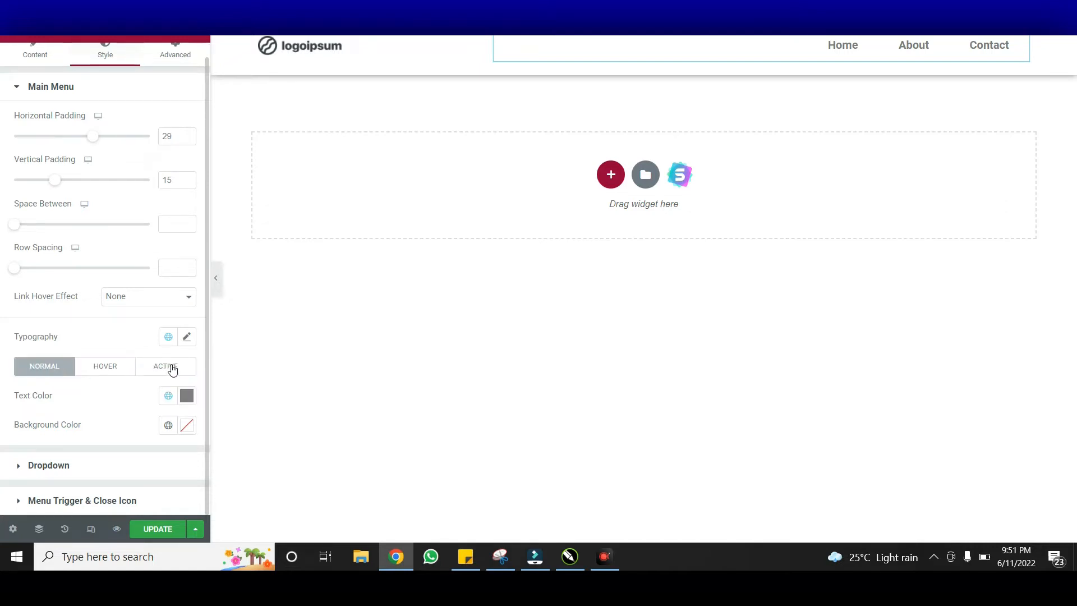
click(187, 396)
drag(179, 321, 188, 320)
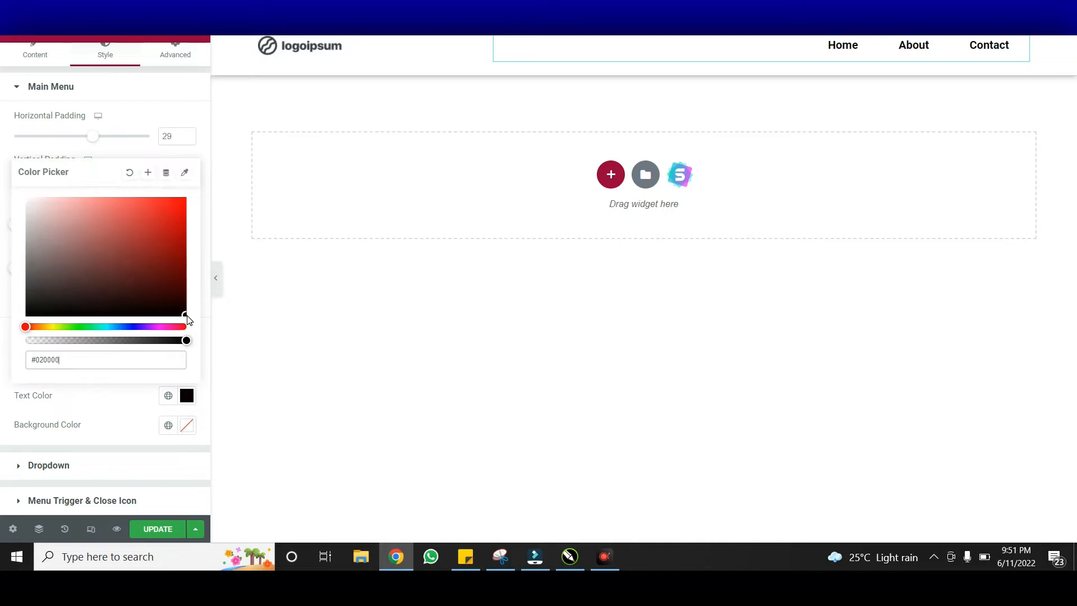
click(187, 396)
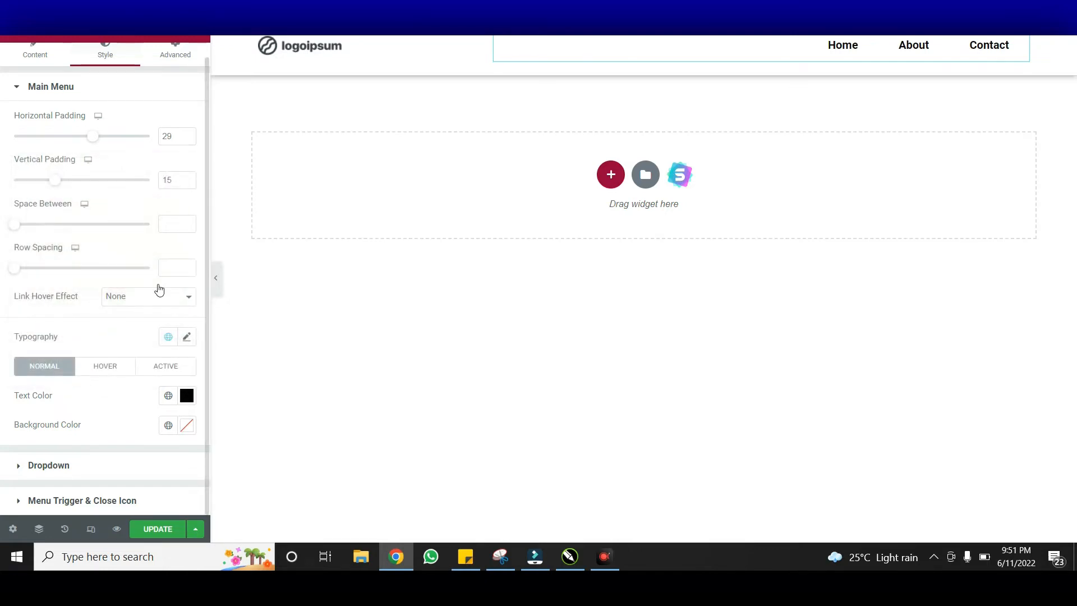
Make the menu hover text colour pure red #FF0000 and preview the page at mobile width
click(106, 371)
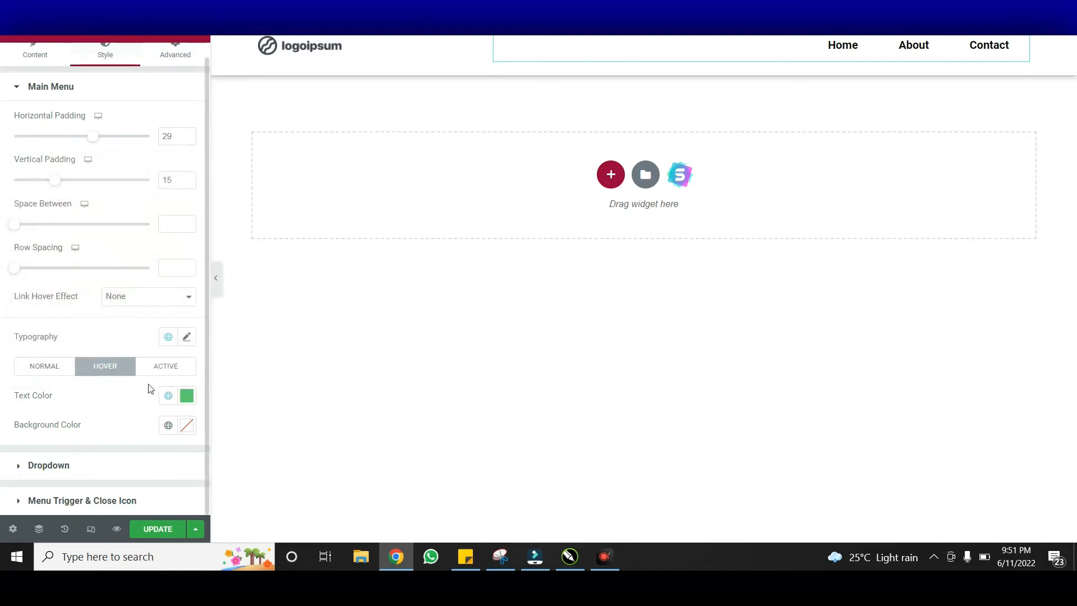
click(187, 400)
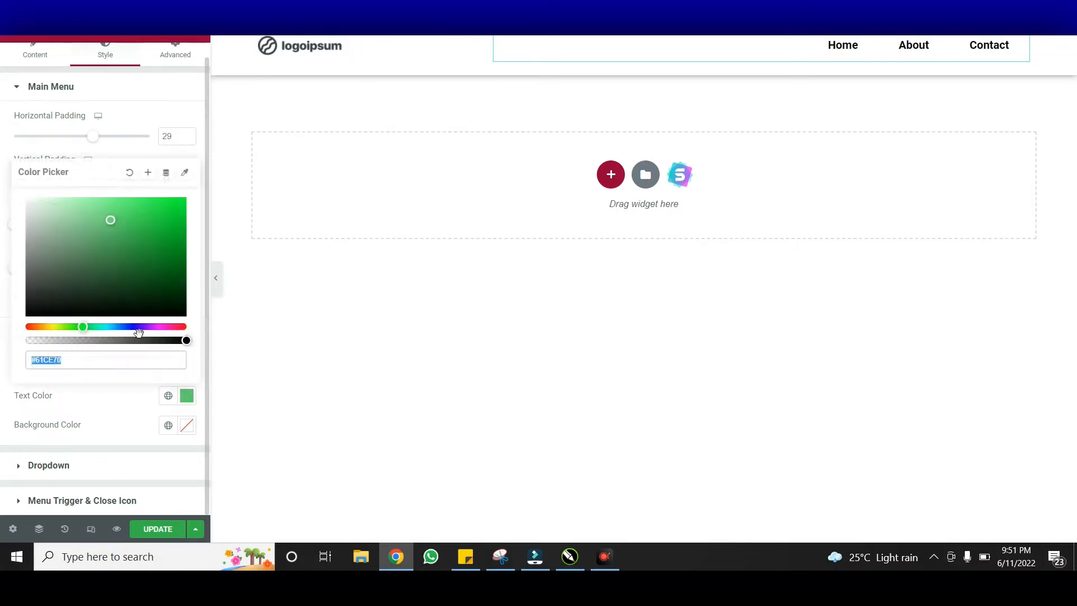
click(187, 327)
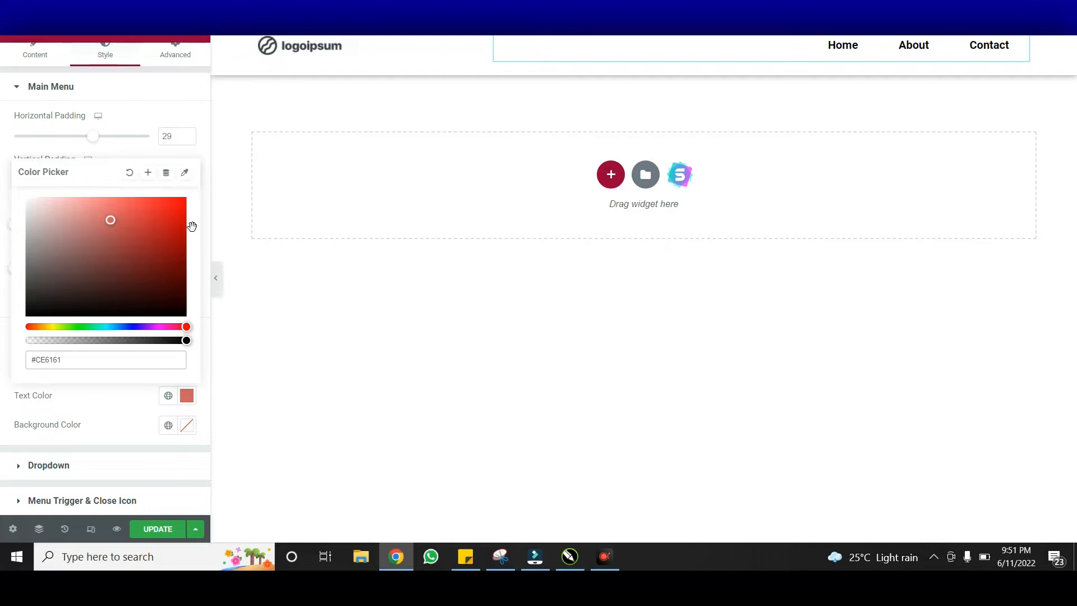
drag(192, 218, 190, 190)
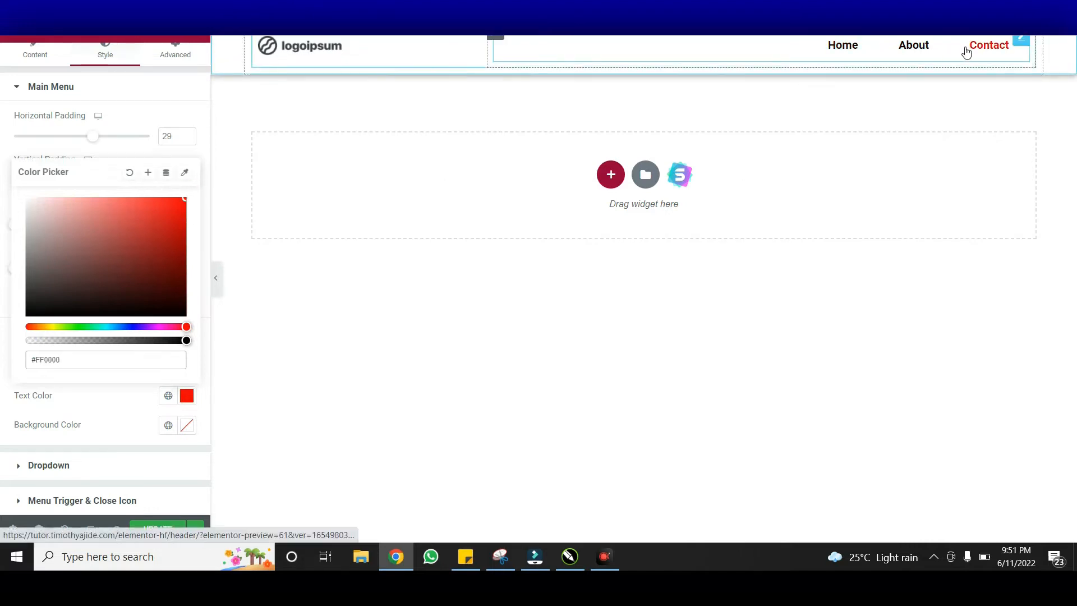
click(96, 419)
click(90, 533)
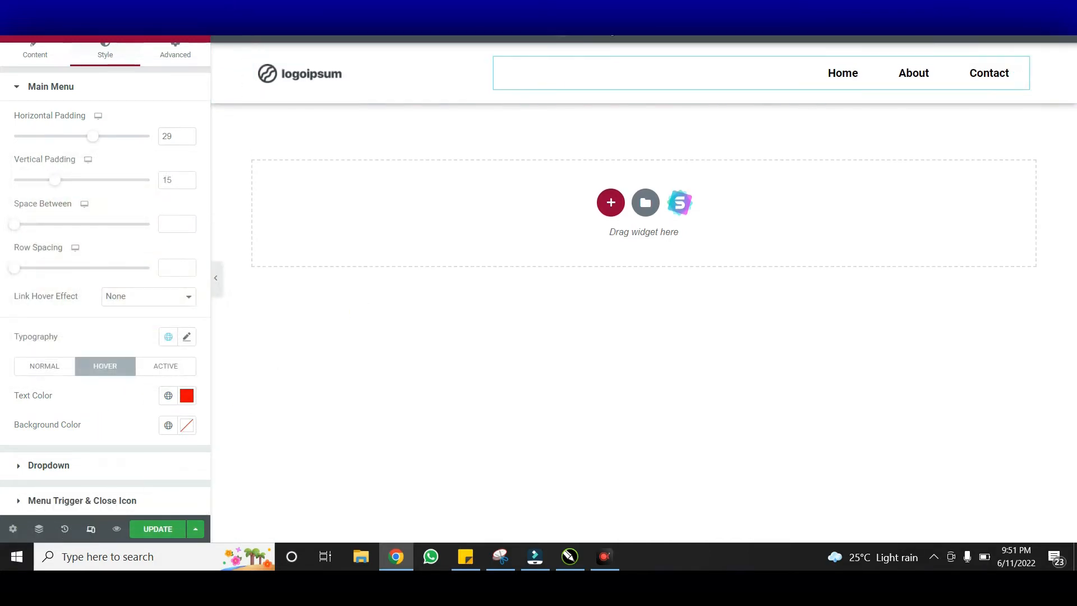
click(612, 35)
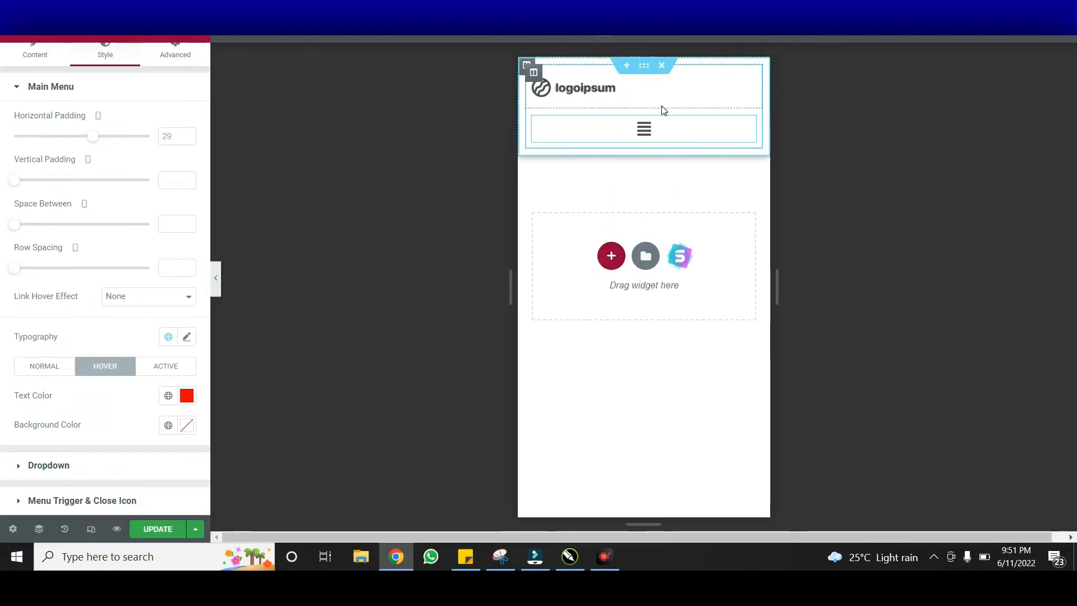
Set both the logo column and the menu column to 50% width in mobile view
click(540, 76)
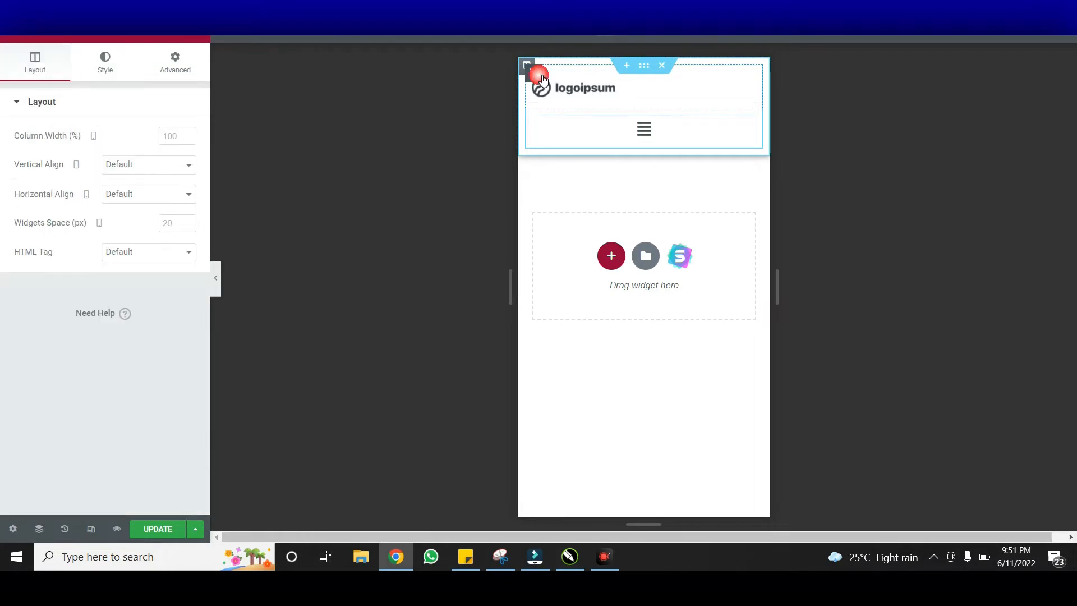
click(169, 138)
text(50)
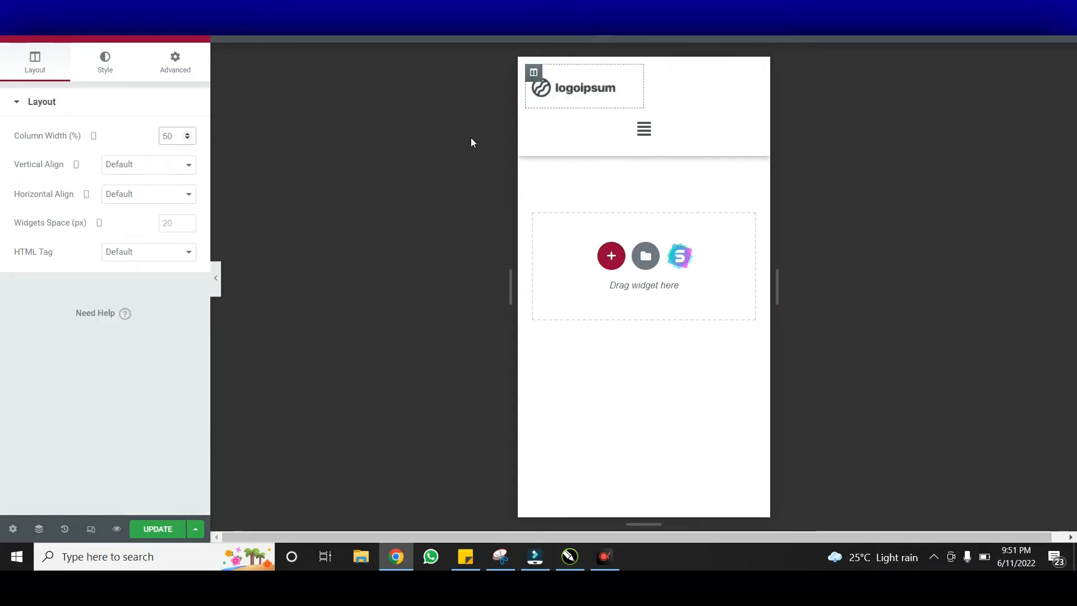
click(541, 120)
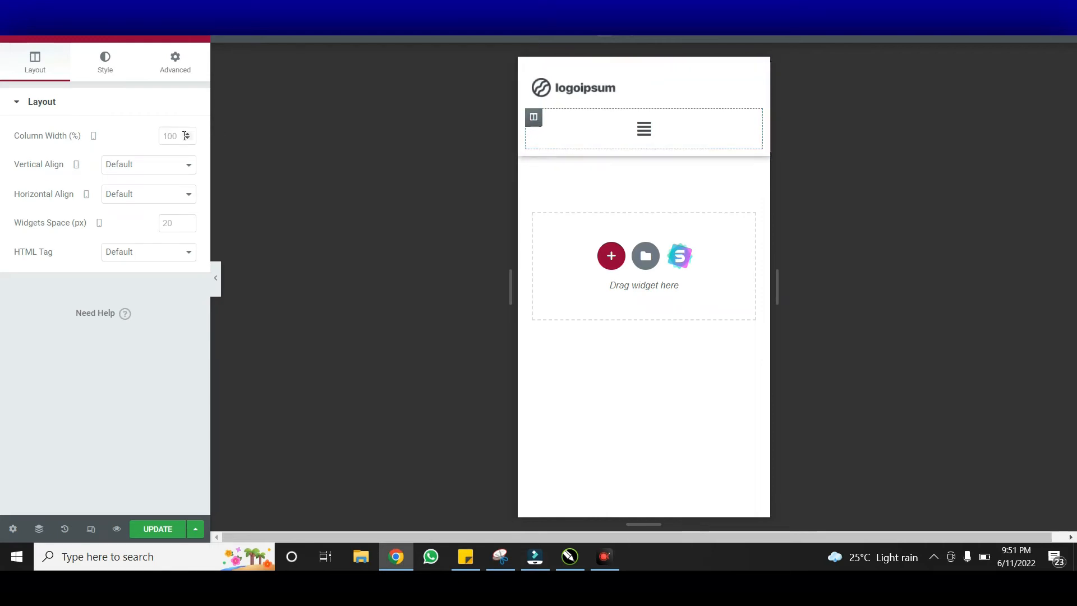
click(185, 136)
text(5)
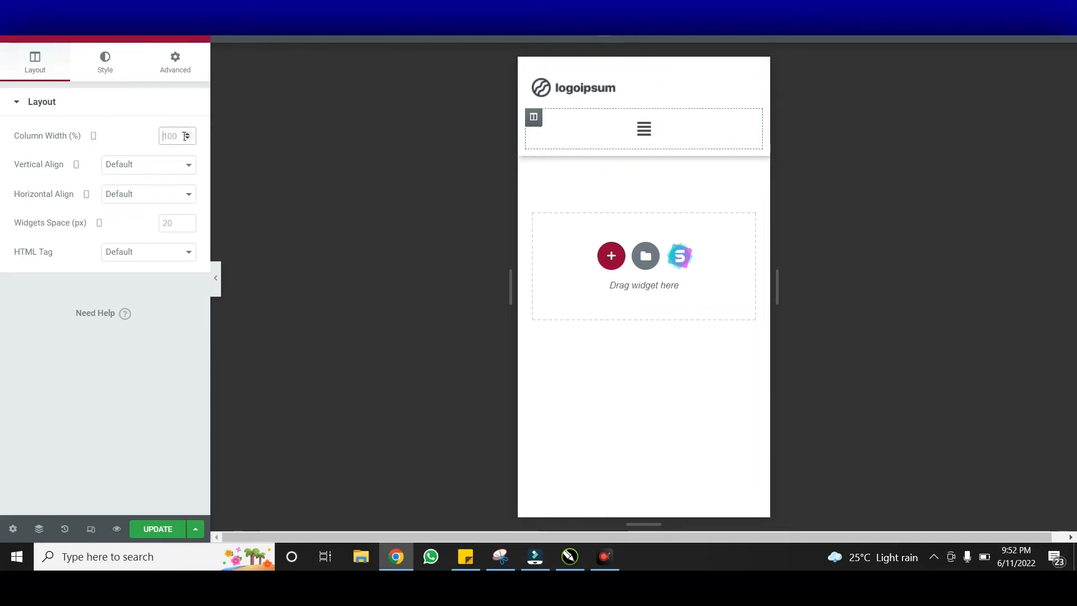
text(0)
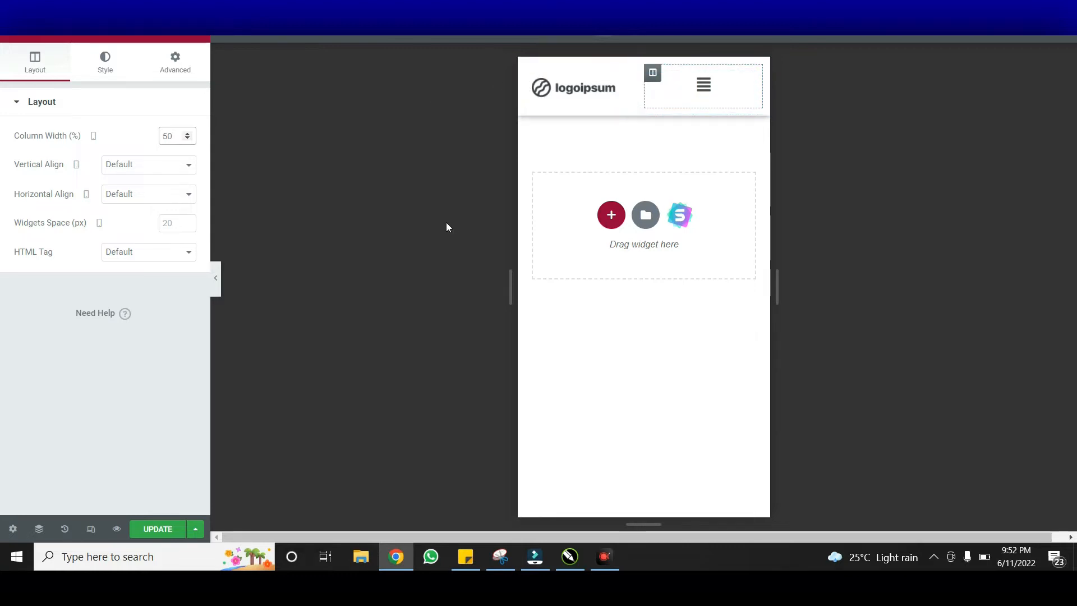
Preview the mobile header and test the hamburger menu by opening and closing it
click(218, 283)
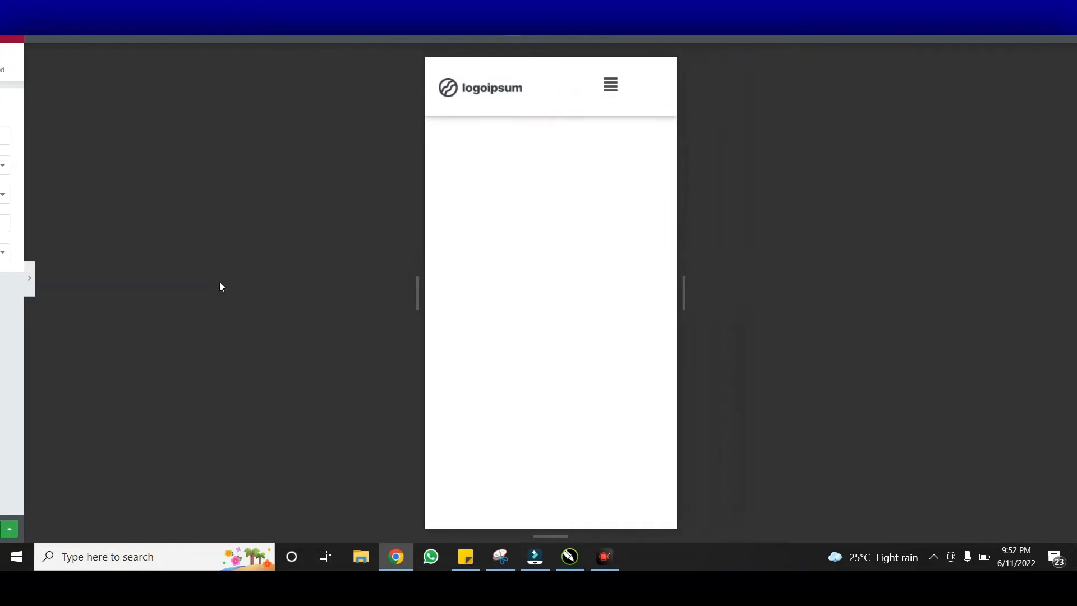
click(598, 88)
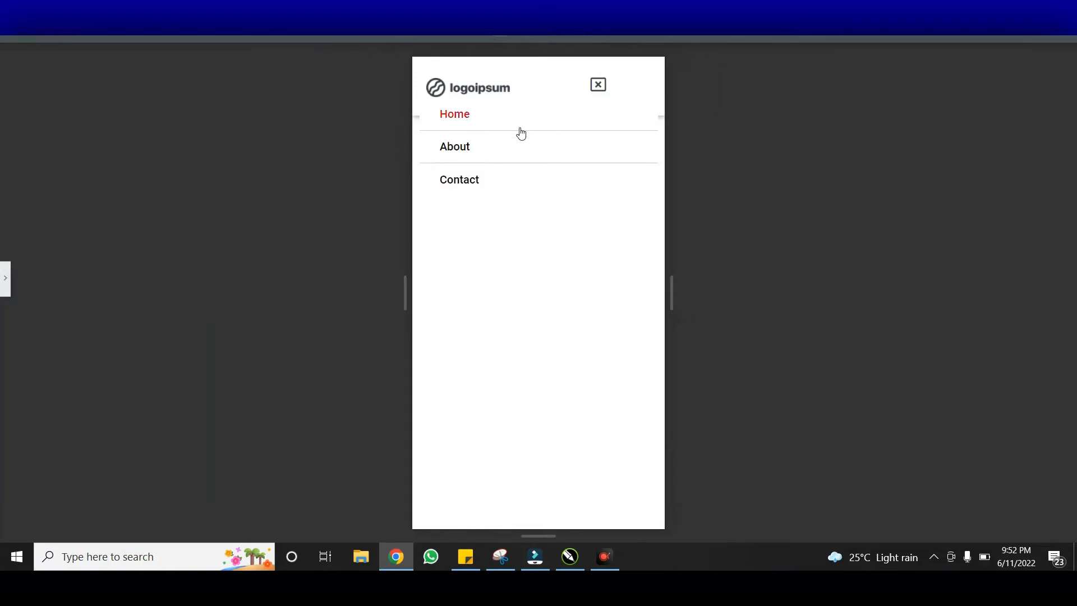
click(619, 88)
click(605, 94)
click(605, 94)
click(5, 280)
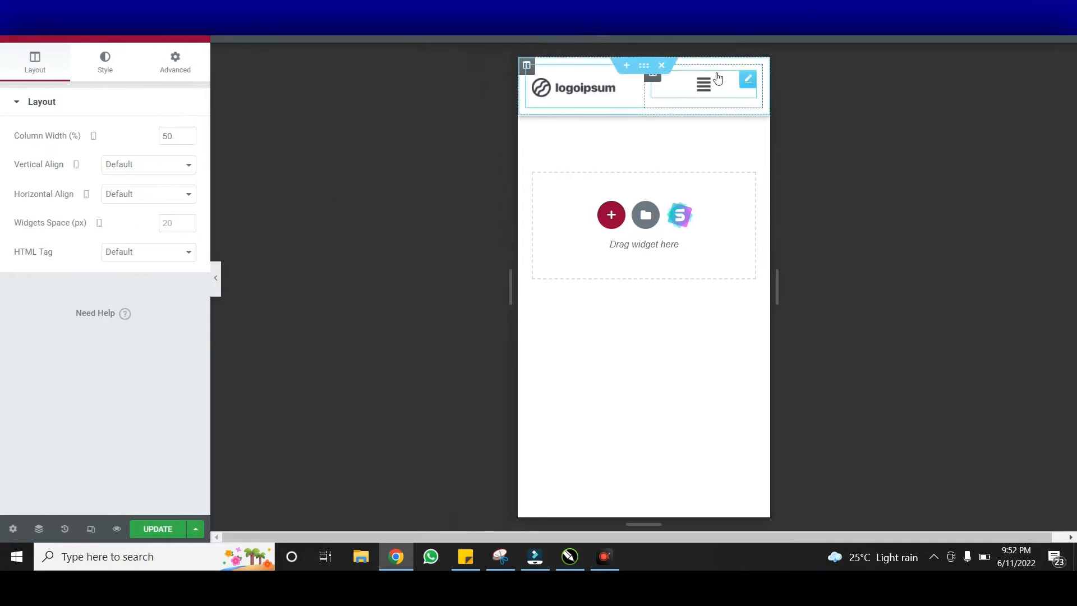
Give the dropdown menu items horizontal padding of 100 and vertical padding of 19
click(707, 93)
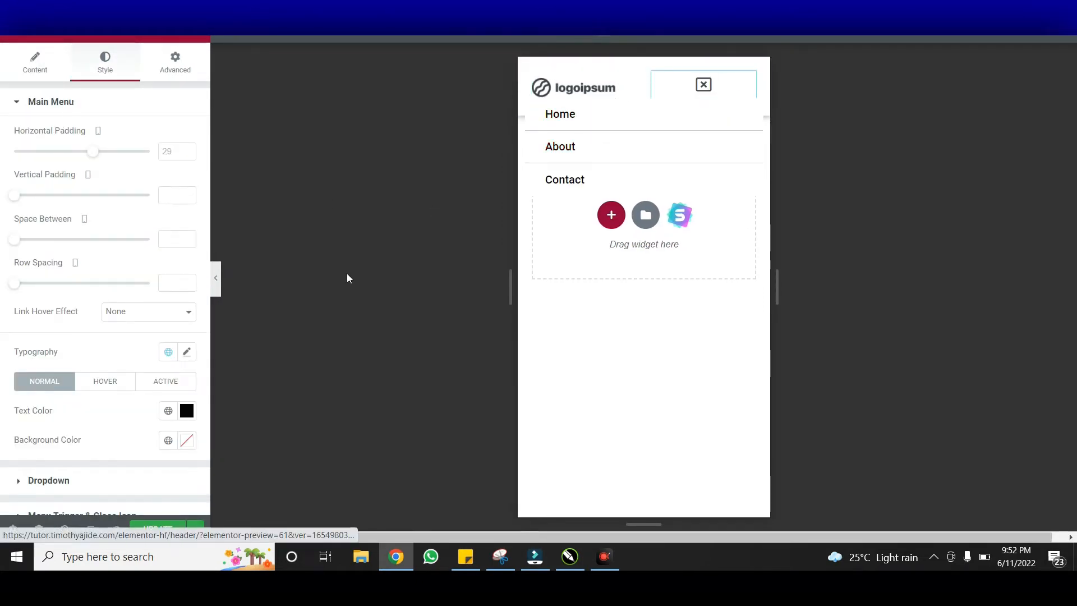
click(107, 481)
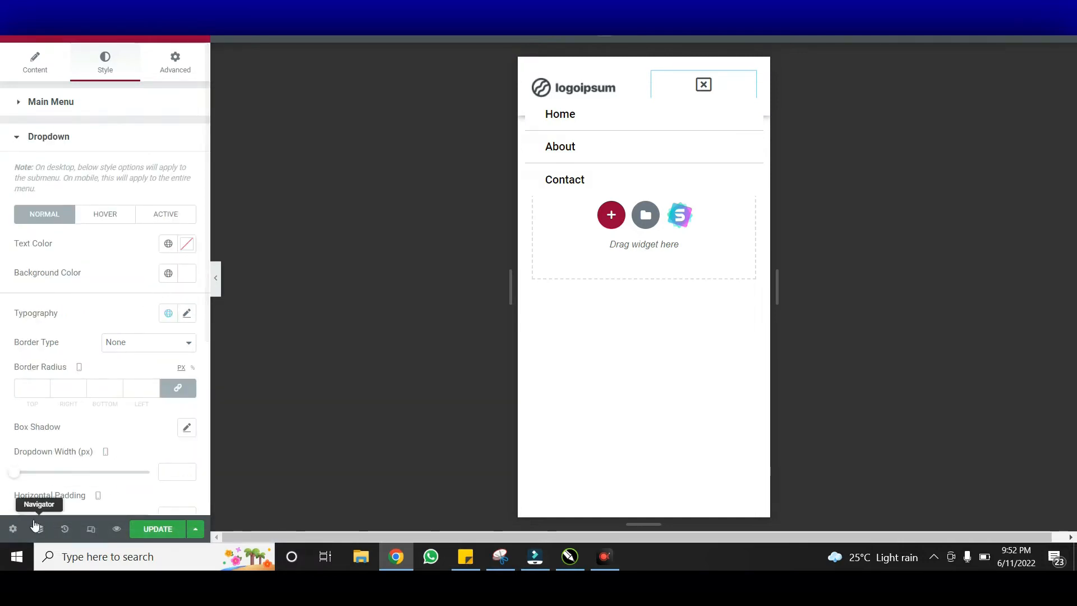
drag(21, 481, 54, 485)
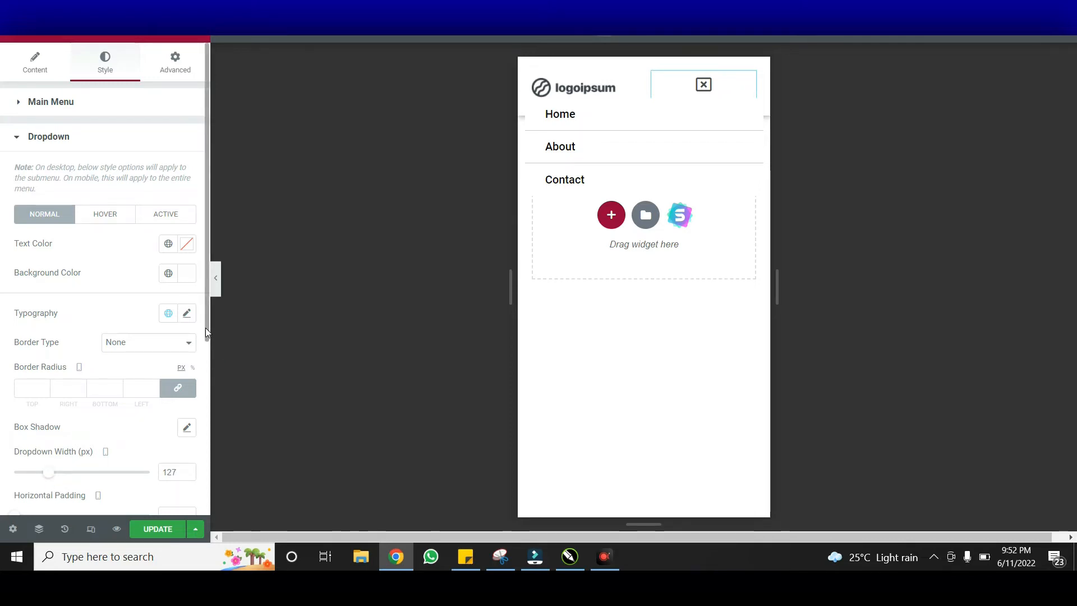
drag(207, 337, 192, 452)
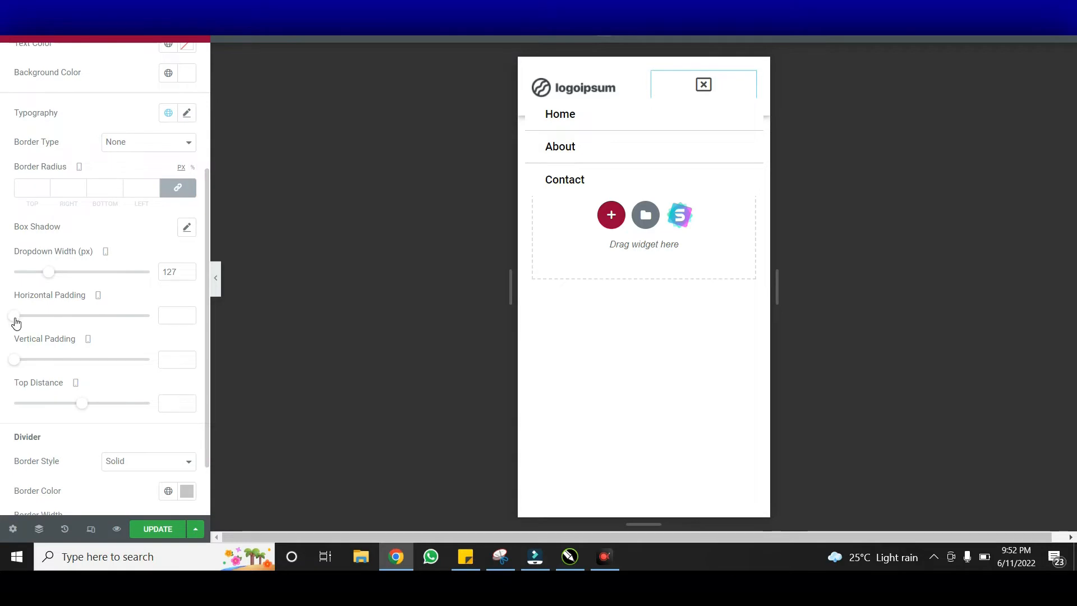
drag(20, 322, 173, 308)
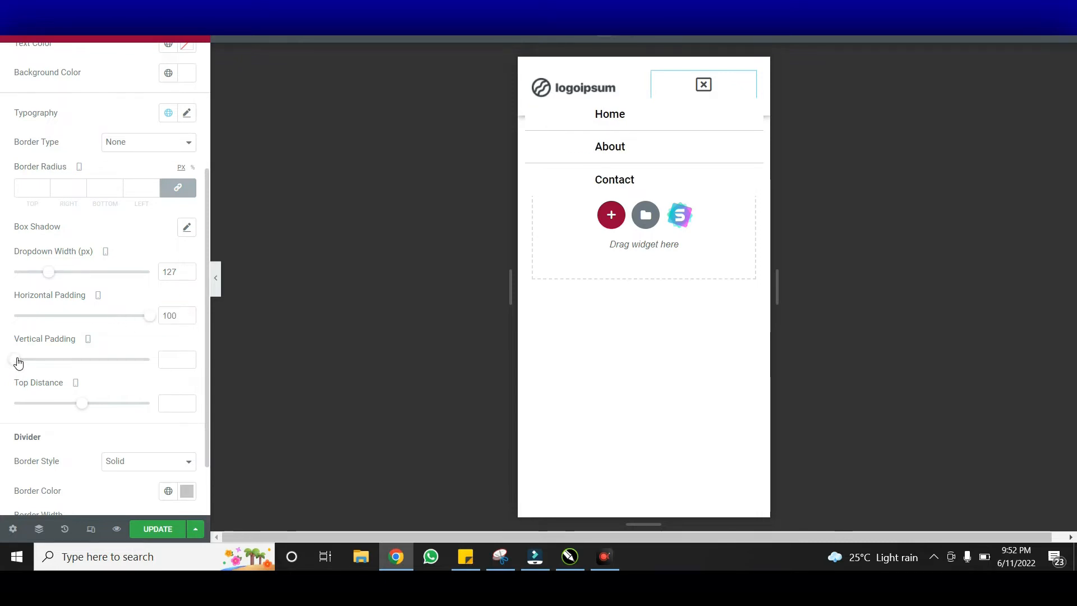
drag(18, 363, 43, 361)
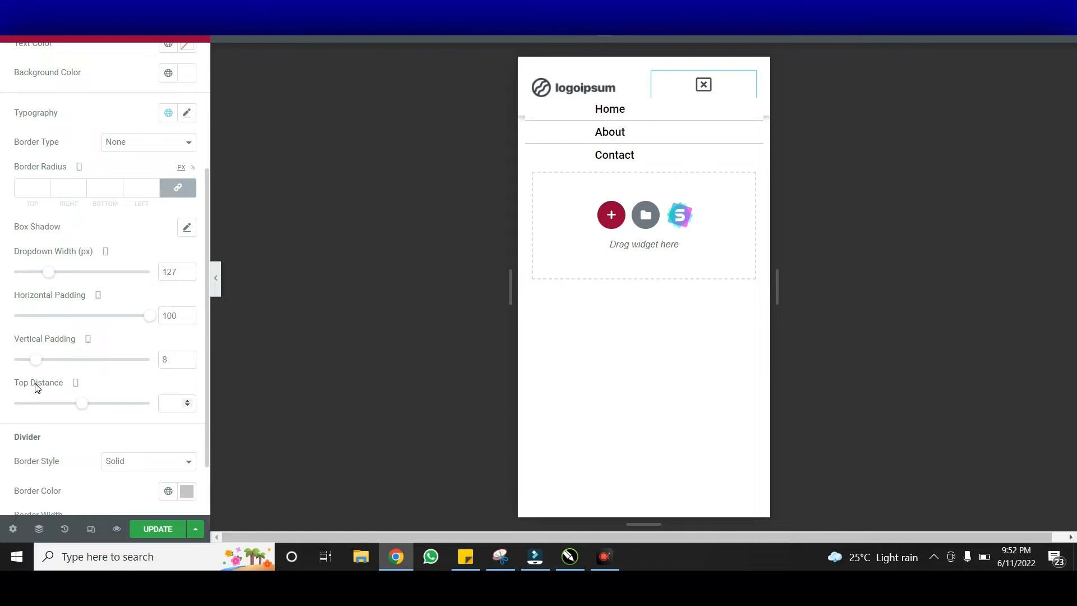
drag(49, 403, 72, 423)
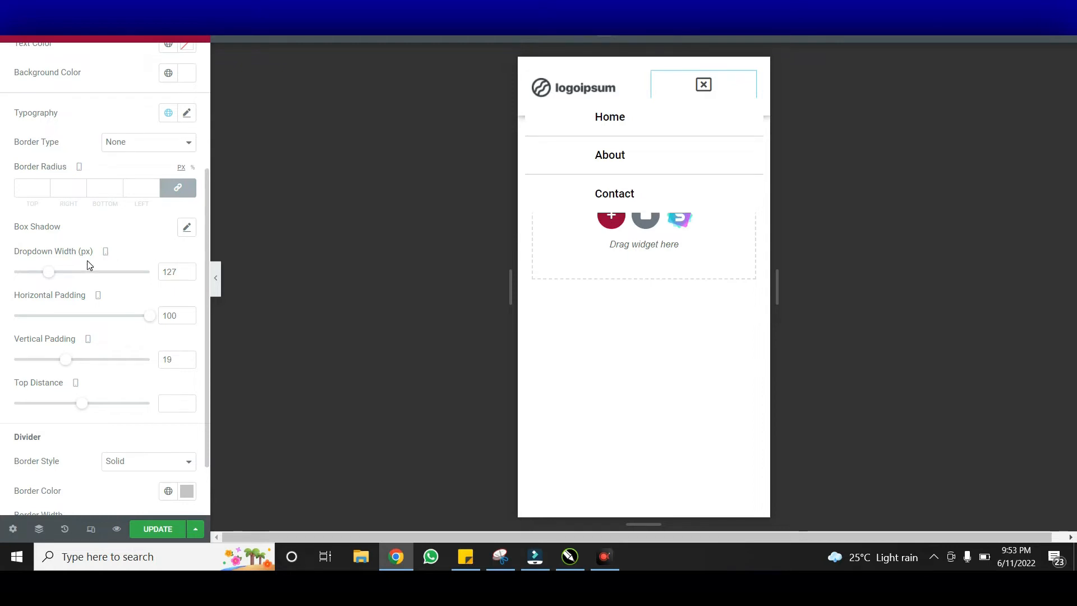
Set the dropdown width to 168 px and leave its box shadow at the default
mouse_move(52, 273)
mouse_down()
mouse_move(36, 281)
mouse_move(65, 286)
mouse_up()
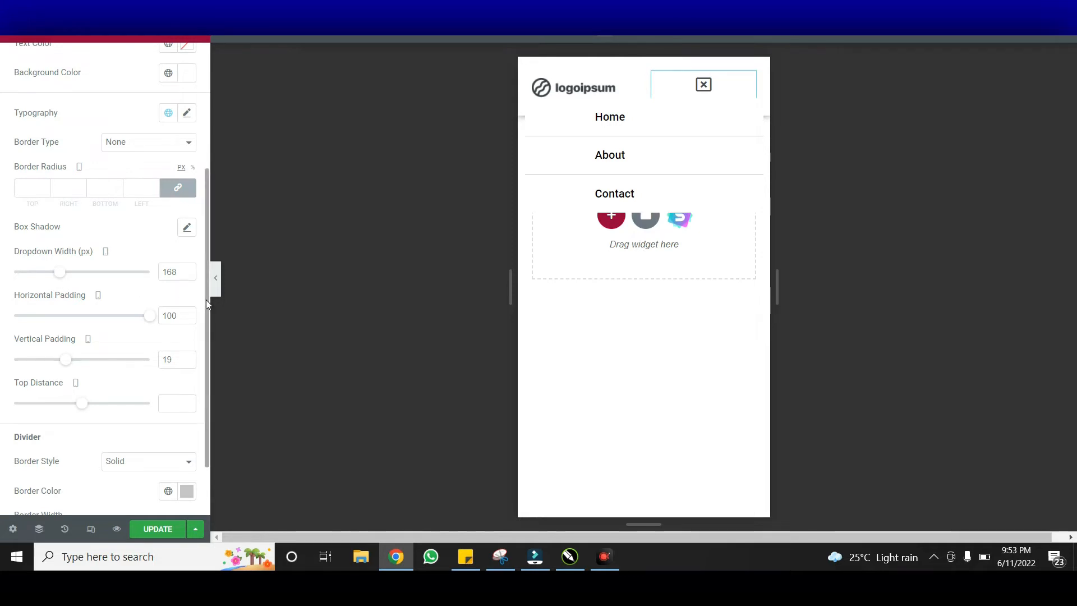
click(195, 227)
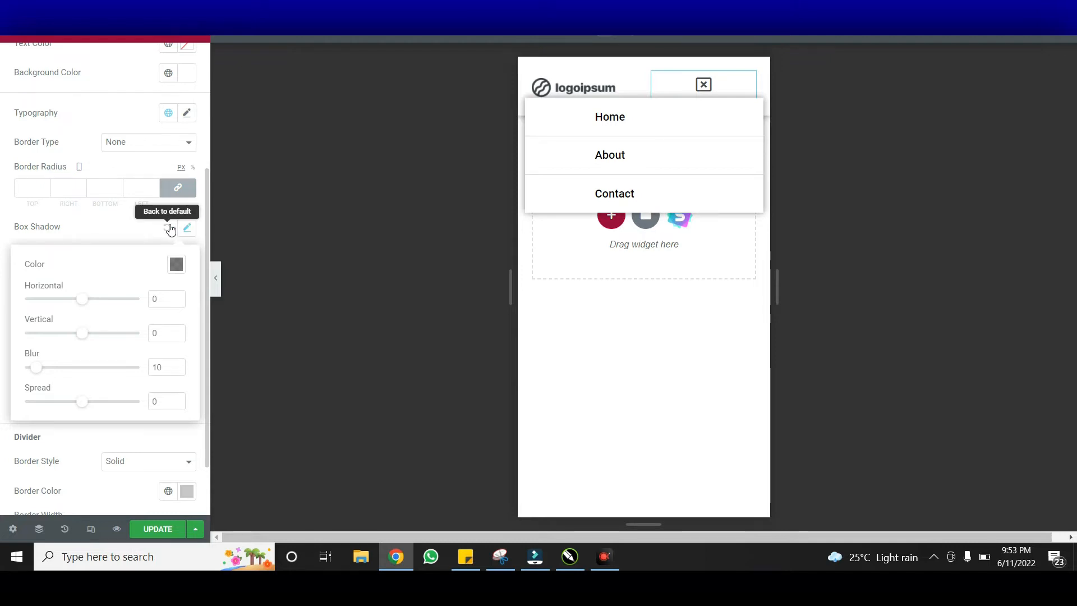
click(170, 229)
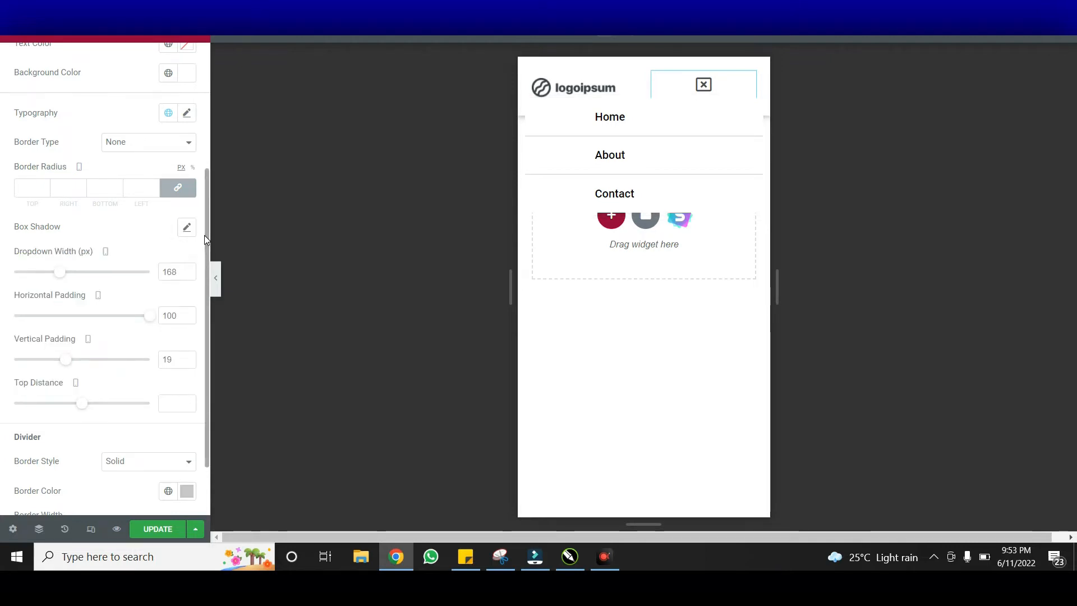
scroll(204, 234, down, 1)
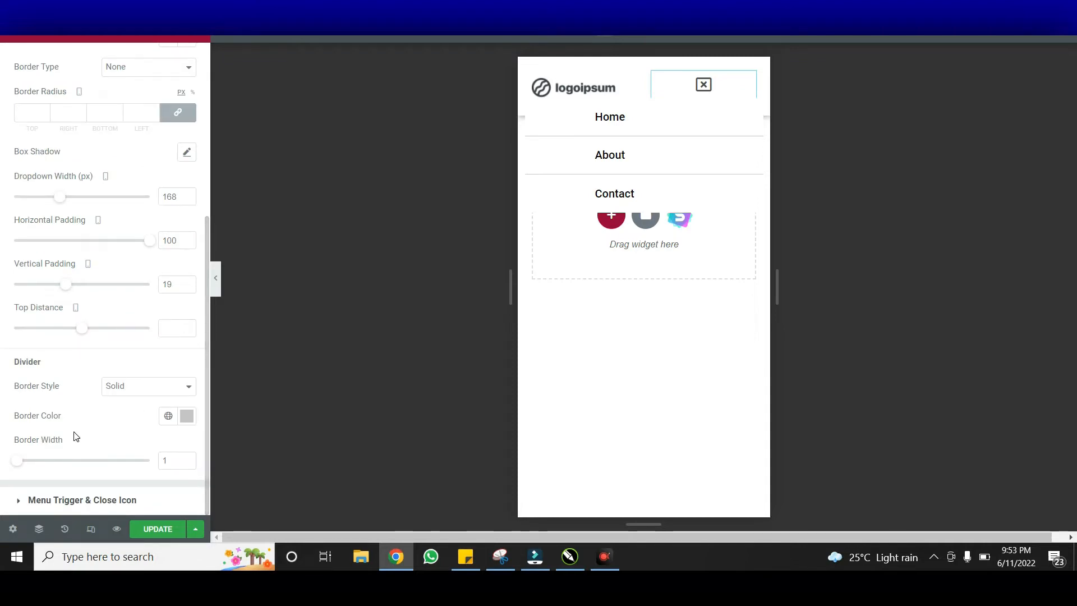
Colour the dropdown's divider lines red #FF0000
click(191, 423)
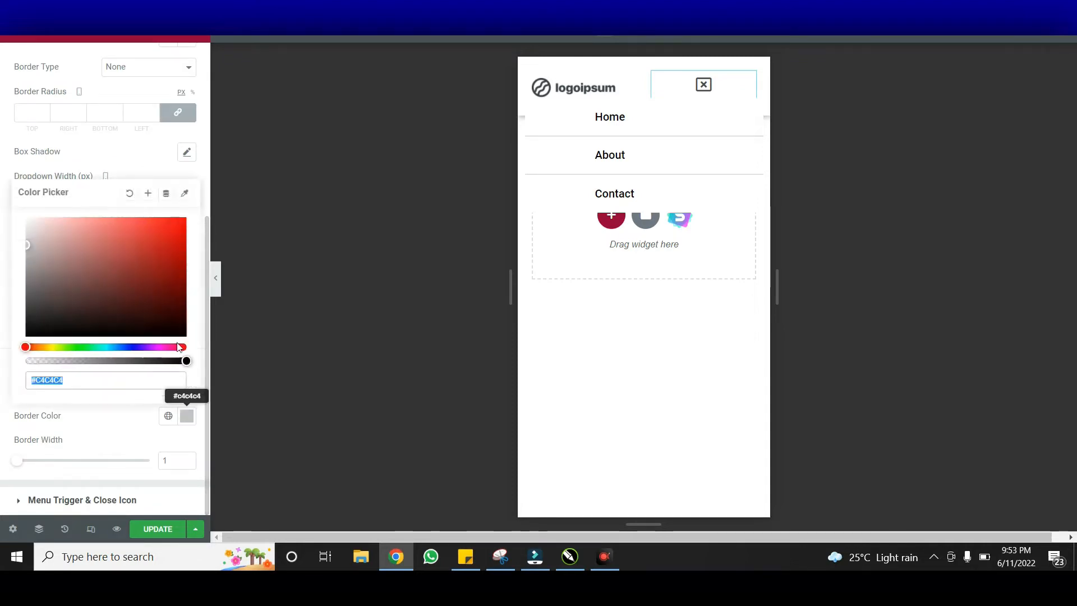
click(172, 292)
drag(180, 297, 218, 179)
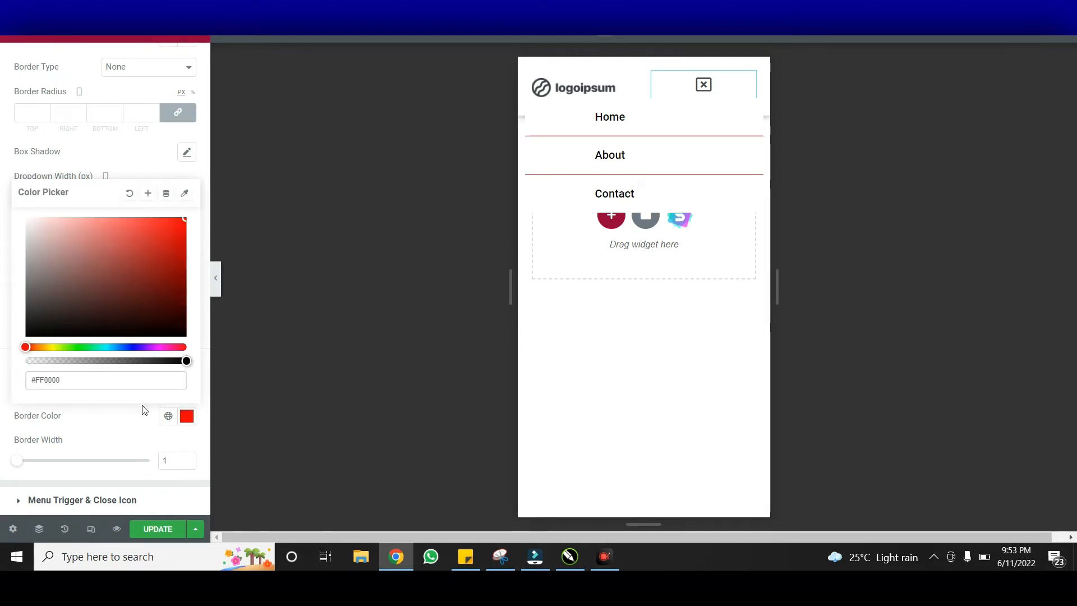
click(137, 432)
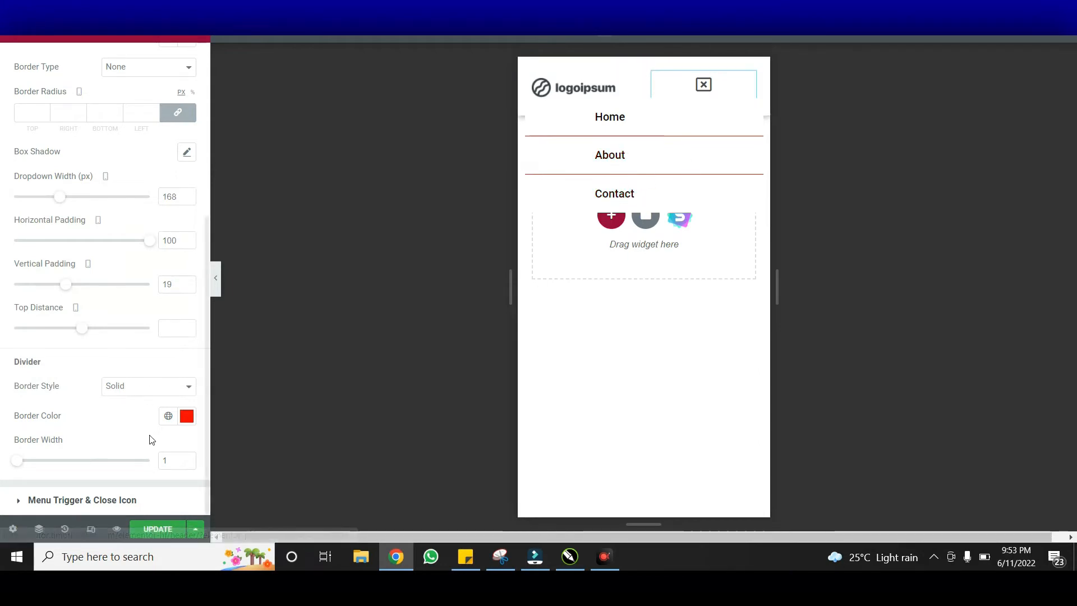
click(124, 502)
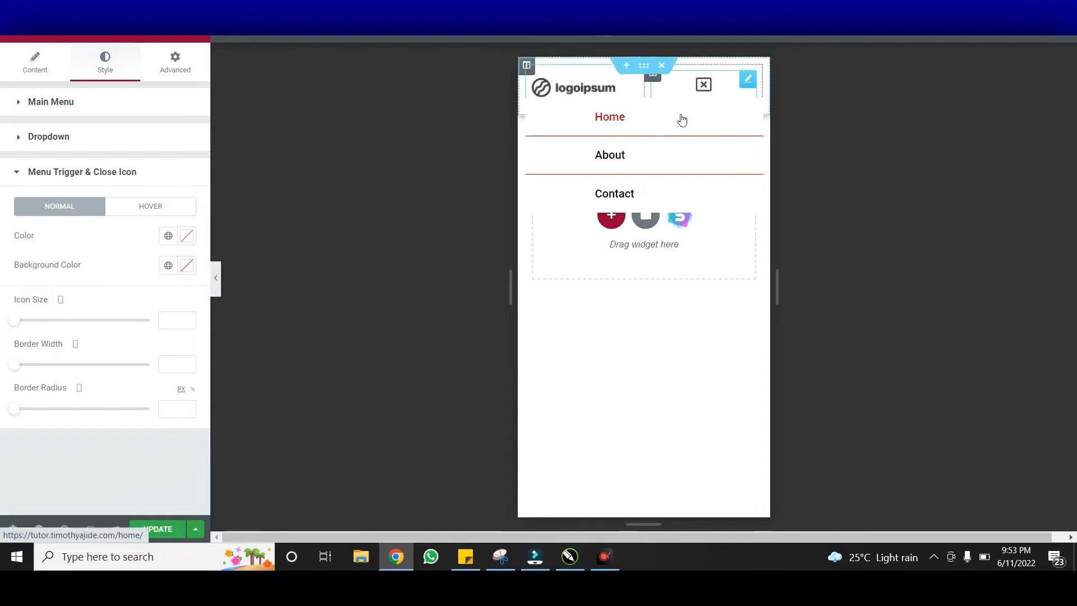
Check the mobile dropdown, then zero all the Site Logo's margins and preview the header
click(704, 87)
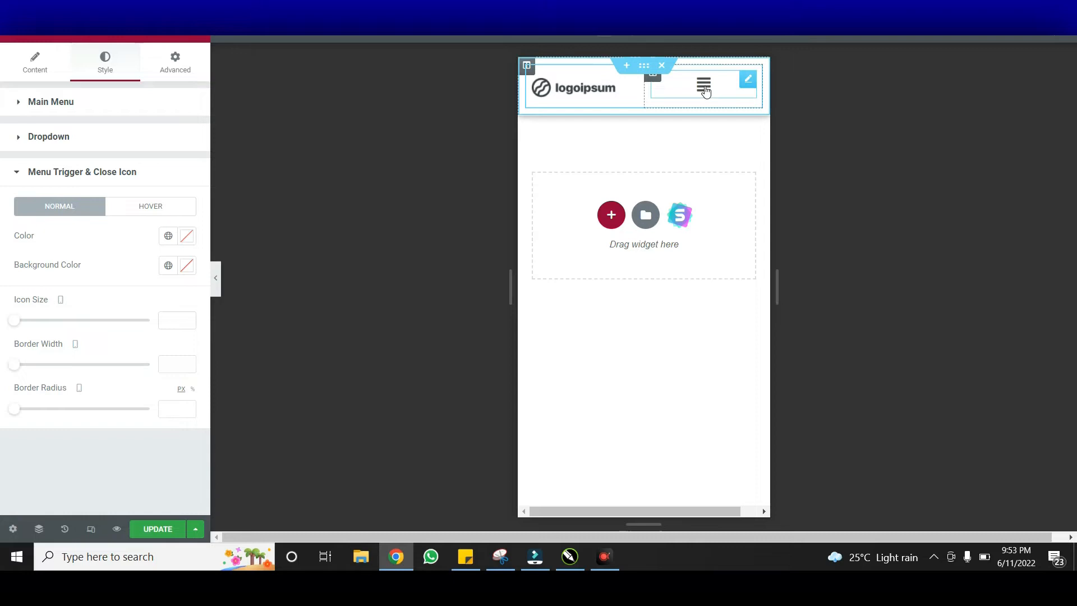
click(705, 85)
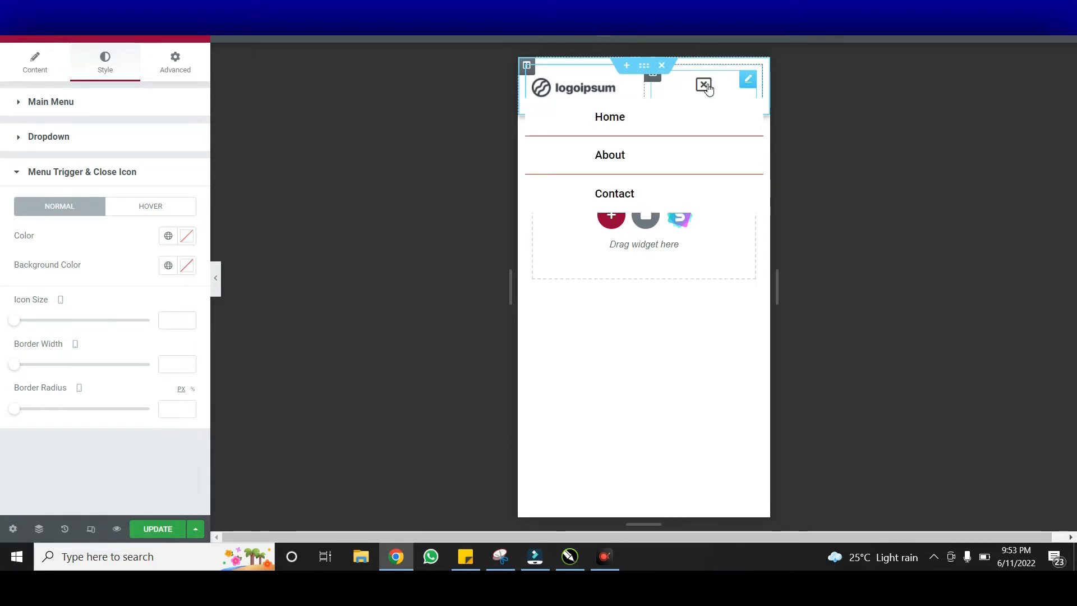
click(707, 86)
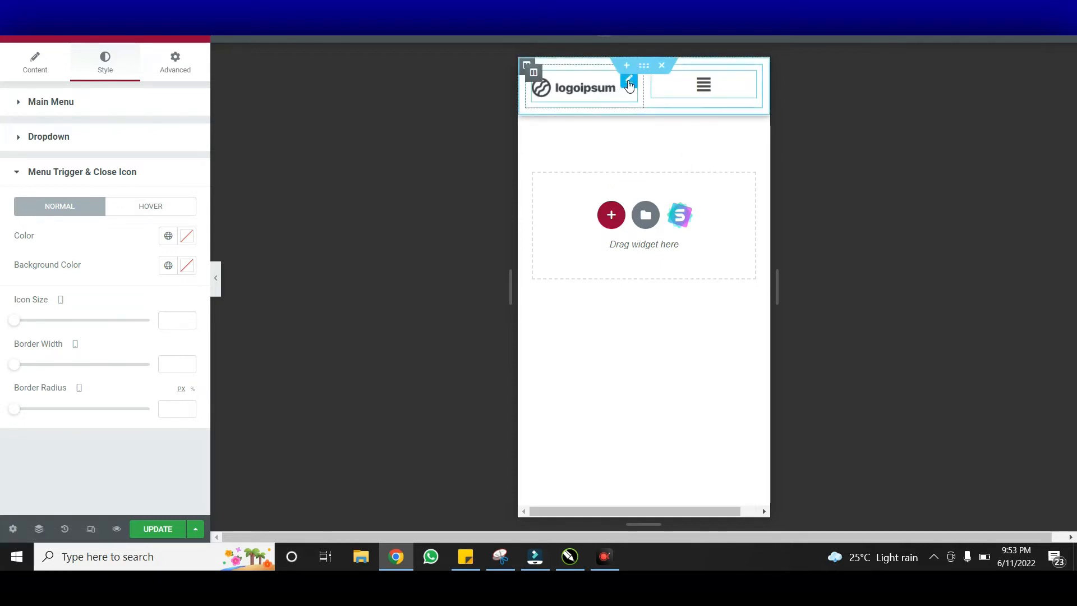
click(175, 62)
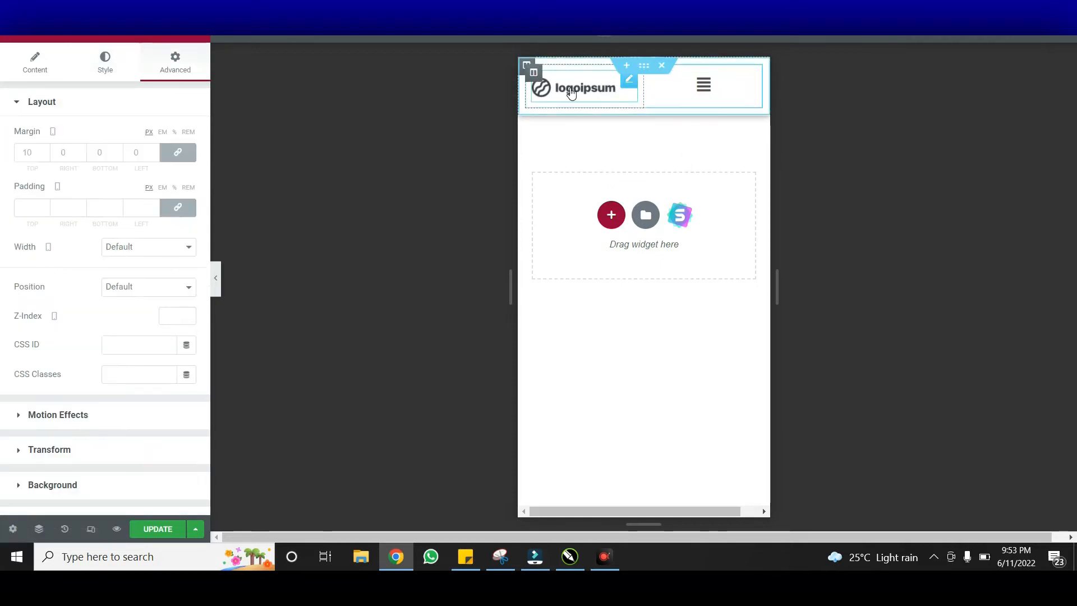
click(185, 158)
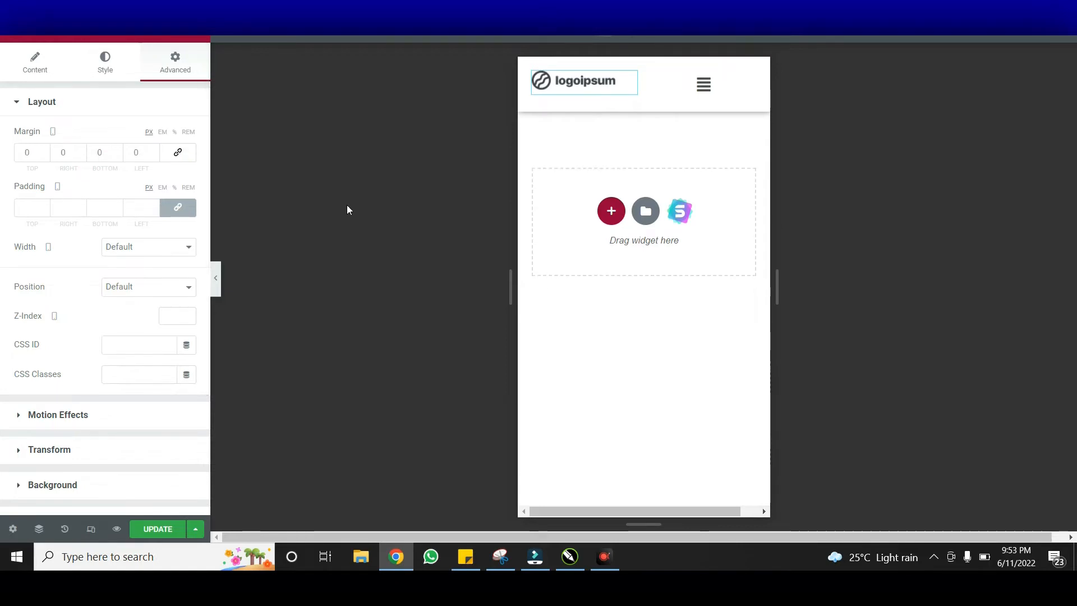
click(218, 277)
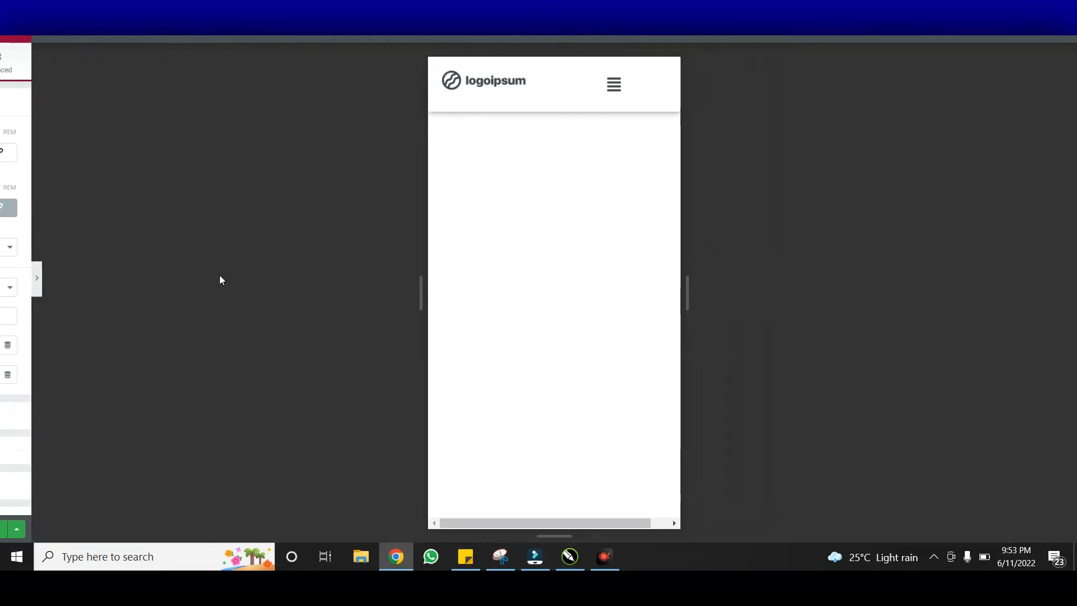
Test the hamburger menu, then switch the preview to tablet width with the panel restored
click(604, 87)
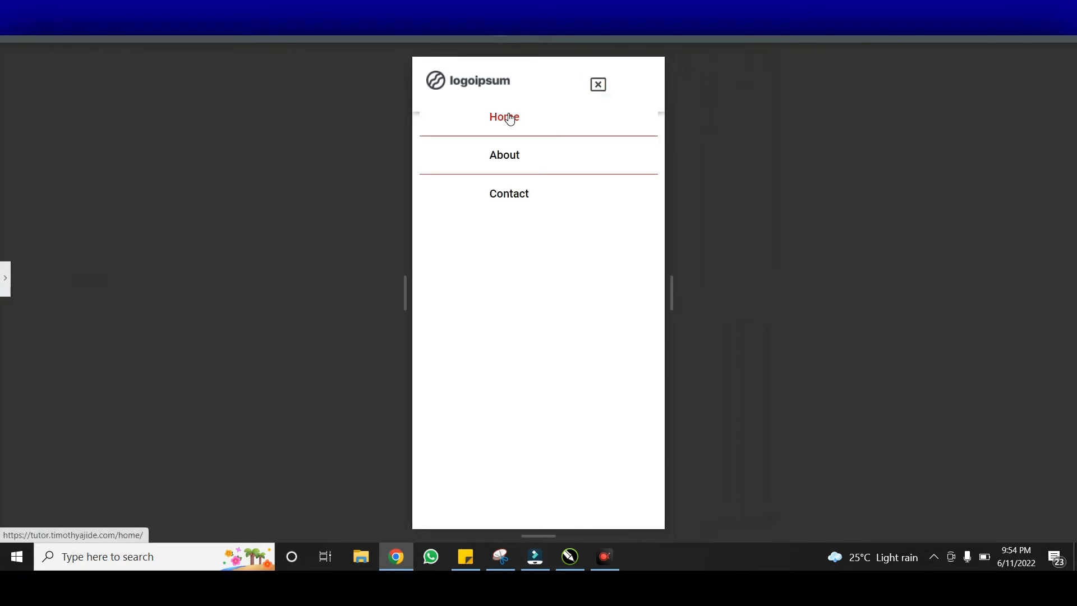
click(600, 88)
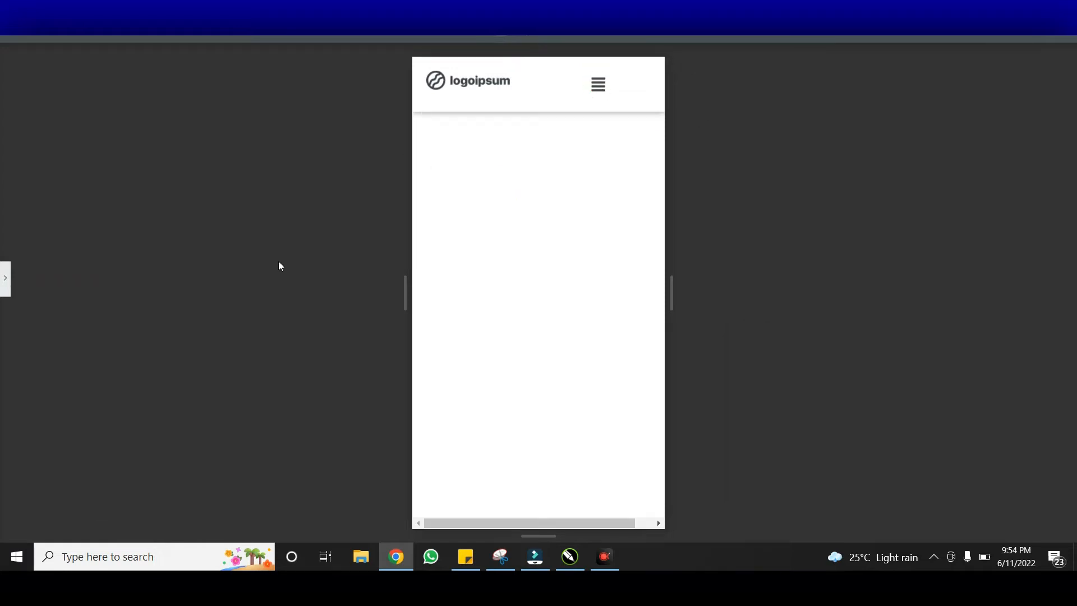
click(479, 37)
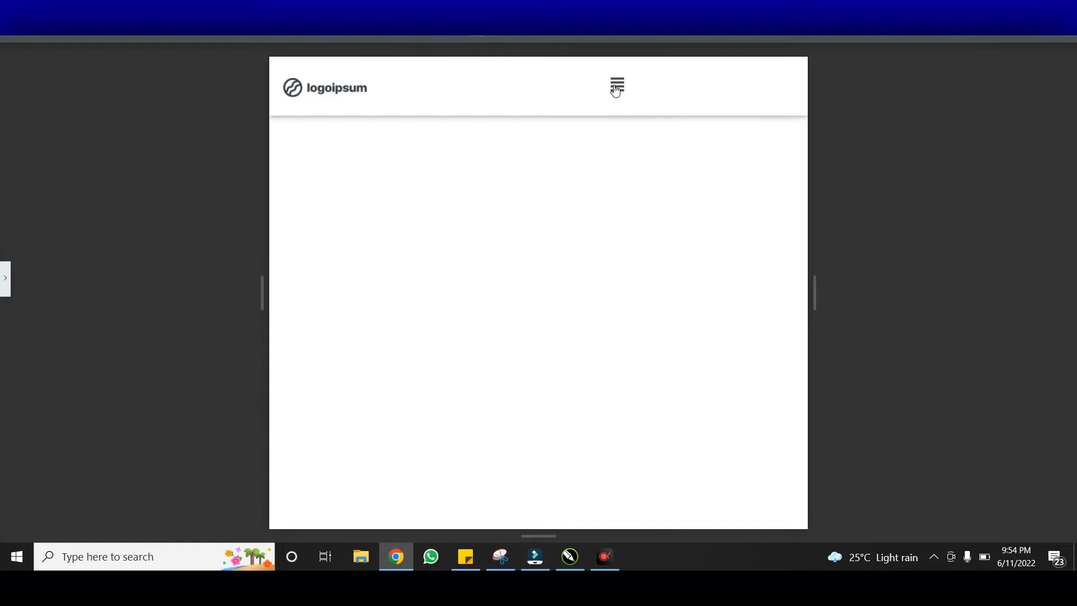
click(12, 295)
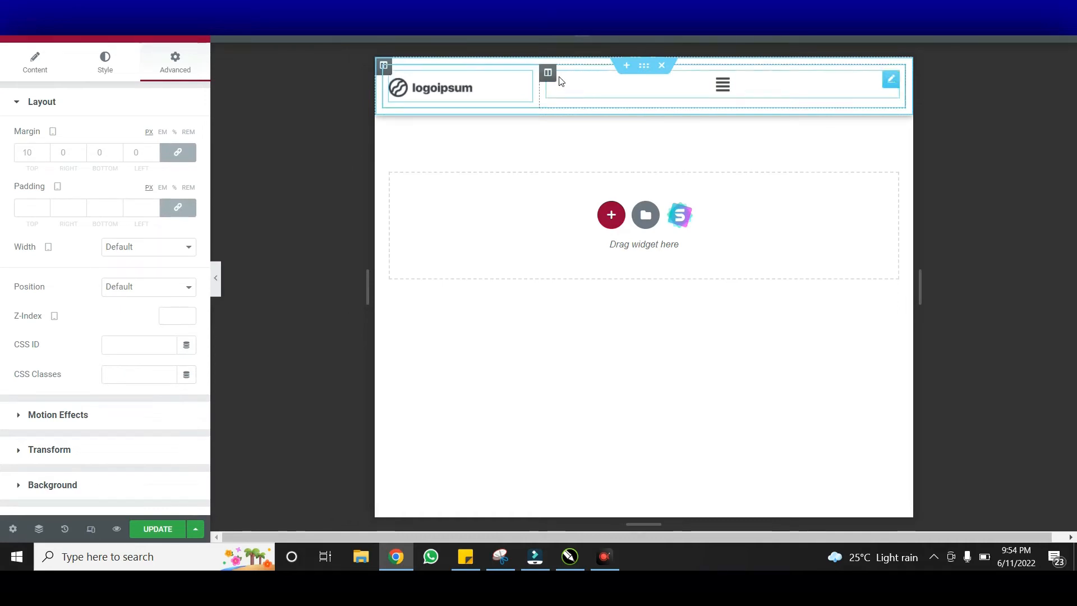
Set the logo column to 40% and the menu column to 60% width at tablet size
click(385, 68)
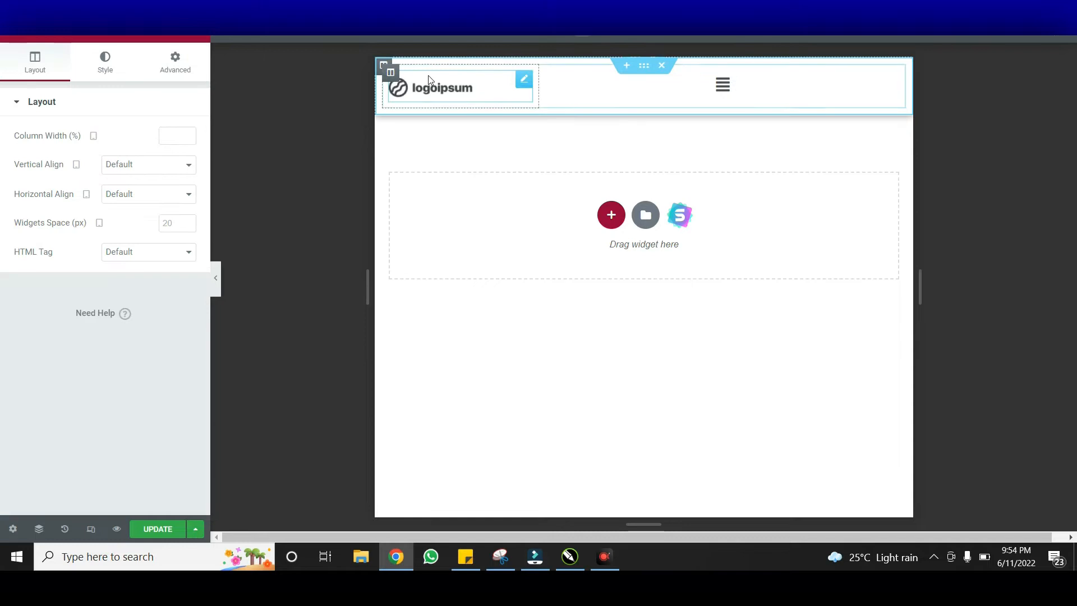
click(169, 137)
text(40)
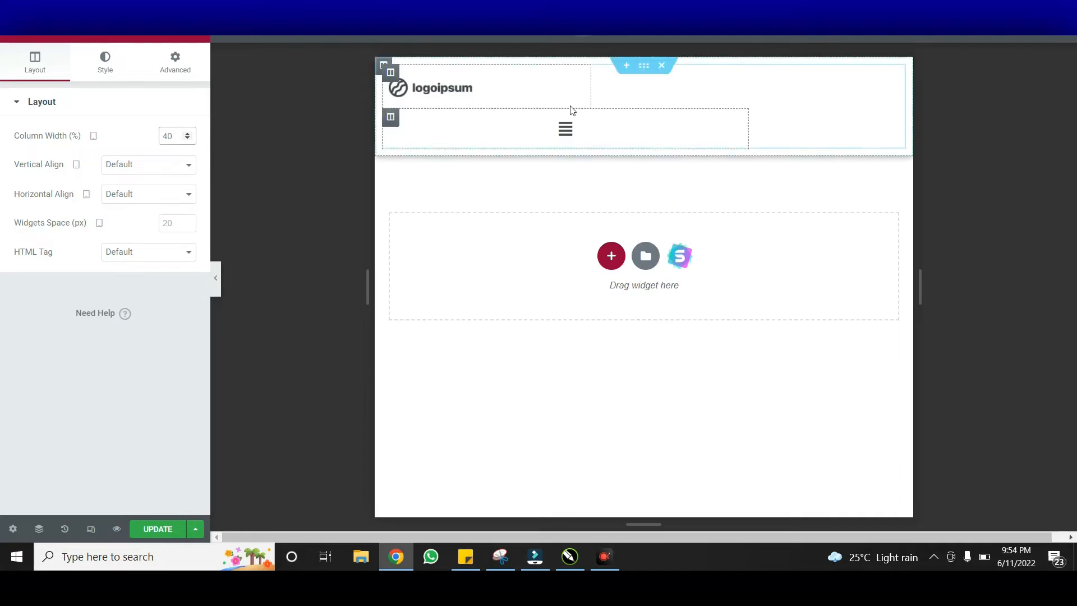
click(393, 123)
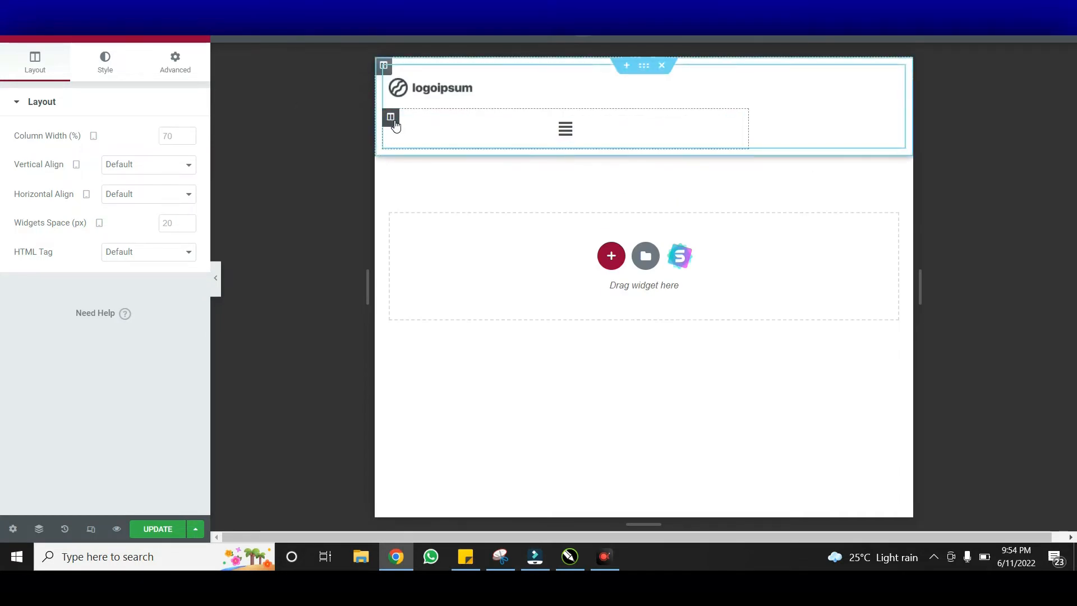
text(60)
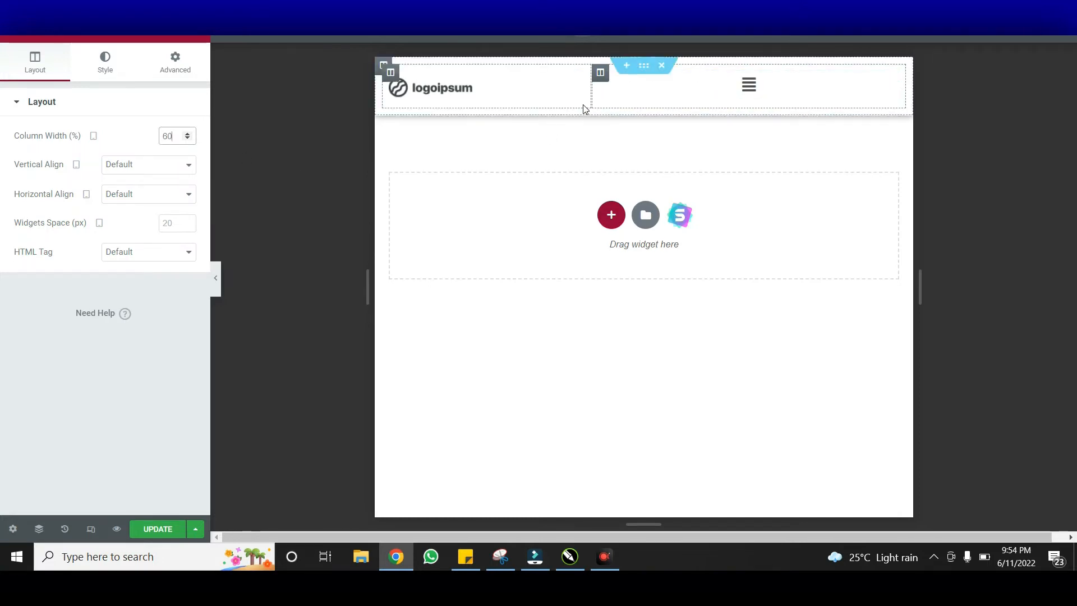
click(714, 91)
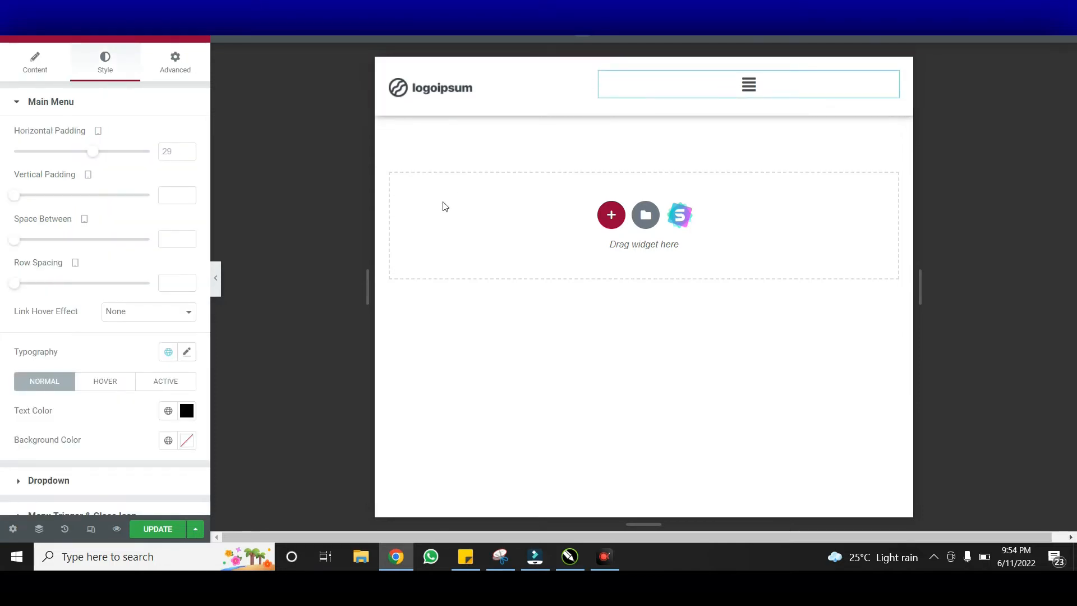
Set the nav menu's responsive breakpoint to Mobile (768px >) and hide the editor panel to preview
click(28, 73)
click(102, 71)
click(35, 66)
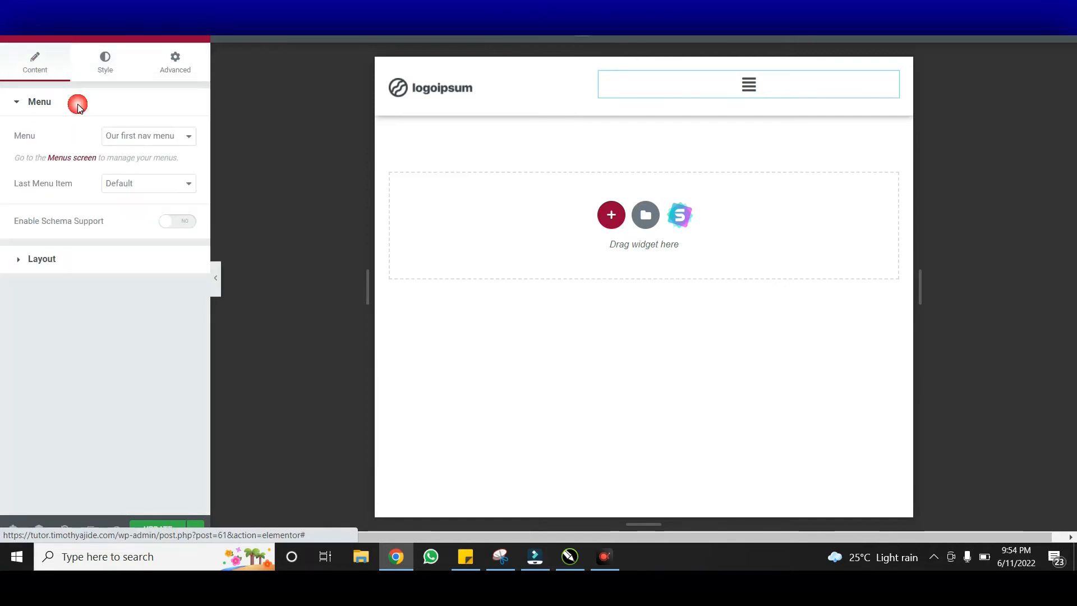
click(106, 272)
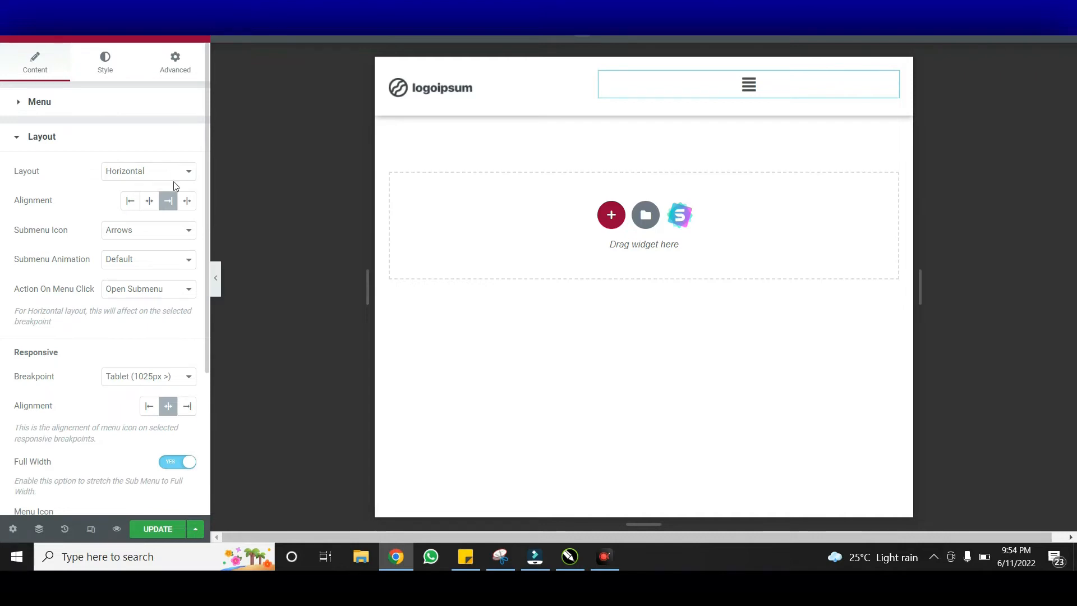
drag(205, 163, 200, 248)
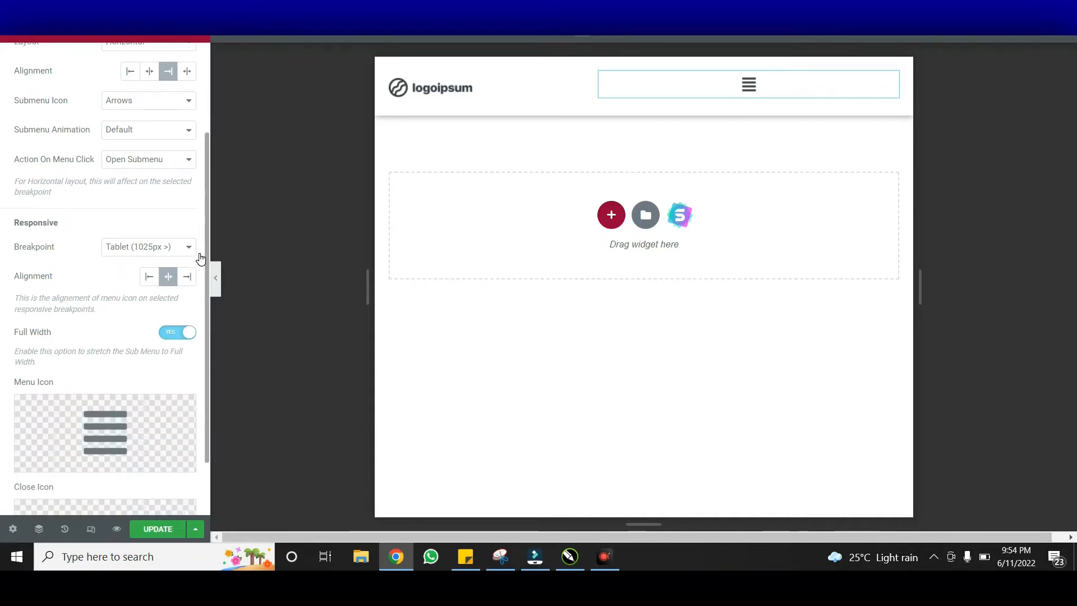
click(134, 251)
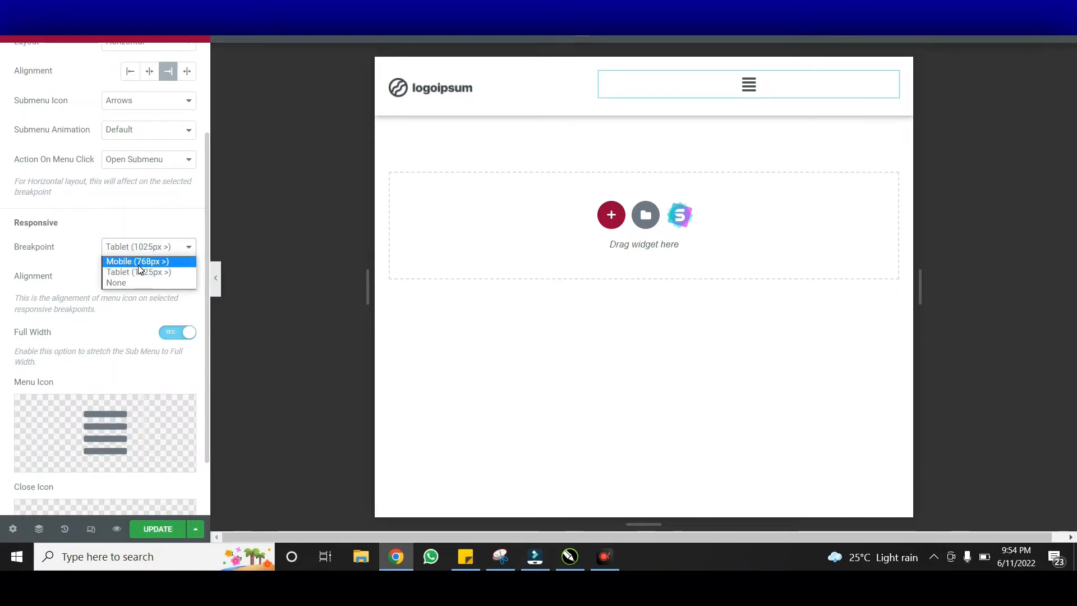
click(139, 265)
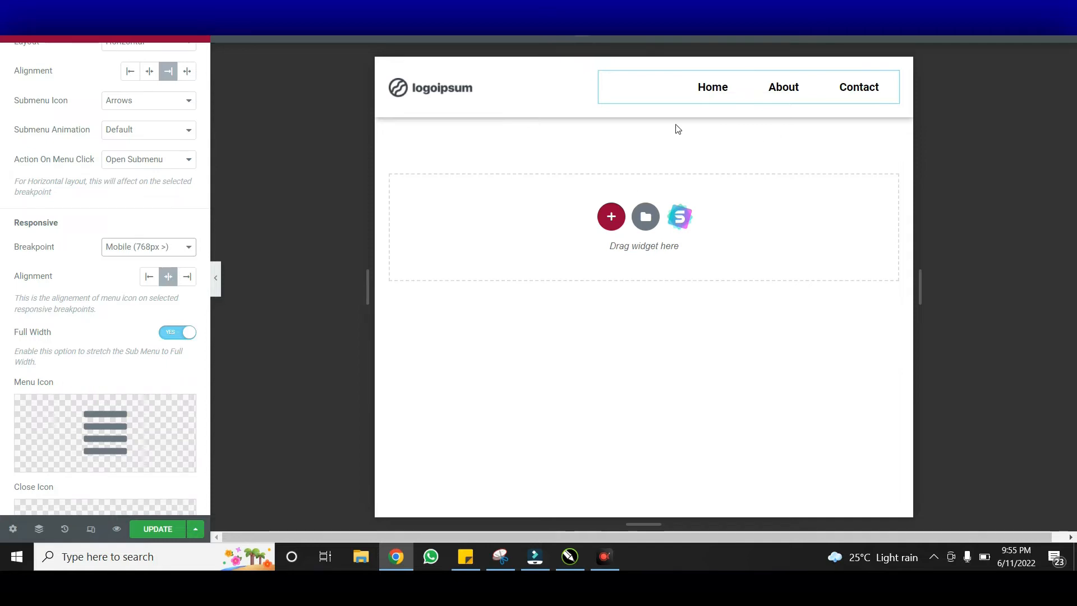
click(218, 280)
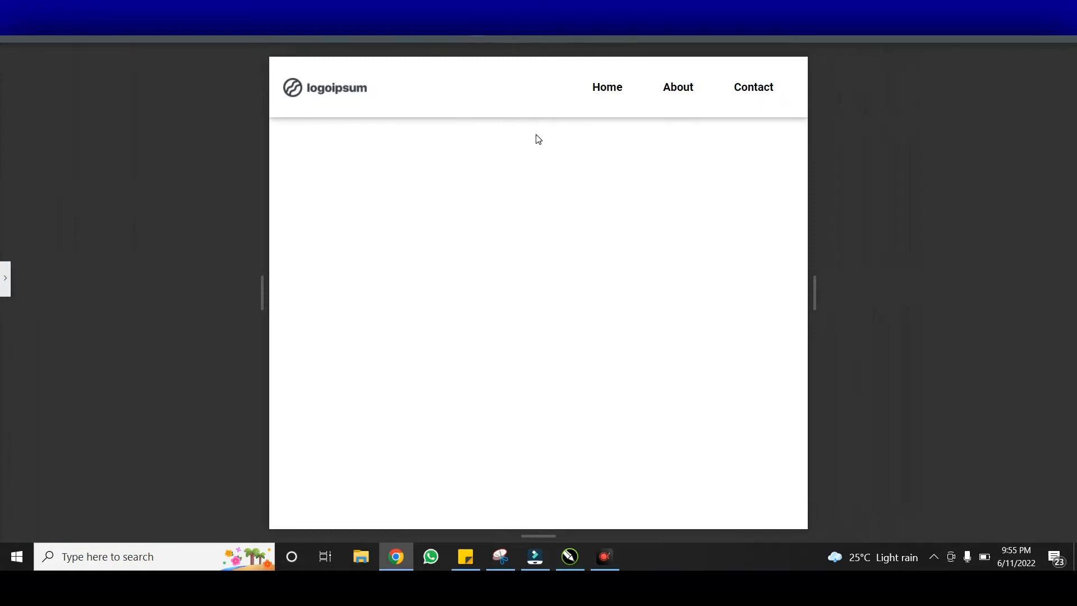
Preview the header at mobile, tablet and desktop widths, then restore the panel and save with UPDATE
click(502, 36)
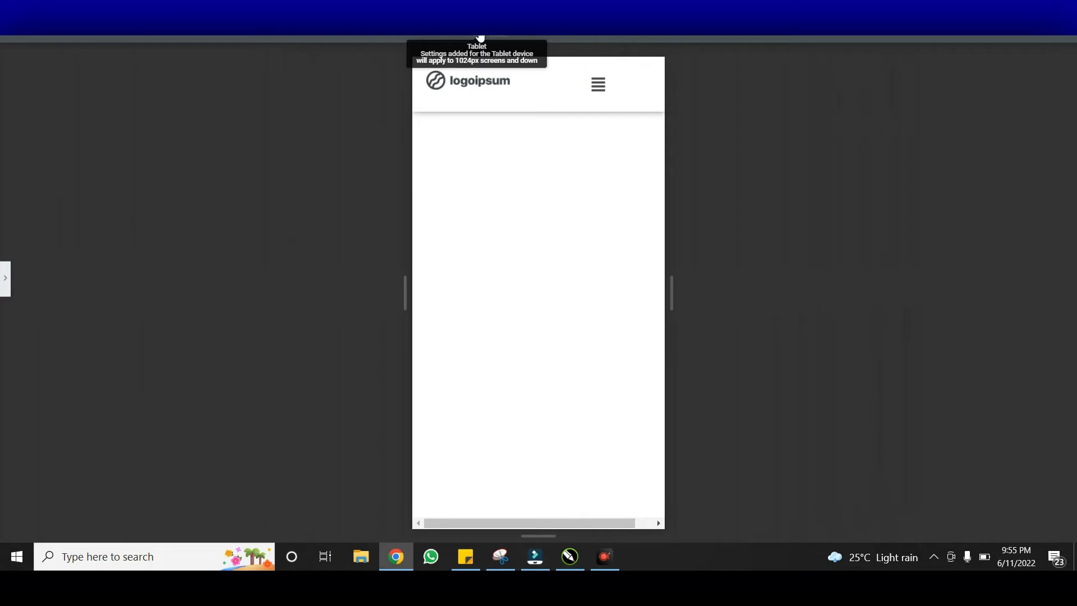
click(480, 37)
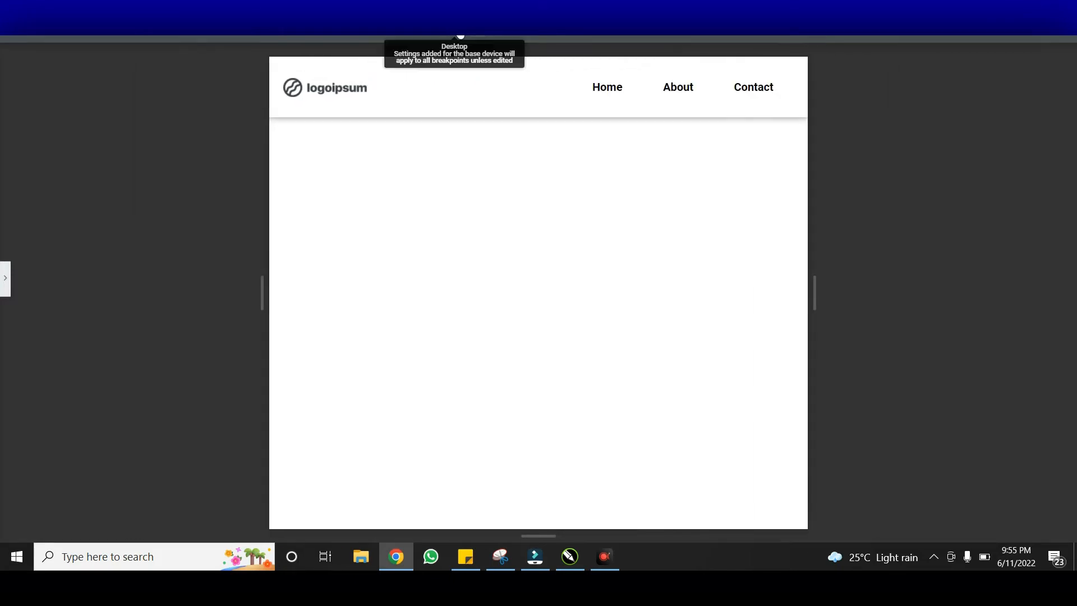
click(462, 36)
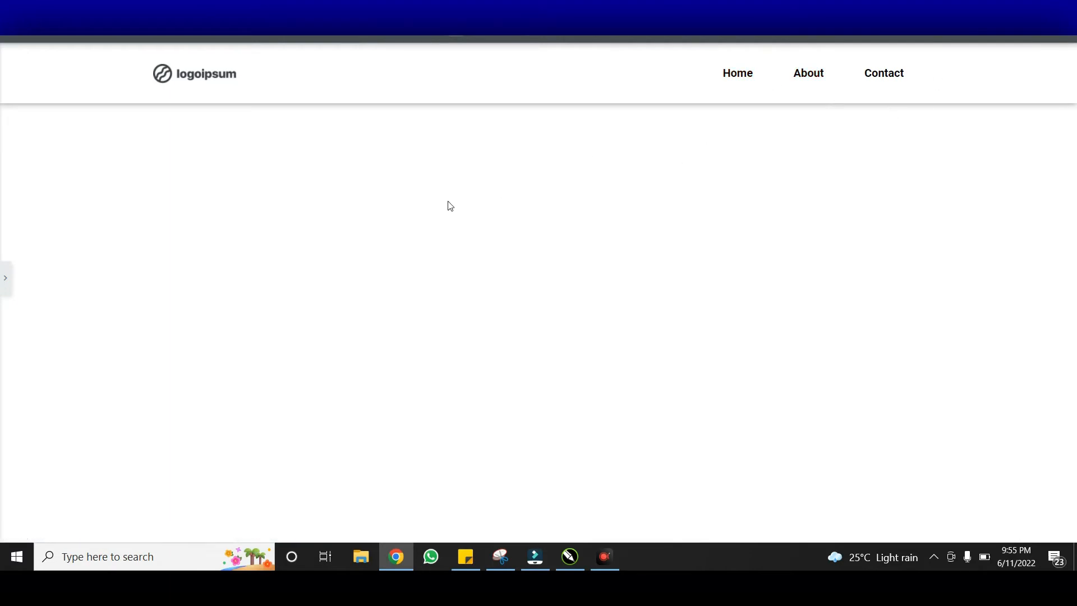
click(5, 278)
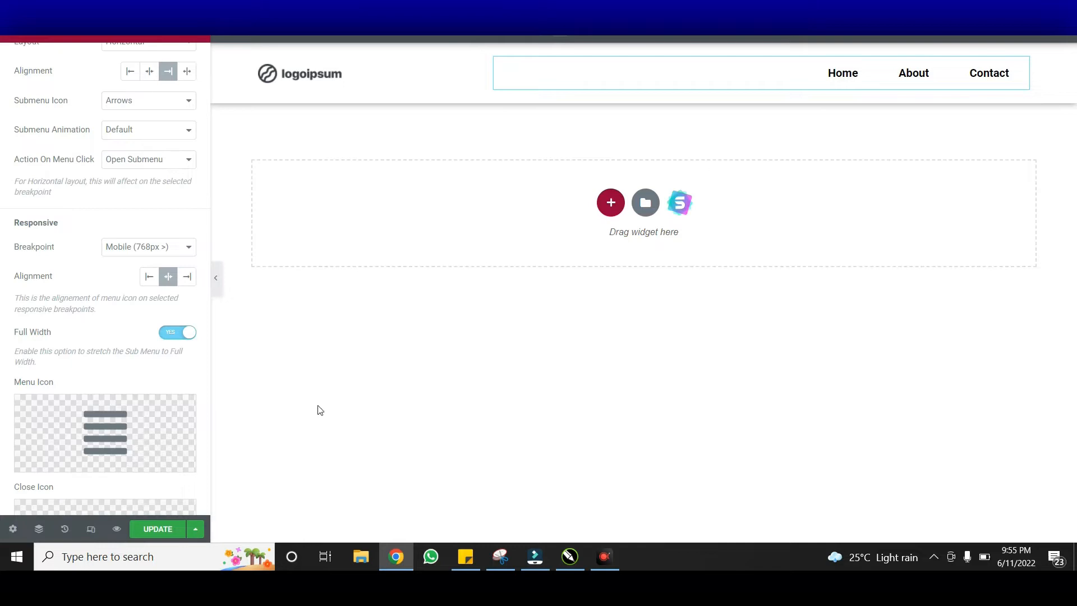
click(158, 529)
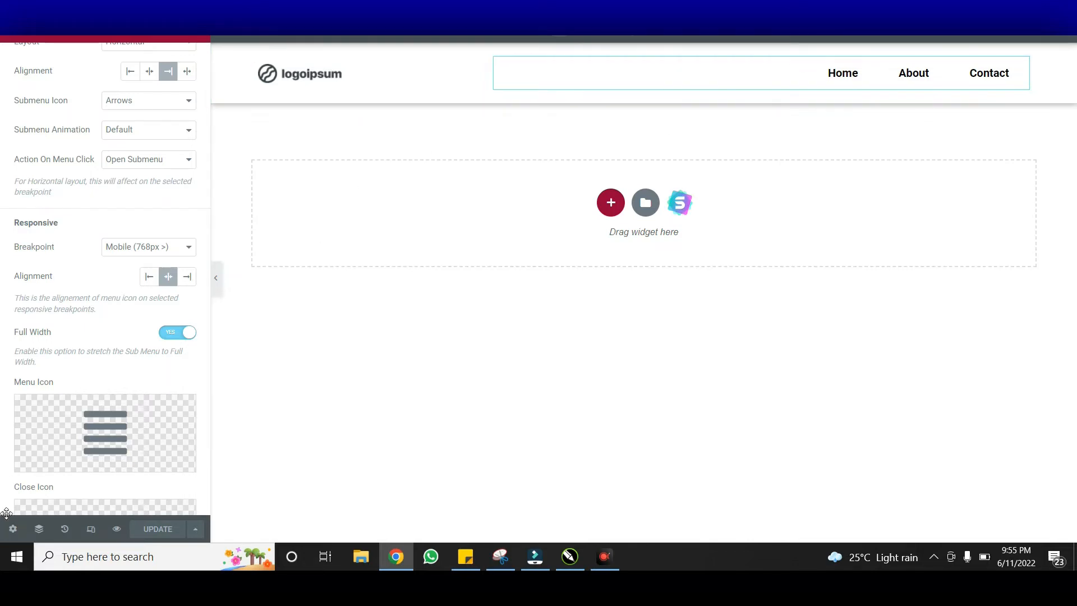
Exit the Elementor editor back to the Header template's WordPress edit page
click(20, 530)
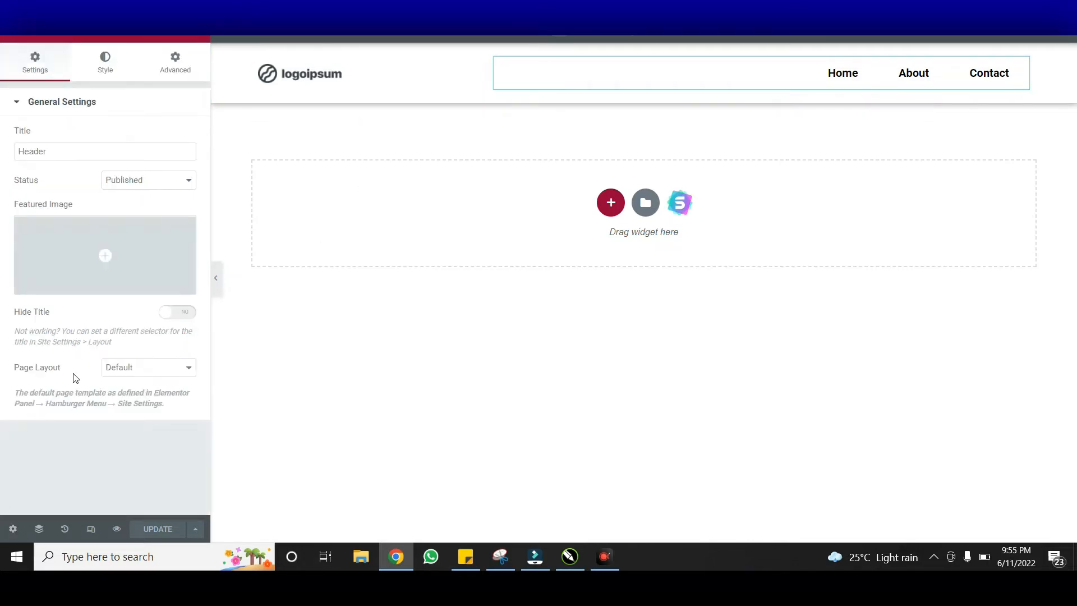
click(17, 39)
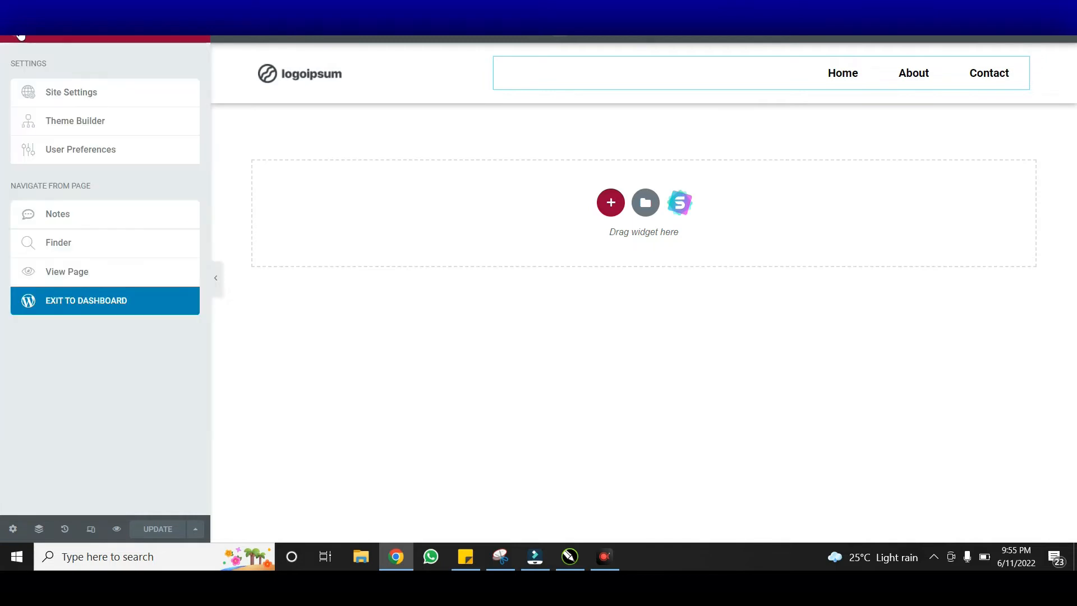
click(92, 301)
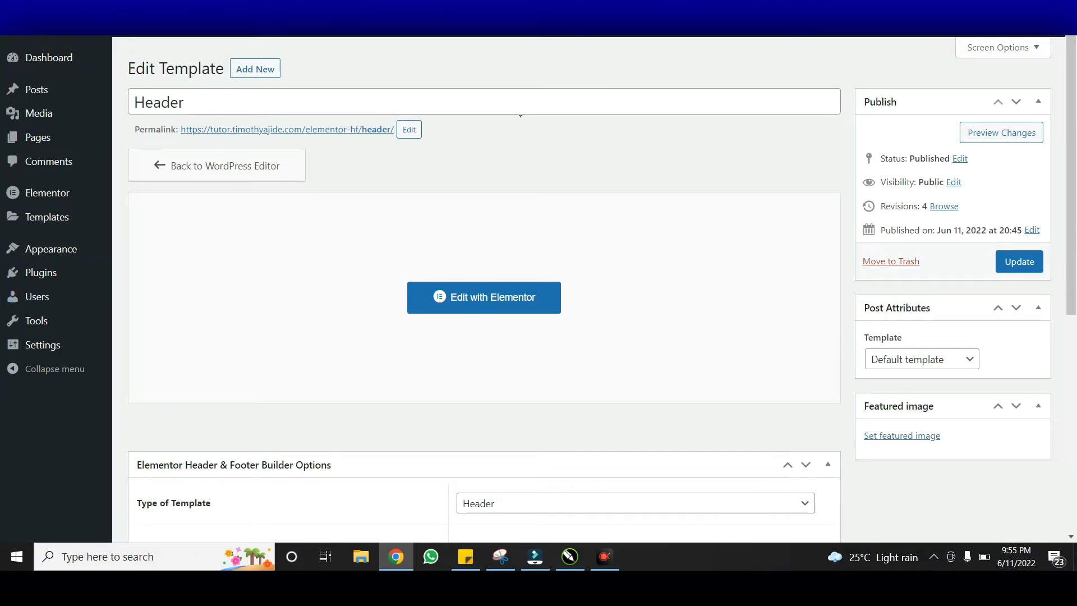
mouse_move(54, 28)
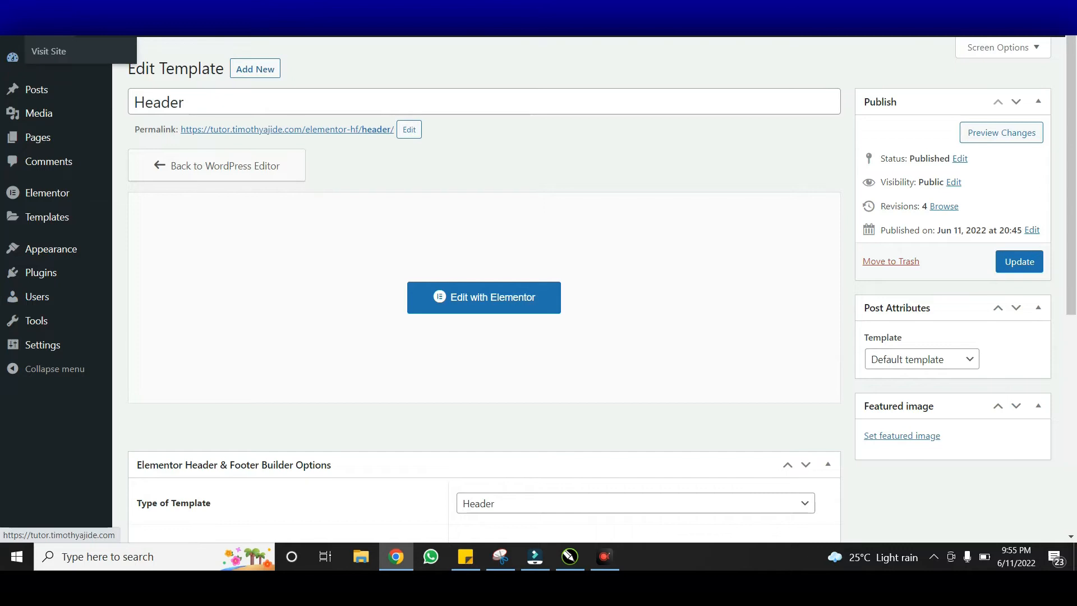
right_click(55, 53)
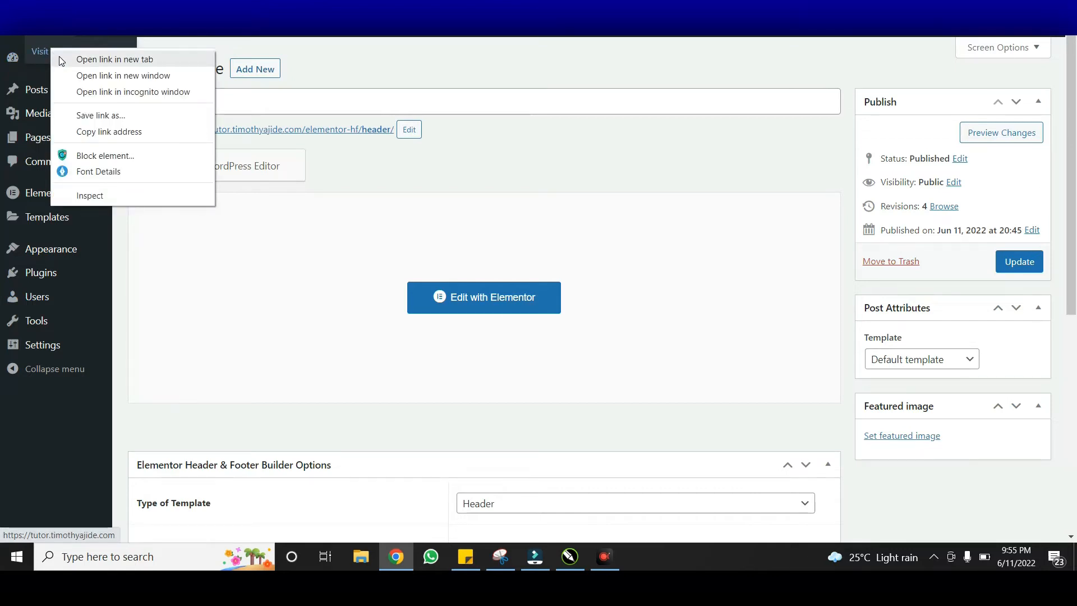
click(59, 58)
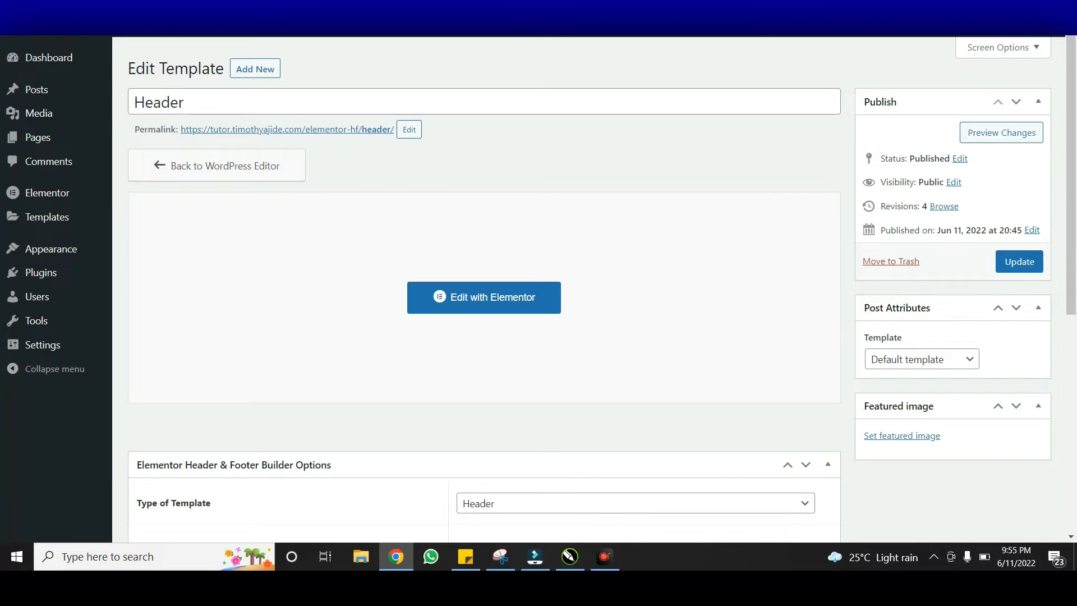
click(819, 1)
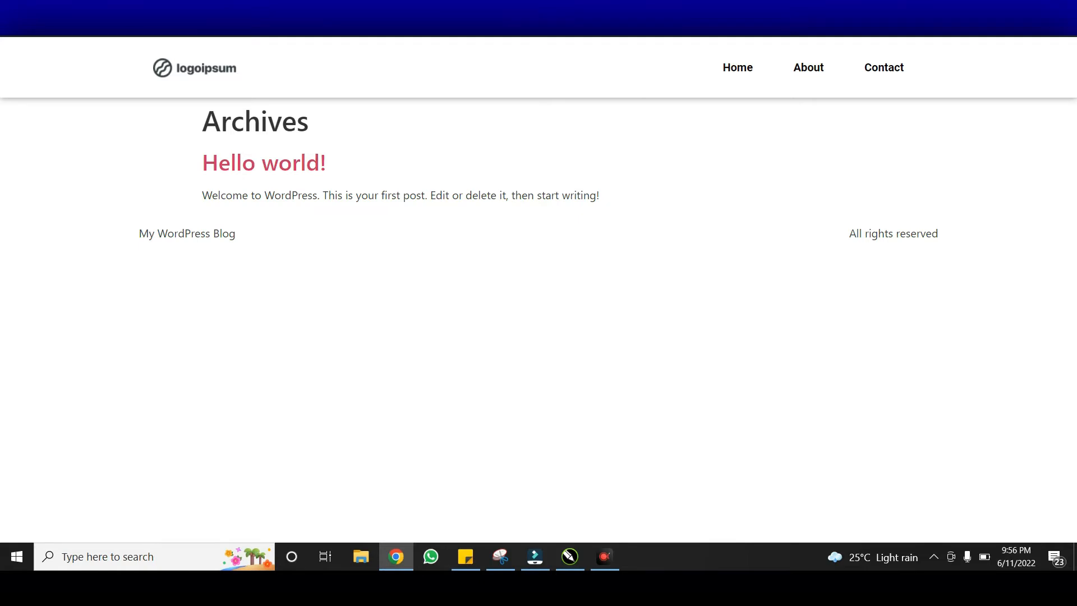
key(ctrl+shift+Tab)
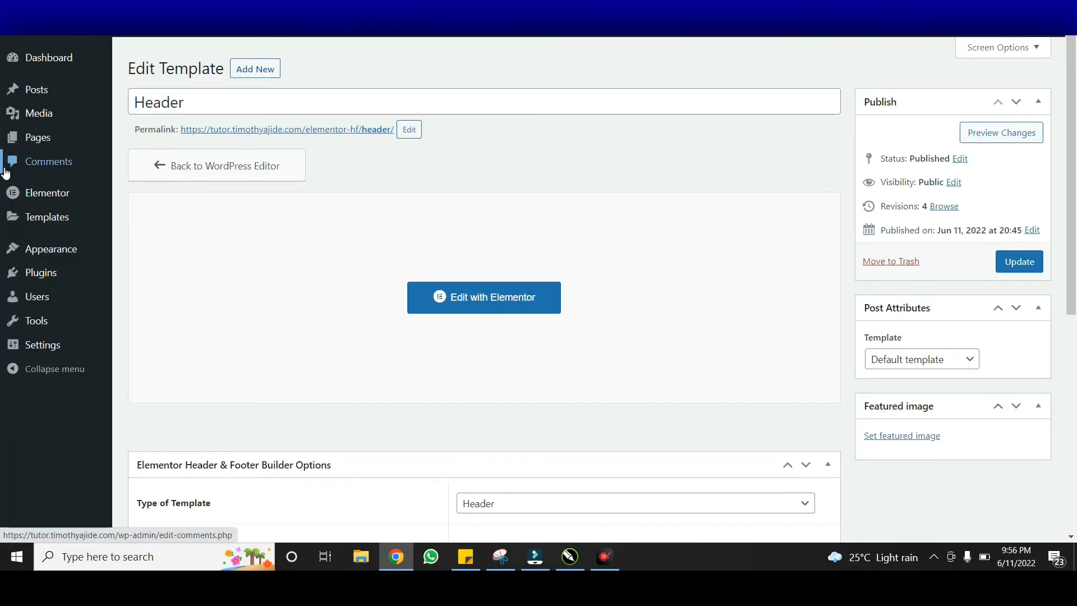
mouse_move(61, 137)
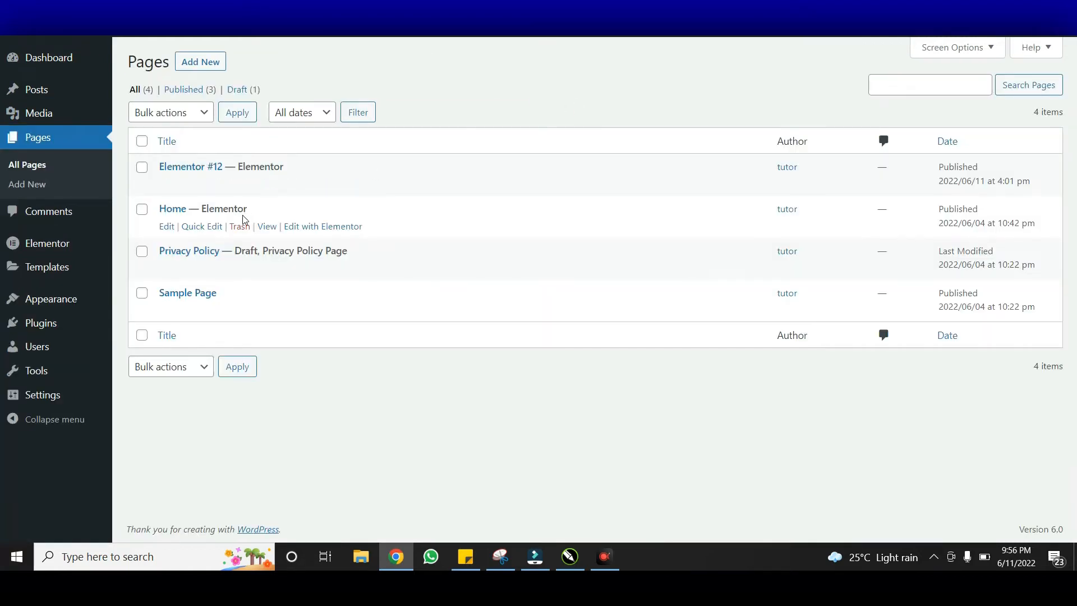
Open the Home page's Edit with Elementor link in a new tab and switch to it
right_click(316, 226)
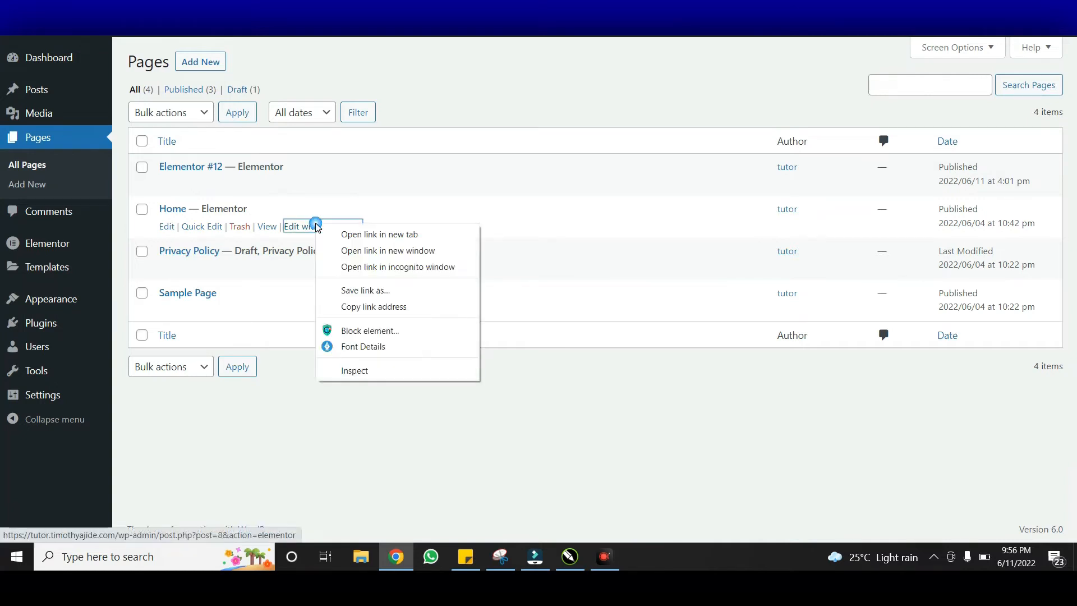
click(347, 235)
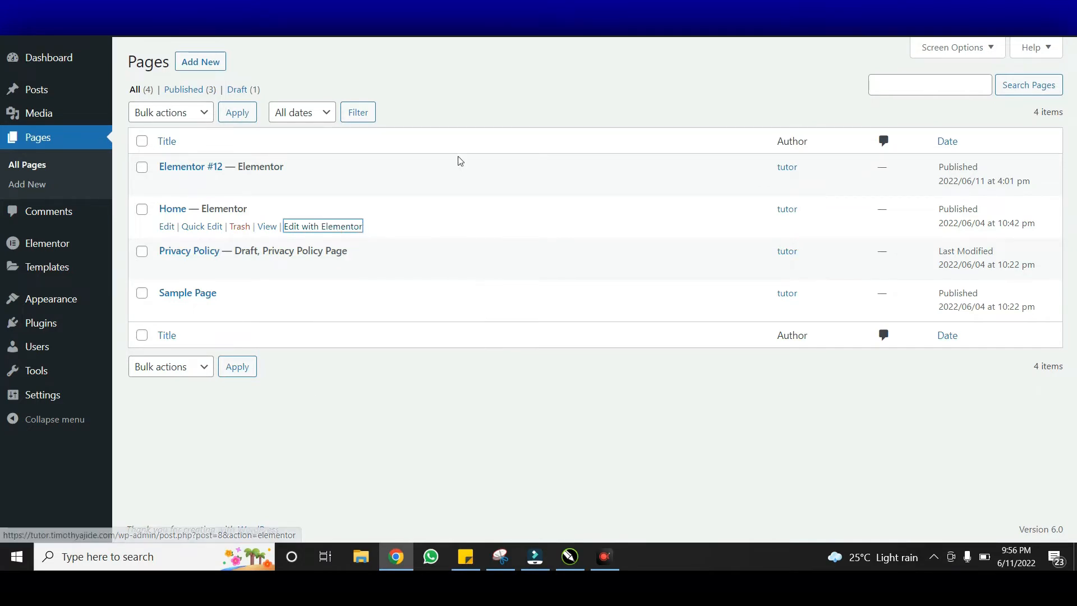
key(ctrl+Tab)
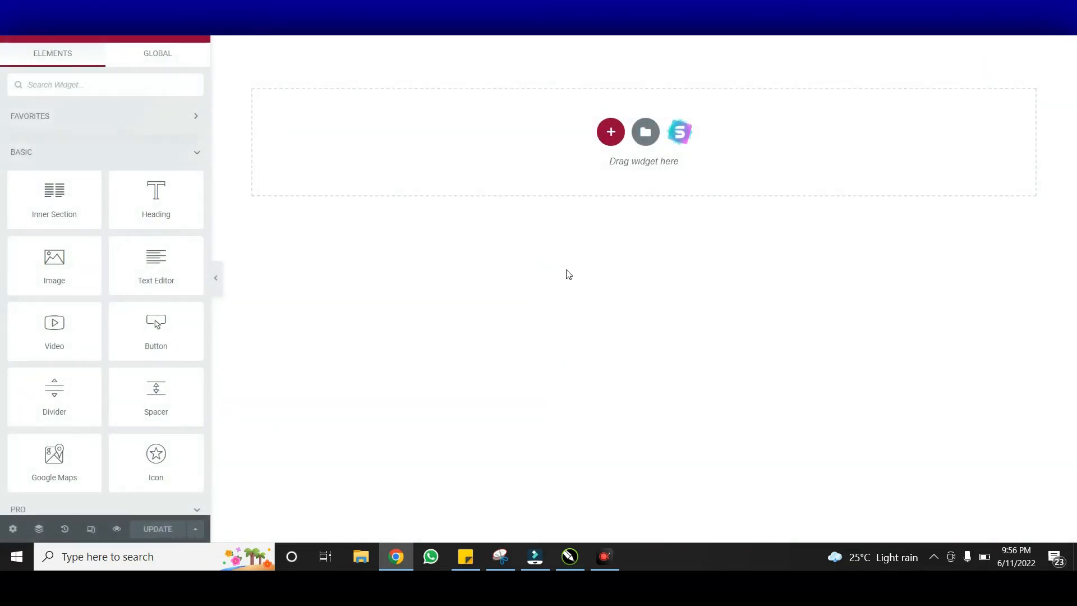
Set the Home page's Page Layout to Default and save with UPDATE
click(566, 271)
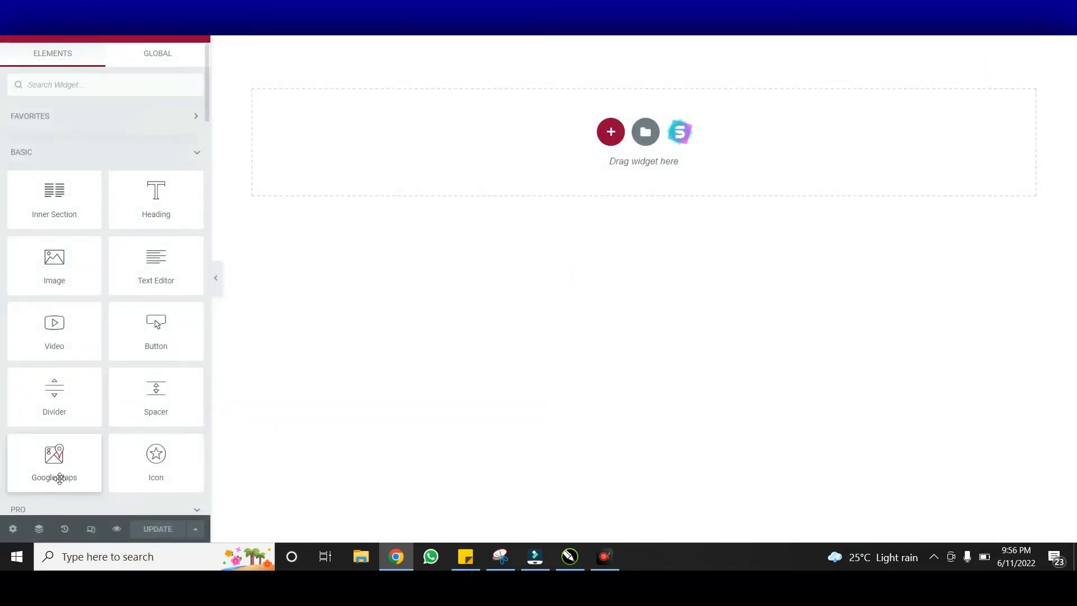
click(12, 529)
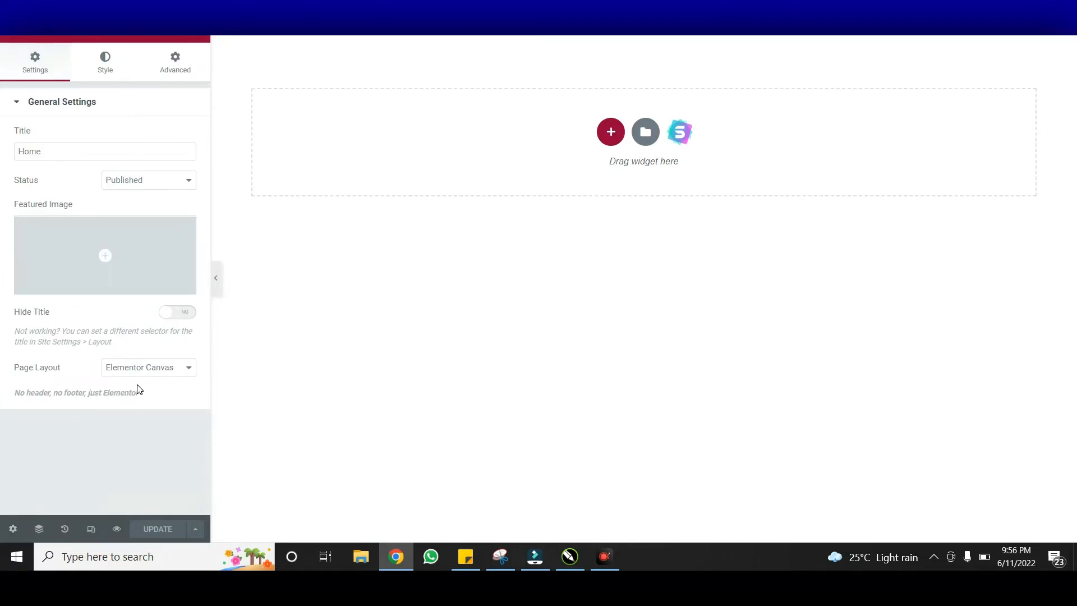
click(155, 373)
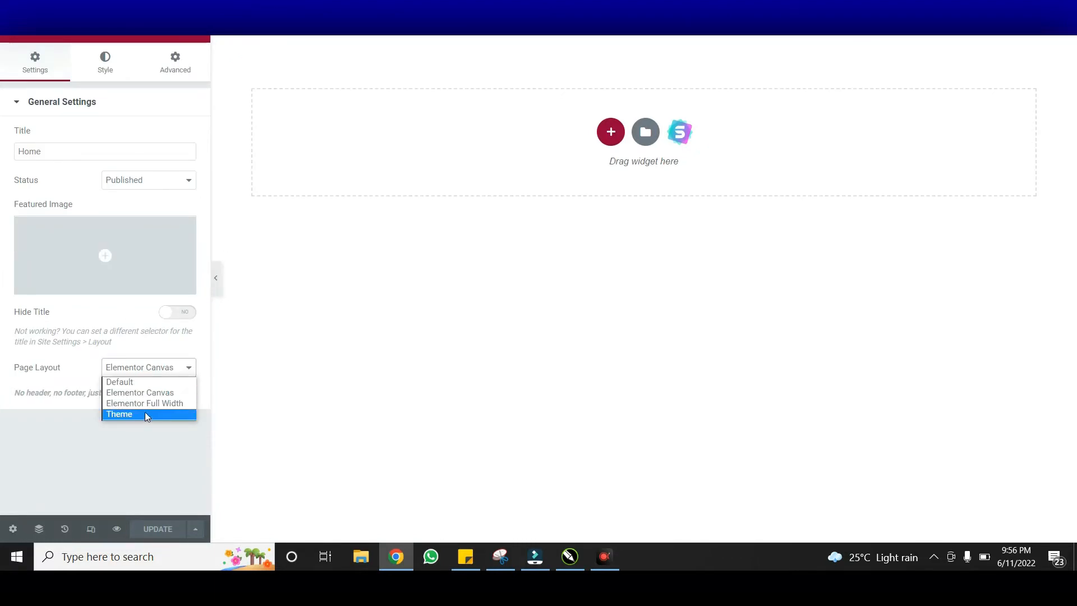
click(162, 382)
click(162, 530)
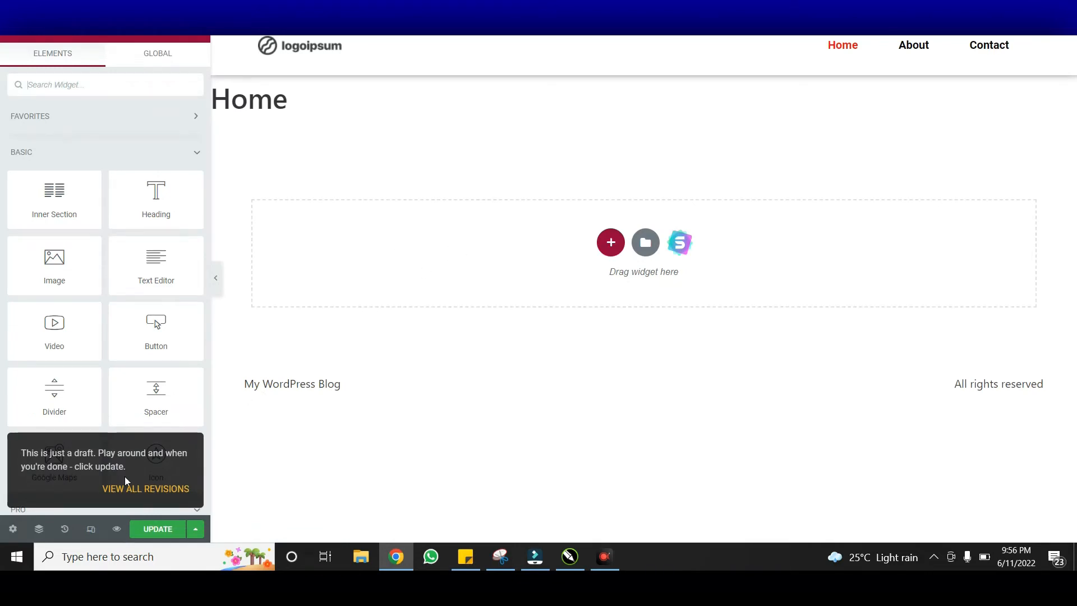
Turn Hide Title to YES for the Home page and update it again
click(13, 529)
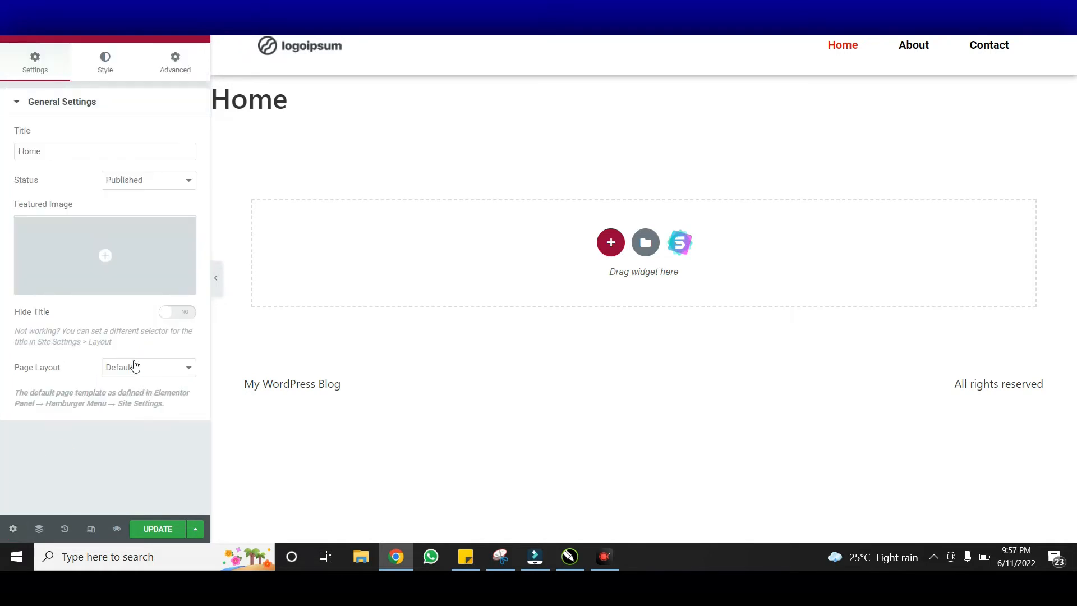
click(184, 315)
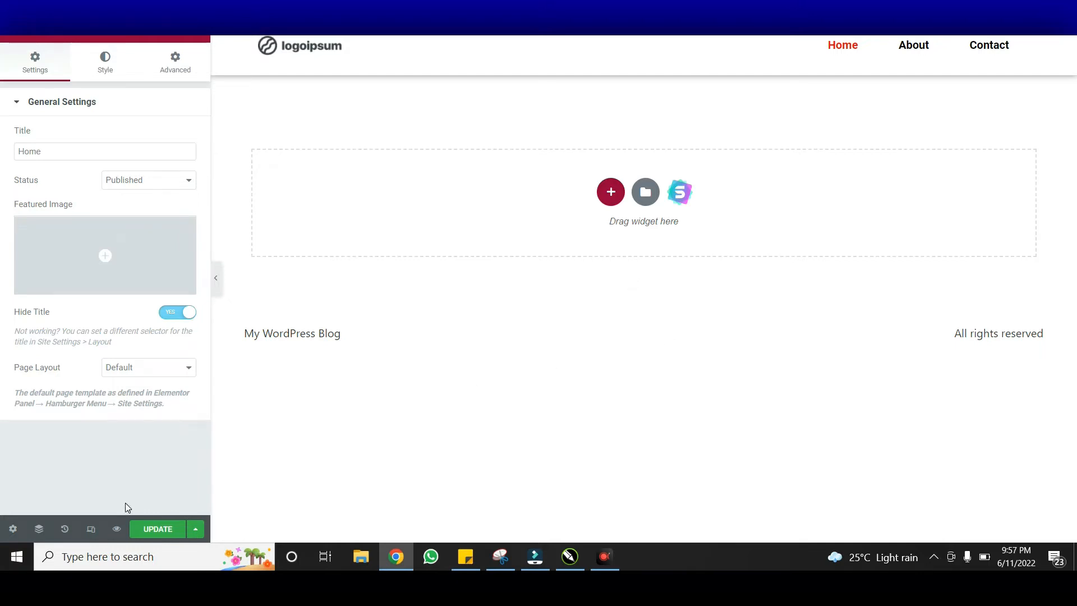
click(156, 529)
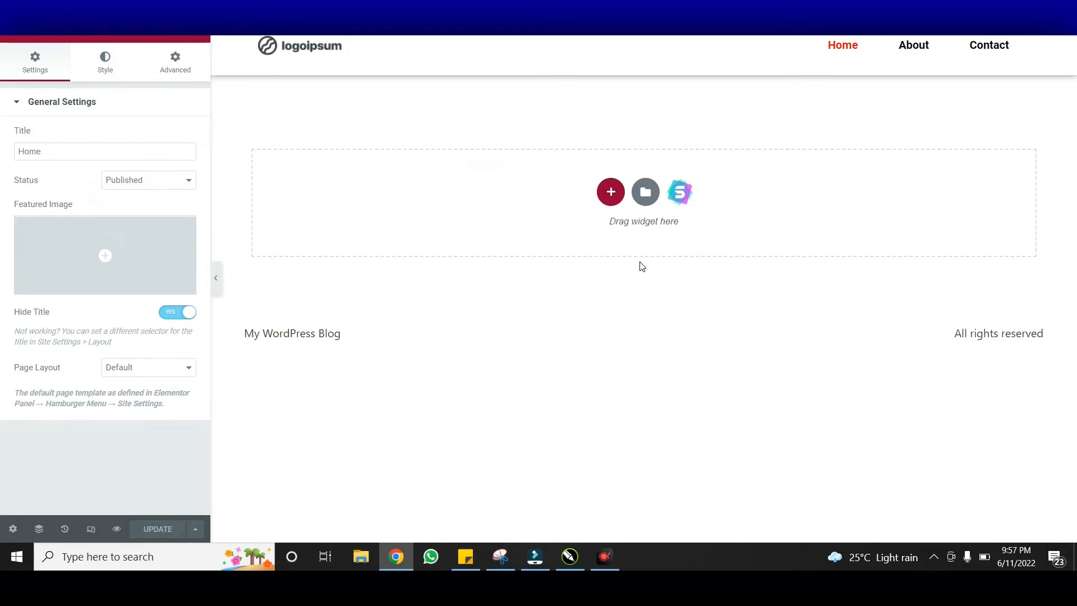
click(688, 200)
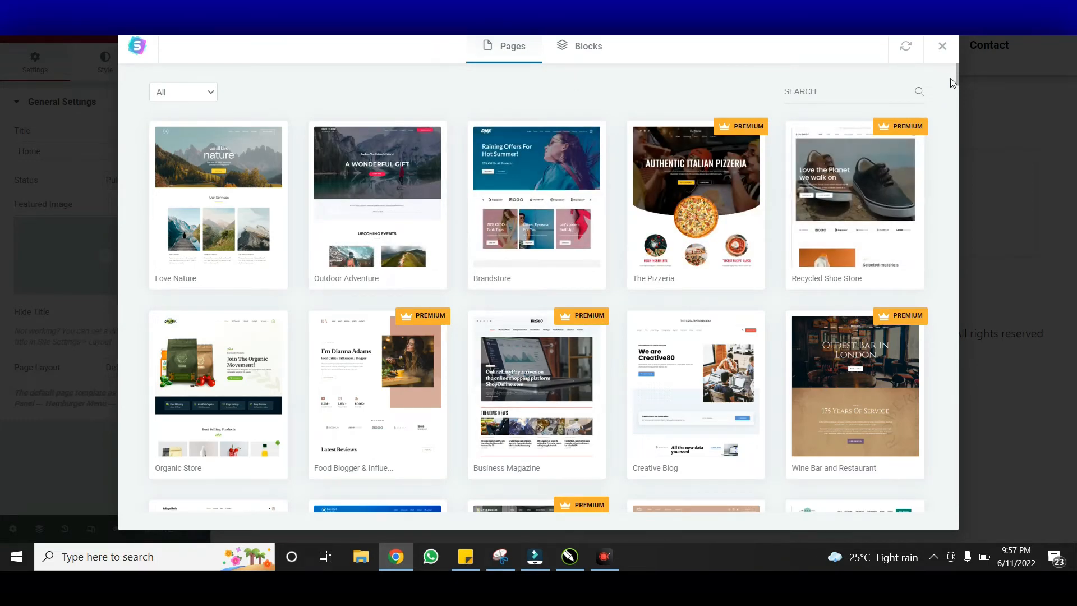
Scroll the Starter Templates library to Personal Portfolio and preview the kit's Home template
drag(957, 79, 952, 108)
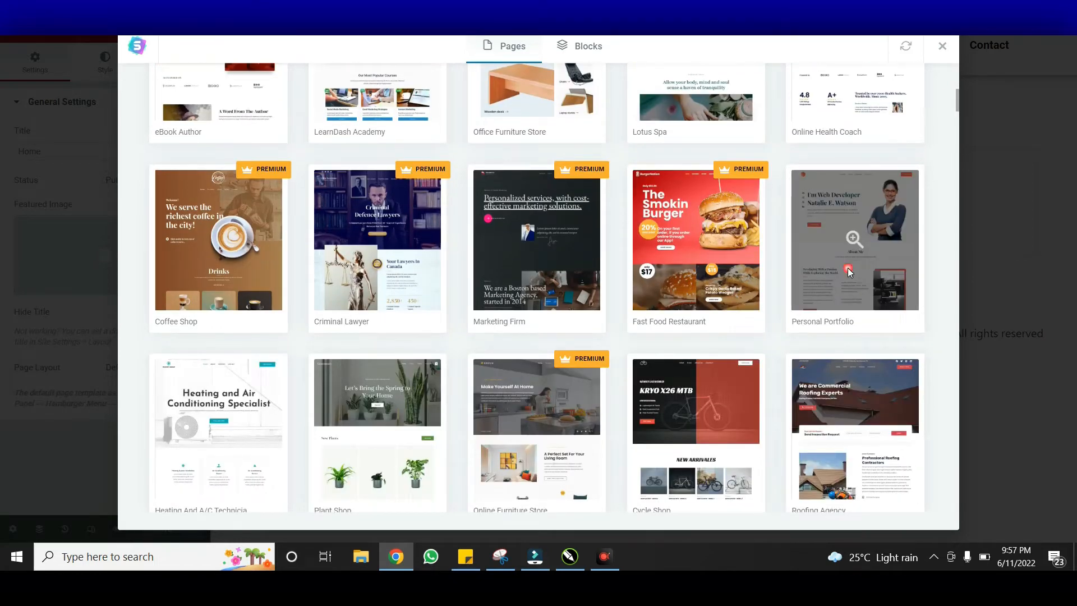
click(851, 272)
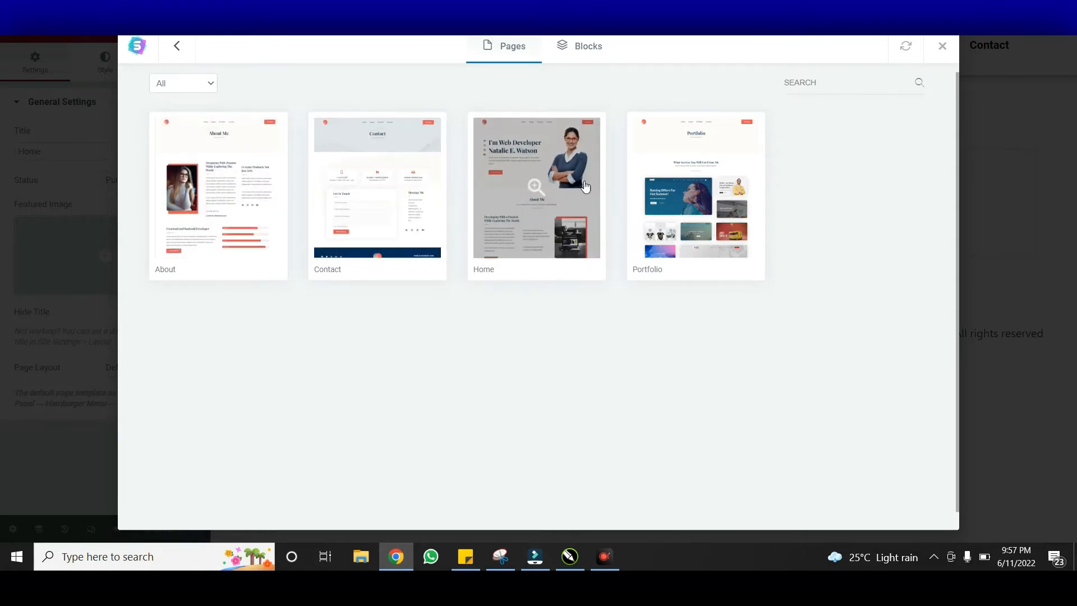
click(524, 234)
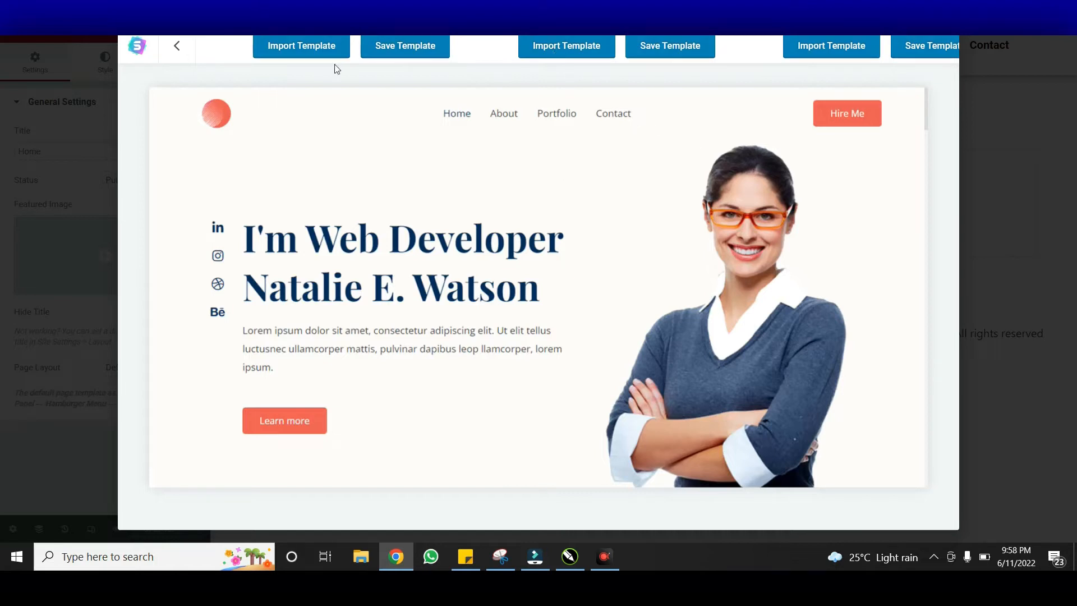
Import the Personal Portfolio Home template, view the page full width, then restore the editing panel
click(307, 51)
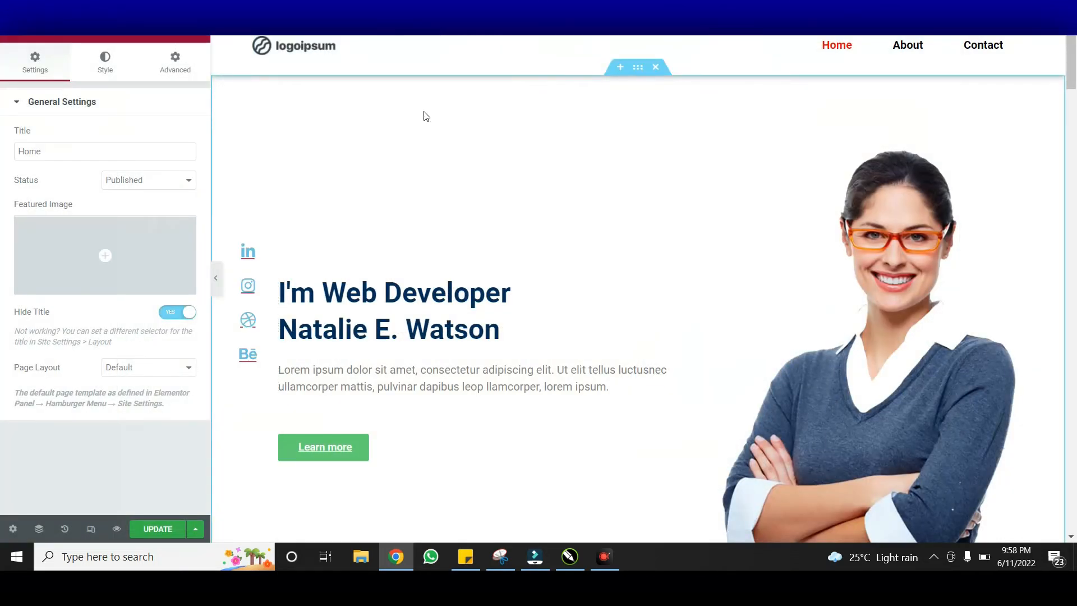
click(216, 279)
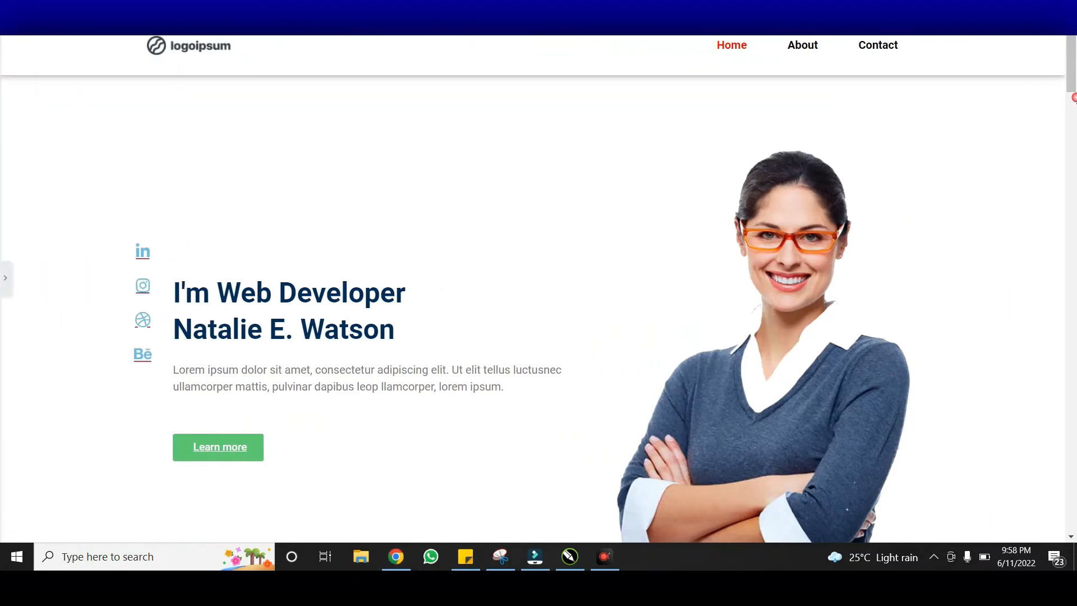
mouse_move(1072, 90)
mouse_down()
mouse_move(1073, 508)
mouse_move(1073, 91)
mouse_up()
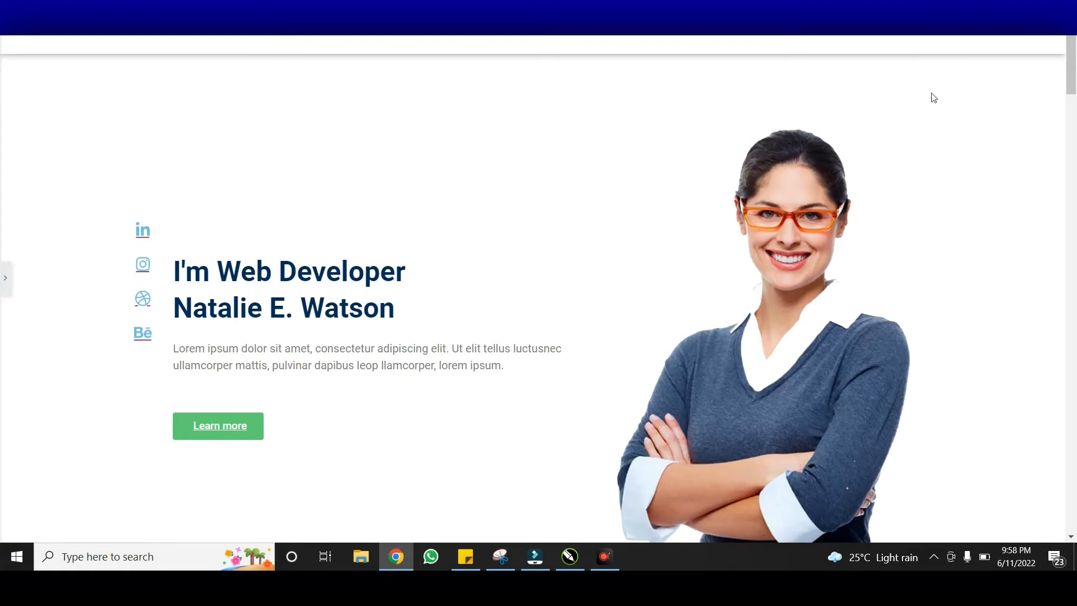
click(6, 283)
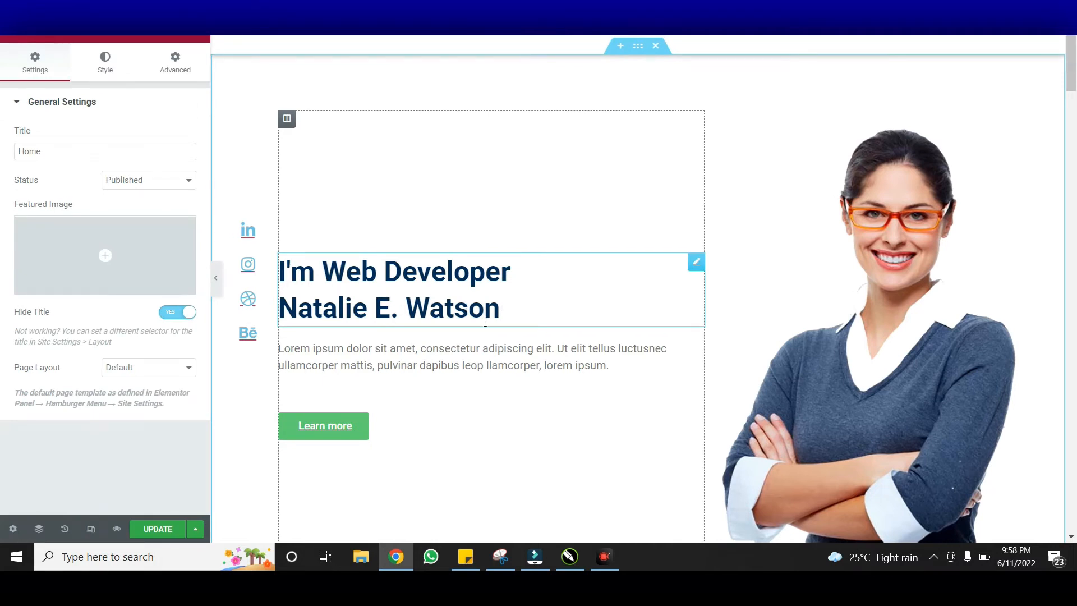
click(510, 323)
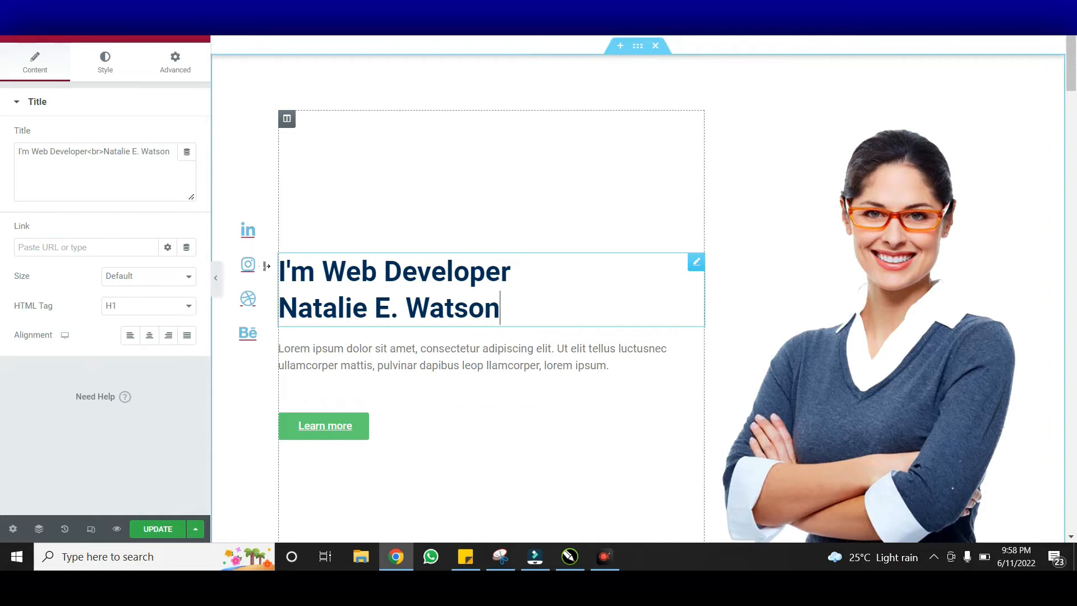
In the heading's Title text, replace the name after <br> with a new person's name
click(105, 153)
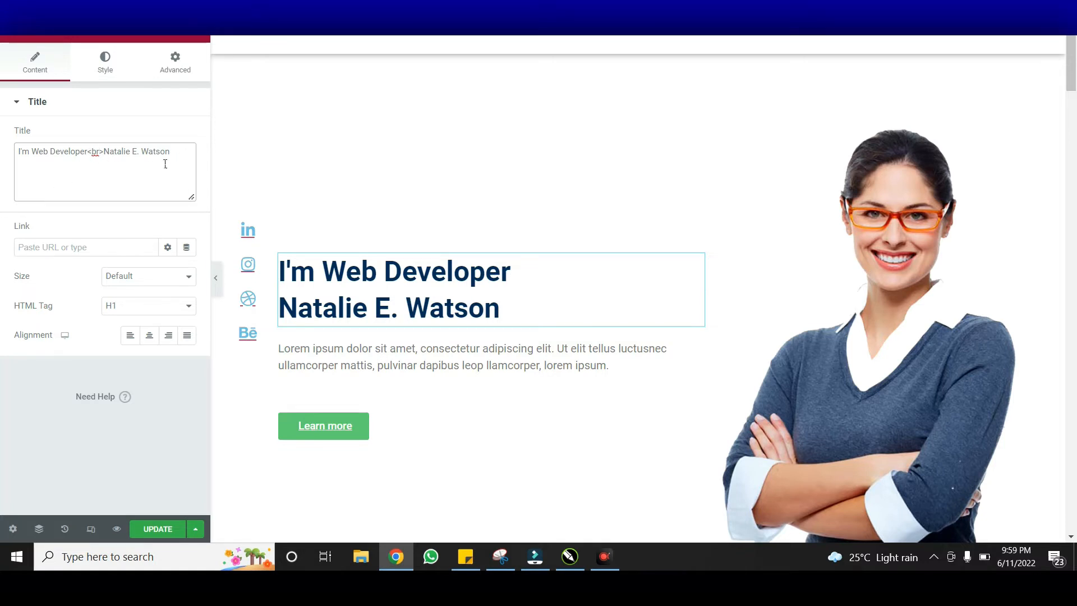
drag(179, 157, 121, 163)
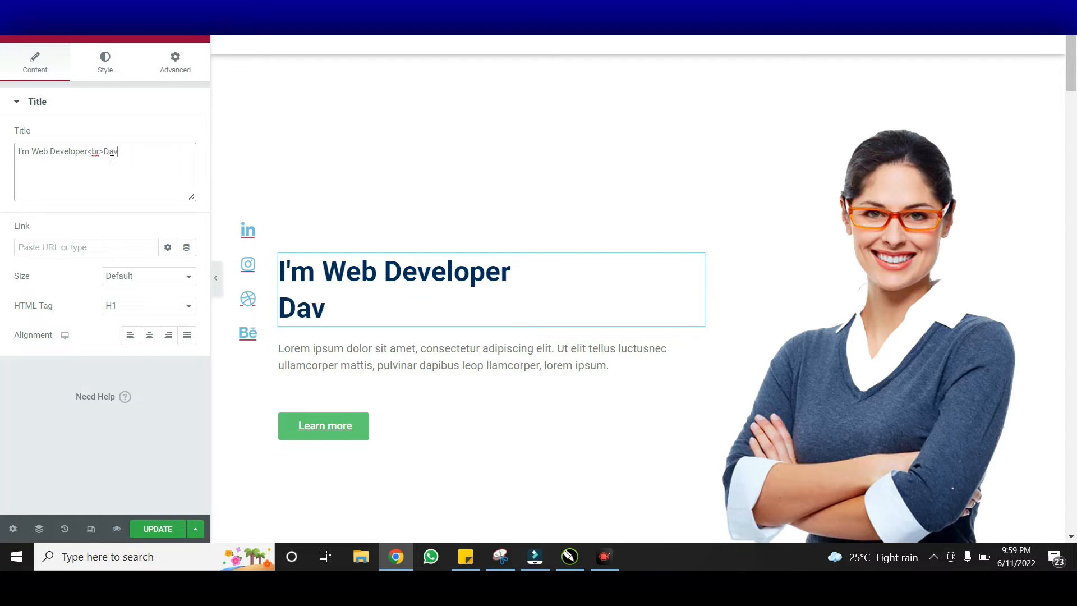
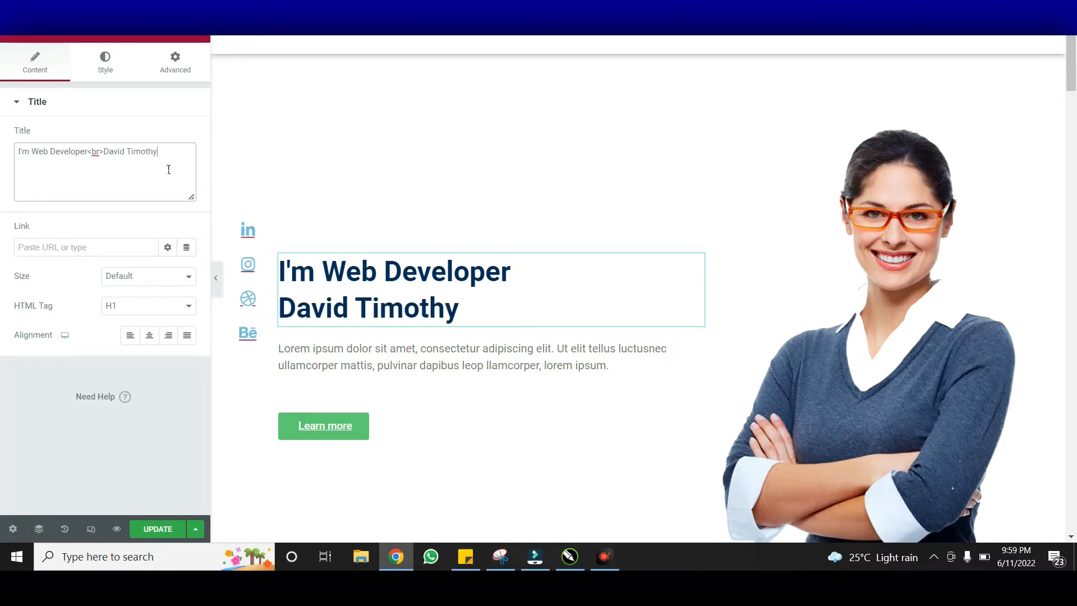
click(114, 68)
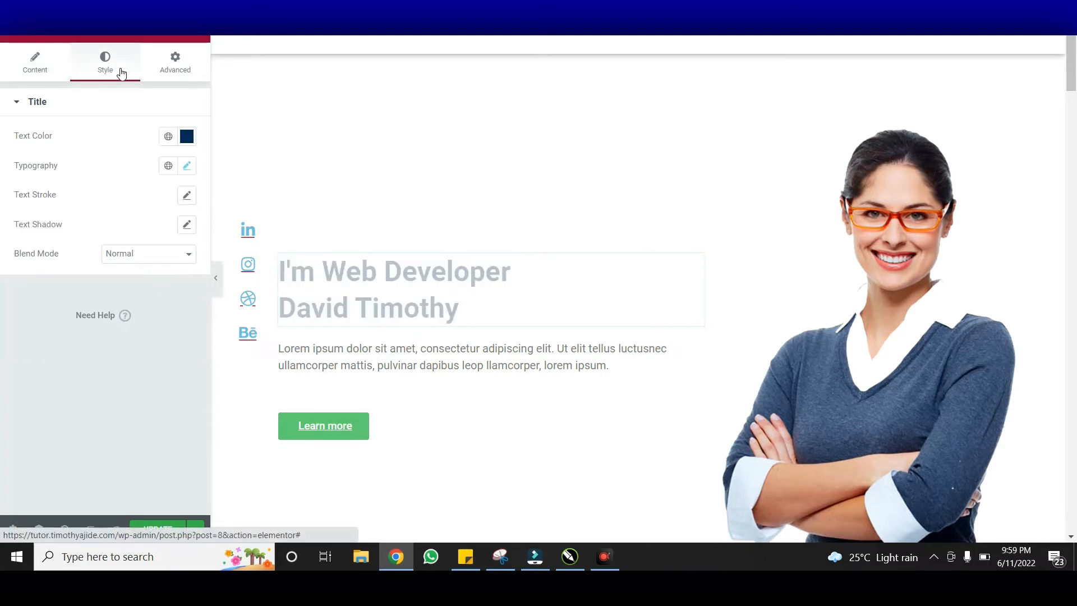
Change the hero heading colour to a brighter blue and set its size to 54 px
click(190, 141)
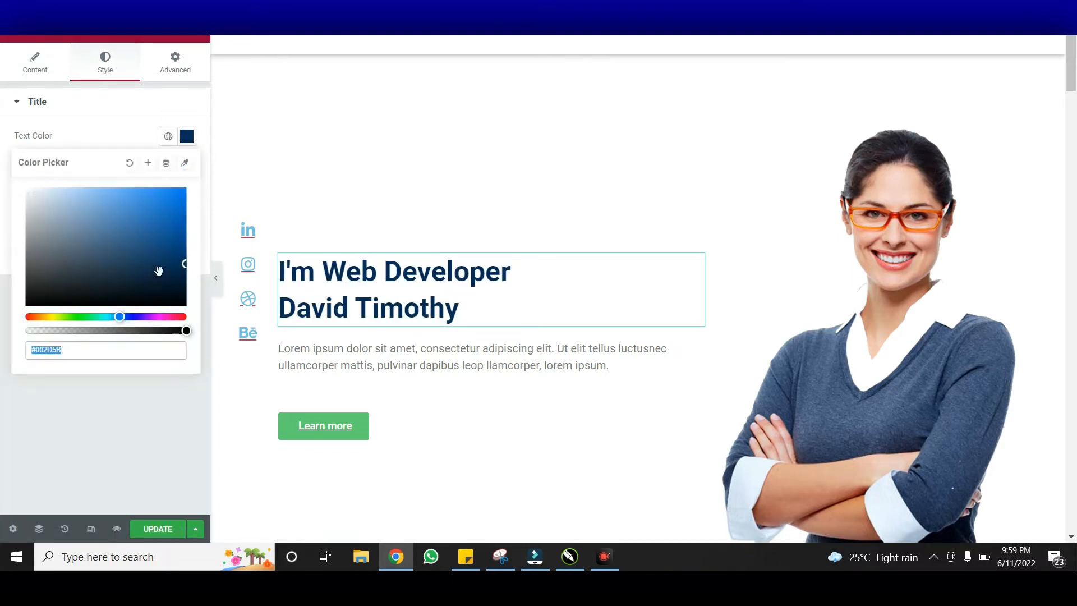
drag(177, 240, 193, 230)
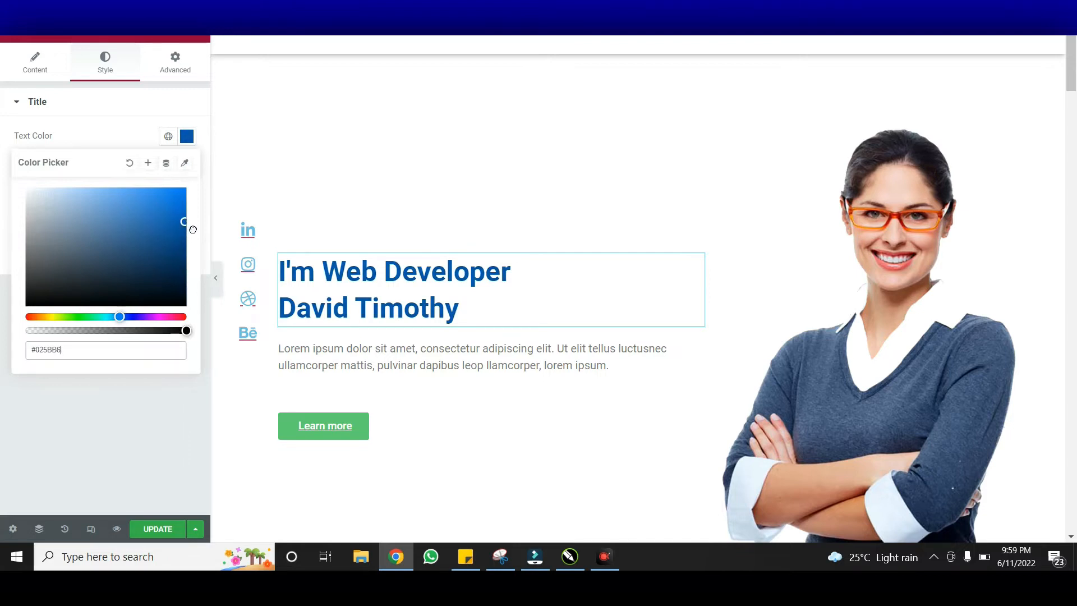
click(187, 137)
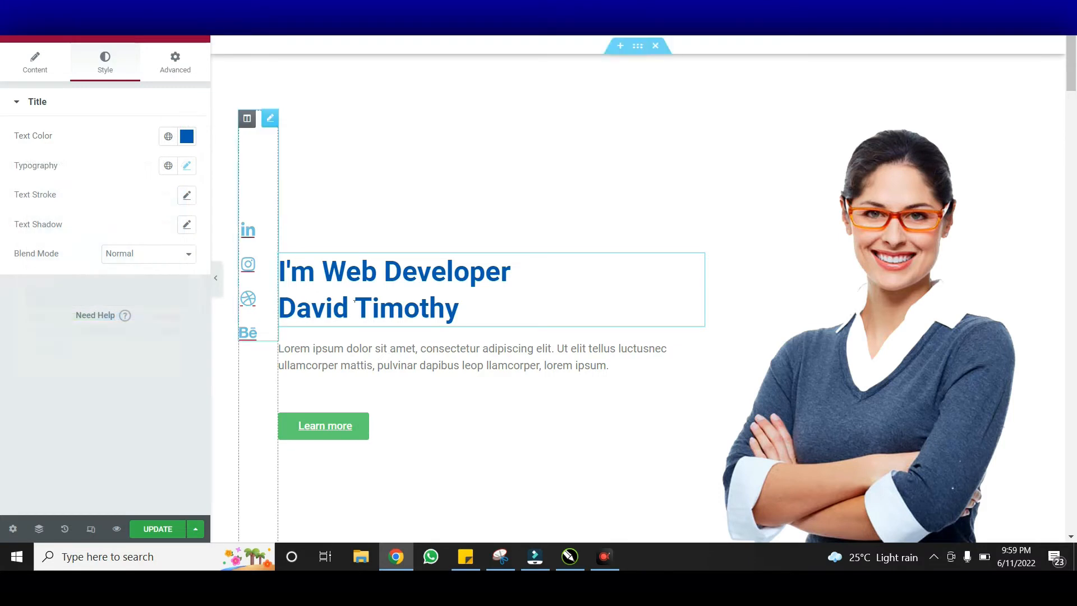
click(187, 167)
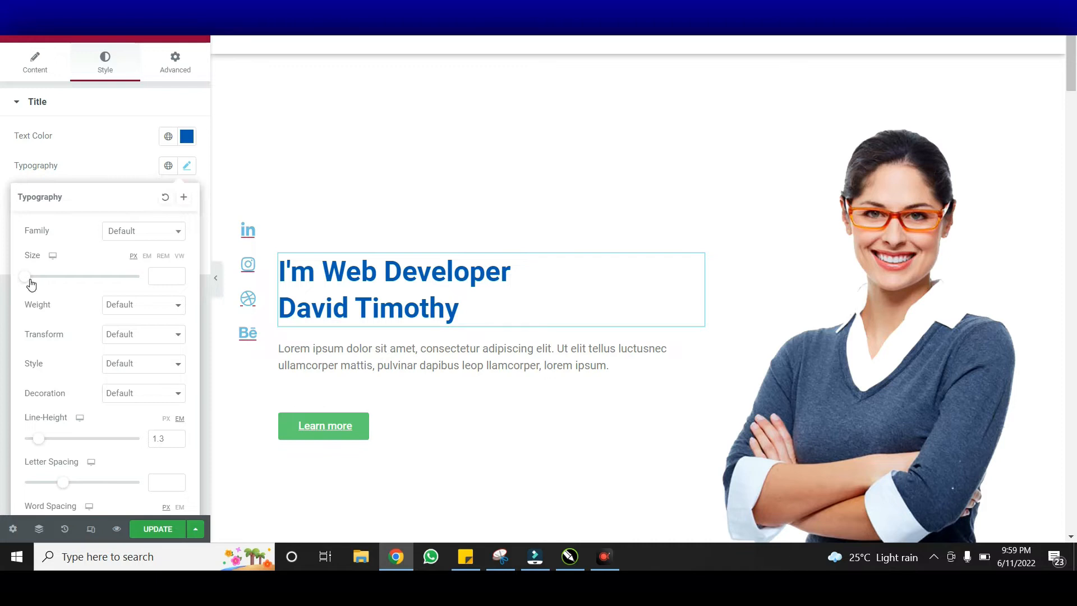
drag(30, 284, 62, 286)
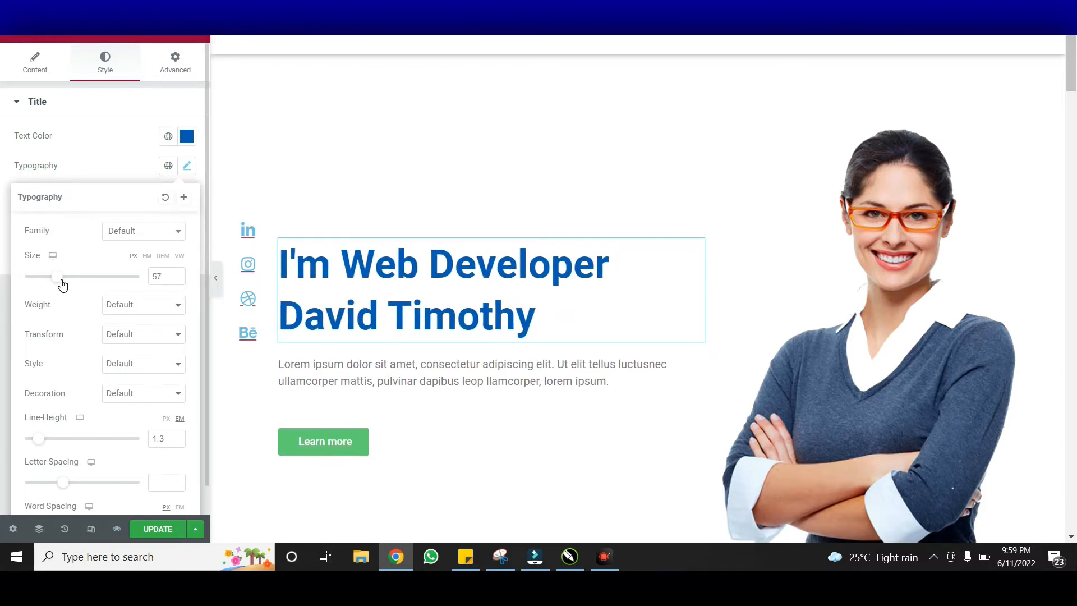
Set the hero heading's font family to Montserrat
click(135, 236)
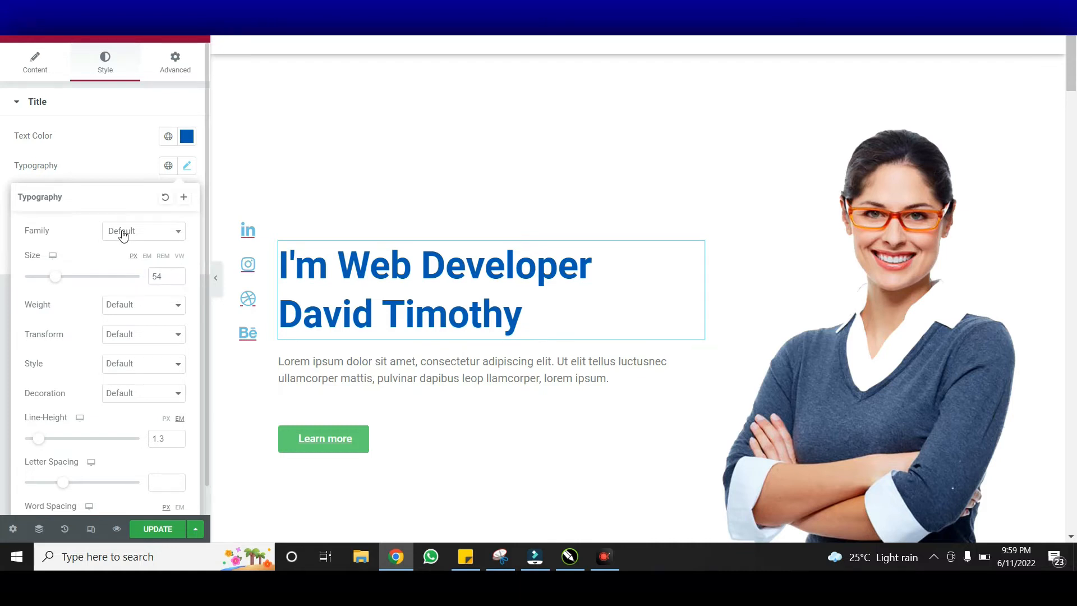
click(123, 235)
click(151, 255)
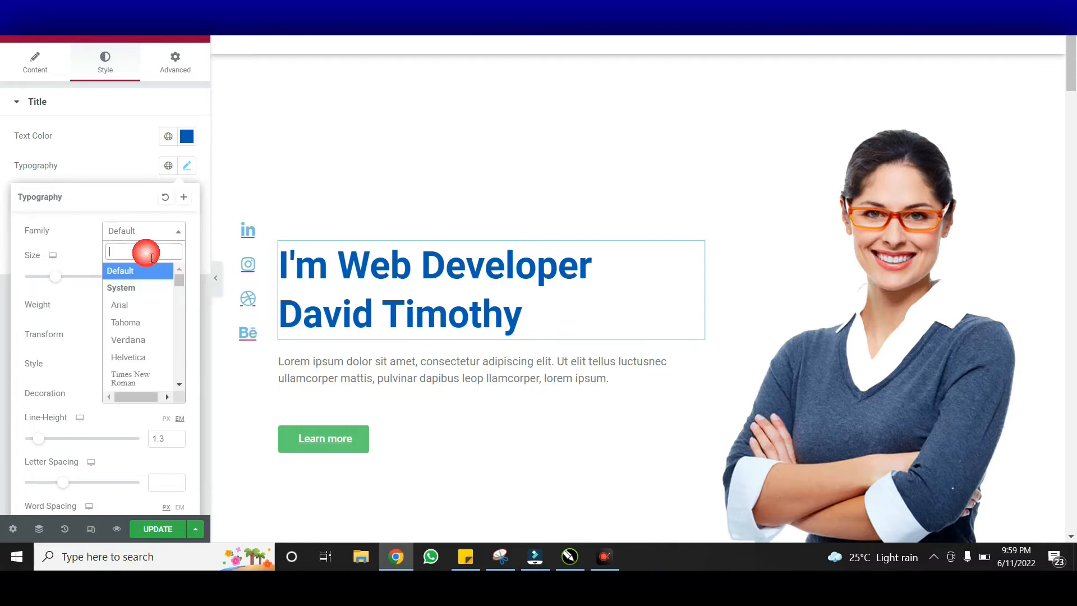
text(monts)
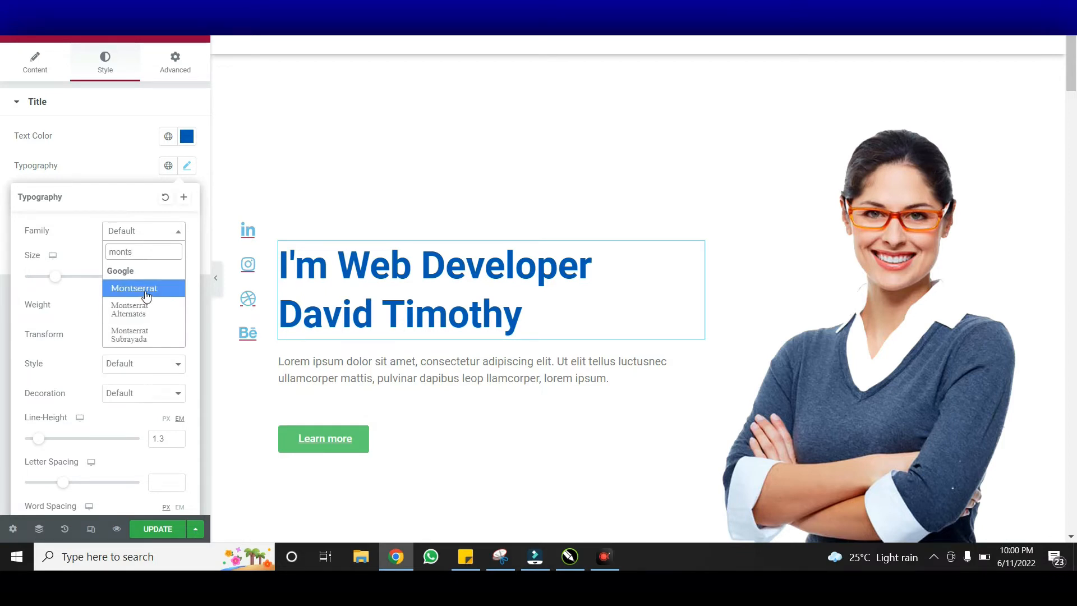
click(143, 290)
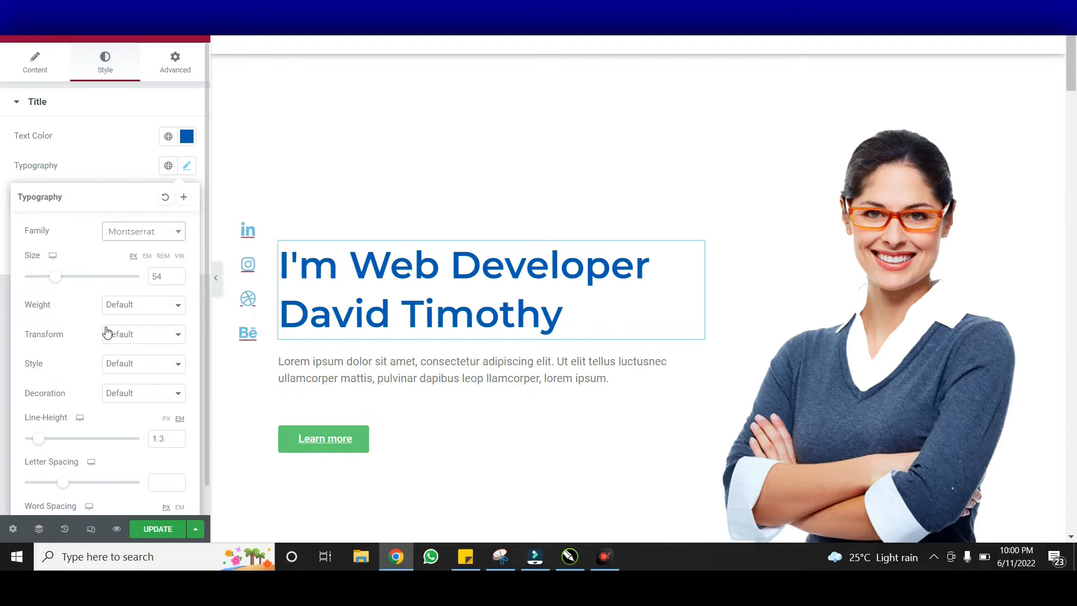
Settle the hero heading's font weight on 800 after trying 600 and 700
click(131, 317)
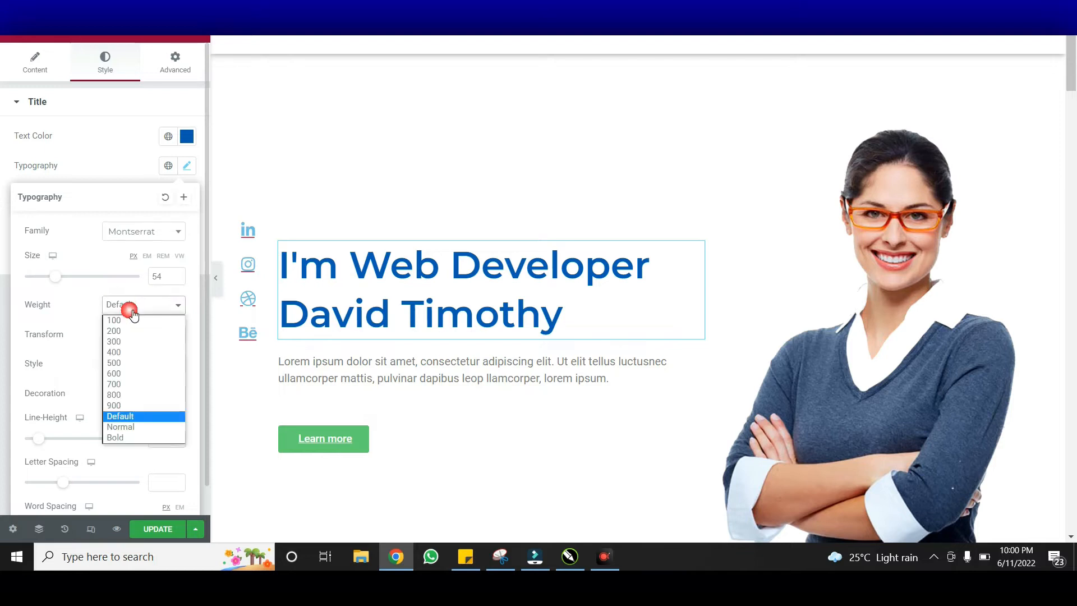
click(120, 374)
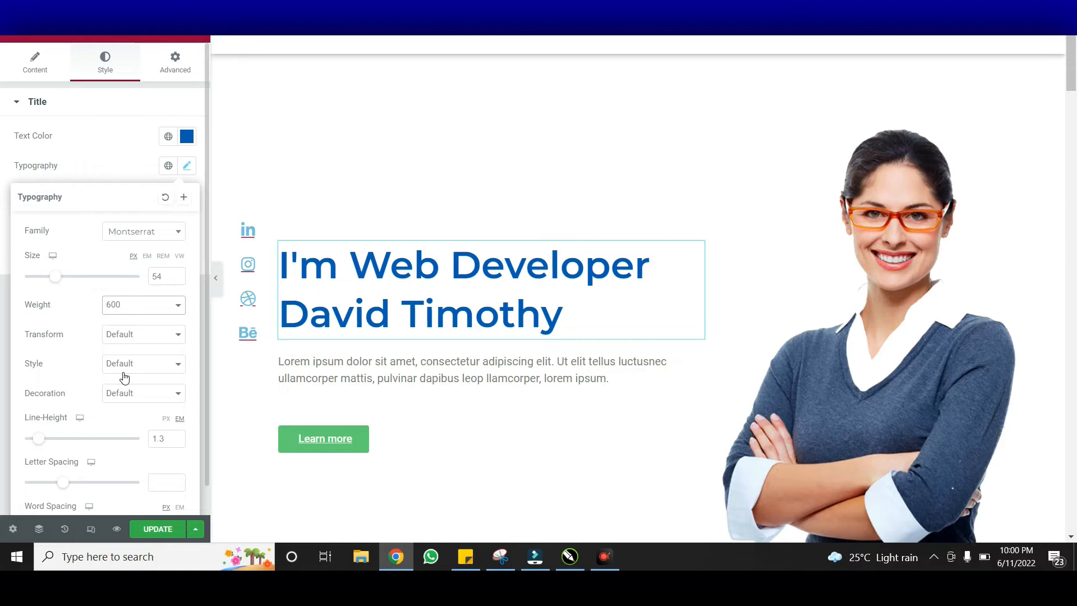
click(159, 304)
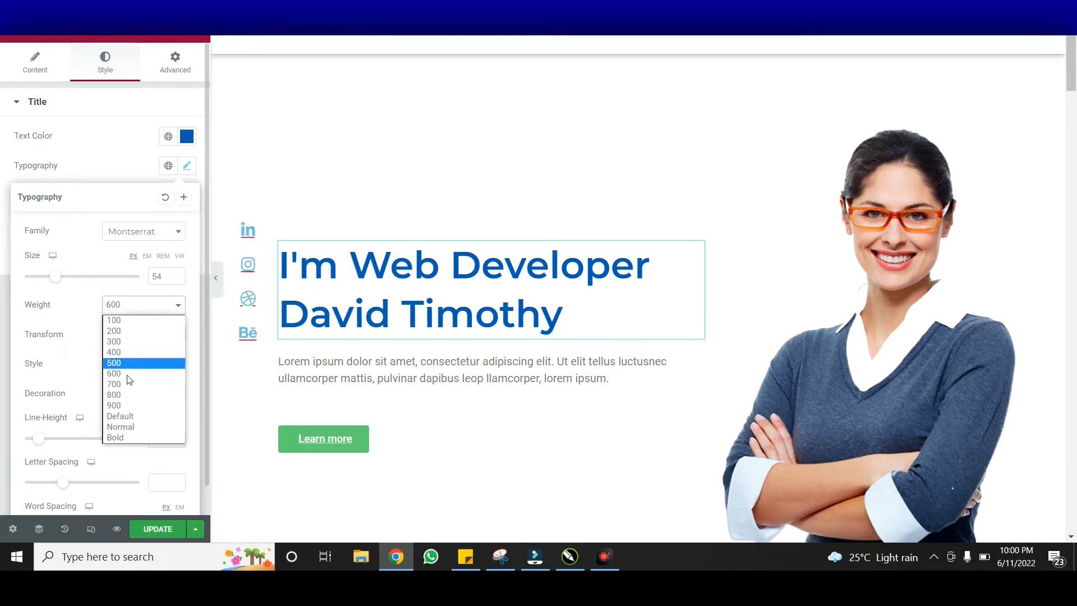
click(122, 394)
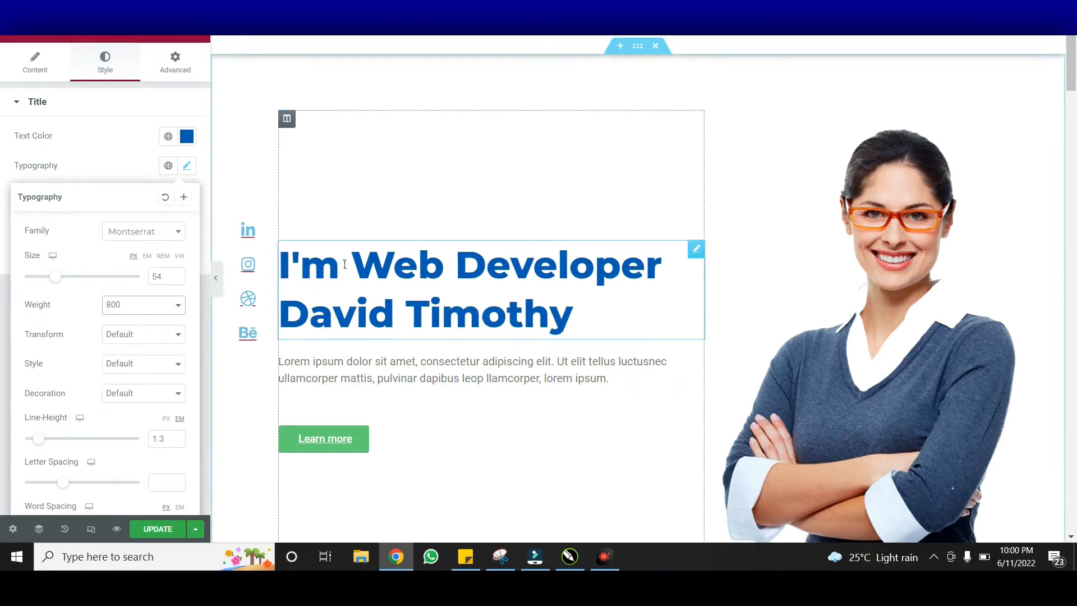
click(133, 306)
click(120, 386)
click(152, 309)
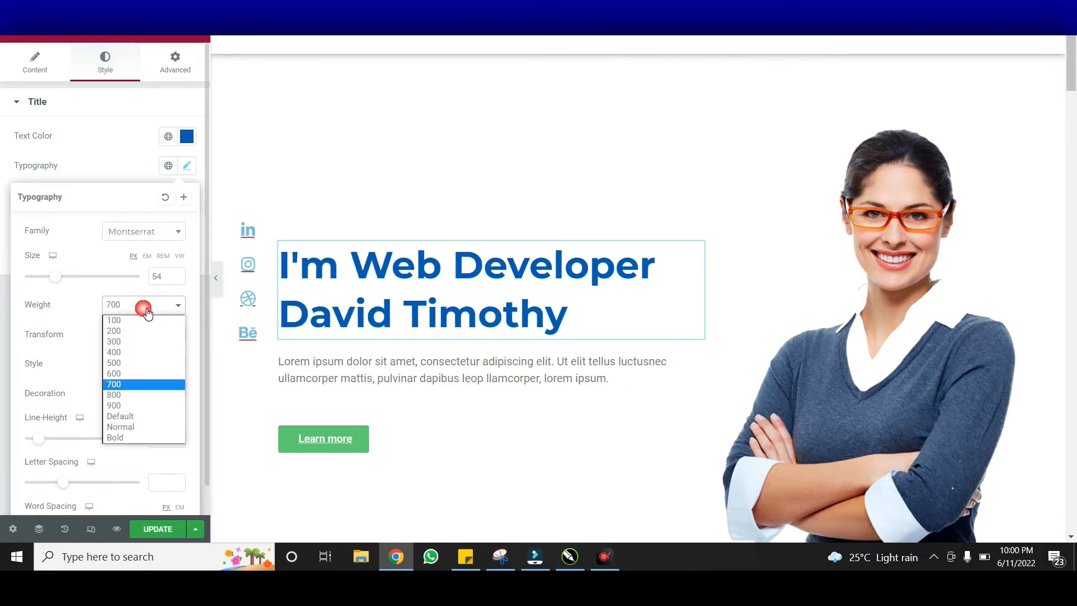
click(124, 396)
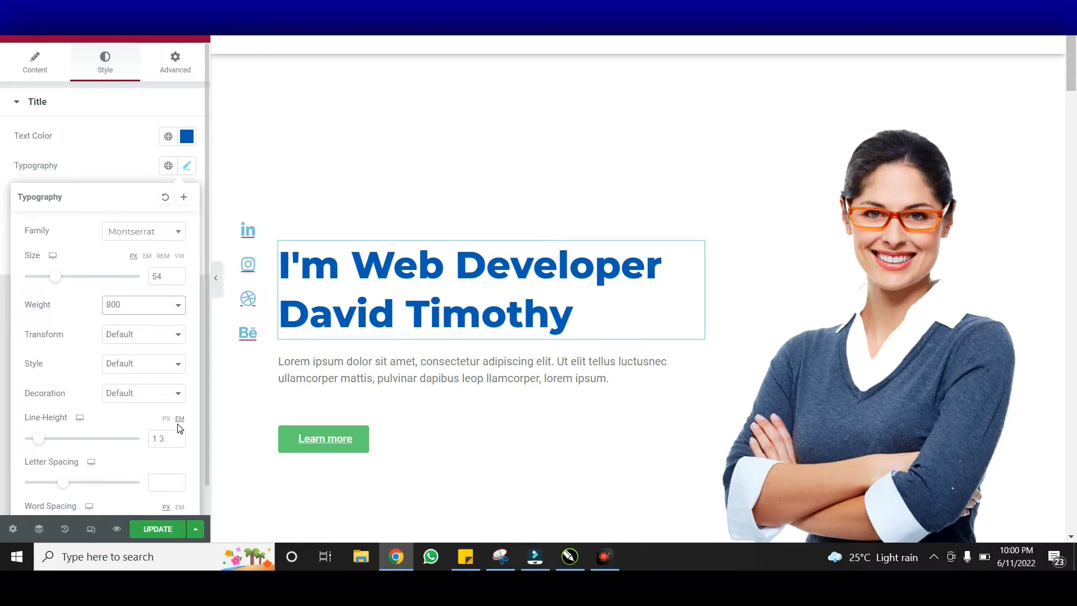
click(190, 166)
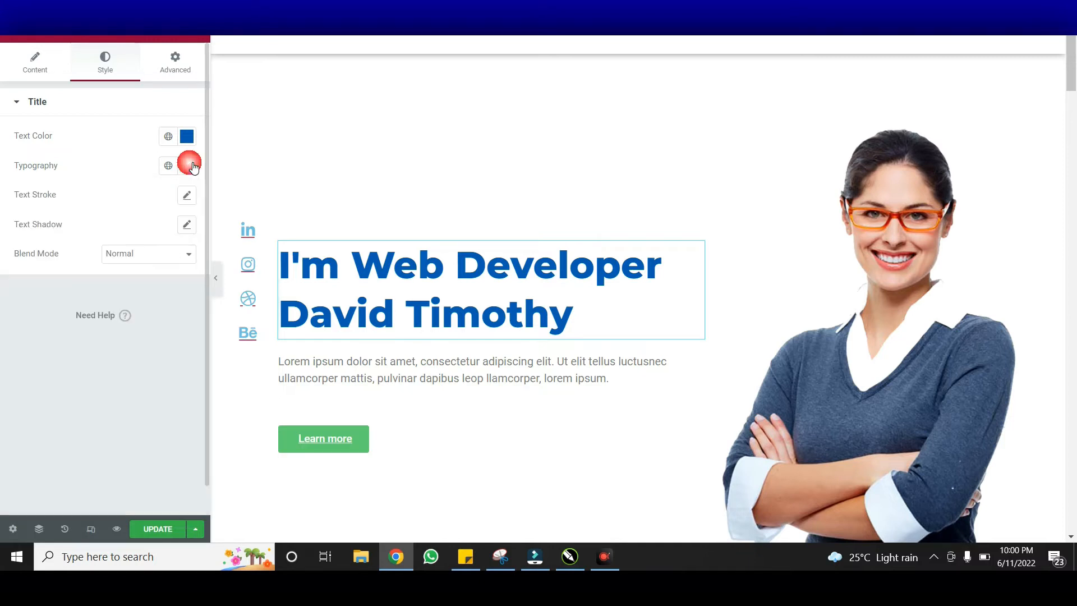
click(386, 366)
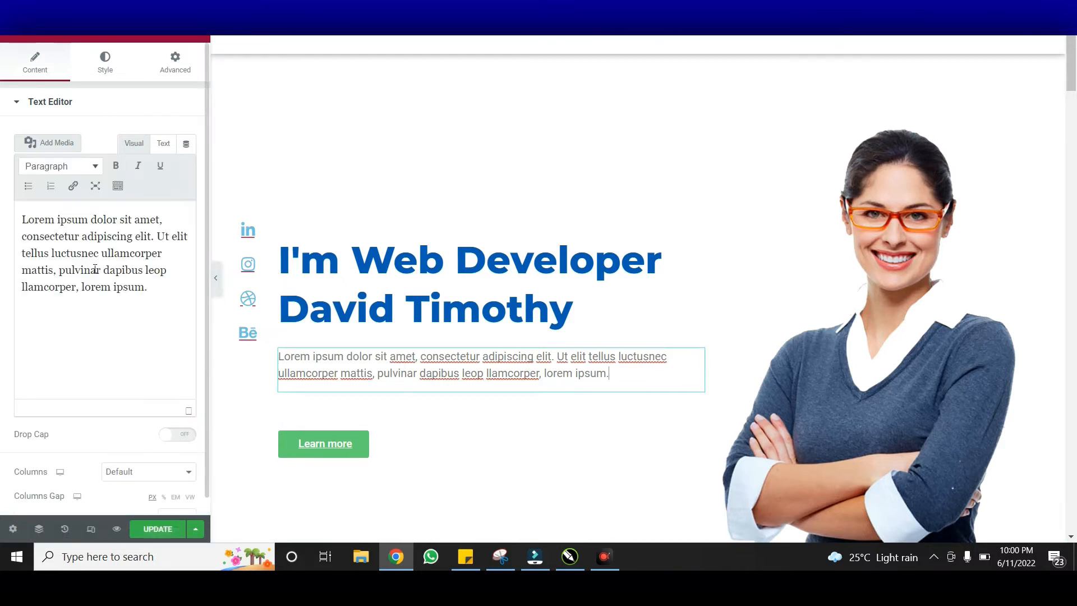
Set the intro paragraph's font family to Montserrat
click(170, 291)
drag(169, 294, 39, 241)
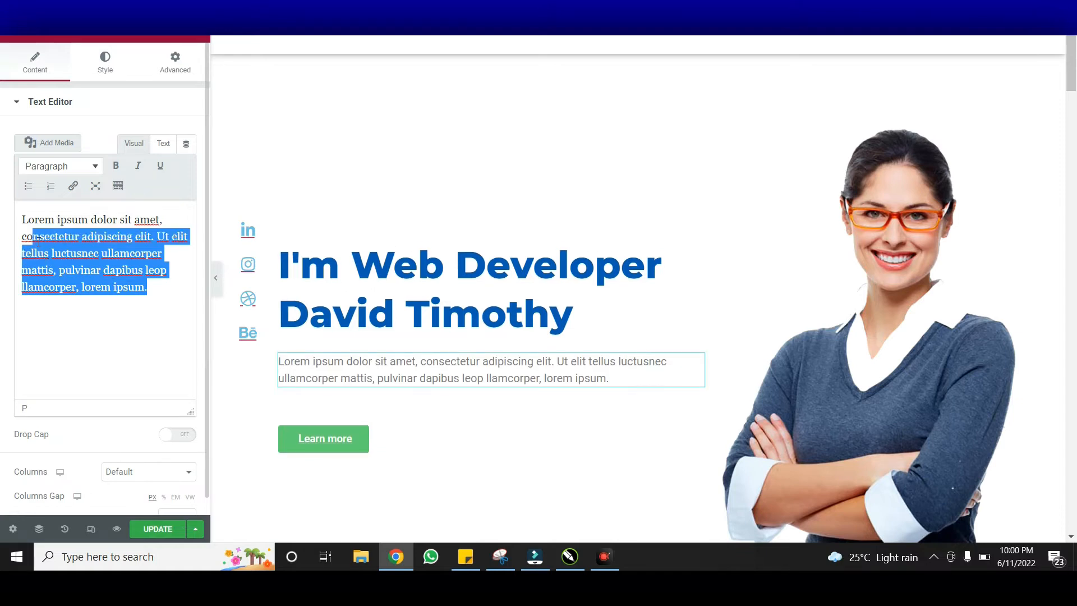
click(109, 269)
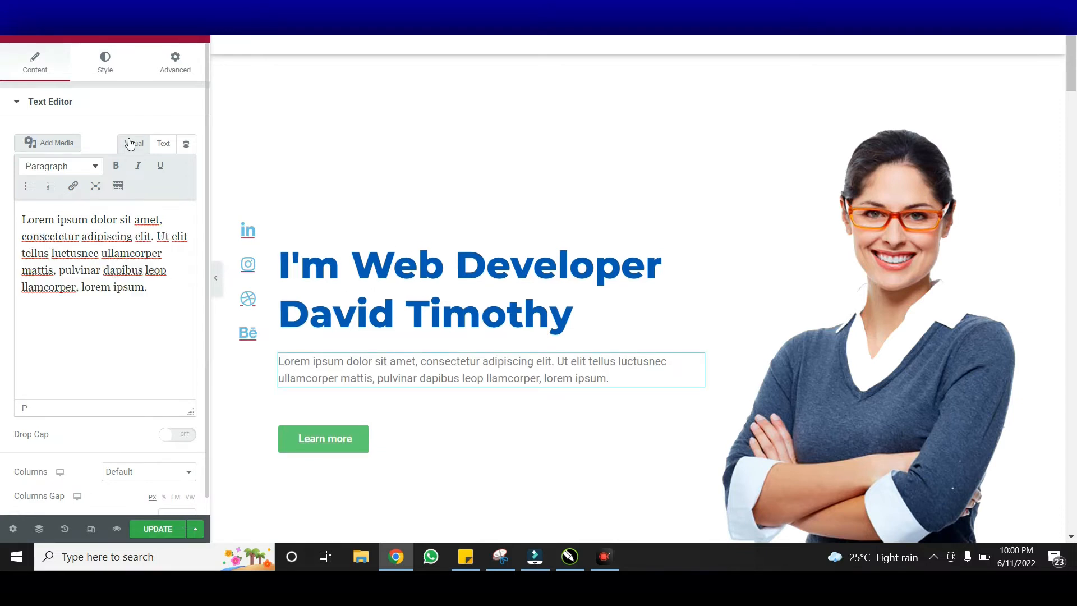
click(108, 65)
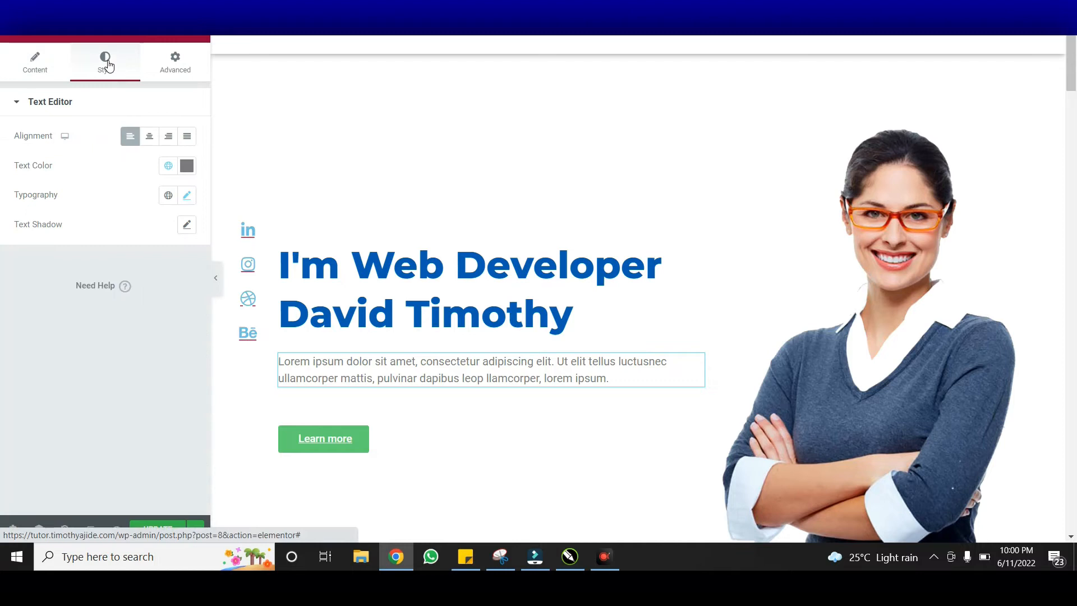
click(188, 198)
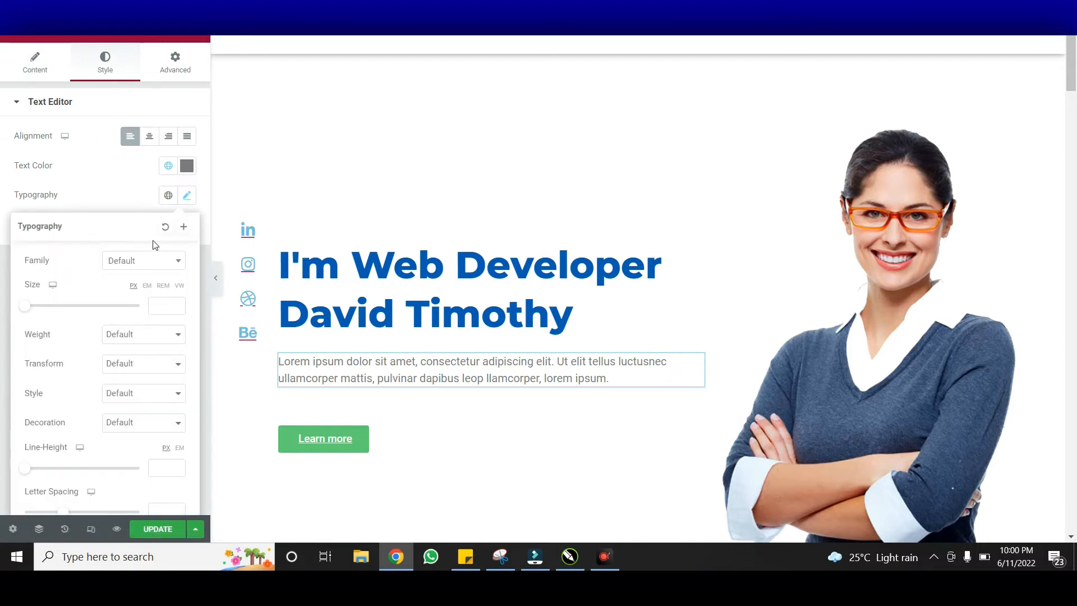
click(140, 266)
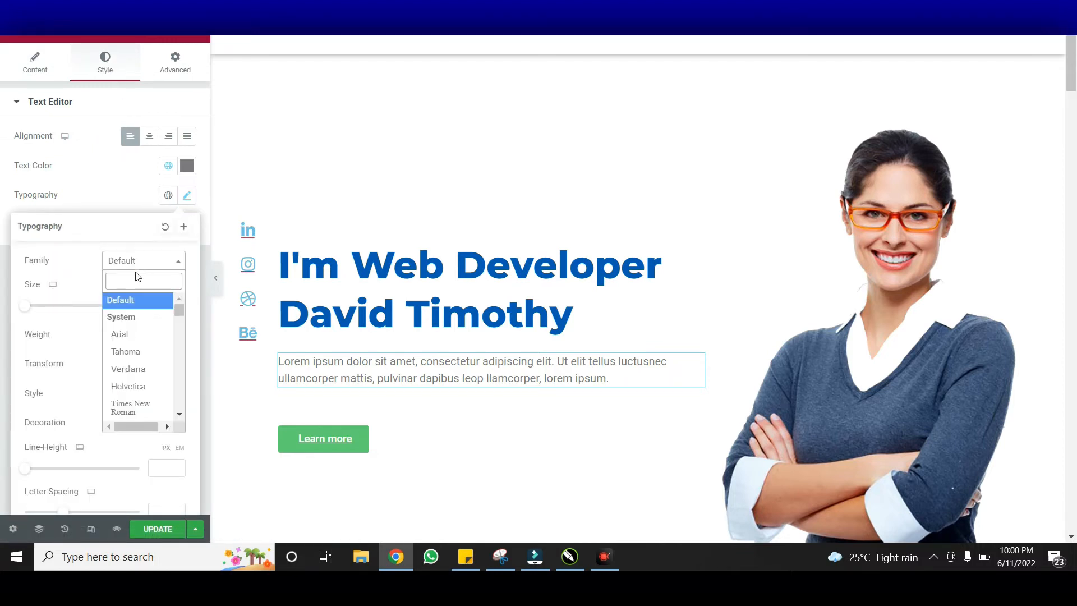
click(136, 277)
text(mo)
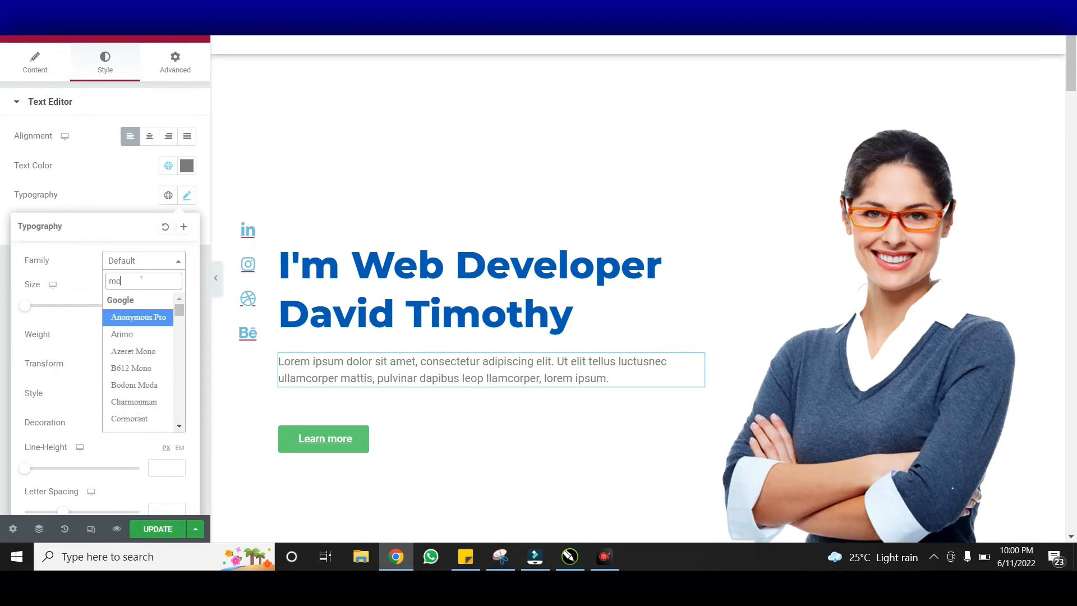
text(ntse)
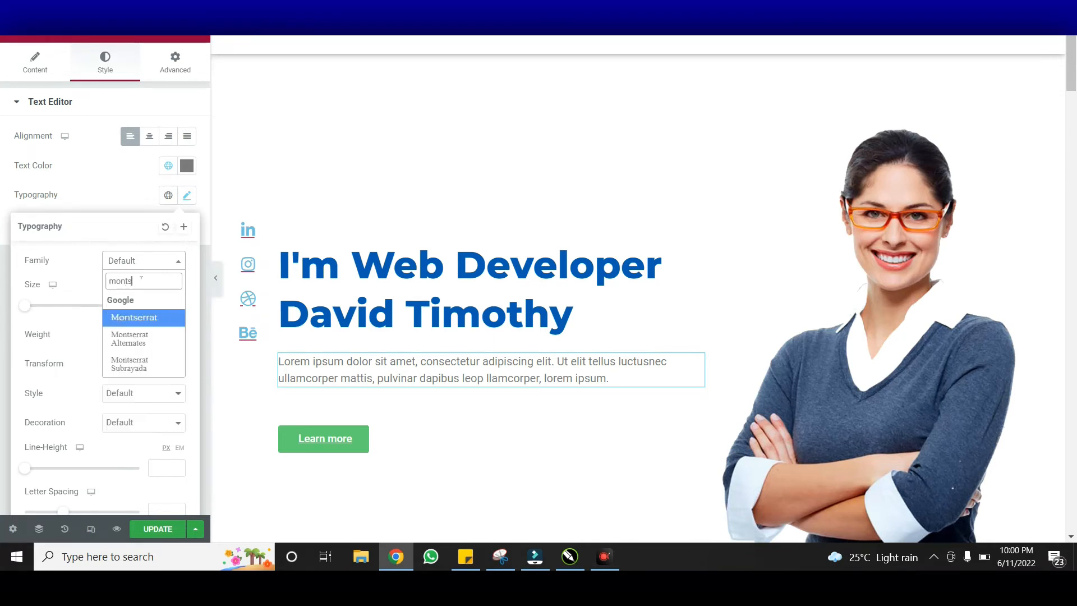
click(141, 318)
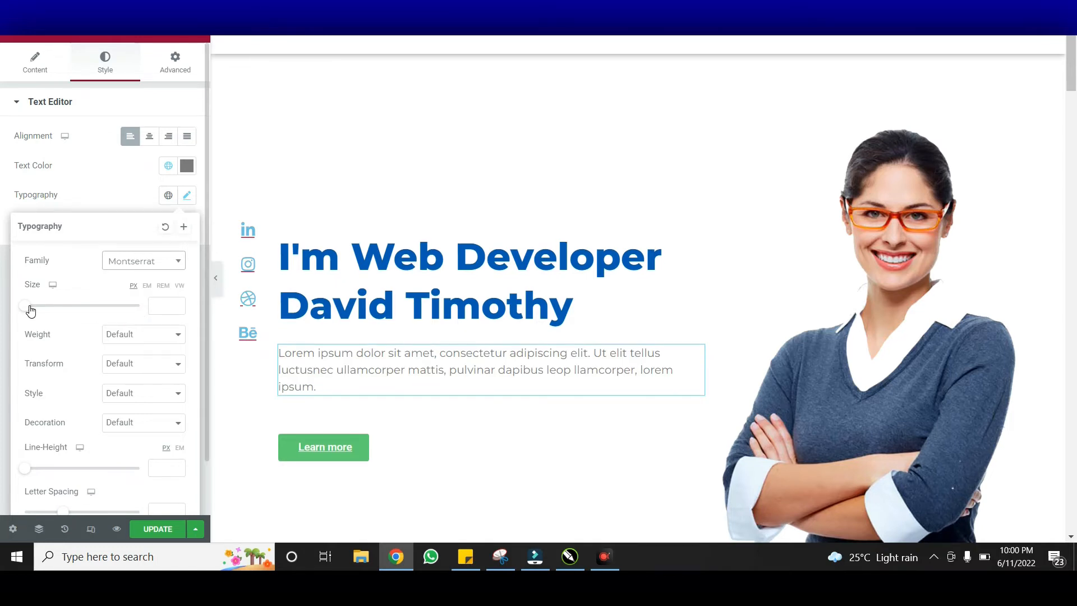
Set the paragraph size to 17 px and its text colour to black #000000
drag(29, 308, 43, 313)
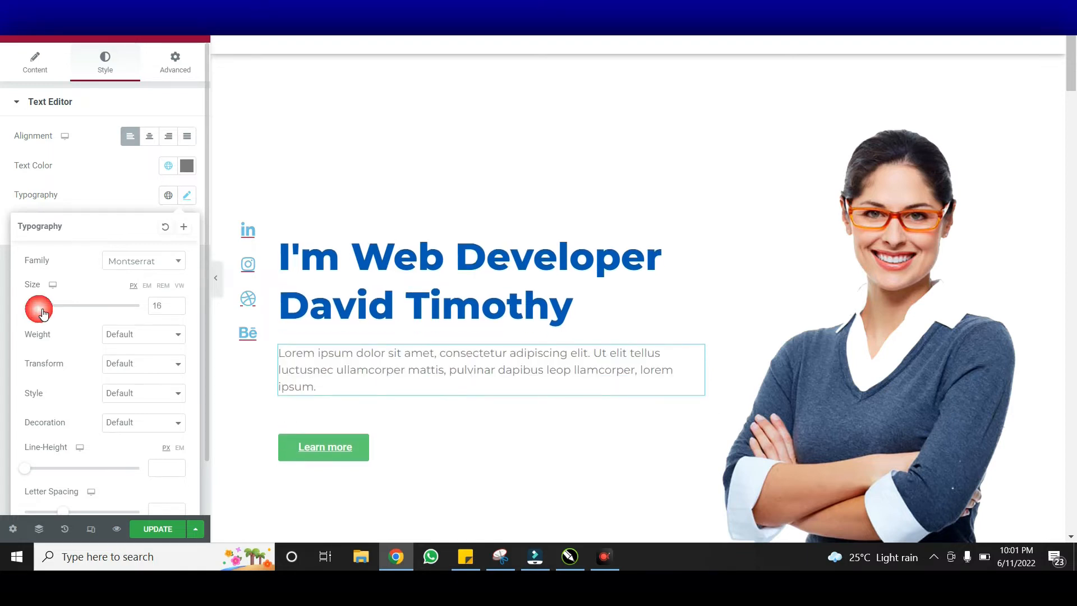
click(177, 303)
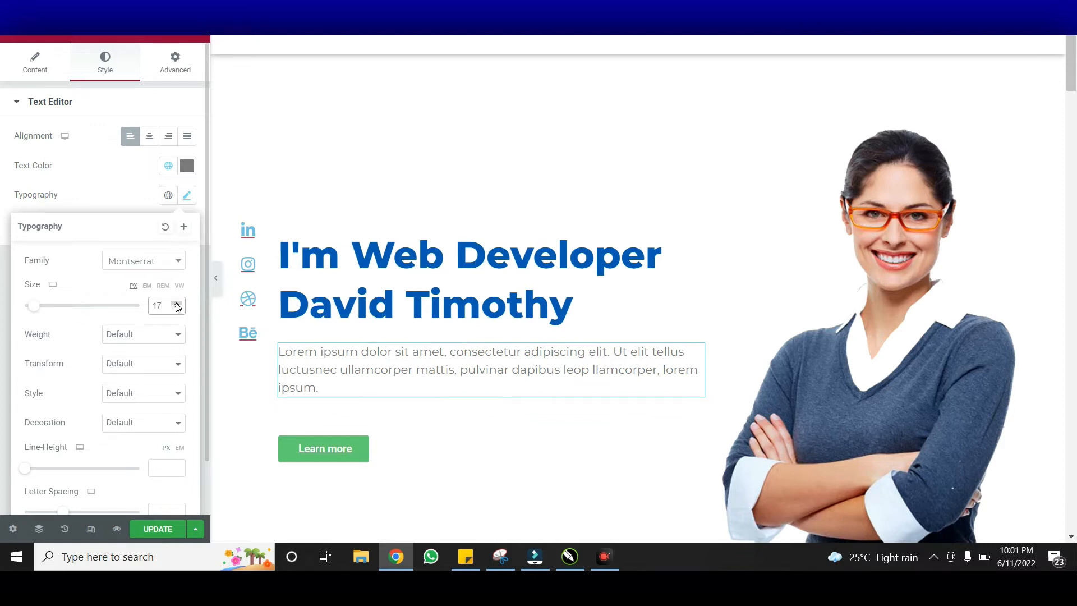
click(188, 169)
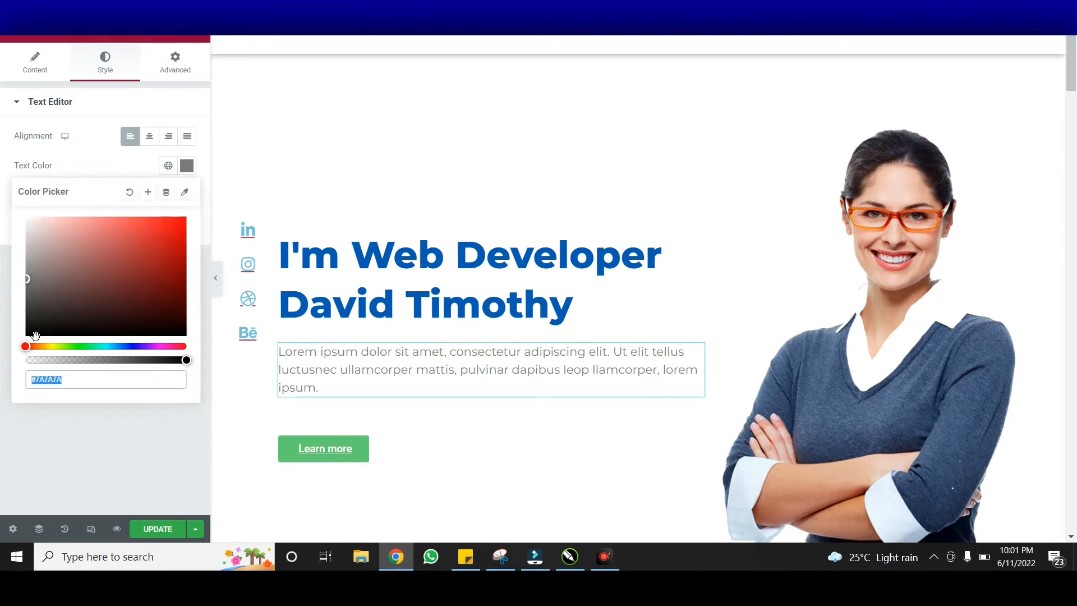
drag(36, 332, 24, 340)
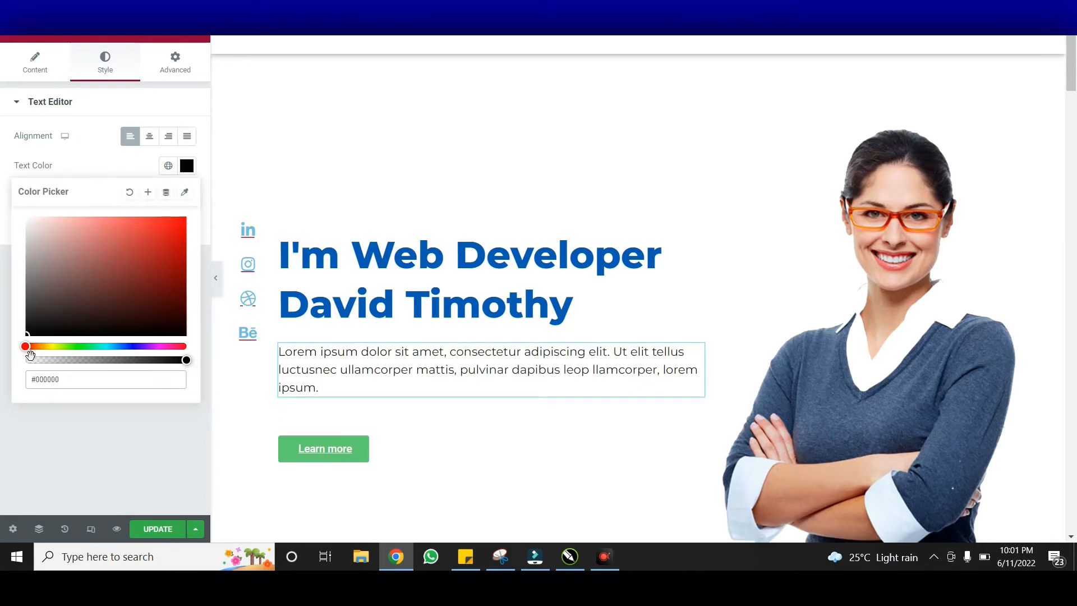
click(69, 452)
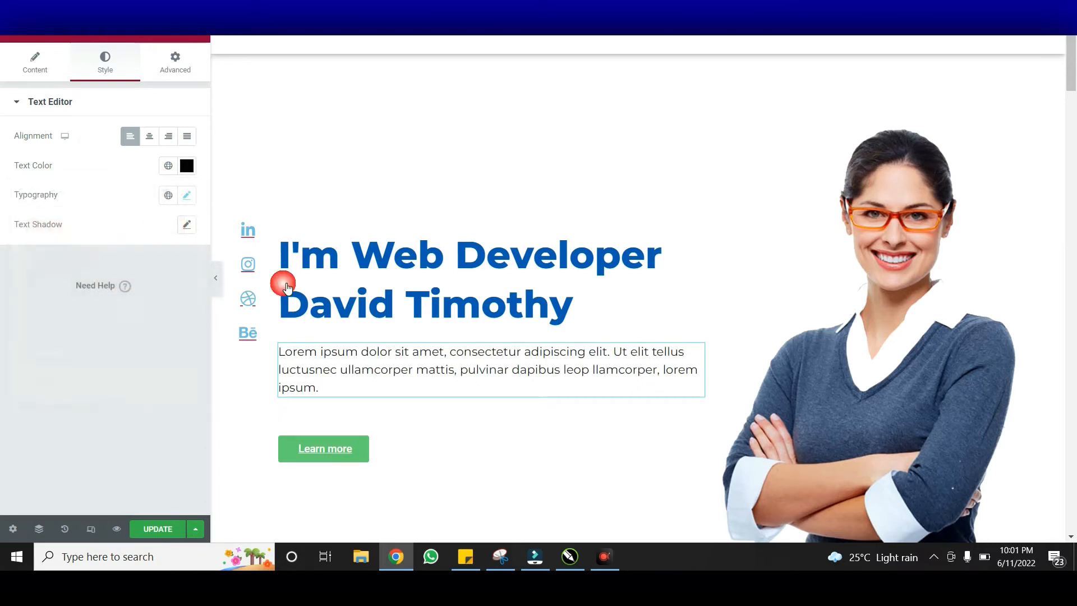
Darken the heading's Title Text Color to #024284 and copy the hex code
click(262, 213)
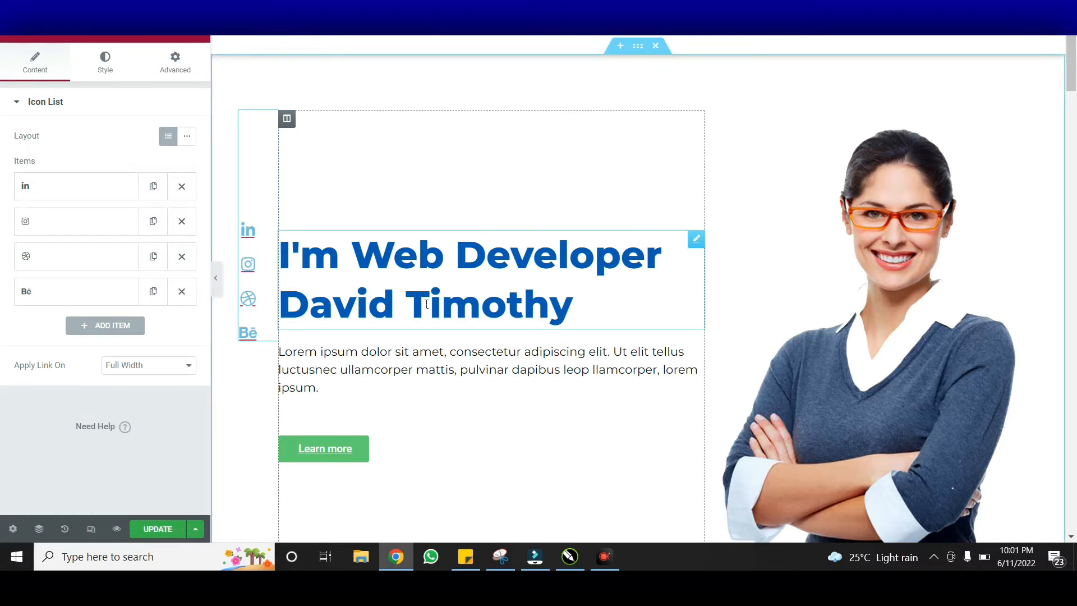
click(463, 303)
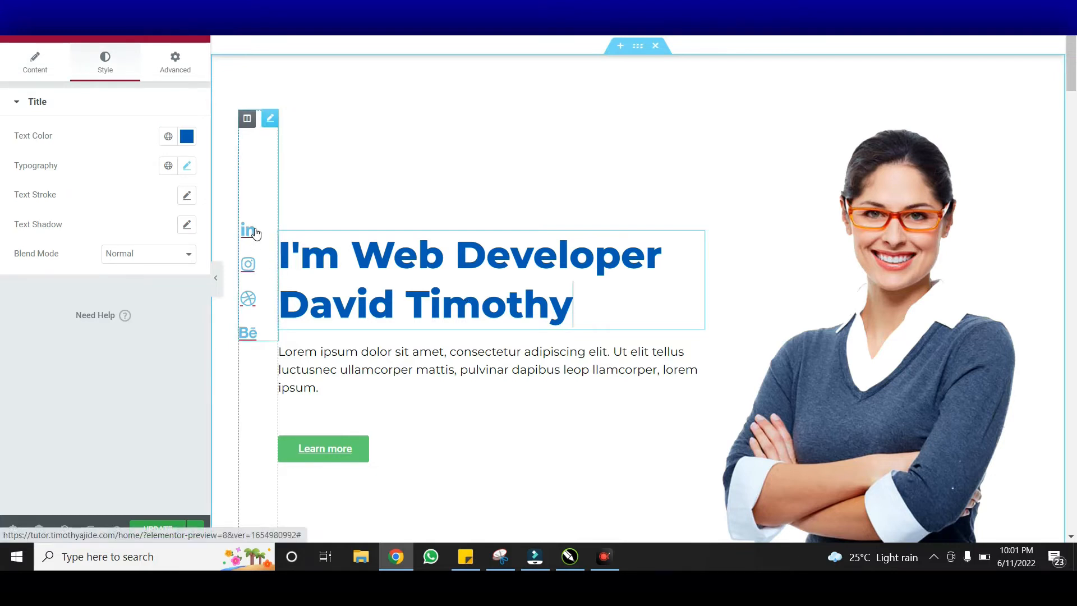
click(189, 142)
drag(187, 228, 192, 252)
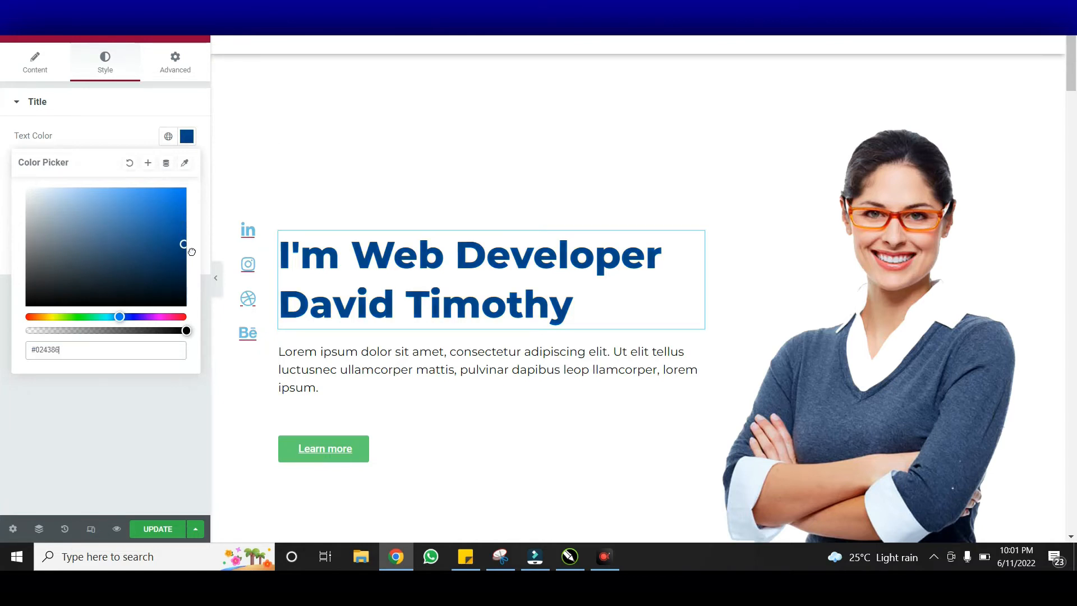
click(84, 352)
key(ctrl+a)
key(ctrl+c)
click(80, 402)
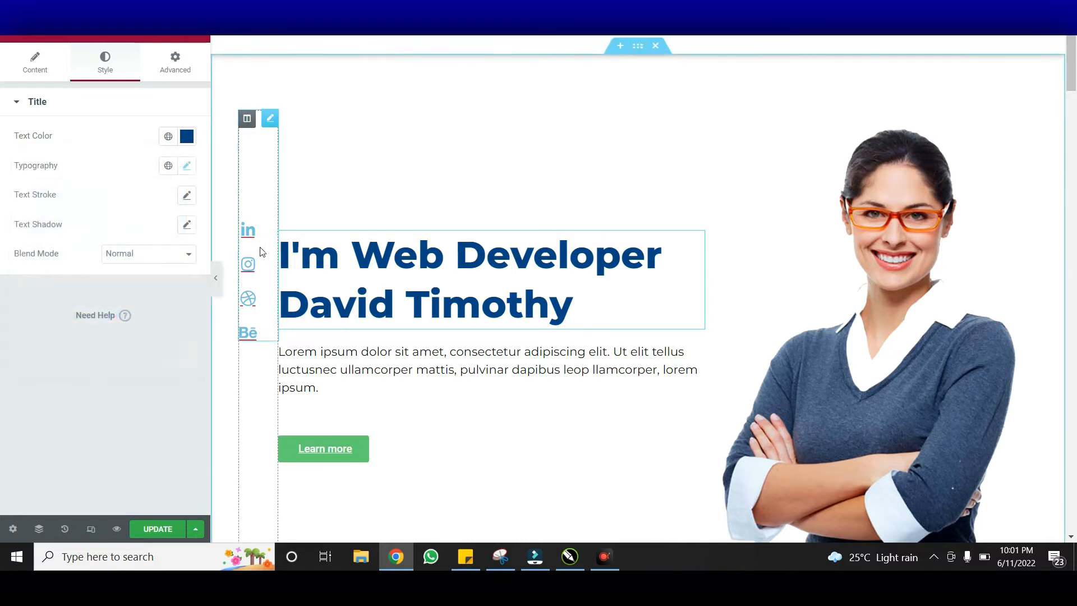
Paste #024284 as the social Icon List's icon colour under Style > Icon
click(257, 269)
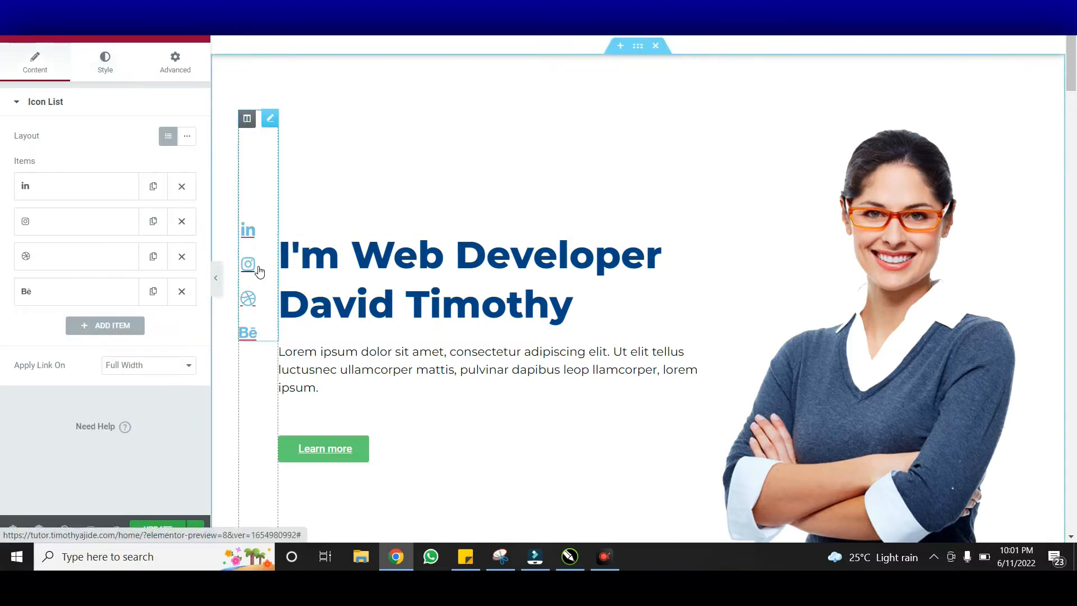
click(109, 65)
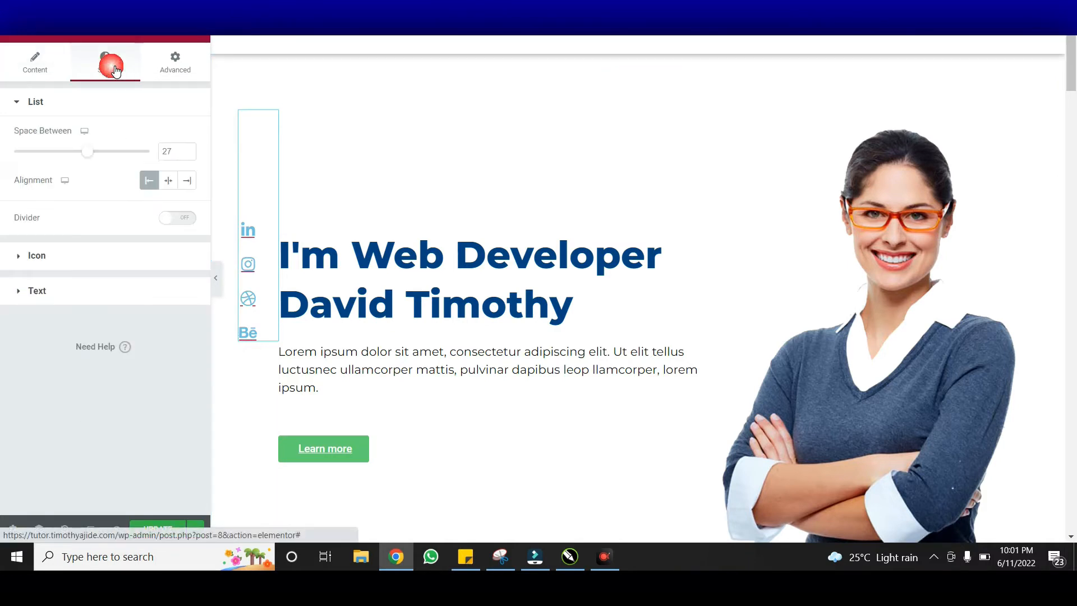
click(95, 259)
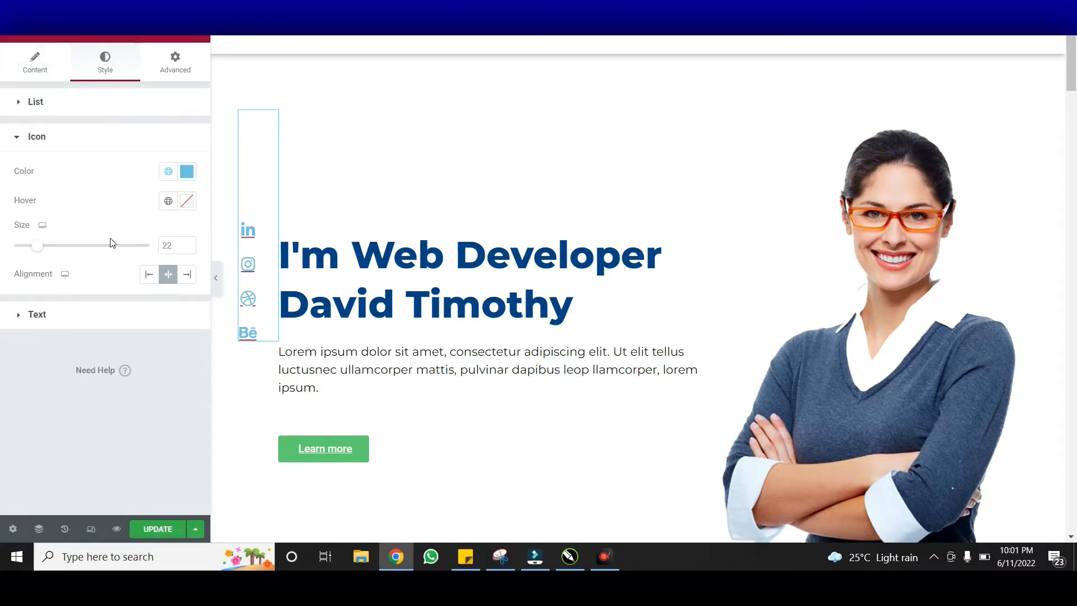
click(187, 171)
key(ctrl+v)
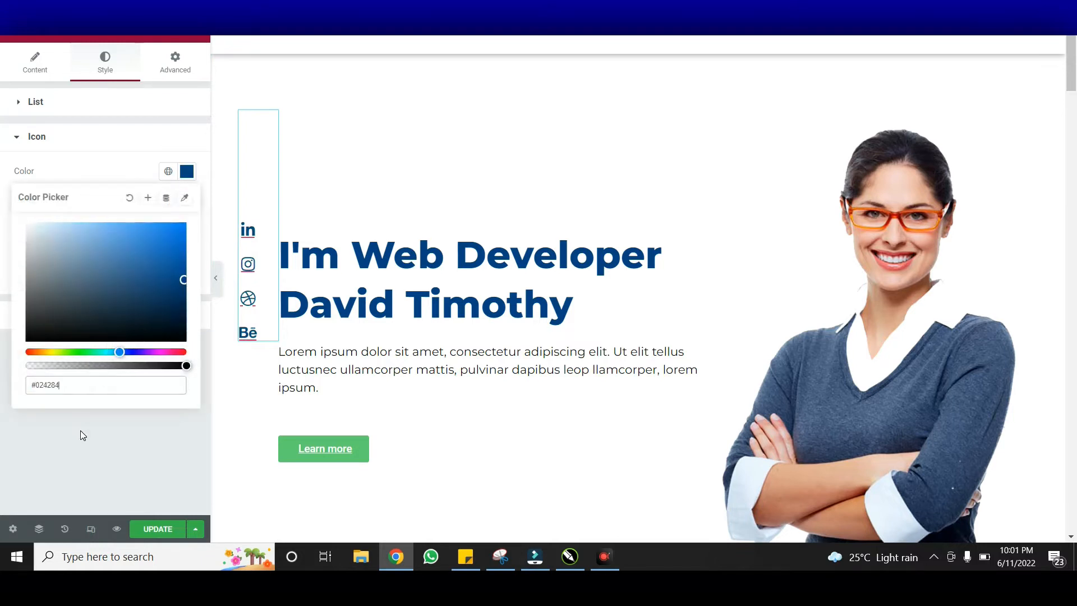
click(187, 172)
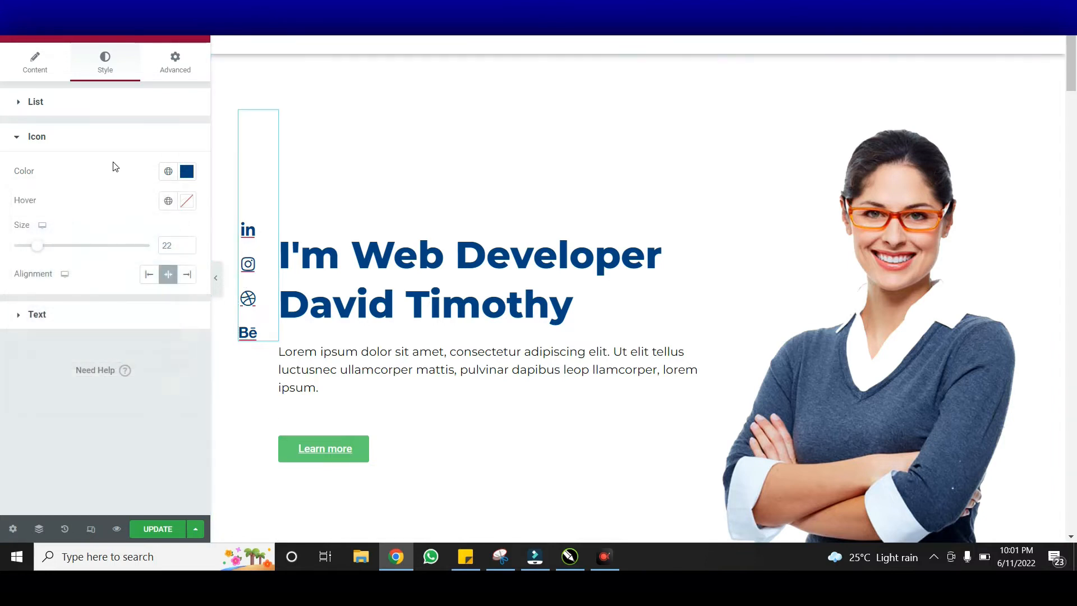
click(35, 63)
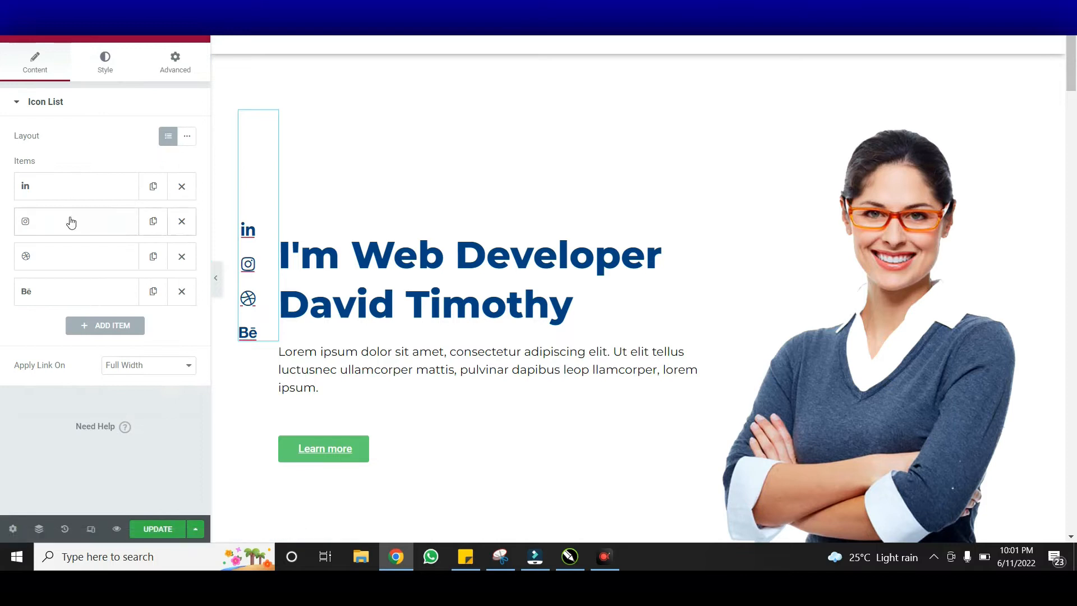
Delete the Bē item, swap Dribbble for the Twitter square icon, and duplicate LinkedIn
click(190, 292)
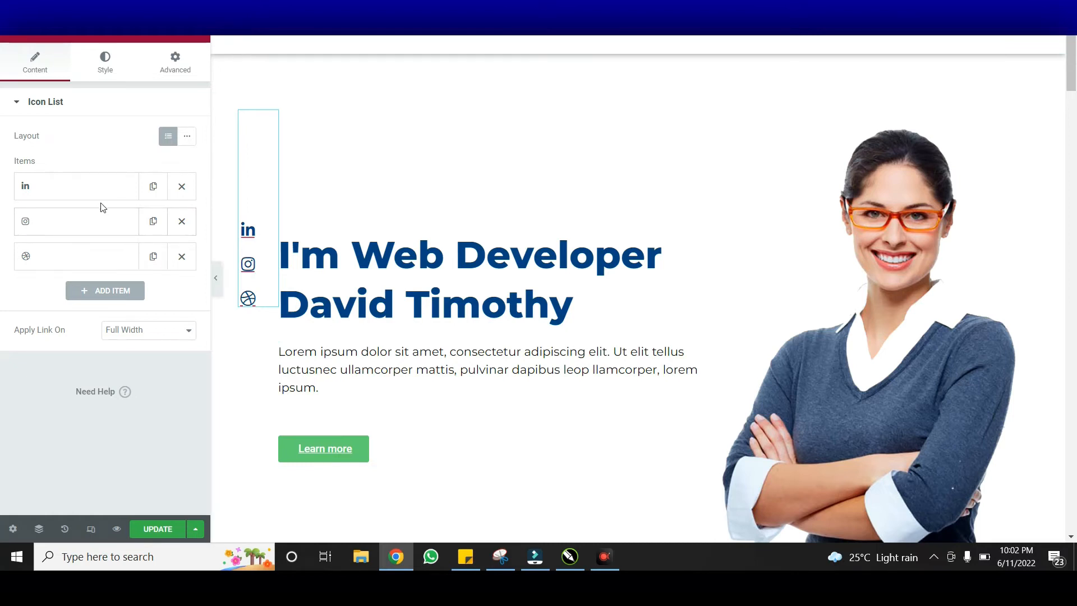
click(113, 257)
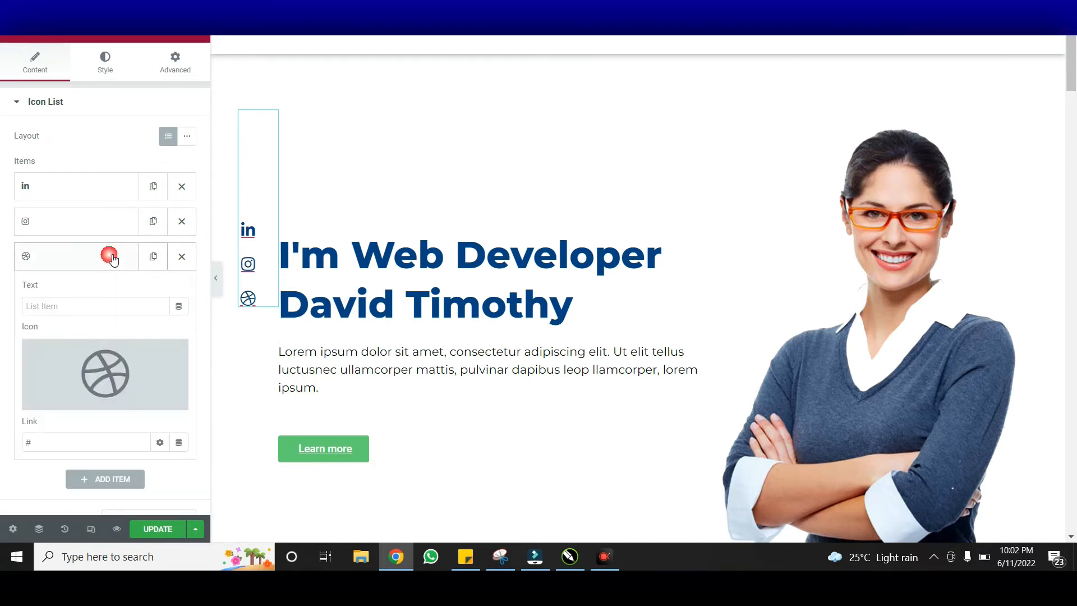
click(116, 367)
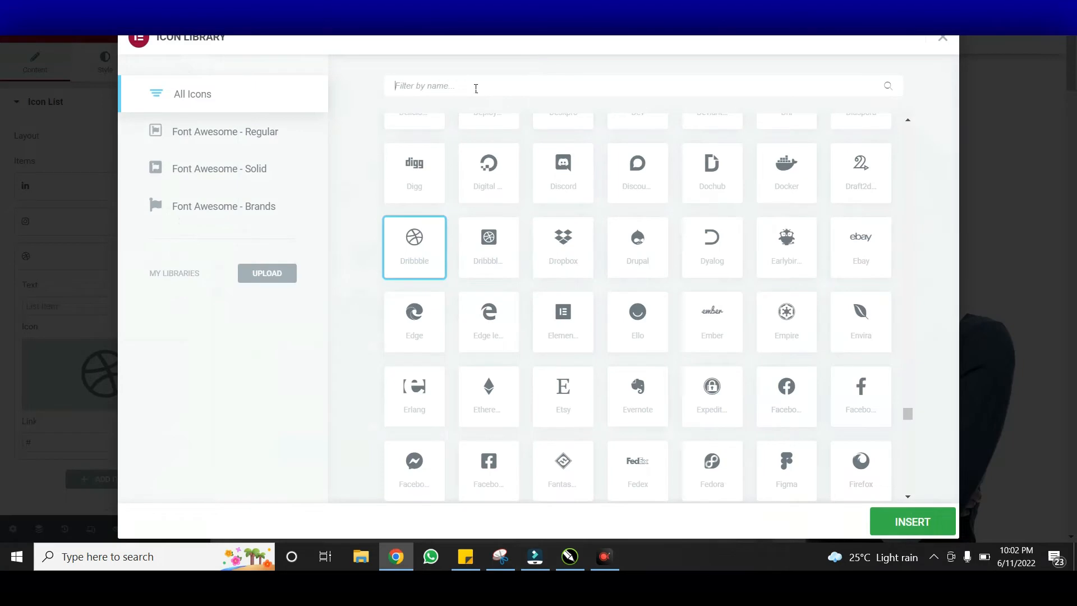
text(twit)
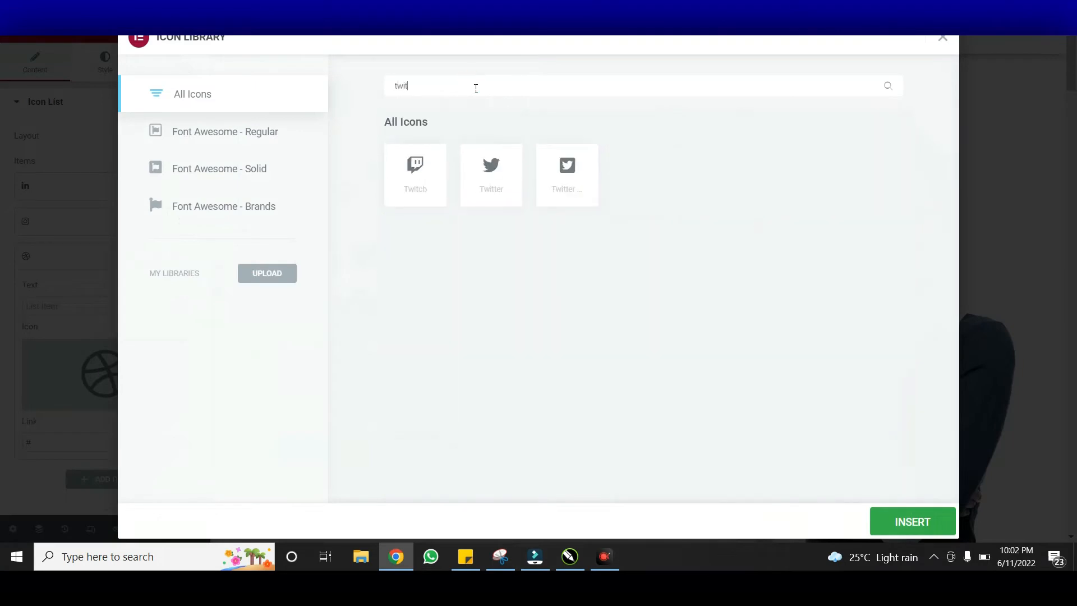
click(567, 168)
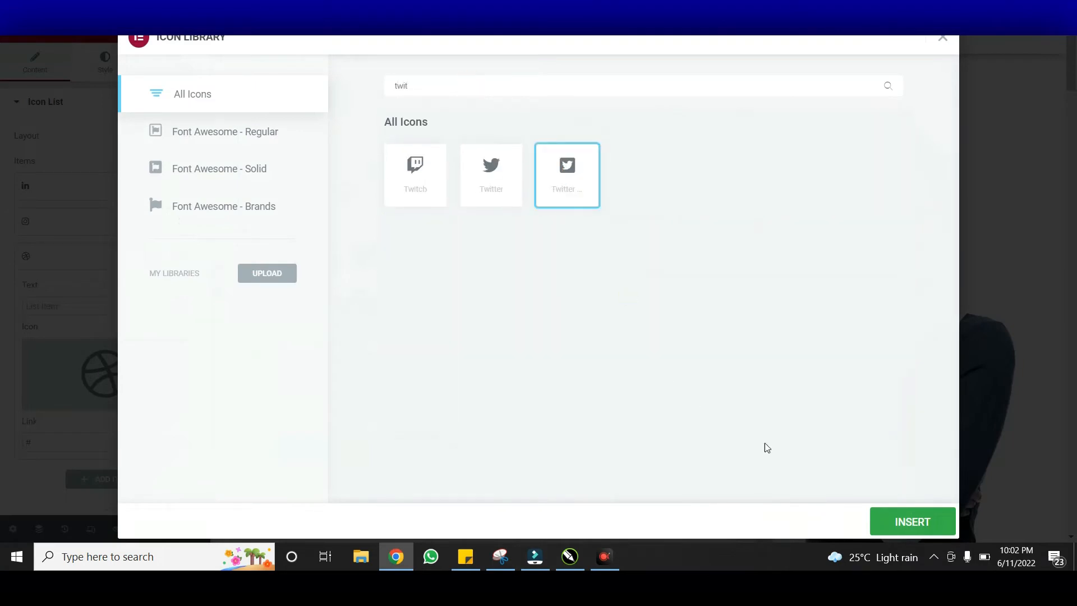
click(897, 512)
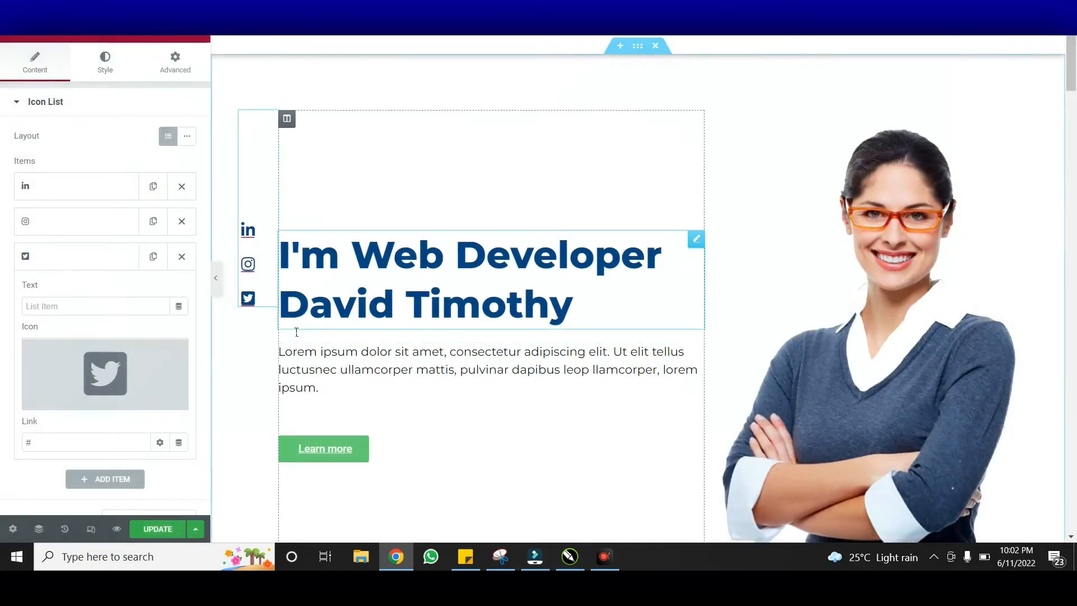
click(78, 262)
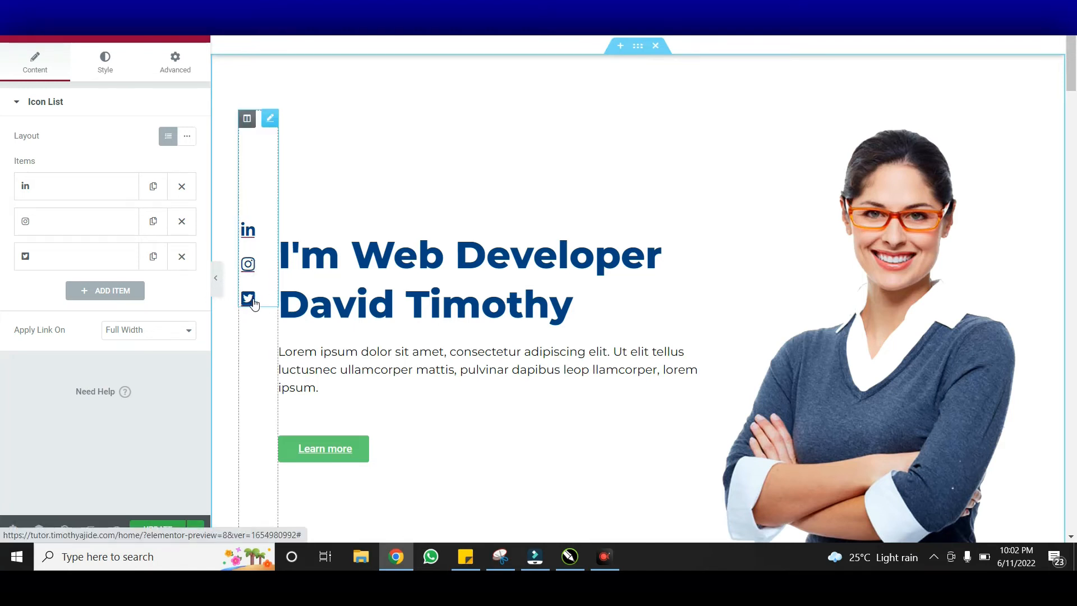
click(153, 189)
Drag the icon list items so Instagram and Twitter follow the first LinkedIn entry
drag(106, 219, 107, 187)
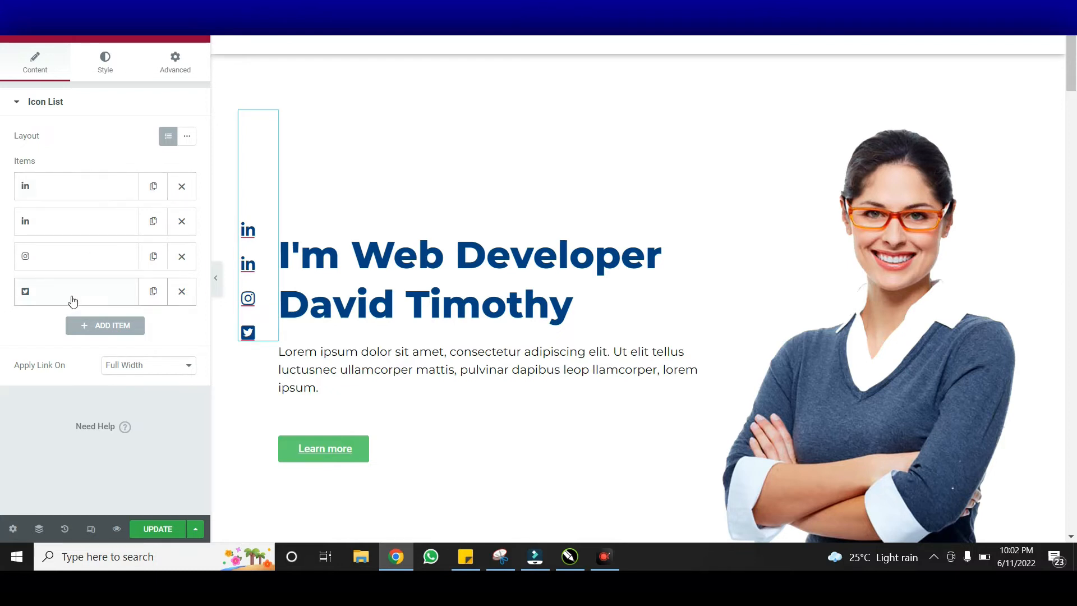
drag(75, 298, 72, 226)
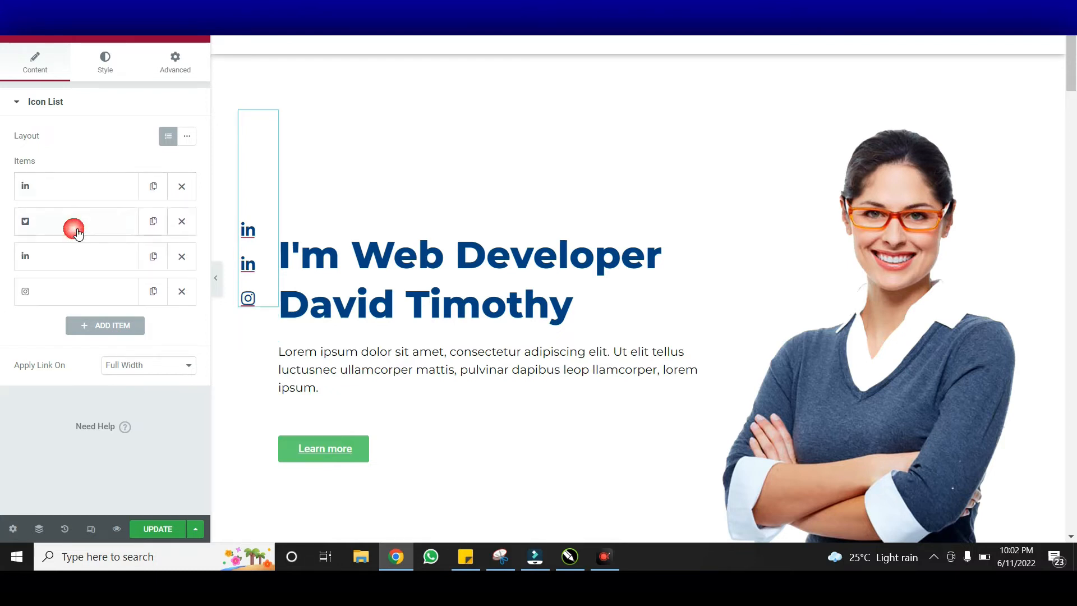
drag(69, 302, 75, 222)
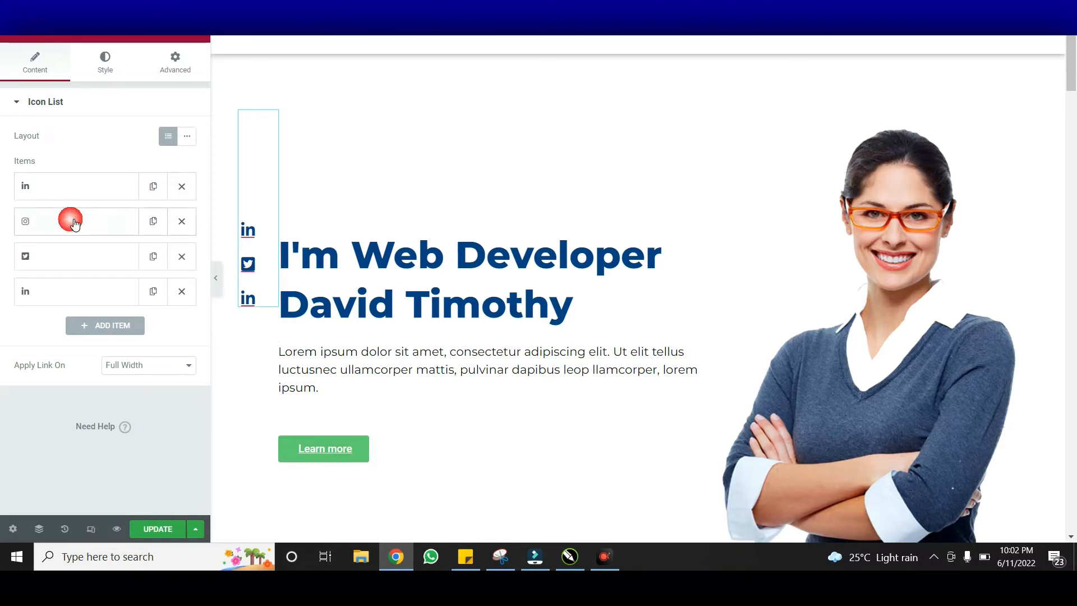
Replace the first LinkedIn item's icon with the round Facebook icon from the Icon Library
click(79, 185)
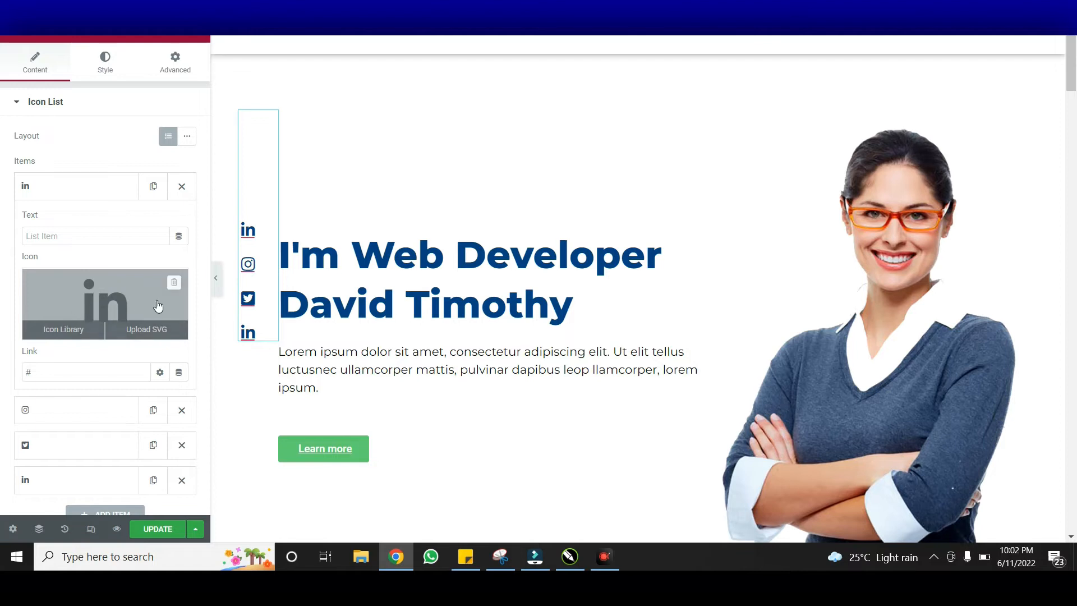
click(87, 301)
click(436, 92)
text(face)
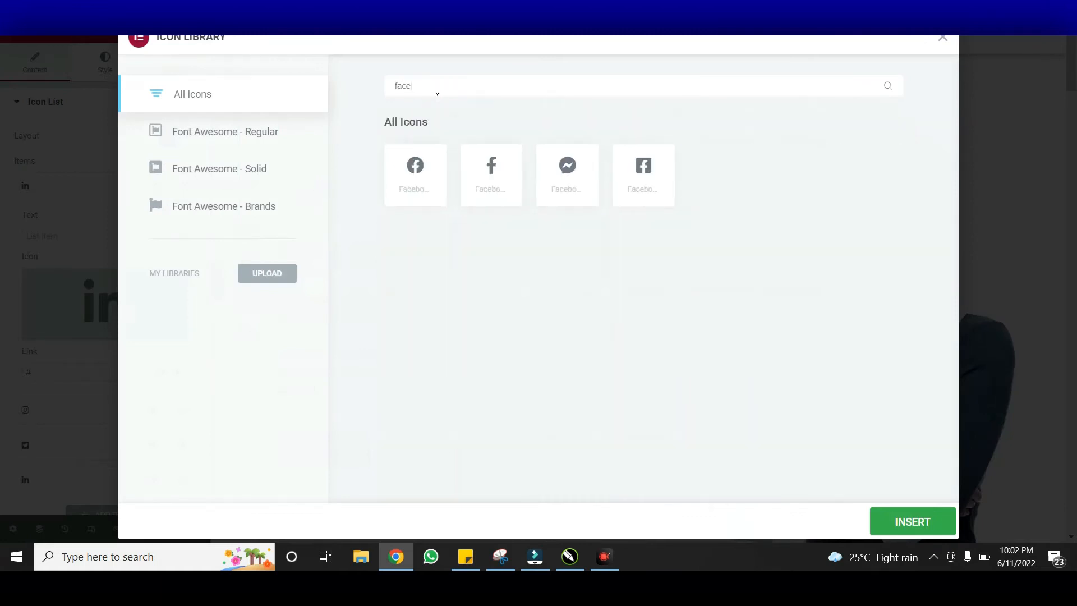
click(415, 168)
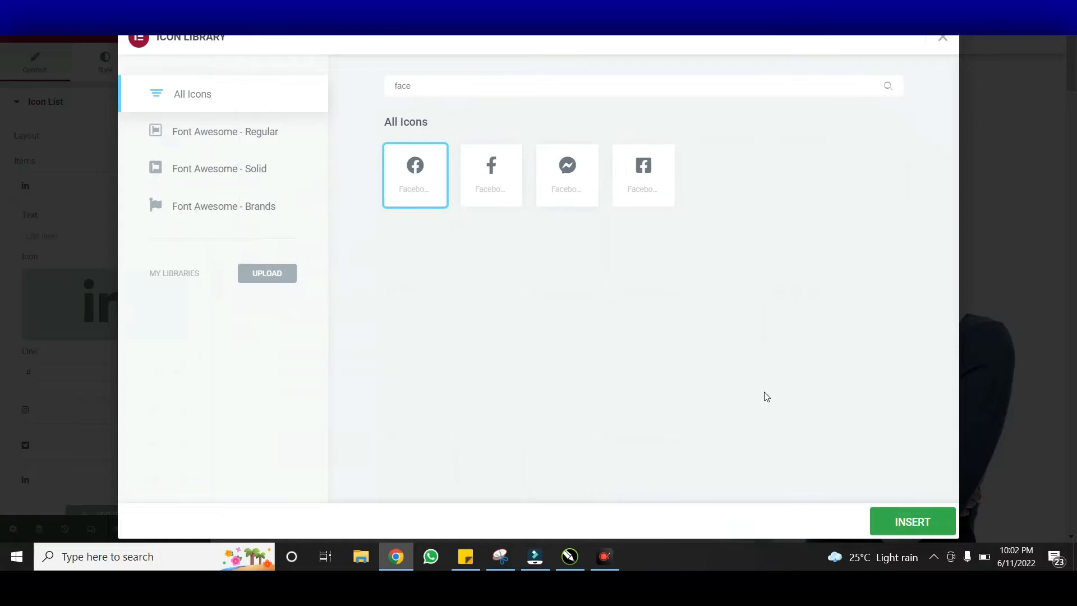
click(923, 521)
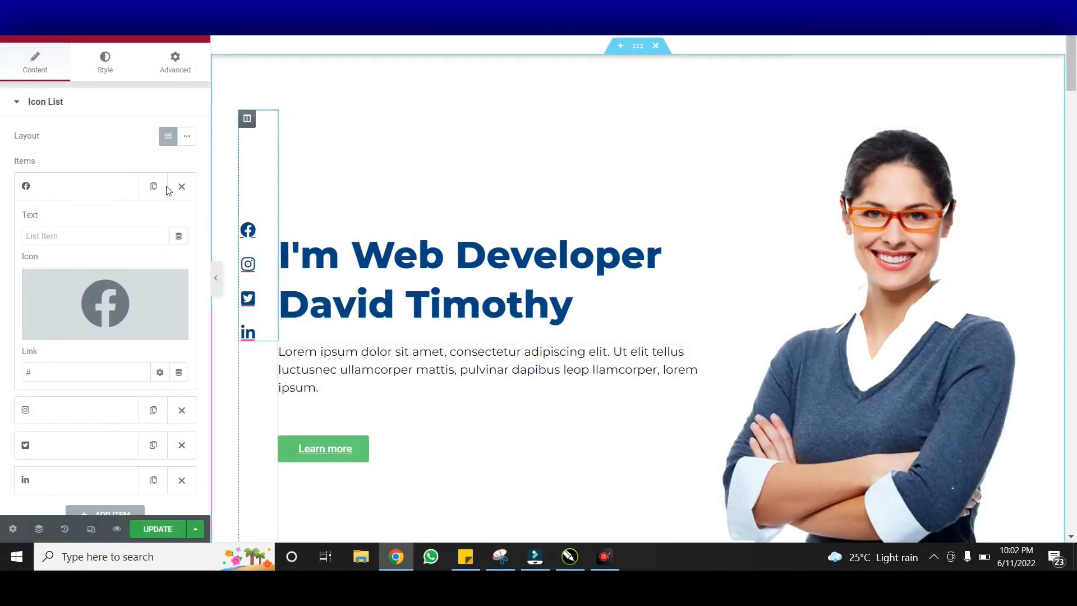
click(86, 195)
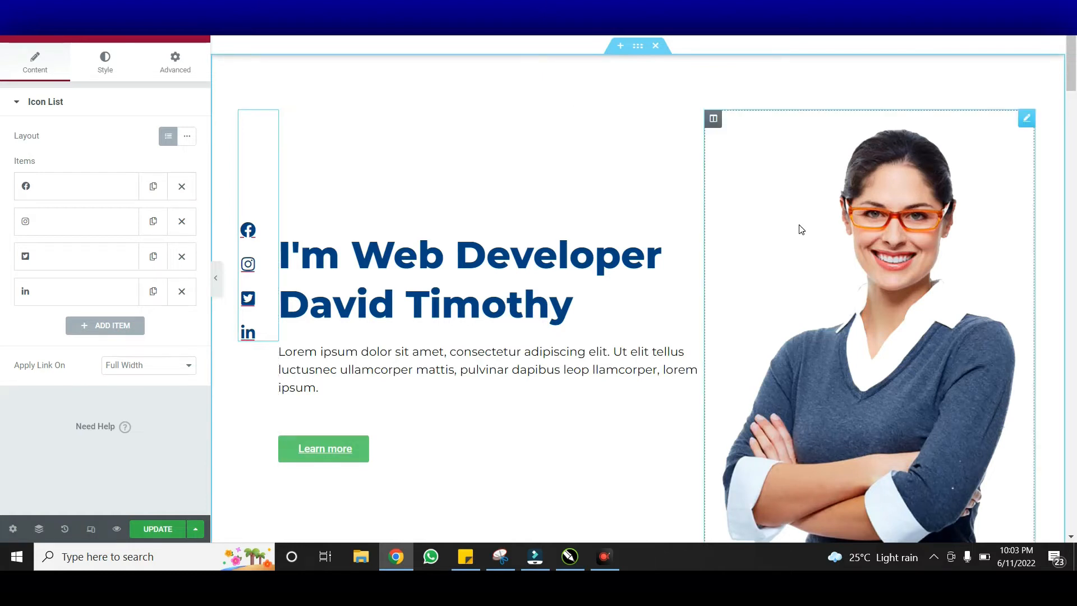
Select the hero portrait image widget to show its Image settings
click(912, 321)
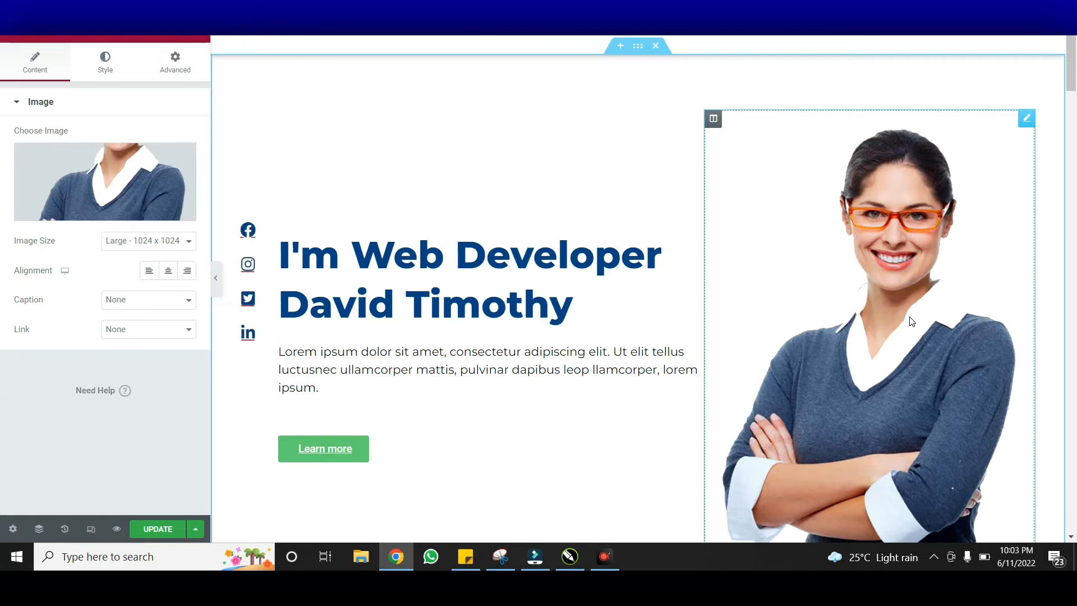
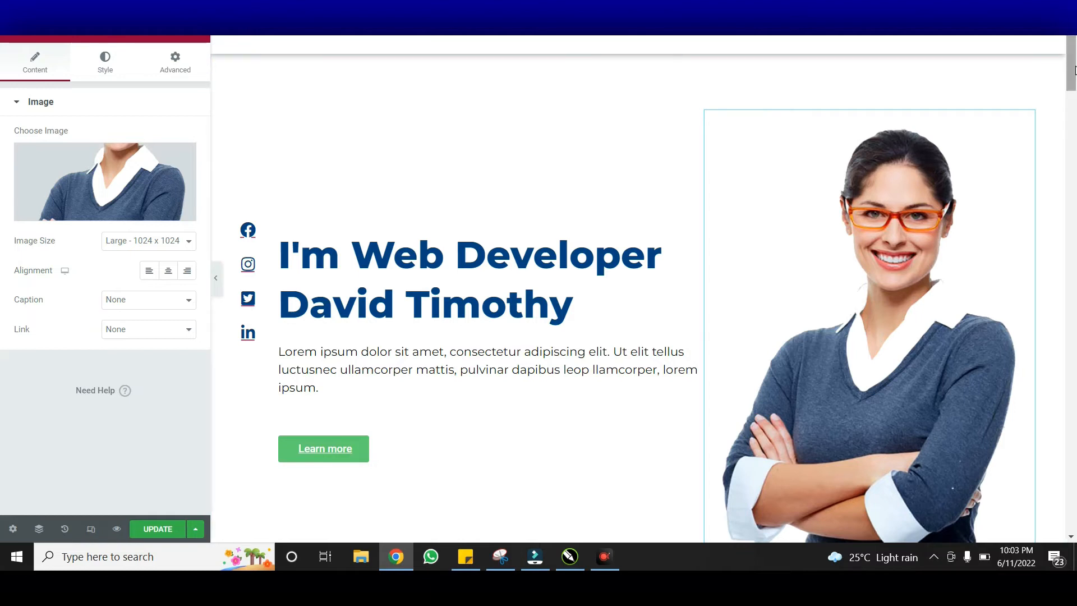
Set the Learn more button's colour to pure red #FF0000
drag(1074, 67, 1072, 72)
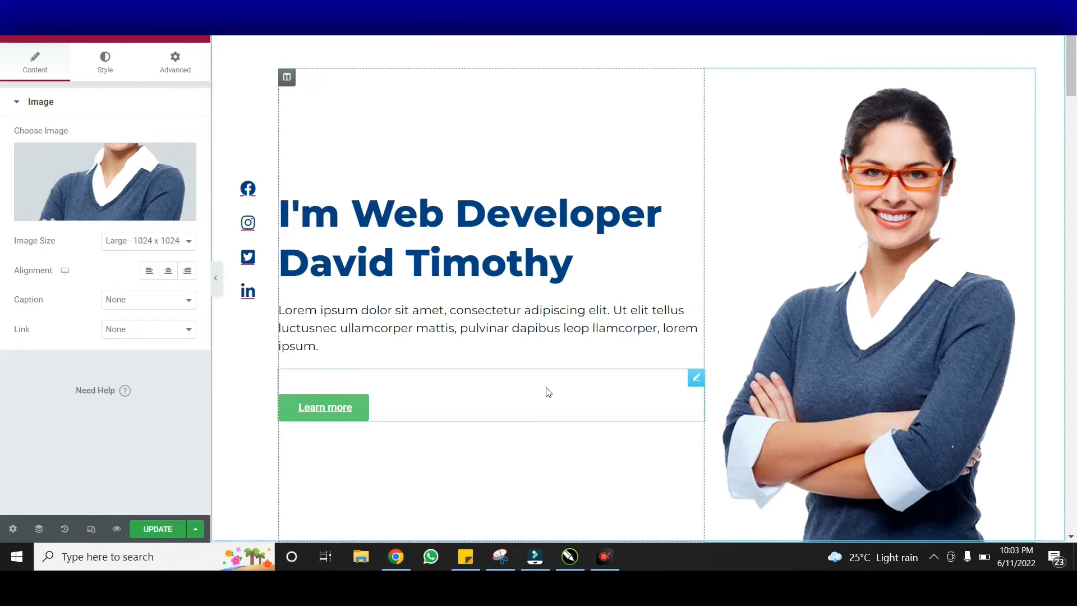
click(416, 409)
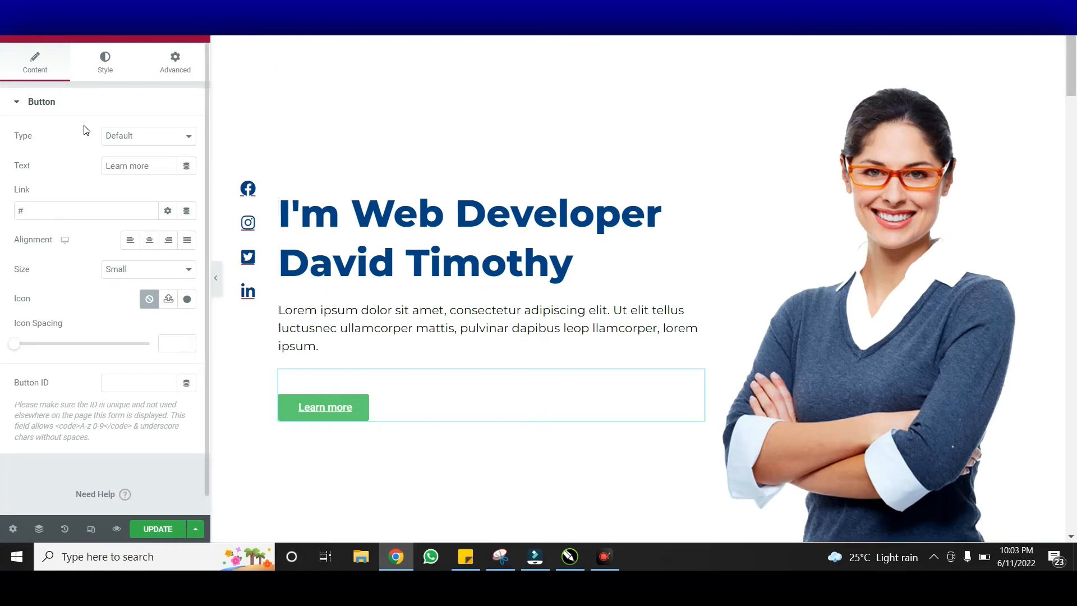
click(103, 65)
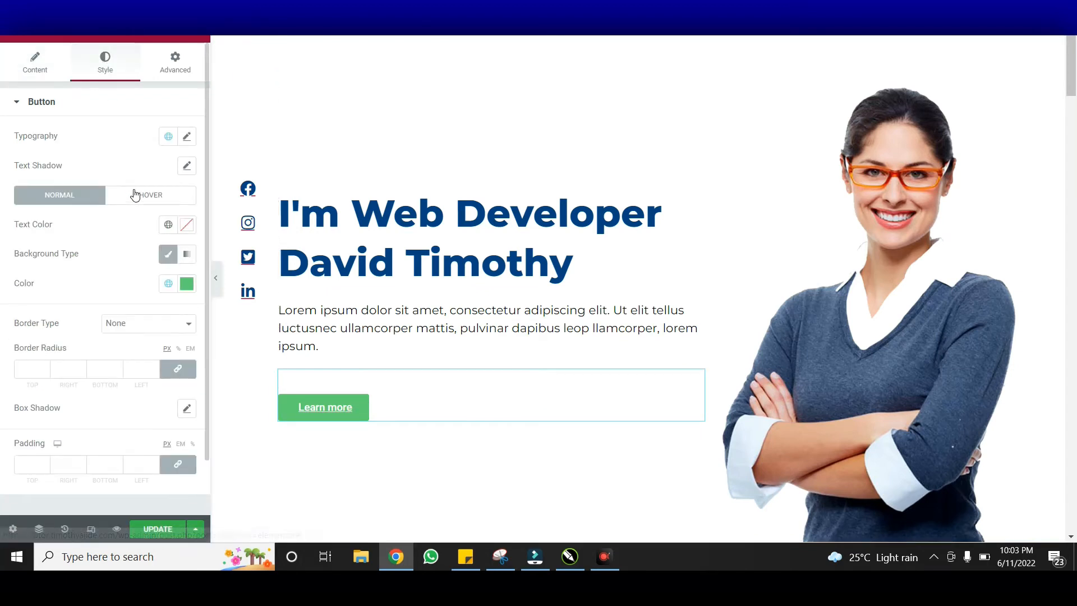
click(188, 285)
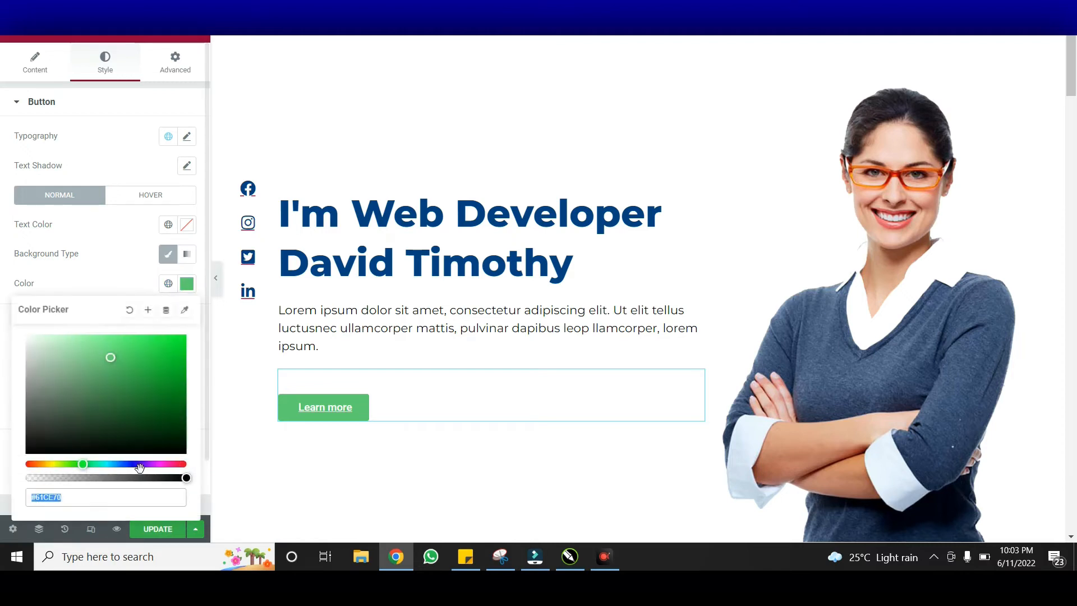
drag(47, 465, 15, 461)
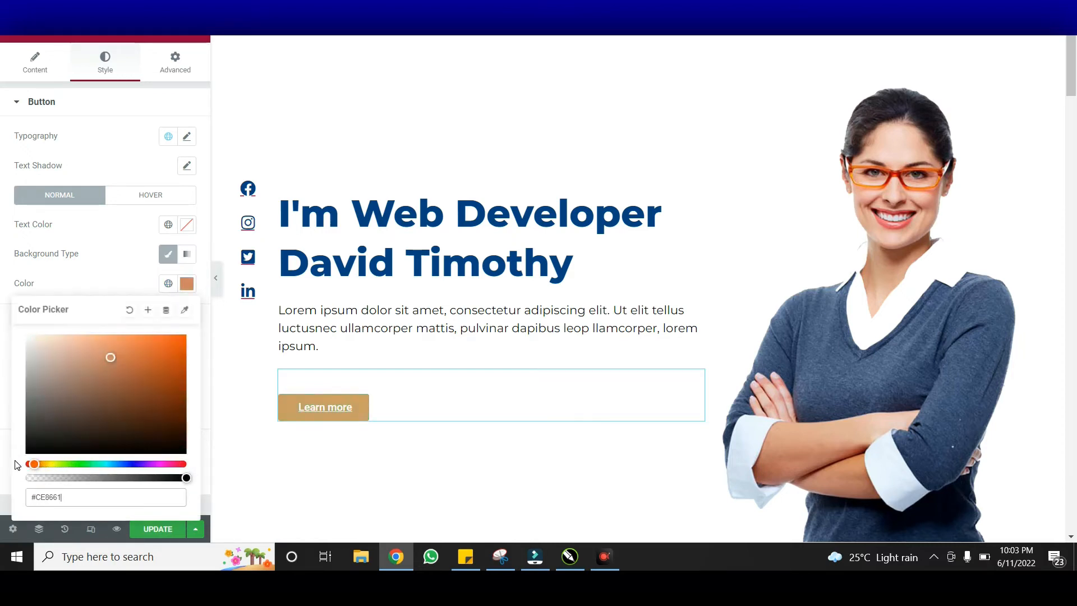
click(112, 361)
mouse_move(118, 368)
mouse_down()
mouse_move(178, 328)
mouse_move(198, 332)
mouse_up()
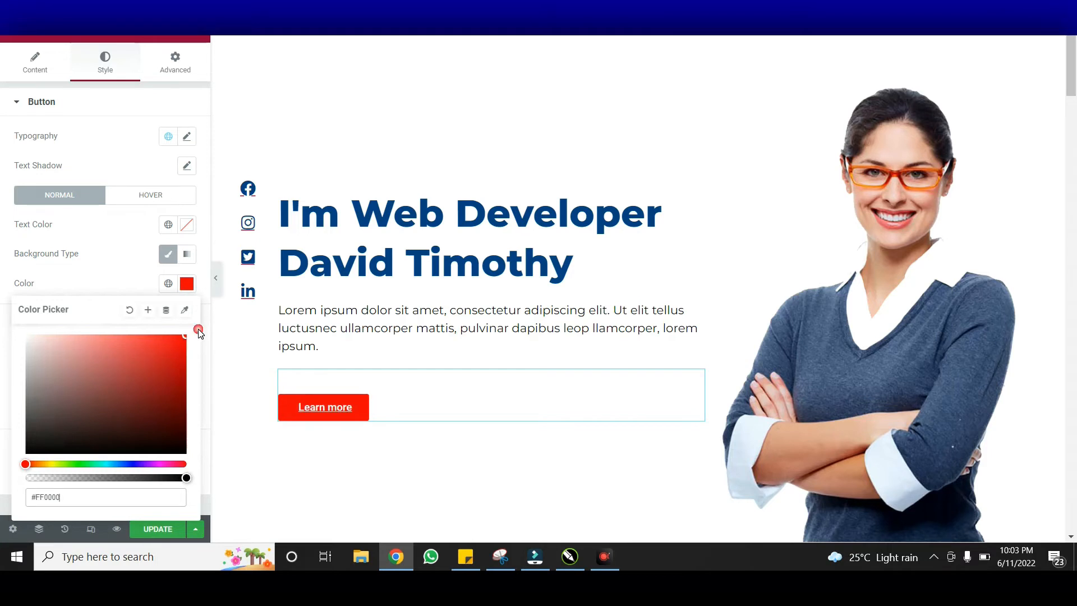
click(187, 283)
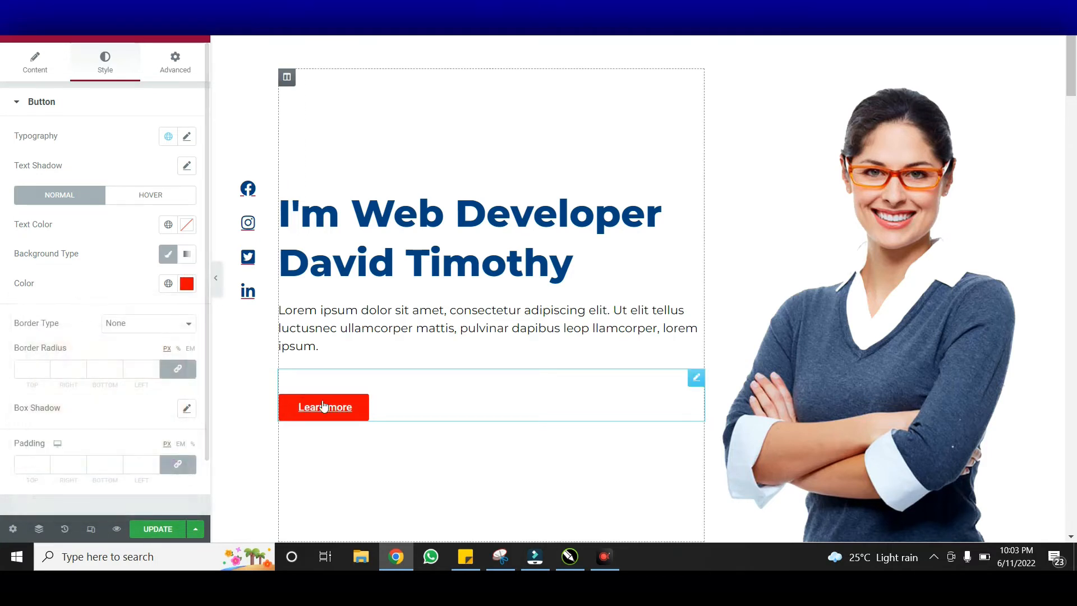
Set the button text typography to Montserrat at 17 px
click(188, 136)
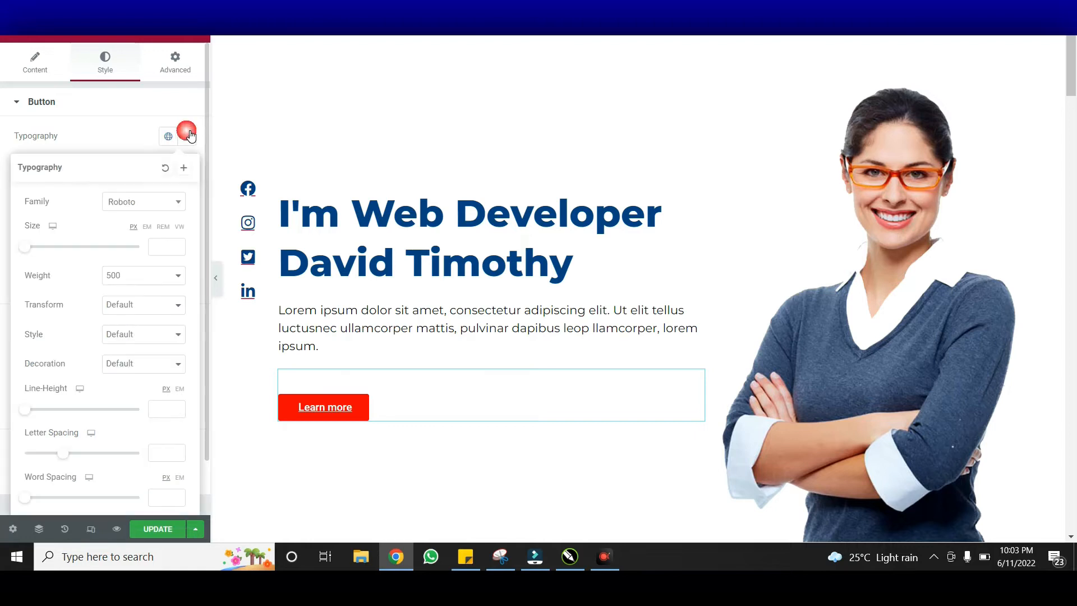
click(135, 201)
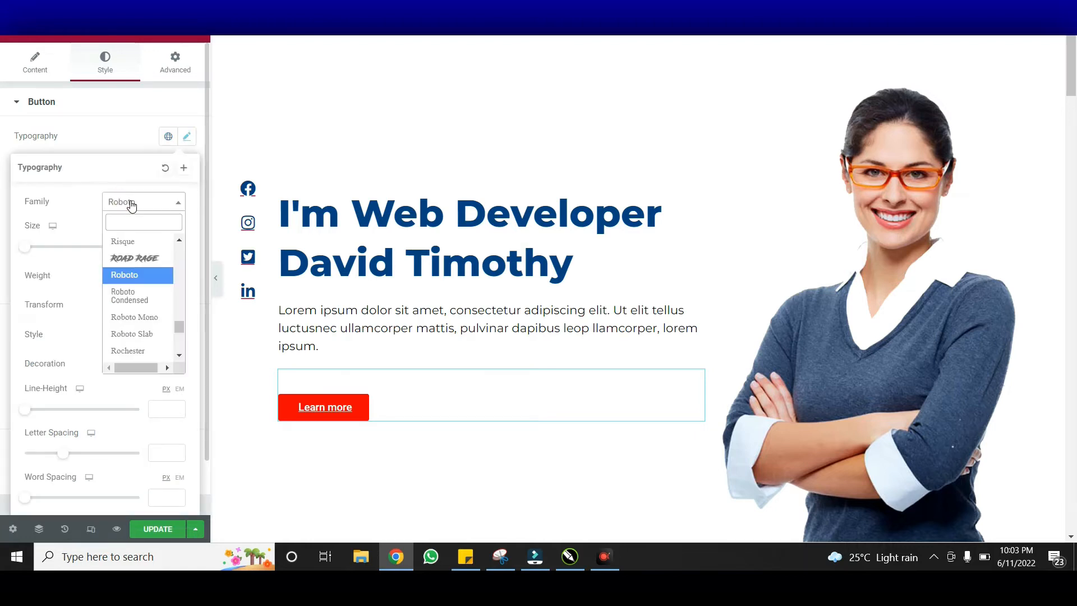
click(136, 222)
text(montser)
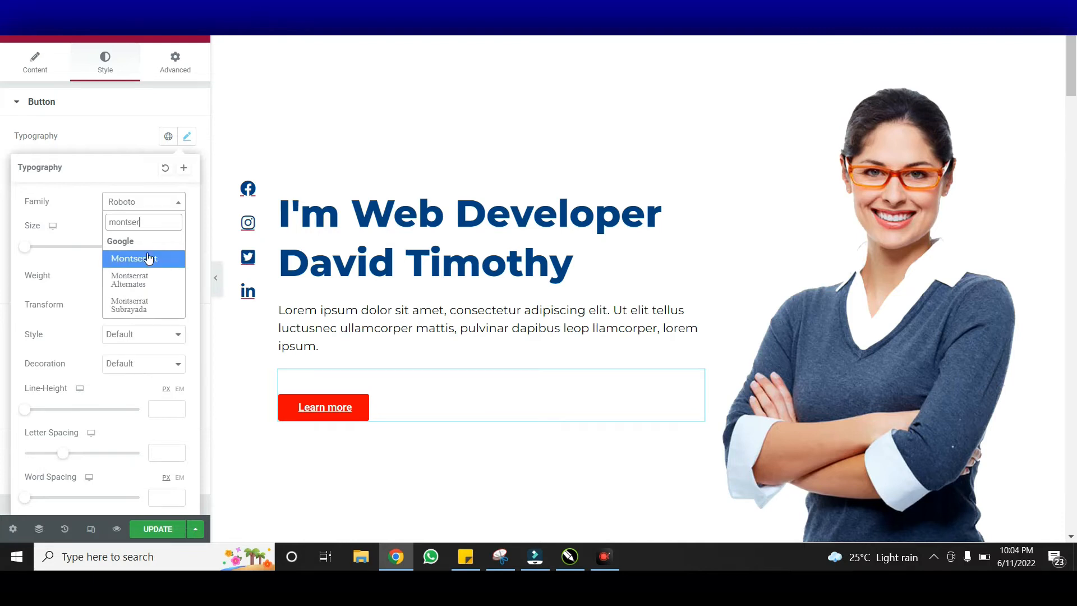
click(149, 258)
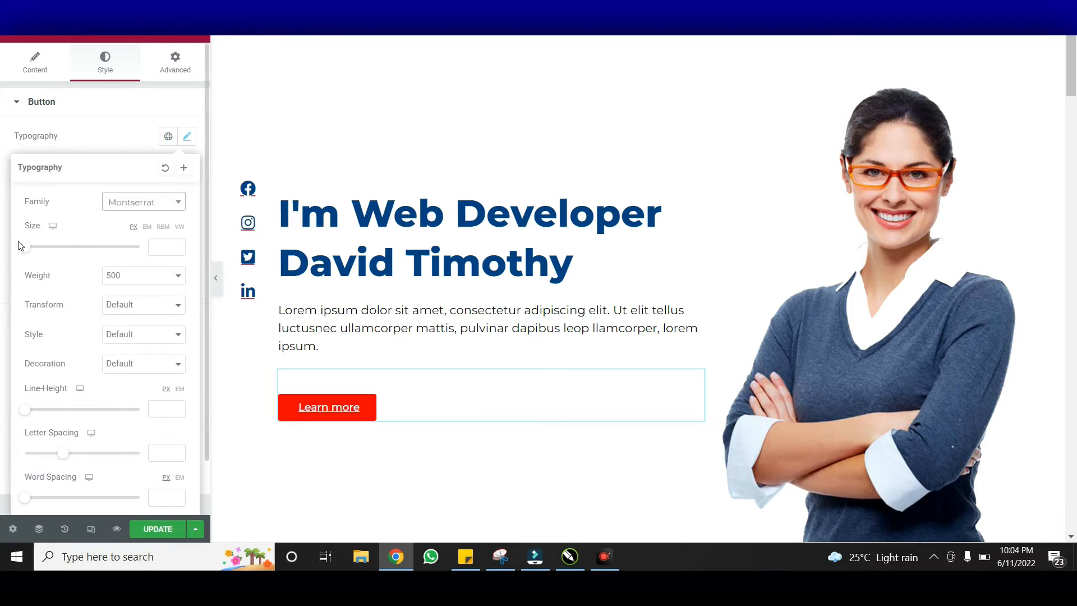
drag(32, 250, 41, 258)
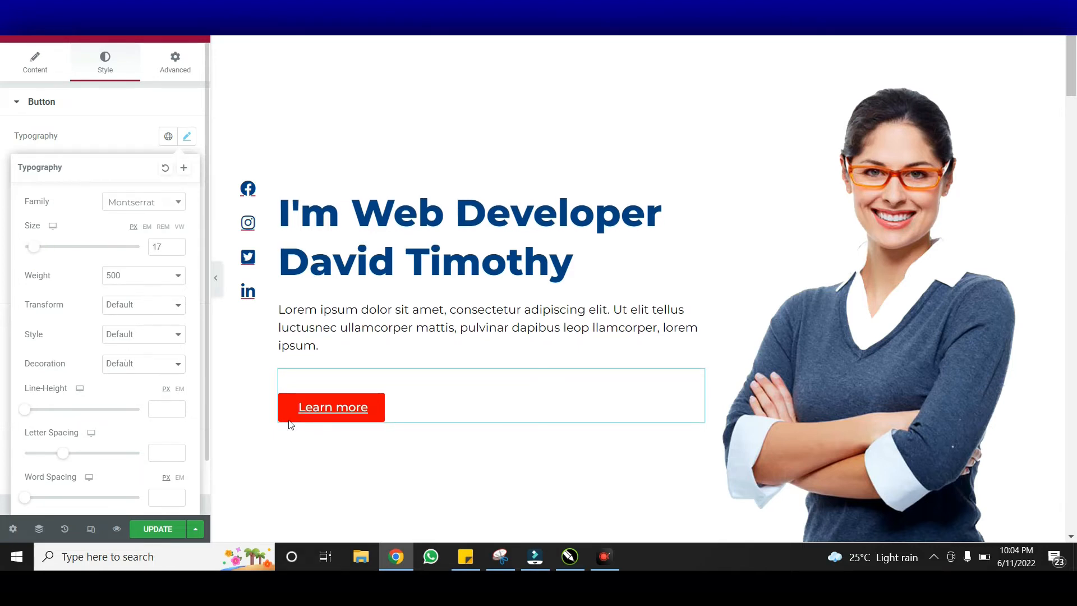
click(188, 137)
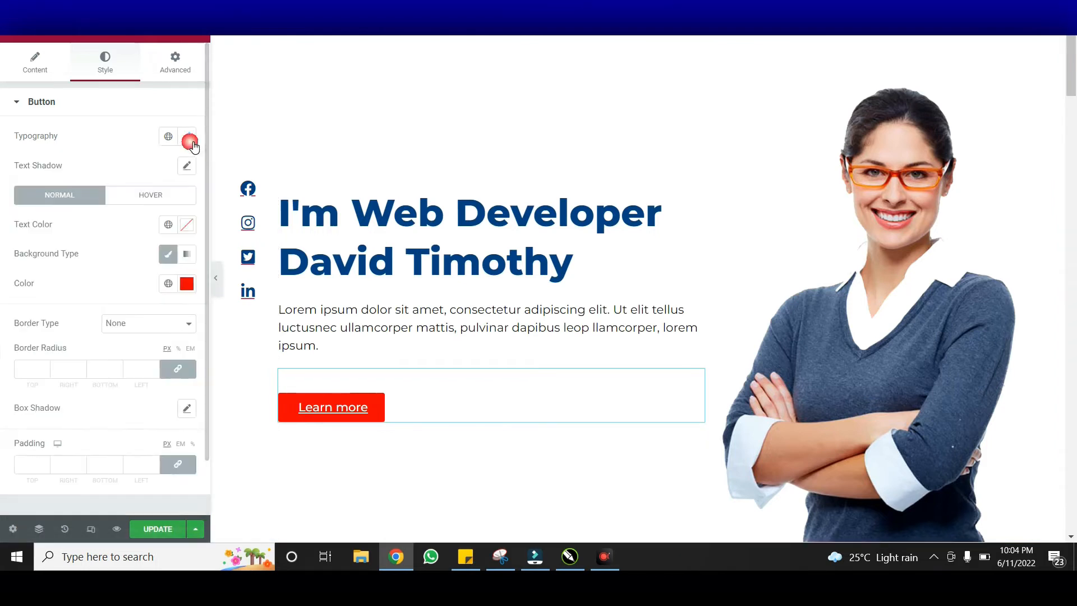
Give the button's hover state dark blue #024284 text on a white background
click(153, 201)
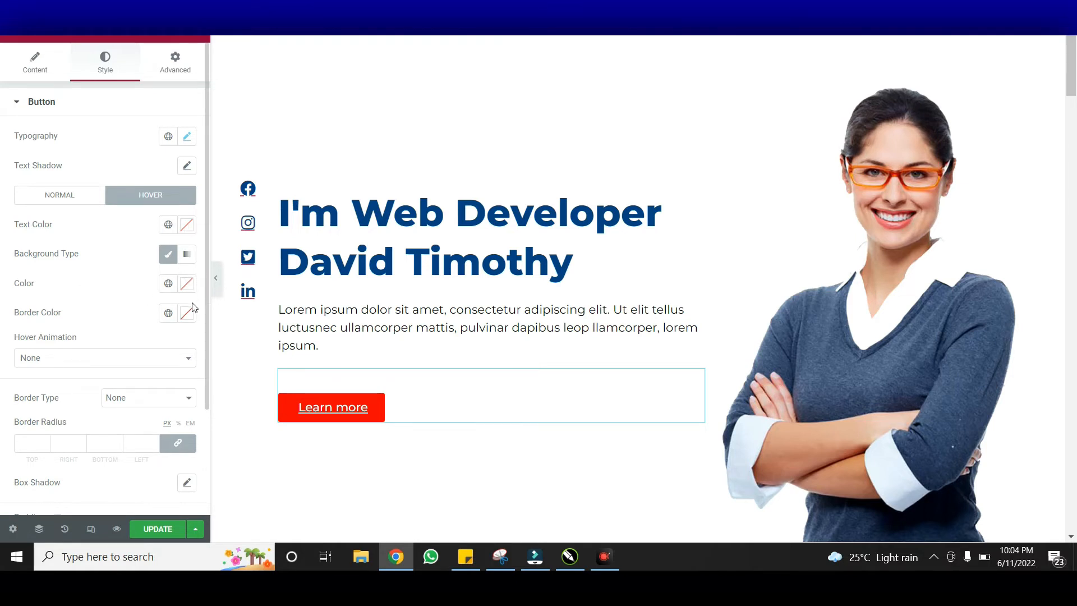
click(188, 225)
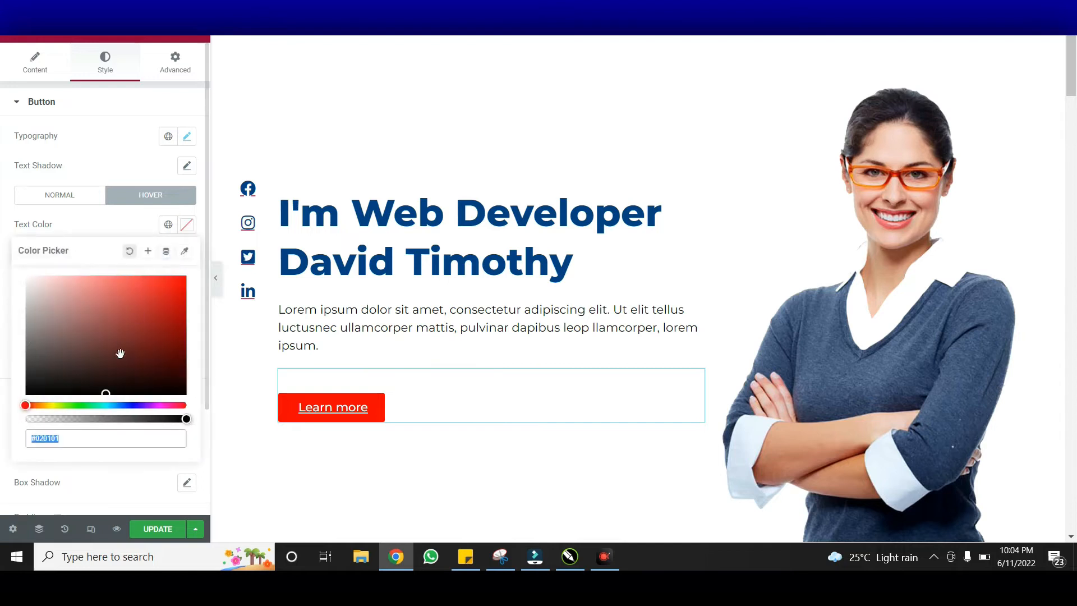
text(#024284)
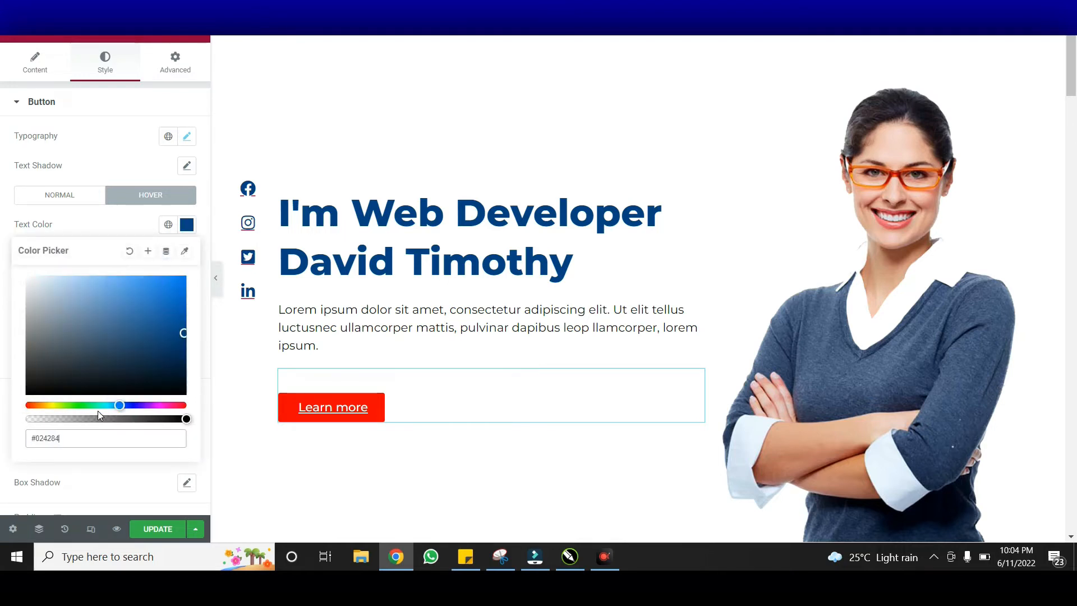
click(194, 228)
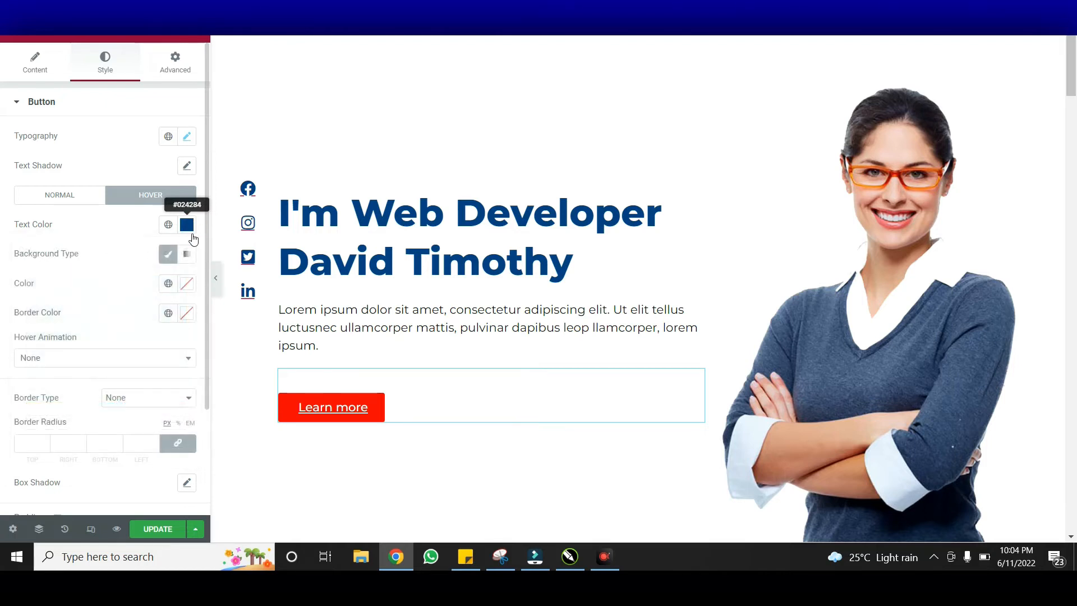
click(195, 285)
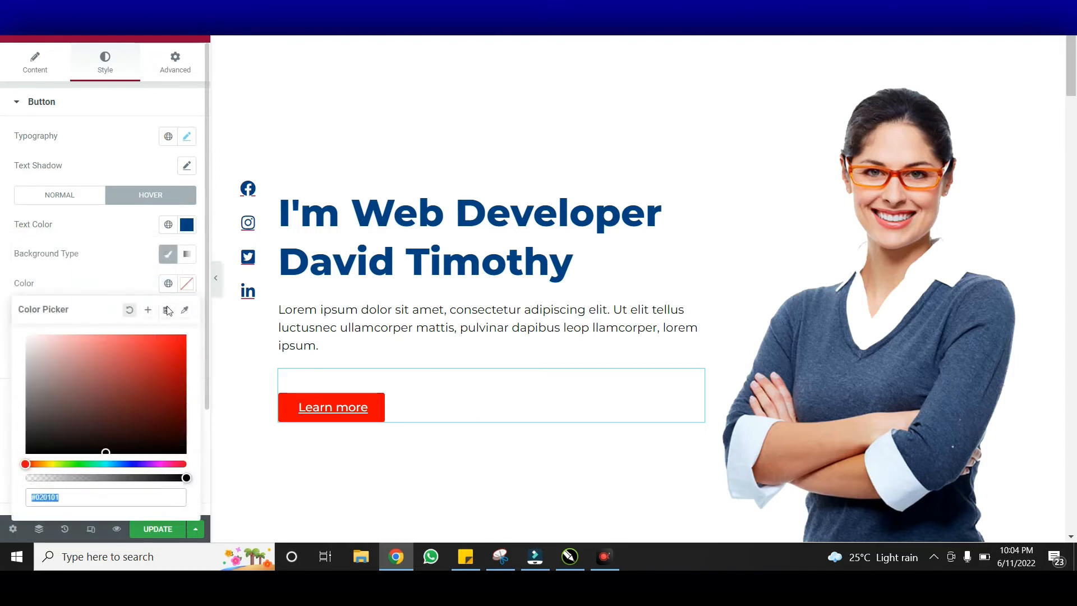
drag(49, 367, 7, 320)
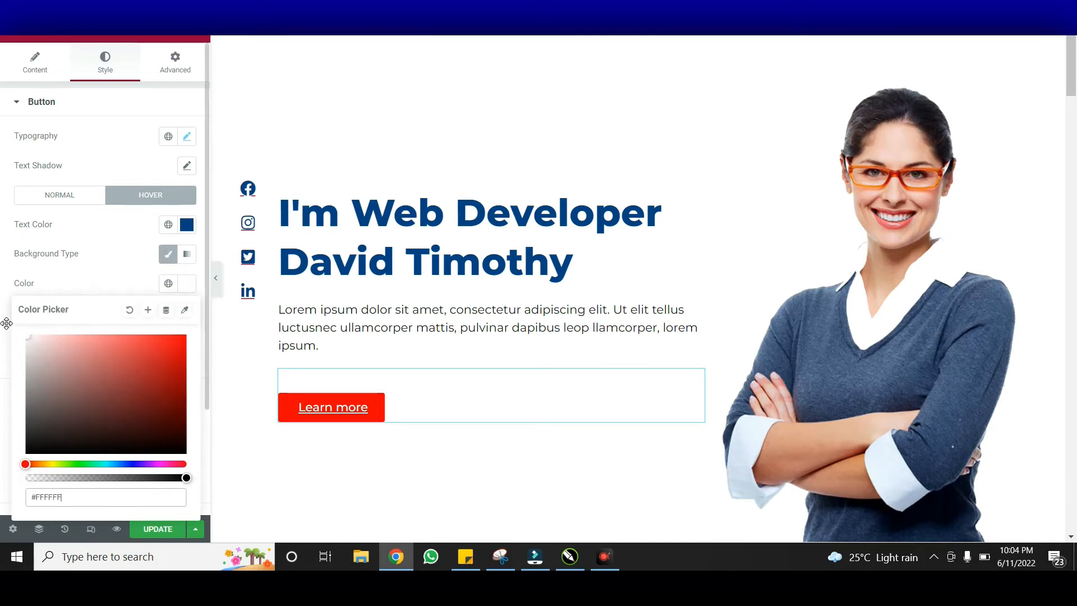
click(191, 289)
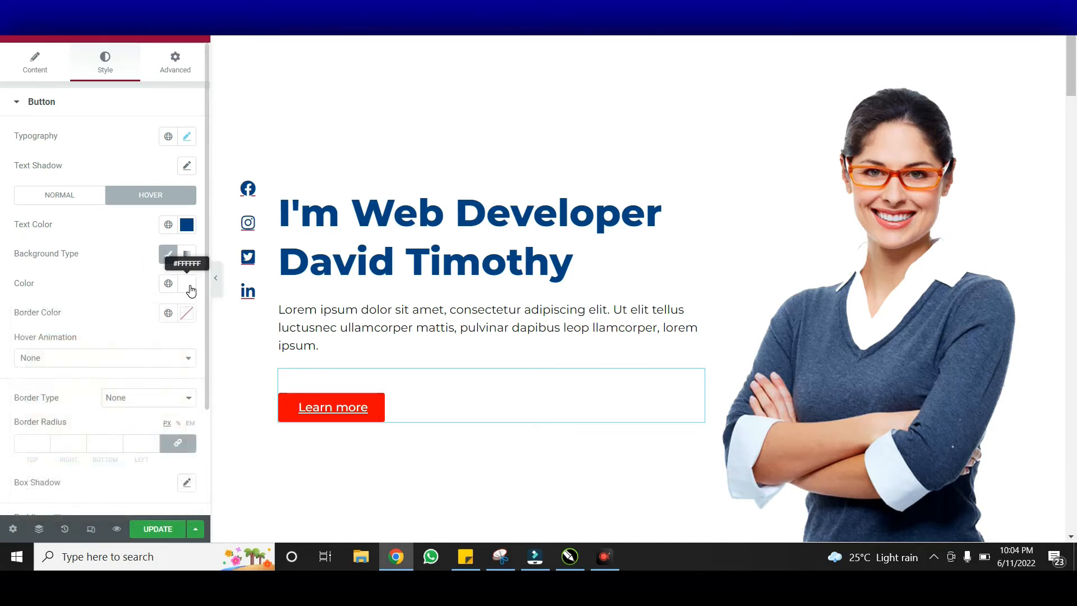
Apply the Shrink hover animation to the button
click(189, 483)
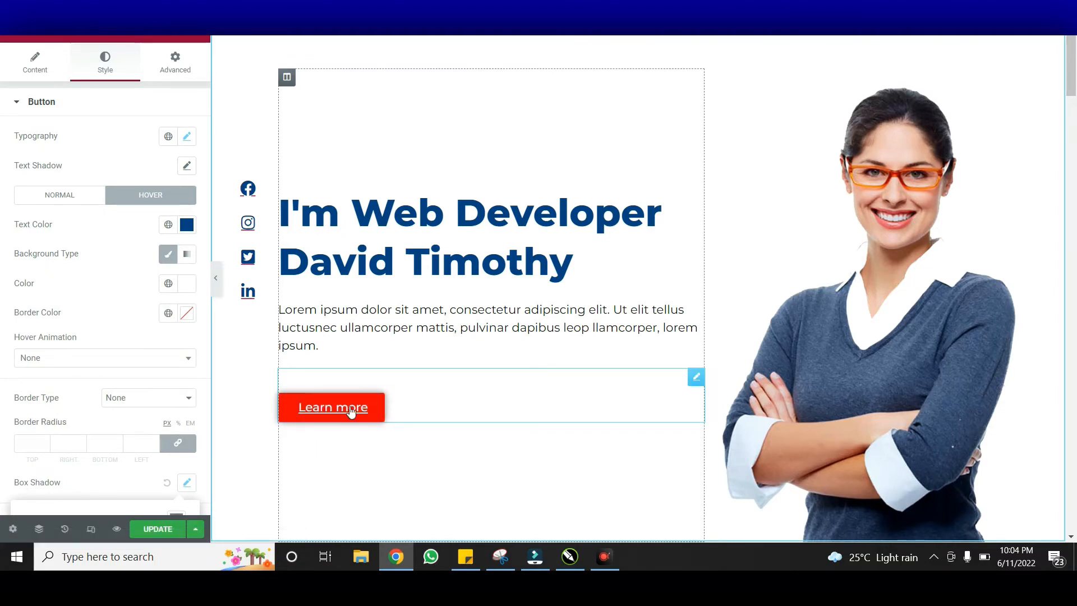
click(51, 359)
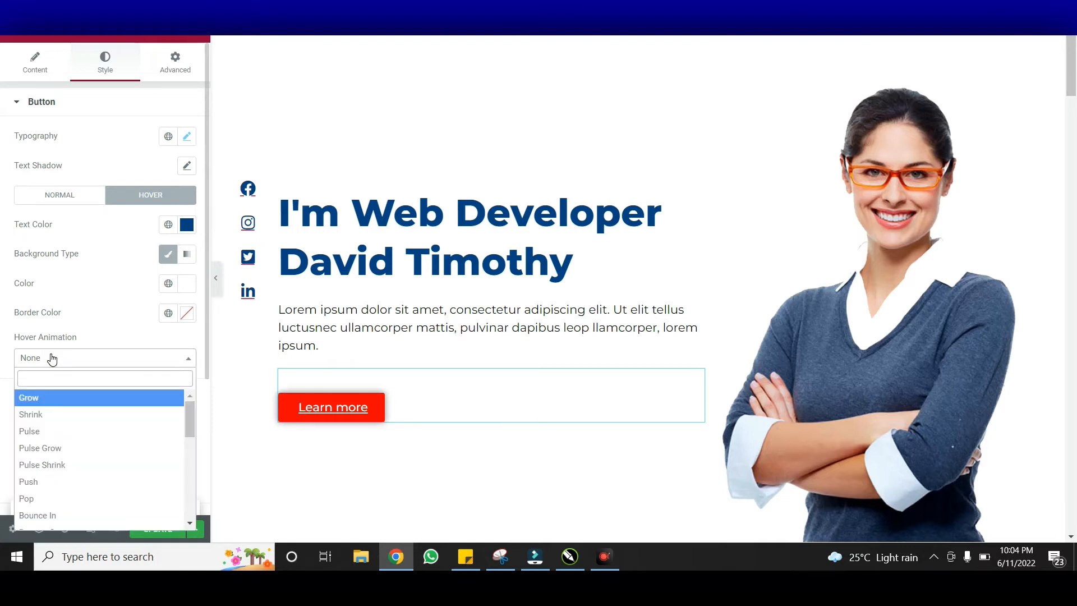
click(89, 416)
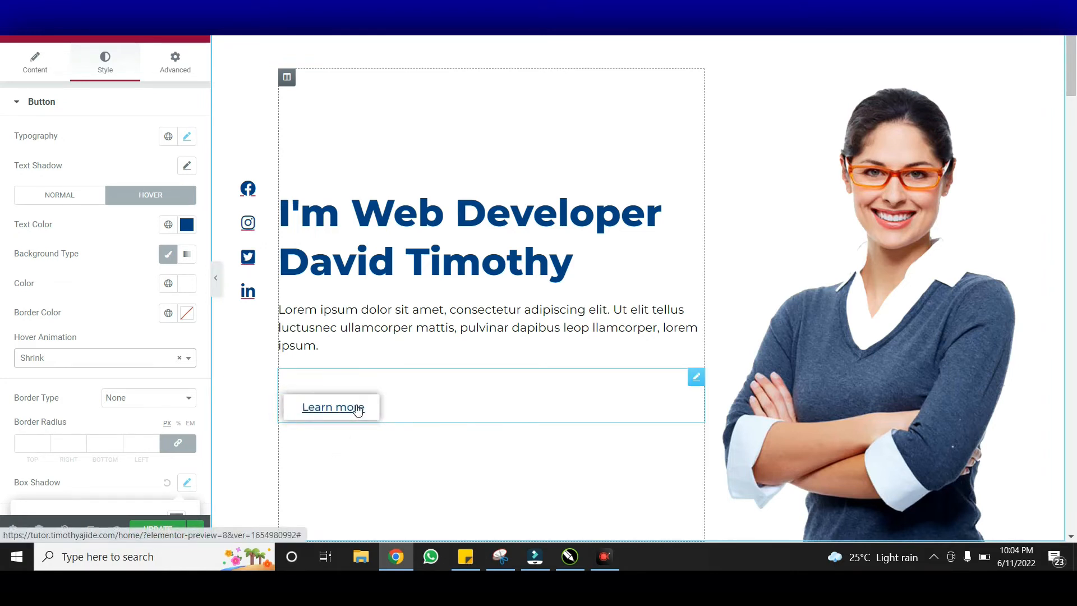
click(812, 283)
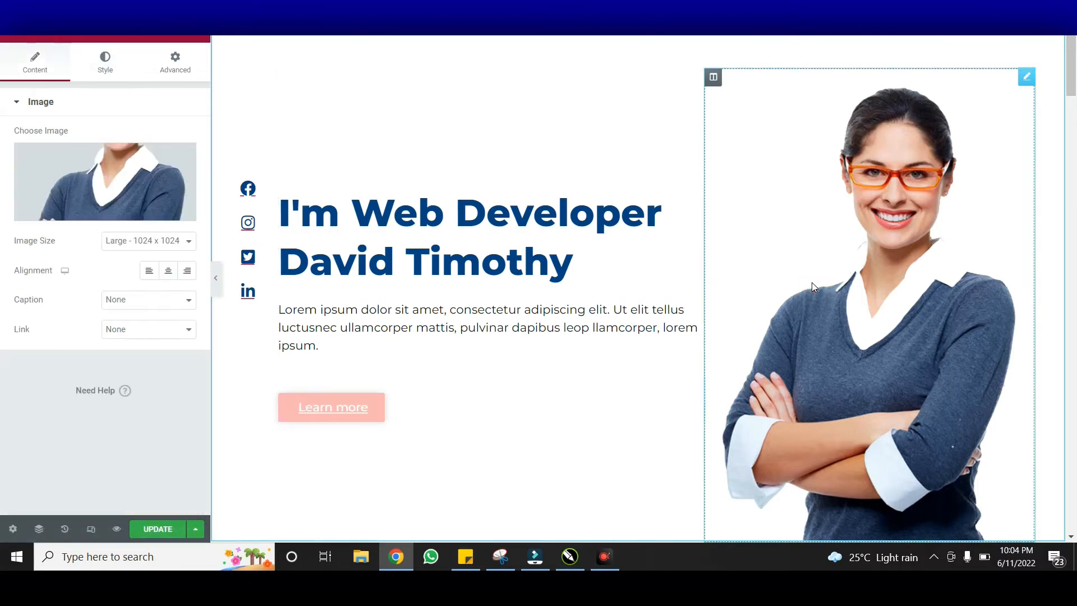
In the portrait's Motion Effects, try a Fade In Left entrance animation
click(111, 71)
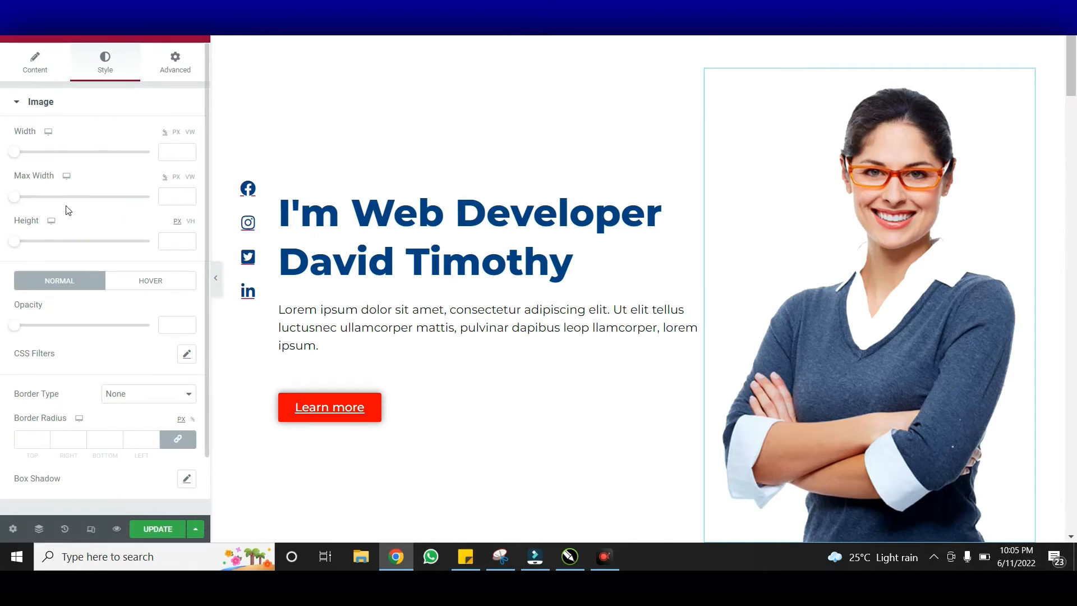
click(175, 61)
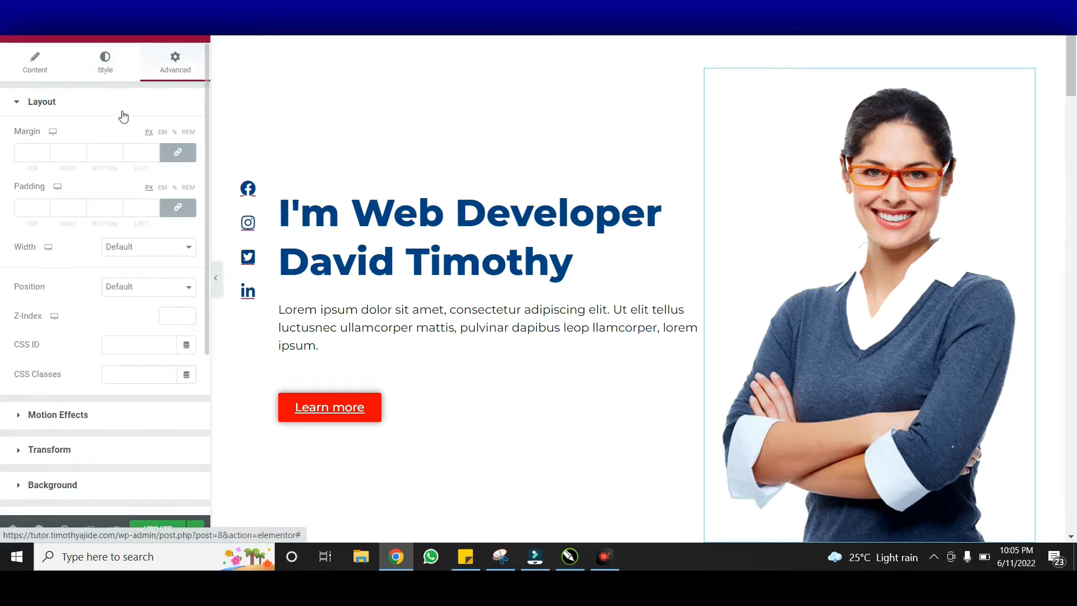
click(117, 107)
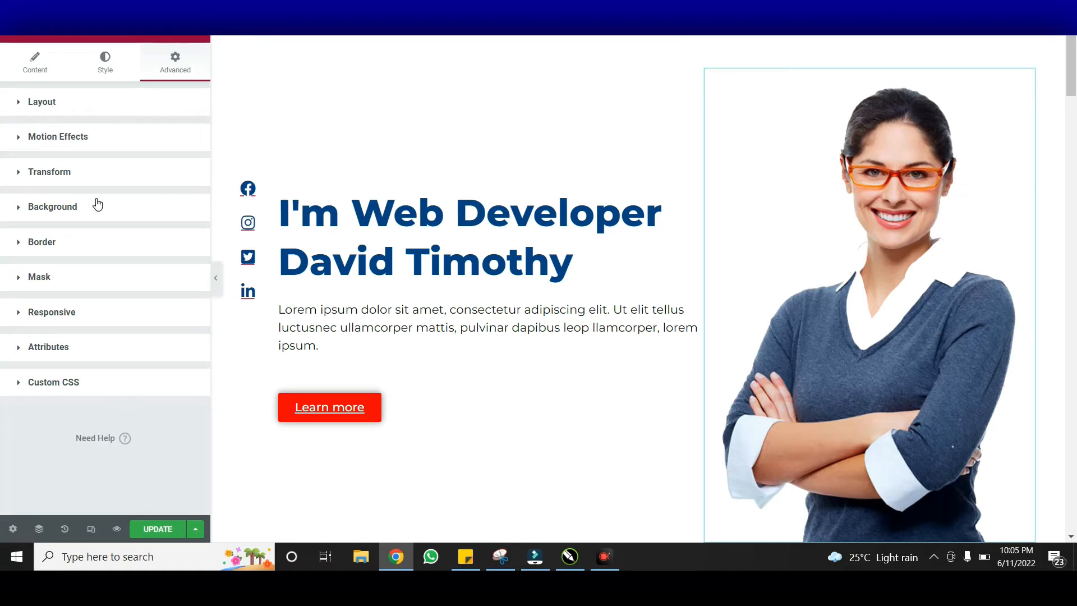
click(98, 141)
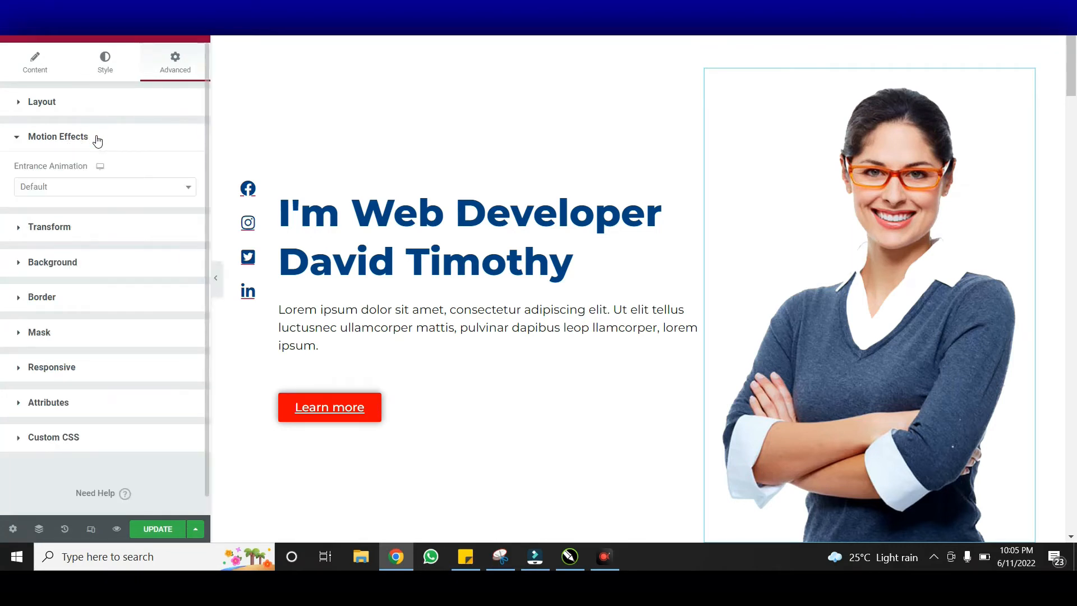
click(103, 189)
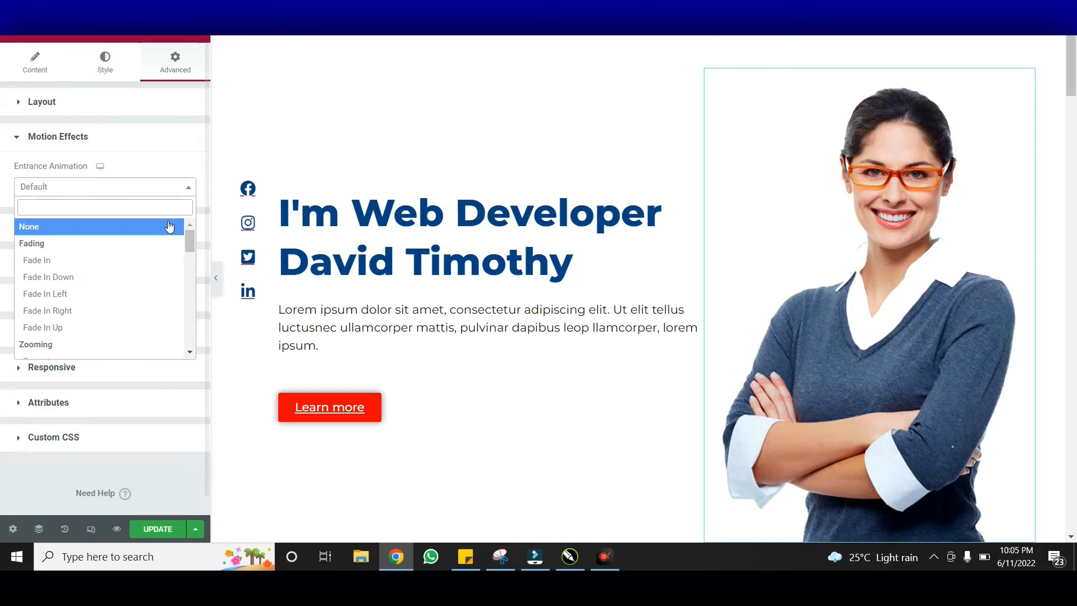
click(109, 292)
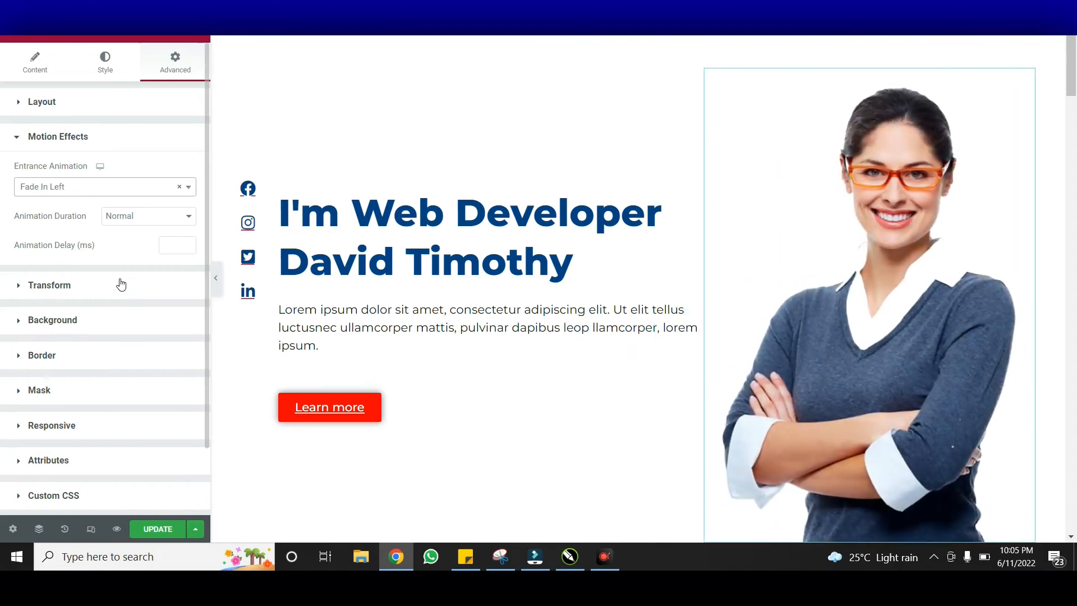
Switch the entrance to Fade In Right at Normal duration and update the page
click(110, 193)
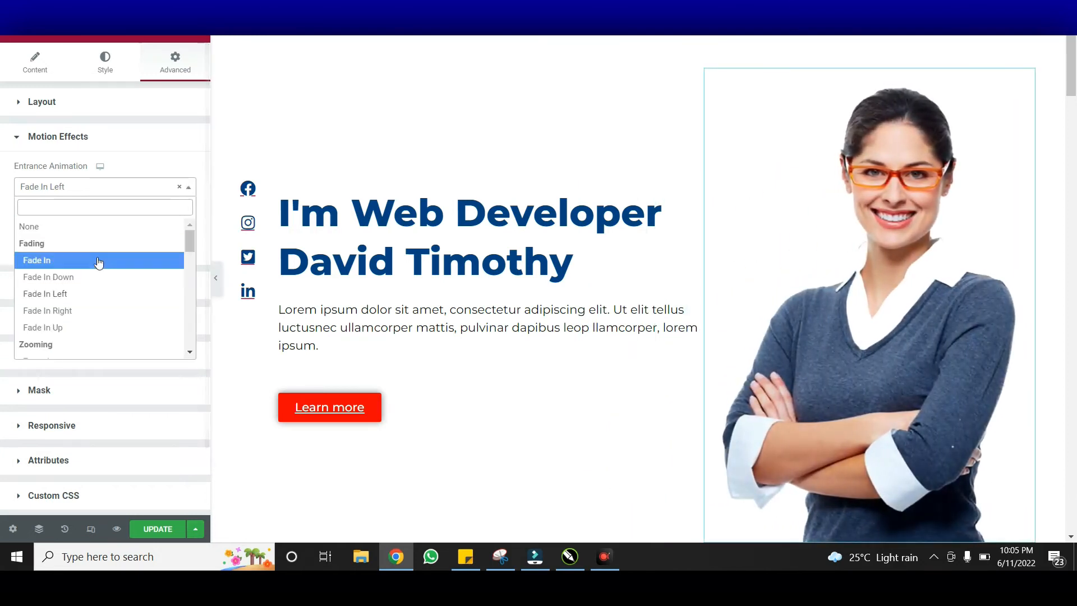
click(90, 310)
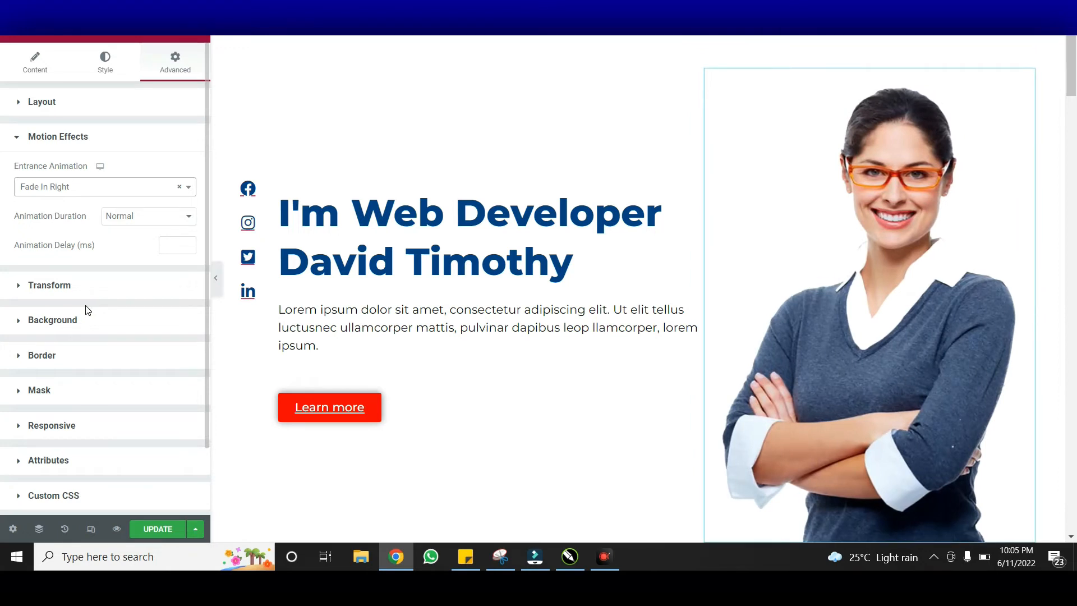
click(150, 221)
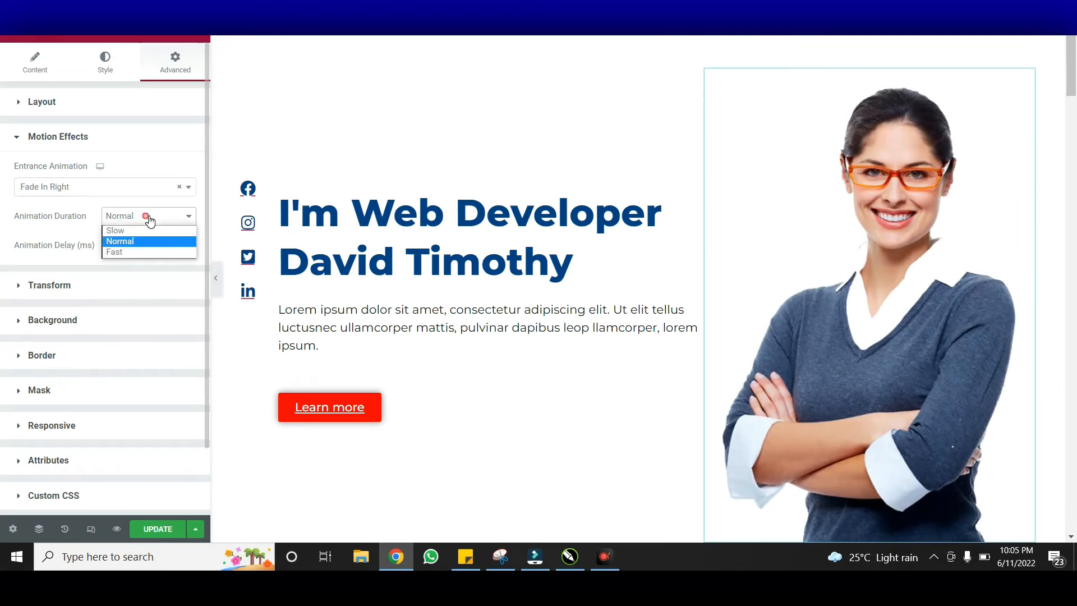
click(65, 240)
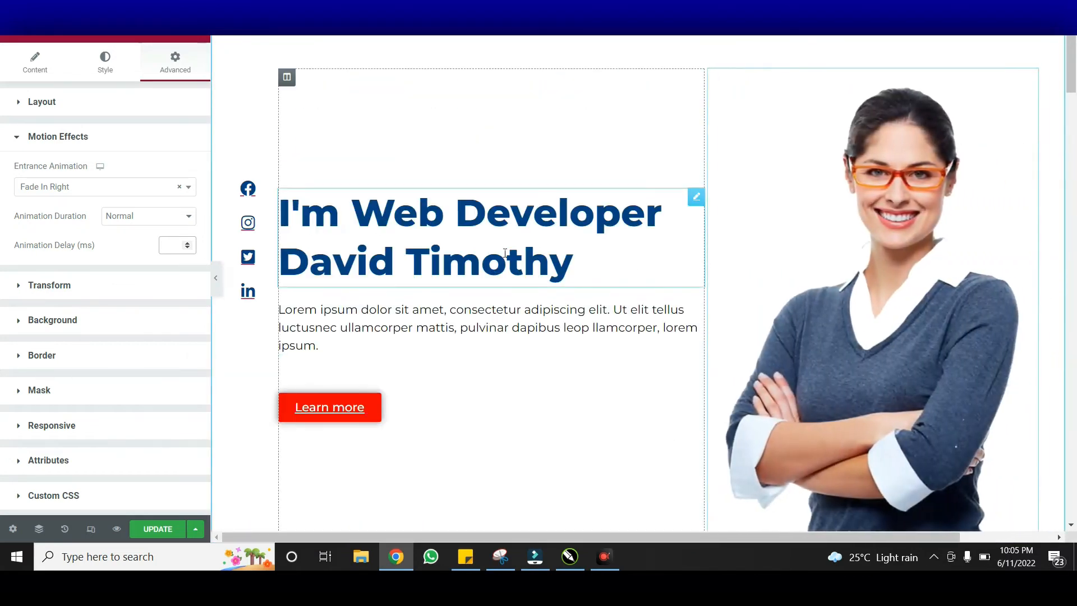
click(160, 530)
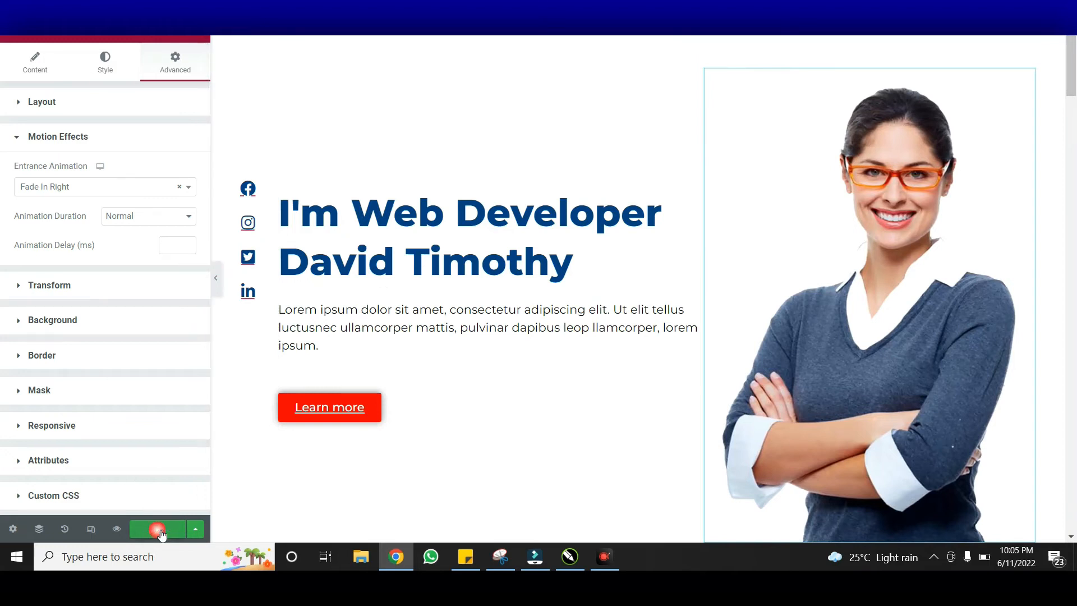
drag(1071, 76, 1074, 50)
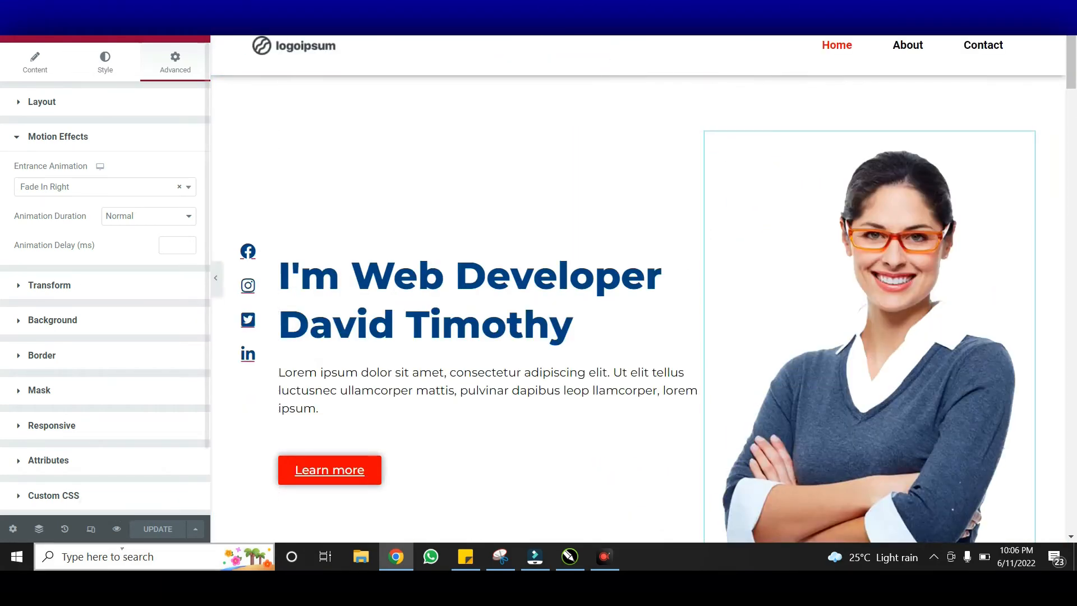
click(117, 529)
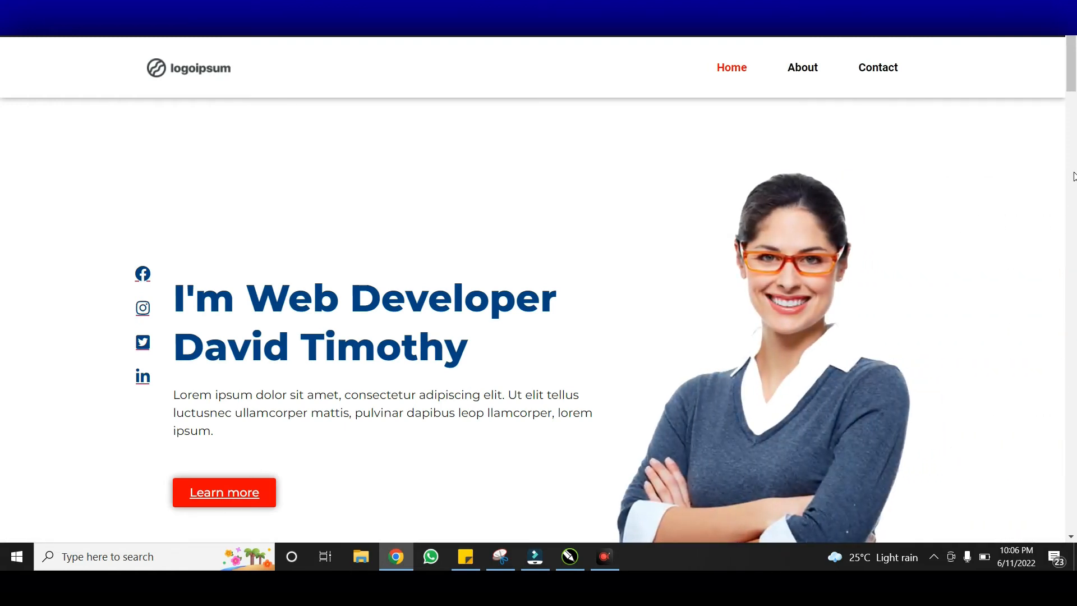
click(1075, 128)
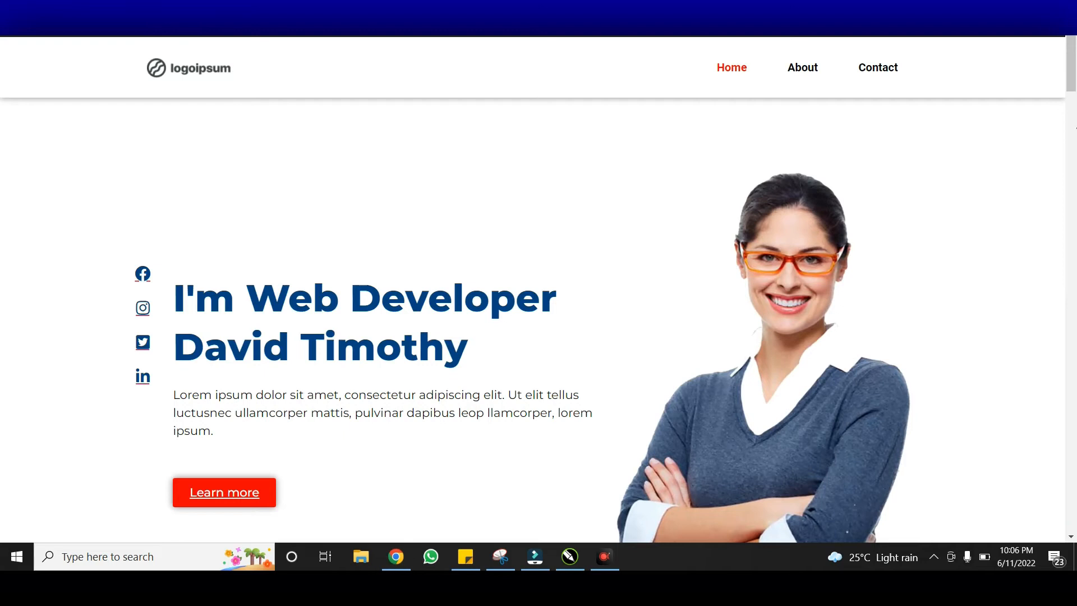
mouse_move(1070, 84)
mouse_down()
mouse_move(1071, 137)
mouse_move(1073, 73)
mouse_up()
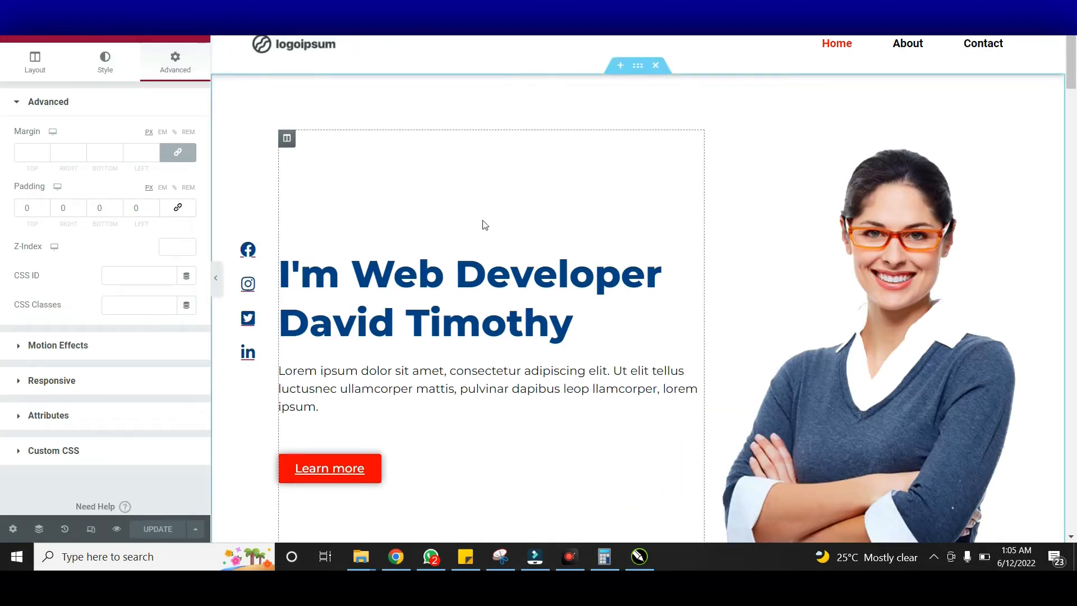
scroll(482, 223, down, 5)
scroll(548, 242, up, 5)
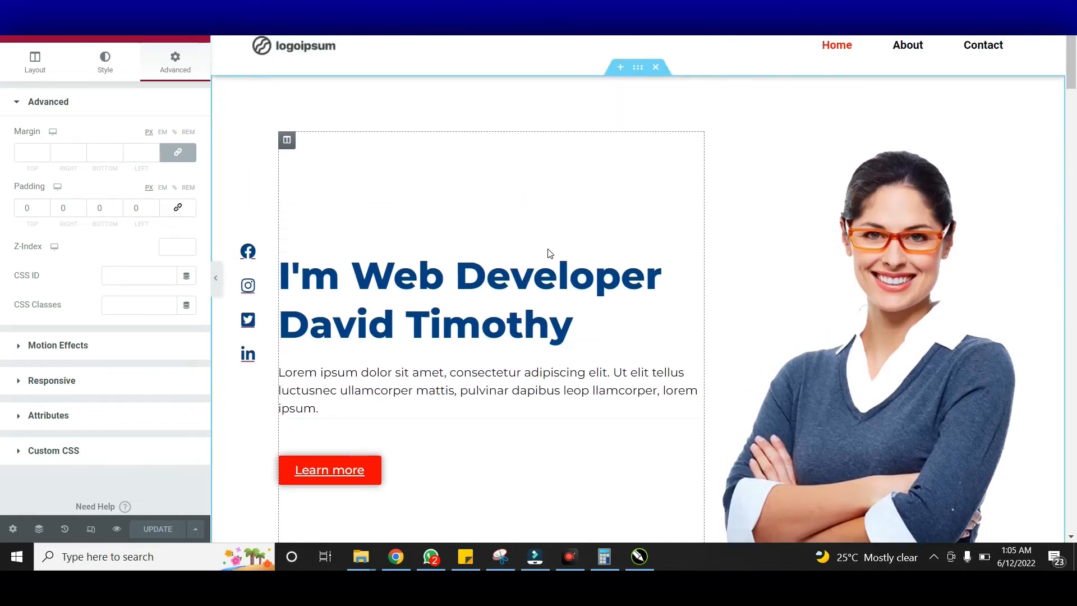
scroll(556, 252, down, 1)
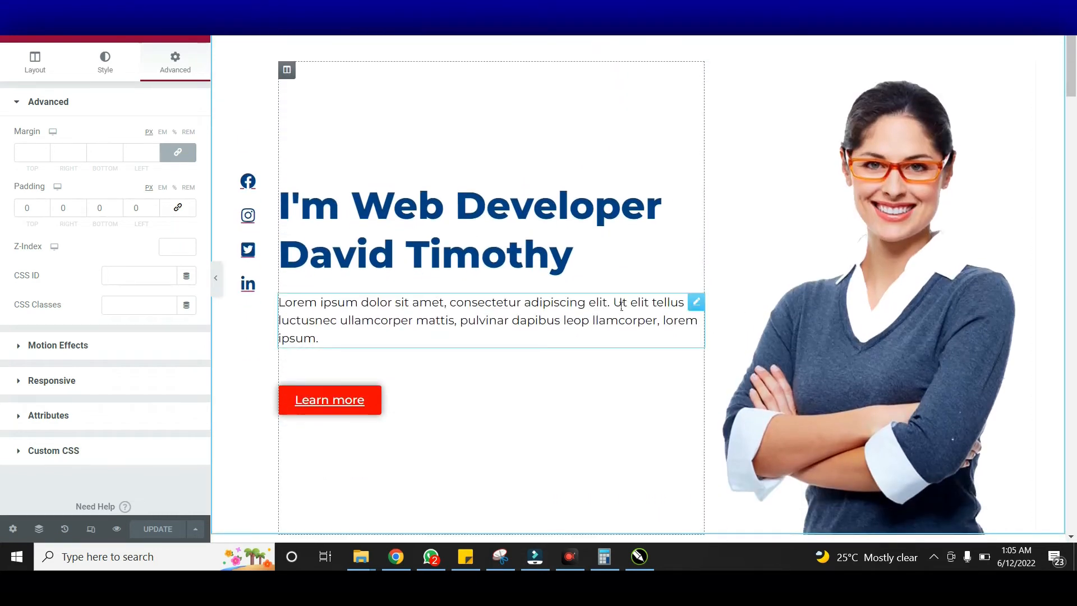
scroll(467, 308, up, 1)
scroll(550, 279, down, 1)
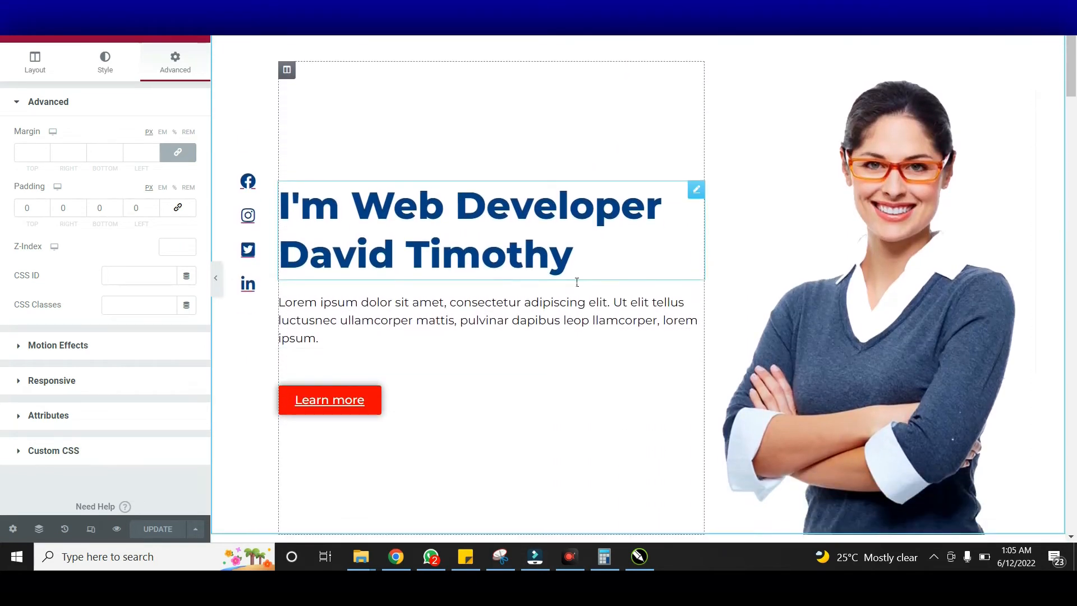
scroll(577, 282, up, 1)
scroll(577, 283, down, 1)
scroll(578, 282, up, 1)
scroll(577, 282, down, 1)
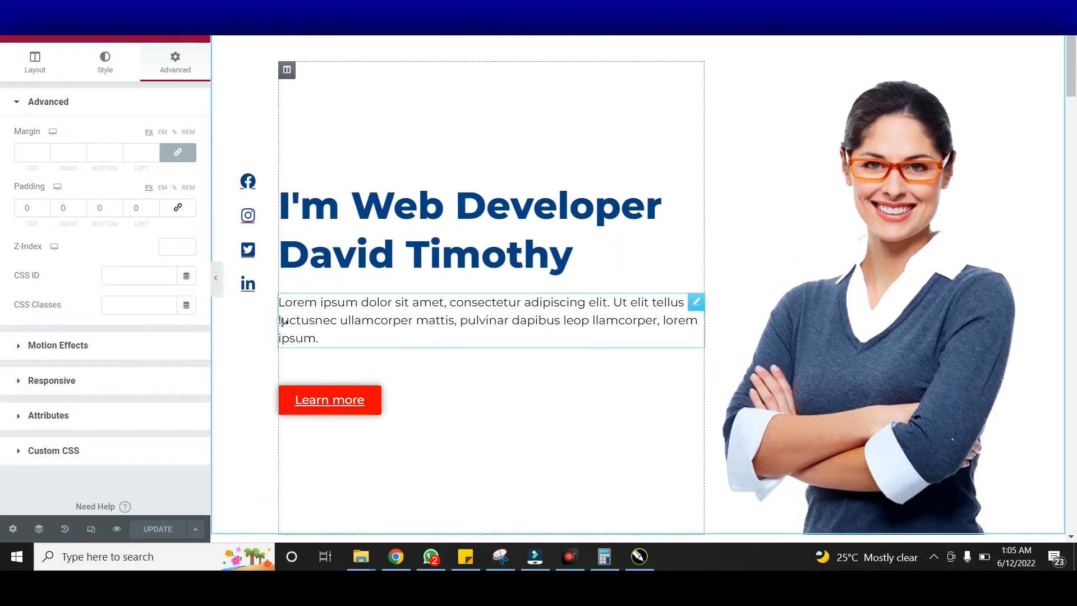
scroll(759, 297, down, 1)
scroll(826, 261, up, 2)
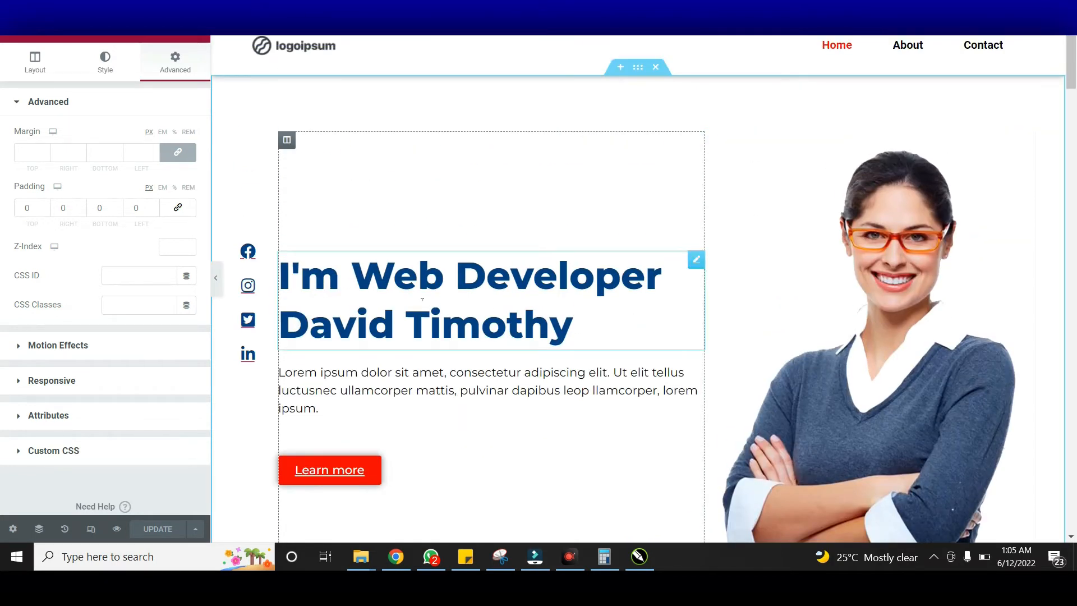
scroll(422, 299, down, 1)
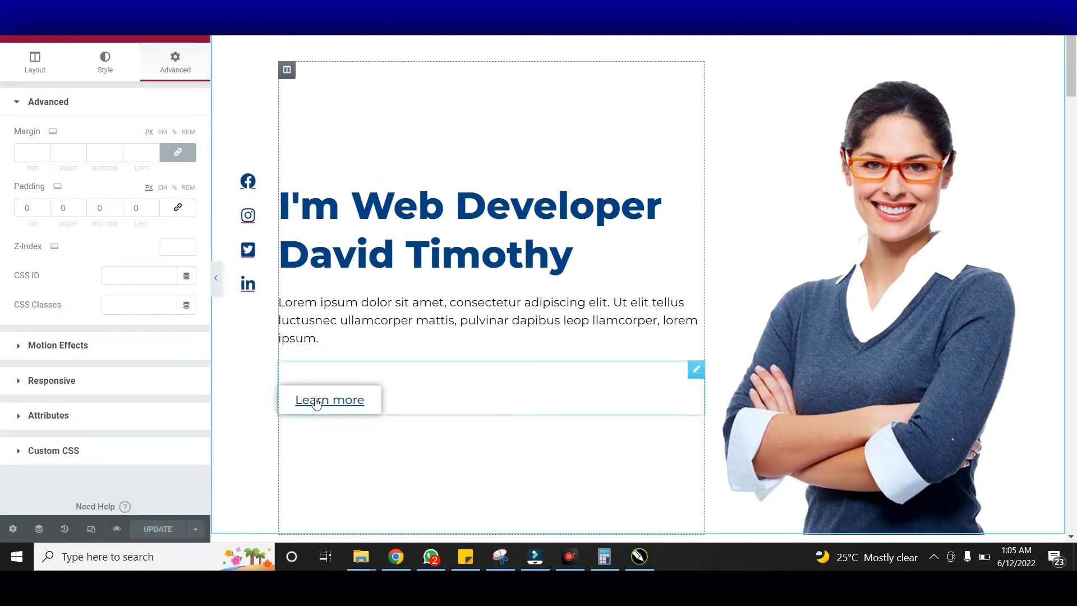
Review the Learn more button's font style and transform options, keeping transform at Default
click(414, 401)
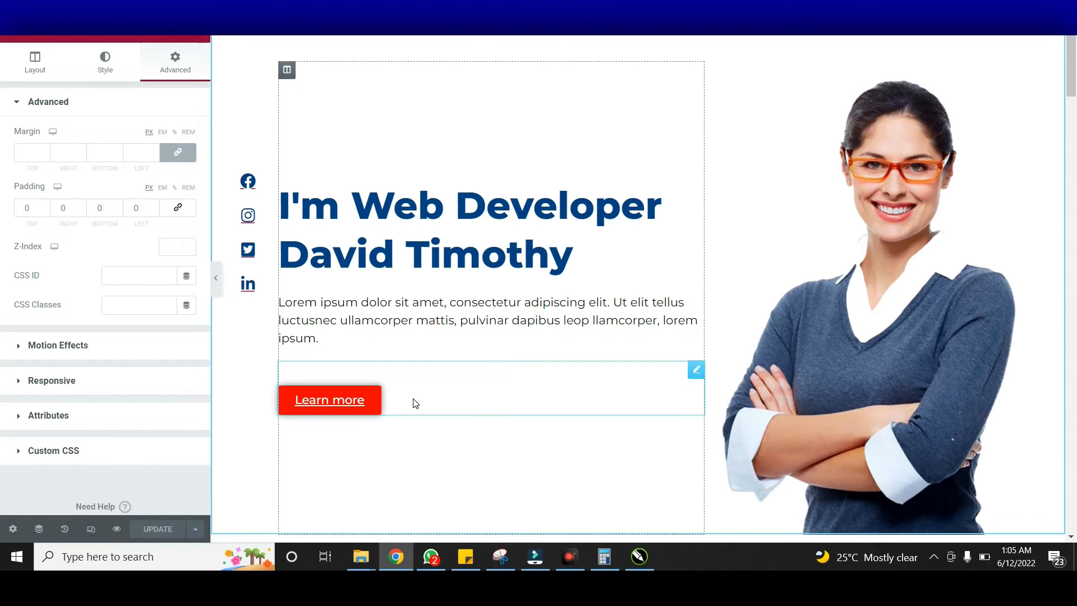
click(331, 405)
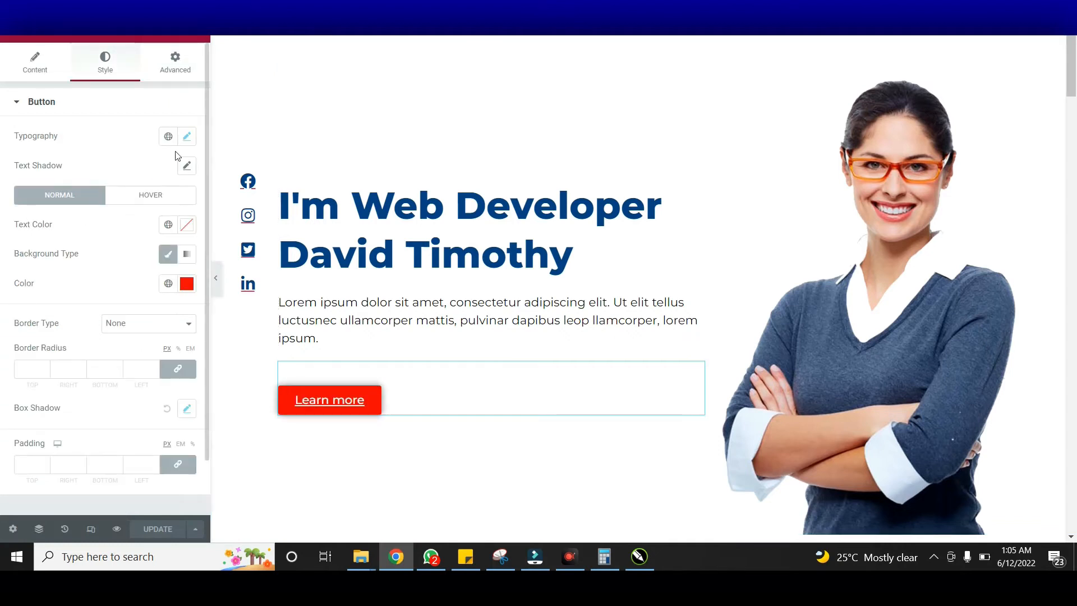
click(188, 138)
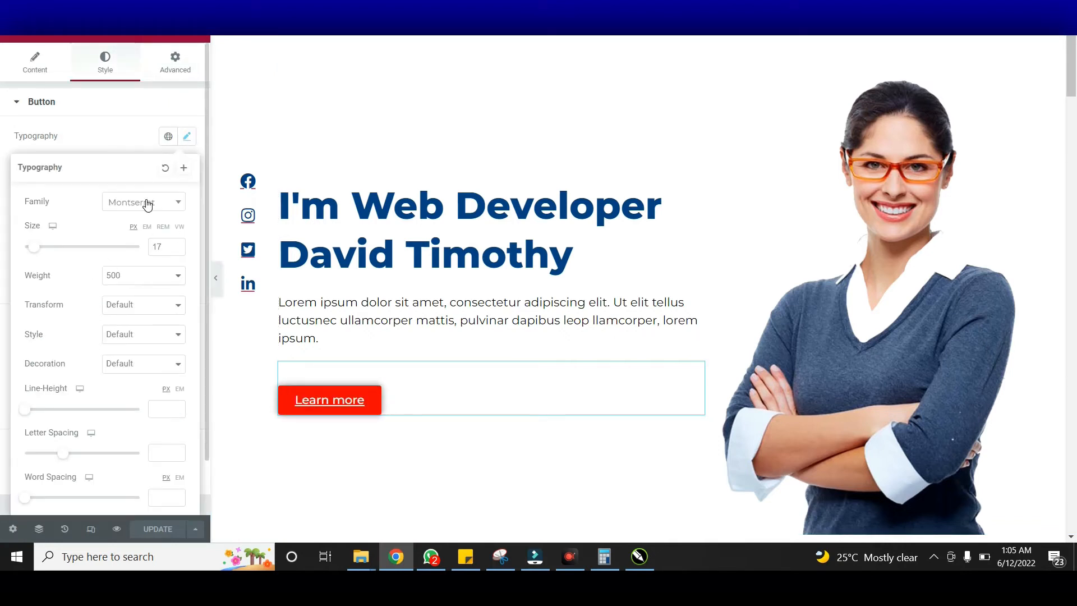
scroll(144, 368, down, 1)
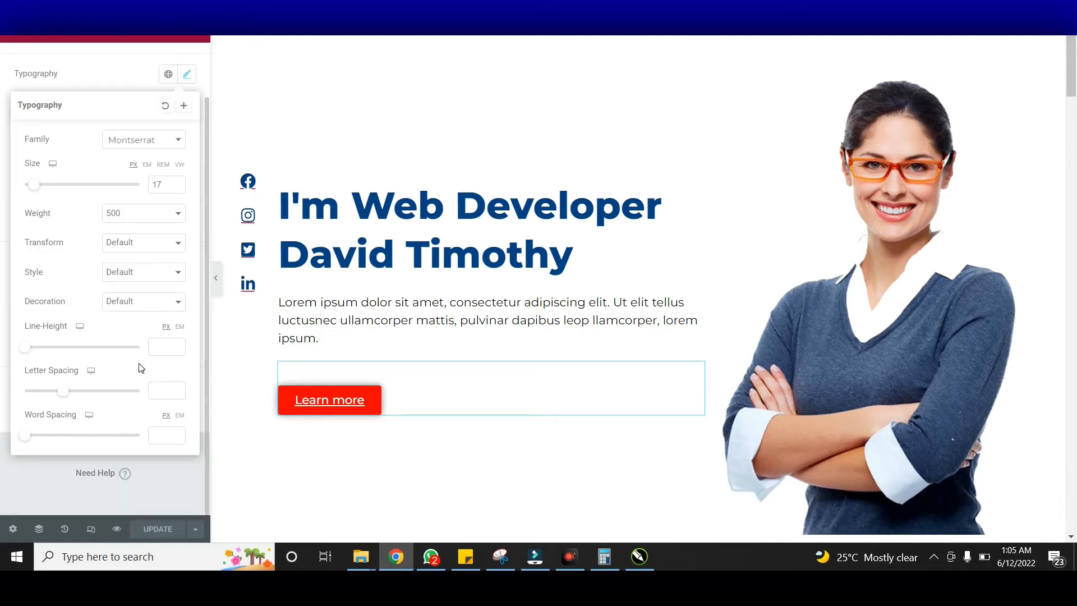
click(143, 271)
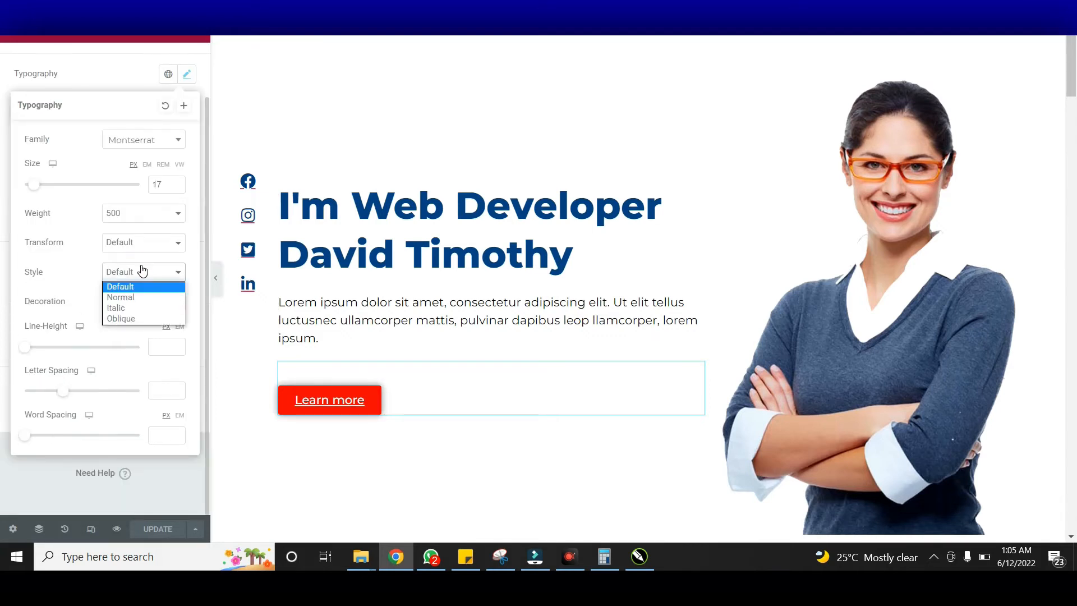
click(131, 251)
click(135, 246)
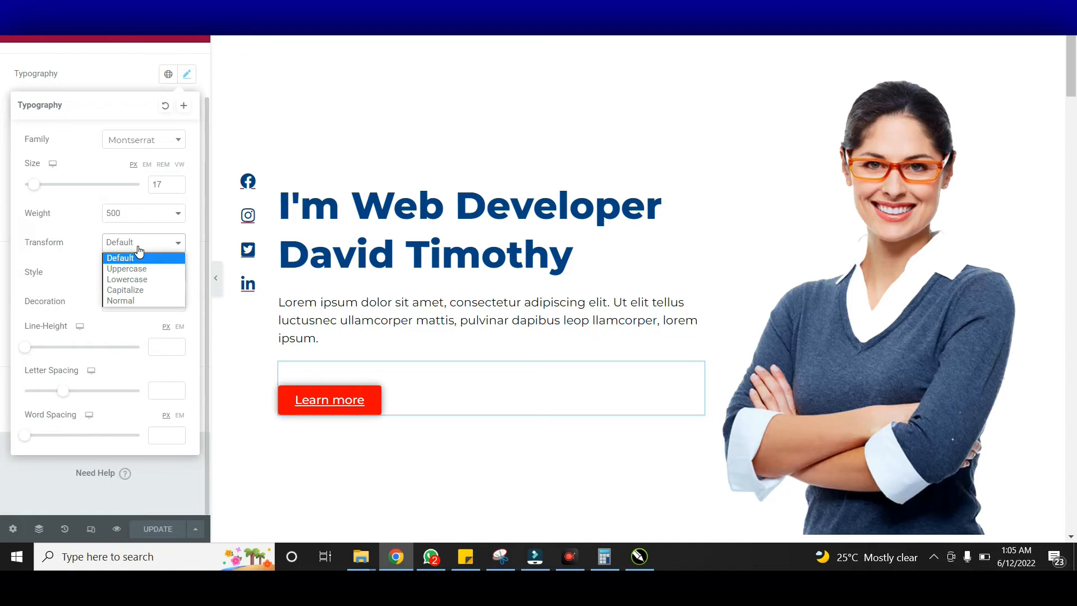
click(139, 251)
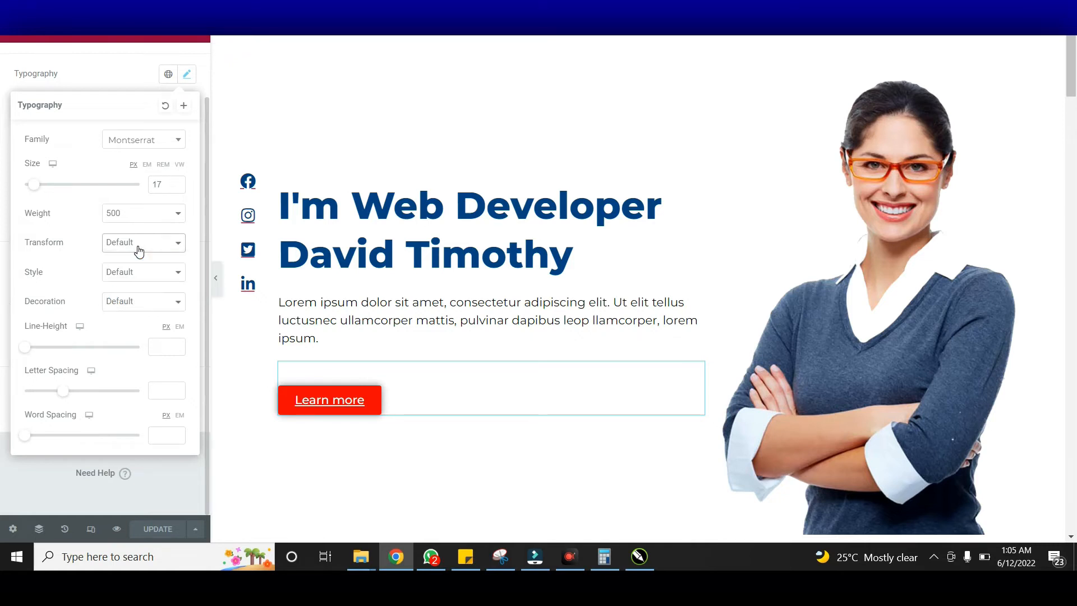
click(131, 275)
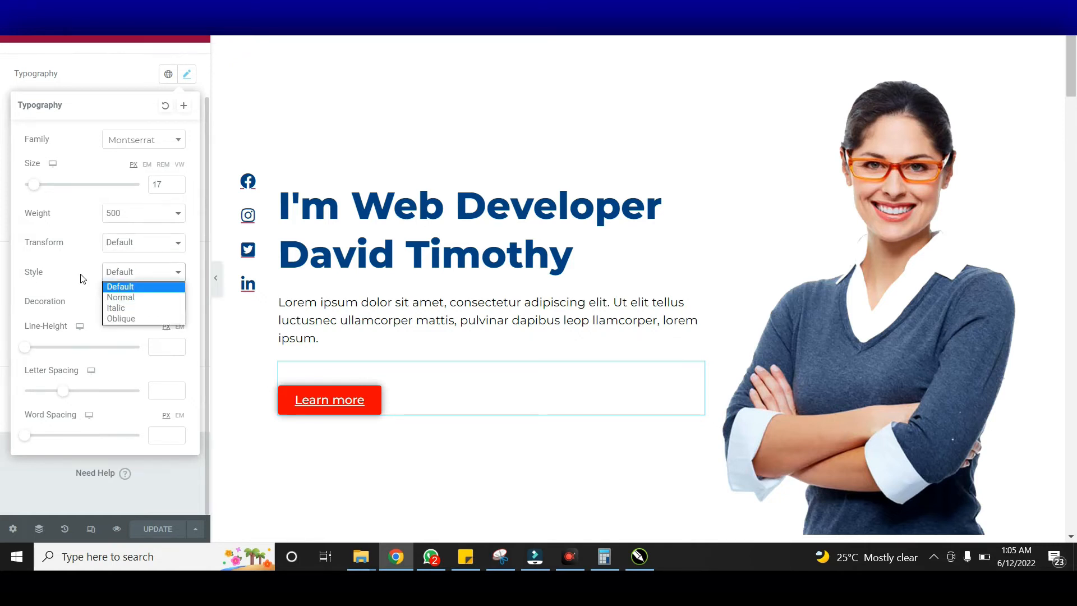
Set the button text decoration to None after trying Underline and Default
click(72, 279)
click(135, 304)
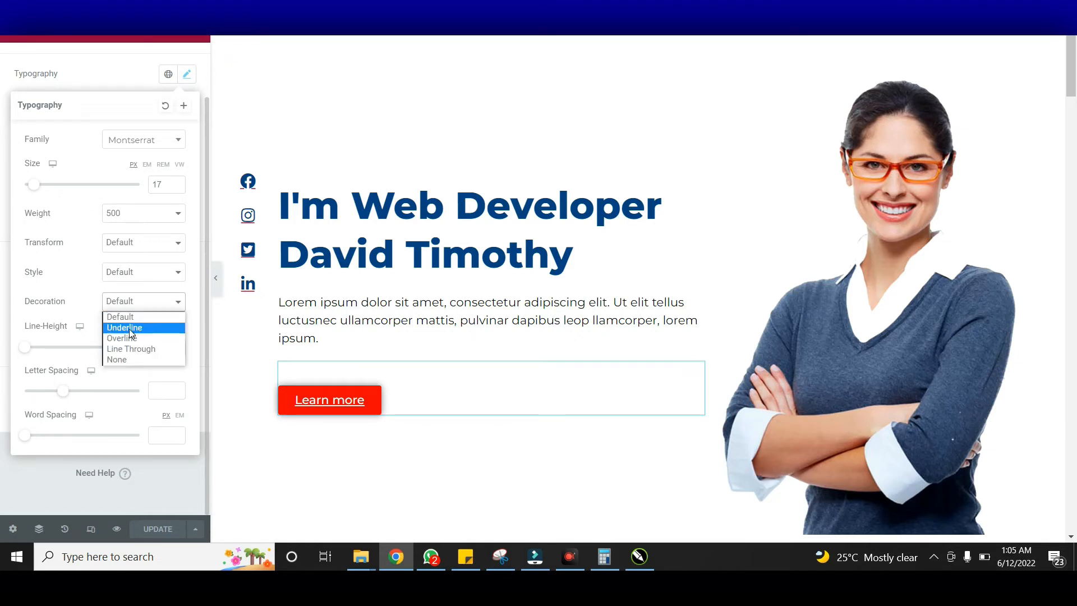
click(129, 328)
click(144, 303)
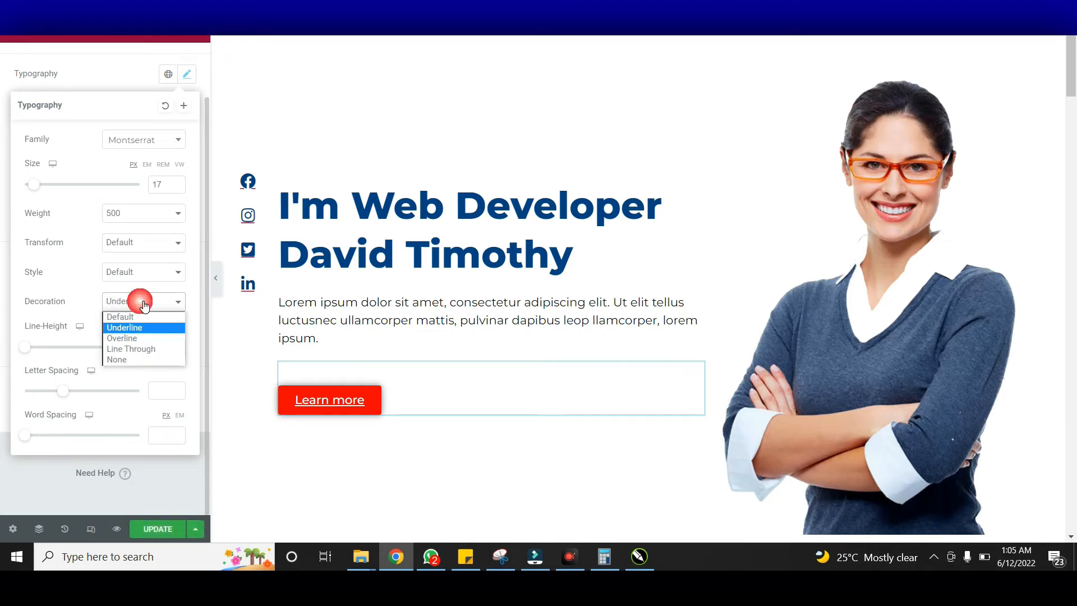
click(134, 316)
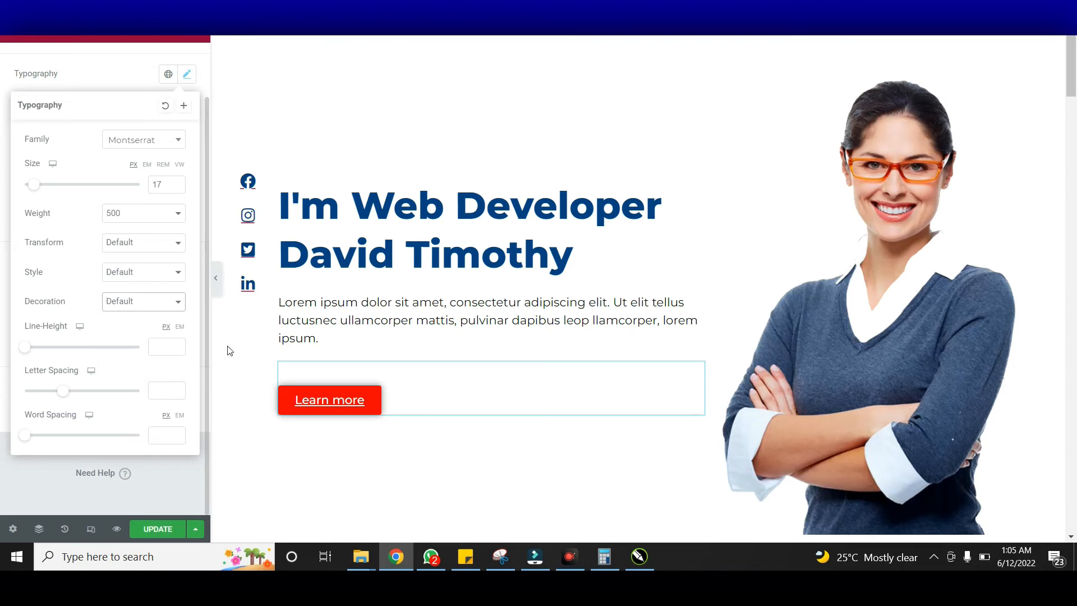
click(143, 303)
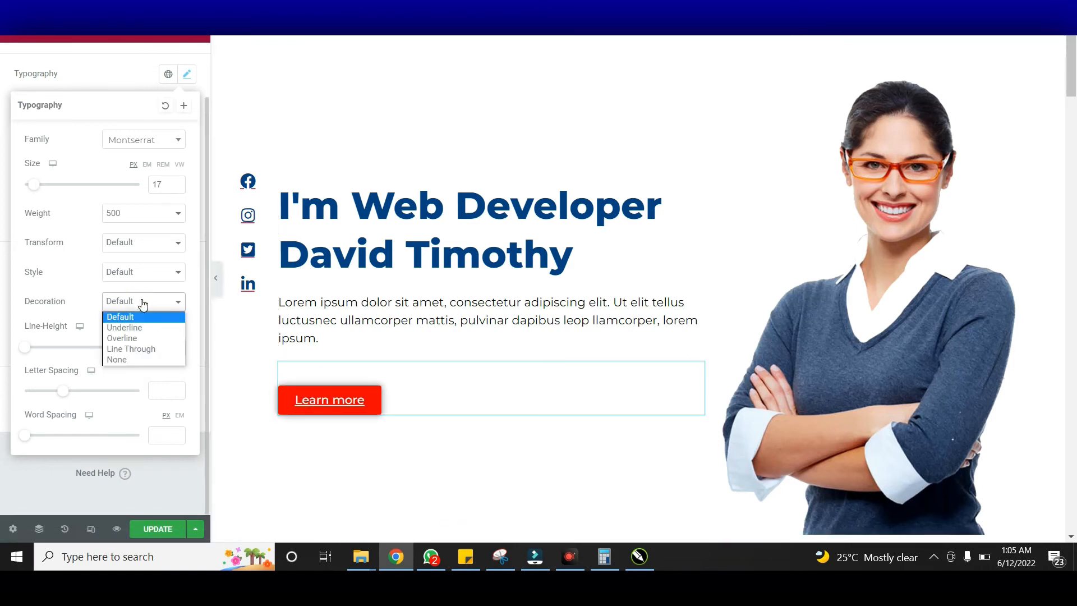
click(144, 359)
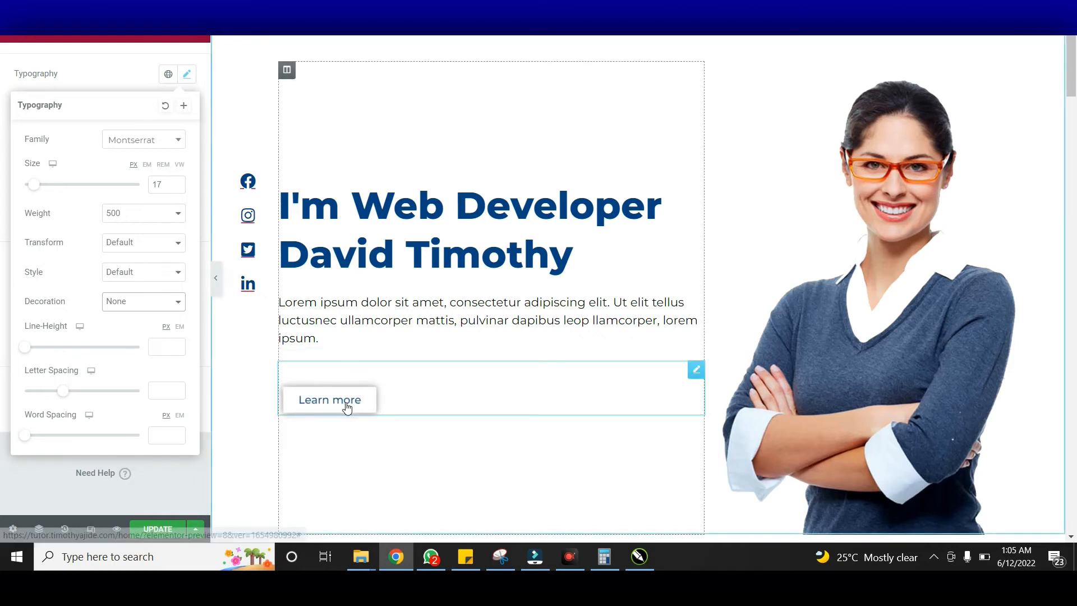
scroll(576, 271, down, 3)
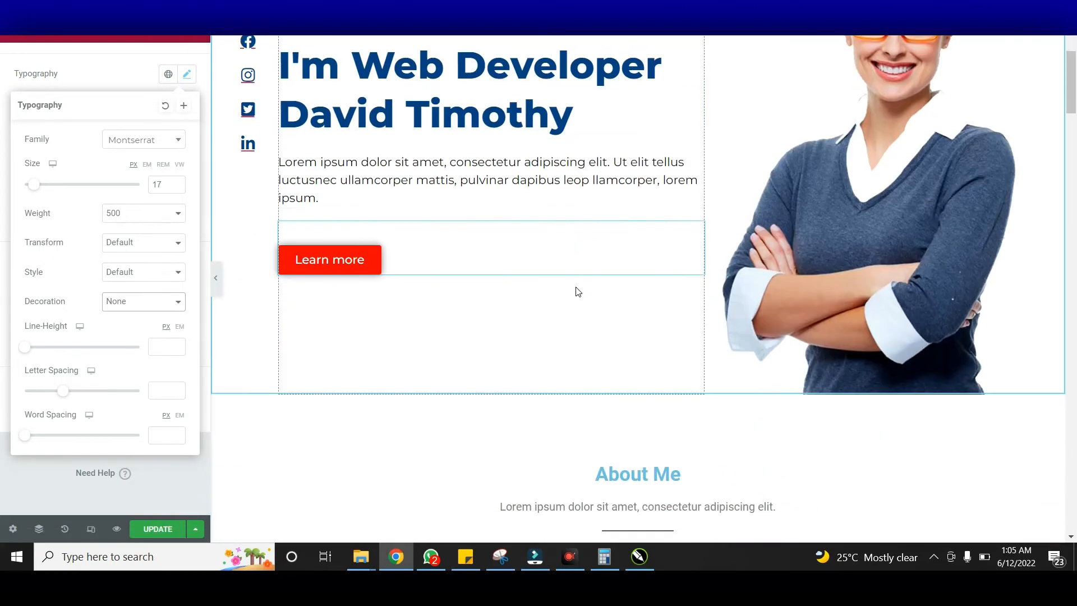
scroll(577, 291, up, 4)
scroll(740, 294, down, 4)
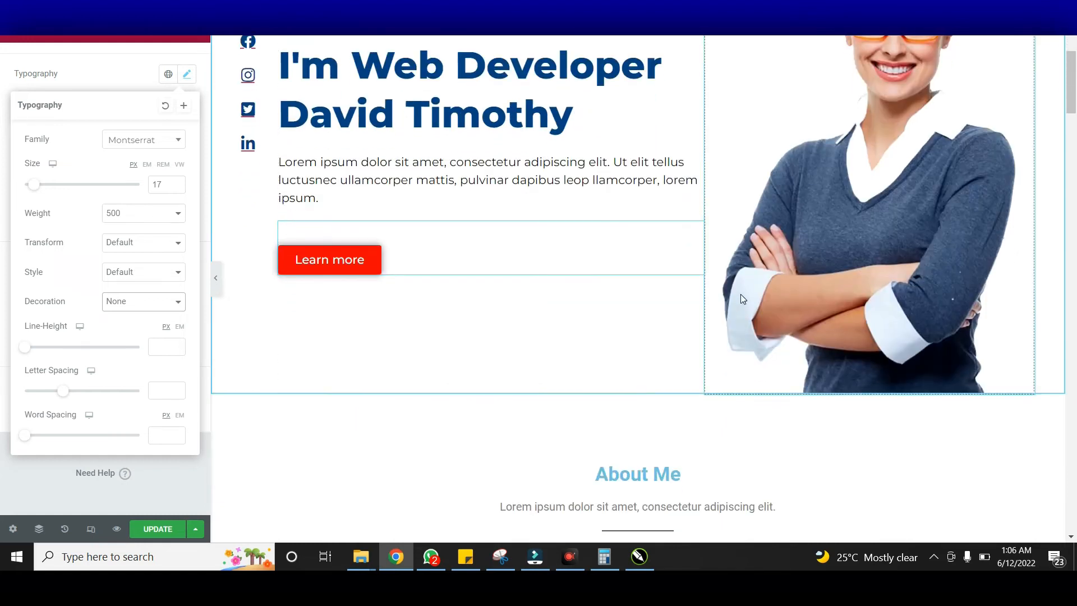
scroll(741, 294, up, 3)
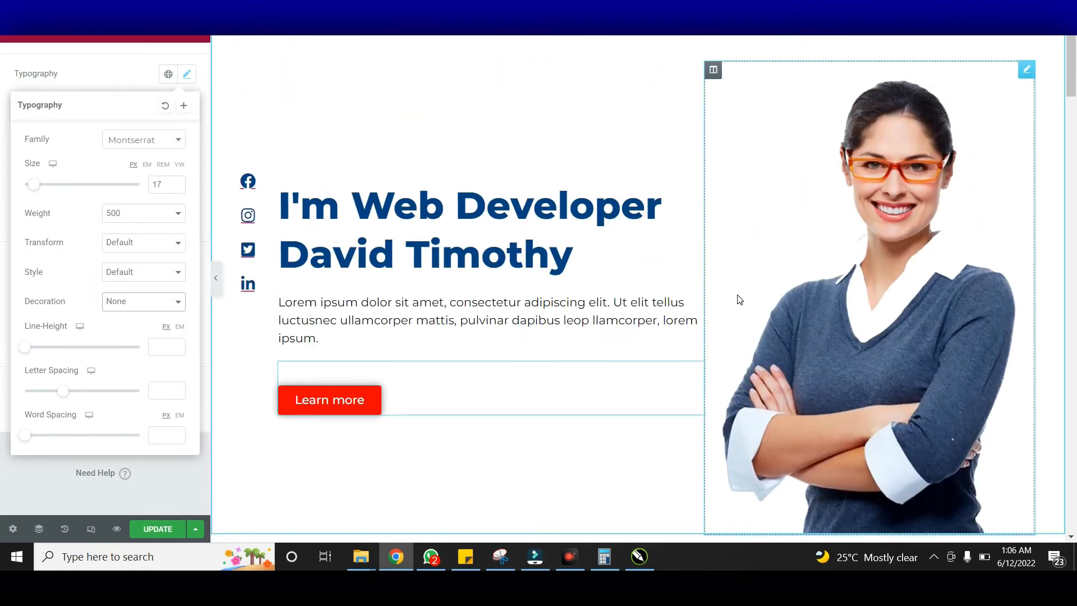
scroll(739, 300, up, 1)
scroll(825, 218, down, 1)
scroll(824, 218, down, 2)
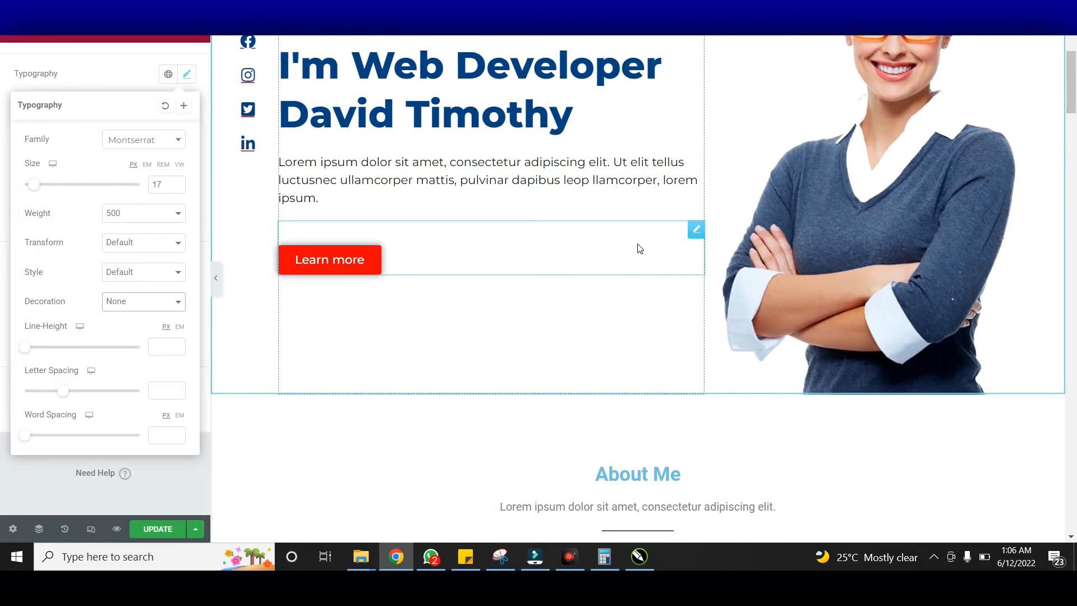
scroll(640, 248, down, 4)
scroll(645, 243, up, 6)
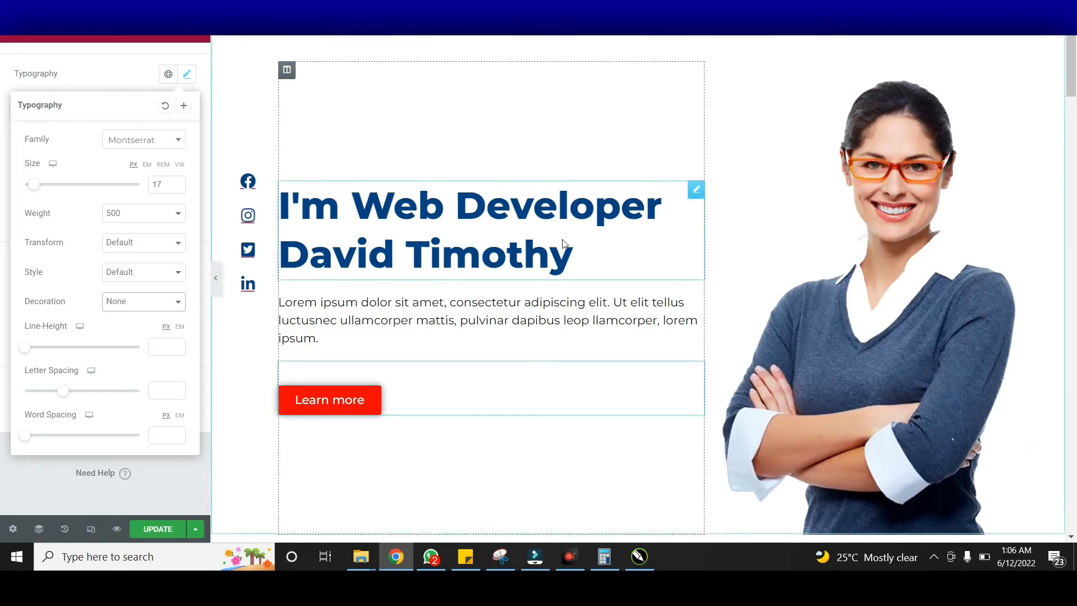
scroll(583, 236, down, 5)
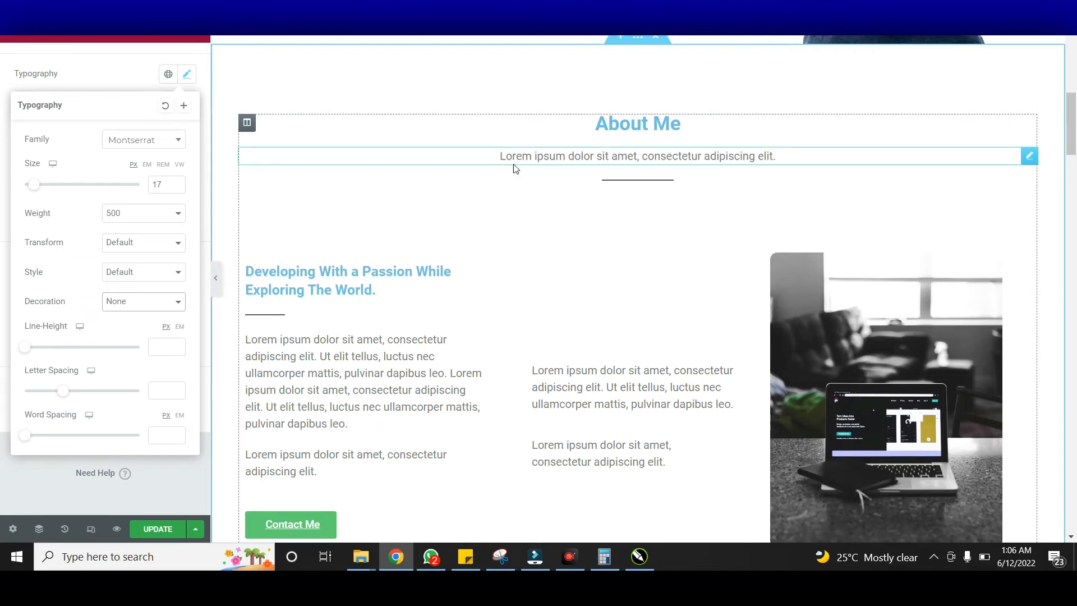
scroll(884, 219, down, 3)
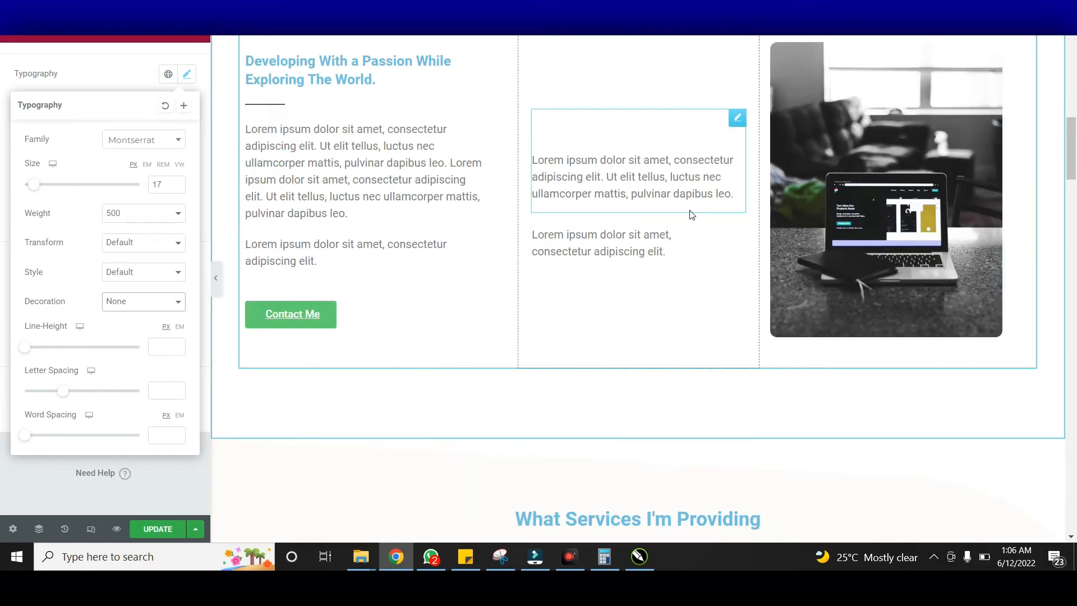
scroll(691, 215, up, 3)
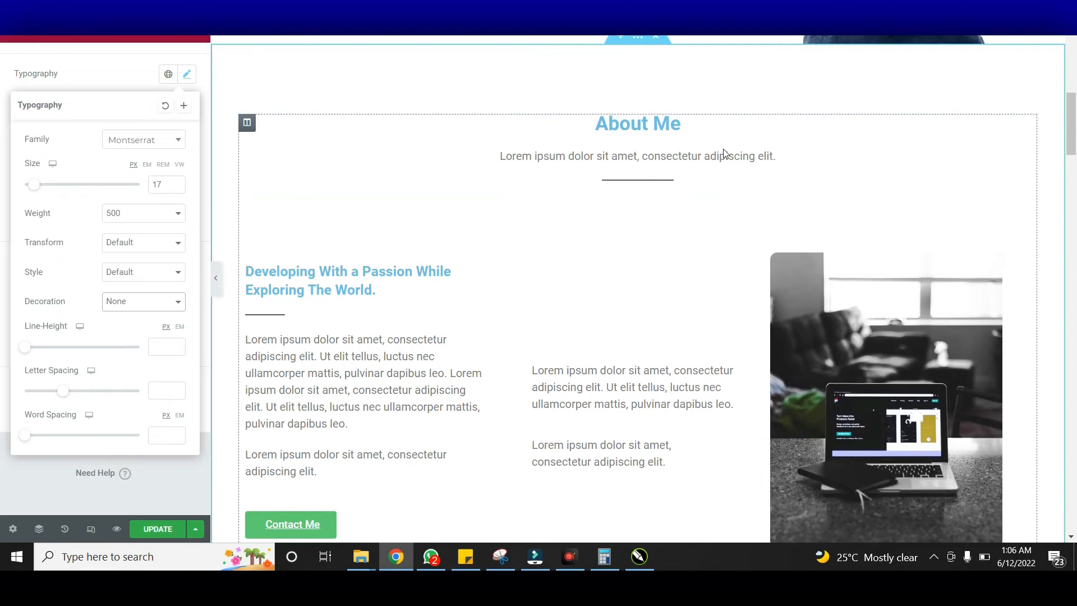
Check the hero heading's text colour to get its dark blue #024284
click(703, 147)
click(732, 126)
scroll(732, 126, up, 4)
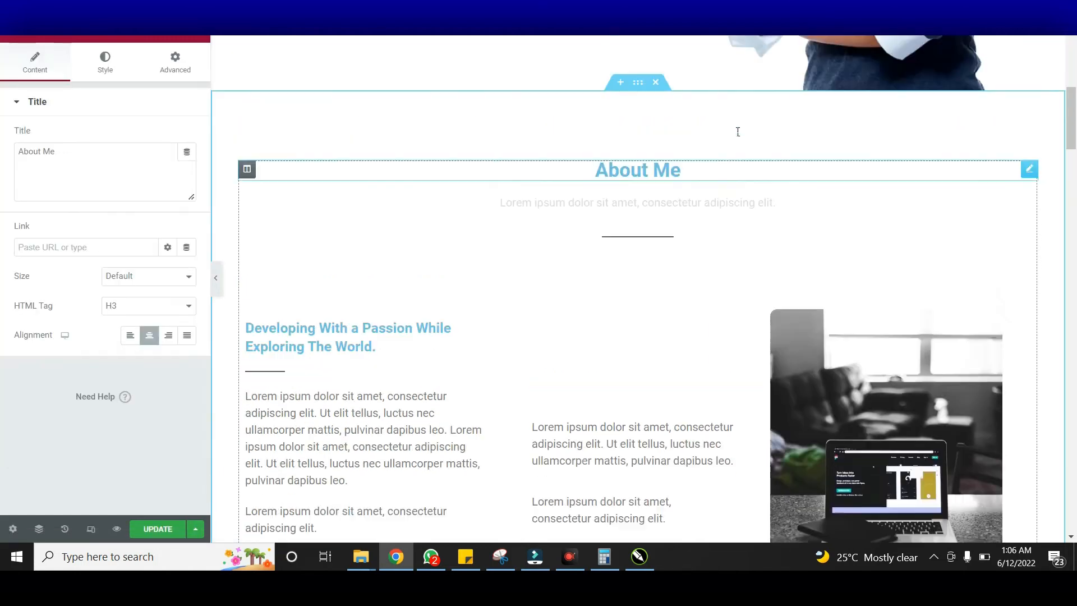
scroll(633, 204, up, 4)
scroll(633, 204, down, 5)
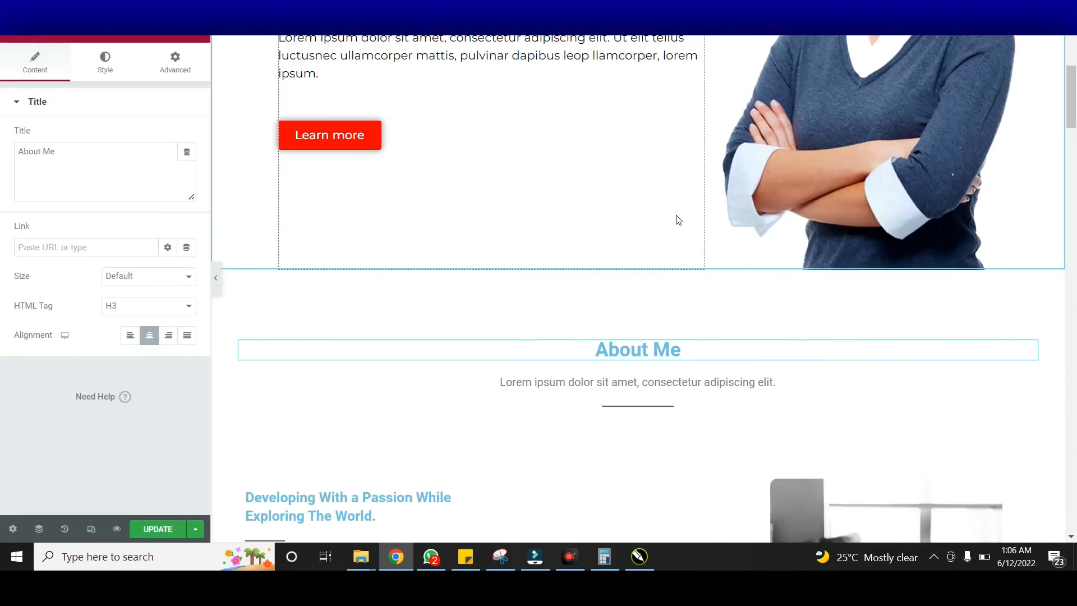
scroll(697, 264, up, 3)
click(503, 91)
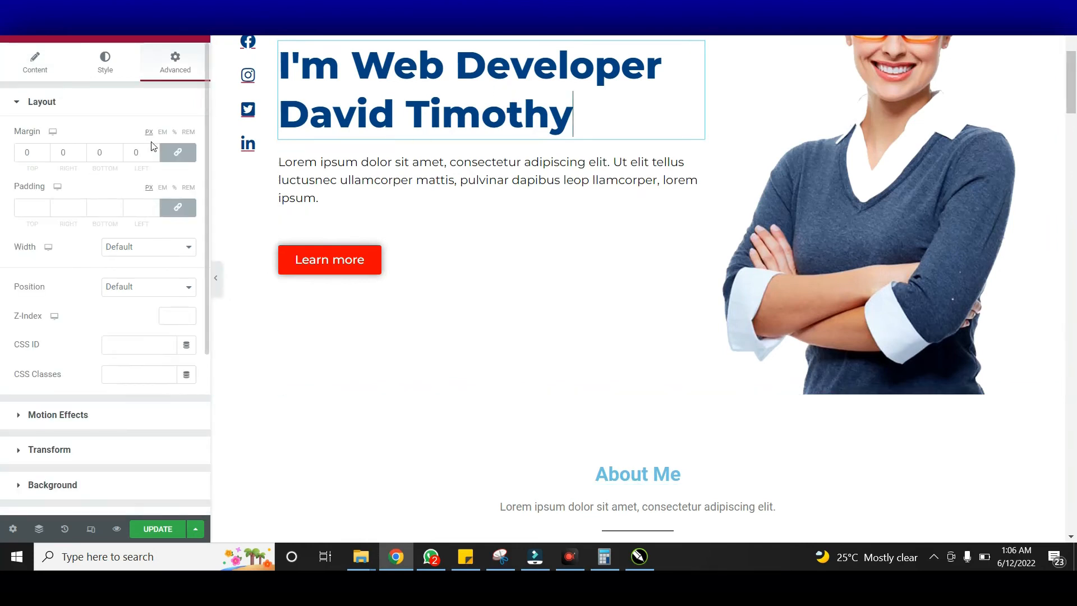
click(98, 66)
click(197, 140)
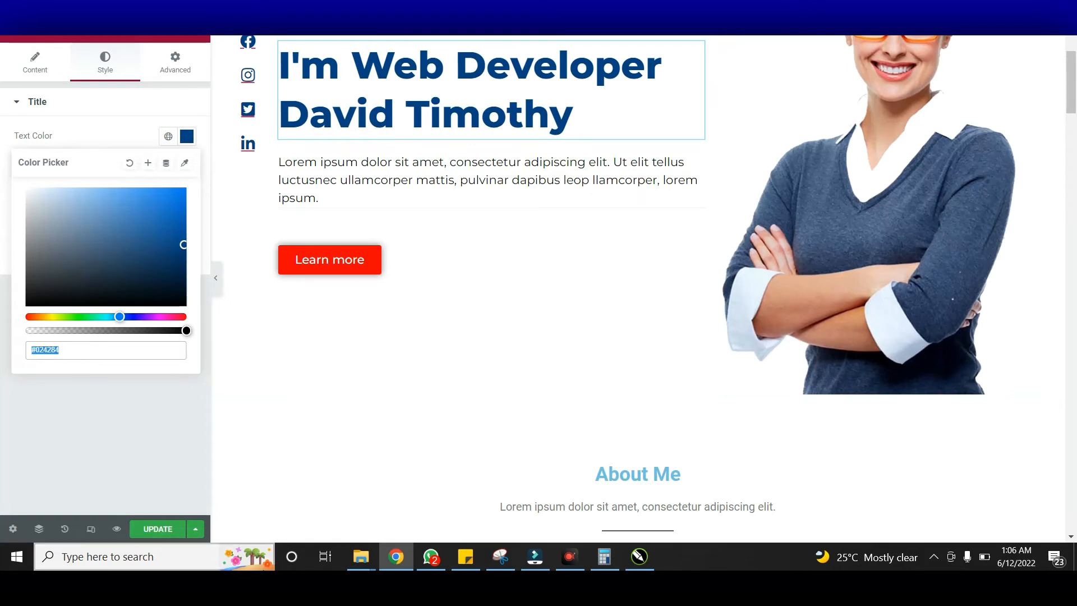
Paste #024284 as the About Me heading's text colour
scroll(531, 368, down, 4)
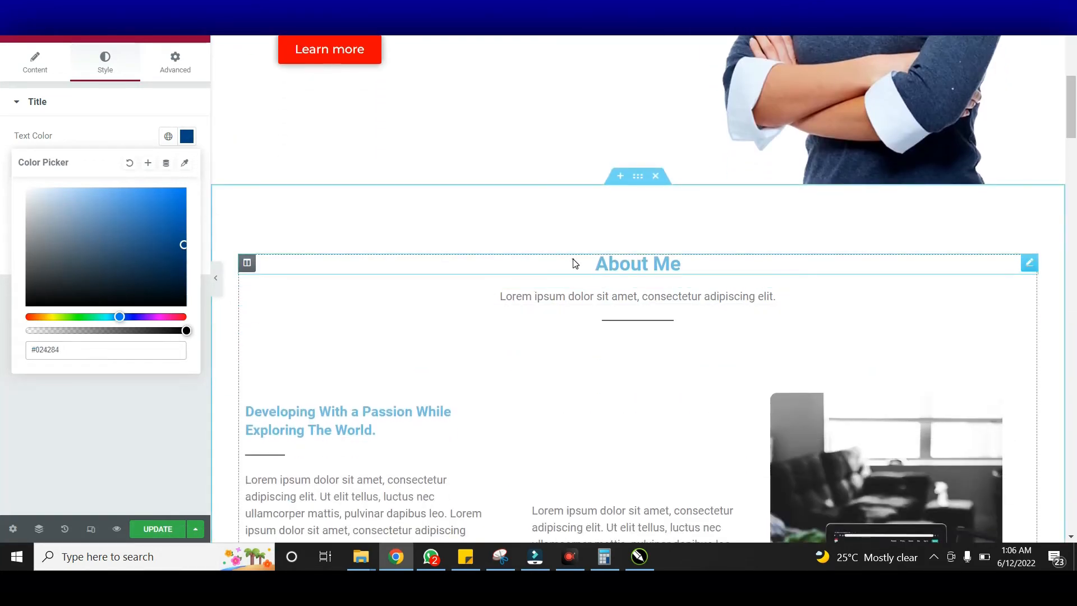
click(574, 262)
click(104, 62)
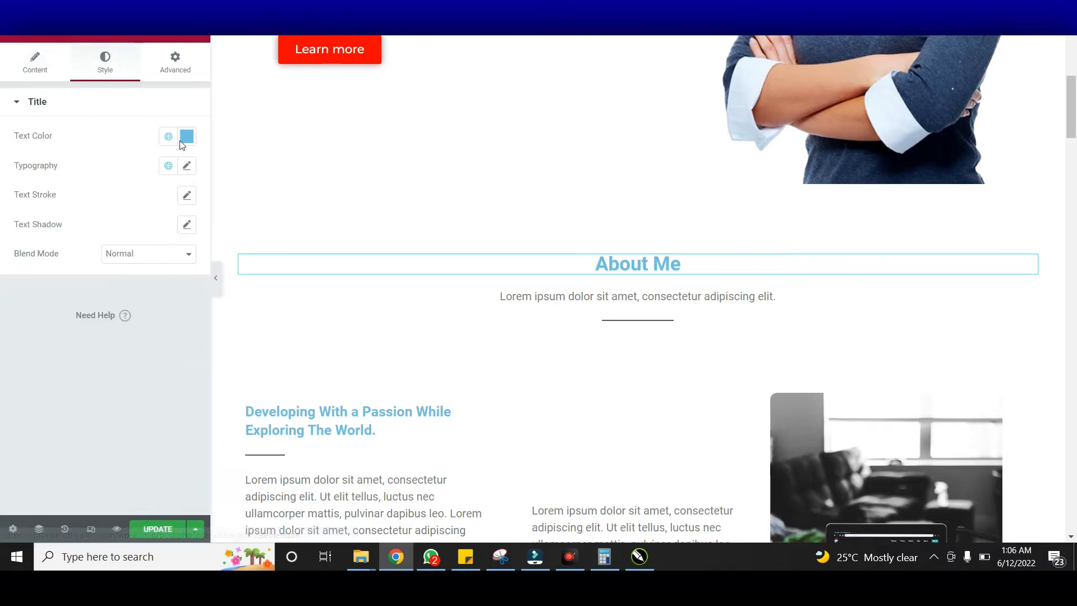
click(188, 135)
text(#024284)
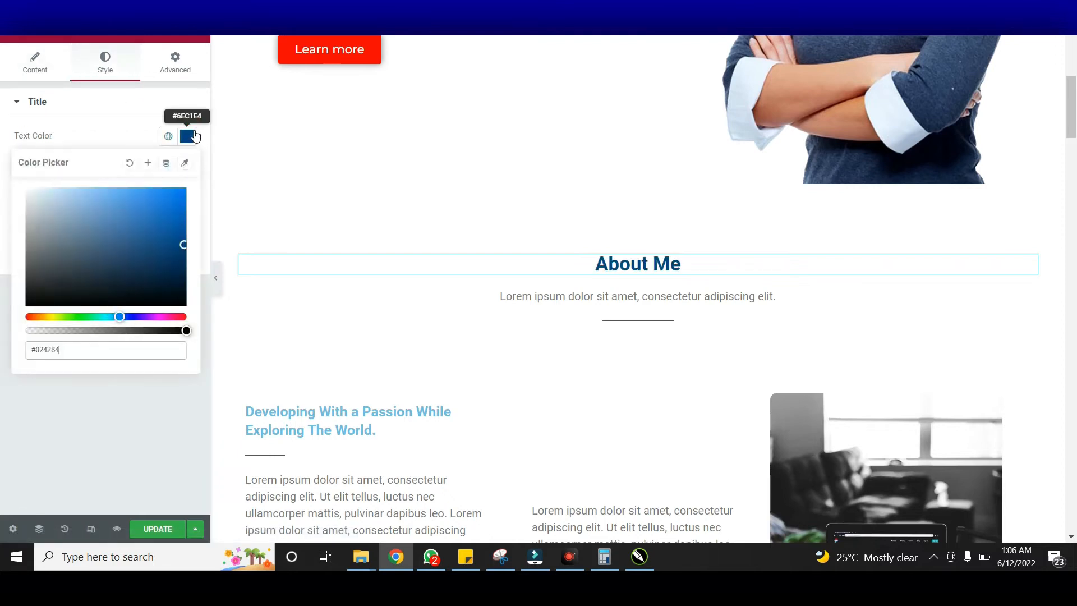
click(186, 136)
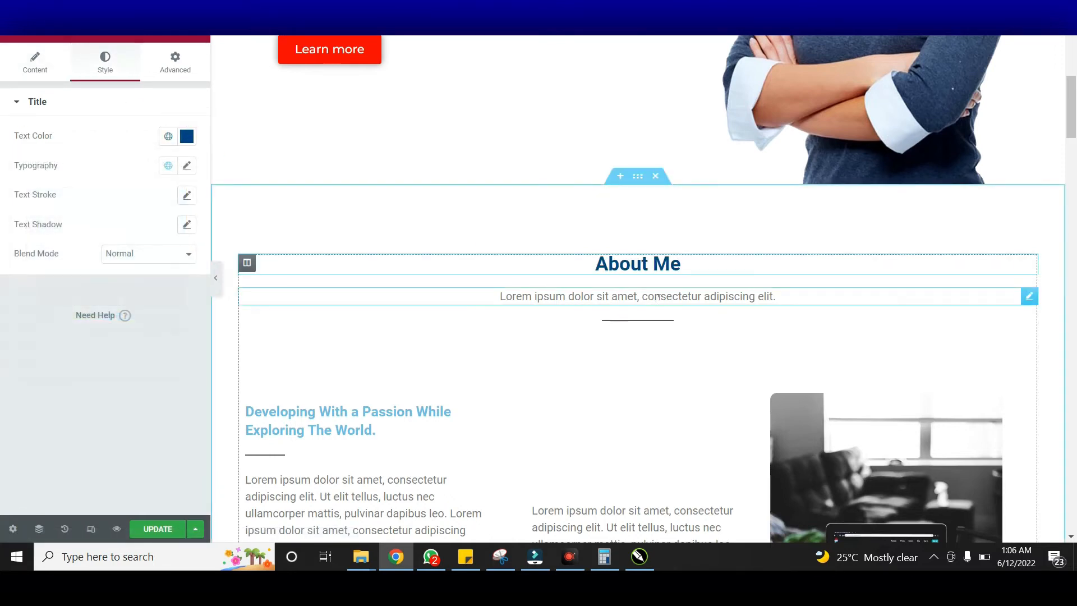
click(729, 296)
click(107, 71)
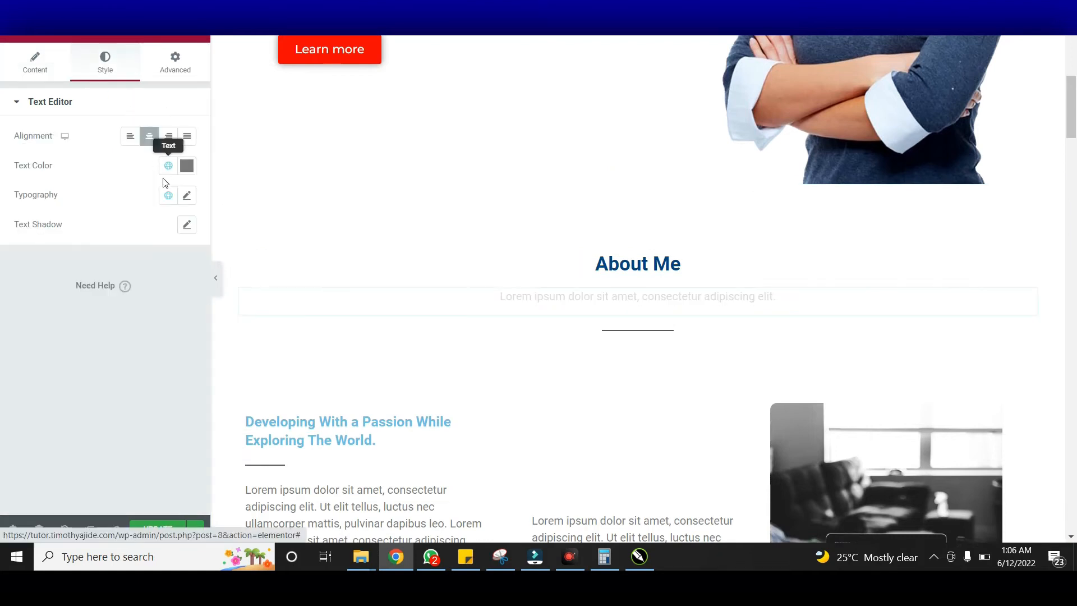
Change the Lorem ipsum subtitle's text colour from grey to black #000000
click(186, 166)
drag(140, 290, 17, 348)
scroll(552, 324, down, 5)
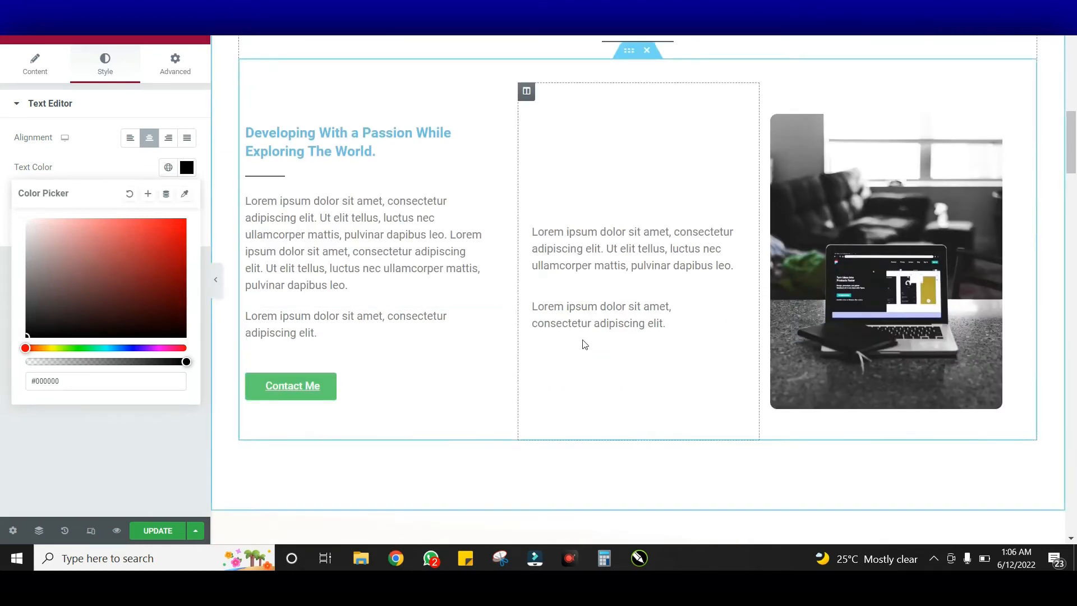
click(836, 283)
scroll(920, 255, up, 3)
scroll(920, 254, down, 1)
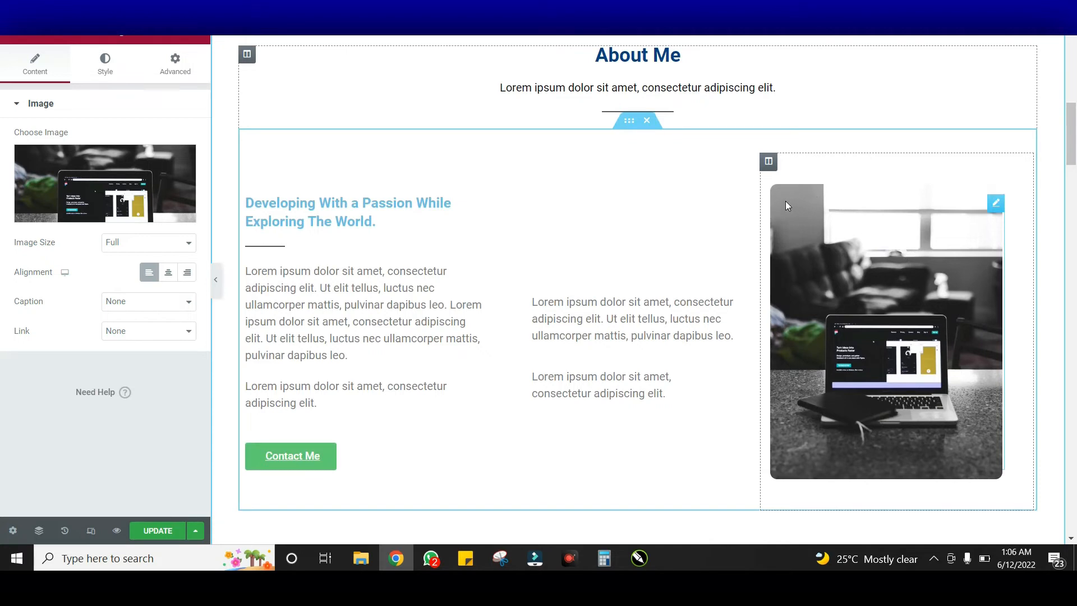
Try a border radius of 50 on the laptop photo, then keep it at 10
scroll(914, 357, down, 4)
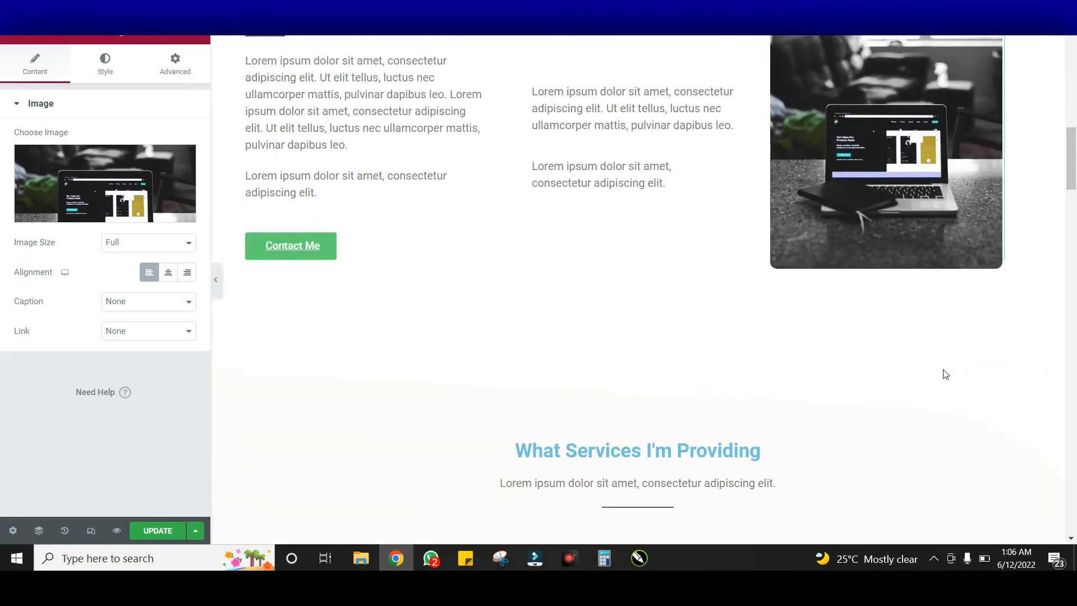
scroll(945, 371, up, 3)
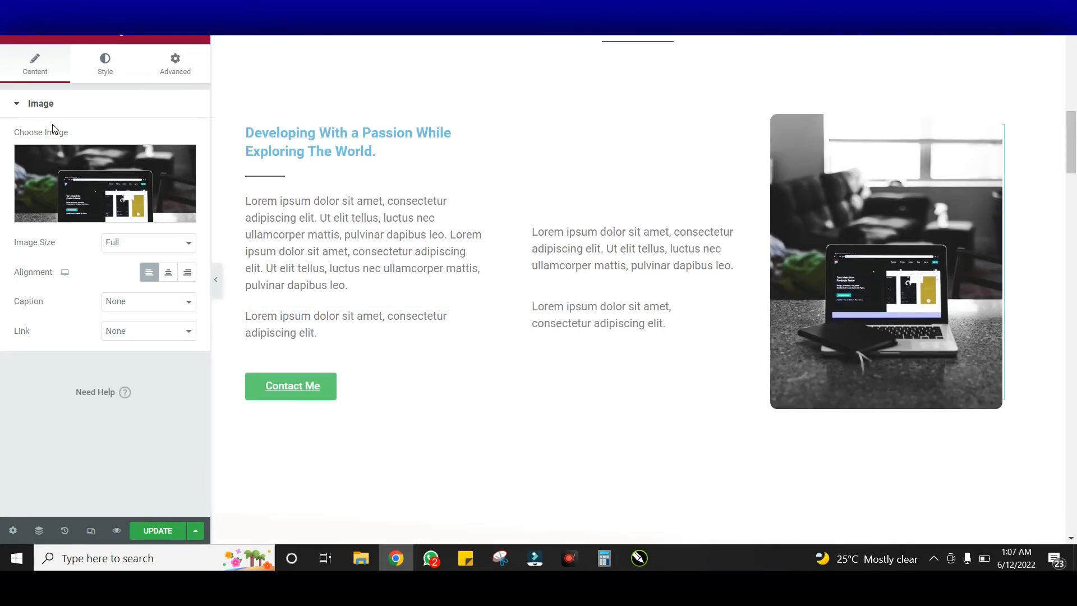
click(106, 67)
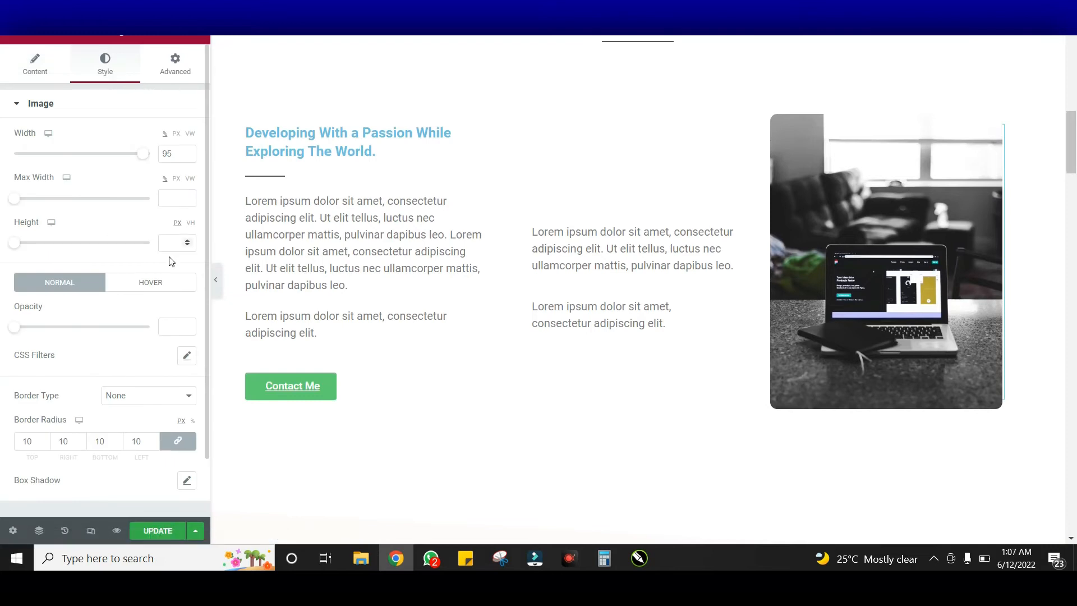
scroll(131, 356, down, 2)
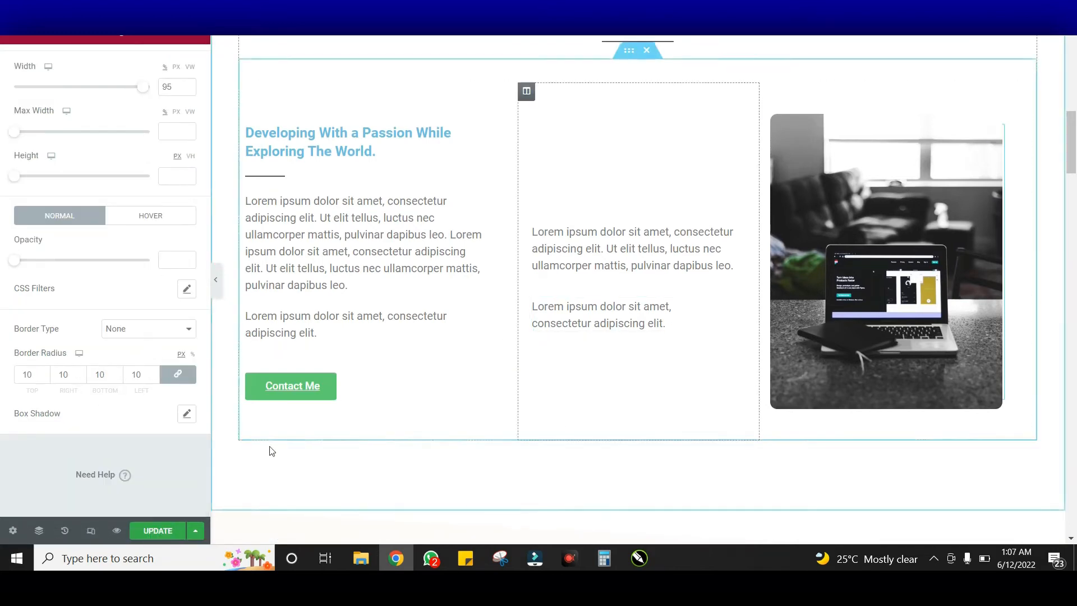
scroll(118, 250, up, 2)
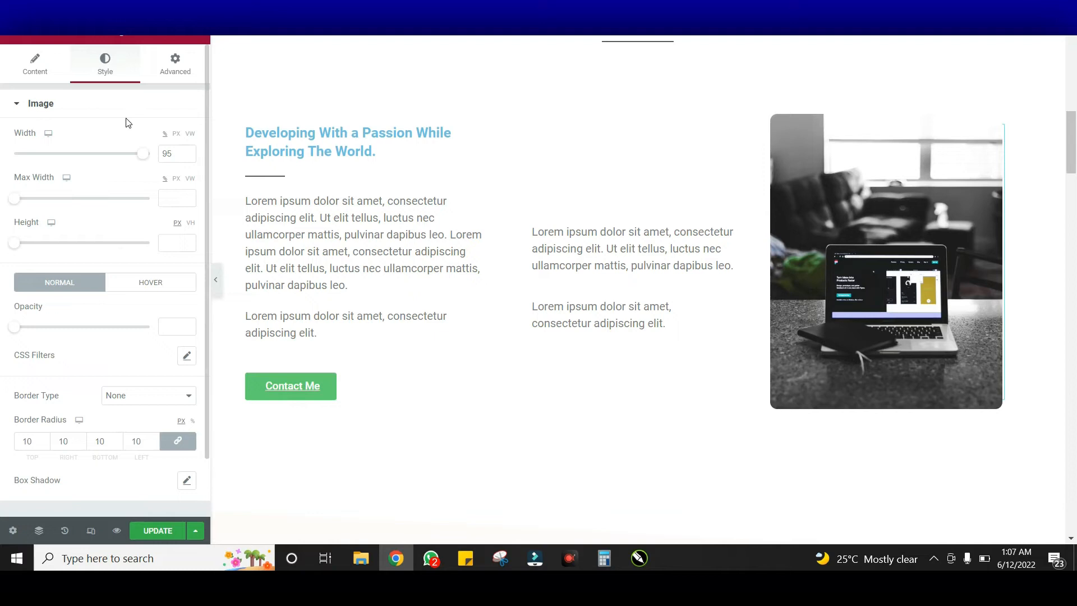
scroll(121, 227, down, 2)
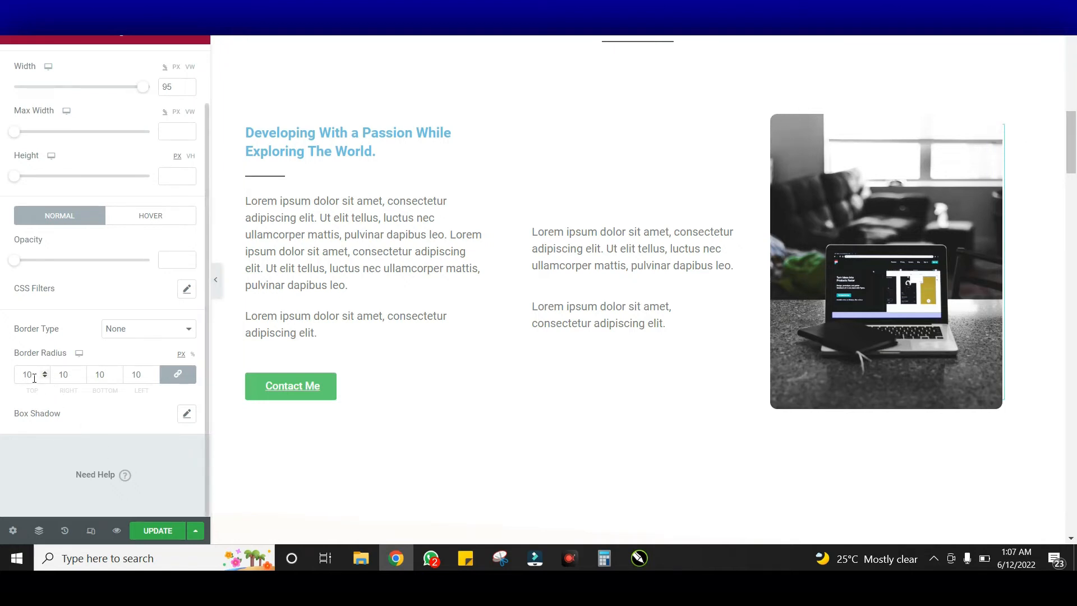
text(50)
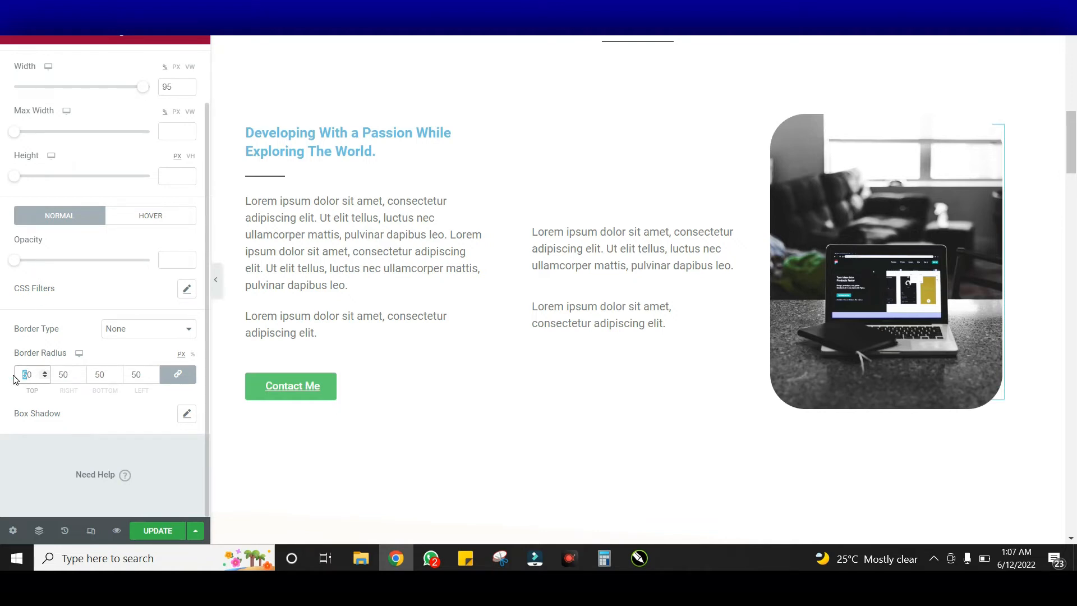
text(1)
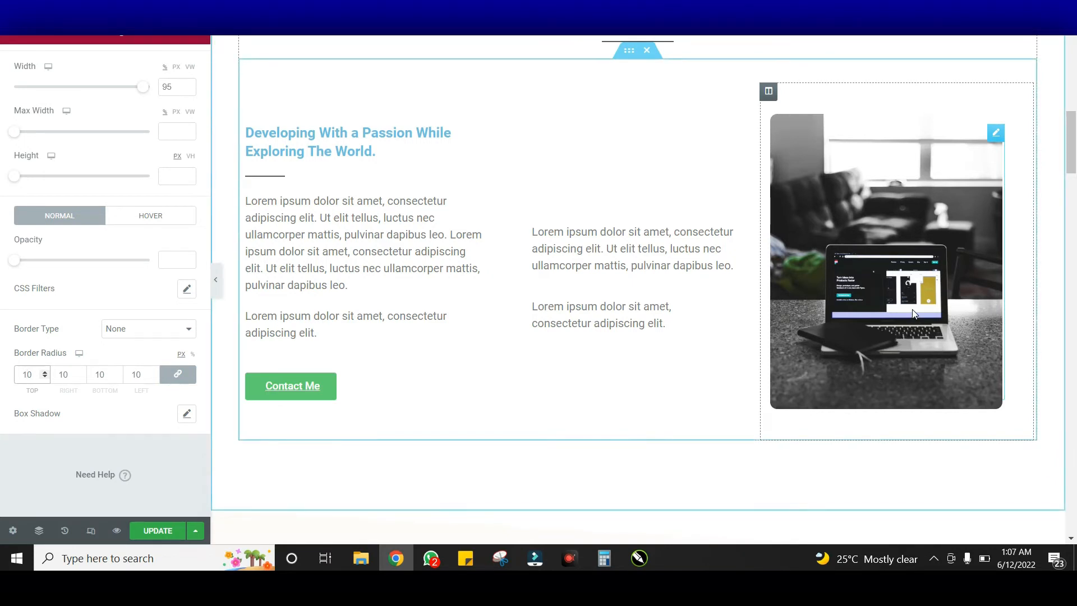
scroll(912, 308, up, 5)
scroll(912, 313, down, 4)
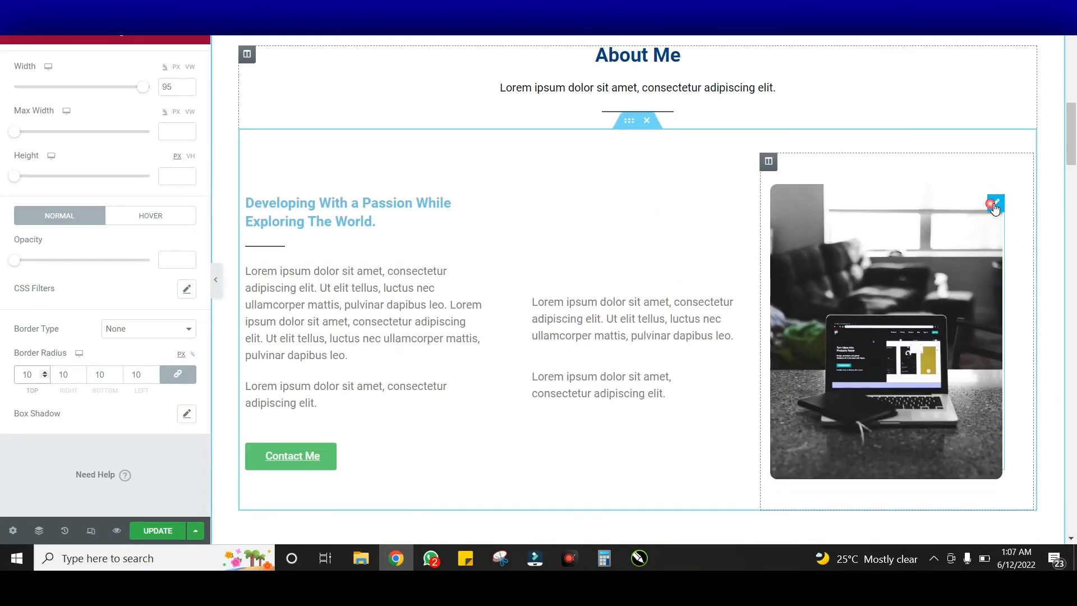
scroll(140, 164, up, 2)
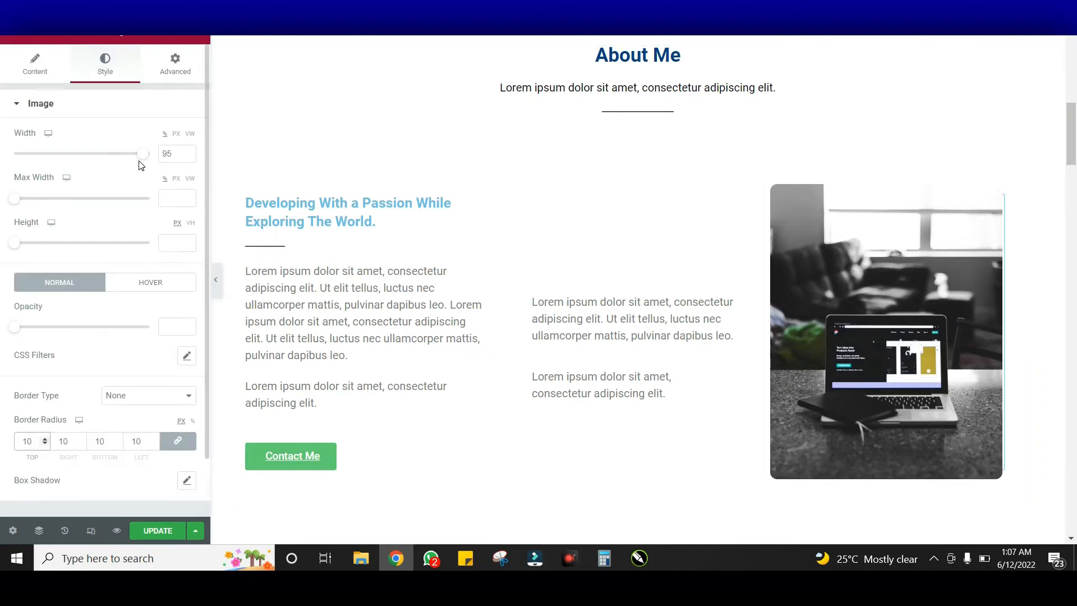
click(164, 71)
scroll(105, 254, down, 4)
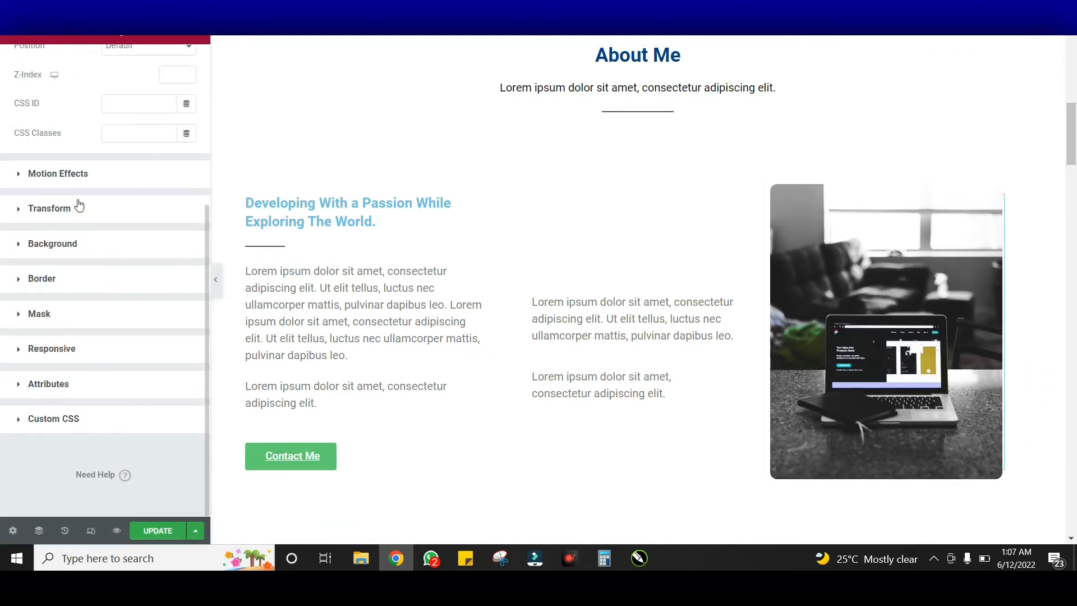
click(126, 174)
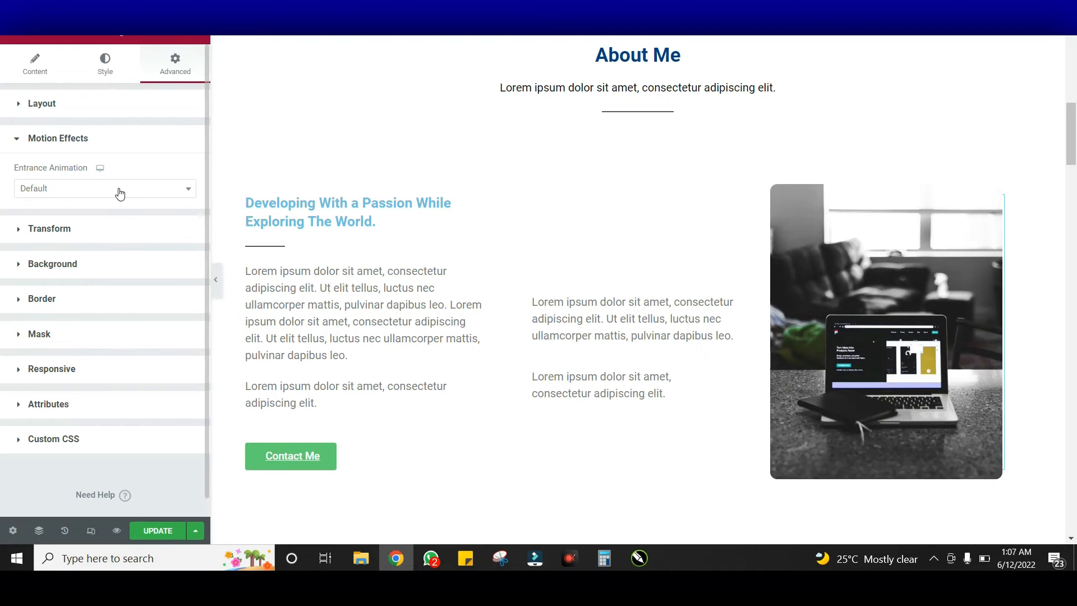
click(119, 193)
scroll(98, 291, down, 5)
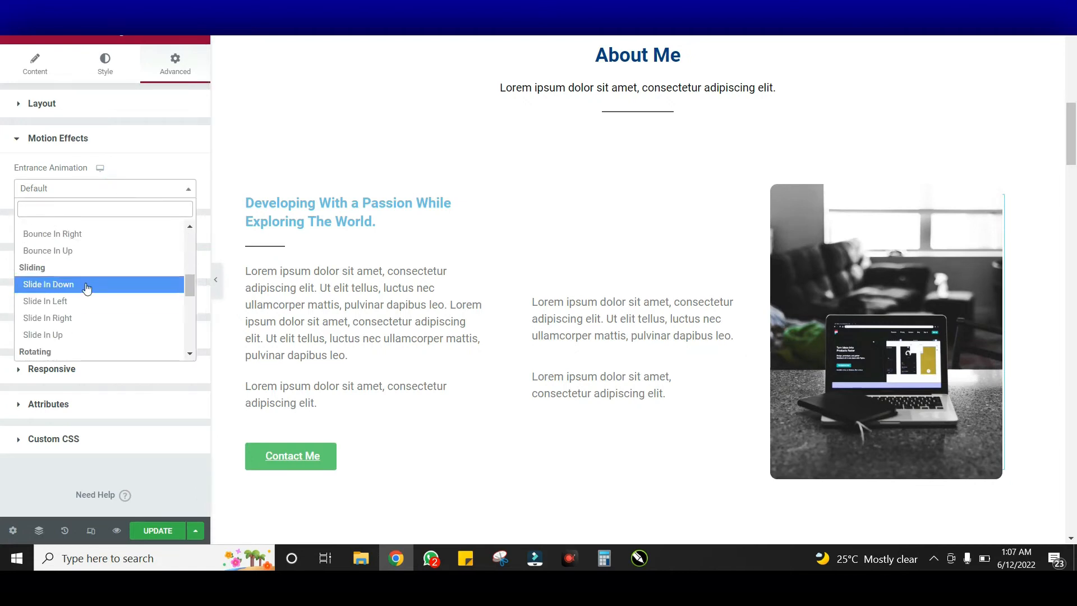
scroll(88, 300, down, 5)
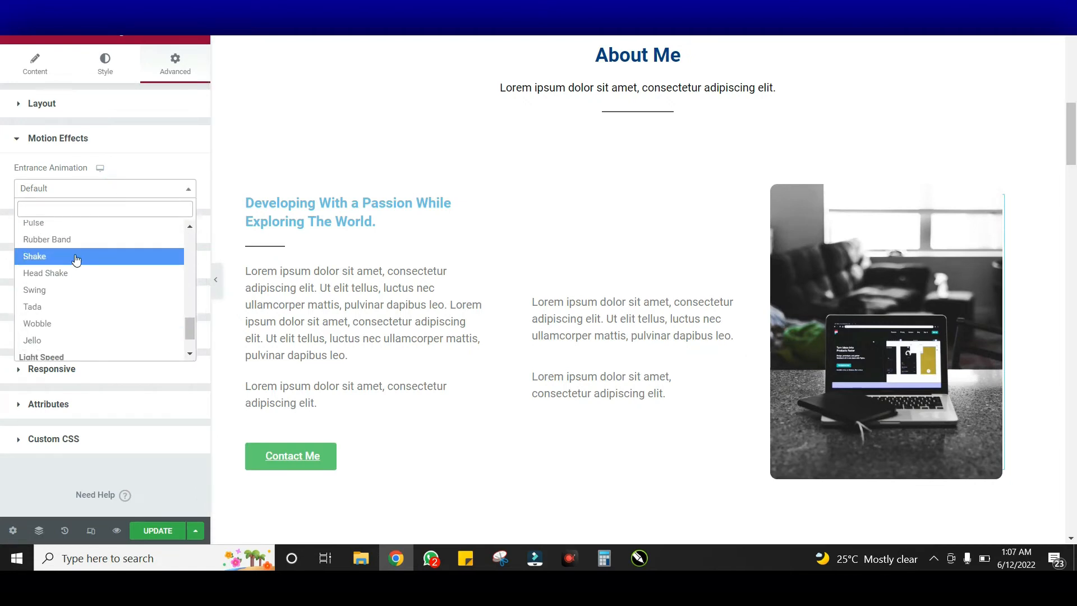
click(76, 257)
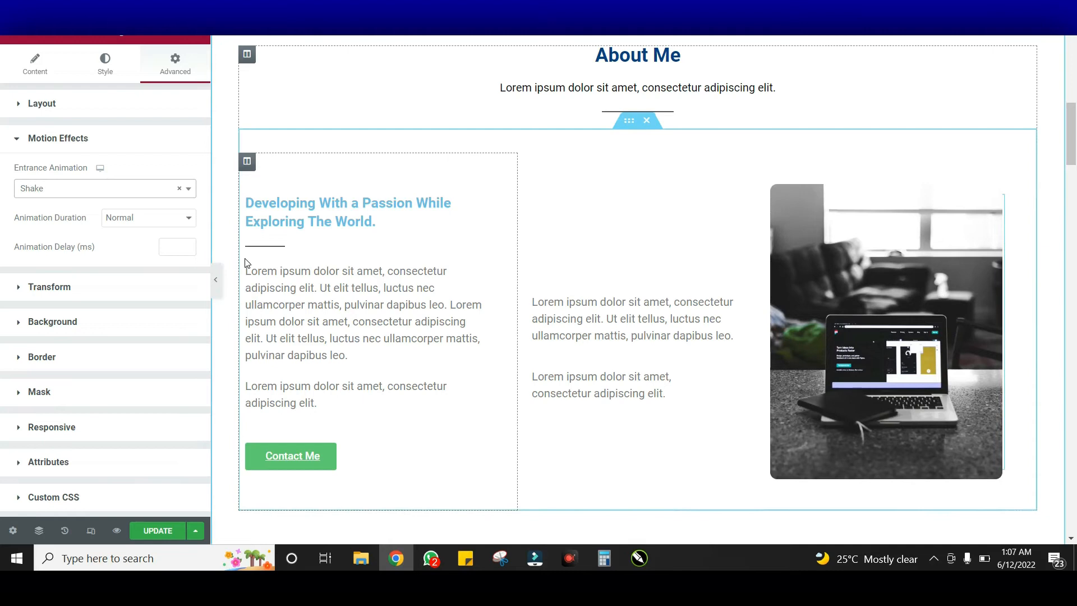
scroll(617, 273, down, 4)
scroll(579, 277, up, 3)
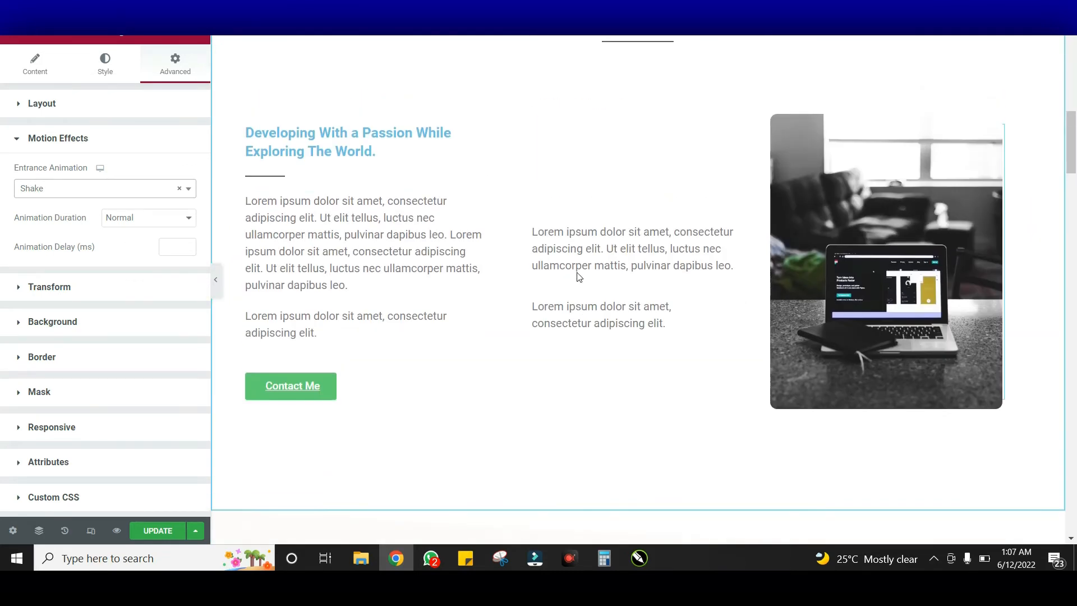
scroll(359, 253, up, 1)
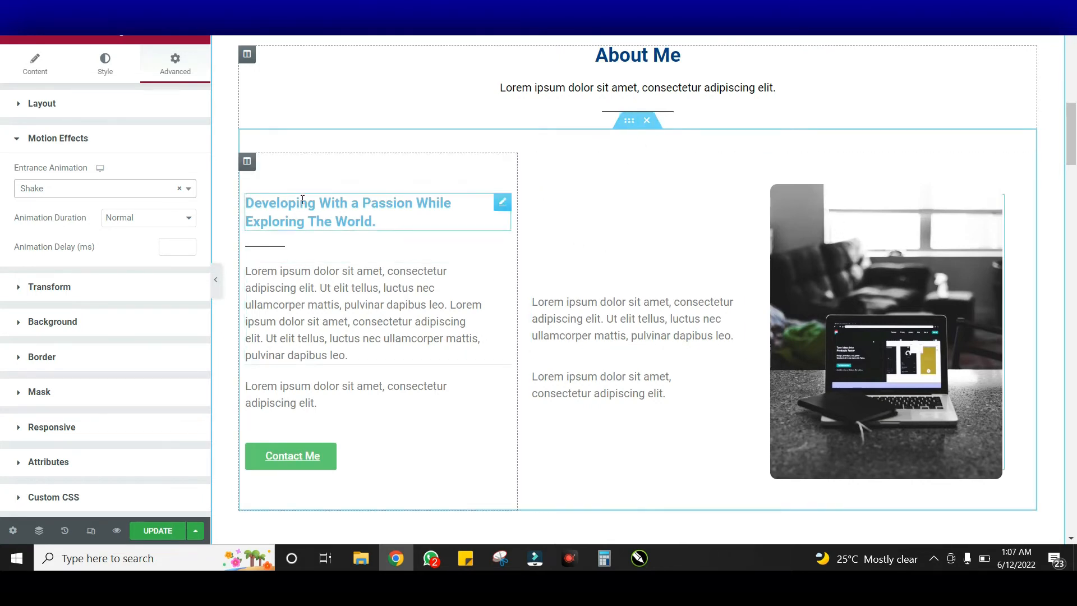
Inspect the About Me column layout, blue subheading and paragraph widgets
click(248, 168)
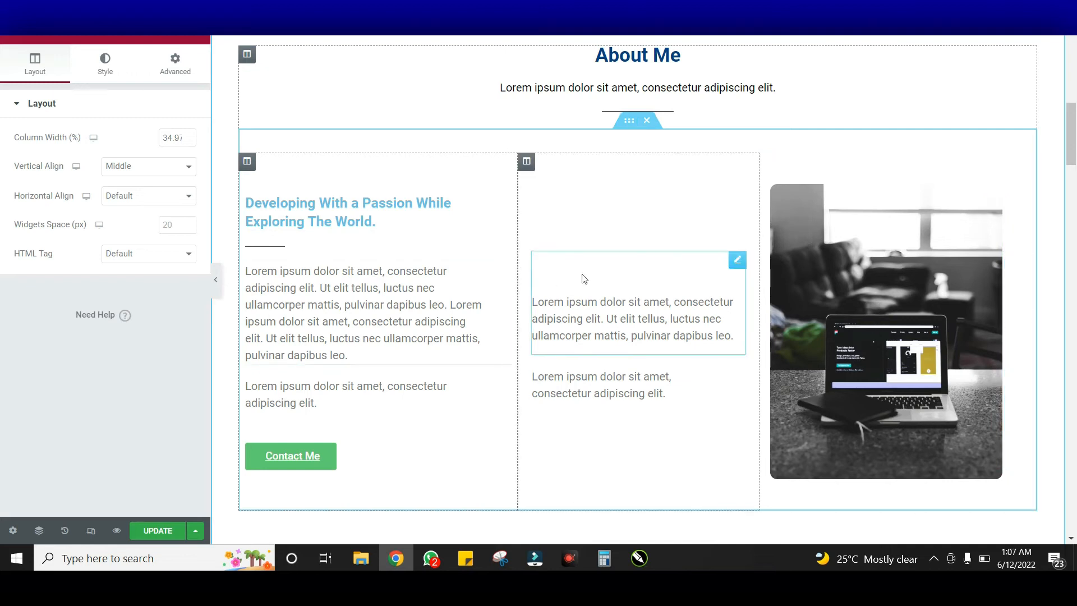
click(400, 217)
click(385, 297)
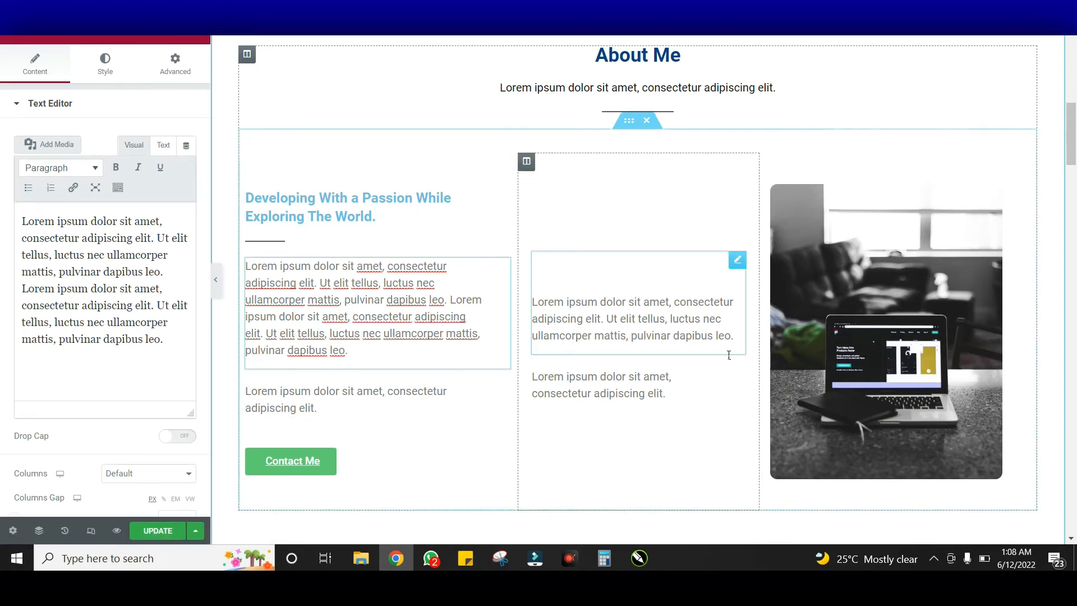
Bring up the style settings of the What Services I'm Providing section
scroll(695, 314, down, 6)
scroll(702, 310, down, 2)
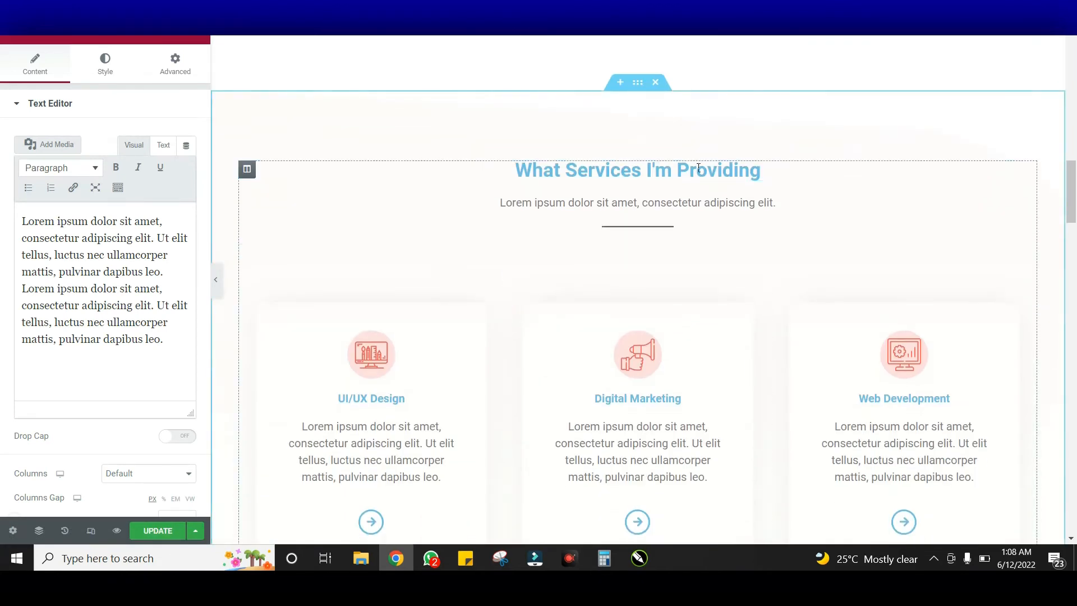
scroll(645, 202, down, 4)
scroll(645, 203, up, 4)
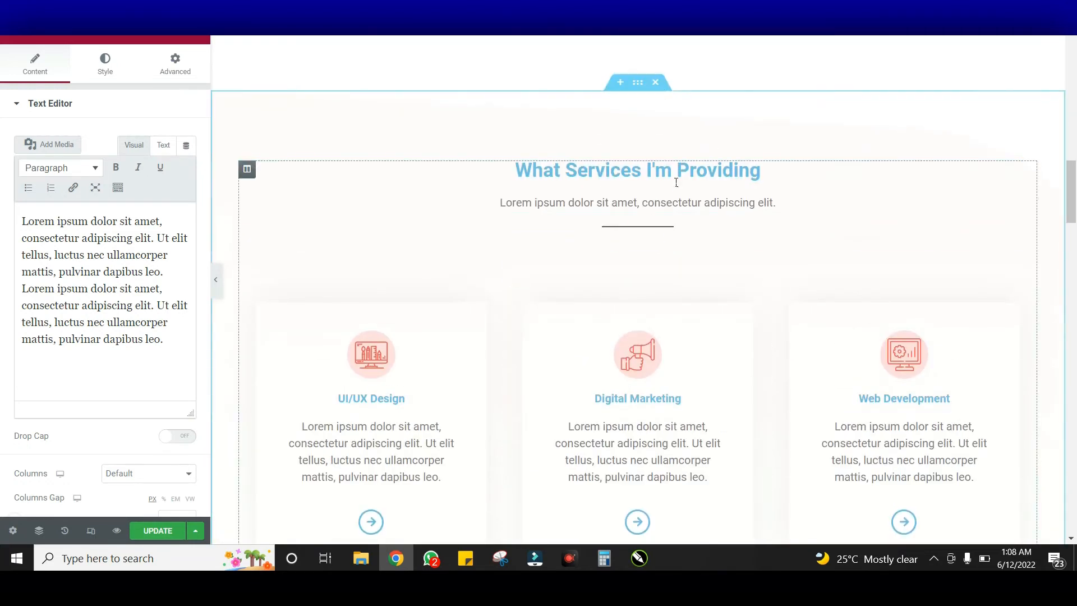
click(640, 86)
click(100, 74)
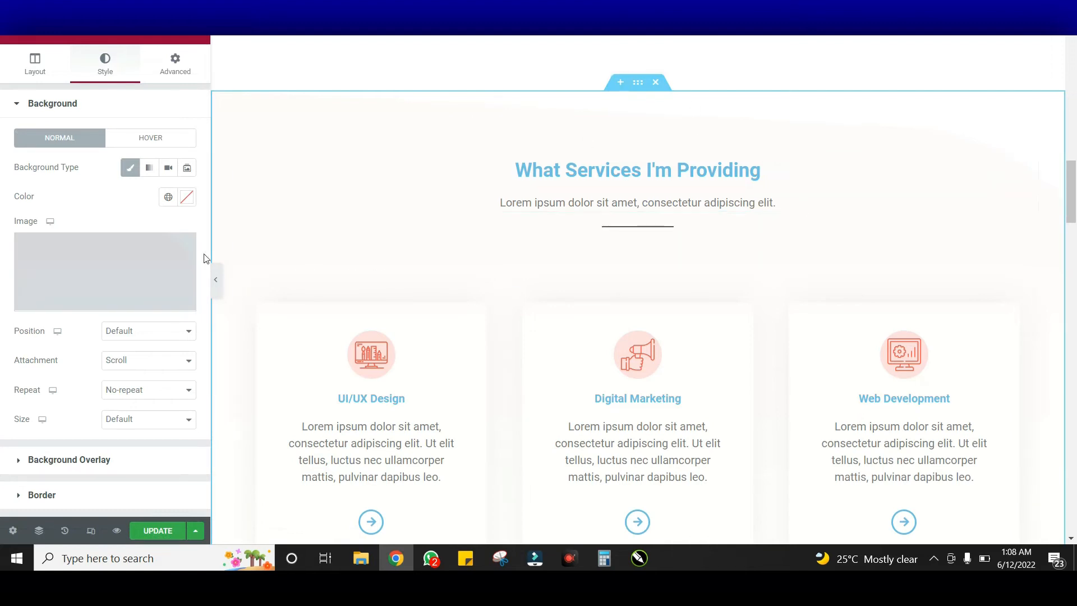
Browse the Media Library for a services section background, closing it without choosing an image
click(130, 281)
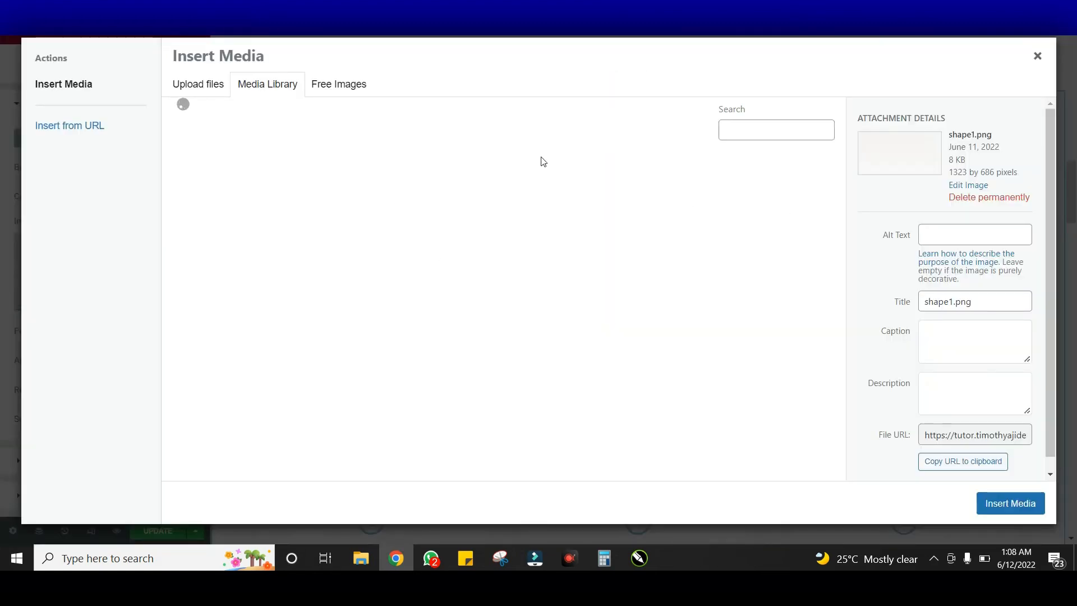
scroll(726, 281, down, 4)
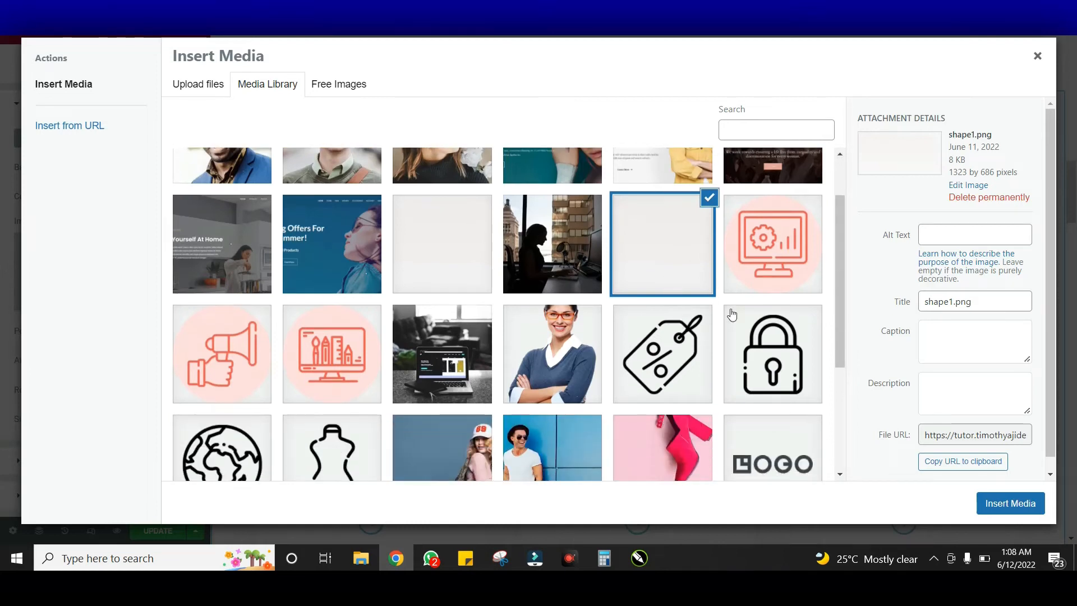
scroll(727, 318, up, 4)
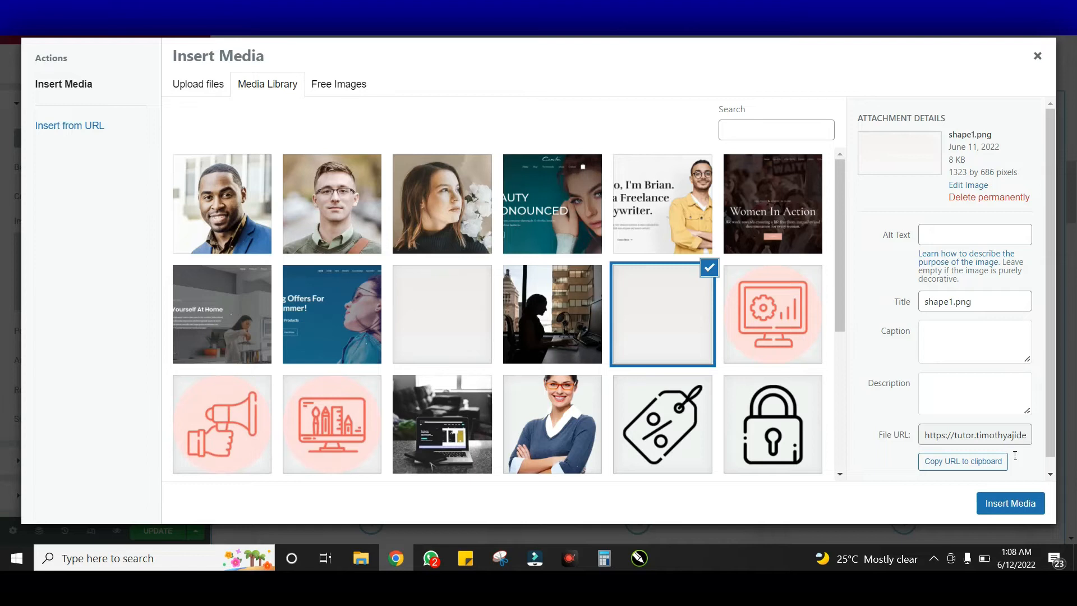
click(996, 494)
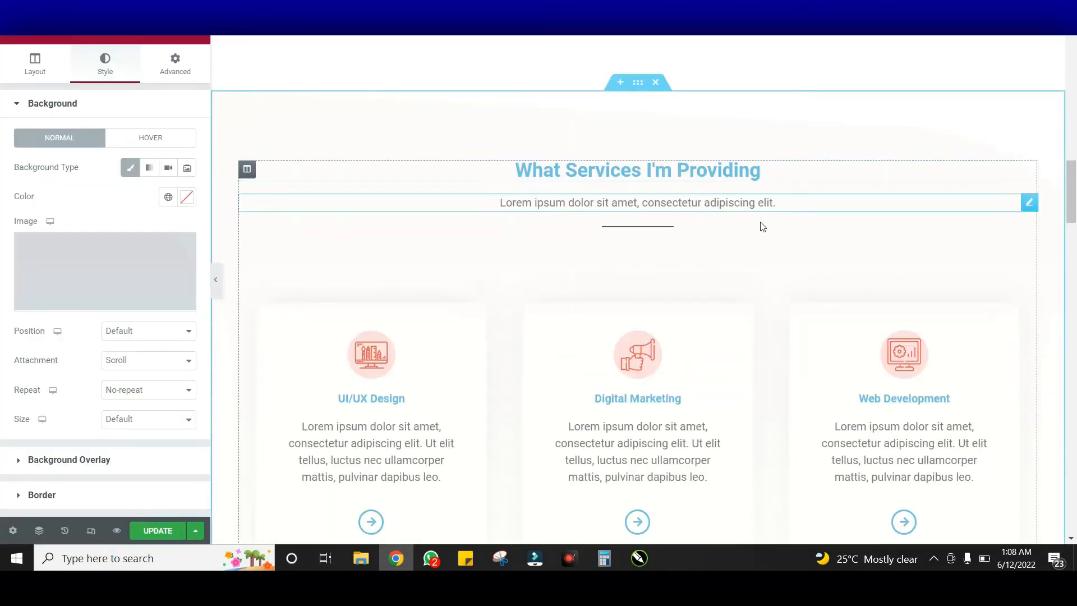
scroll(957, 185, down, 5)
scroll(958, 185, down, 3)
scroll(957, 185, up, 8)
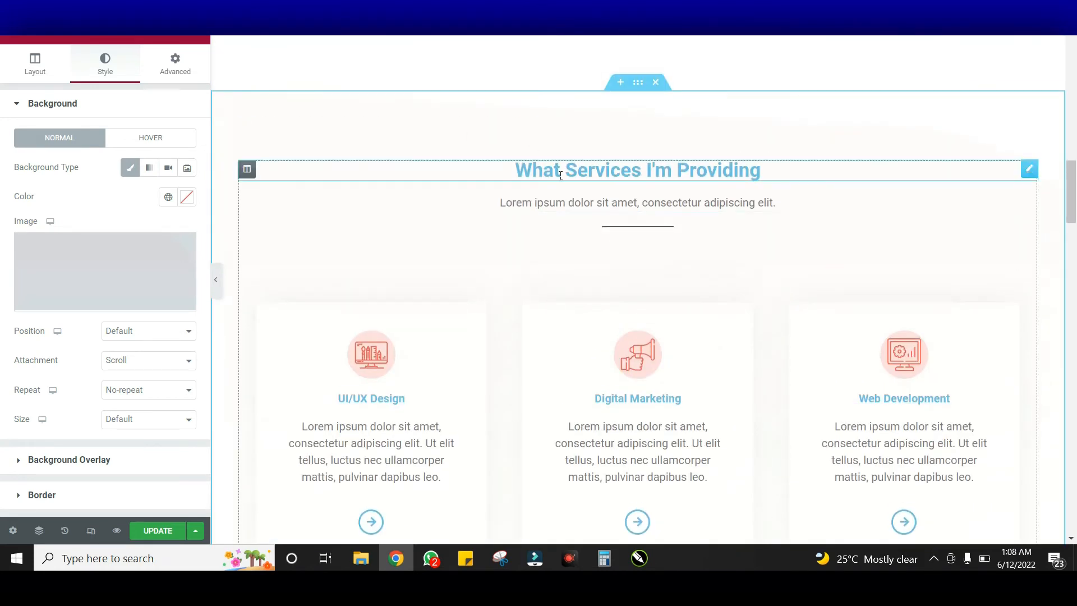
click(560, 176)
Copy the hero's red Learn more button
scroll(742, 189, up, 12)
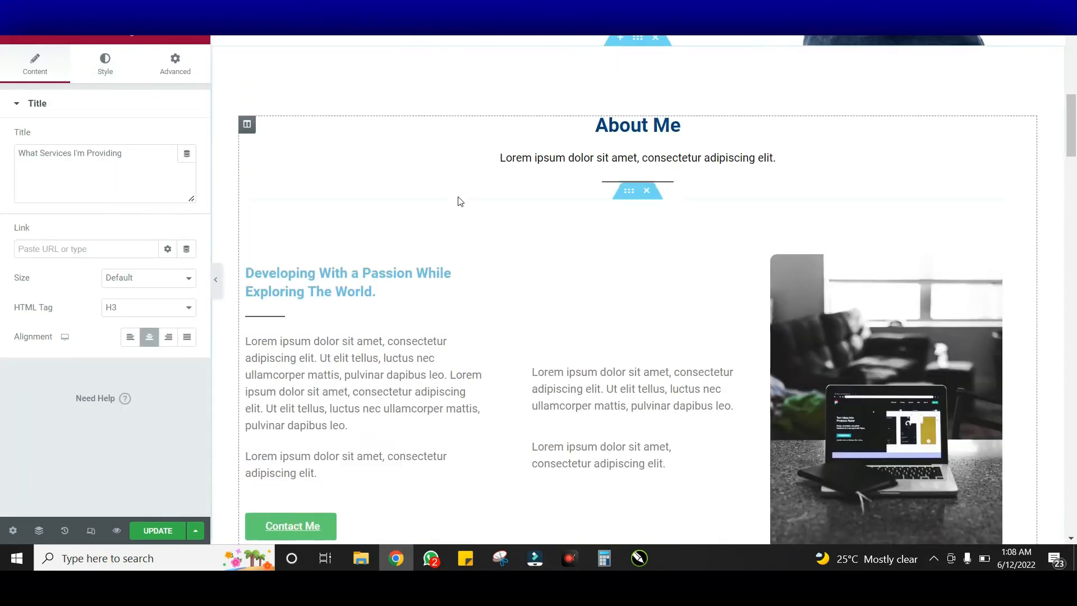
scroll(460, 194, up, 5)
scroll(427, 314, down, 11)
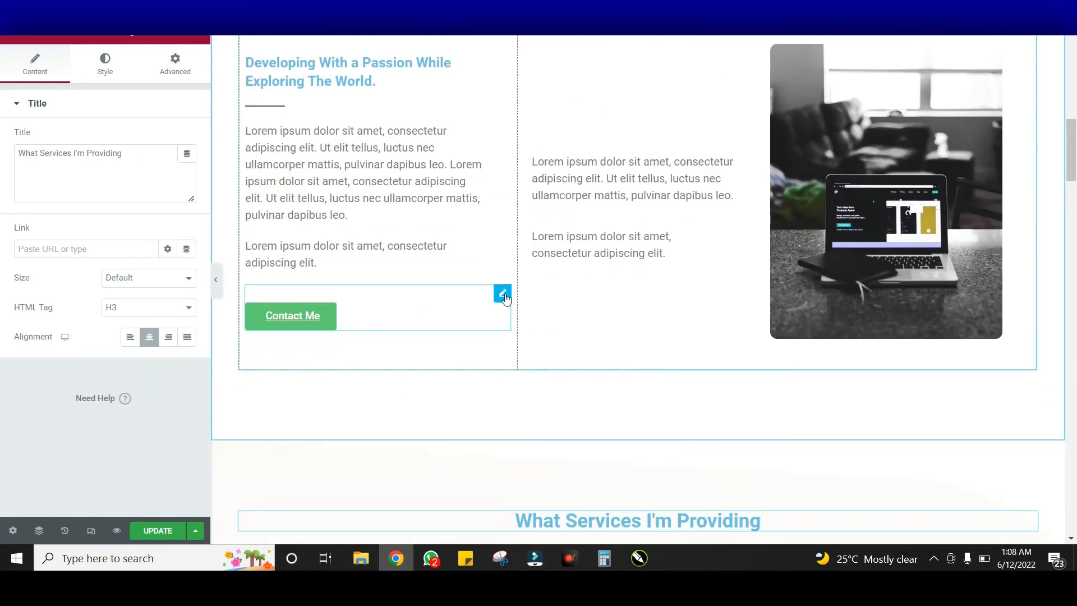
scroll(505, 299, up, 11)
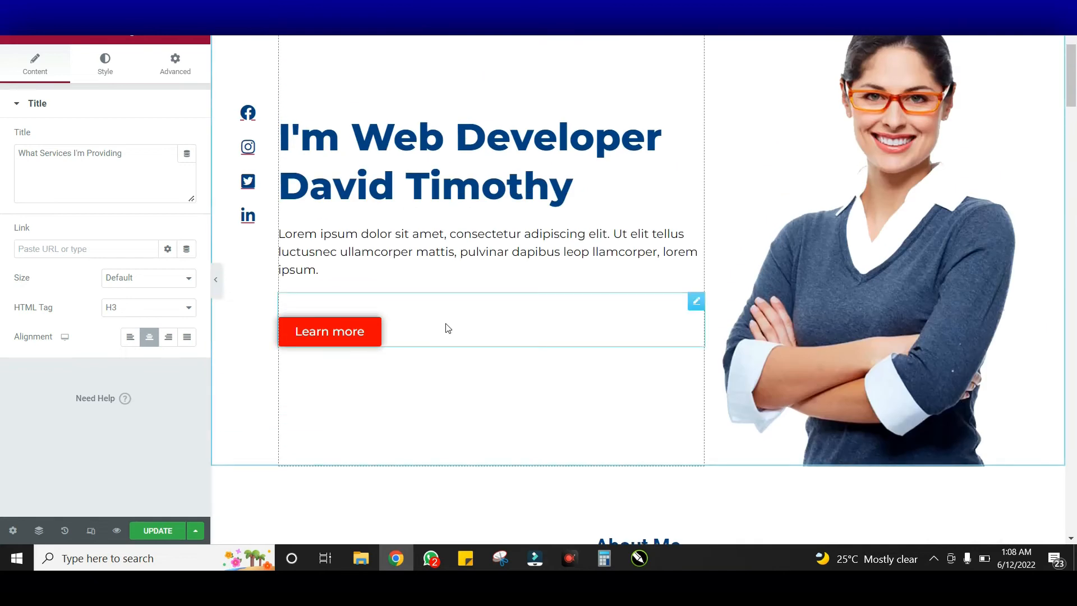
right_click(448, 329)
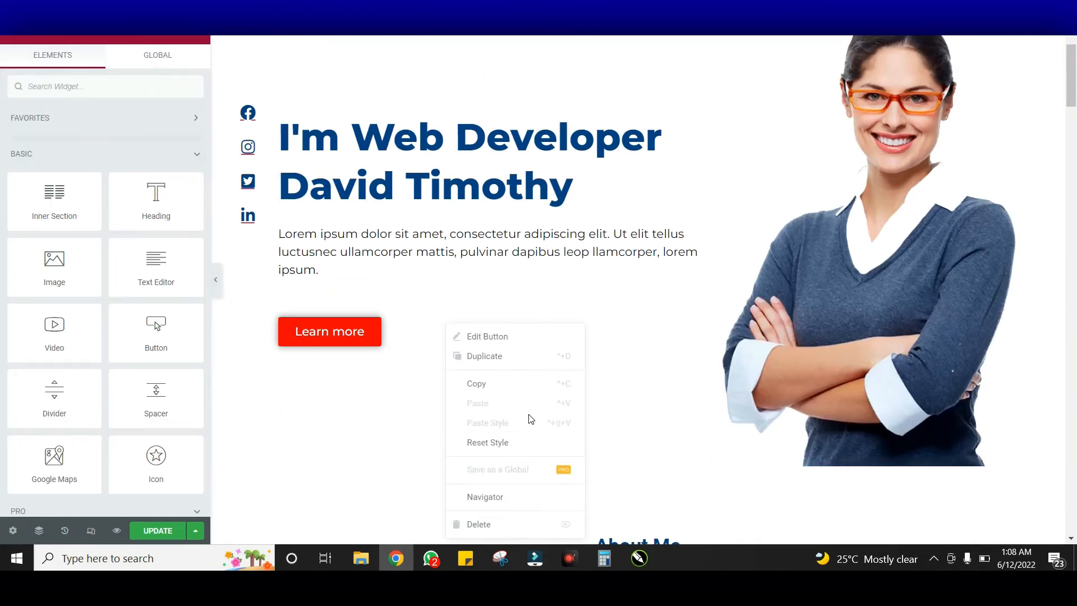
click(533, 384)
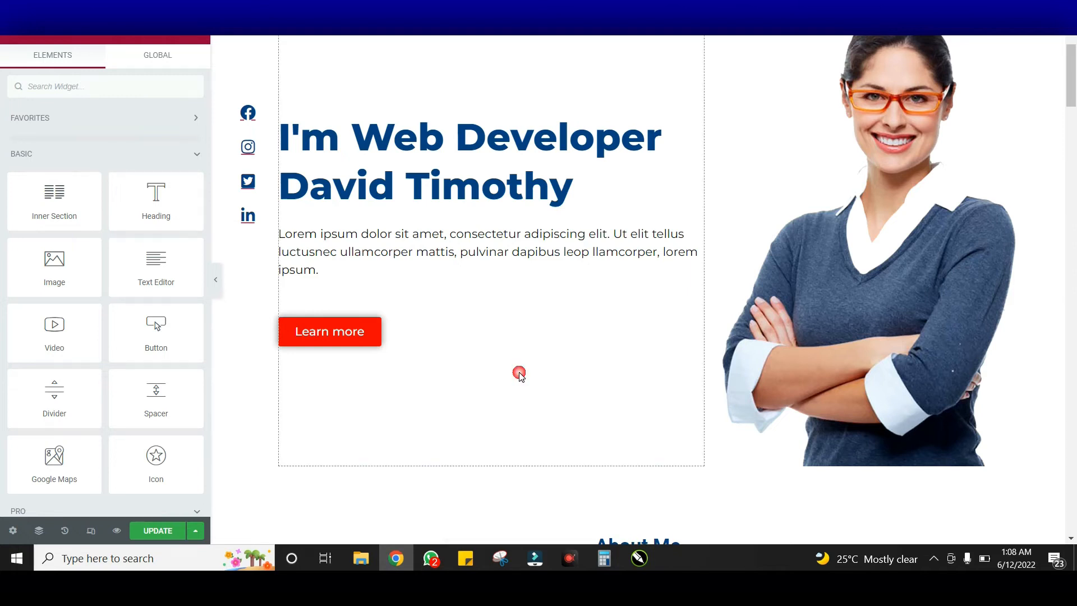
Paste the copied button below the green Contact Me button in About Me
scroll(432, 294, down, 13)
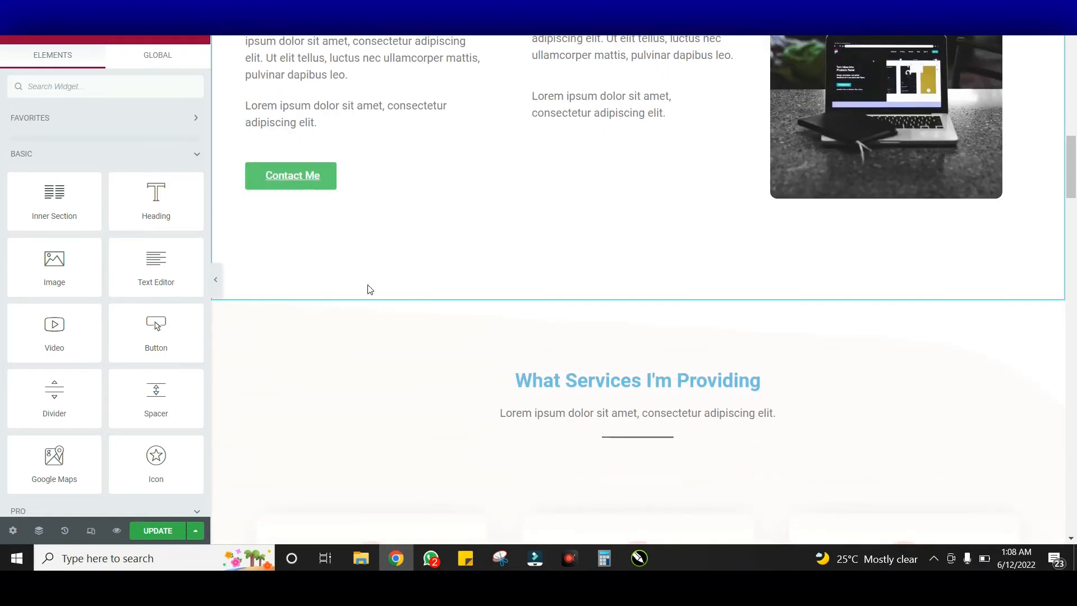
right_click(375, 177)
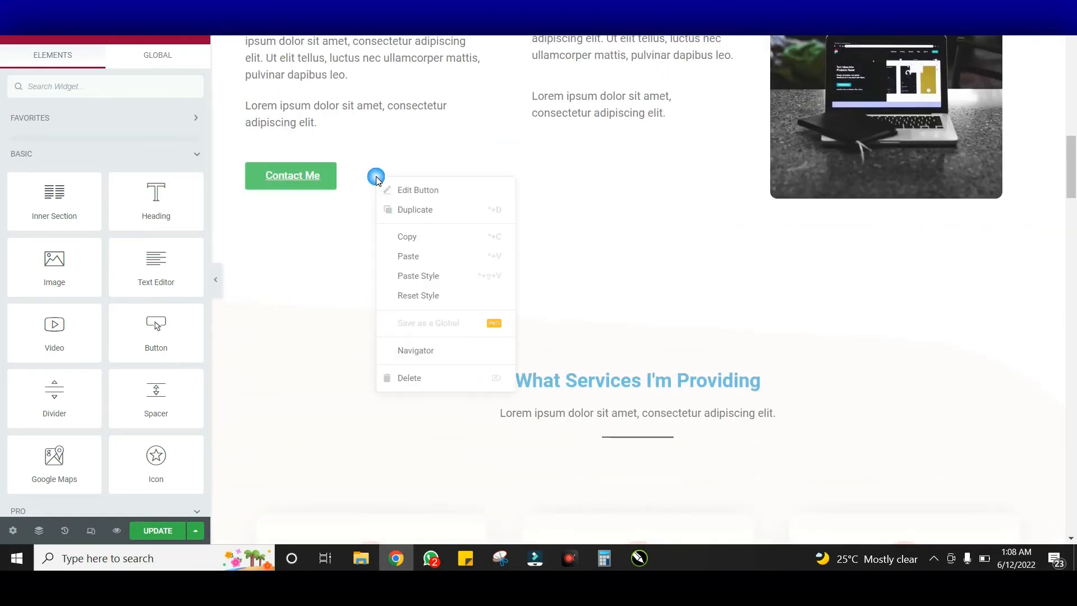
click(445, 257)
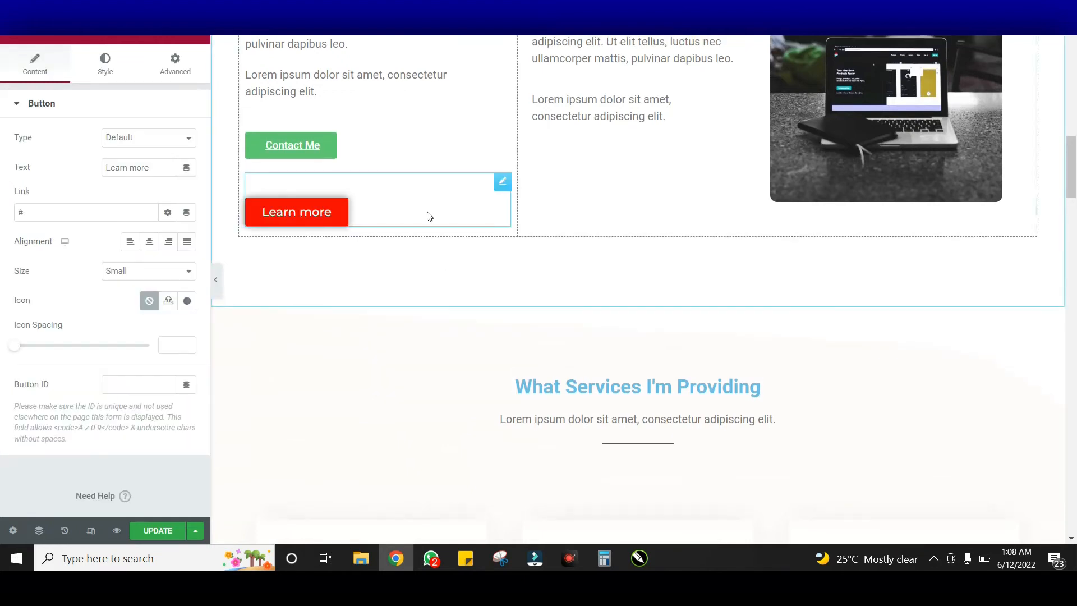
Relabel the pasted red button 'Contact Me' and lower its typography size to 15
click(373, 208)
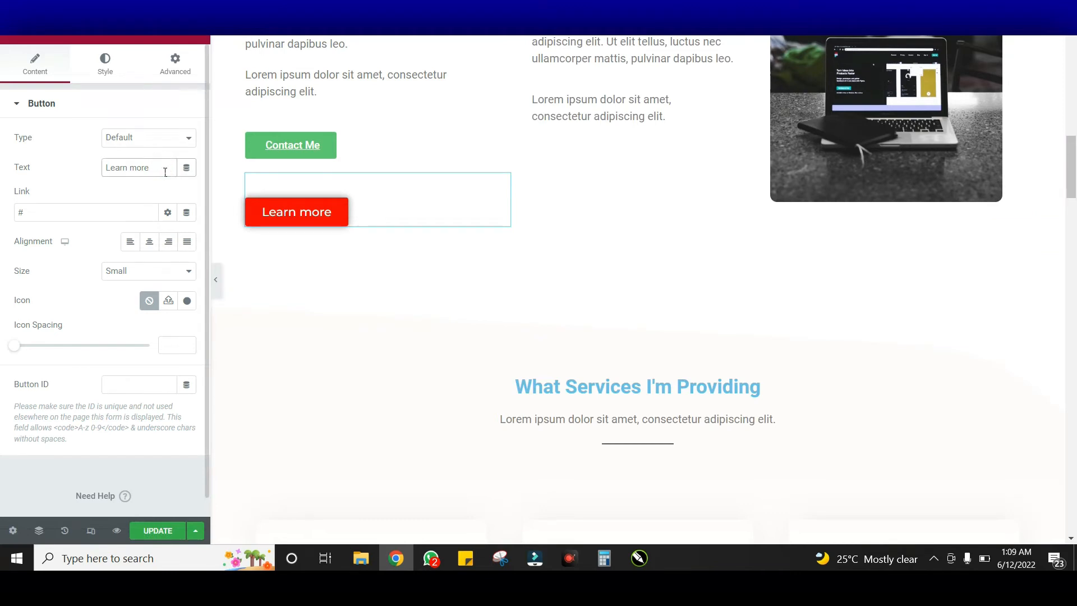
text(Contact Me)
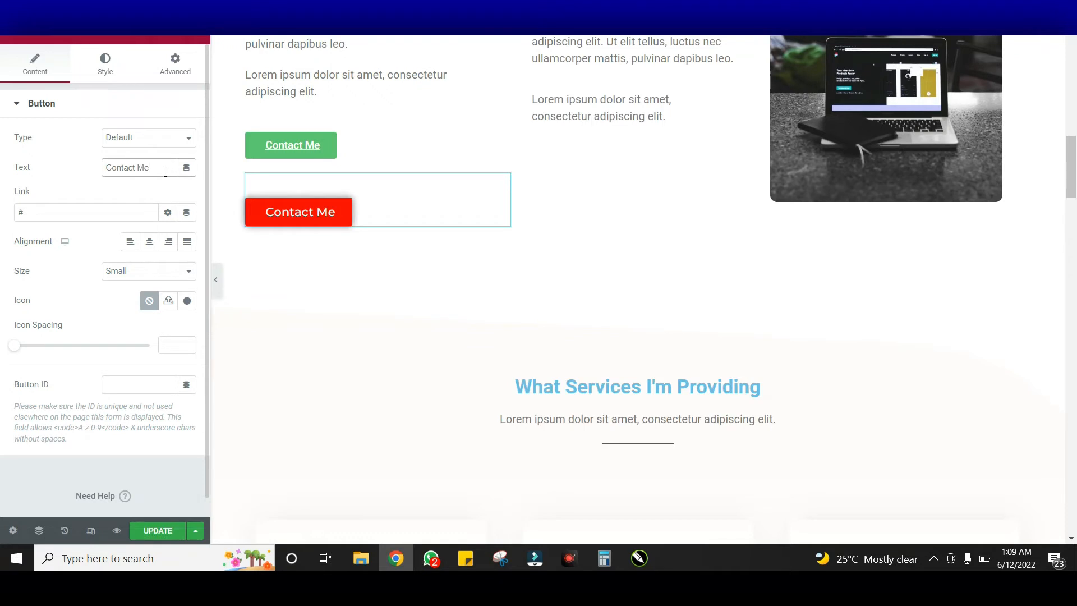
click(397, 206)
click(100, 63)
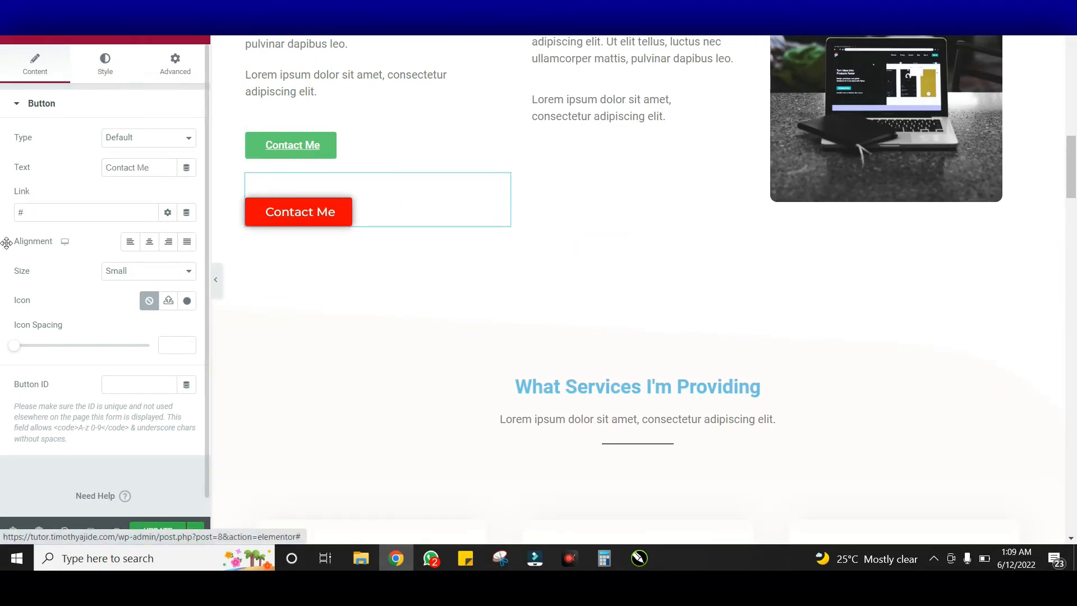
scroll(119, 347, down, 1)
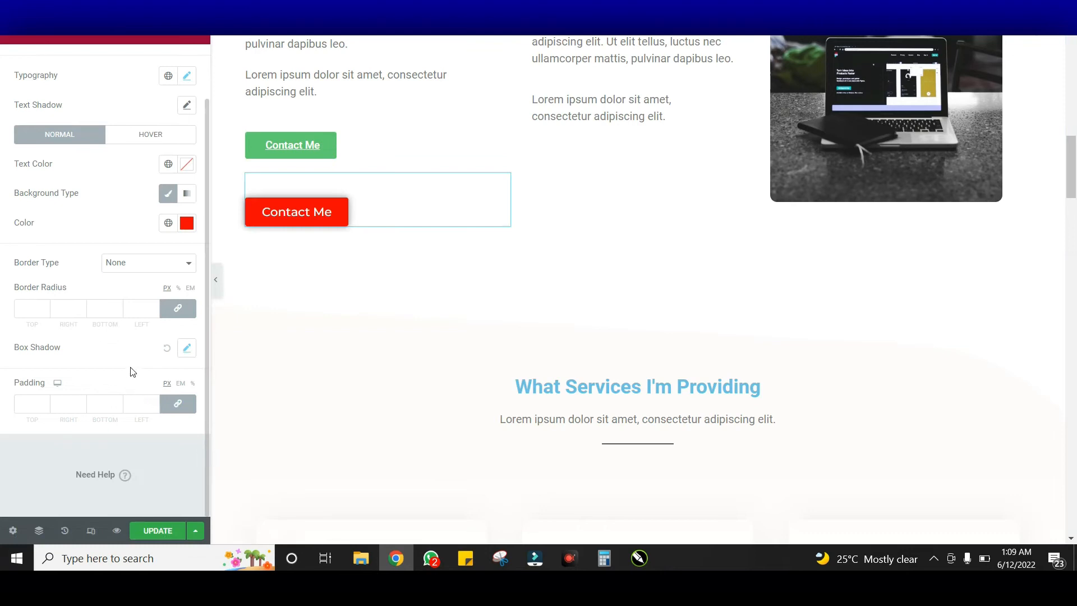
scroll(132, 371, up, 1)
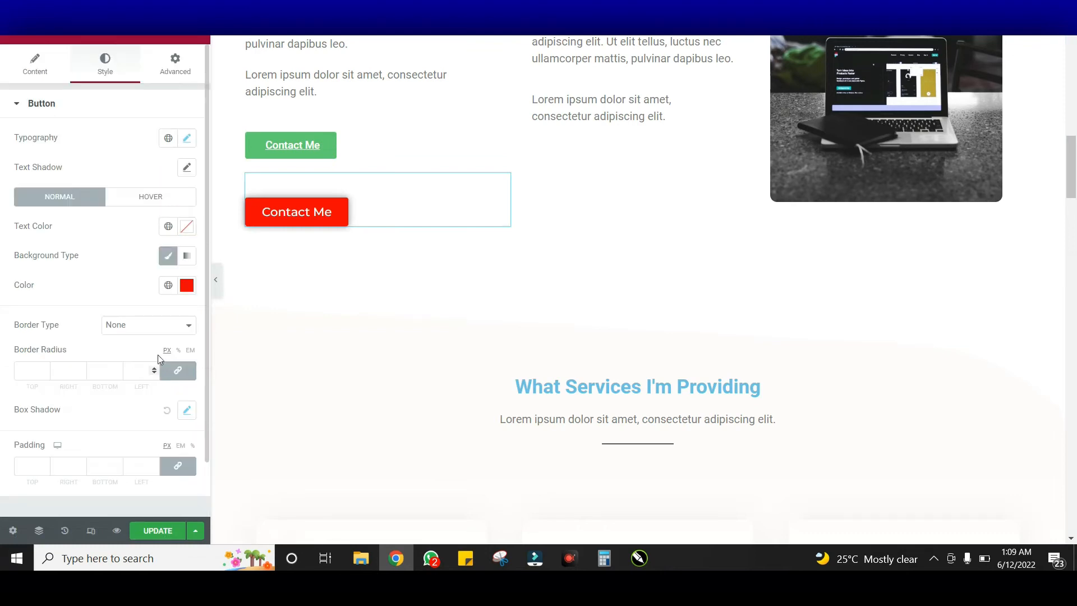
click(194, 139)
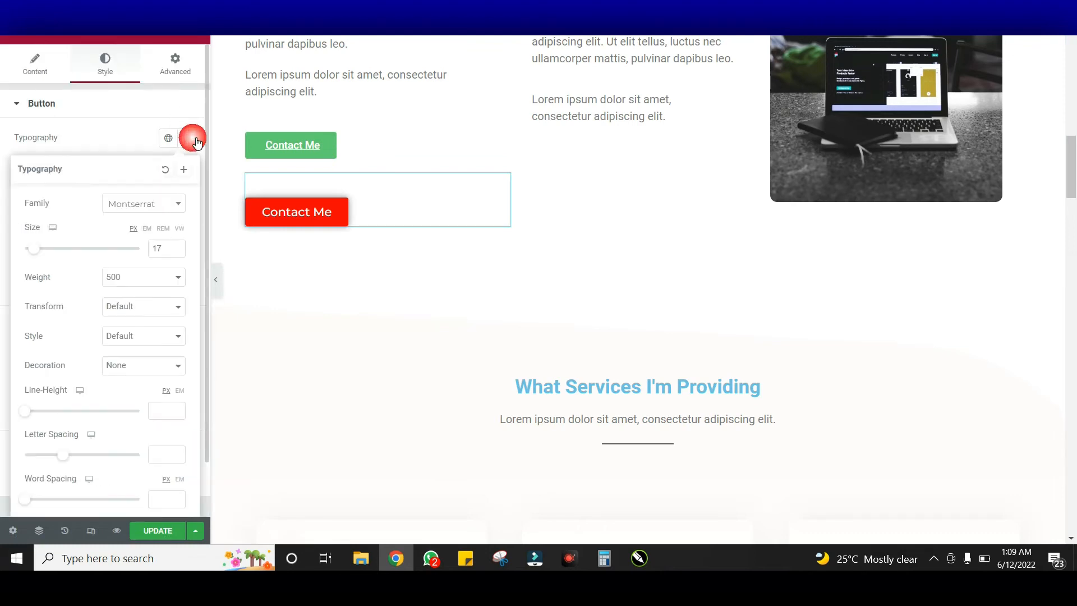
click(178, 252)
click(177, 251)
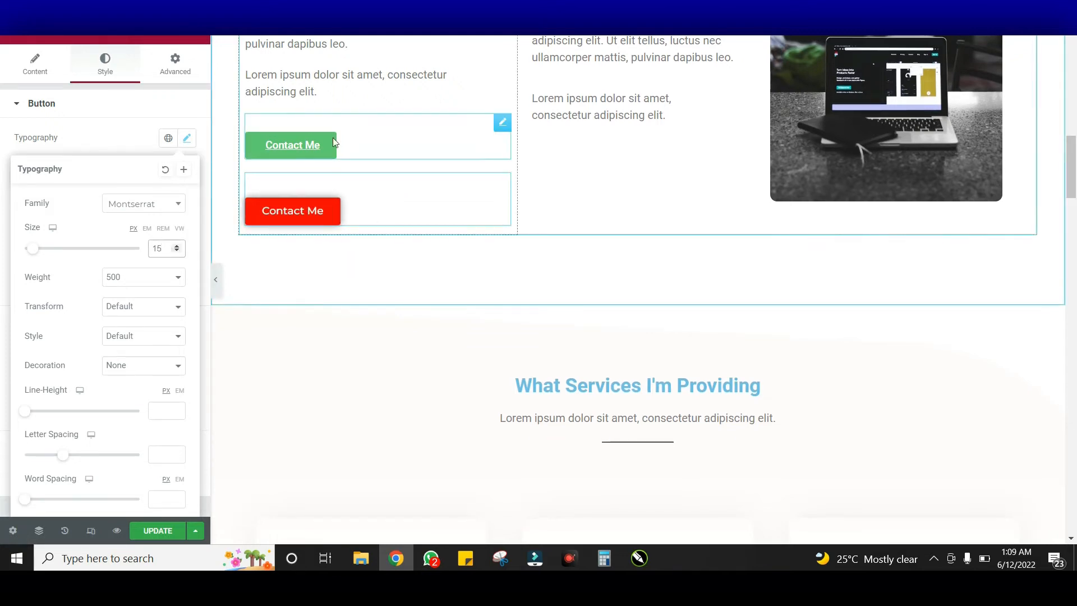
Delete the old green Contact Me button from the About Me column
right_click(431, 145)
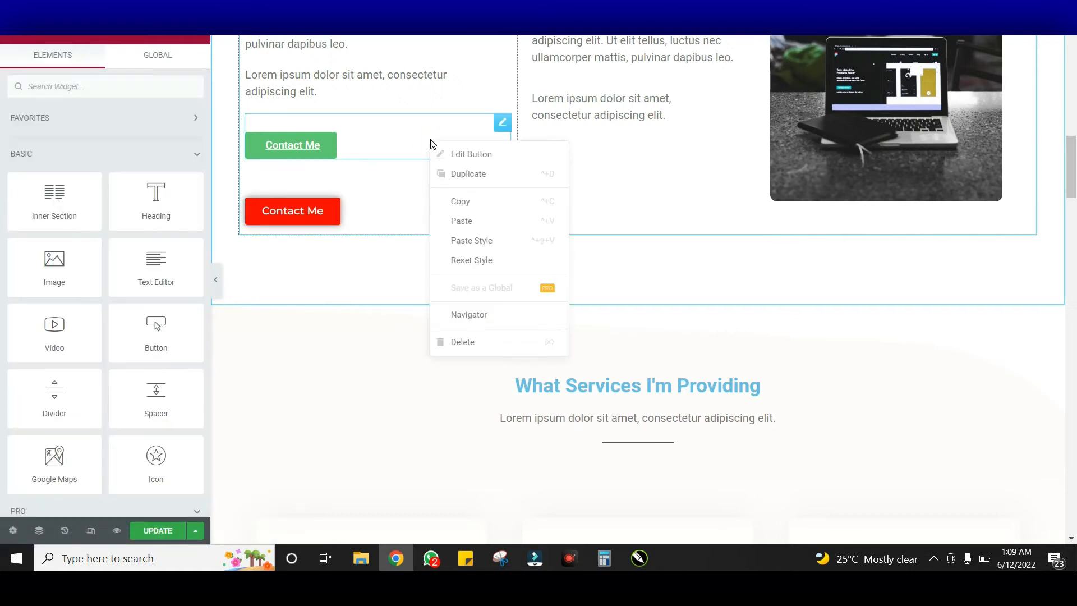
click(479, 342)
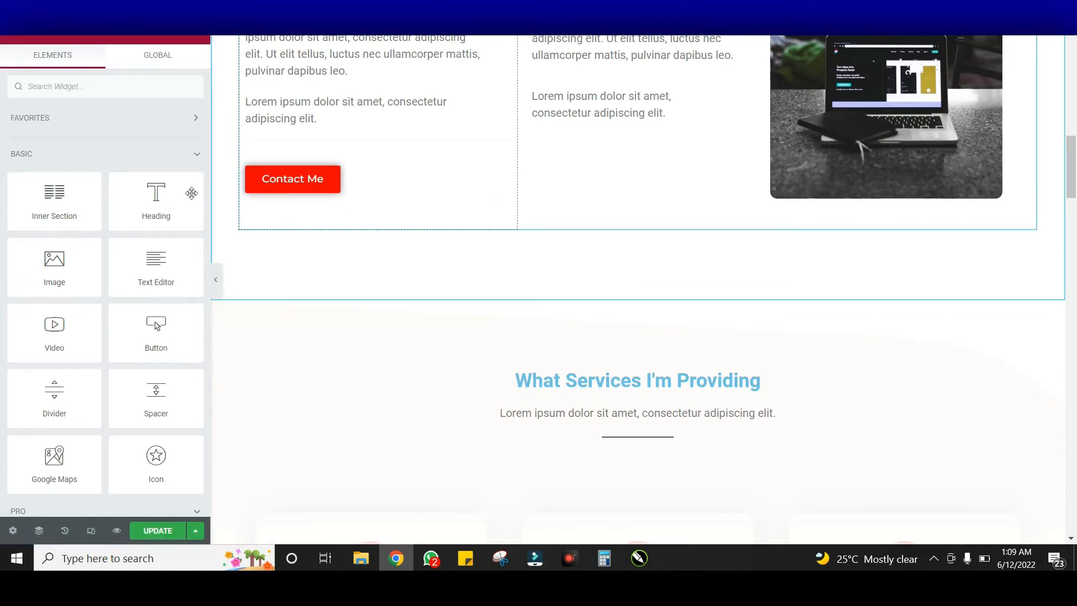
scroll(632, 189, up, 5)
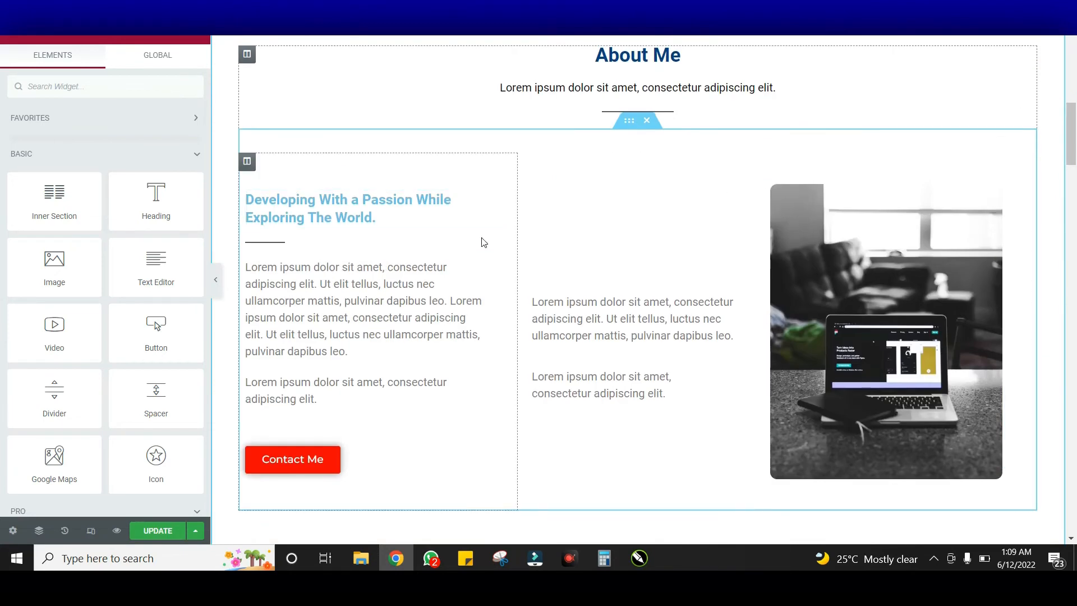
click(318, 220)
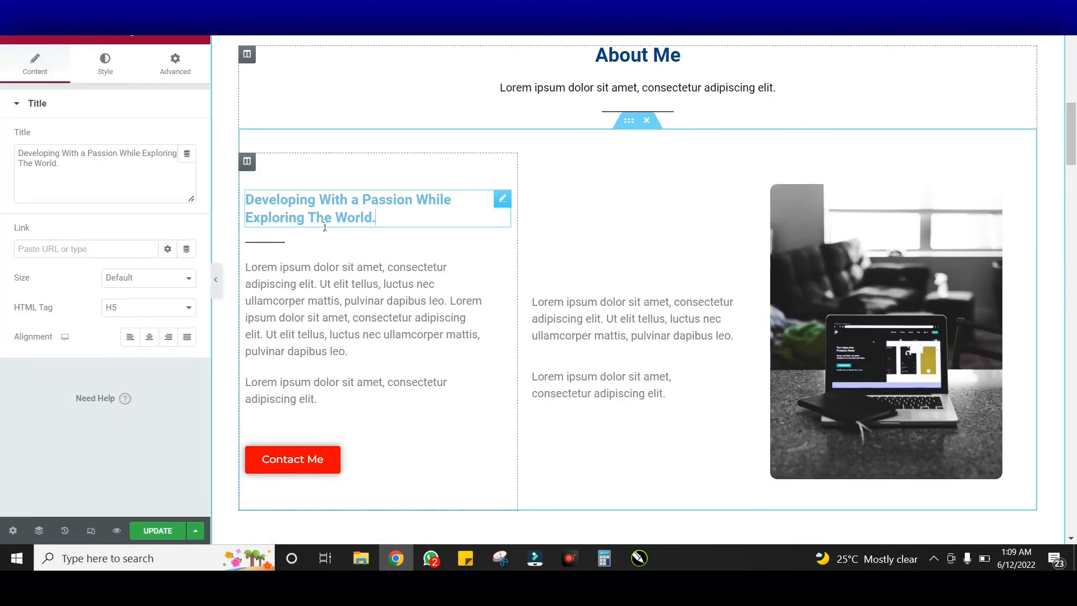
Change the 'Developing With a Passion While Exploring The World.' heading colour from #6EC1E4 to #024284
click(106, 67)
click(186, 138)
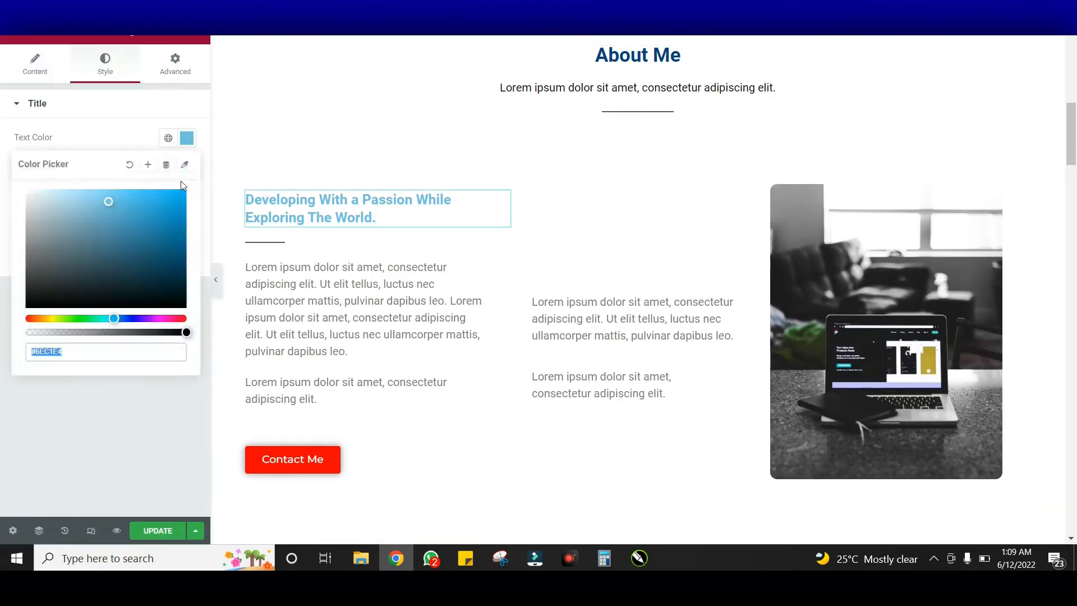
text(#024284)
click(233, 139)
scroll(409, 158, down, 3)
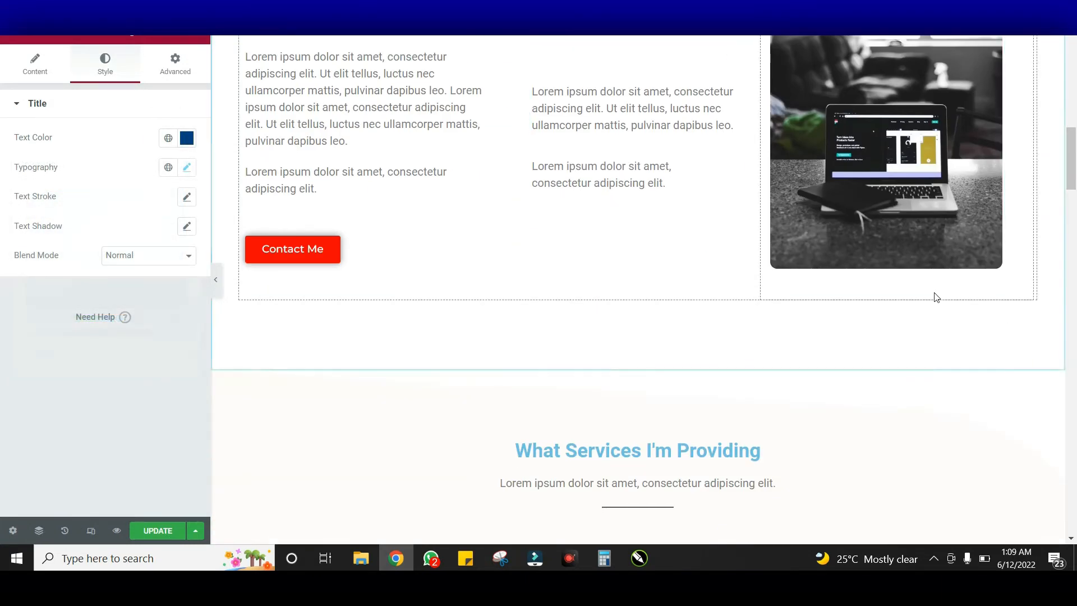
scroll(708, 271, up, 3)
click(610, 308)
click(432, 284)
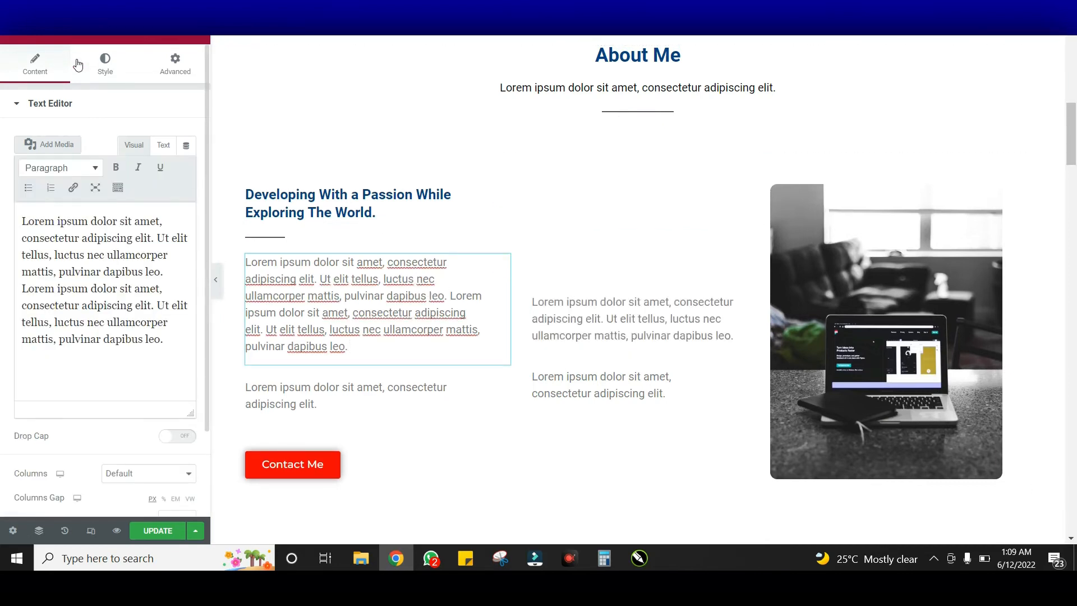
Turn the left and upper-right About Me paragraphs black (#000000)
click(105, 65)
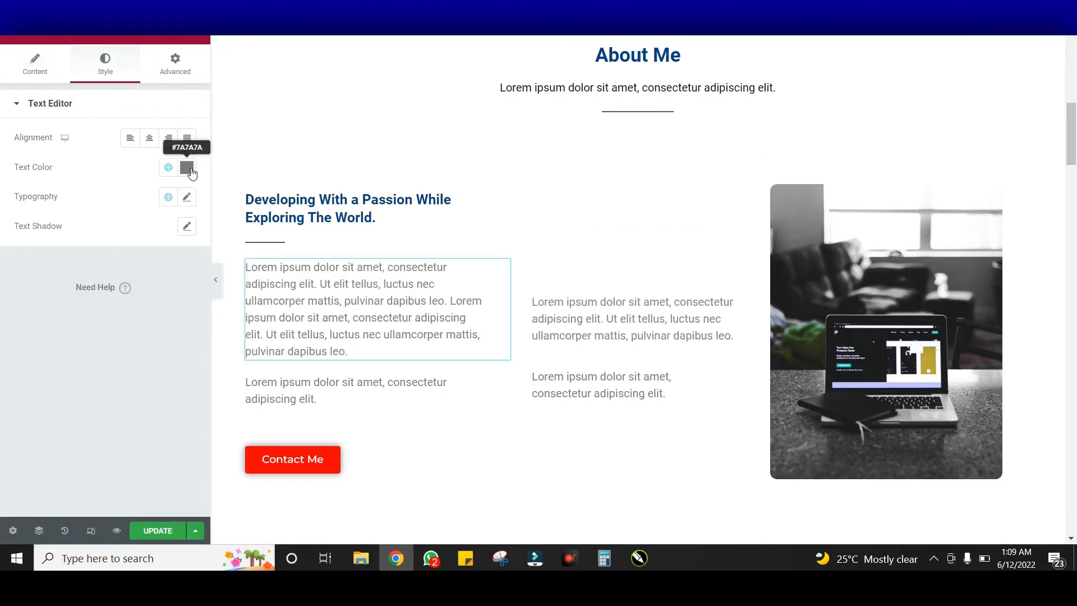
click(187, 167)
drag(155, 323, 27, 336)
click(591, 398)
click(610, 340)
click(105, 63)
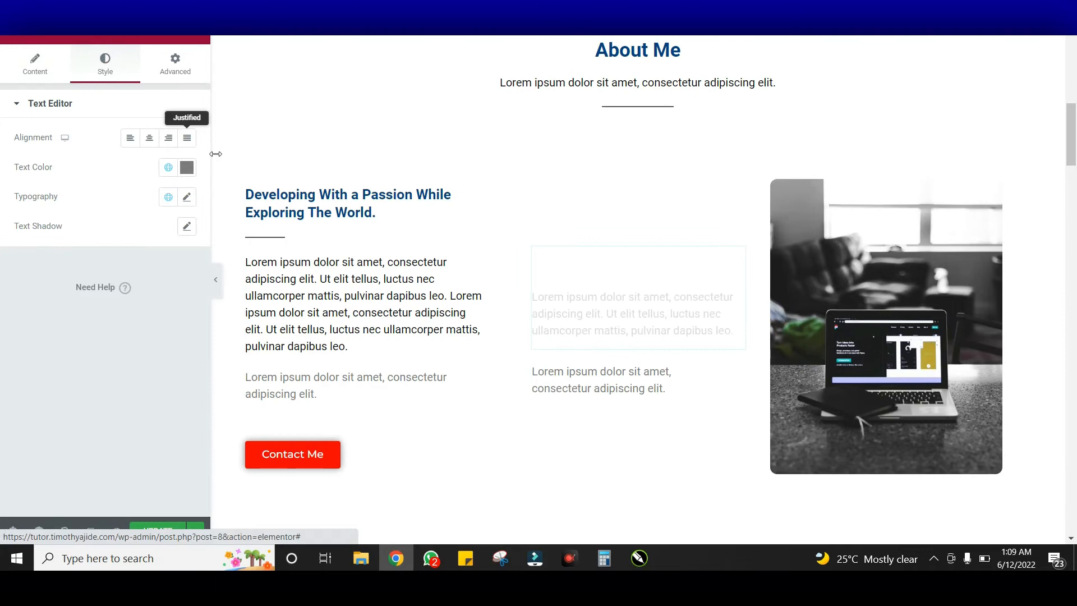
click(188, 170)
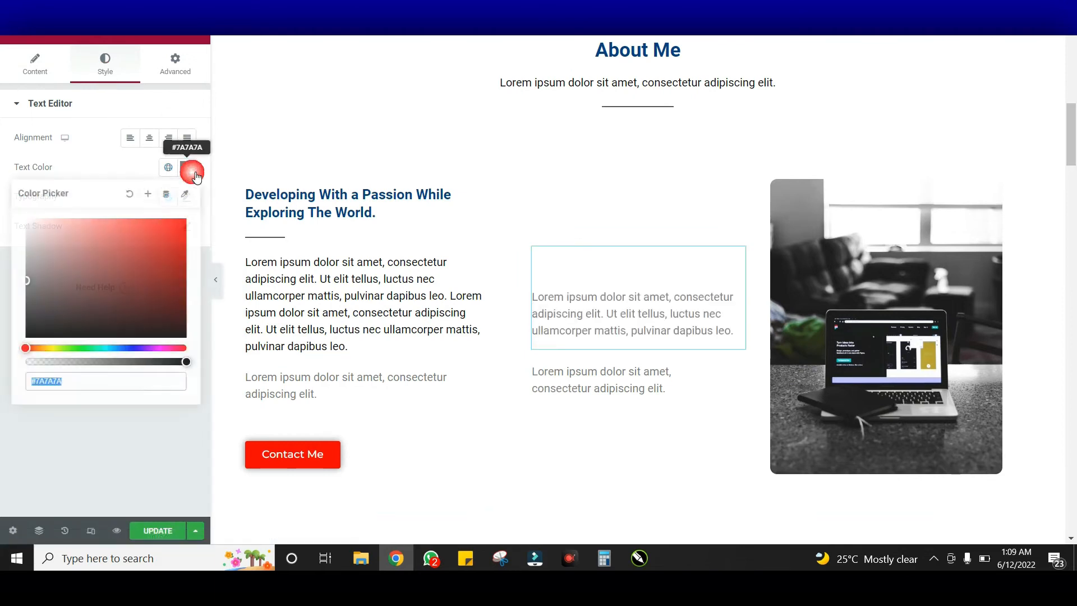
click(62, 330)
Turn the lower-right and lower-left About Me paragraphs black as well
click(664, 383)
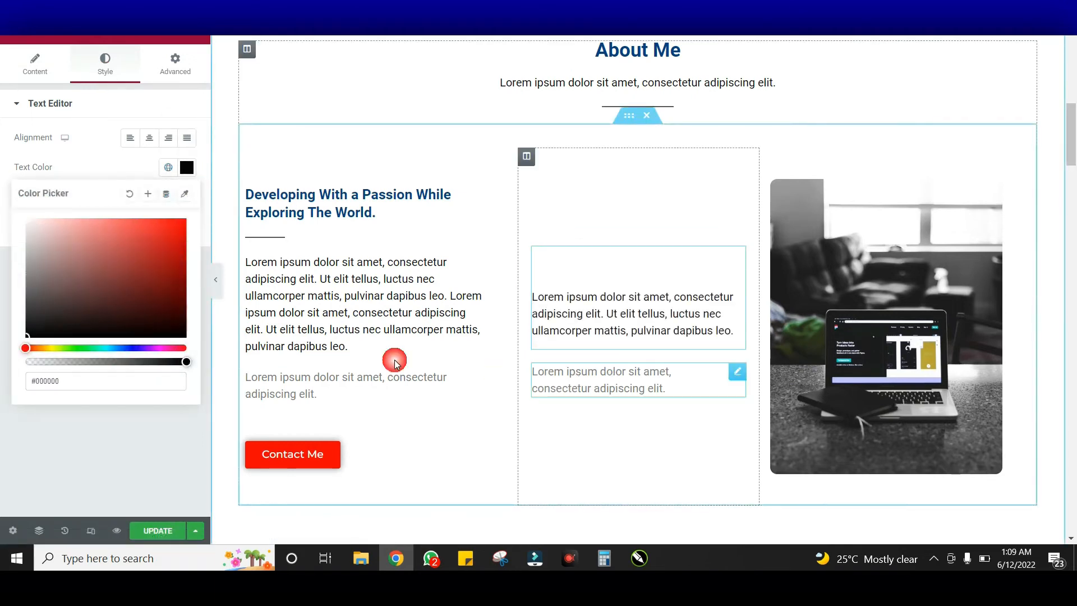
click(104, 66)
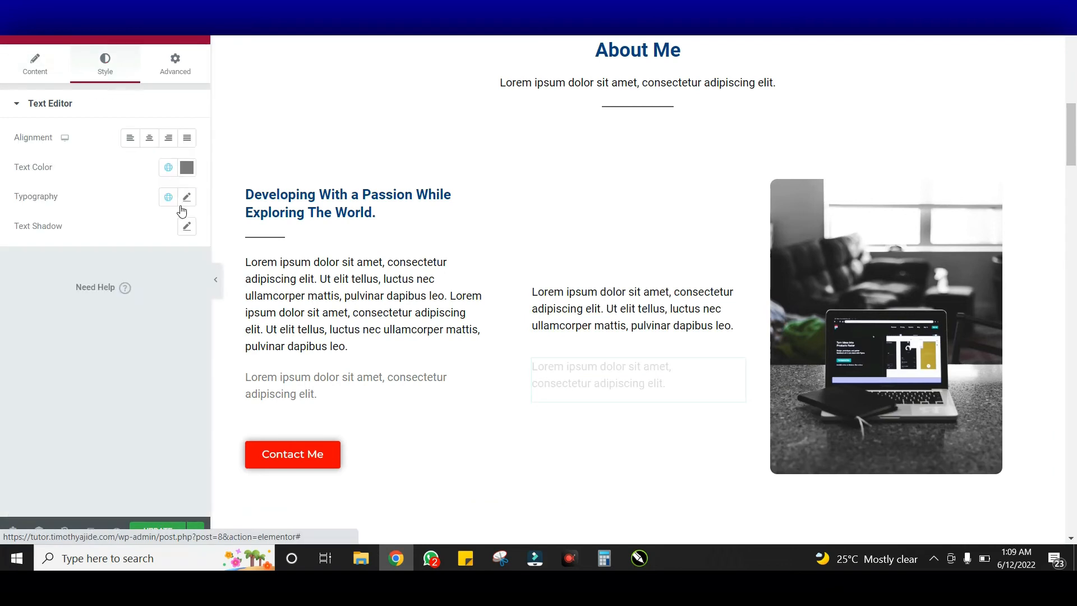
click(189, 171)
drag(70, 312, 3, 345)
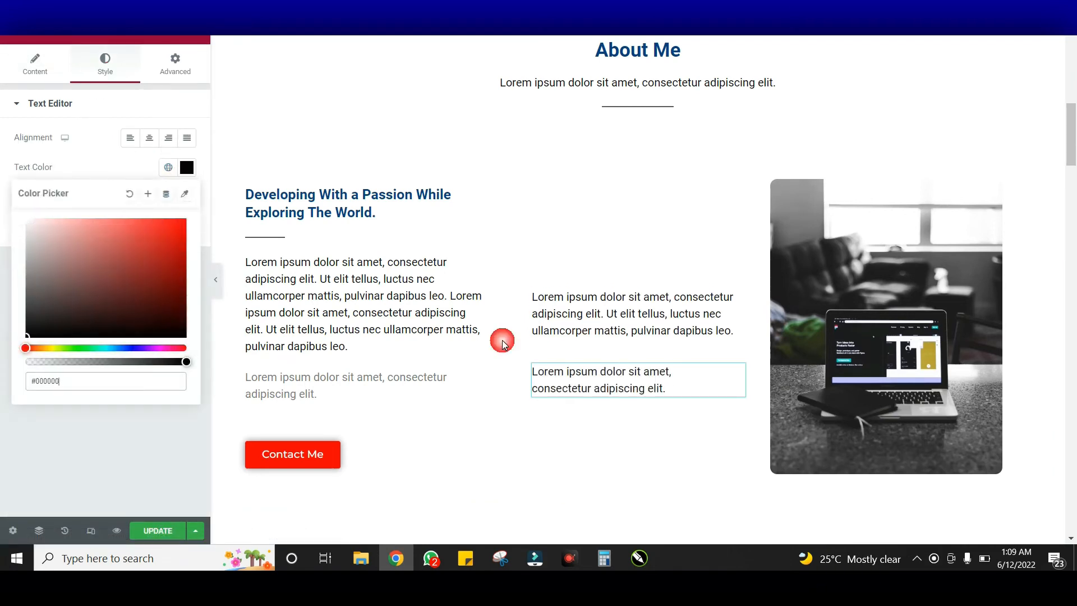
scroll(621, 347, down, 3)
click(352, 248)
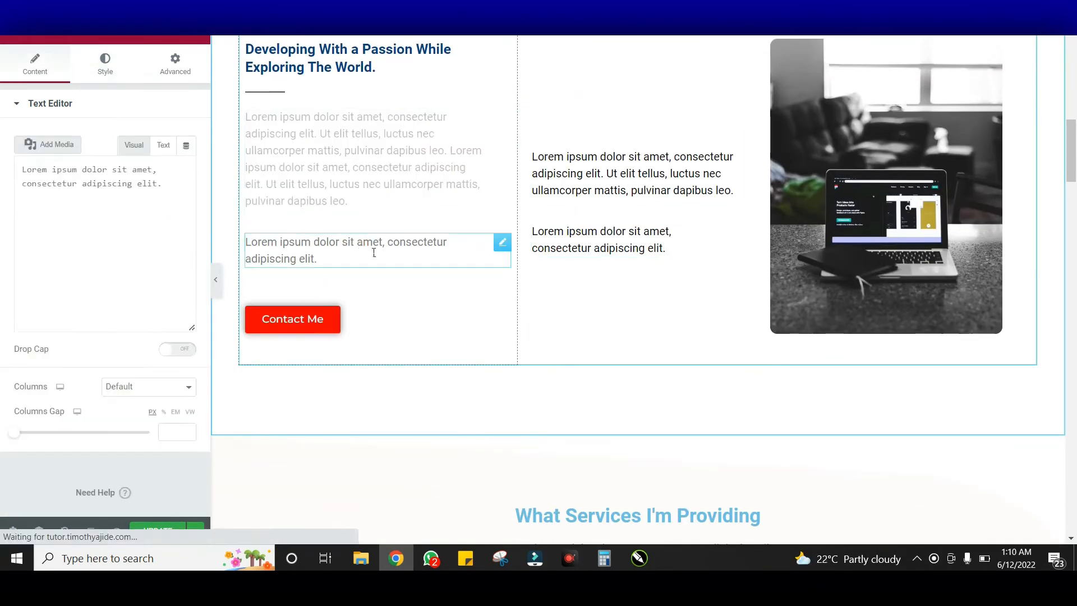
click(106, 65)
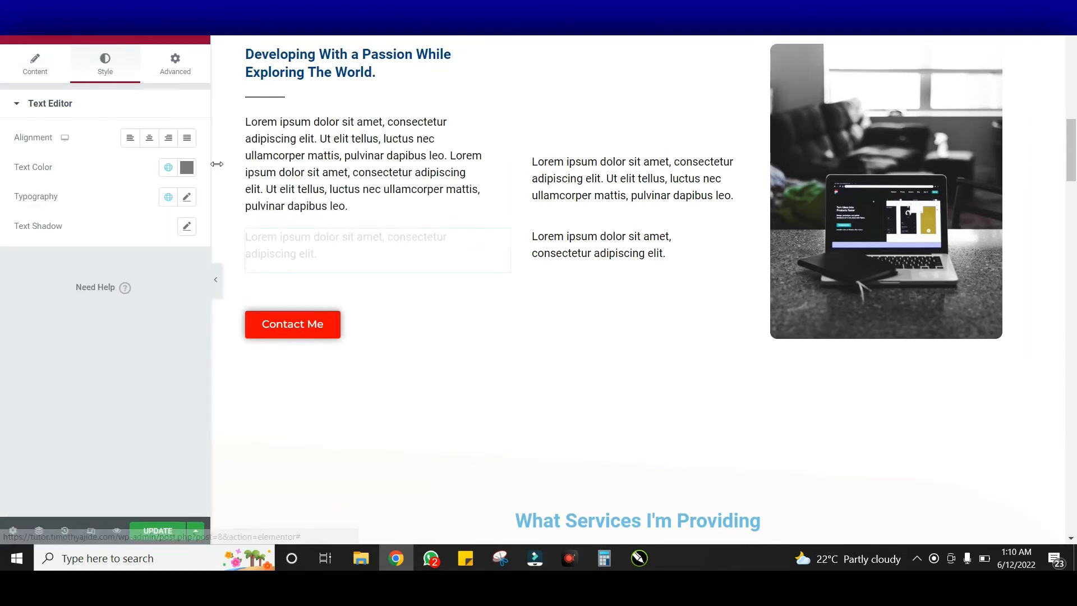
click(188, 169)
click(83, 312)
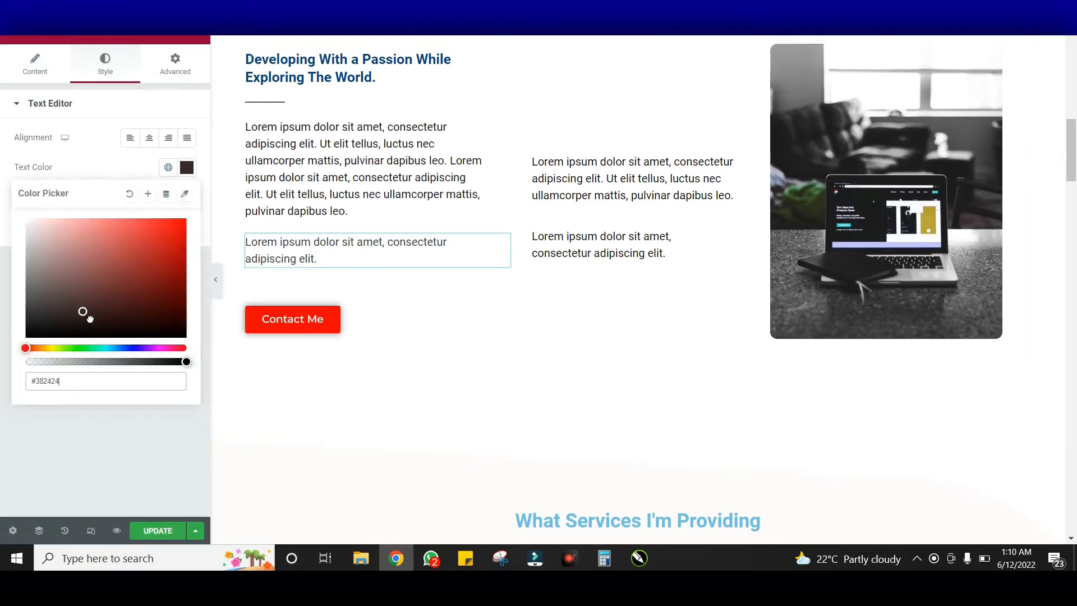
drag(38, 352, 38, 352)
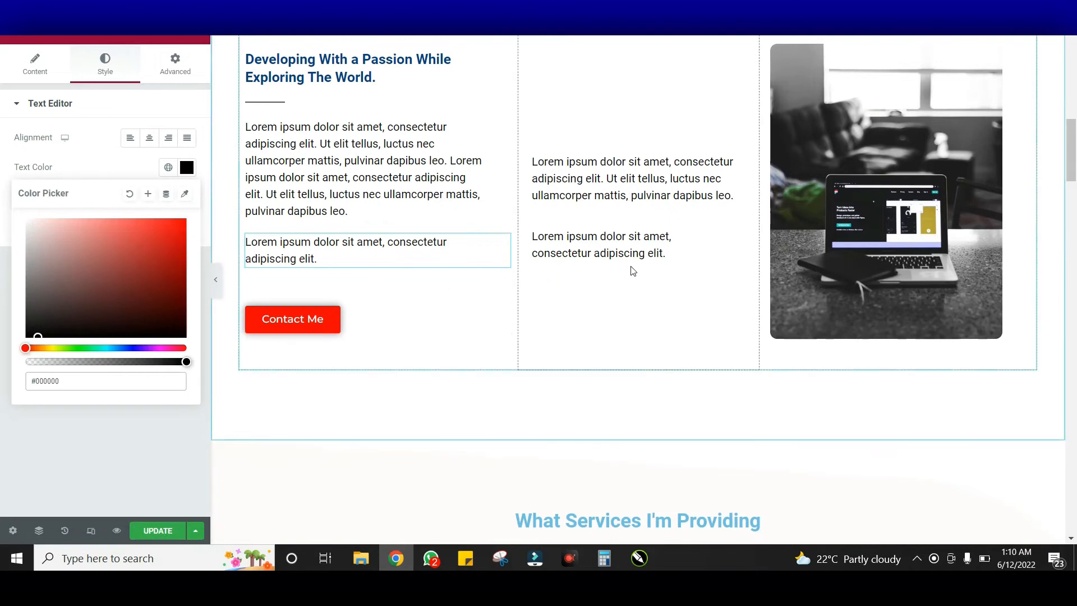
scroll(779, 298, down, 5)
click(598, 240)
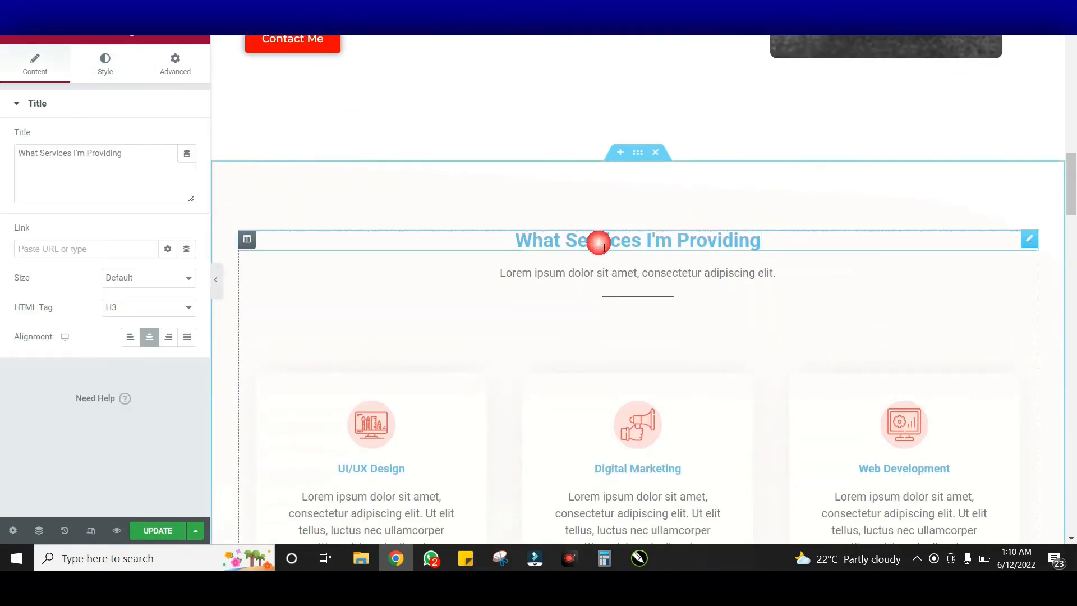
Paste dark blue as the What Services I'm Providing heading's text colour
click(108, 70)
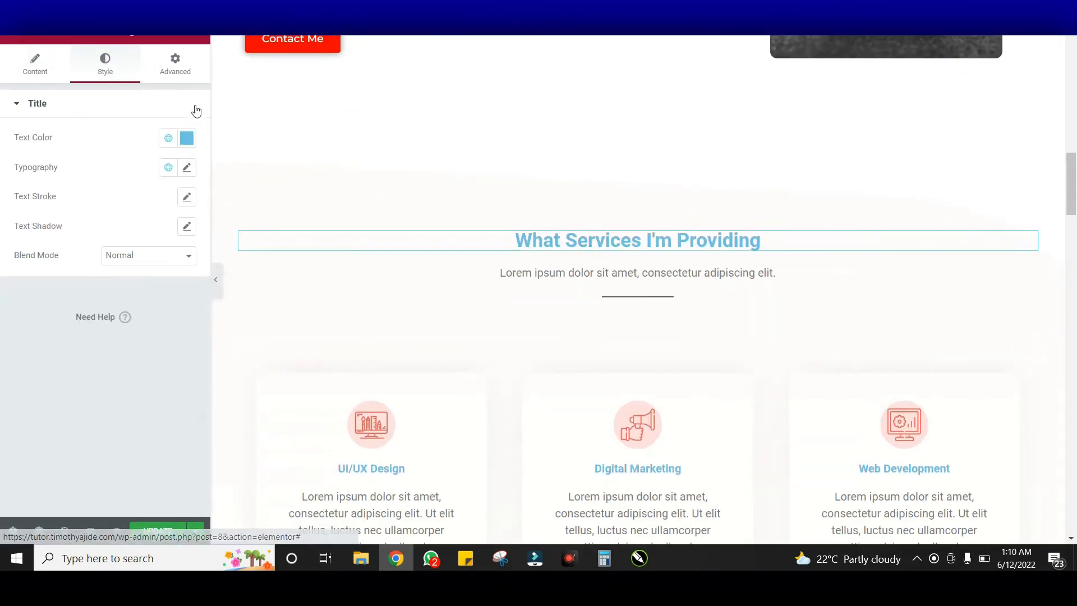
click(187, 140)
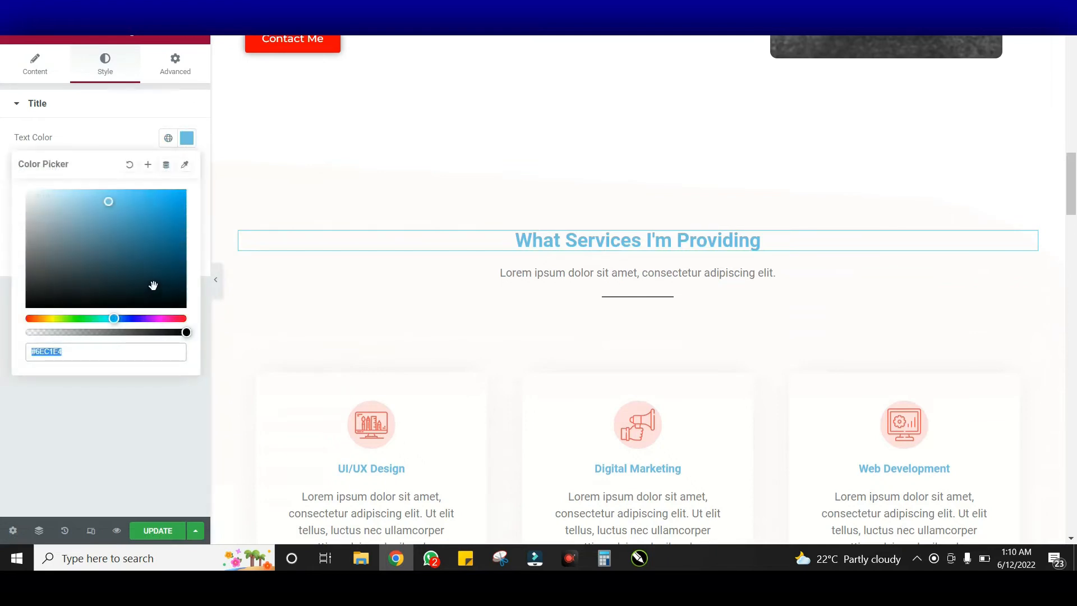
key(ctrl+v)
click(187, 138)
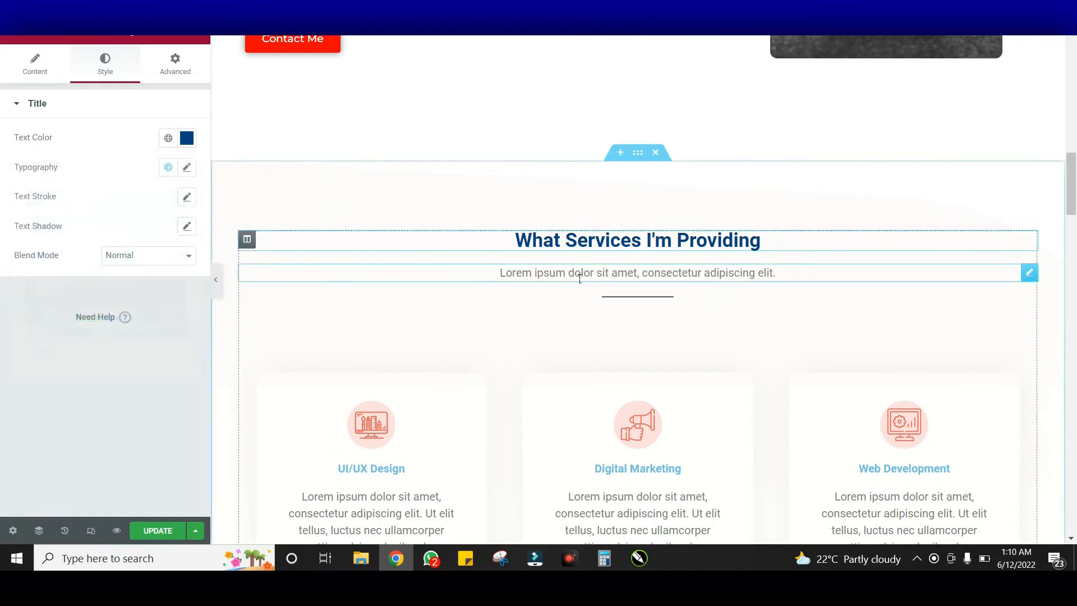
scroll(580, 279, down, 4)
scroll(526, 168, up, 2)
Set the services subtitle's text colour to black #000000
click(506, 136)
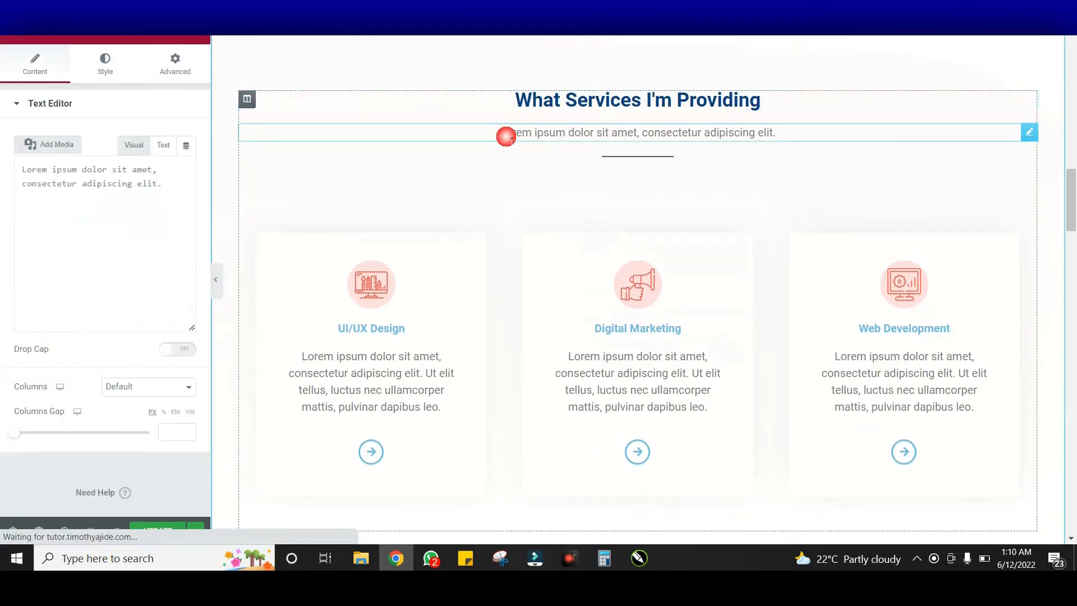
click(105, 65)
click(187, 167)
key(ctrl+a)
mouse_move(44, 334)
mouse_down()
mouse_move(35, 325)
mouse_move(23, 339)
mouse_up()
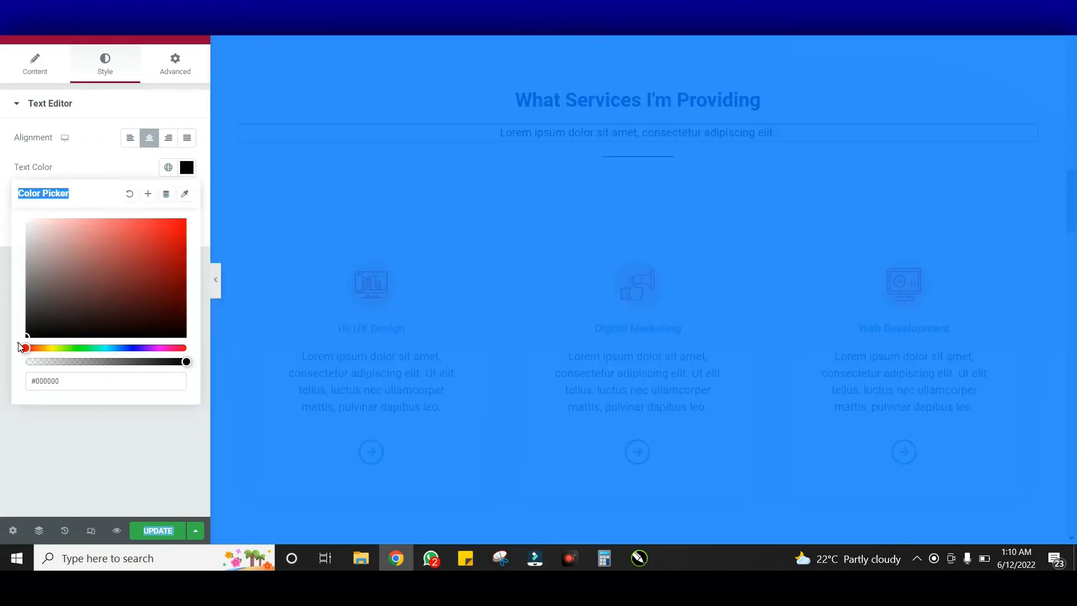
click(186, 168)
click(441, 200)
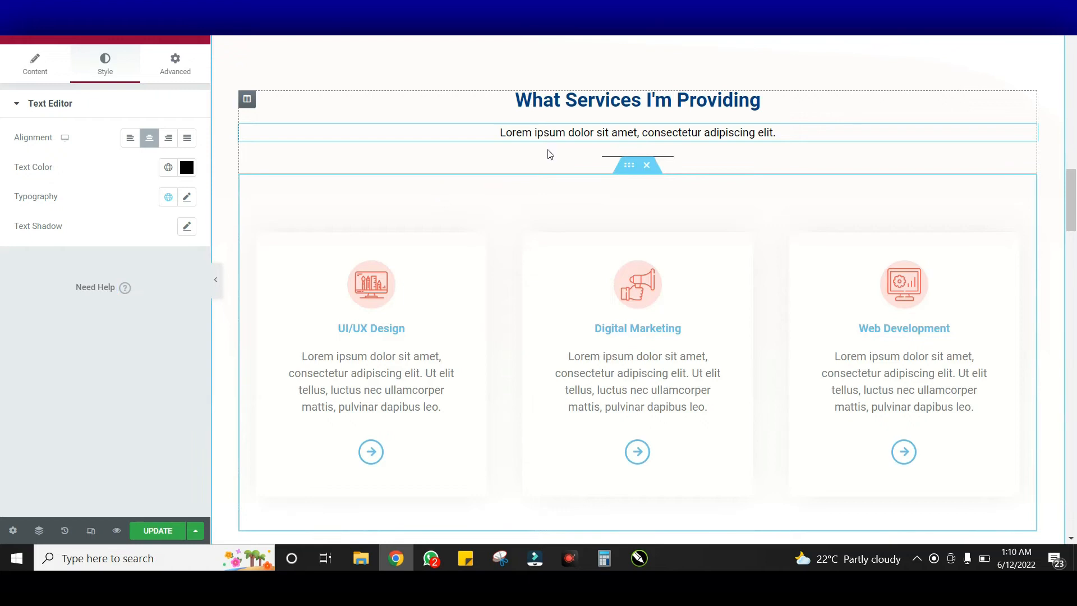
scroll(560, 160, down, 2)
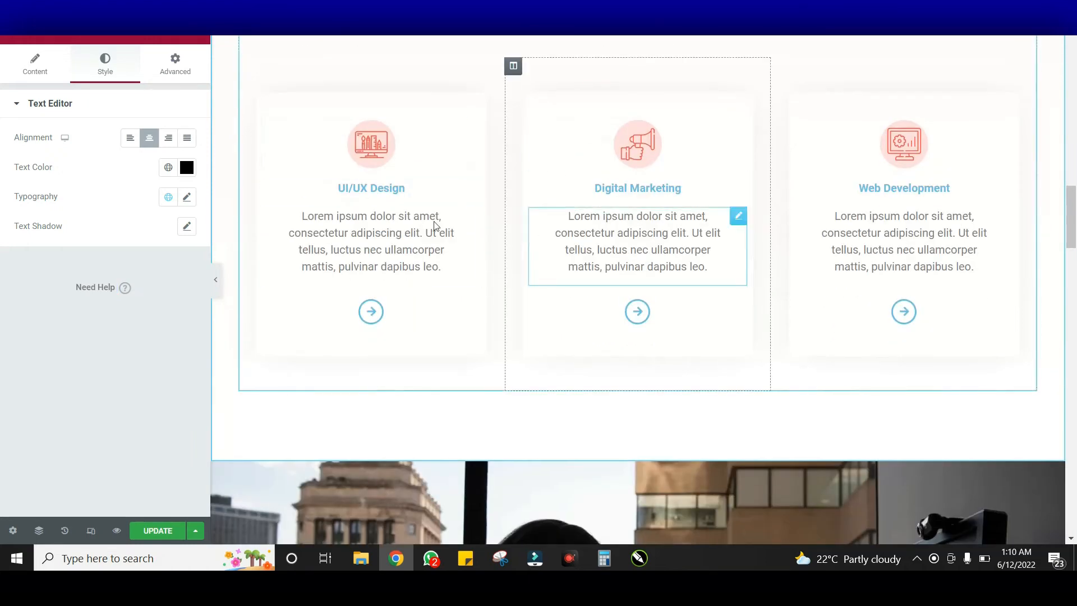
Inspect the services section's layout and background settings
scroll(688, 271, up, 2)
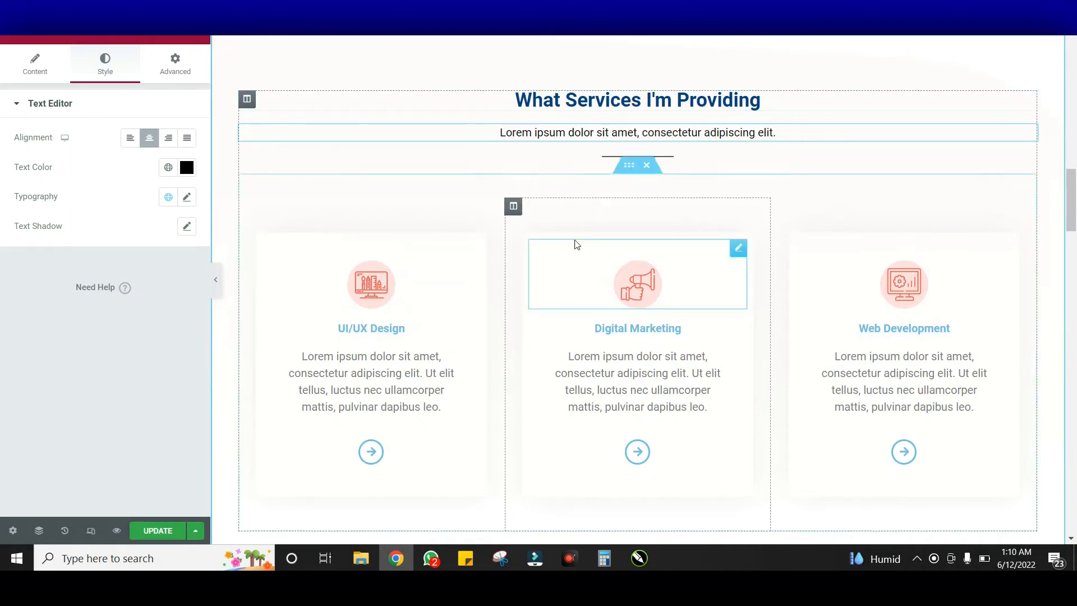
scroll(574, 243, down, 2)
scroll(575, 243, up, 2)
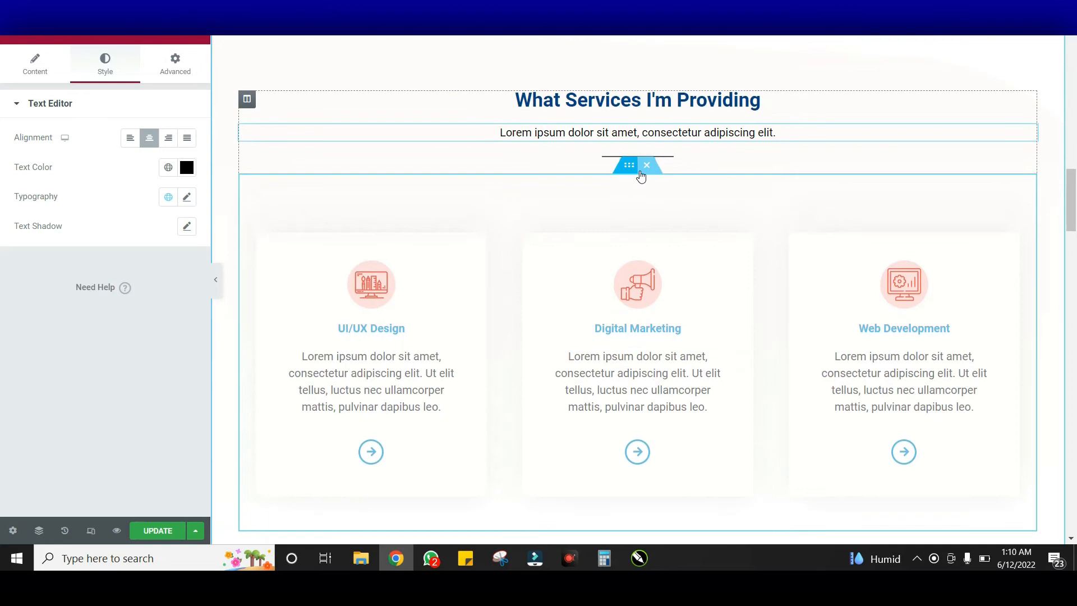
click(626, 169)
scroll(623, 176, up, 2)
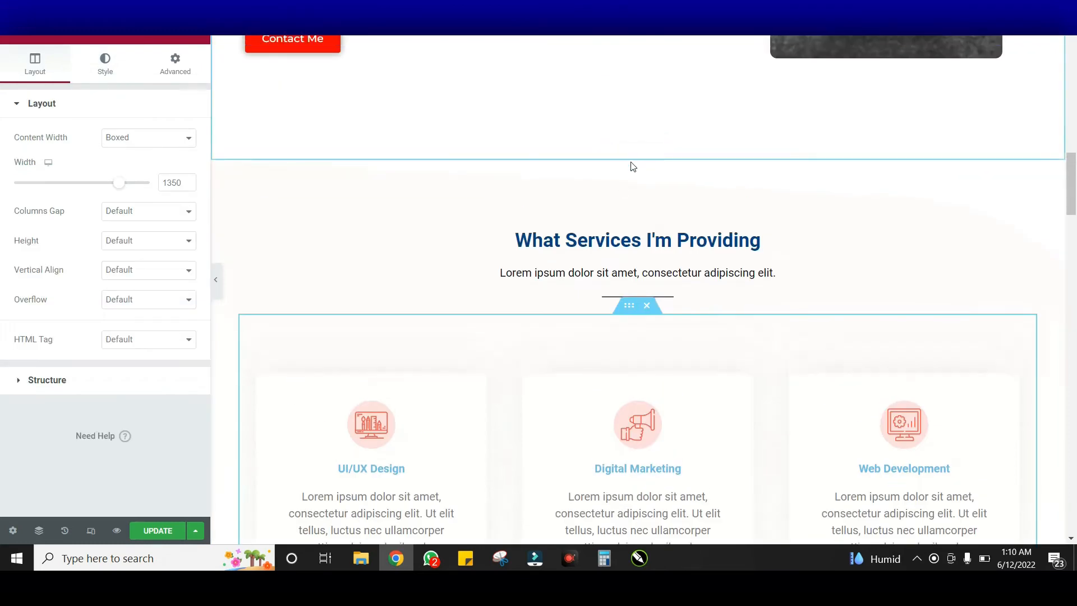
click(642, 155)
click(629, 310)
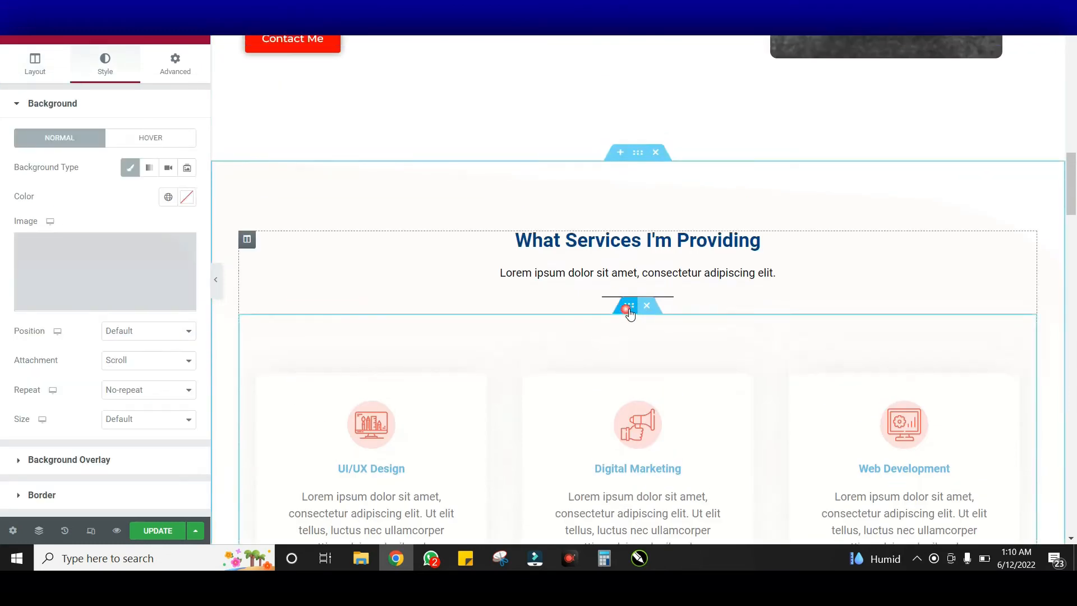
scroll(688, 307, down, 1)
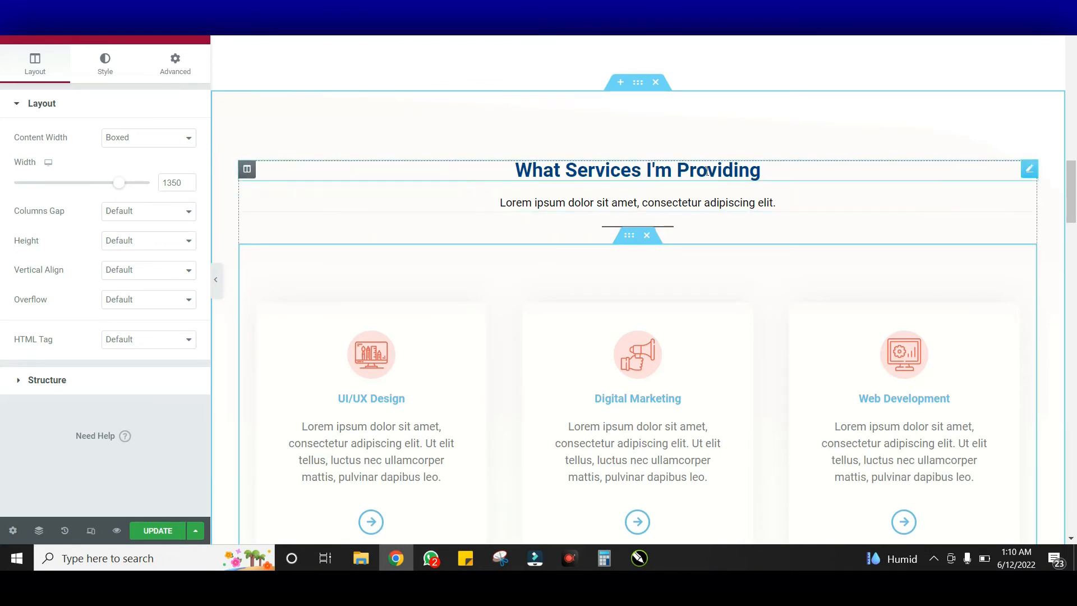
Reselect the services subtitle and heading and review the UI/UX Design, Digital Marketing and Web Development cards
scroll(587, 211, down, 7)
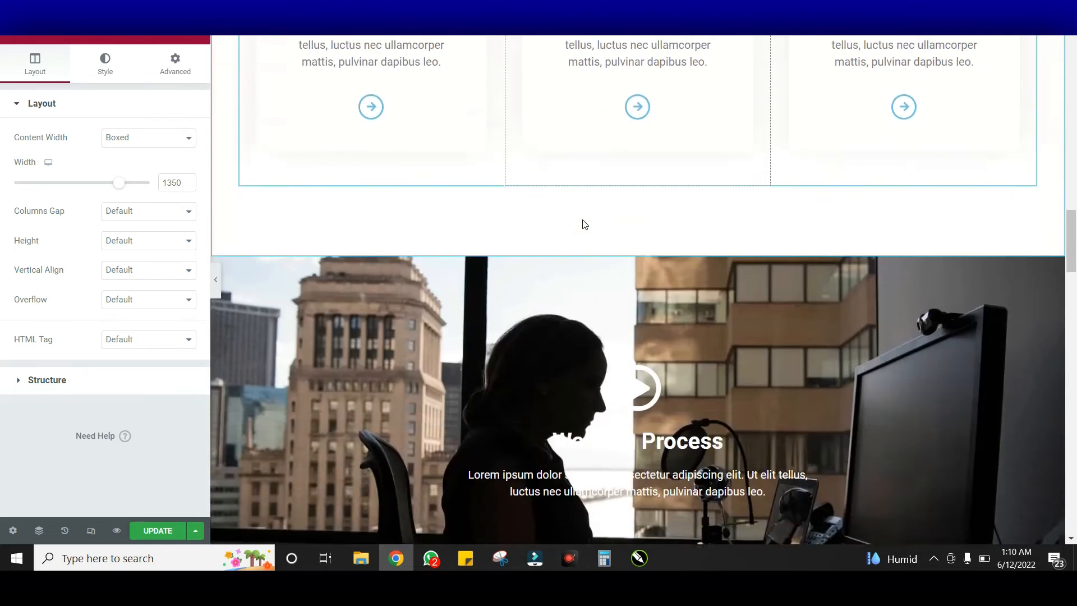
scroll(584, 224, up, 11)
scroll(583, 235, down, 3)
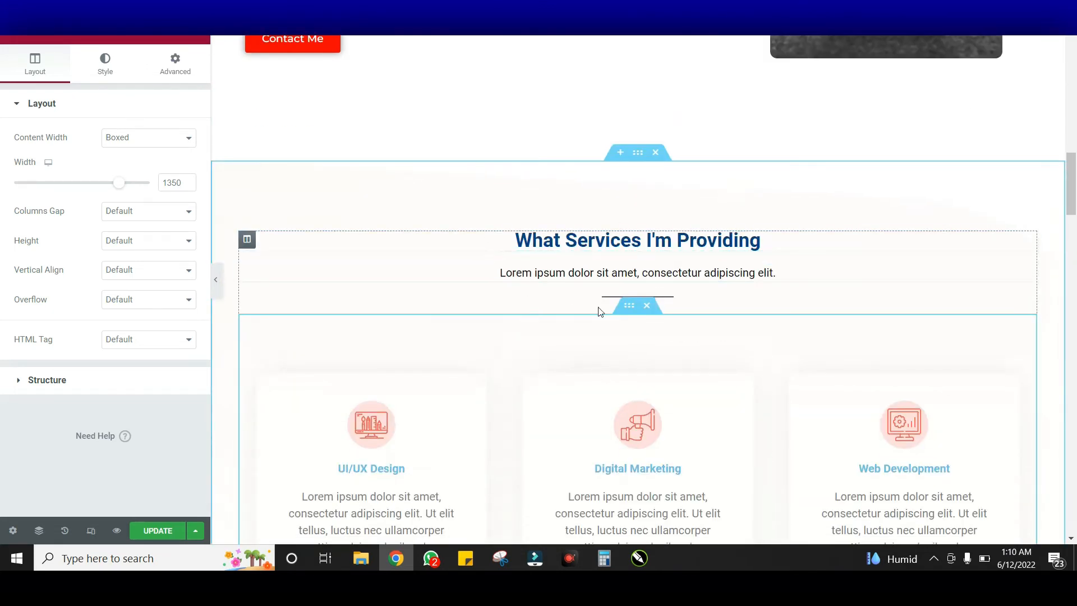
click(540, 273)
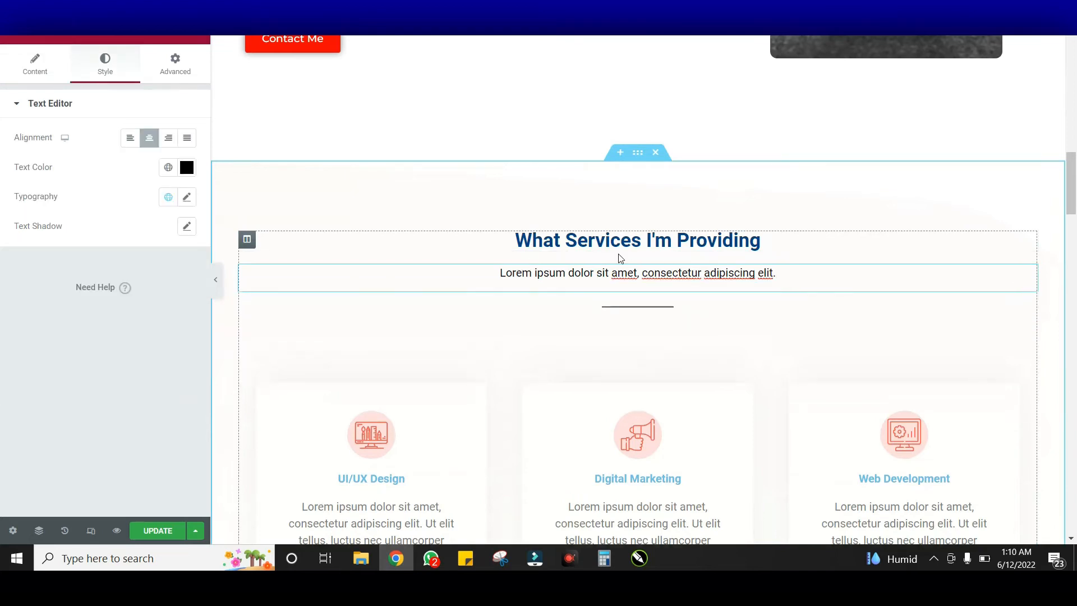
click(630, 242)
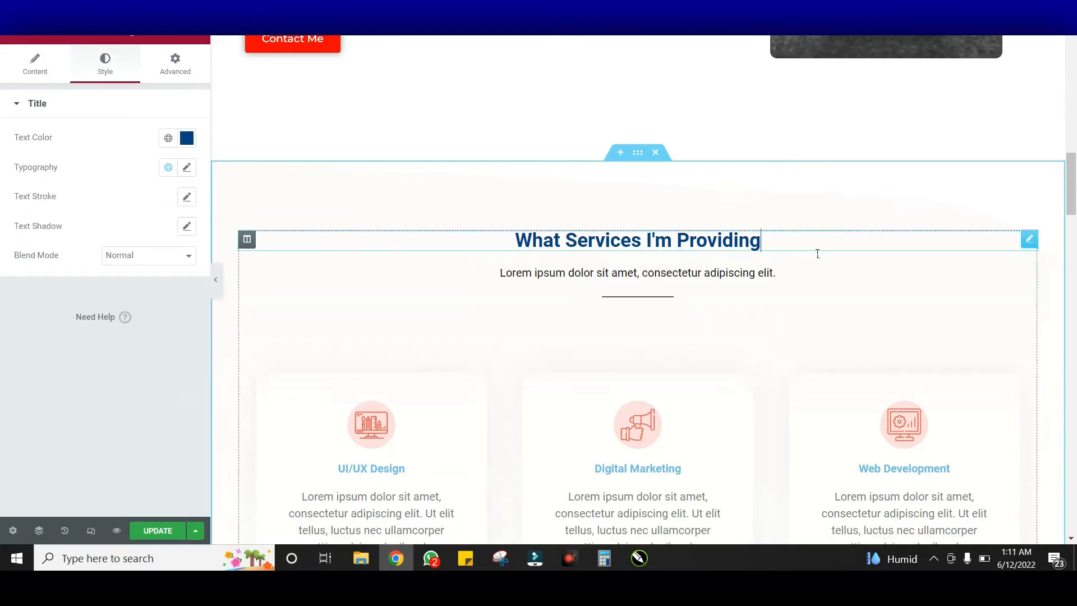
scroll(673, 241, down, 7)
scroll(657, 241, up, 5)
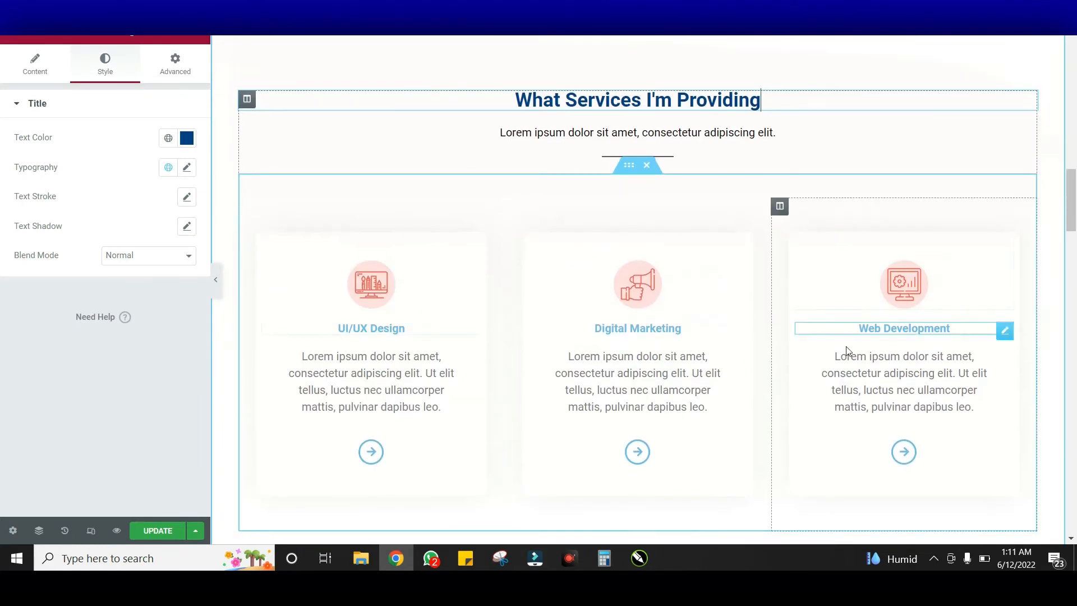
scroll(439, 303, down, 4)
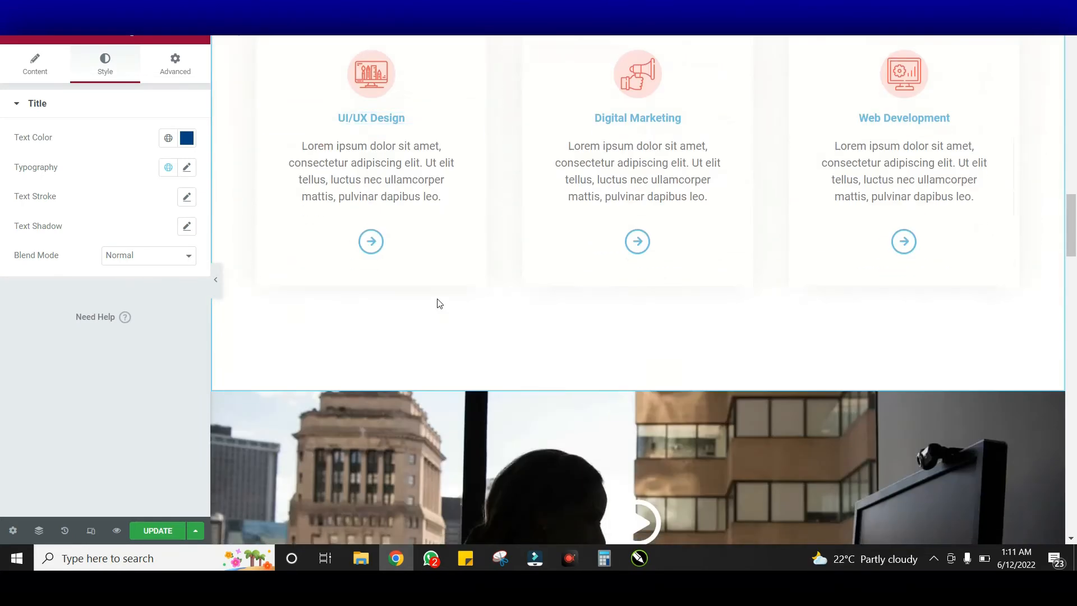
scroll(348, 206, up, 3)
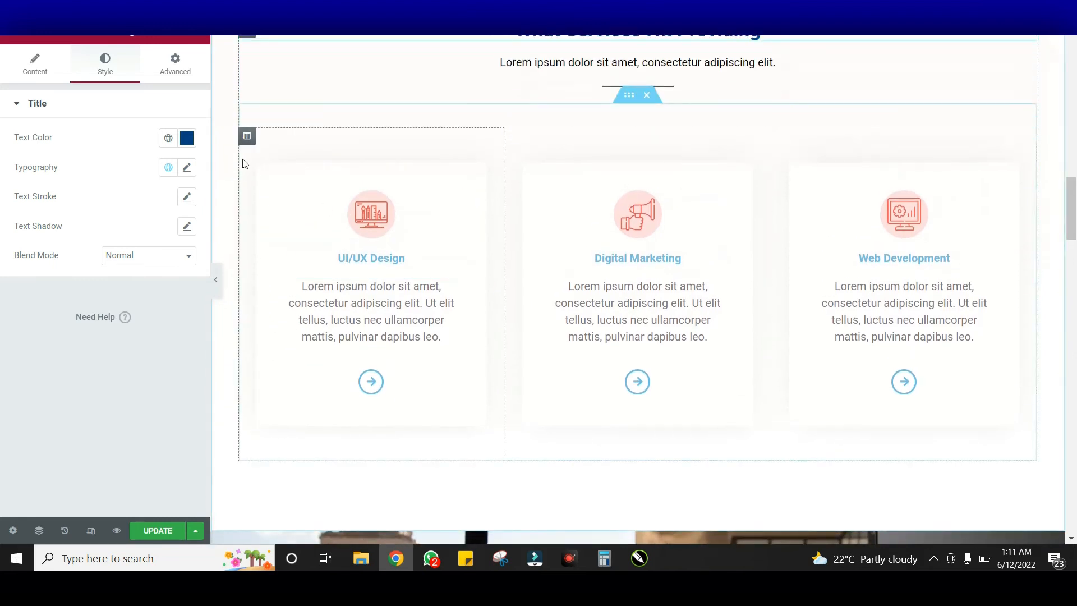
Check the UI/UX Design column's margins, keeping the top at 50, and show its Border settings
click(247, 138)
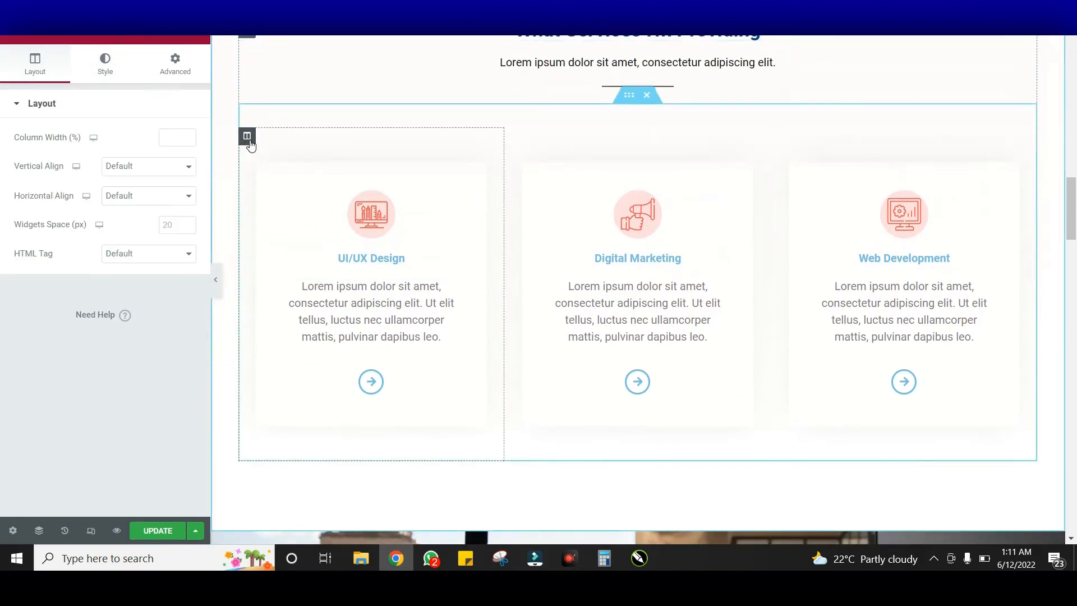
click(104, 75)
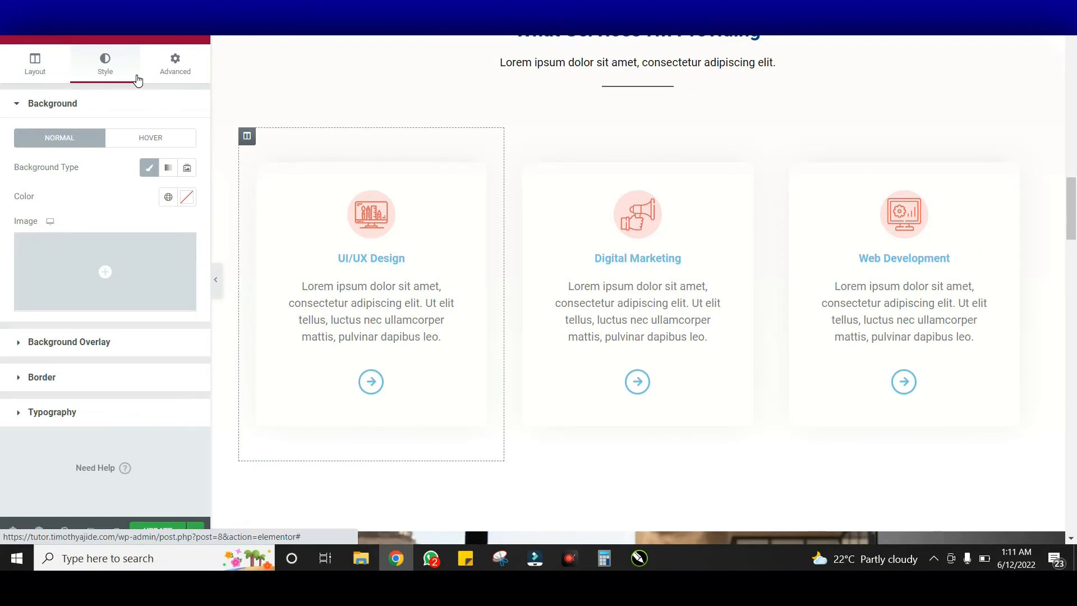
click(168, 70)
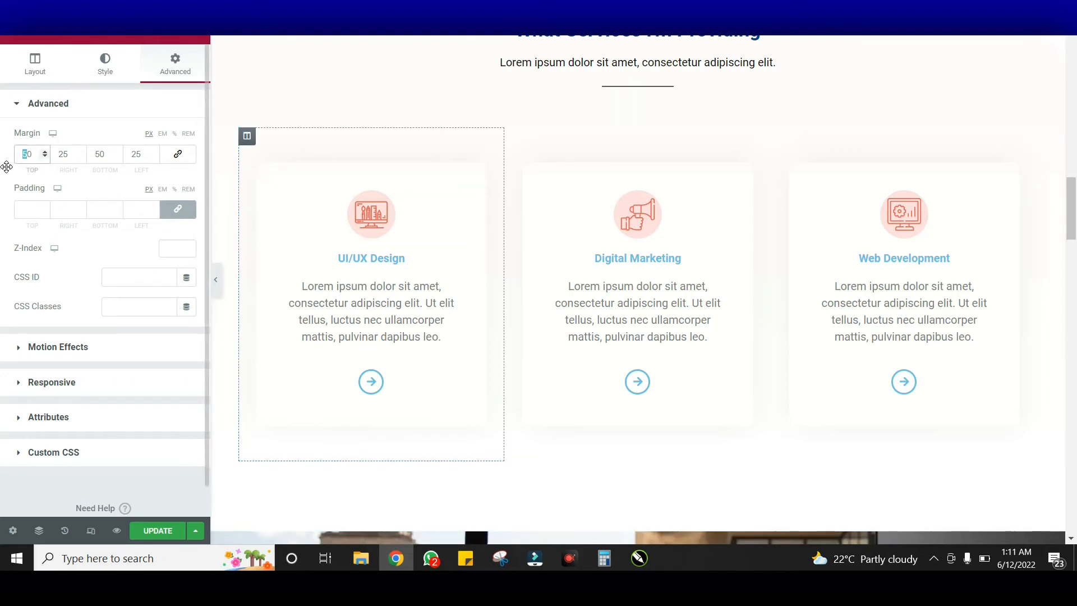
text(7)
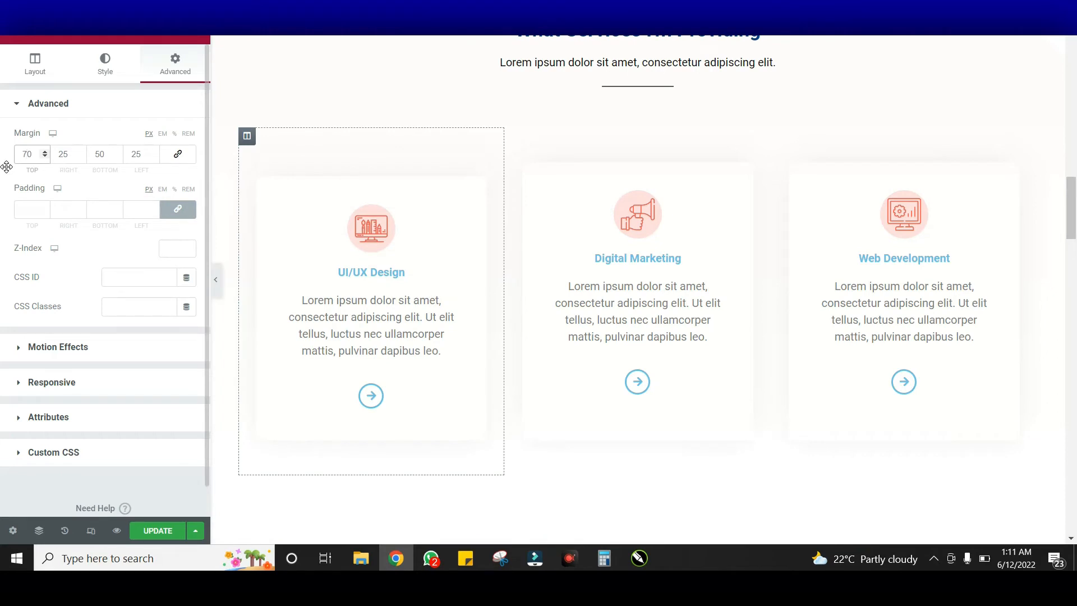
text(5)
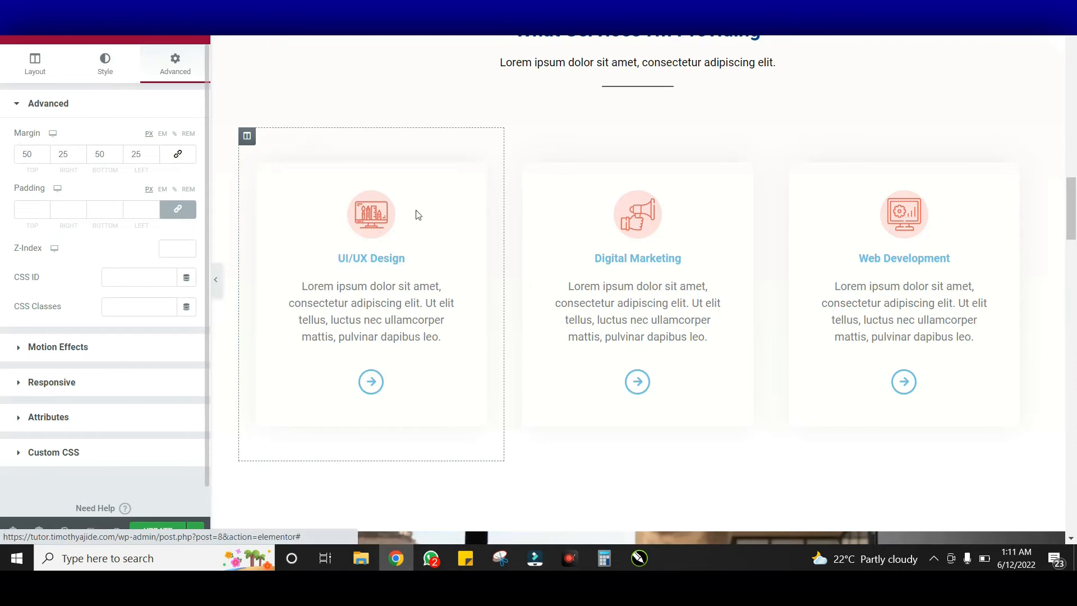
click(105, 64)
click(113, 376)
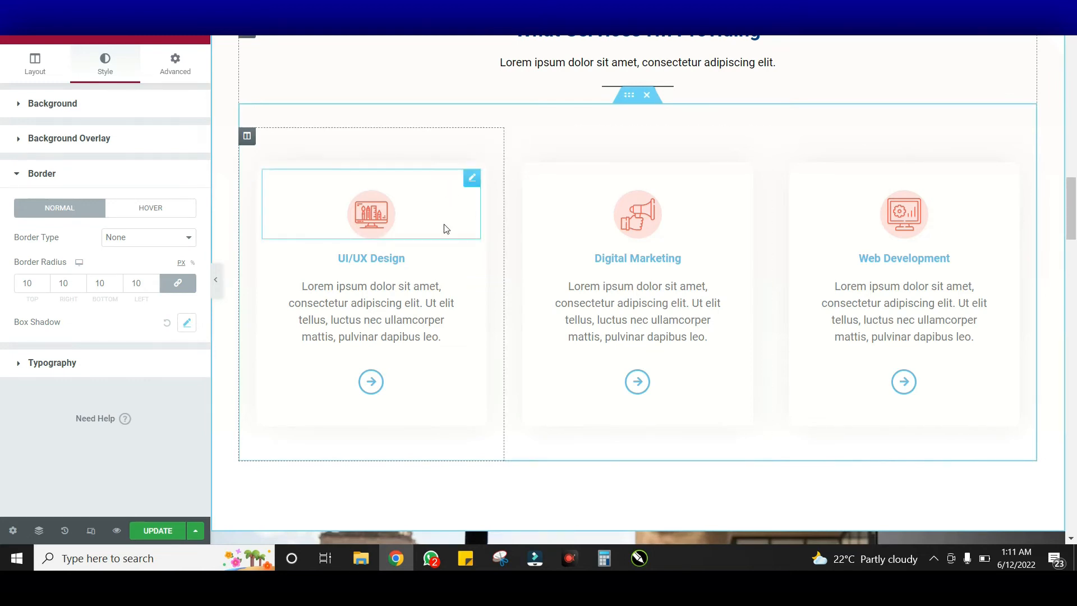
scroll(364, 270, up, 1)
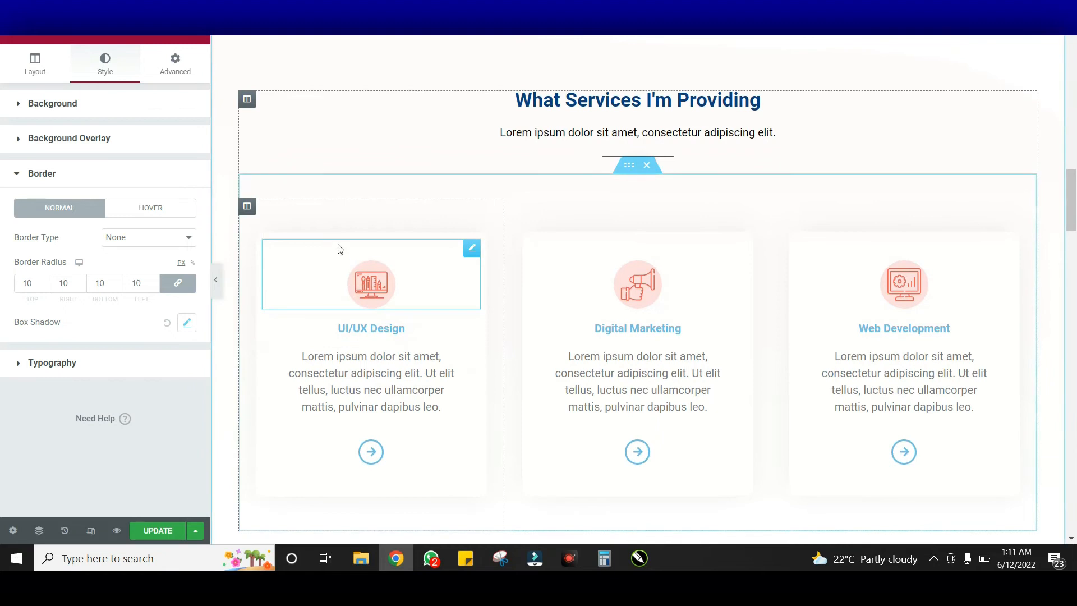
After trying maroon, pink, olive and orange, set the UI/UX Design column background to white #FFFFFF
scroll(339, 249, down, 1)
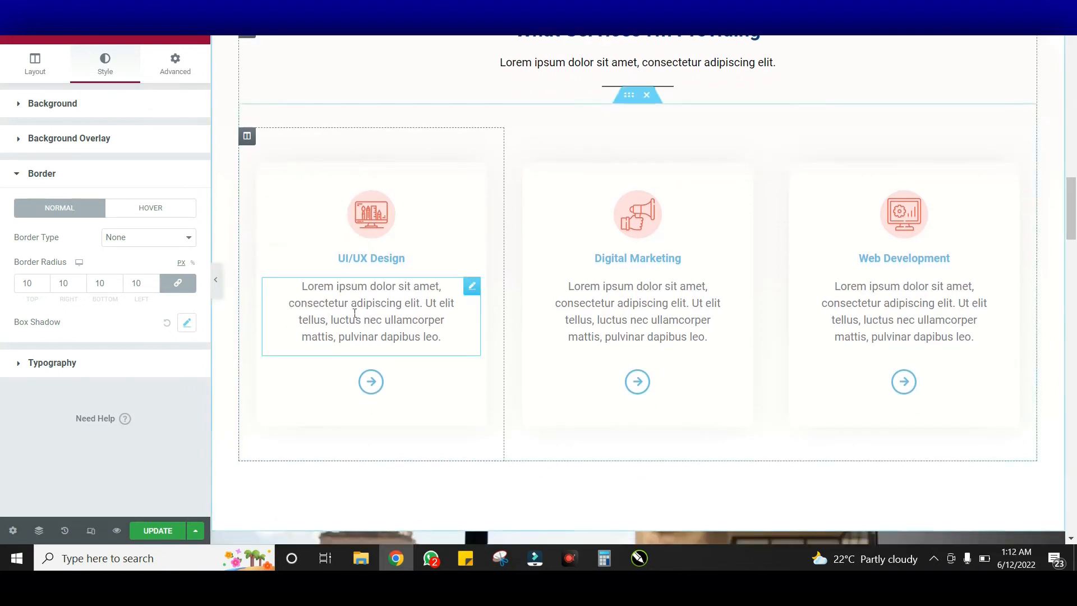
click(140, 104)
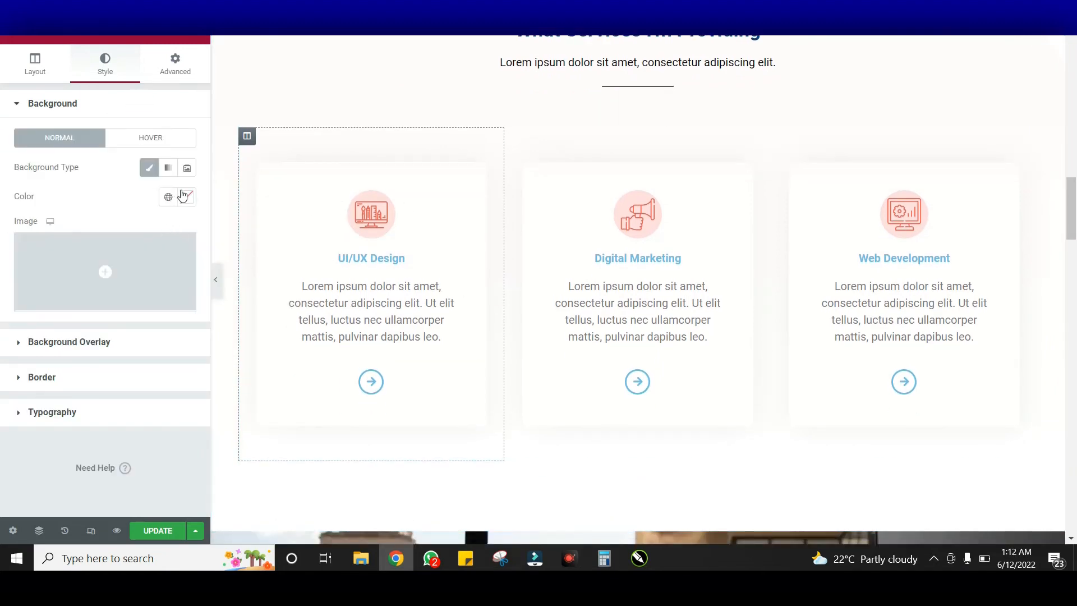
click(187, 197)
mouse_move(62, 290)
mouse_down()
mouse_move(168, 279)
mouse_move(180, 254)
mouse_move(176, 368)
mouse_up()
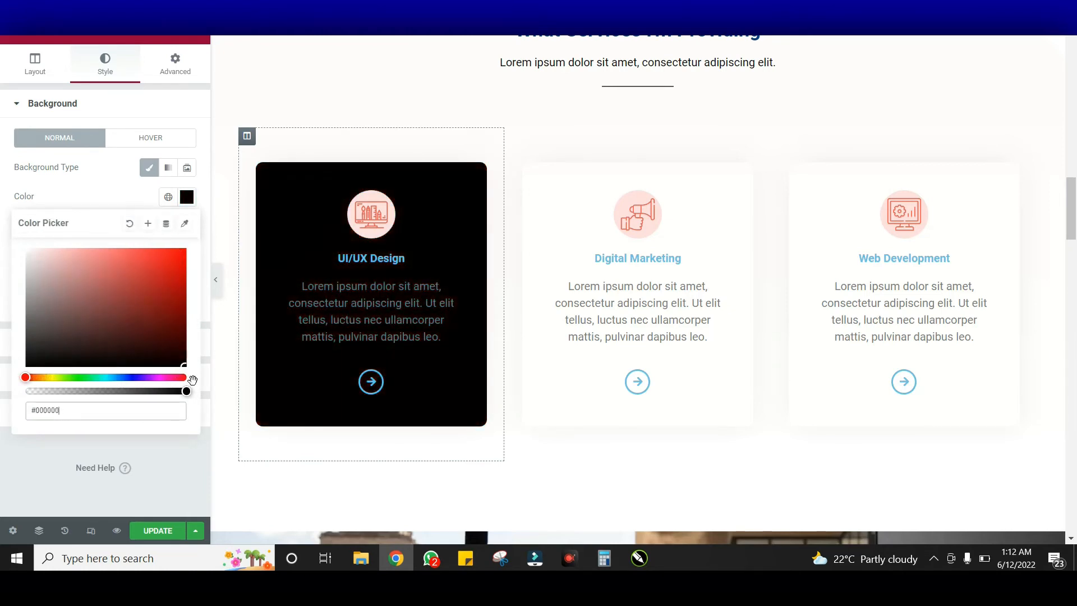
mouse_move(132, 337)
mouse_down()
mouse_move(73, 290)
mouse_move(171, 266)
mouse_move(162, 329)
mouse_move(180, 261)
mouse_move(76, 367)
mouse_move(43, 377)
mouse_up()
click(59, 377)
click(180, 254)
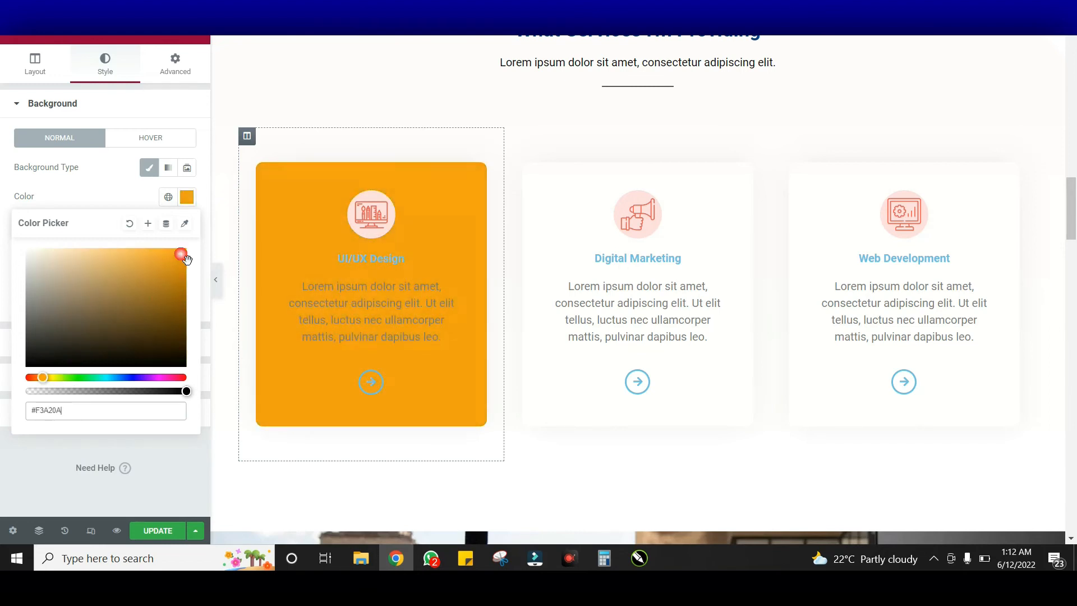
drag(70, 272, 3, 236)
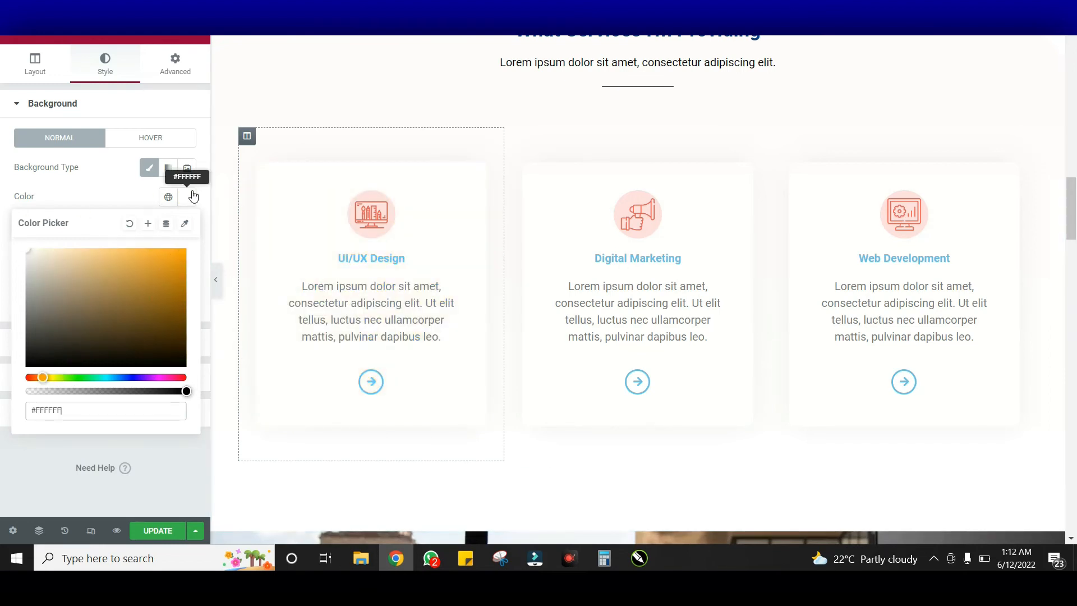
Select the UI/UX Design icon image and view its size settings (width 22)
click(483, 231)
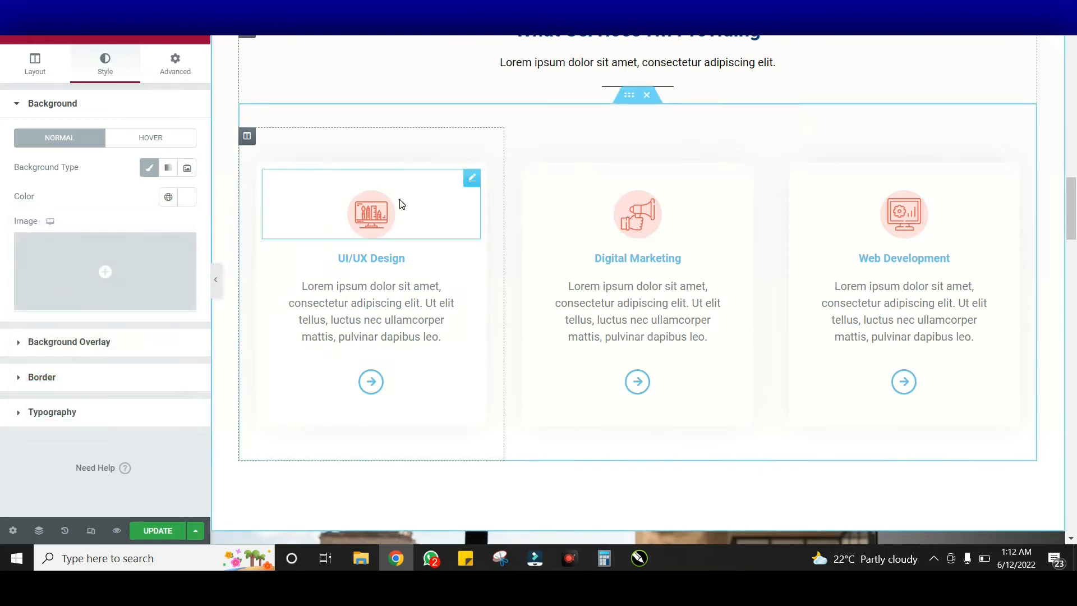
click(391, 217)
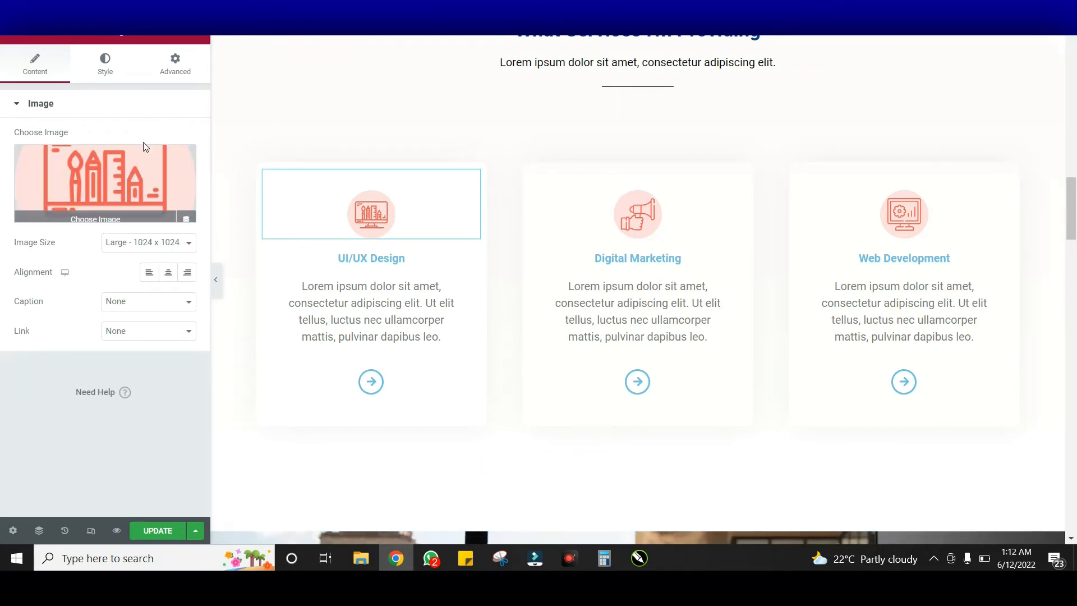
click(106, 76)
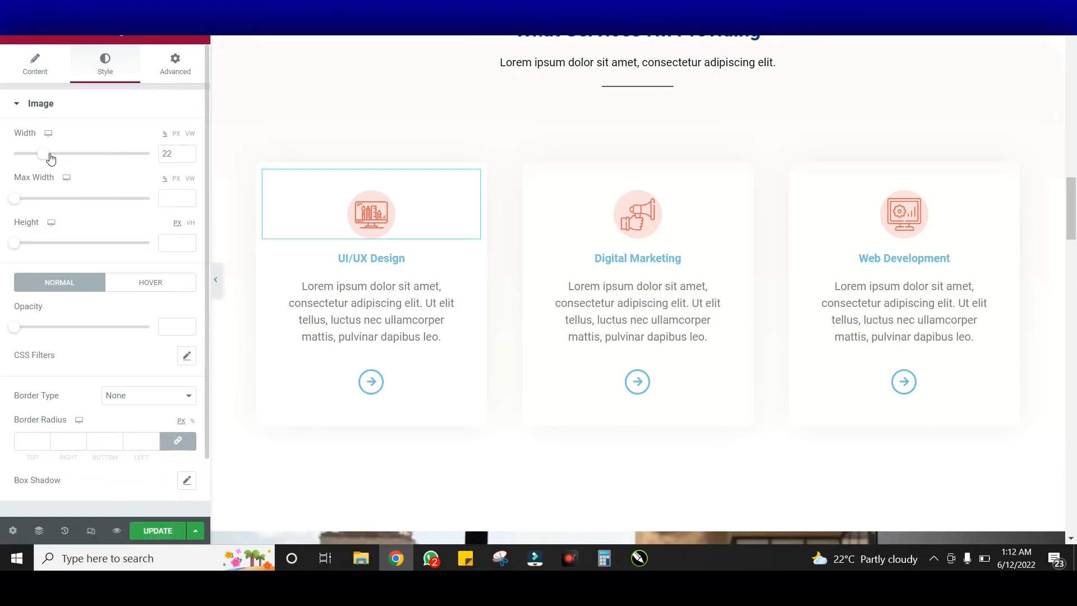
Review the icon image's size and spacing without changes, then select the UI/UX Design heading
scroll(79, 293, down, 1)
scroll(126, 318, up, 1)
click(174, 64)
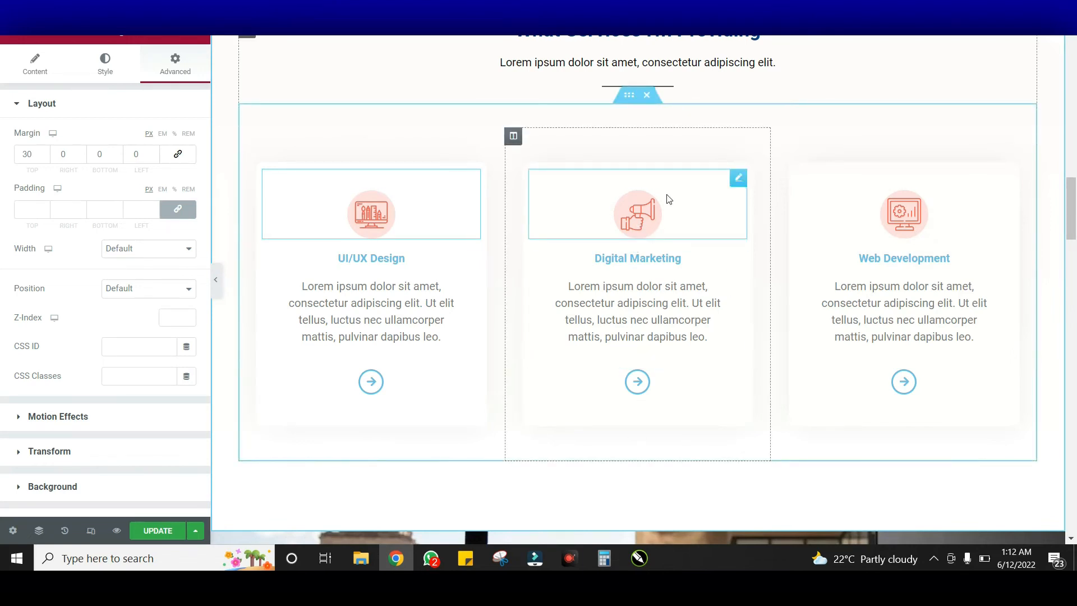
scroll(752, 326, down, 2)
scroll(752, 327, up, 2)
scroll(678, 274, up, 5)
scroll(675, 272, down, 5)
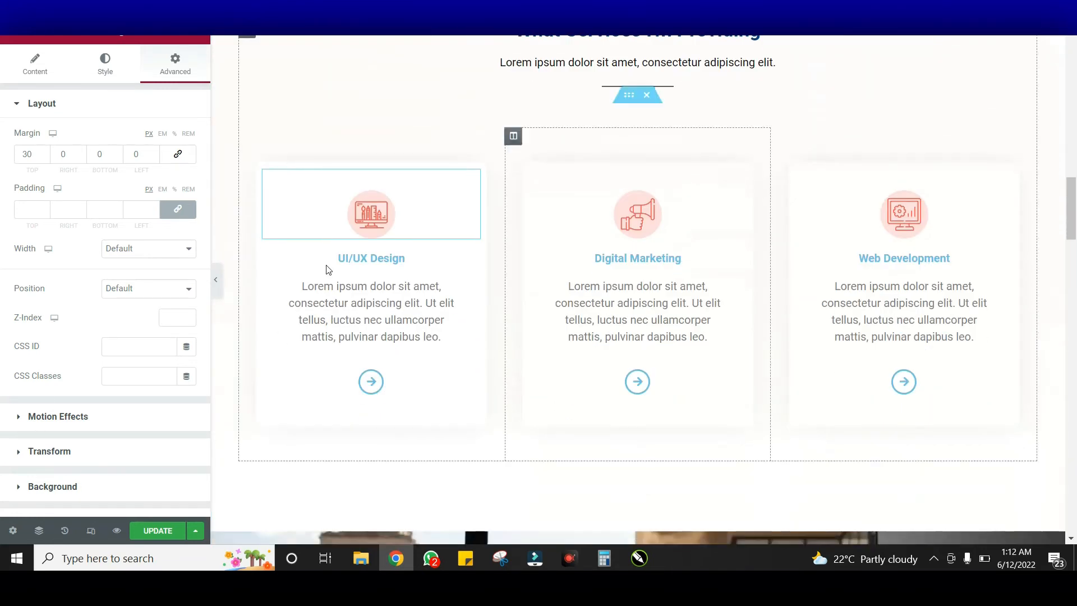
click(427, 259)
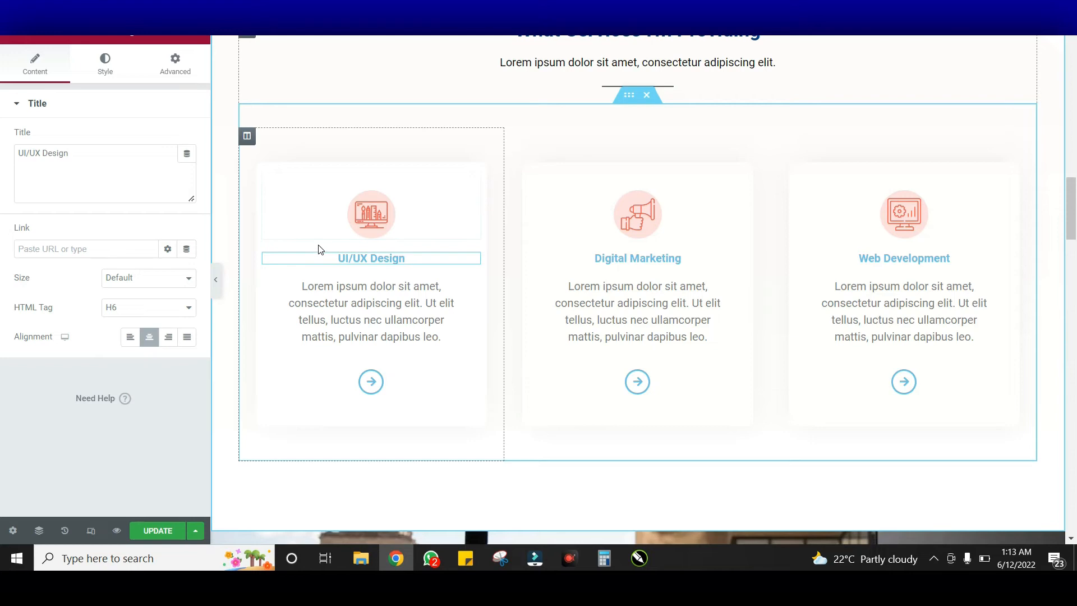
Paste #024284 as the text colour of the UI/UX Design and Digital Marketing titles
click(112, 66)
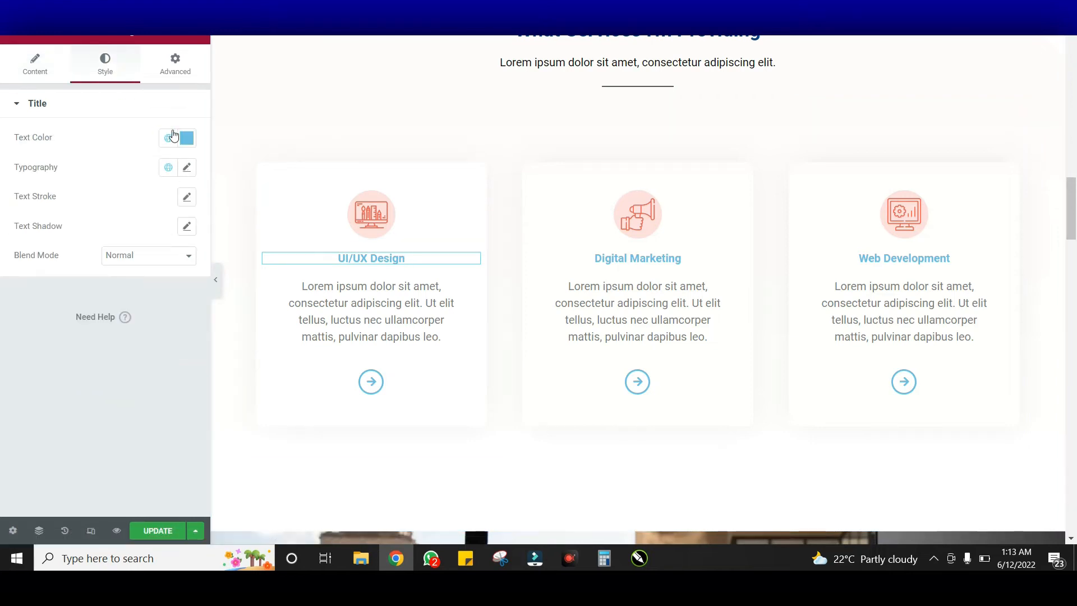
click(187, 139)
text(#003F88)
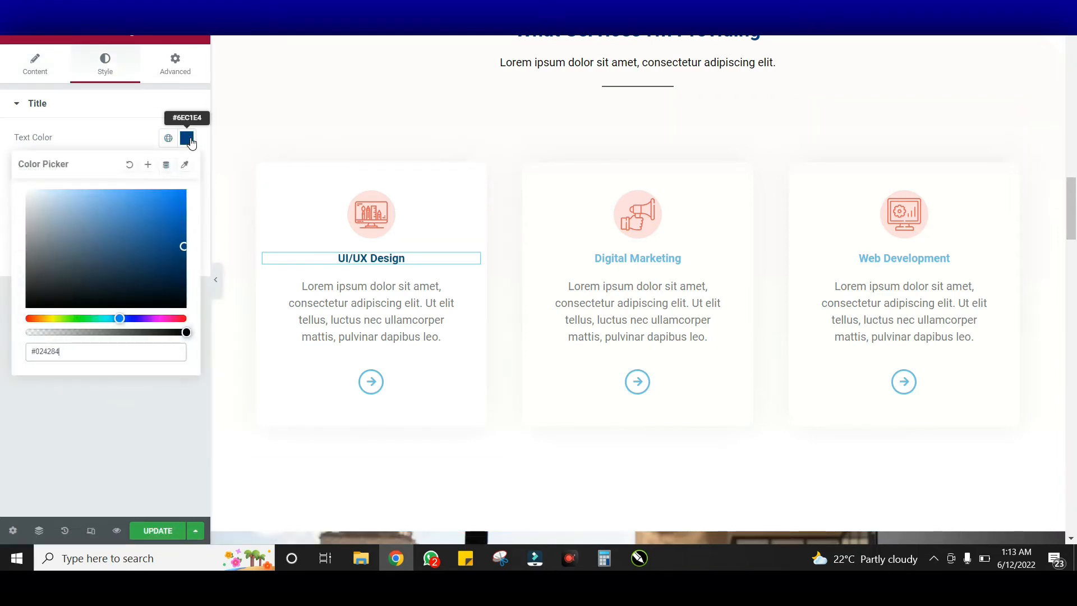
click(192, 143)
click(627, 257)
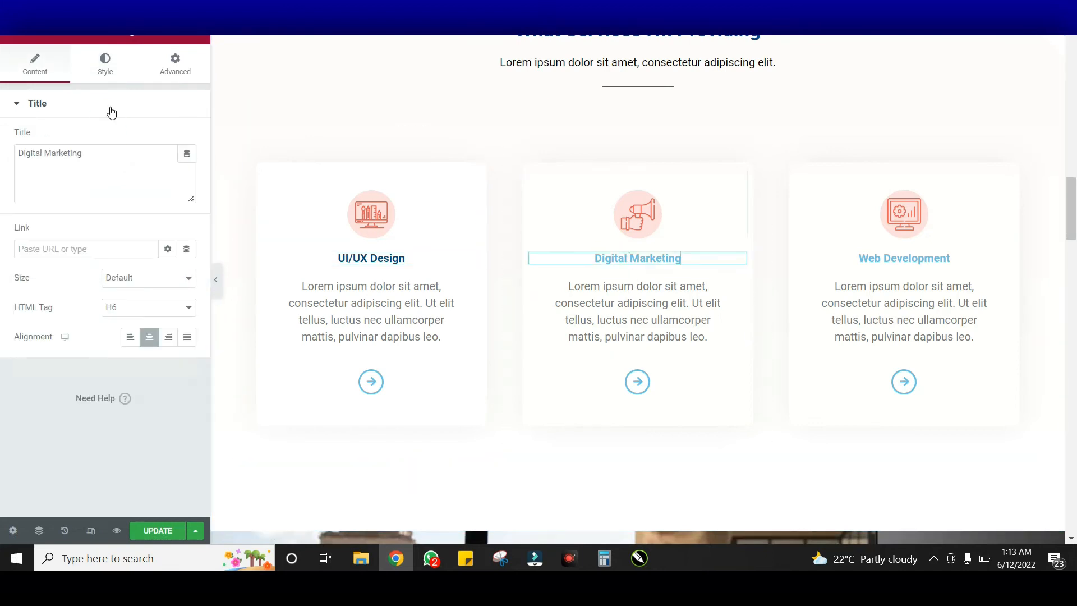
click(105, 66)
click(187, 140)
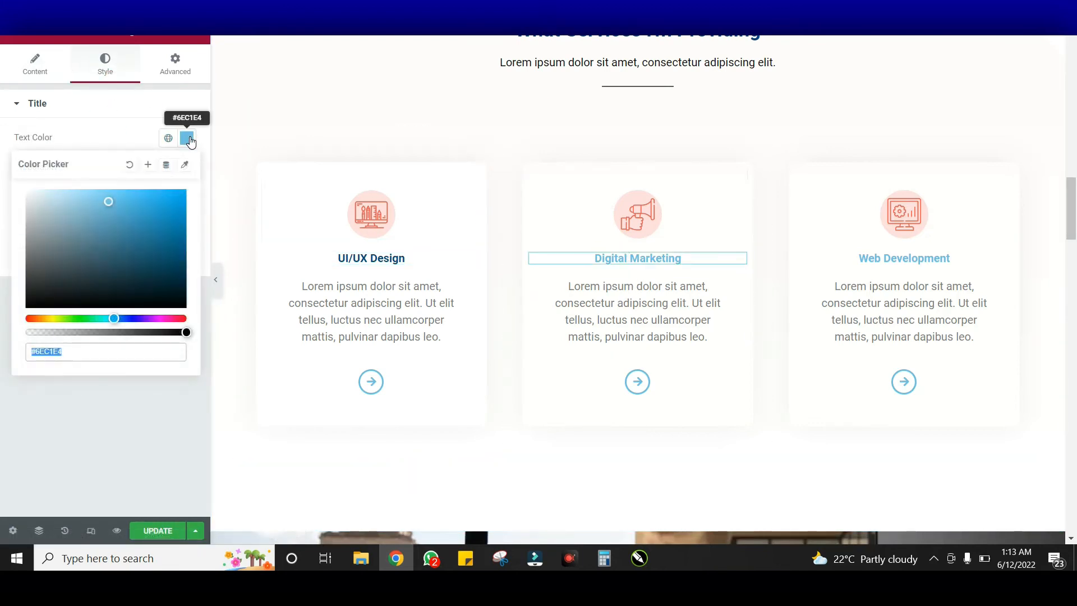
key(ctrl+v)
click(187, 139)
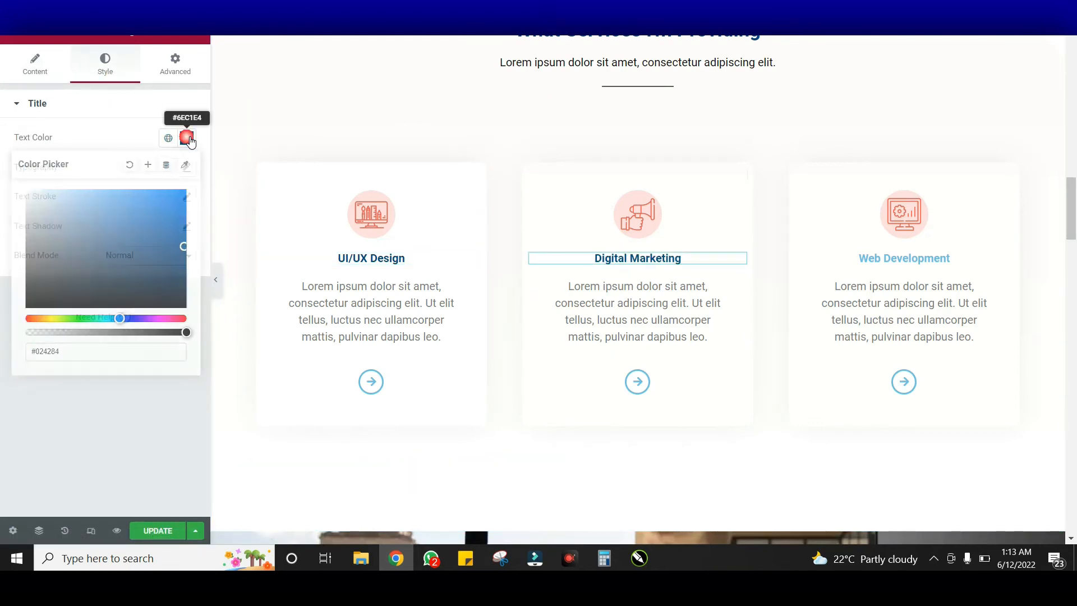
Make the Web Development title dark blue #024284 too
click(901, 258)
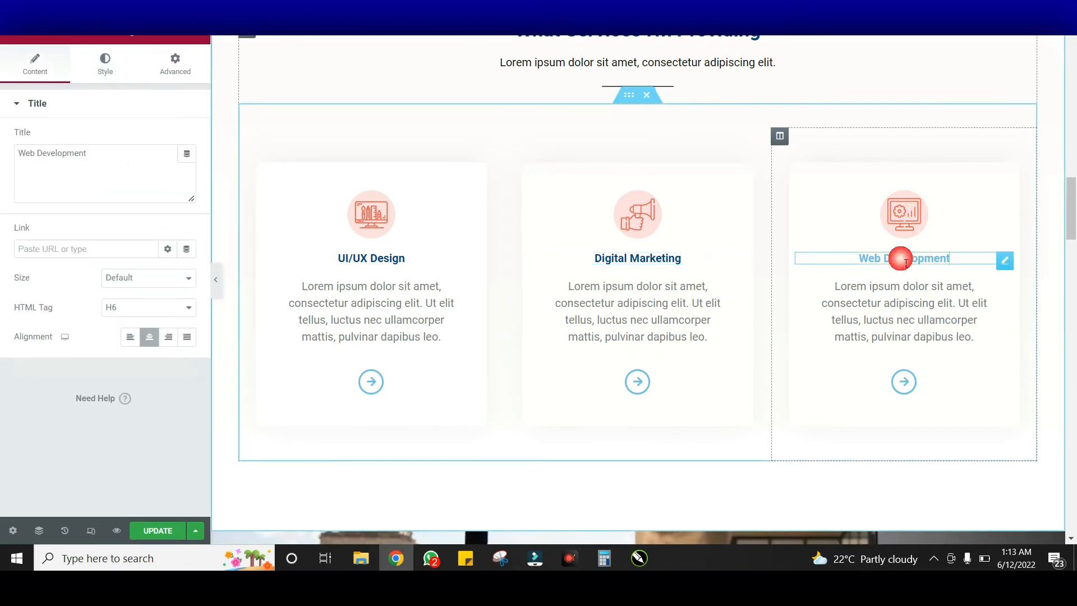
click(107, 70)
click(187, 139)
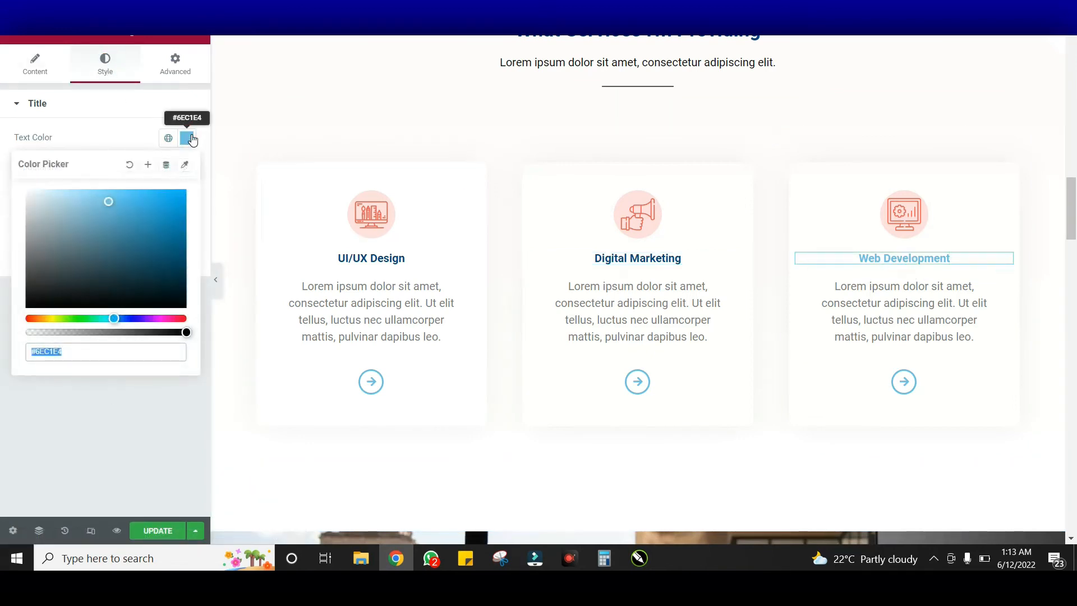
key(ctrl+v)
click(219, 142)
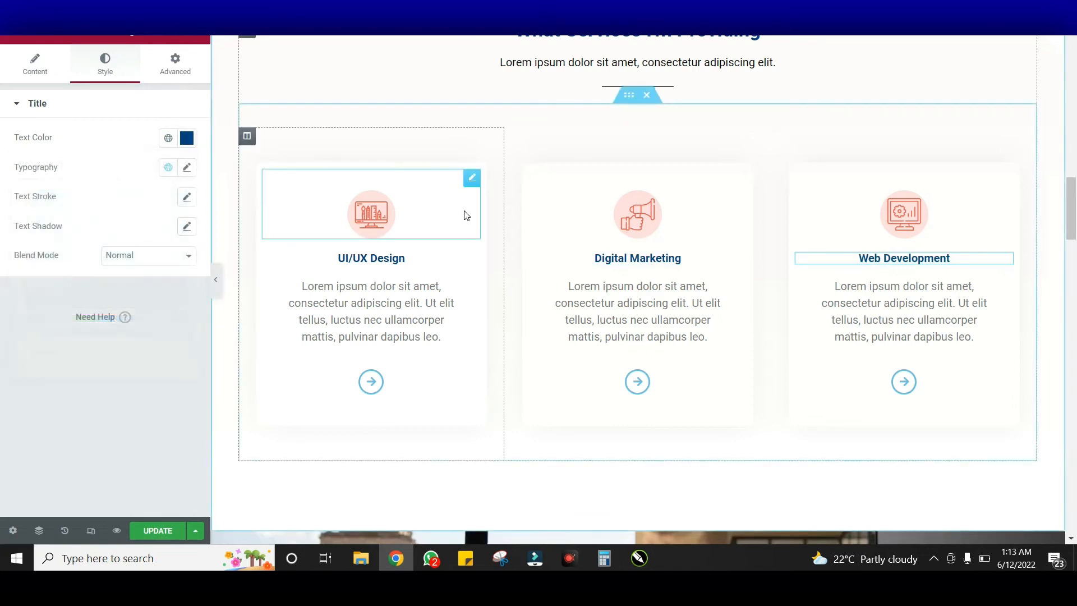
click(391, 384)
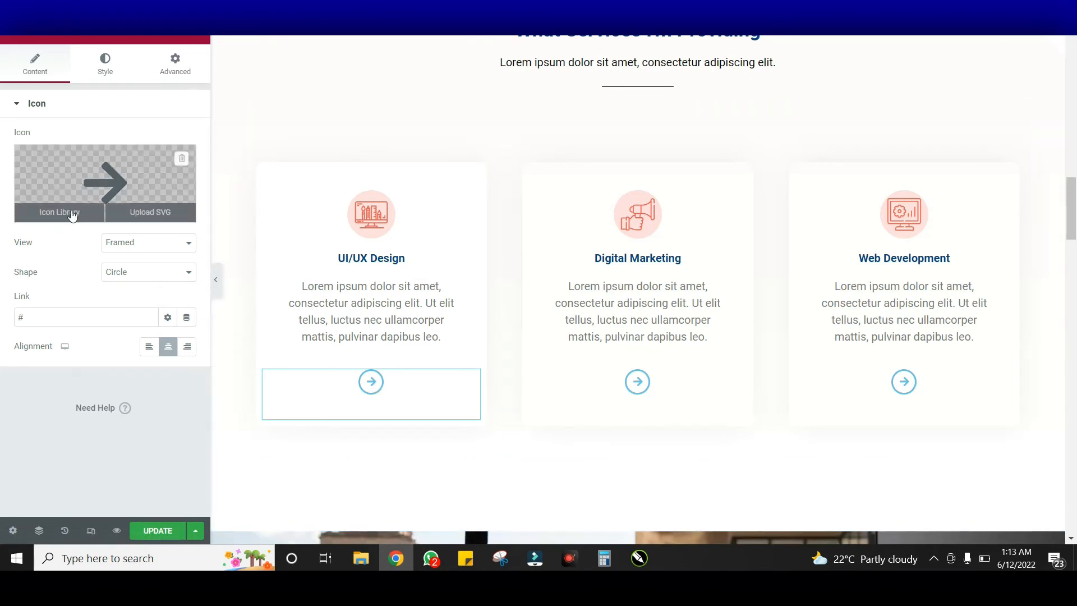
Set the UI/UX Design arrow icon's primary colour to dark blue #024284
click(66, 214)
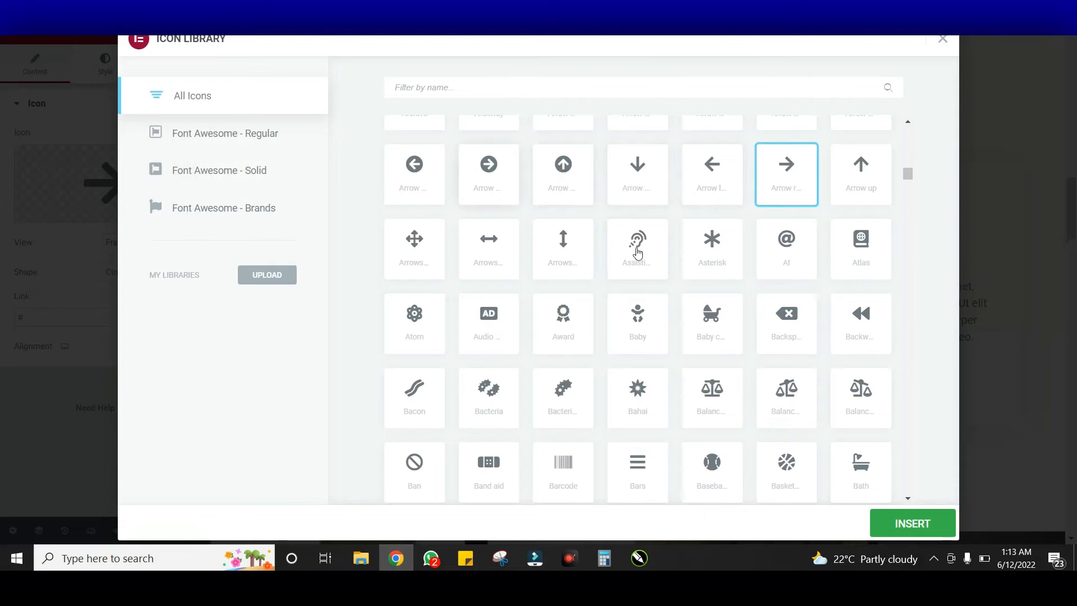
click(942, 42)
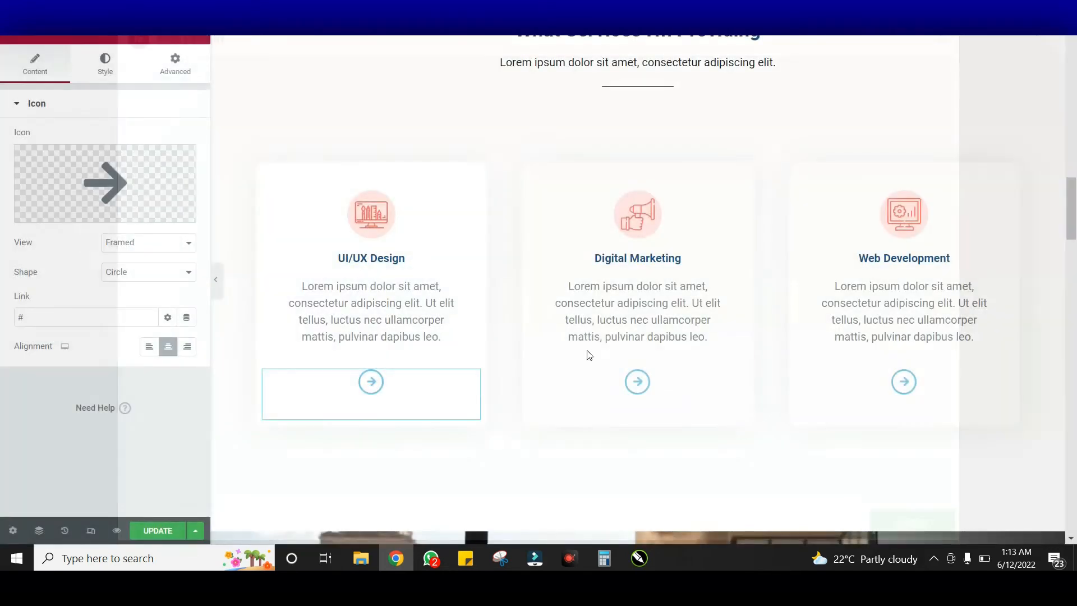
click(101, 66)
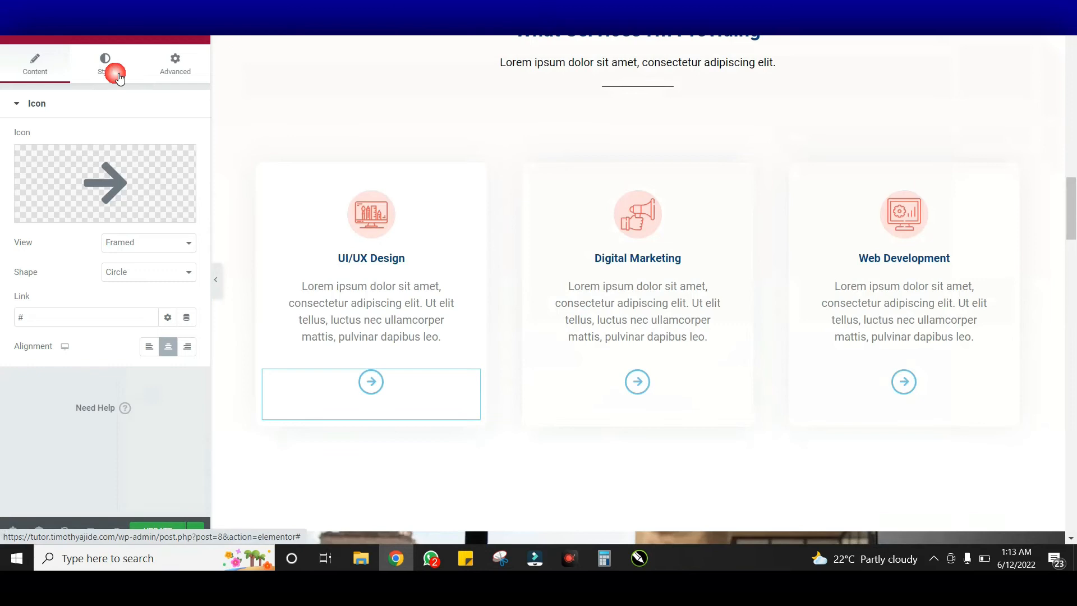
click(186, 168)
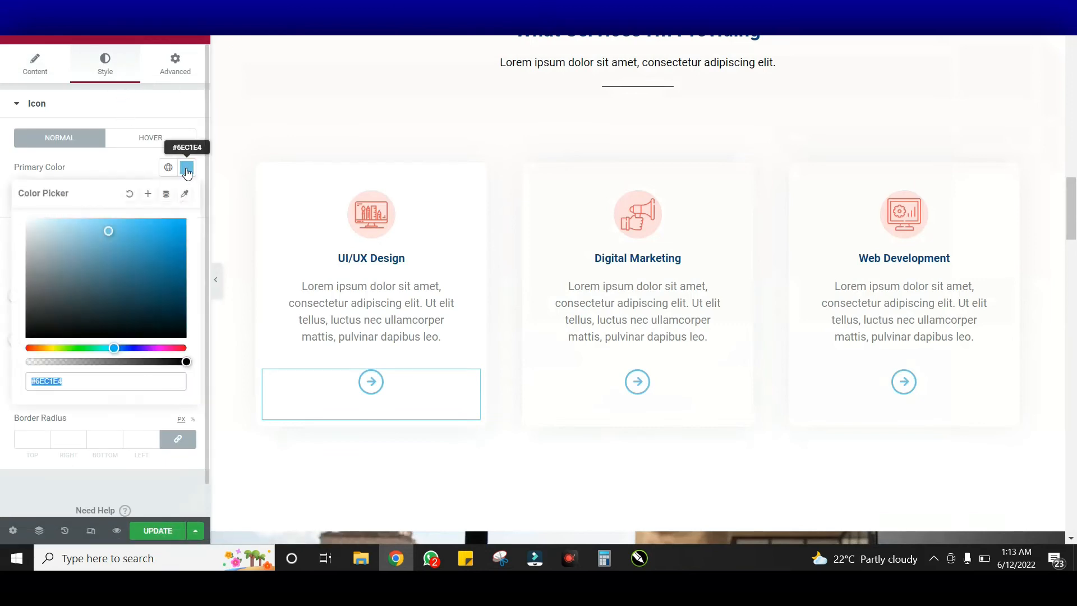
text(#024284)
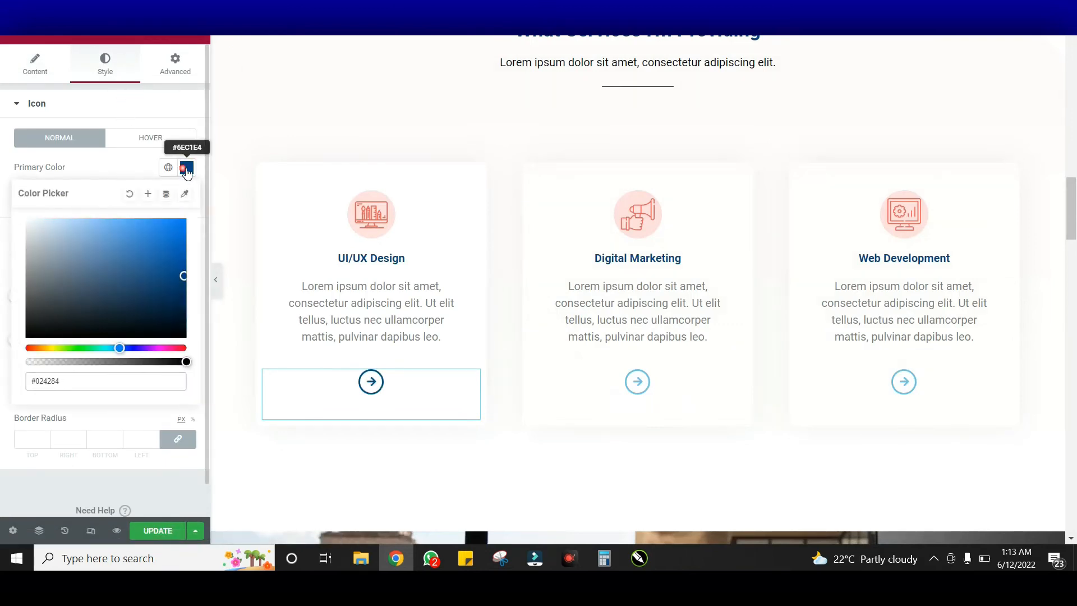
click(186, 168)
Give the arrow icon a Pulse Grow hover animation
click(151, 138)
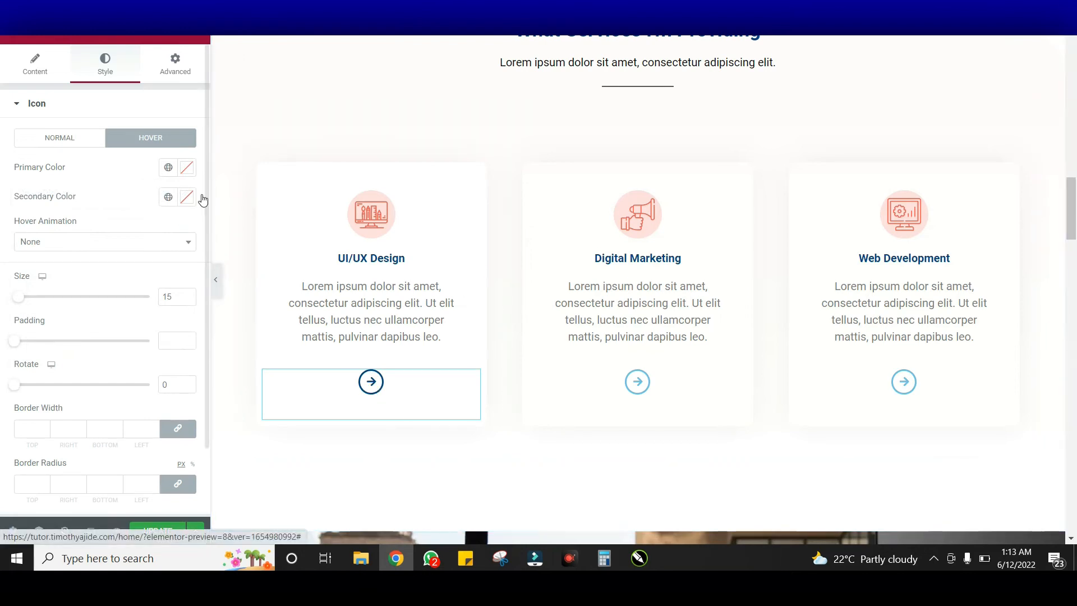
click(96, 243)
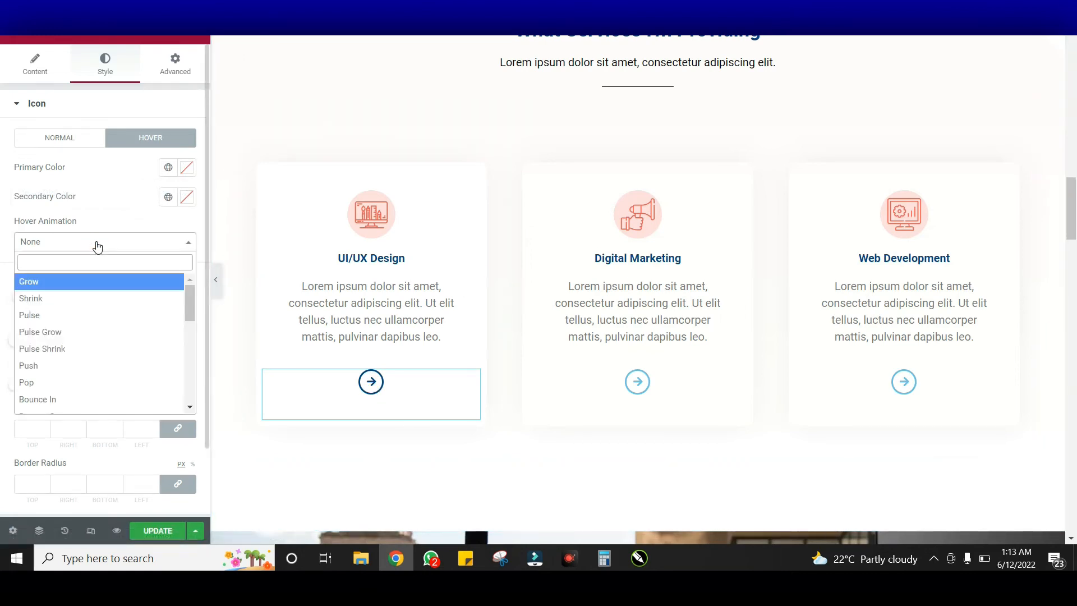
click(95, 341)
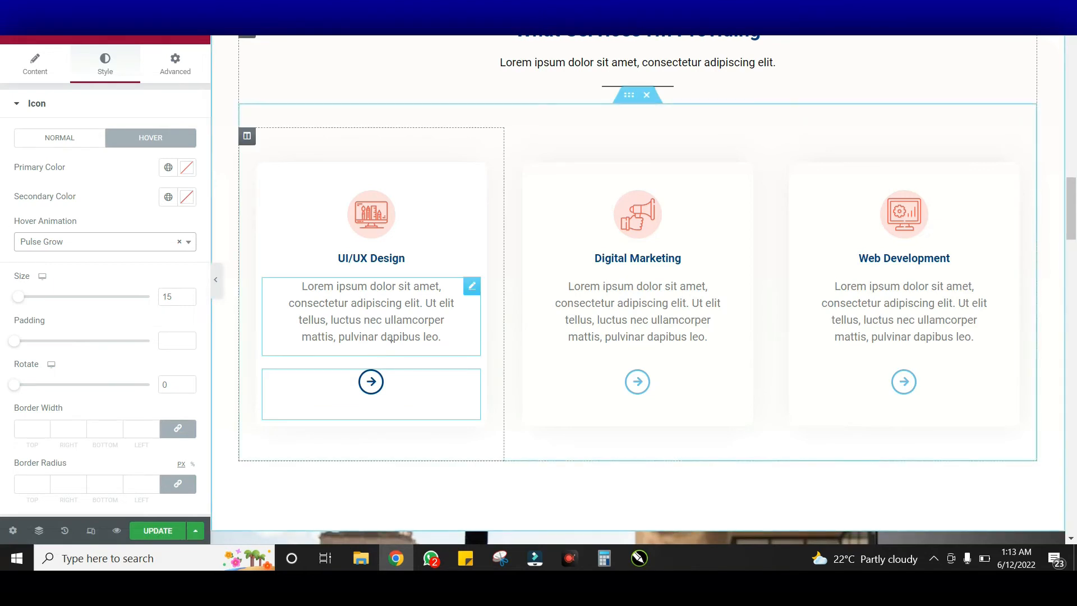
Set the Digital Marketing card's arrow icon primary colour to dark blue #024284
click(611, 393)
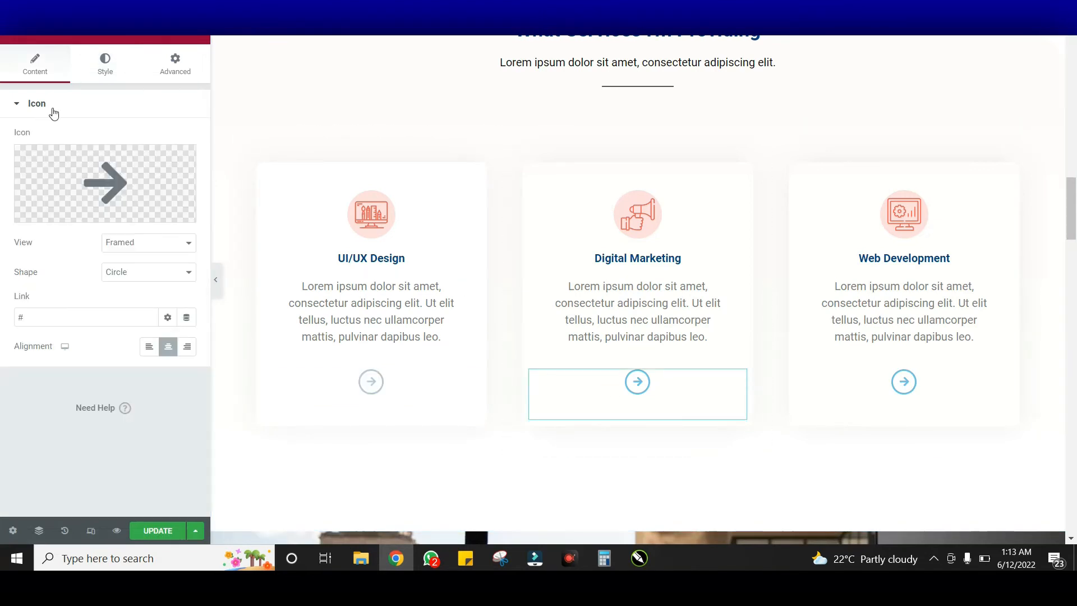
click(115, 79)
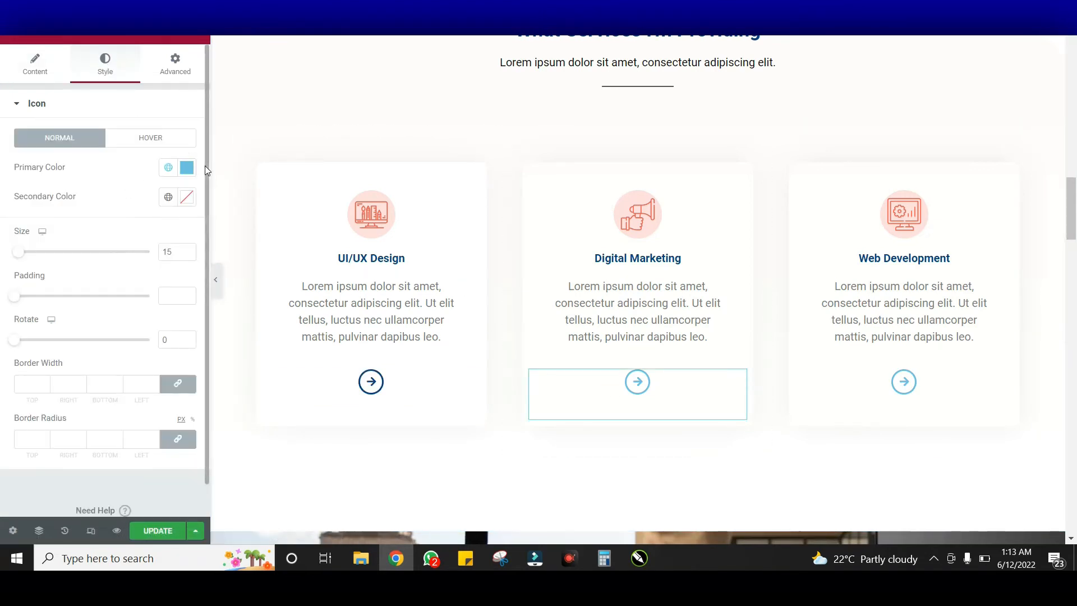
click(187, 171)
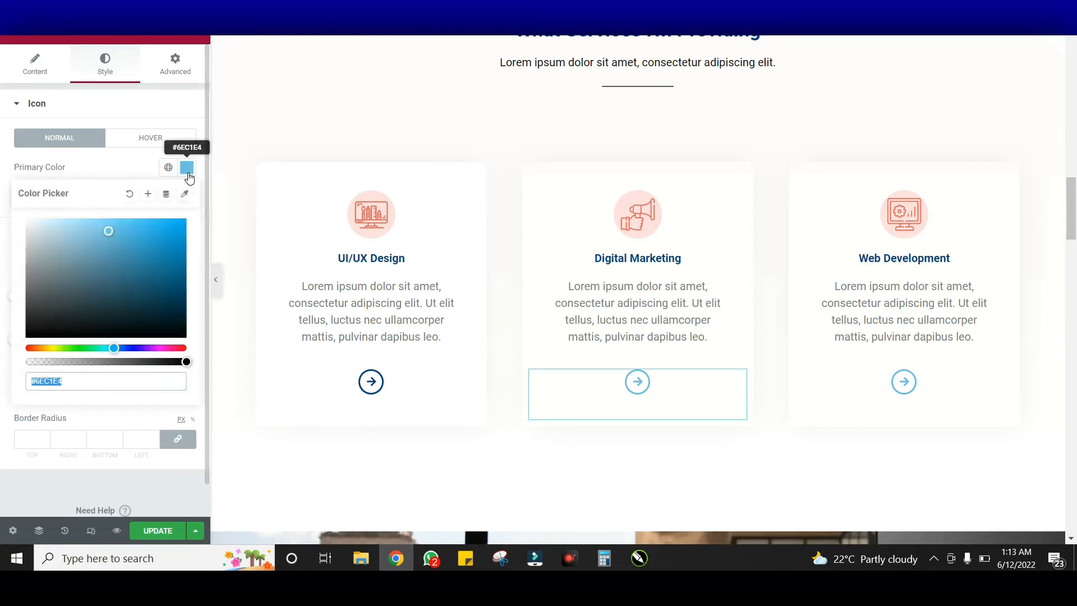
text(#024284)
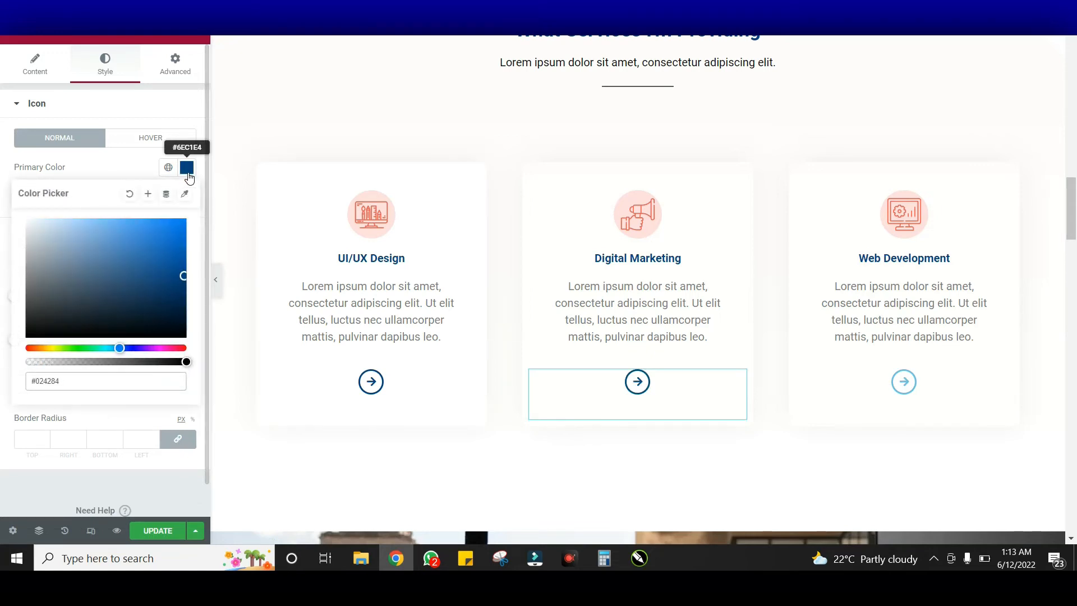
click(187, 172)
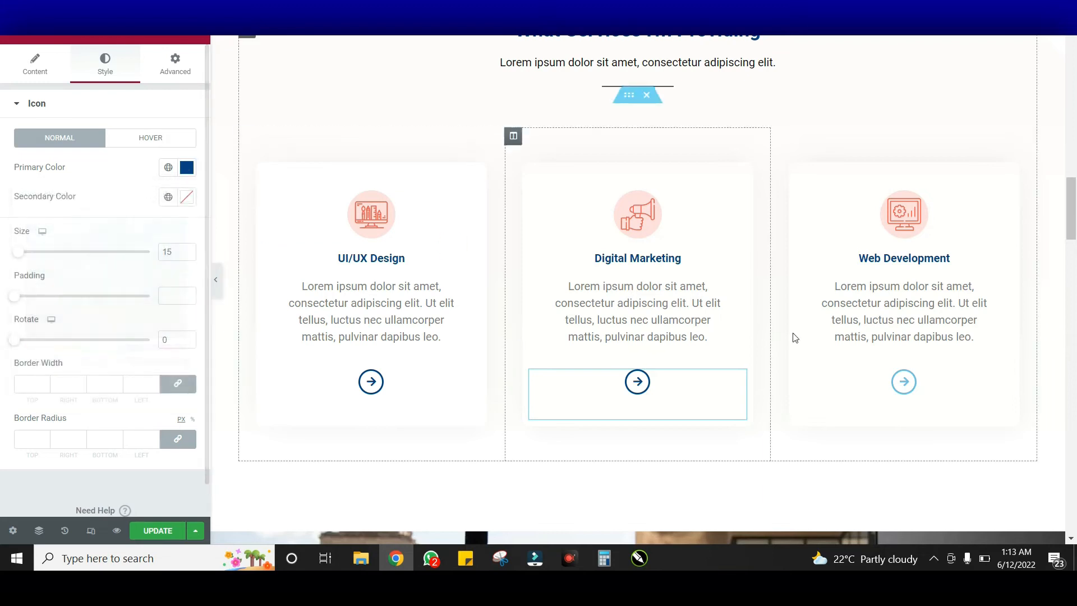
Change the Web Development card's arrow icon primary colour to black
click(892, 380)
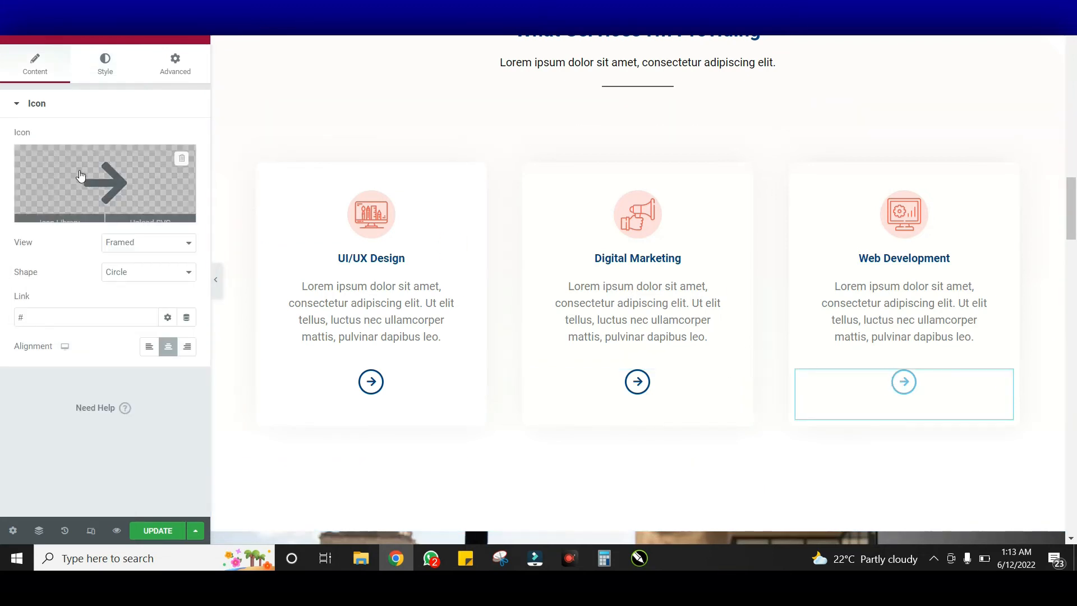
click(110, 74)
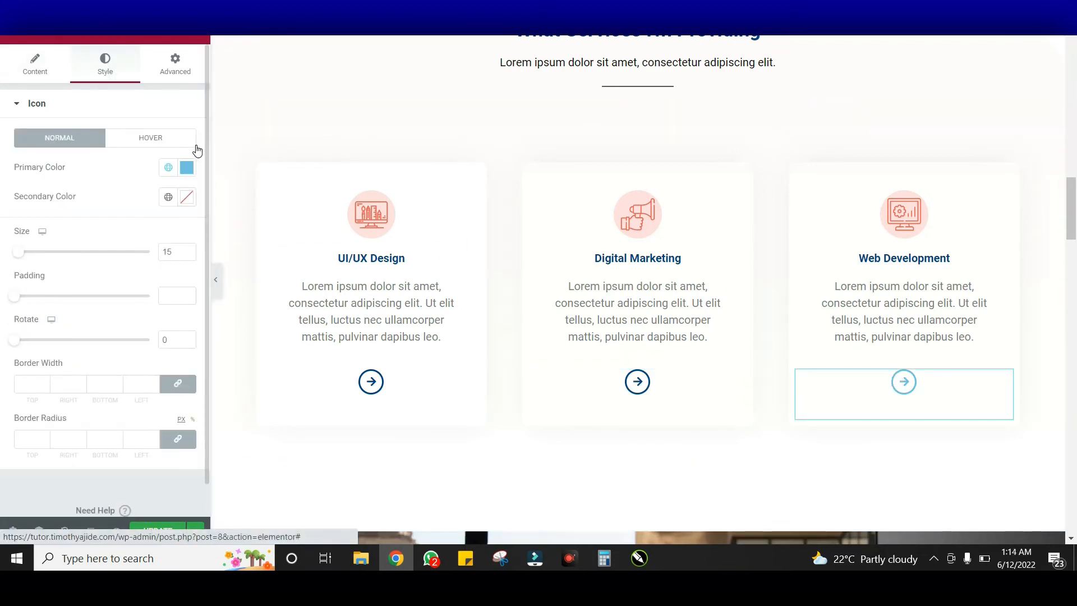
click(191, 167)
text(v)
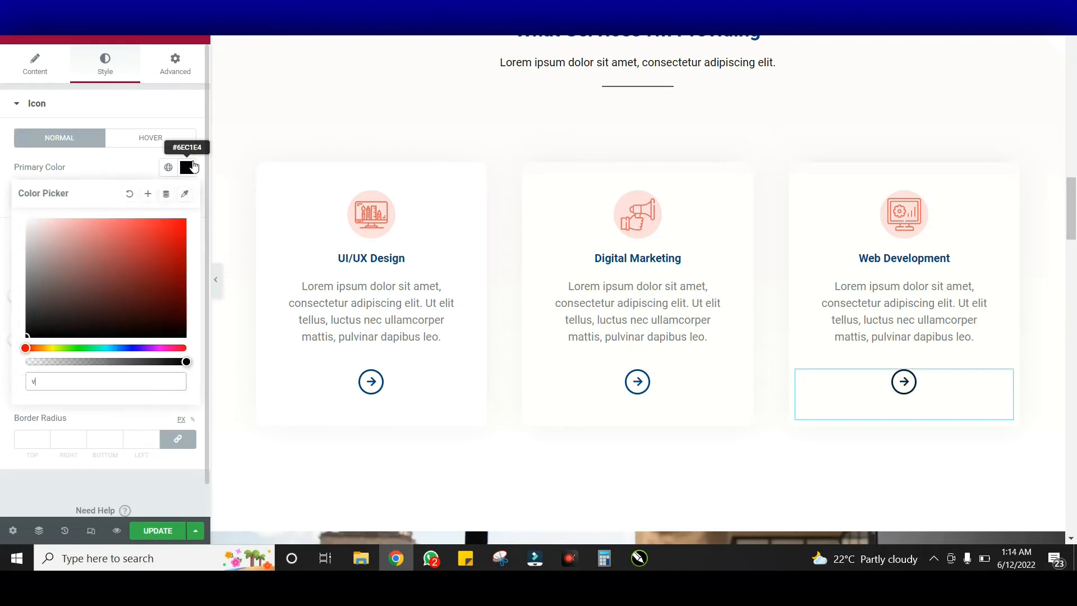
click(191, 167)
scroll(715, 293, down, 6)
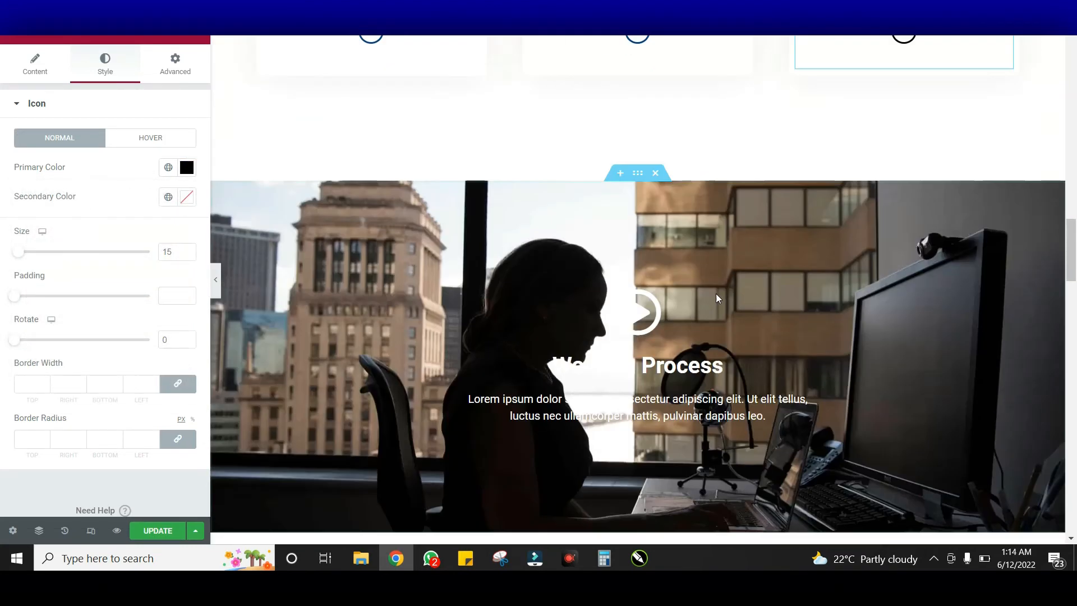
scroll(438, 260, down, 4)
scroll(716, 255, up, 10)
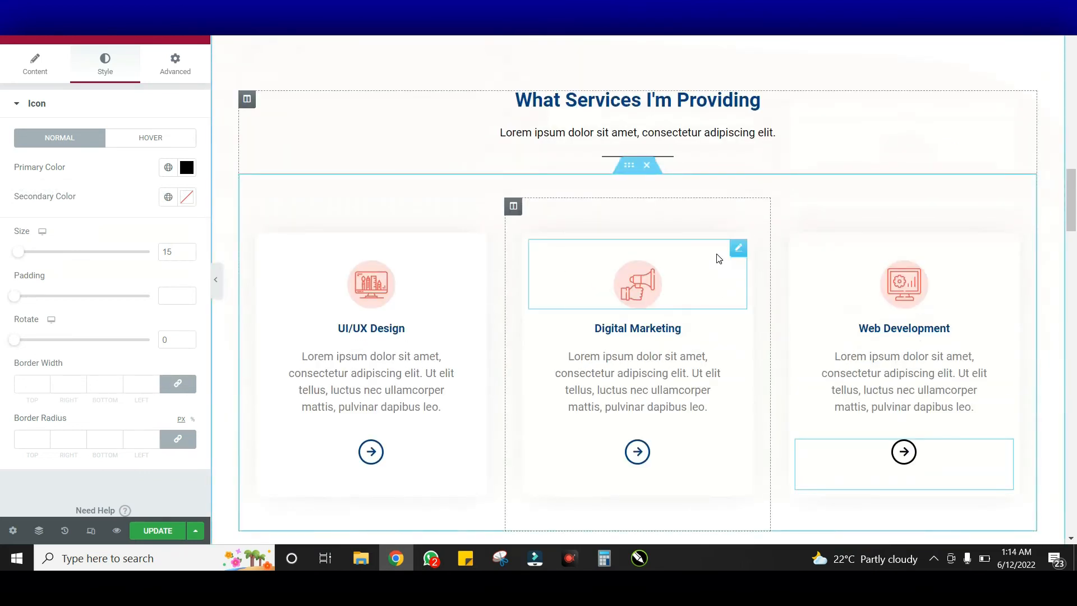
scroll(719, 258, up, 7)
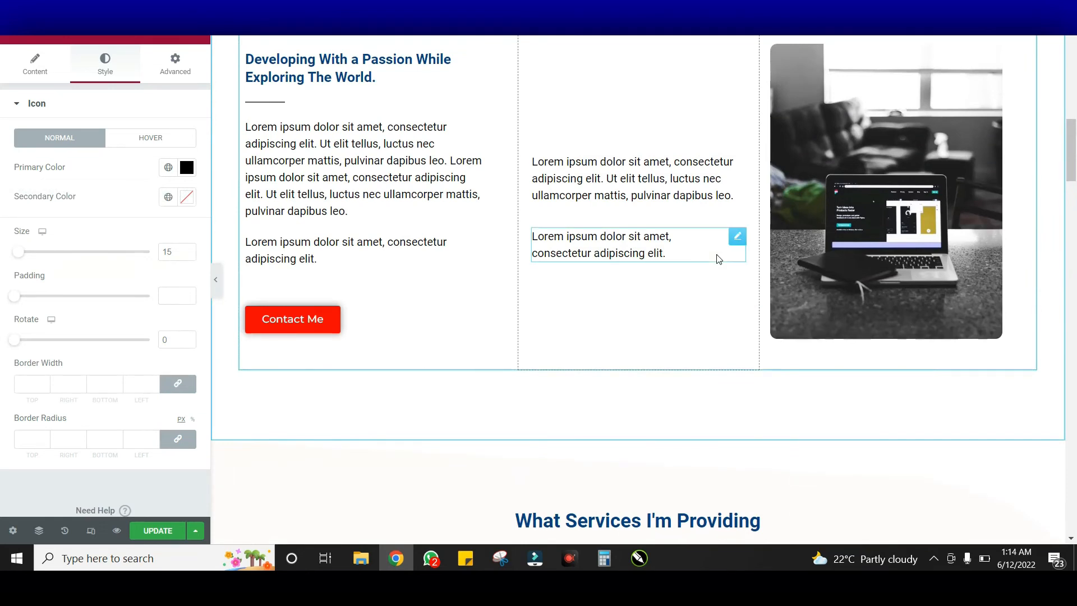
scroll(718, 255, up, 10)
scroll(536, 219, down, 17)
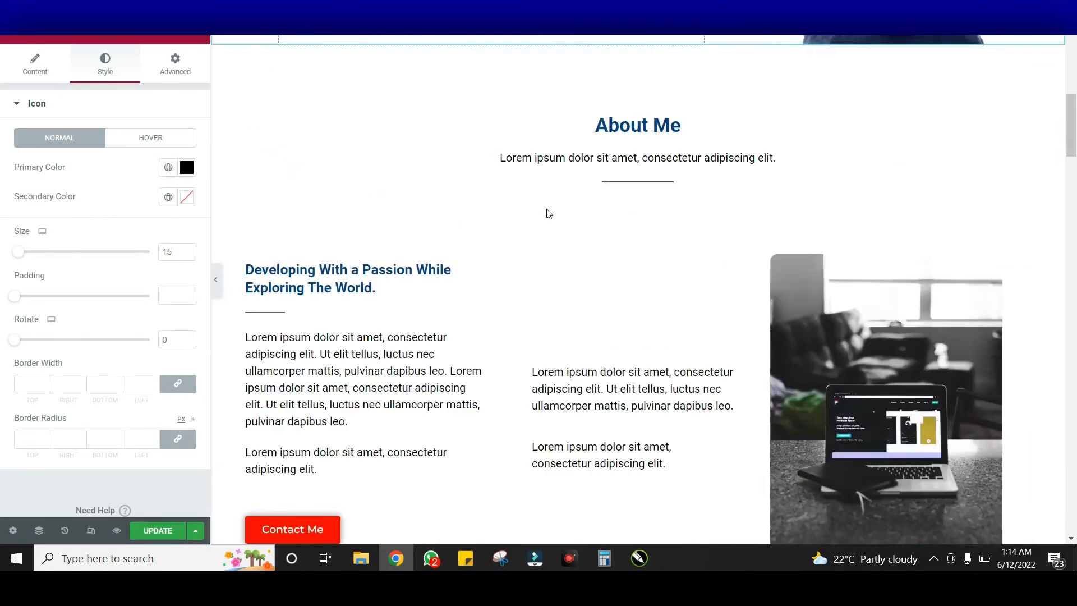
scroll(575, 270, down, 8)
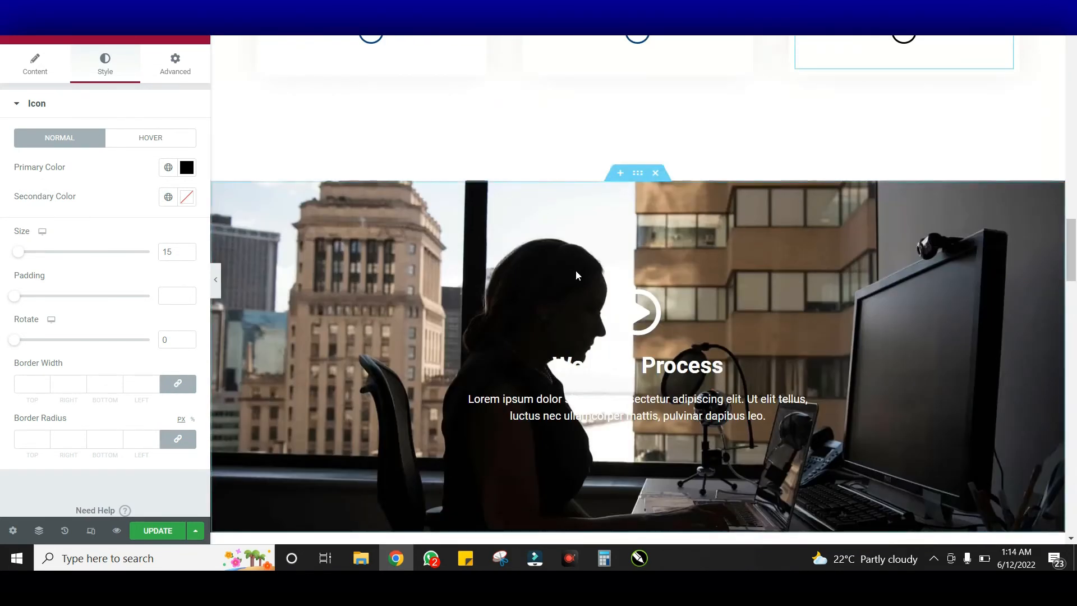
scroll(573, 274, up, 8)
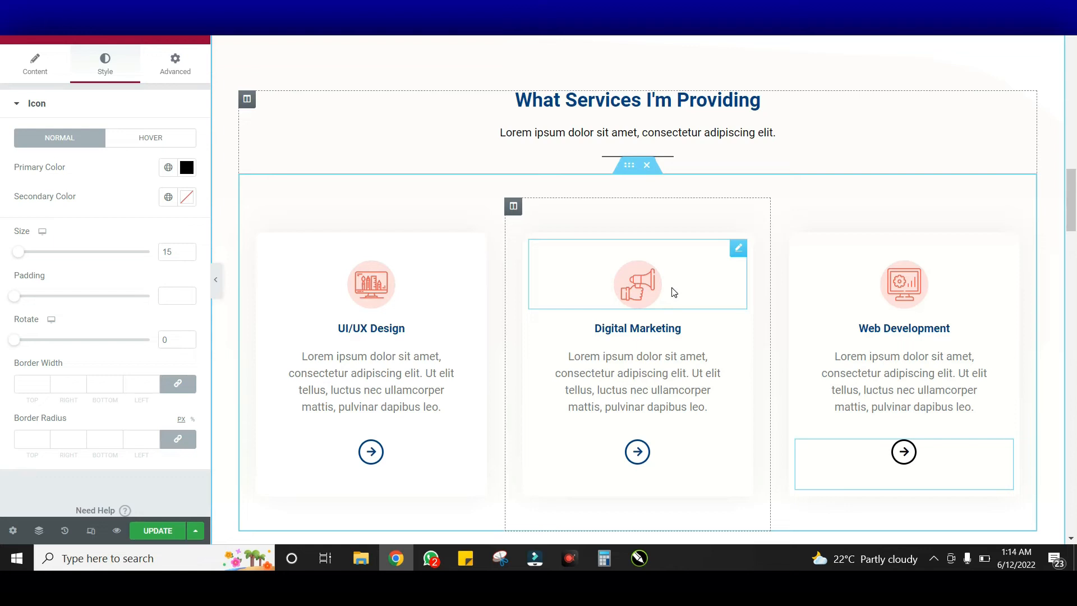
scroll(674, 292, down, 10)
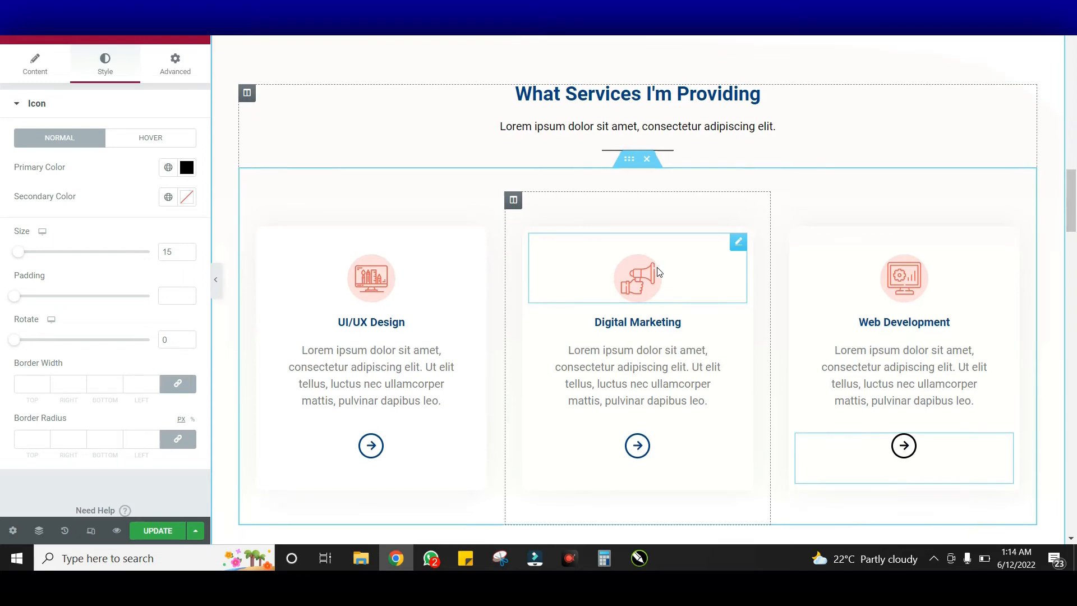
scroll(662, 284, up, 1)
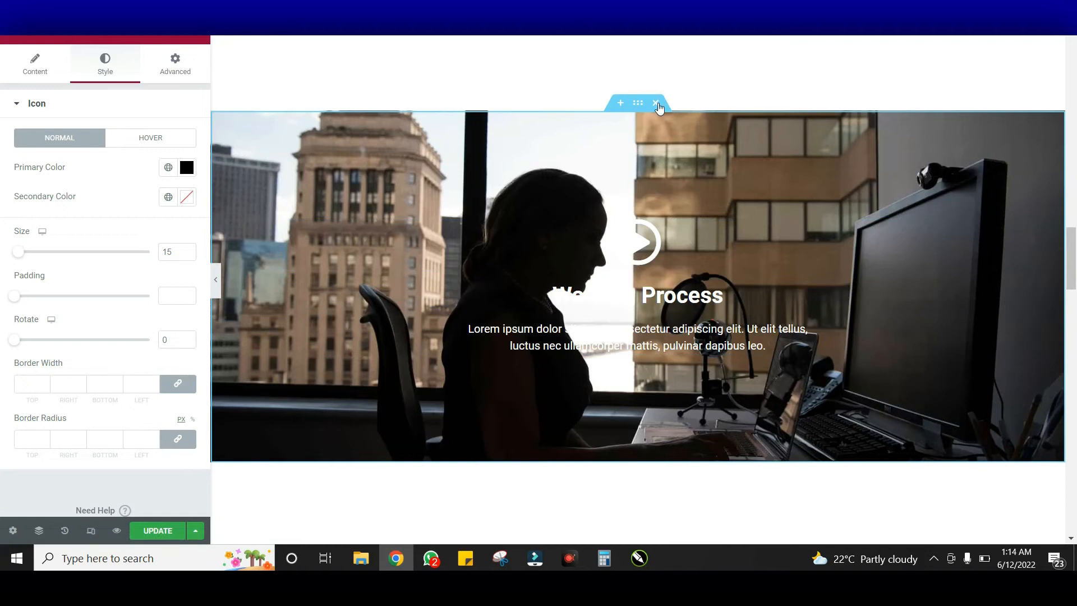
click(681, 167)
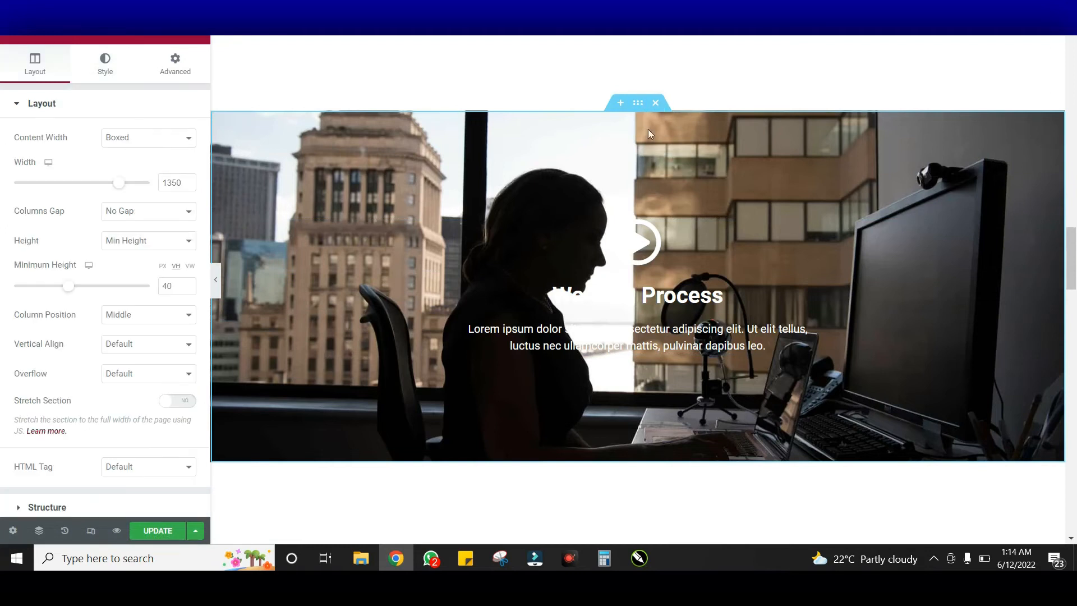
Check the banner's background style, then select its play icon to show its Content settings
click(105, 72)
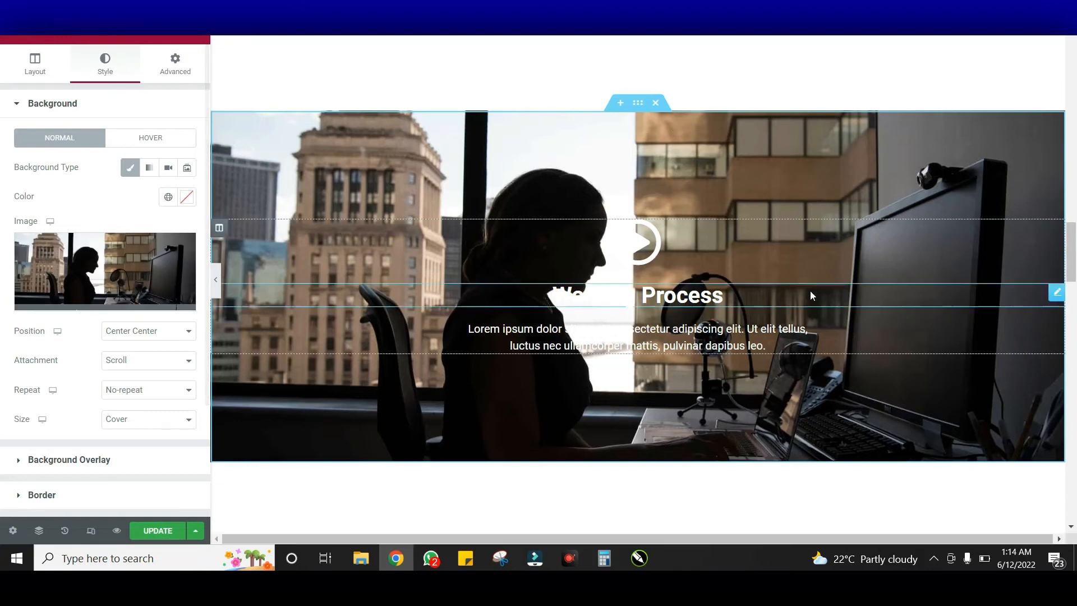
click(717, 243)
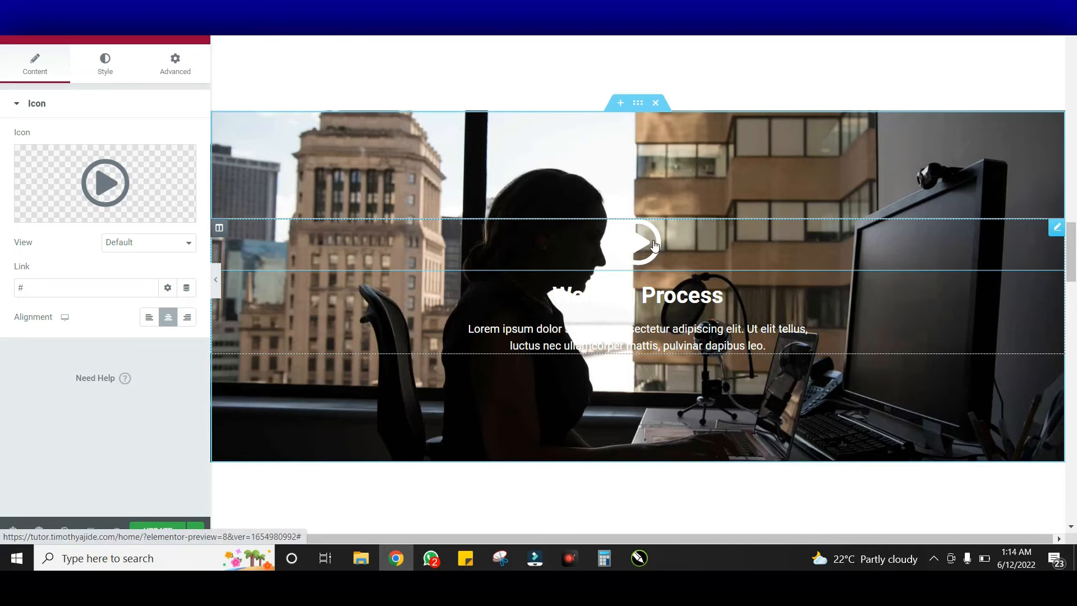
Check the play icon's link, then select the Working Process heading to edit its Title settings
click(60, 288)
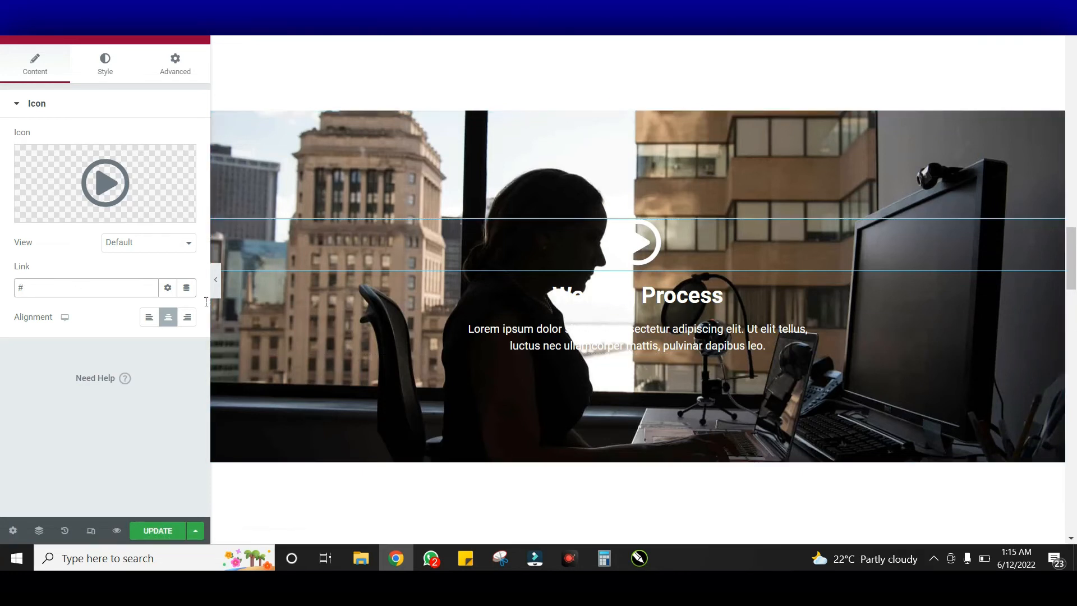
click(733, 295)
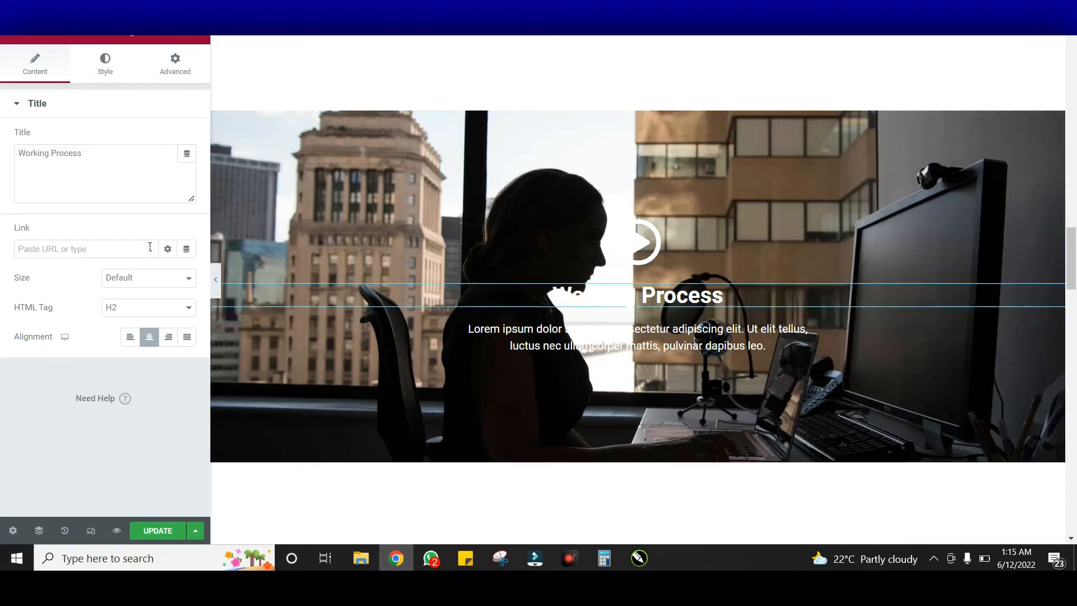
Remove the text shadow from the Working Process title
click(107, 78)
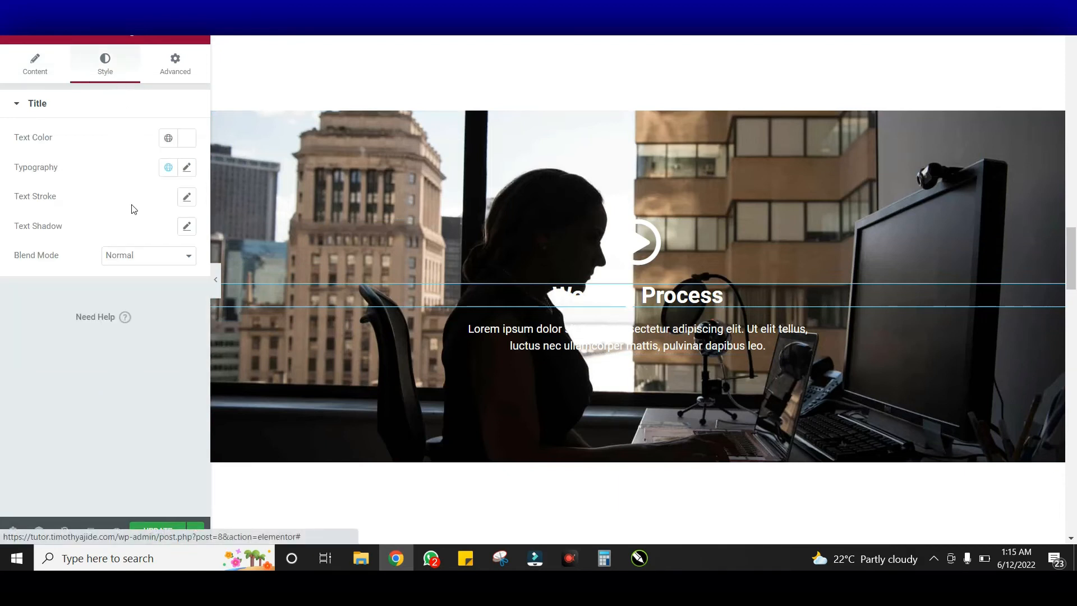
click(187, 226)
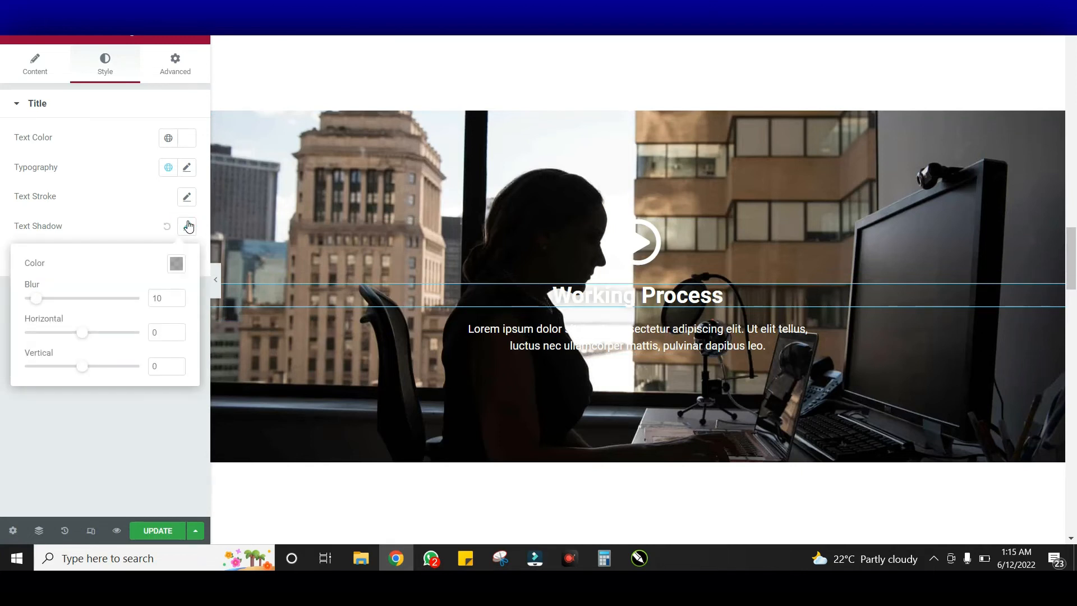
click(187, 226)
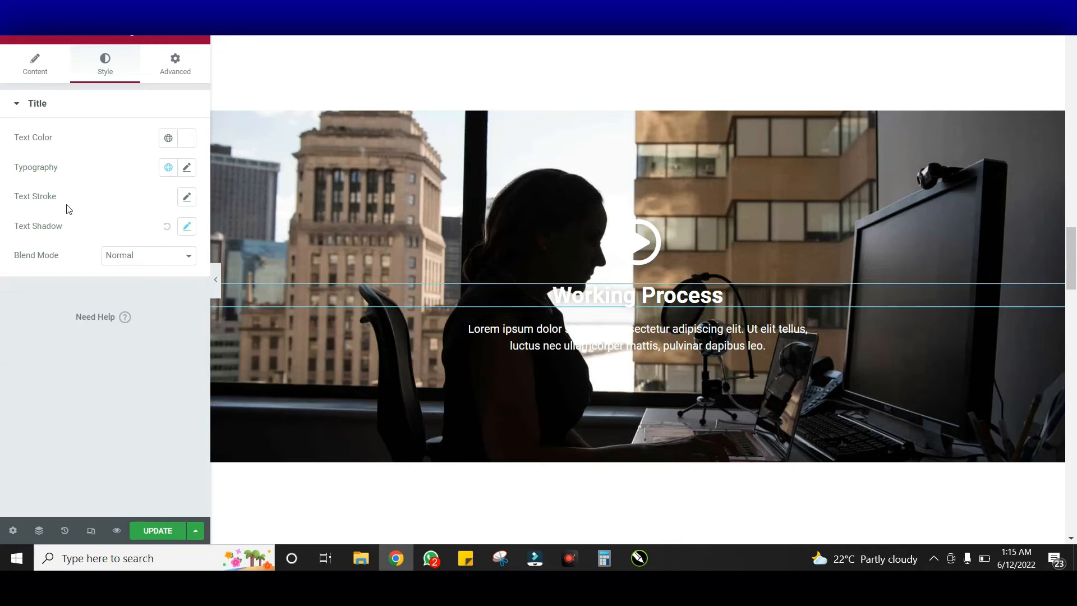
click(166, 227)
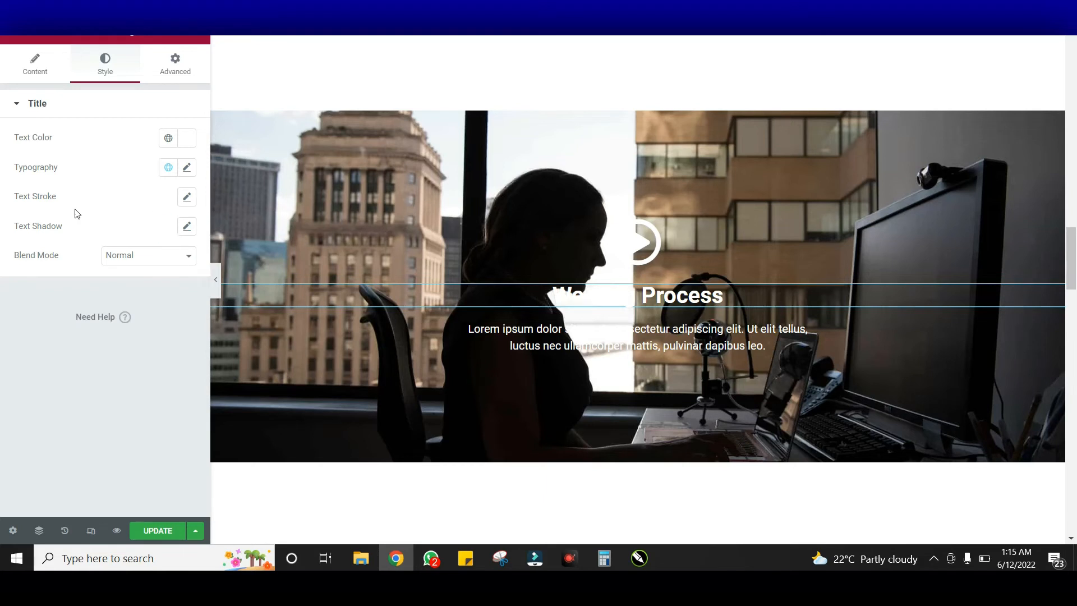
Give the Working Process title a 1 px black text stroke and preview it at full width
click(187, 198)
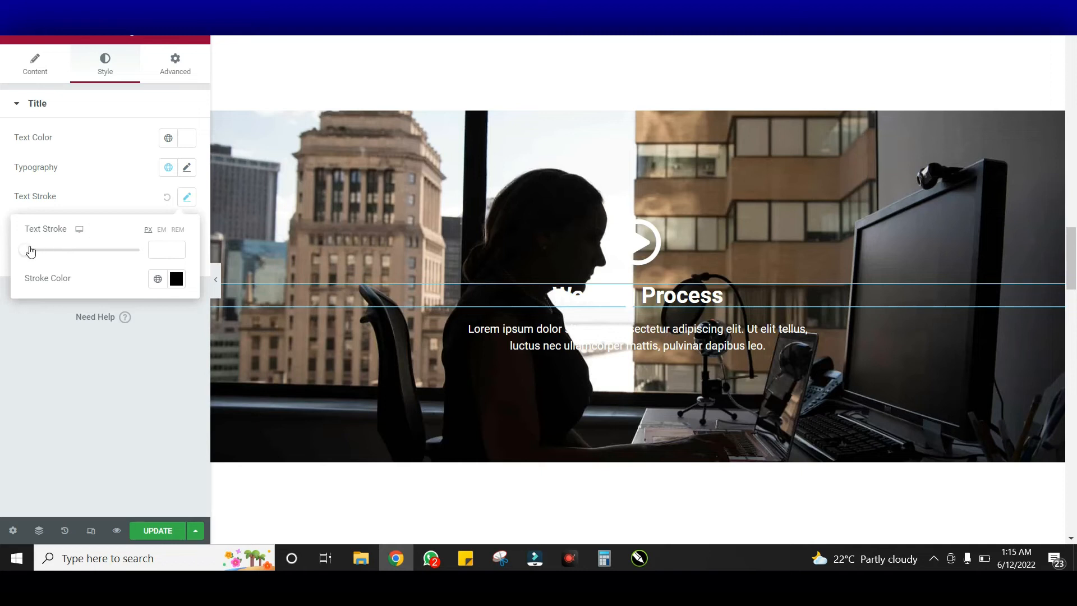
drag(32, 250, 51, 250)
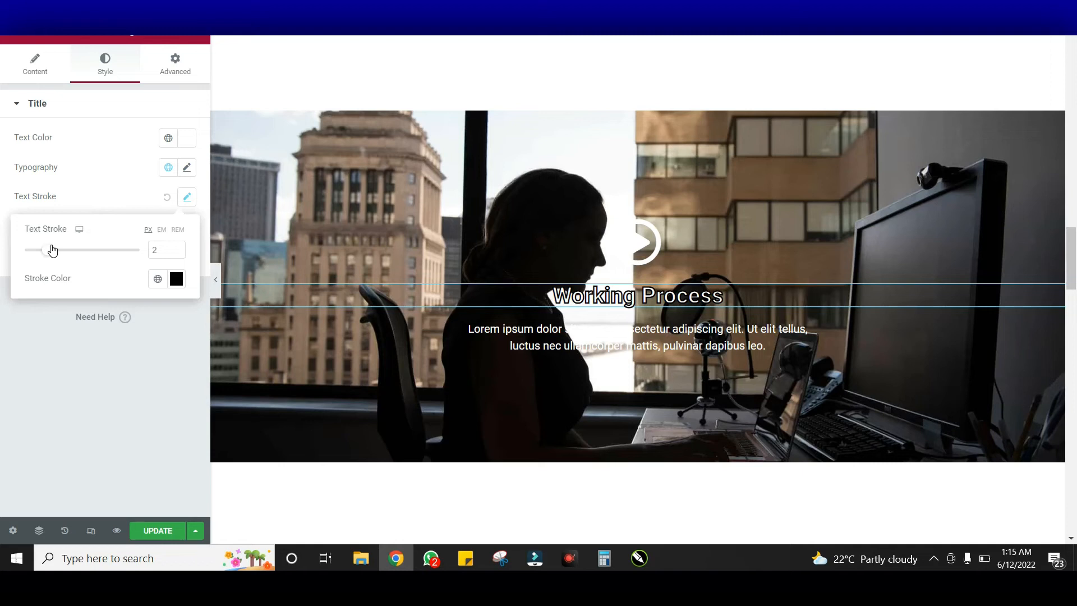
double_click(150, 254)
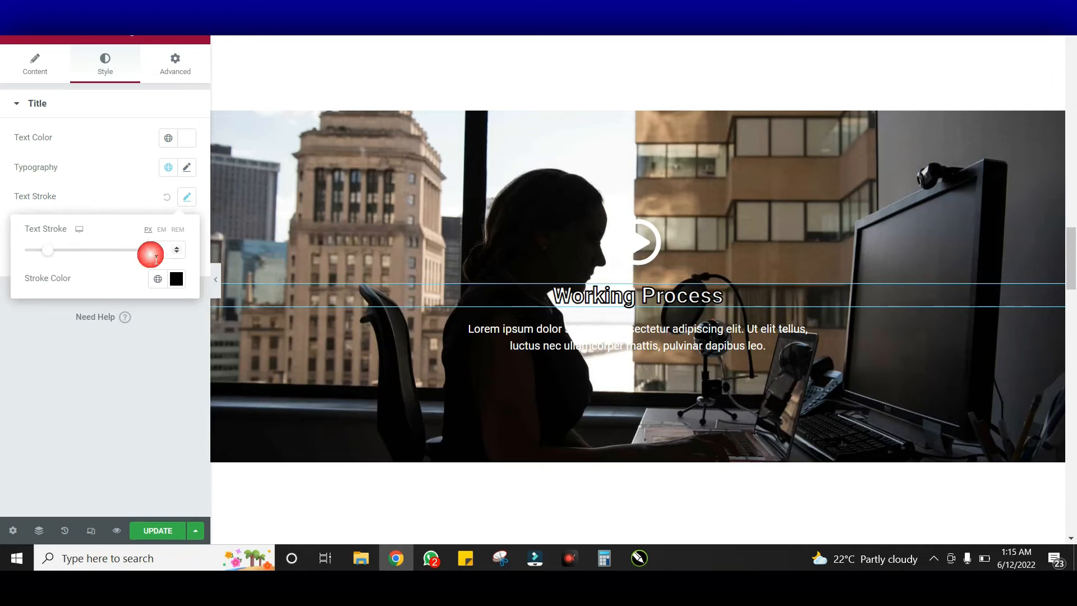
click(129, 250)
click(134, 255)
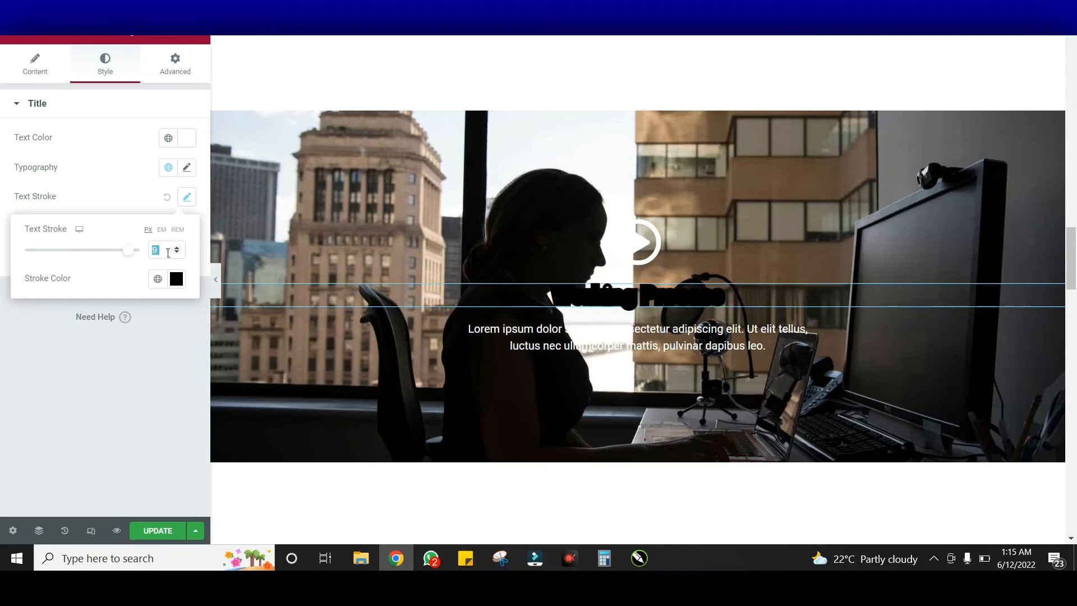
click(130, 251)
text(8)
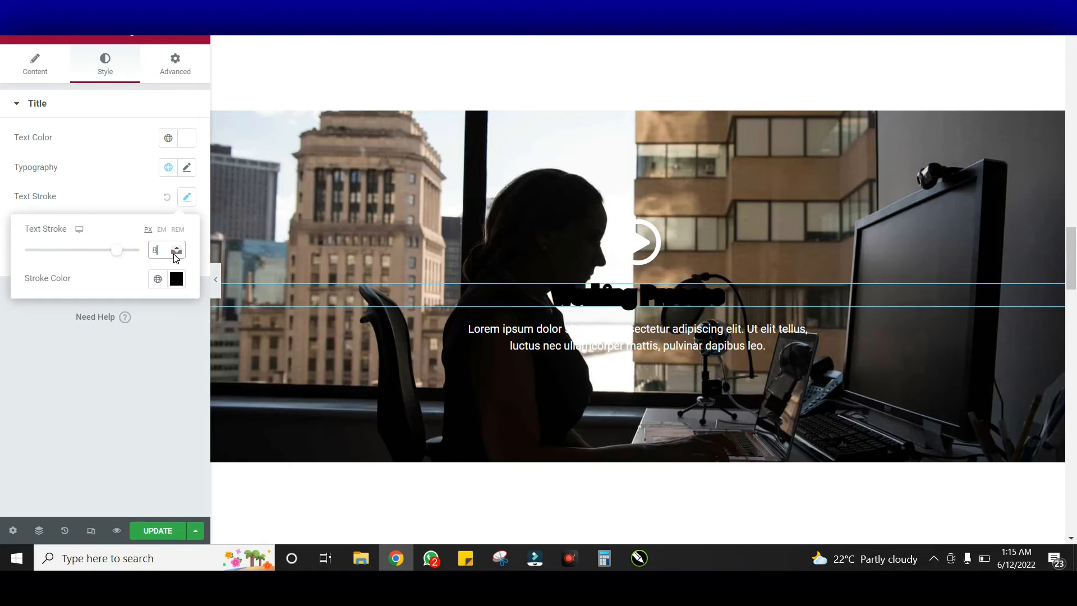
text(1)
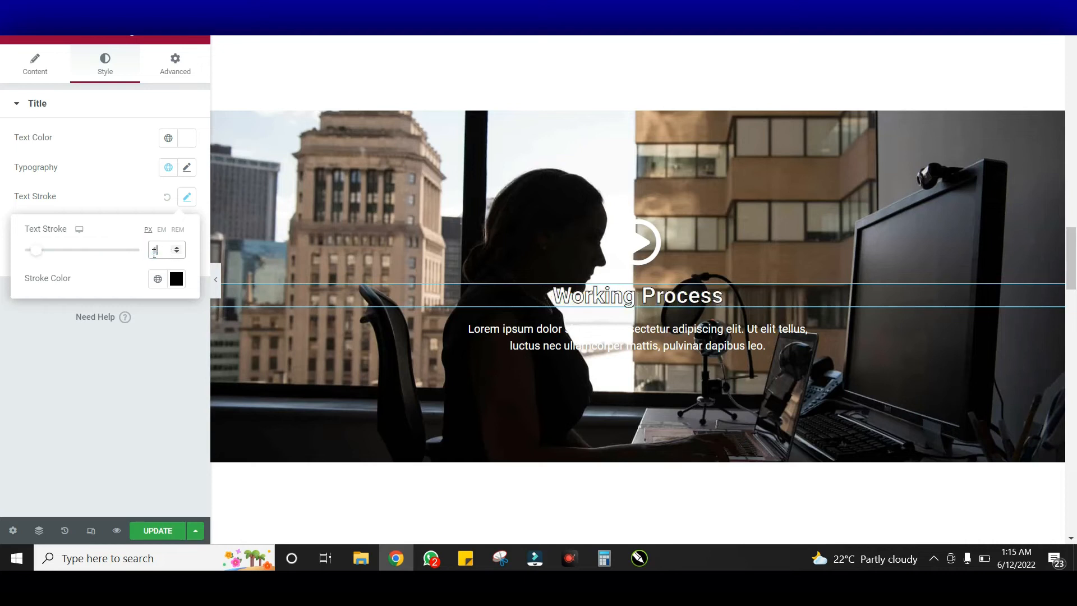
click(218, 283)
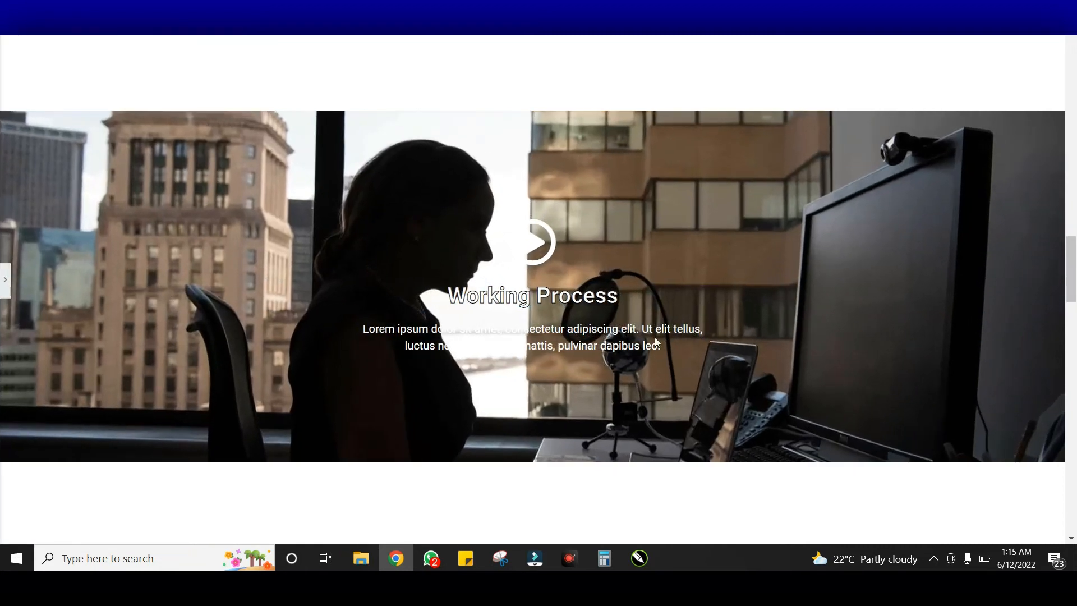
click(6, 282)
Change the Work Experience heading's text colour to the pasted dark blue
scroll(805, 280, down, 4)
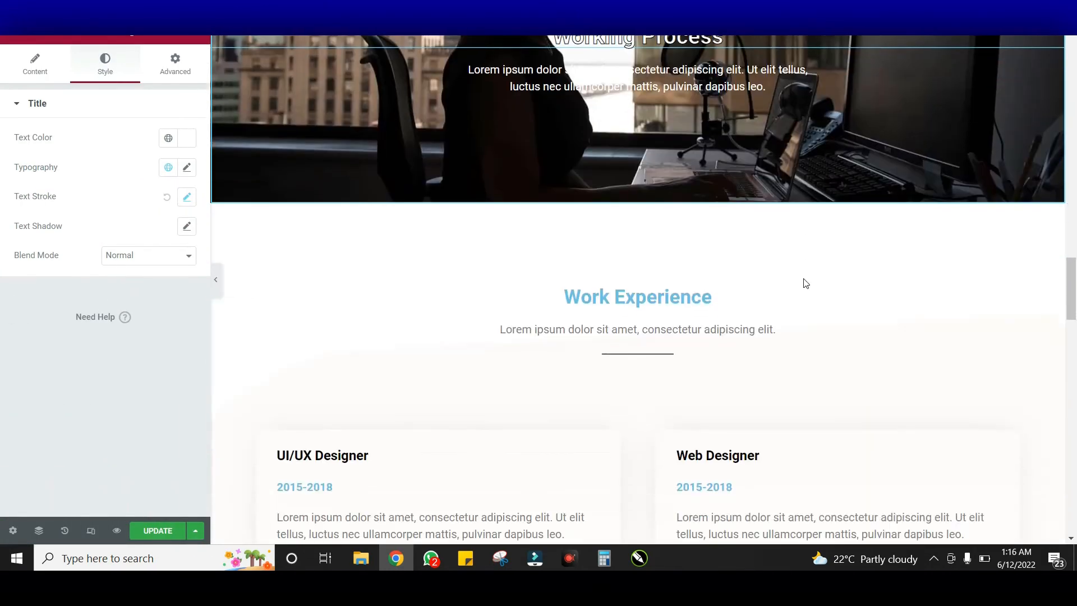
click(732, 280)
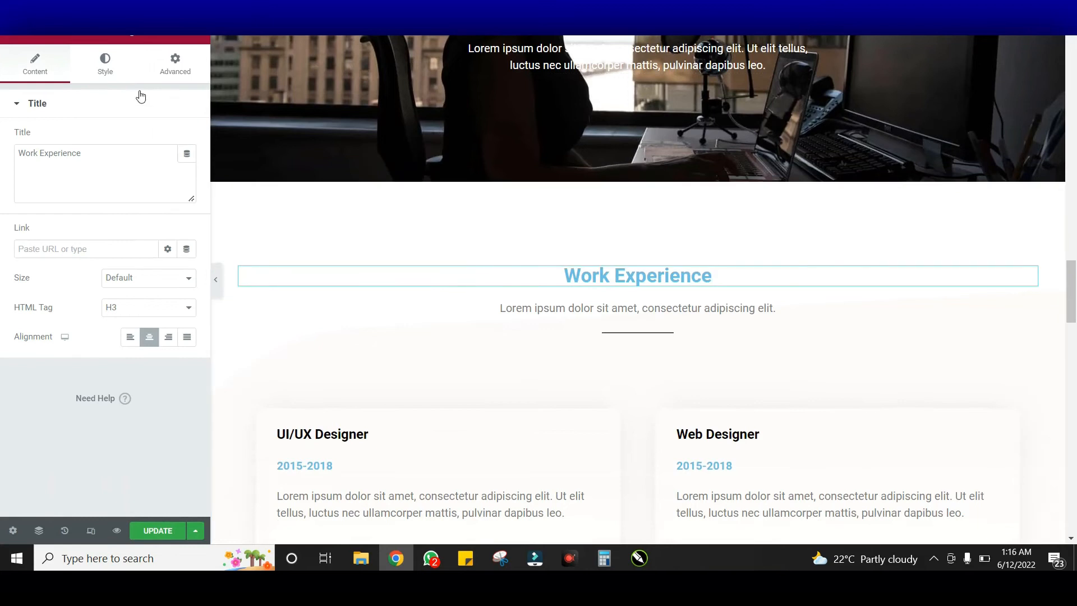
click(108, 74)
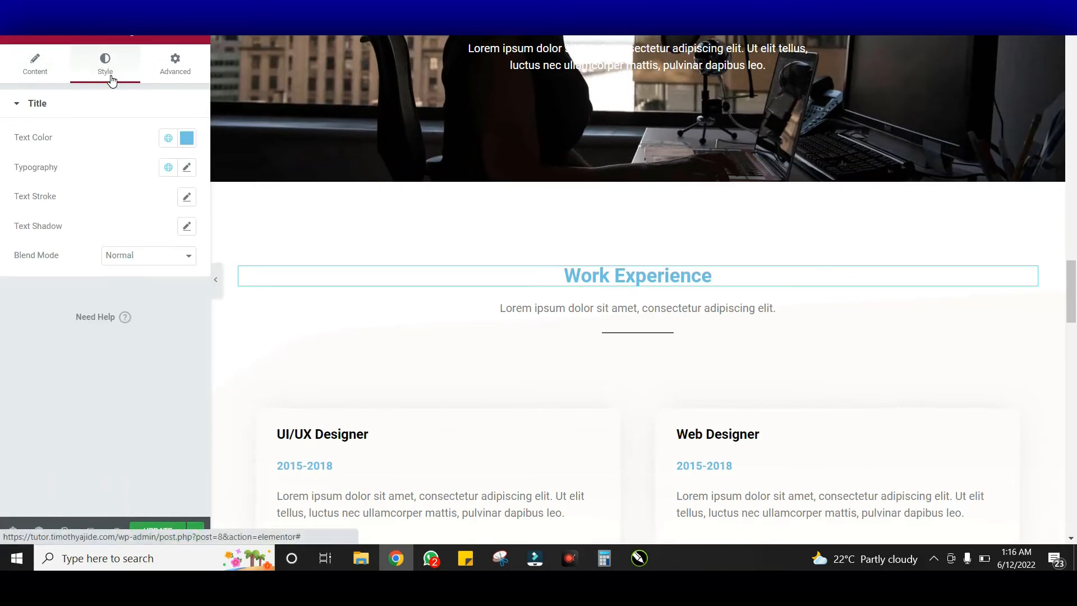
click(191, 140)
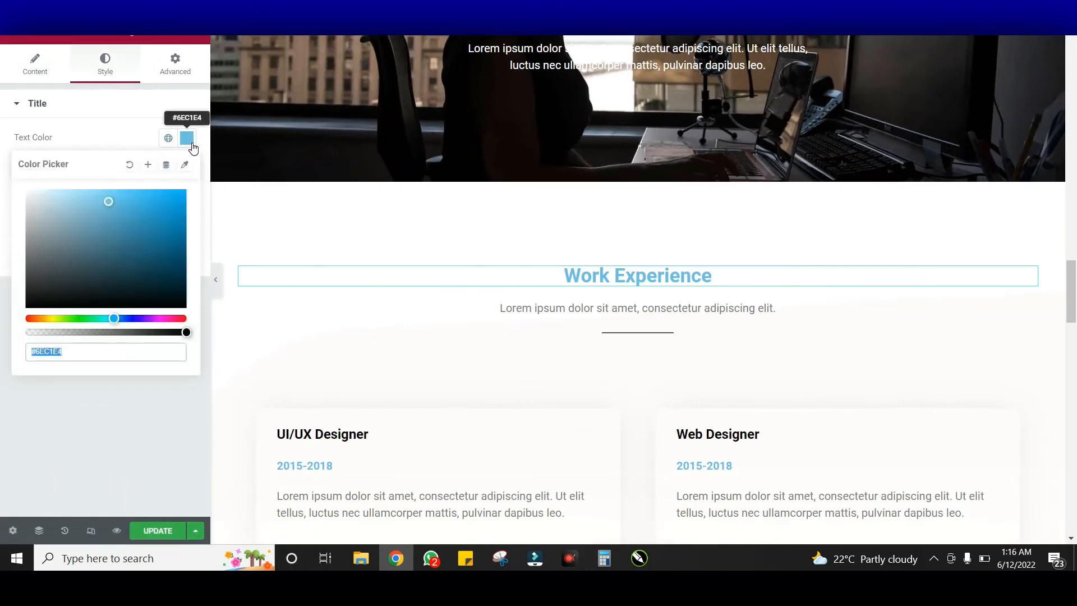
text(#003F88)
click(192, 144)
Recolour the UI/UX card's 2015-2018 date to the same dark blue
scroll(561, 252, down, 2)
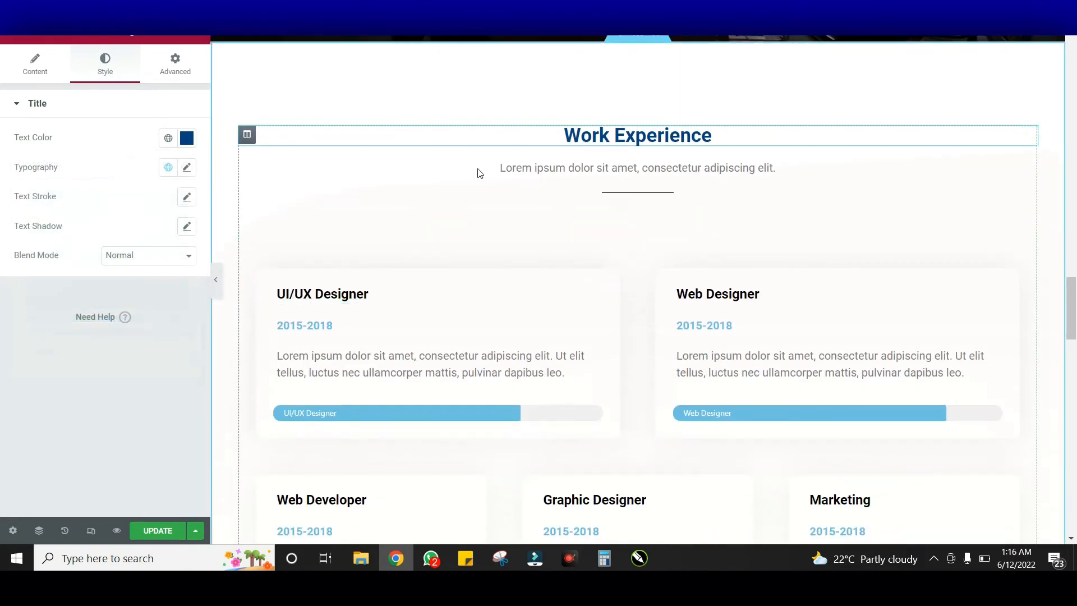
scroll(359, 207, down, 3)
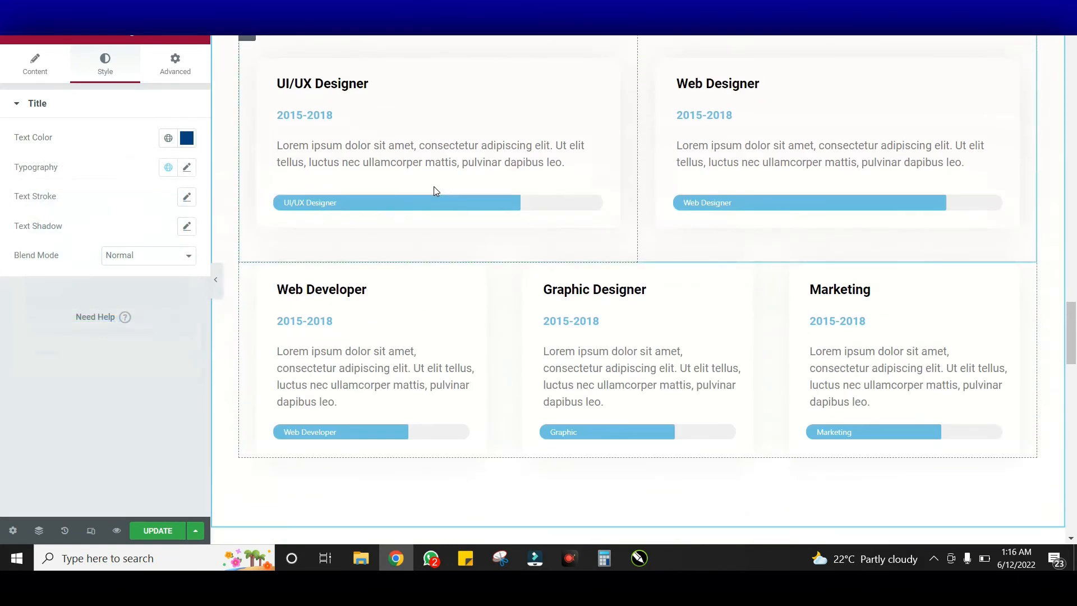
click(355, 112)
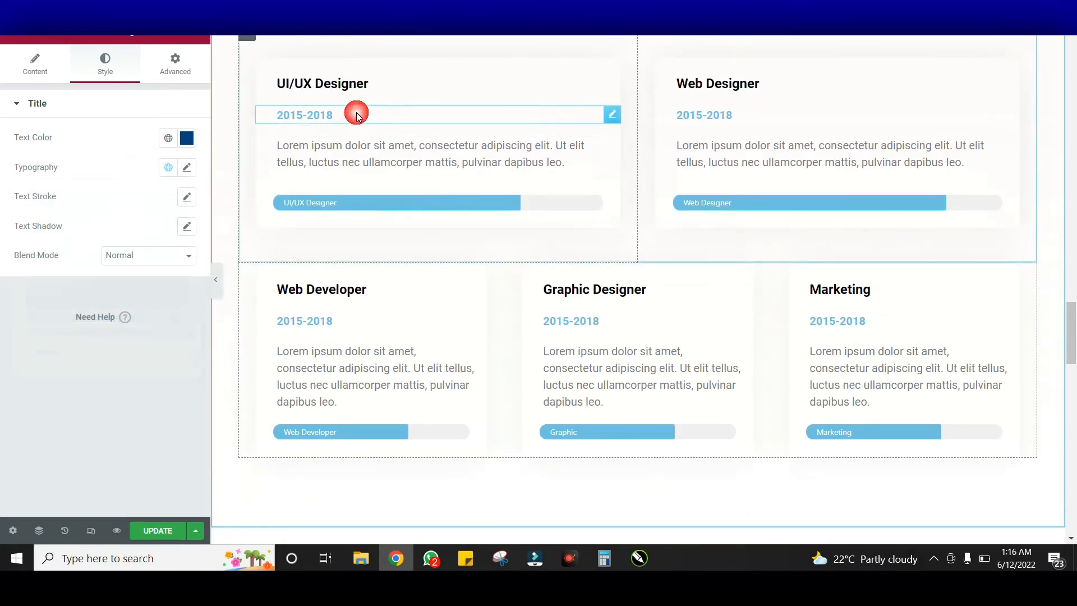
click(110, 58)
click(185, 138)
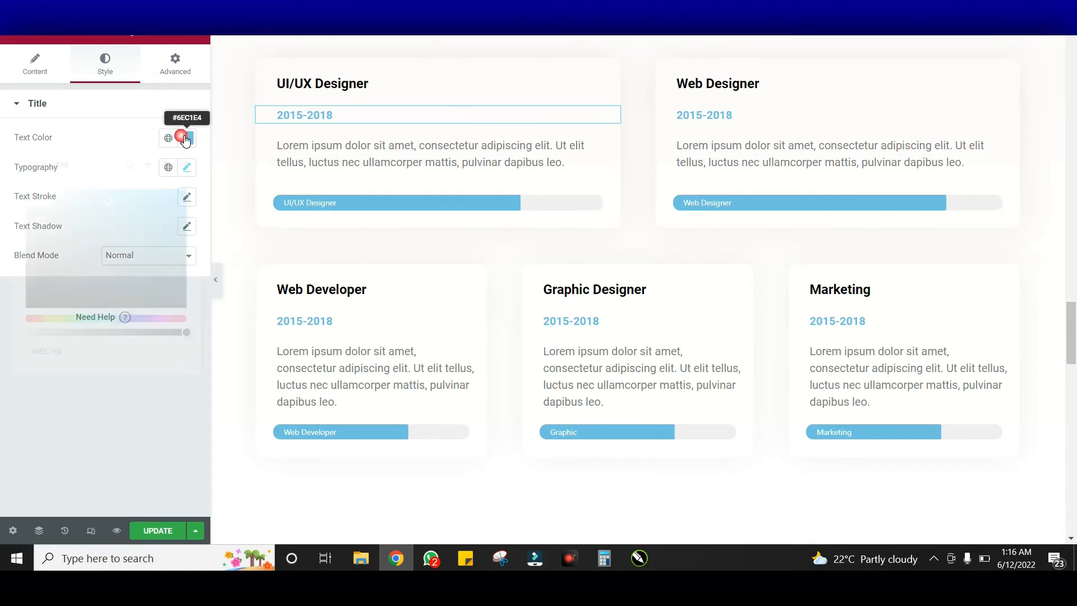
key(ctrl+v)
click(186, 141)
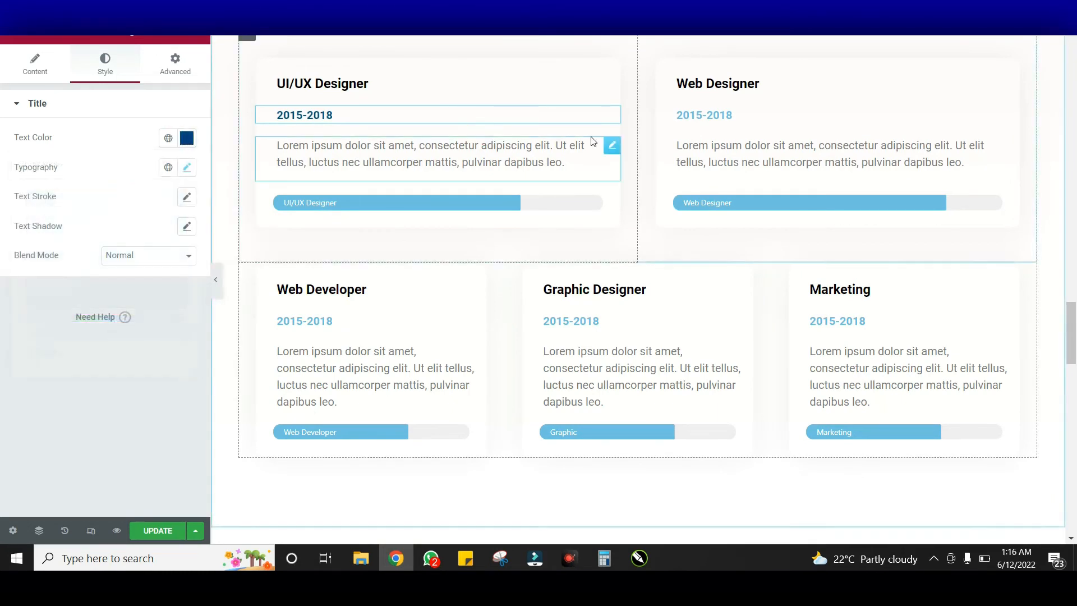
scroll(667, 185, up, 2)
scroll(637, 168, up, 4)
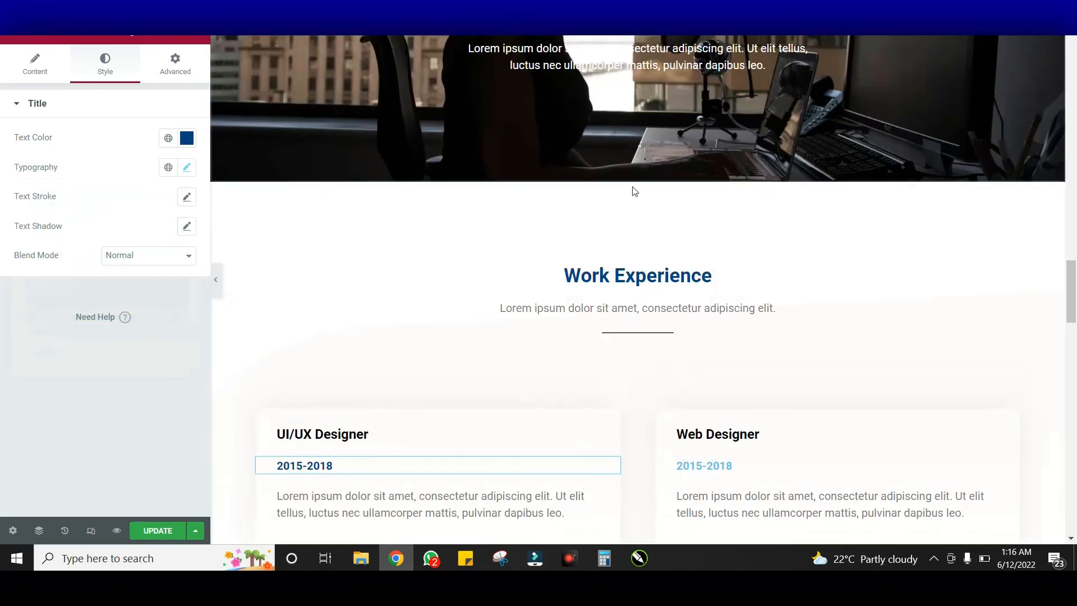
scroll(663, 307, up, 5)
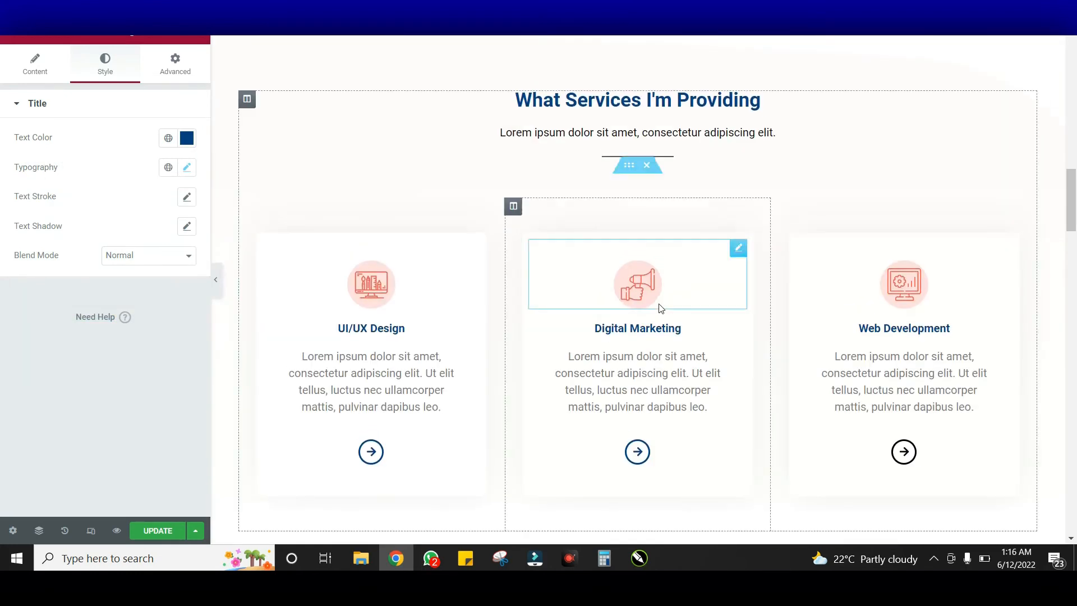
scroll(635, 281, down, 5)
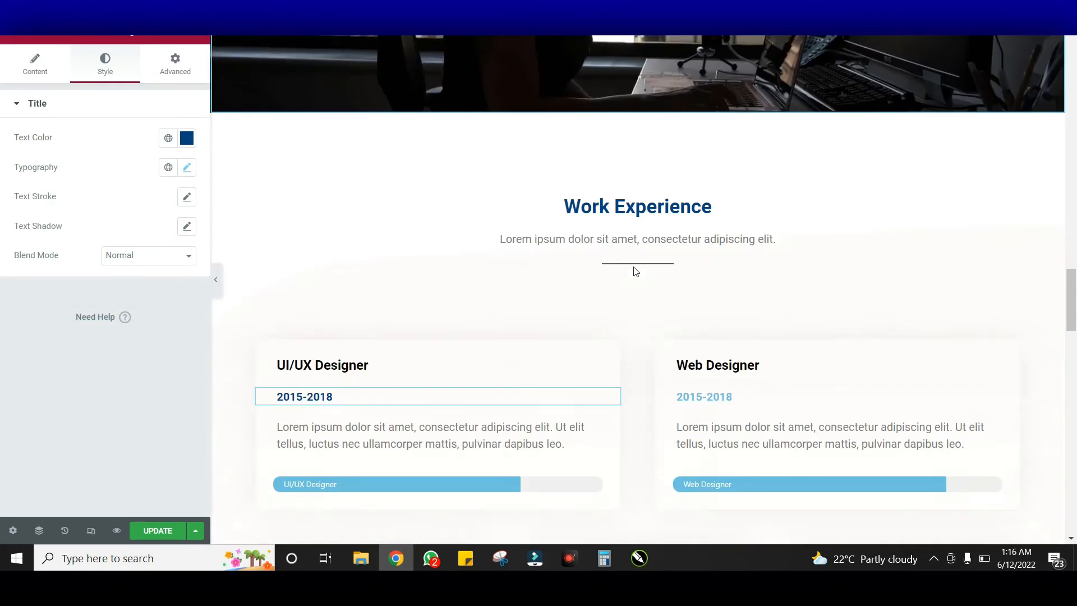
scroll(634, 164, down, 3)
scroll(641, 204, up, 3)
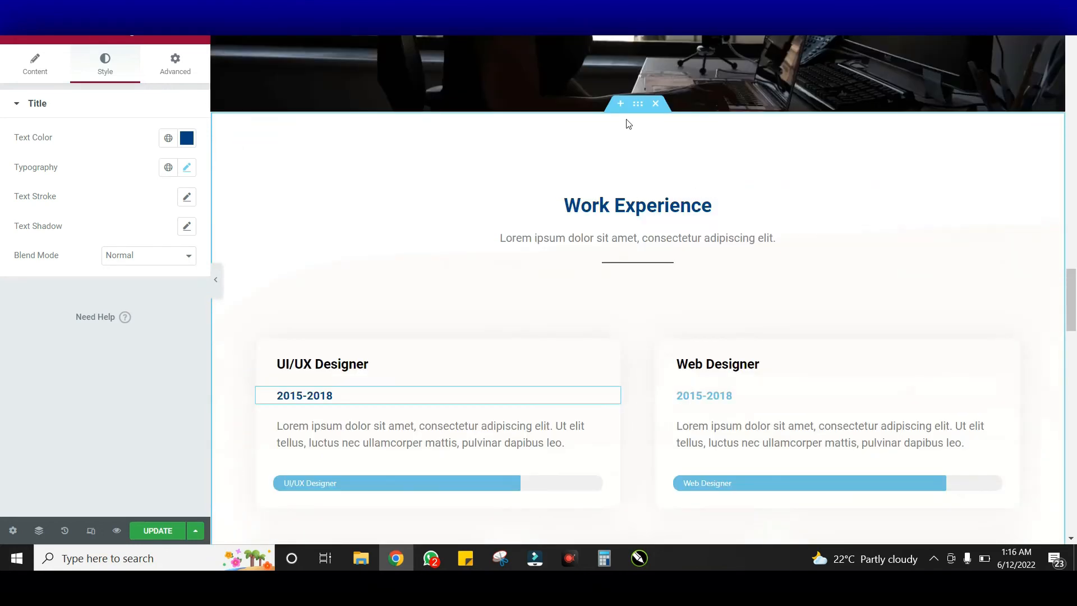
click(637, 109)
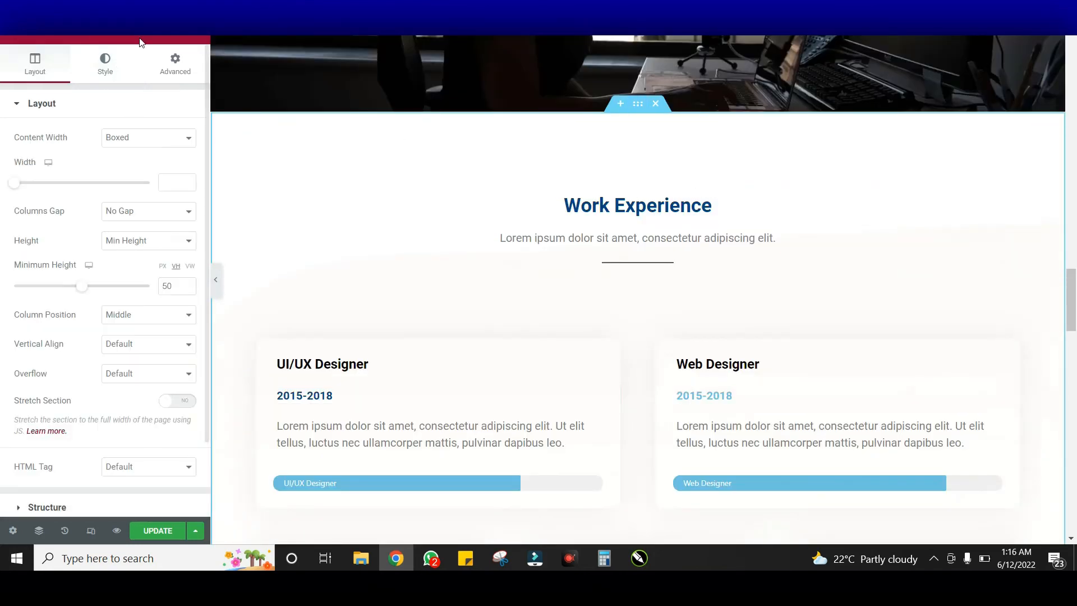
click(105, 62)
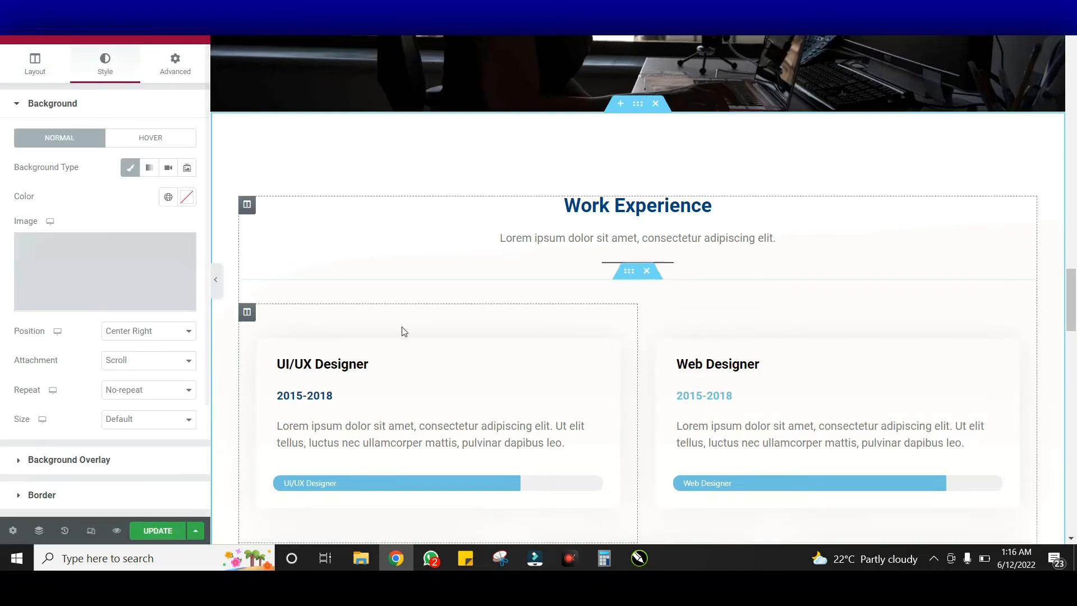
scroll(201, 331, down, 3)
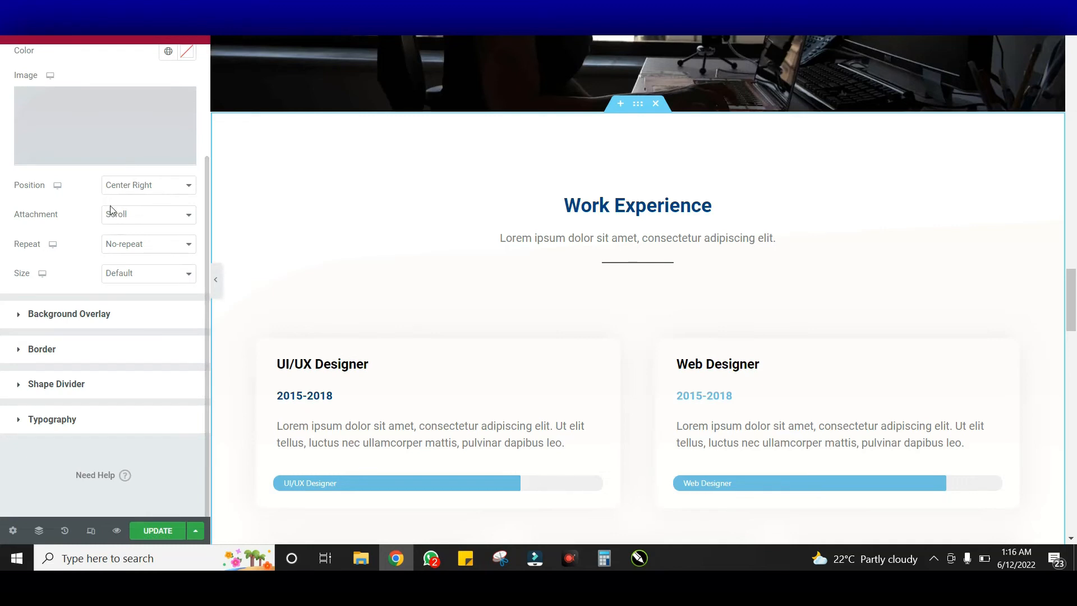
scroll(633, 244, down, 15)
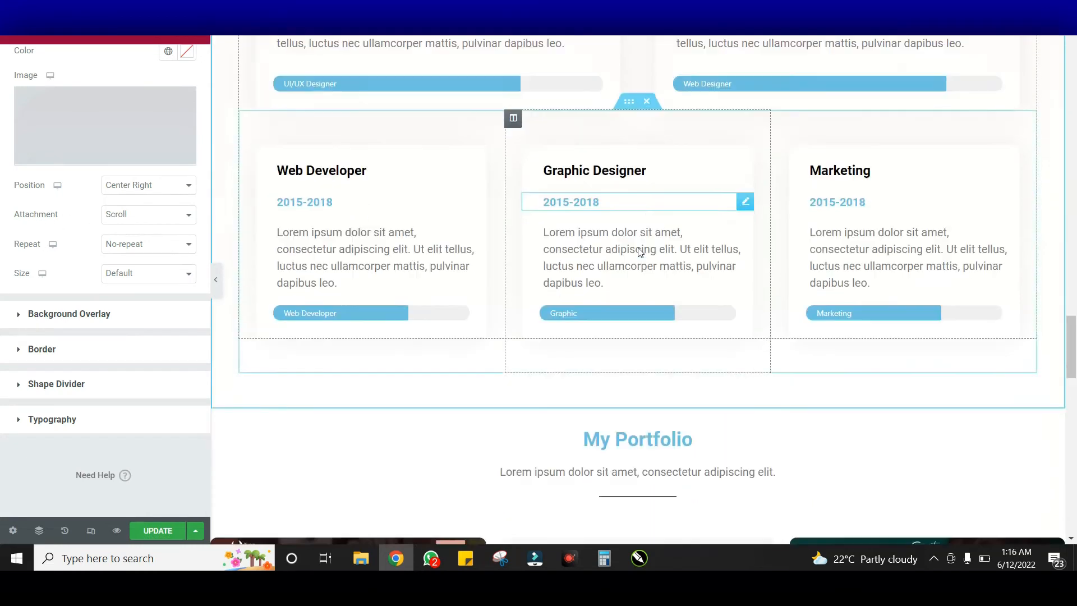
scroll(638, 247, up, 10)
scroll(645, 252, down, 3)
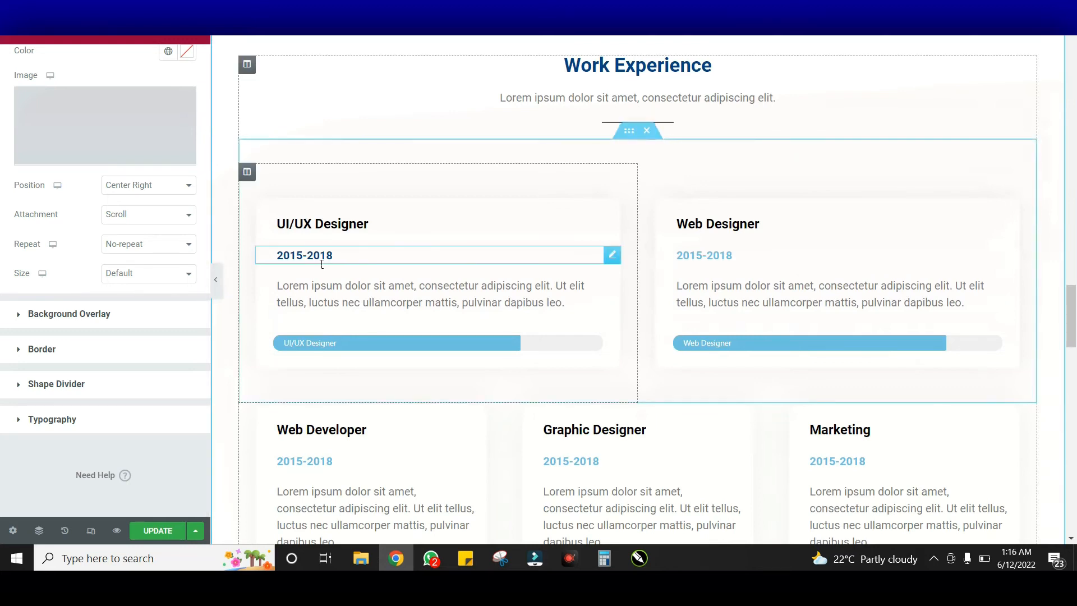
scroll(629, 230, down, 5)
scroll(613, 243, up, 5)
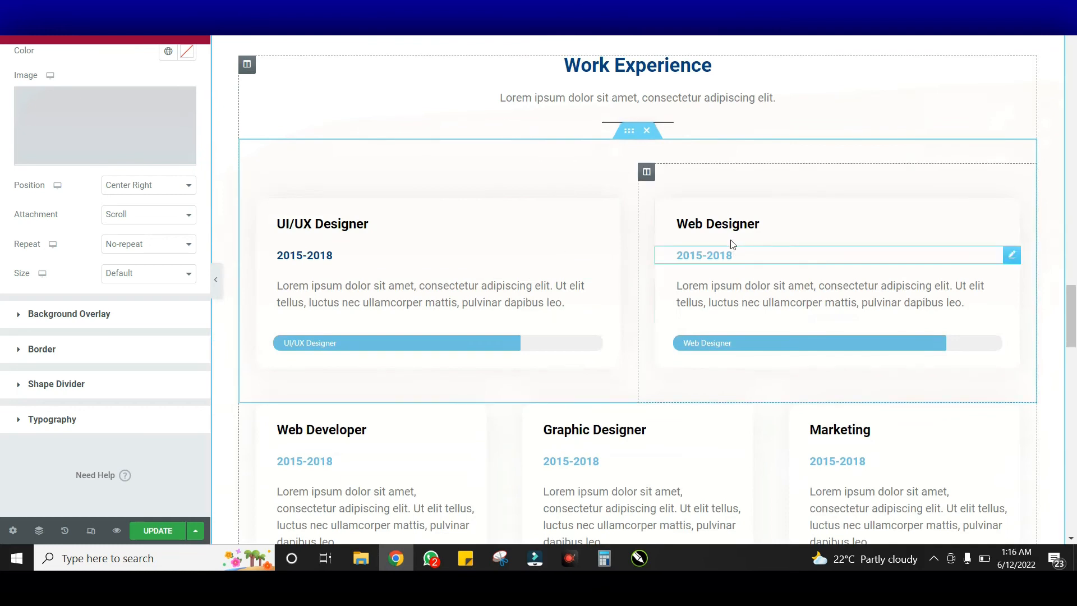
click(366, 301)
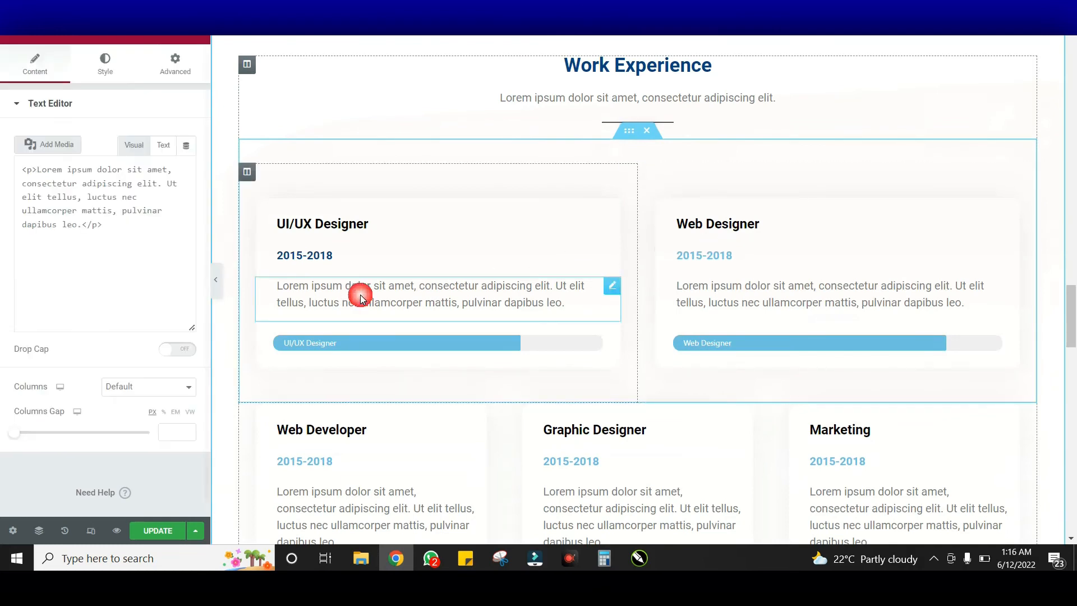
click(373, 255)
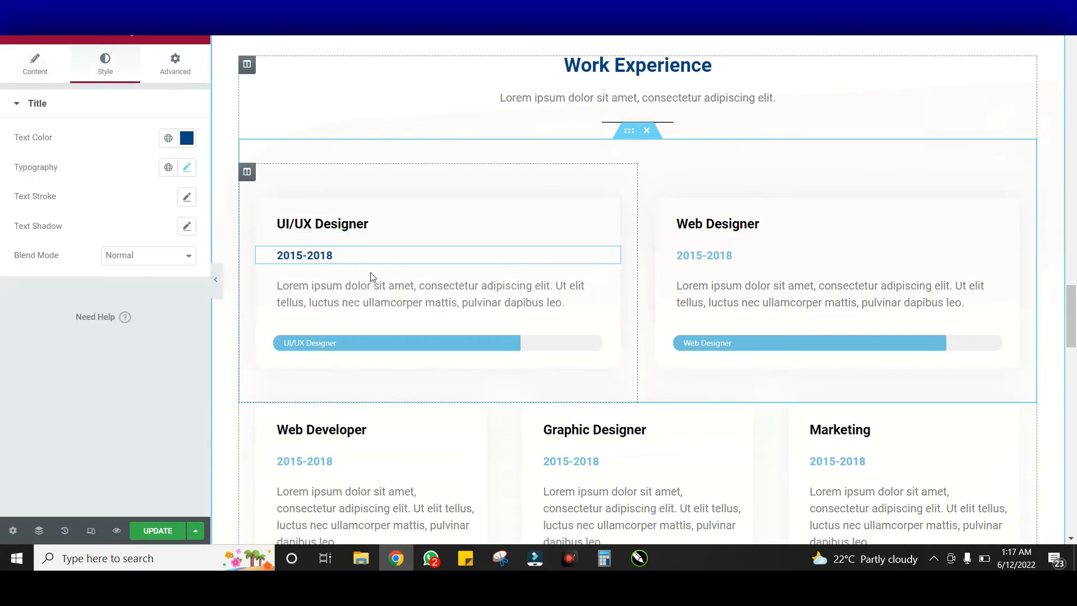
click(400, 226)
click(416, 296)
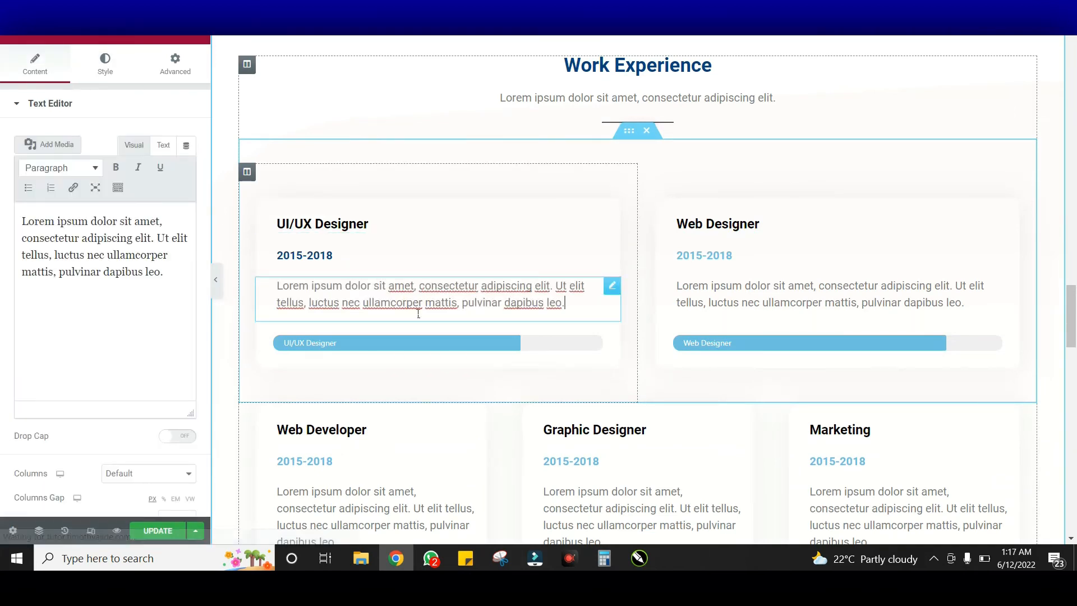
click(424, 340)
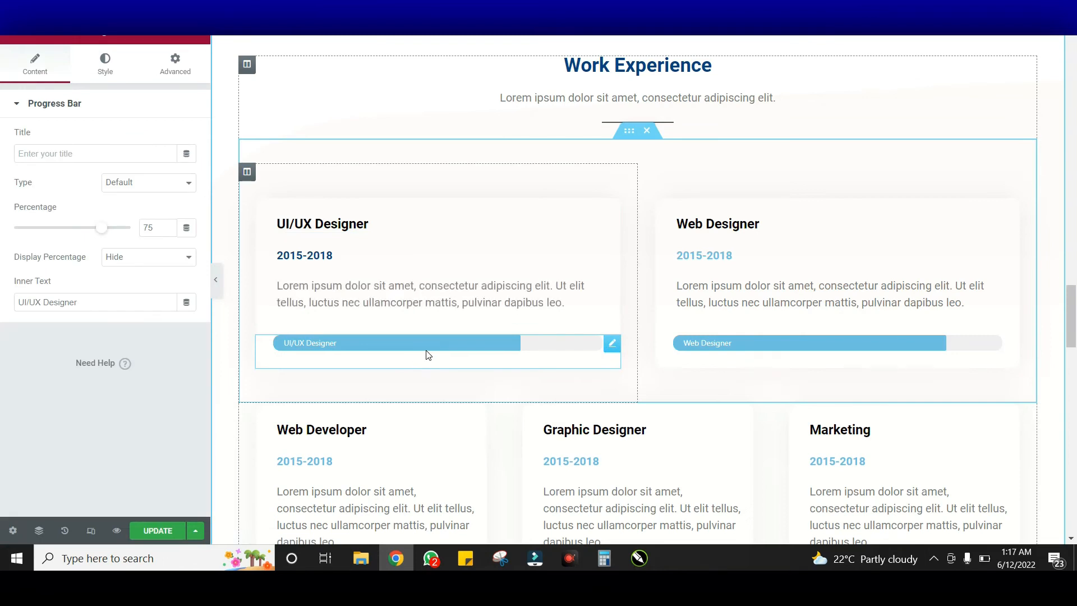
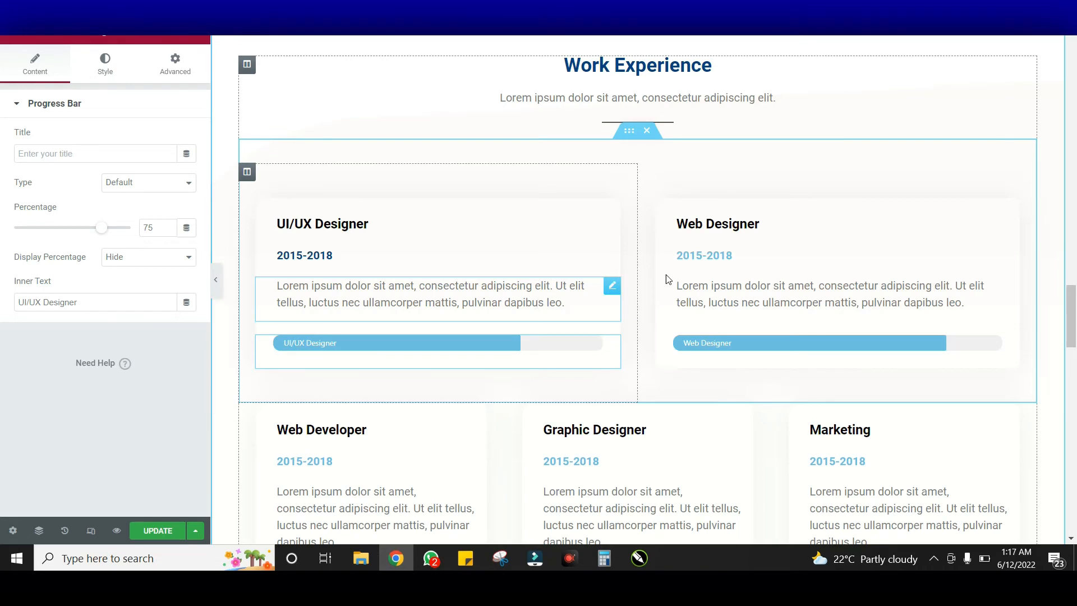
Give the UI/UX Designer progress bar a dark blue #024284 fill on a white track
click(976, 345)
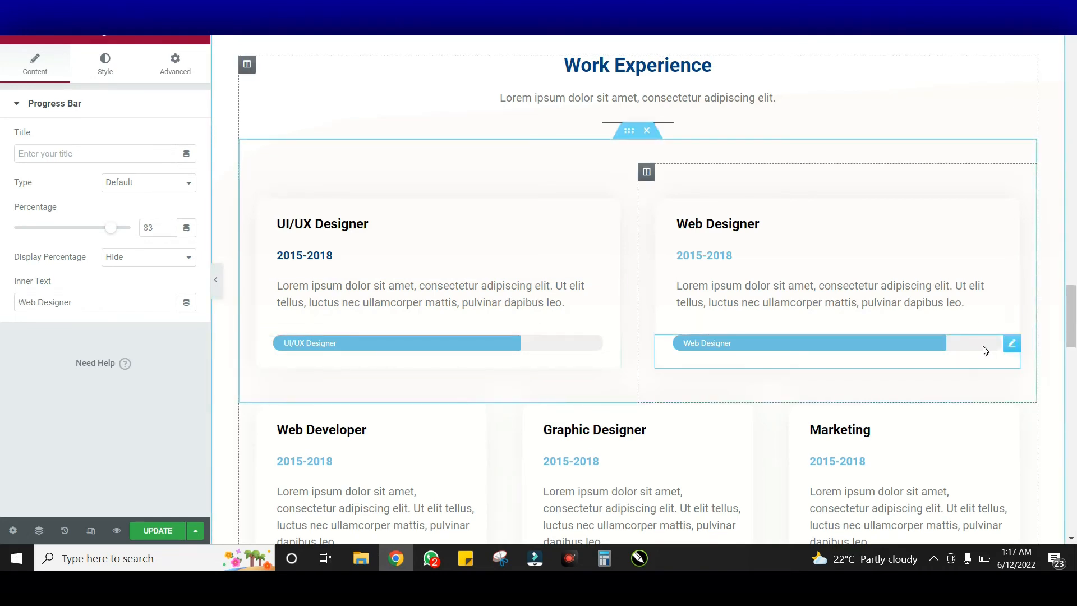
click(563, 340)
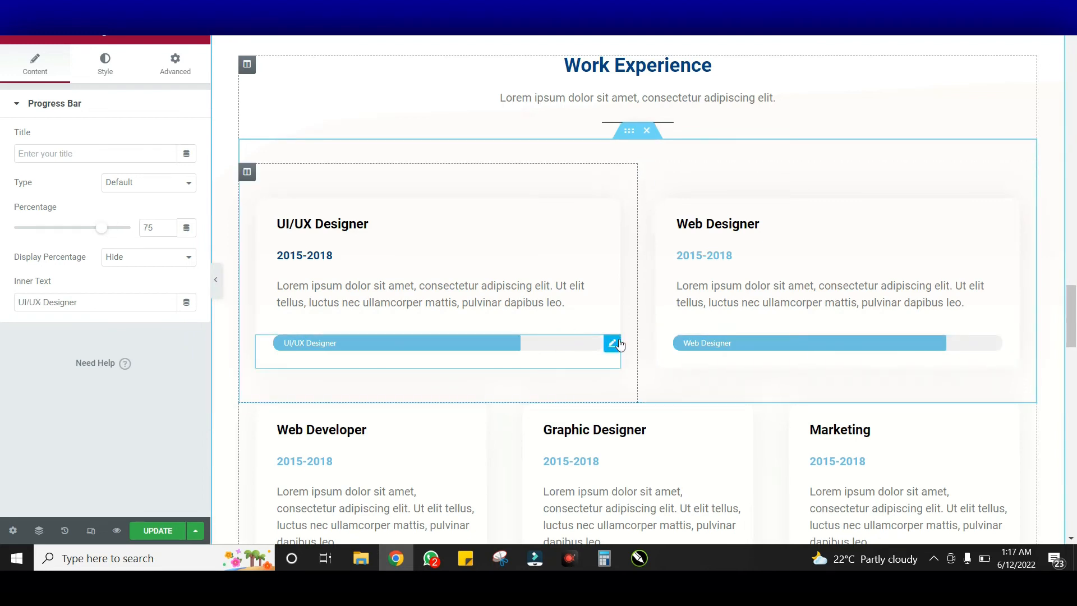
click(105, 63)
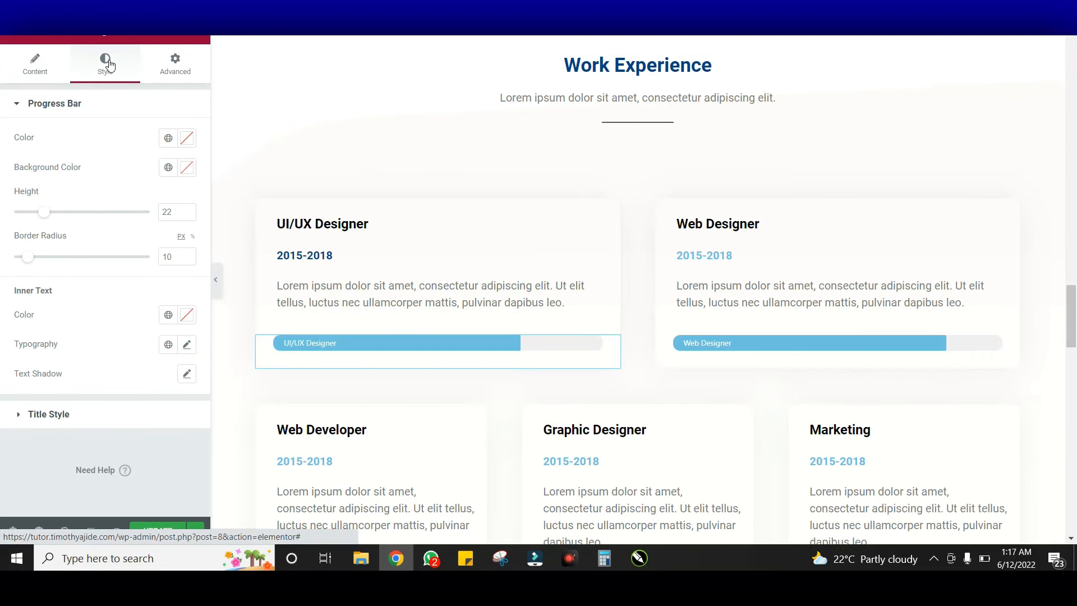
click(188, 168)
text(#024284)
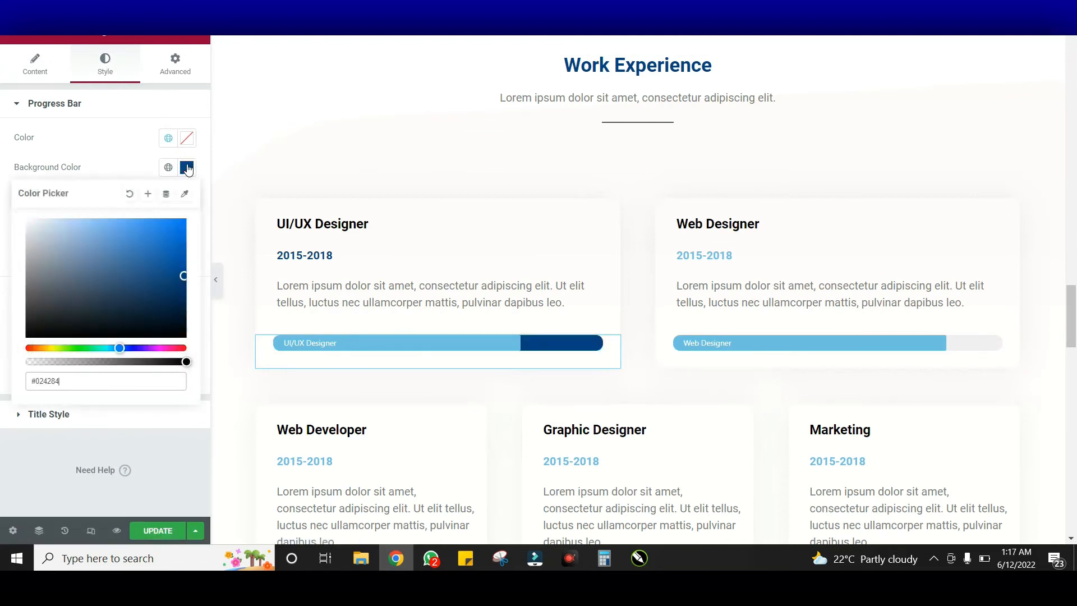
drag(55, 248, 8, 200)
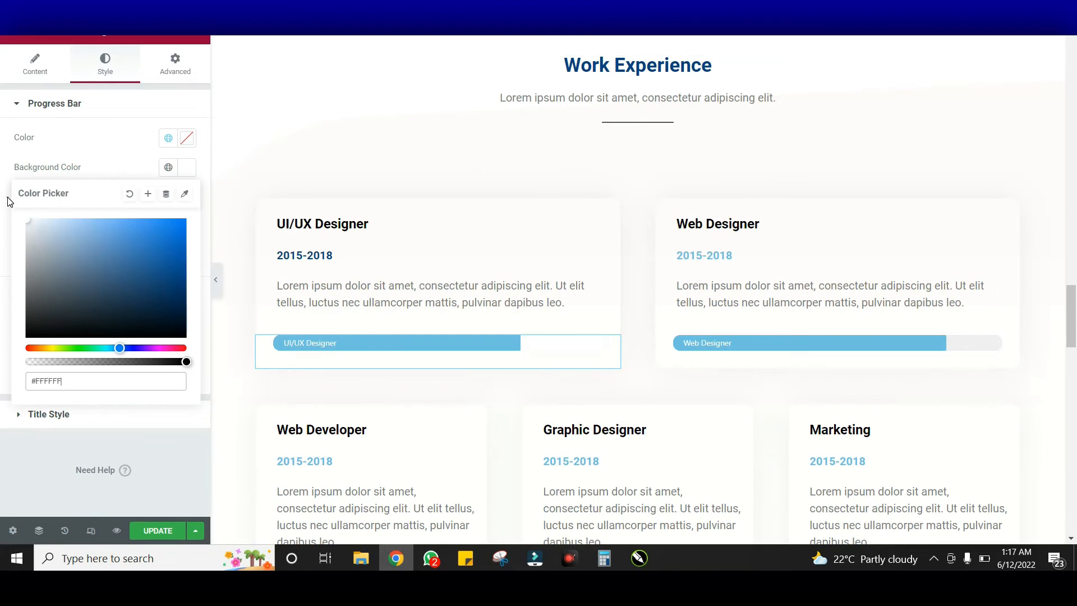
click(191, 138)
text(#024284)
click(192, 139)
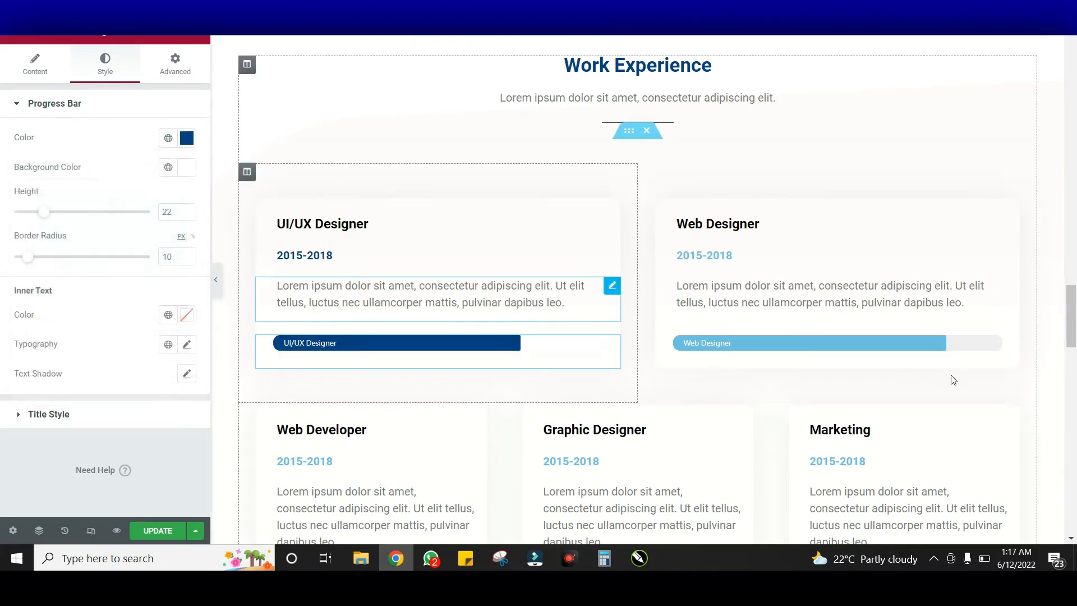
Fill the Web Designer progress bar with dark blue #024284
click(1012, 344)
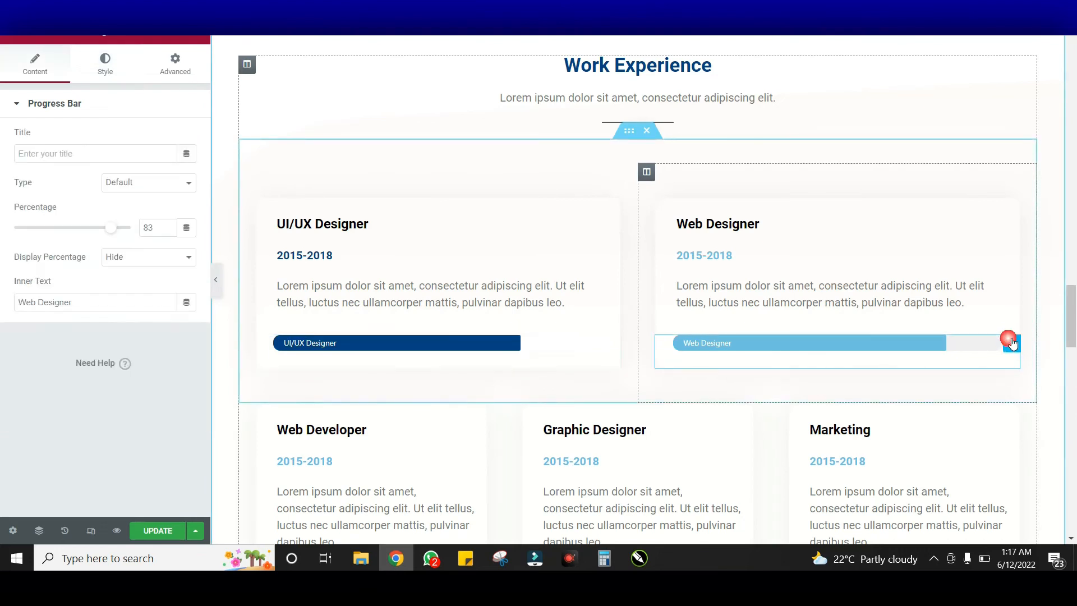
click(118, 78)
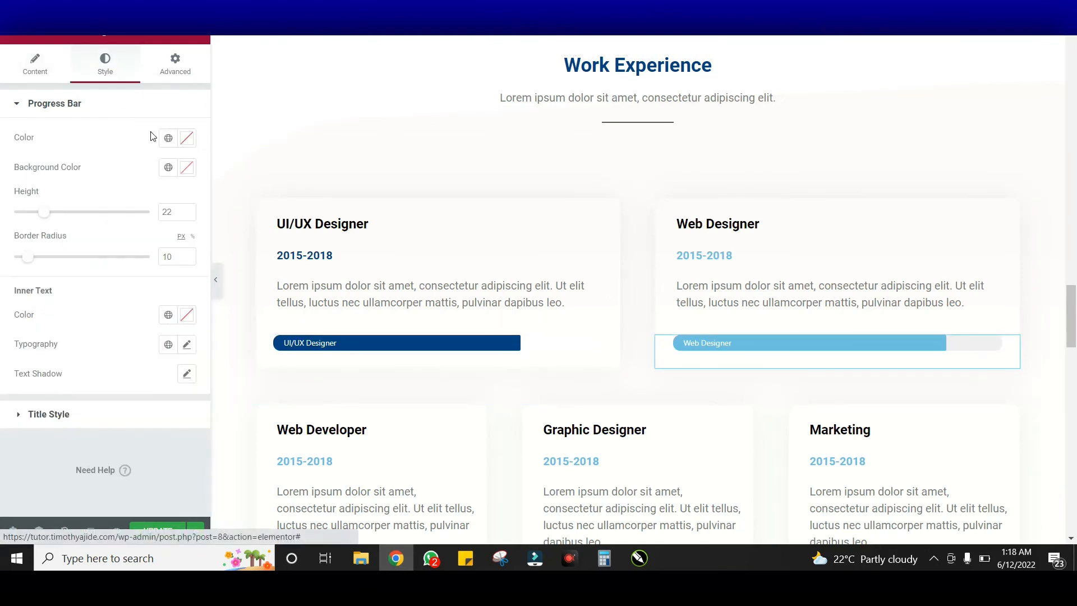
click(190, 138)
key(ctrl+v)
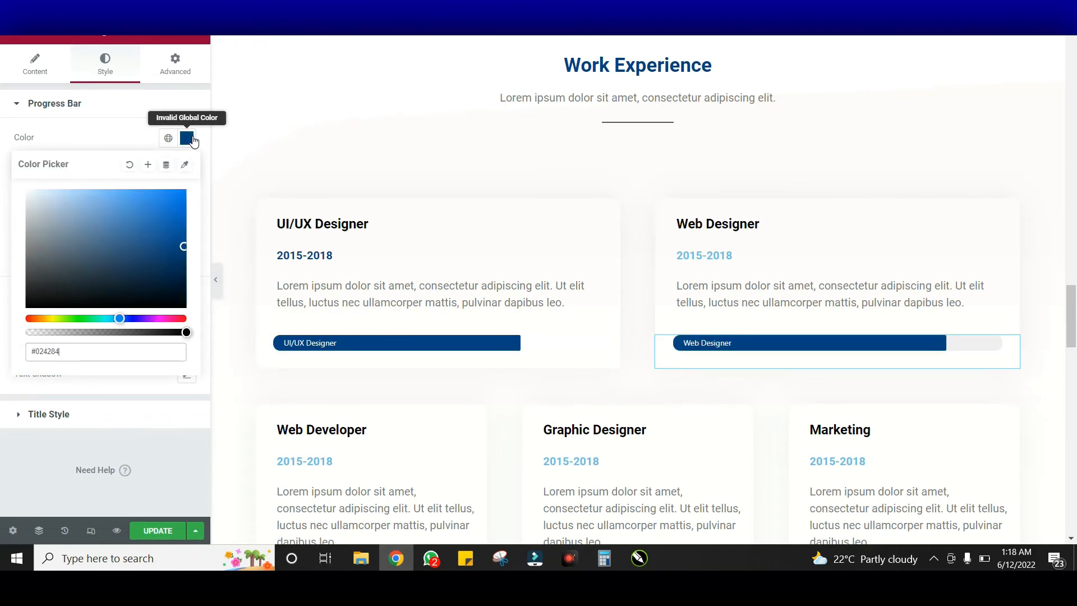
click(193, 142)
scroll(560, 278, down, 2)
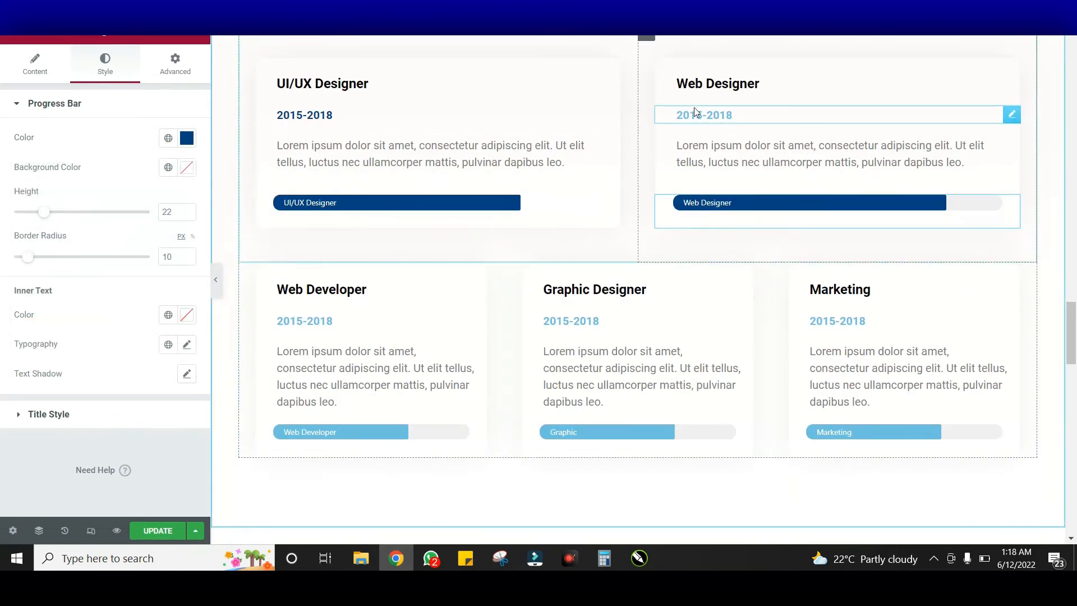
Recolour the Web Designer and Web Developer cards' 2015-2018 dates to dark blue #024284
click(774, 114)
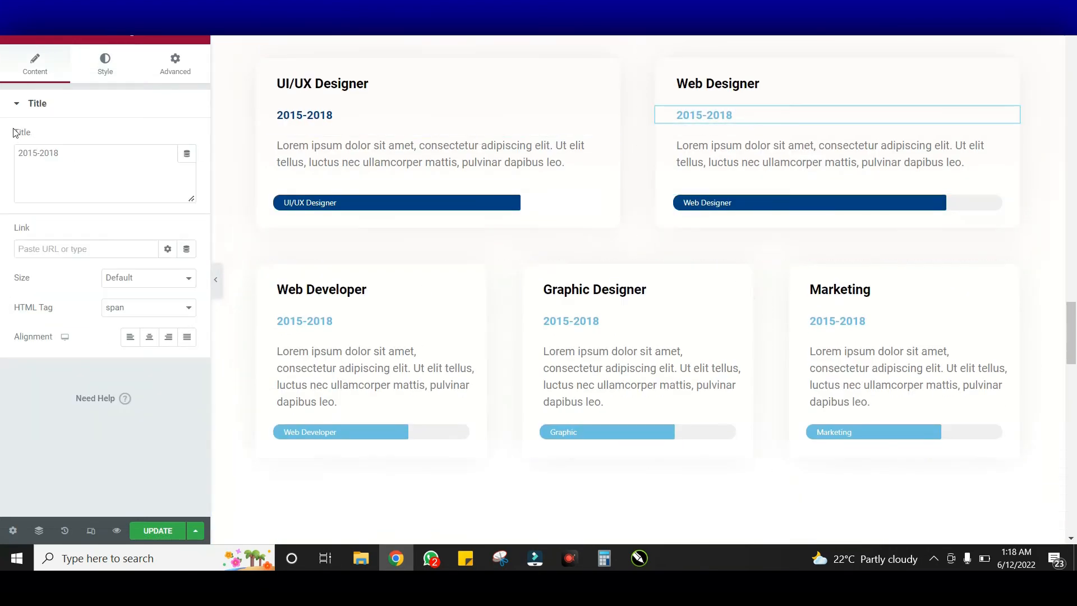
click(109, 62)
click(189, 140)
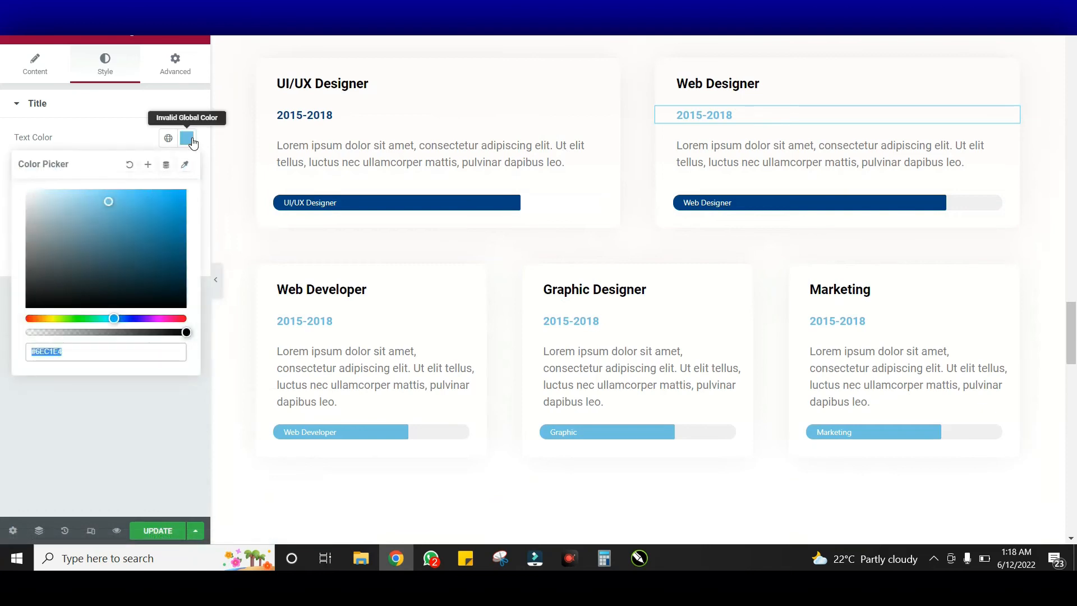
key(ctrl+v)
click(191, 139)
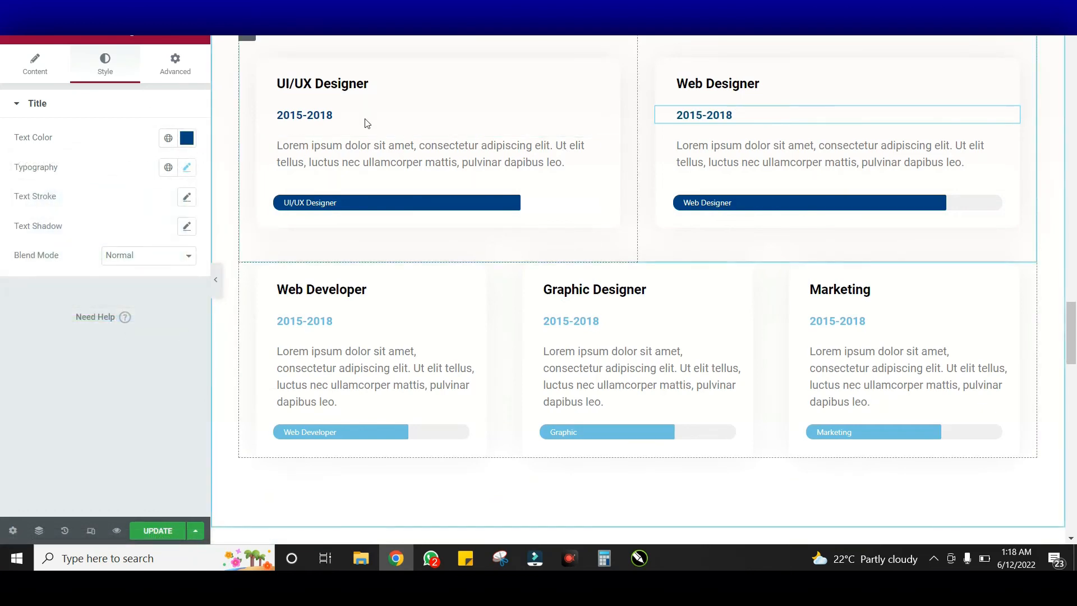
scroll(408, 208, down, 3)
scroll(341, 185, up, 1)
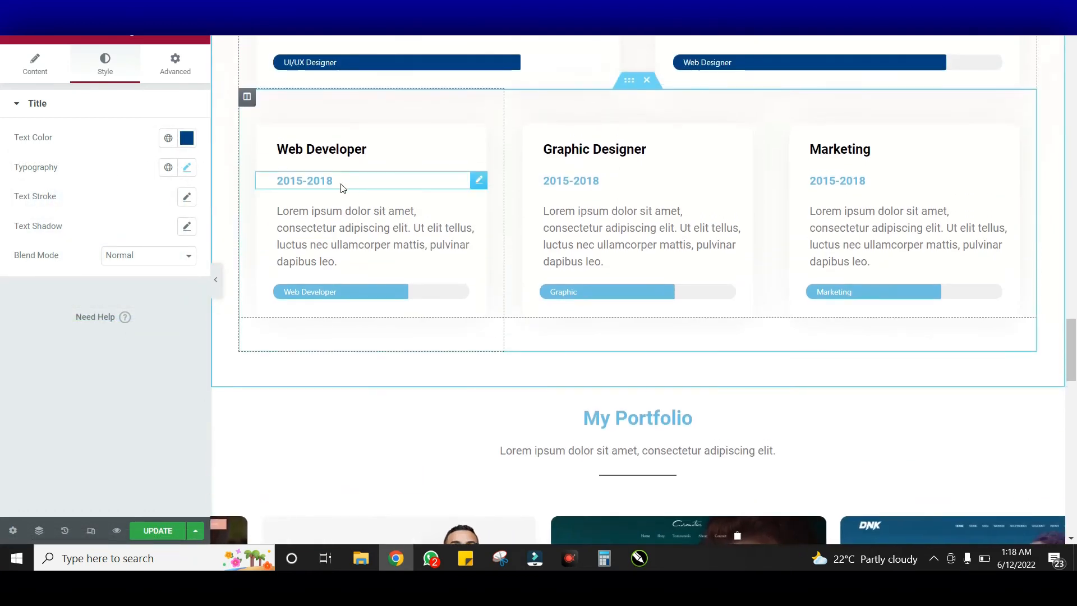
click(372, 179)
click(112, 61)
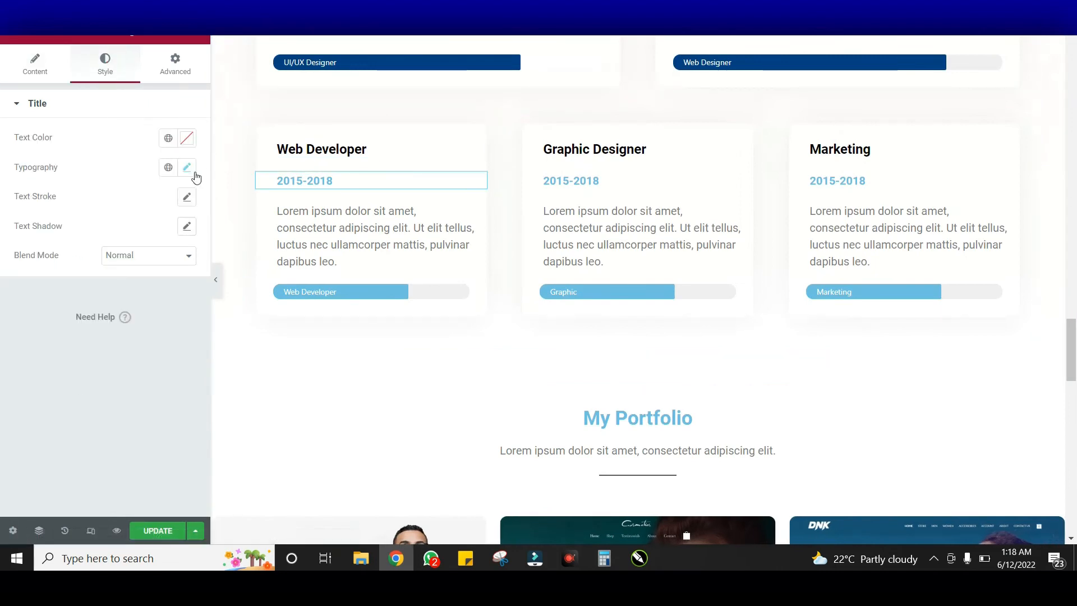
click(186, 139)
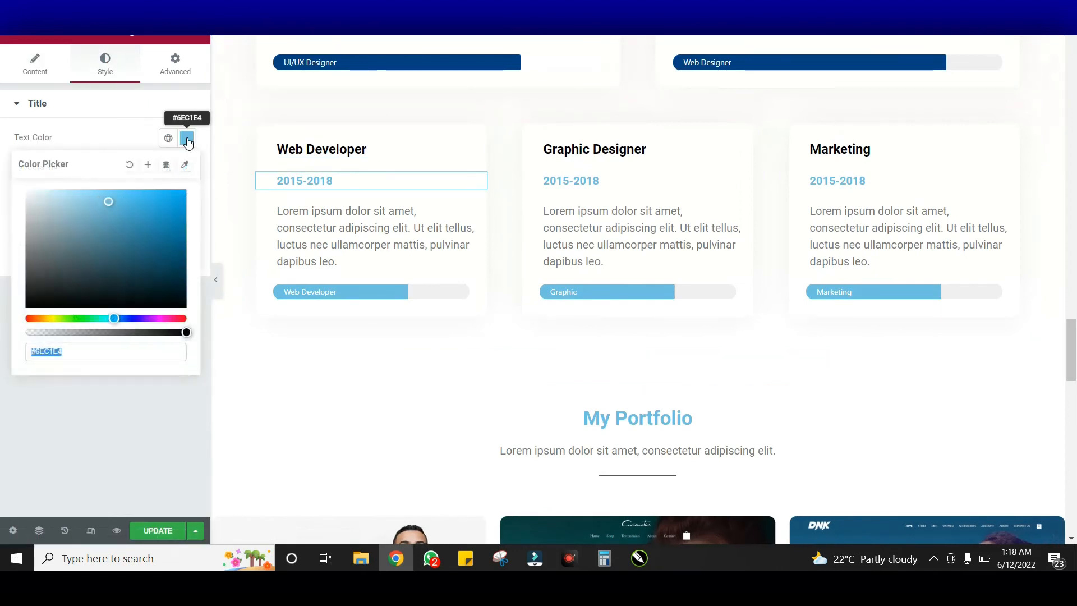
text(#024284)
click(187, 139)
Recolour the Graphic Designer and Marketing cards' 2015-2018 dates to dark blue #024284
click(538, 180)
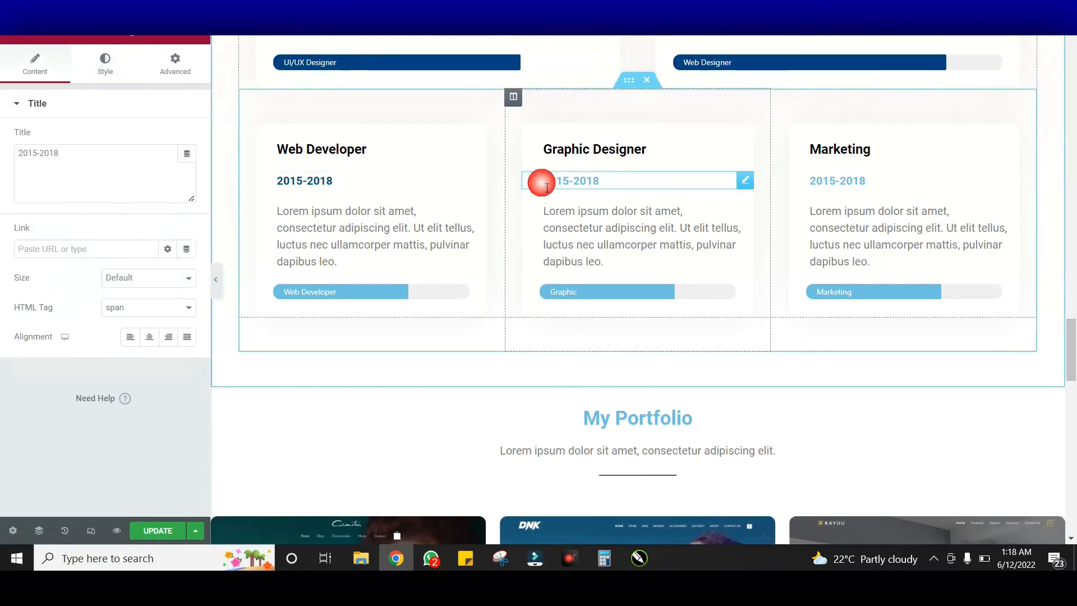
click(106, 70)
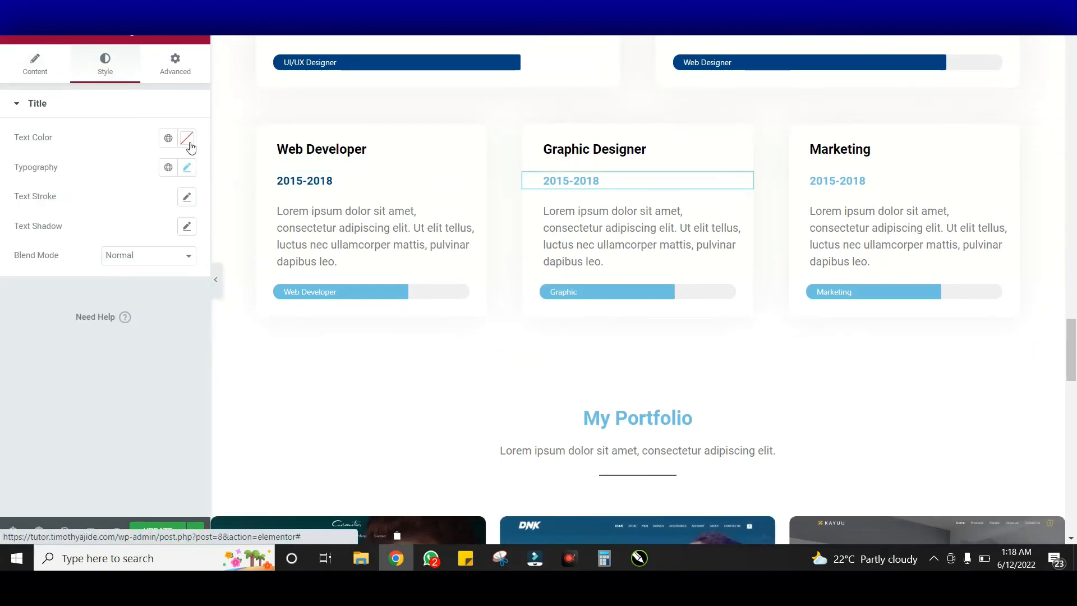
click(187, 138)
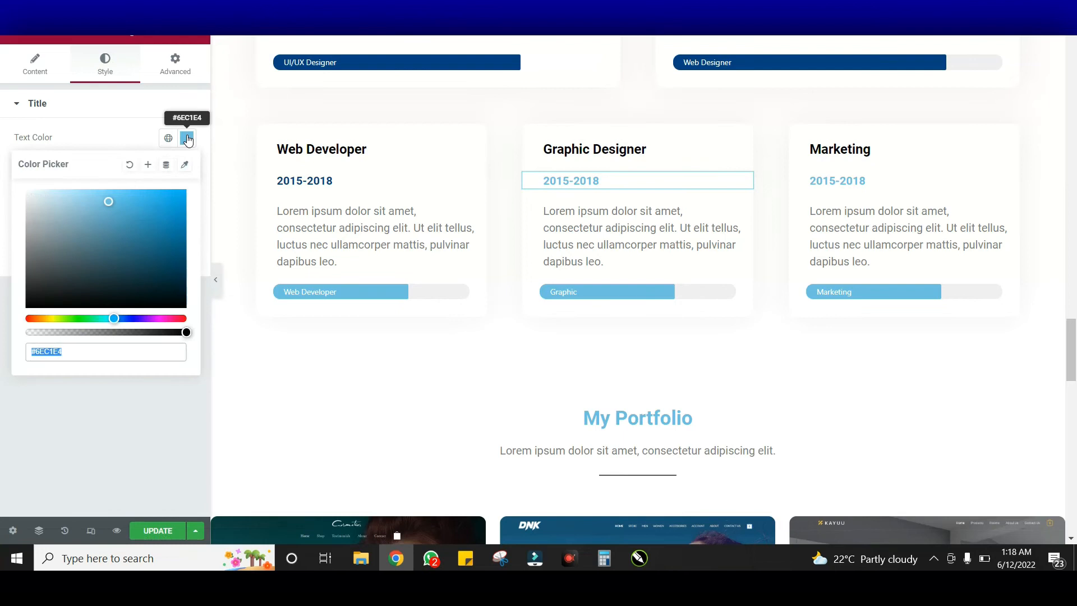
text(#024284)
click(861, 172)
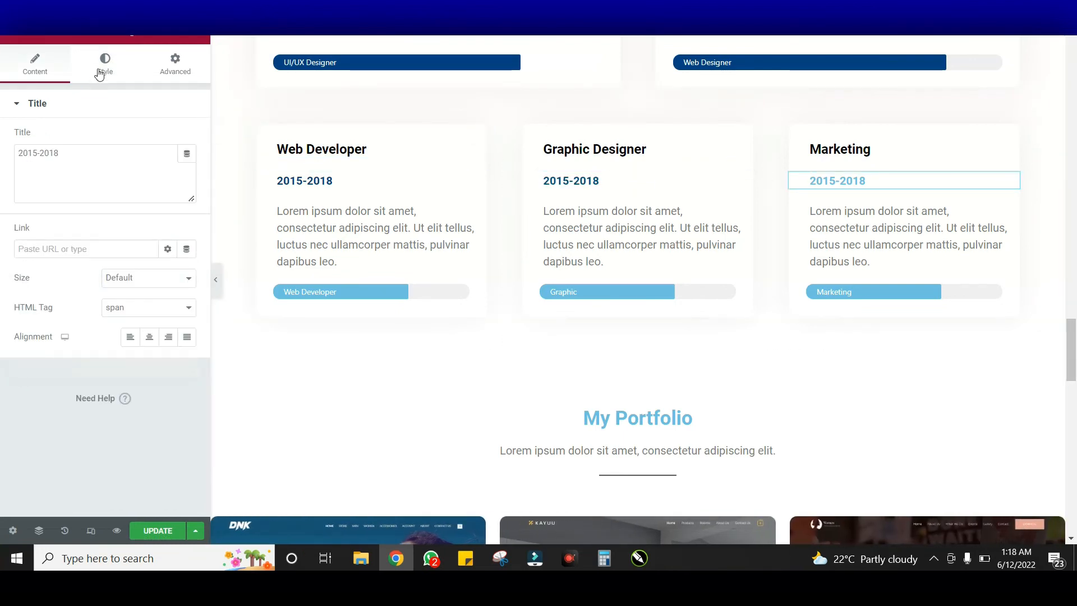
click(105, 70)
click(191, 136)
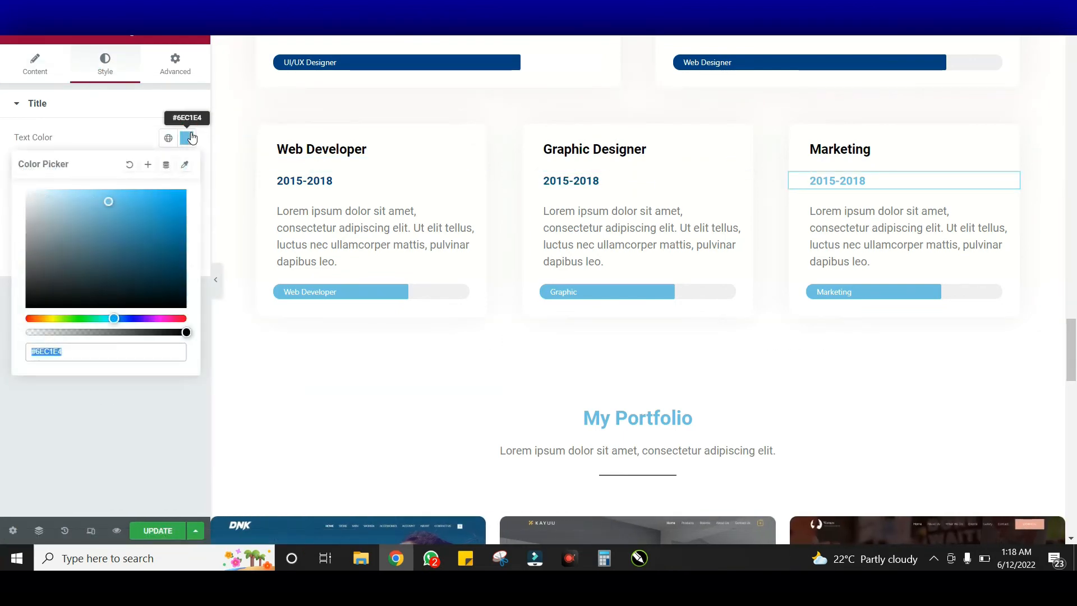
text(#024284)
click(196, 135)
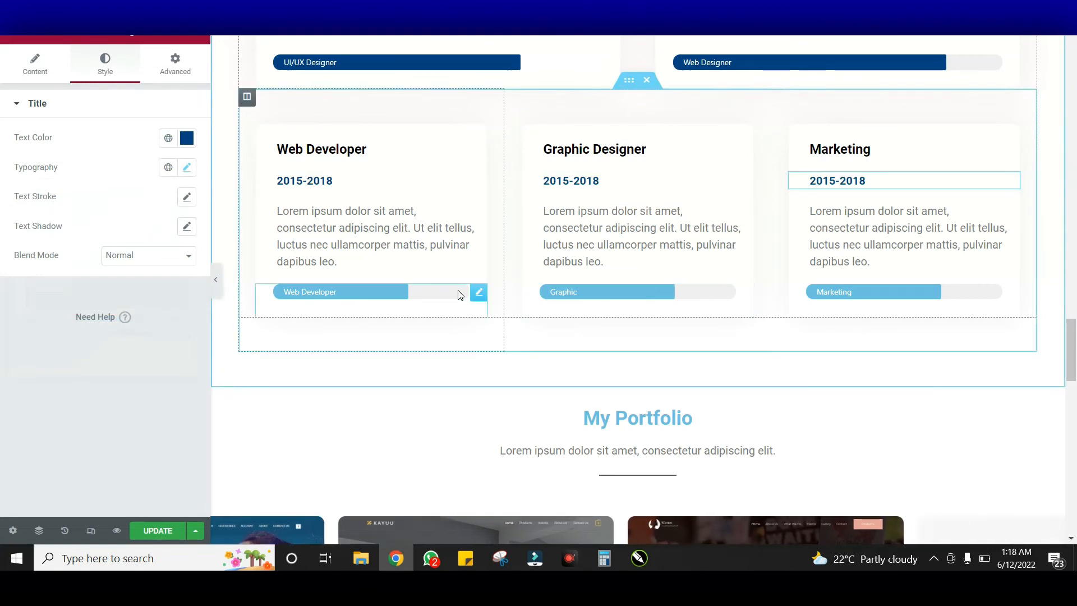
click(458, 294)
click(106, 65)
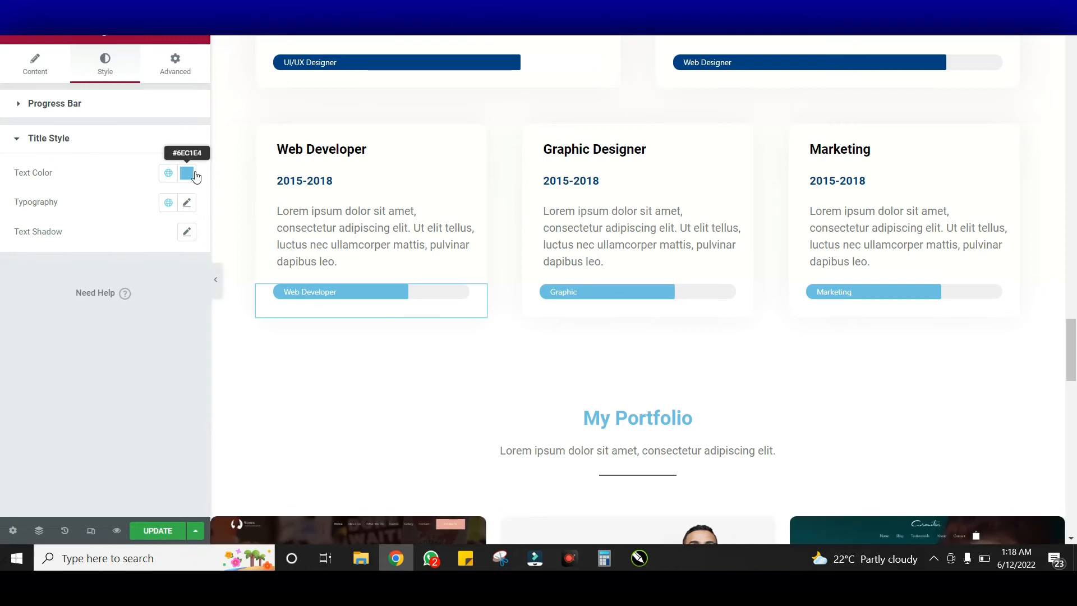
Fill the Web Developer and Graphic progress bars with dark blue #024284
click(164, 108)
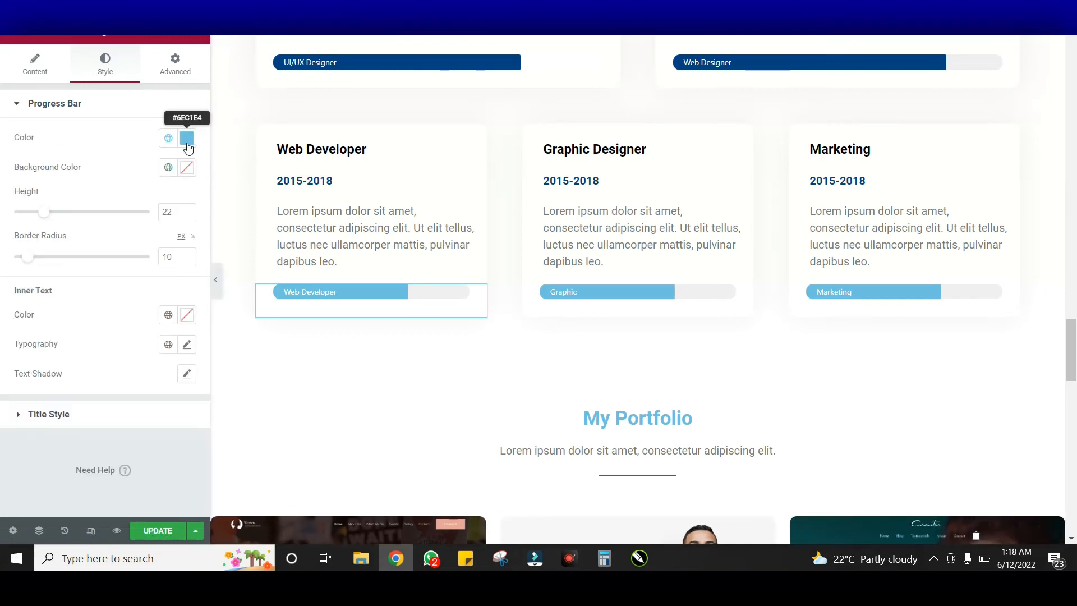
click(187, 140)
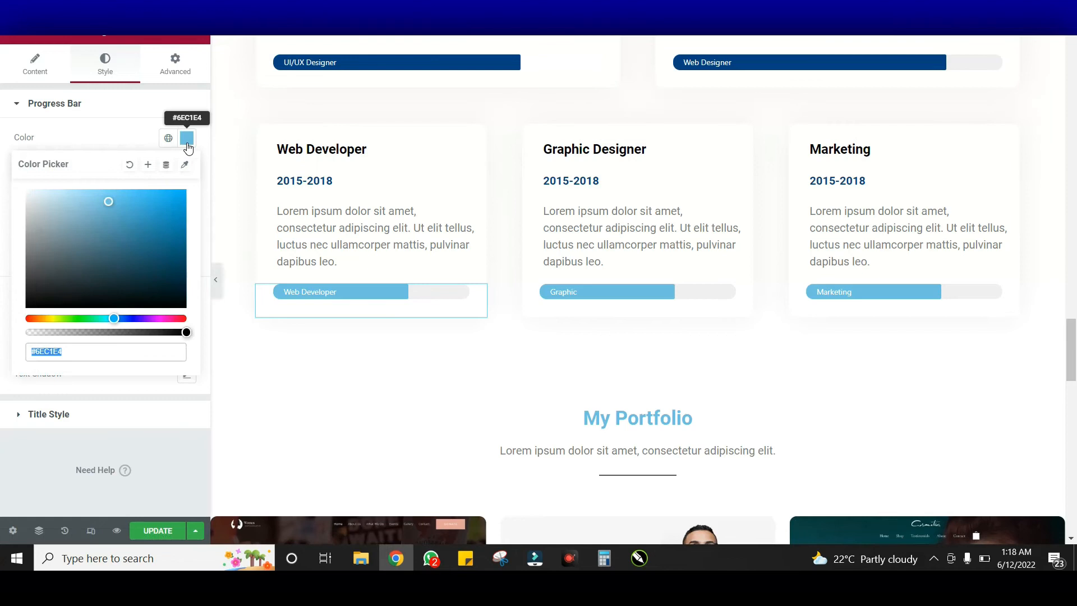
key(ctrl+v)
click(576, 216)
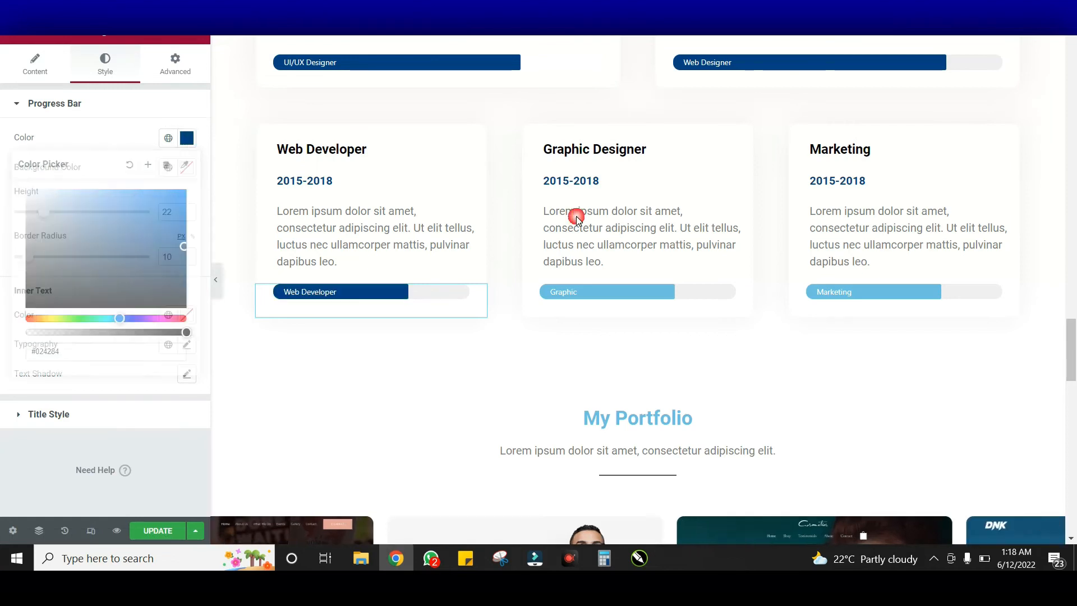
click(698, 290)
click(113, 71)
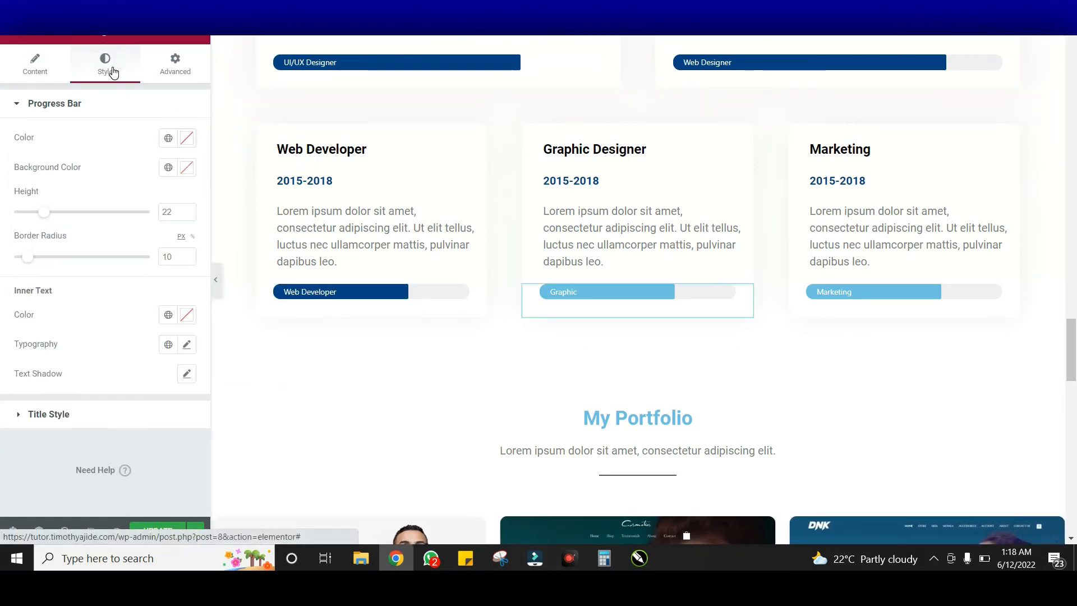
click(187, 139)
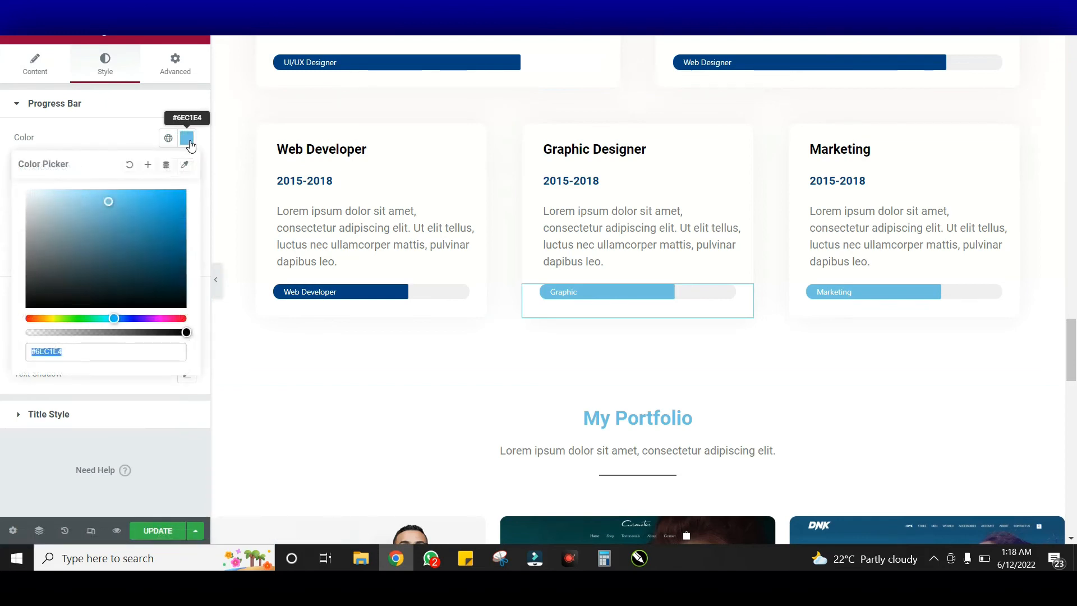
text(#024284)
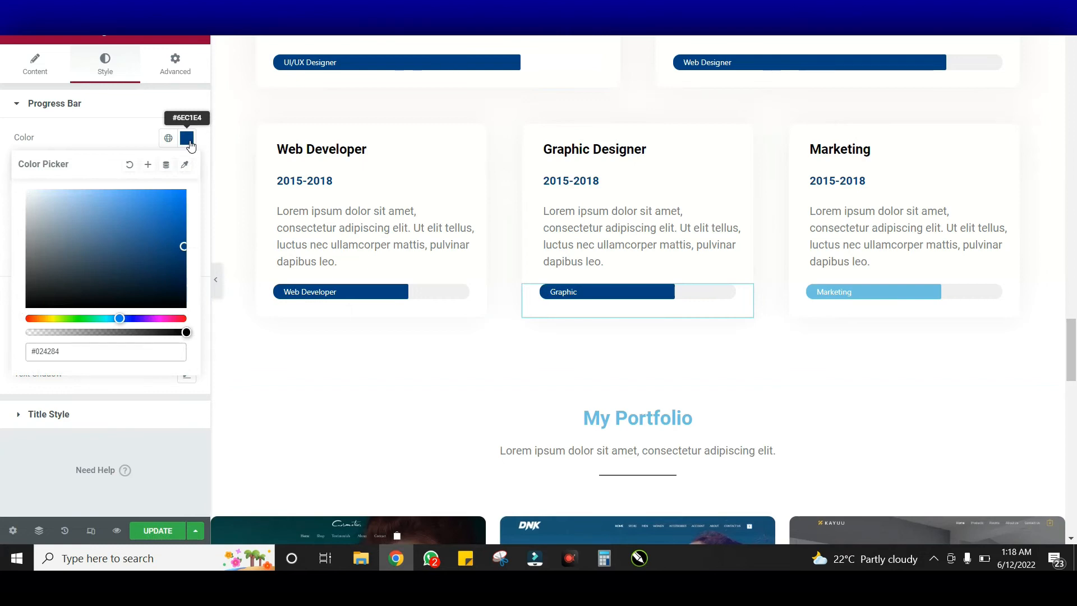
click(188, 139)
Give the Marketing progress bar the same dark blue #024284 fill
click(901, 292)
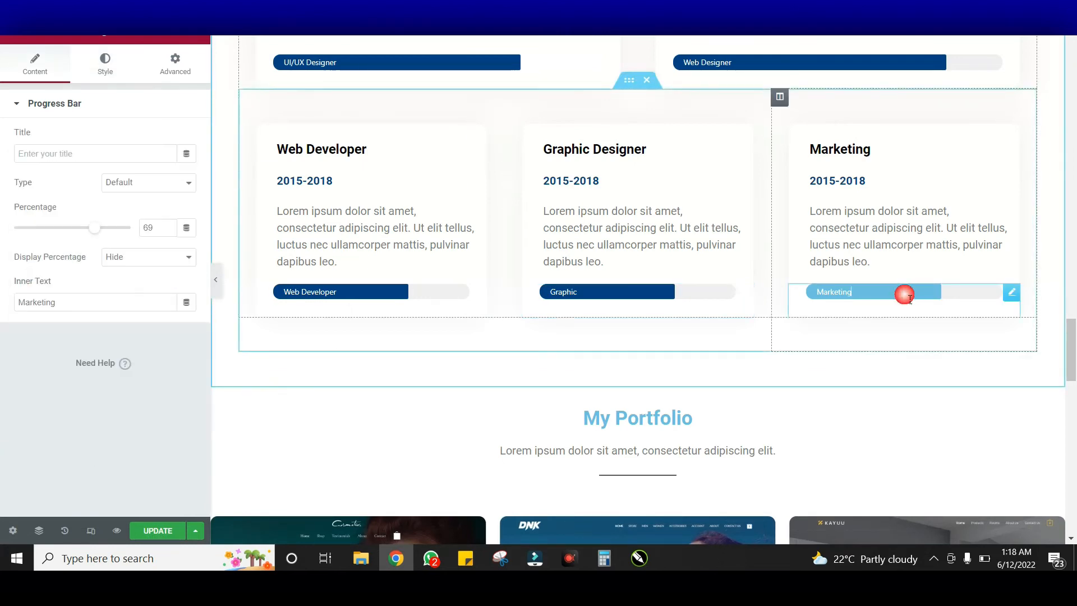
click(111, 73)
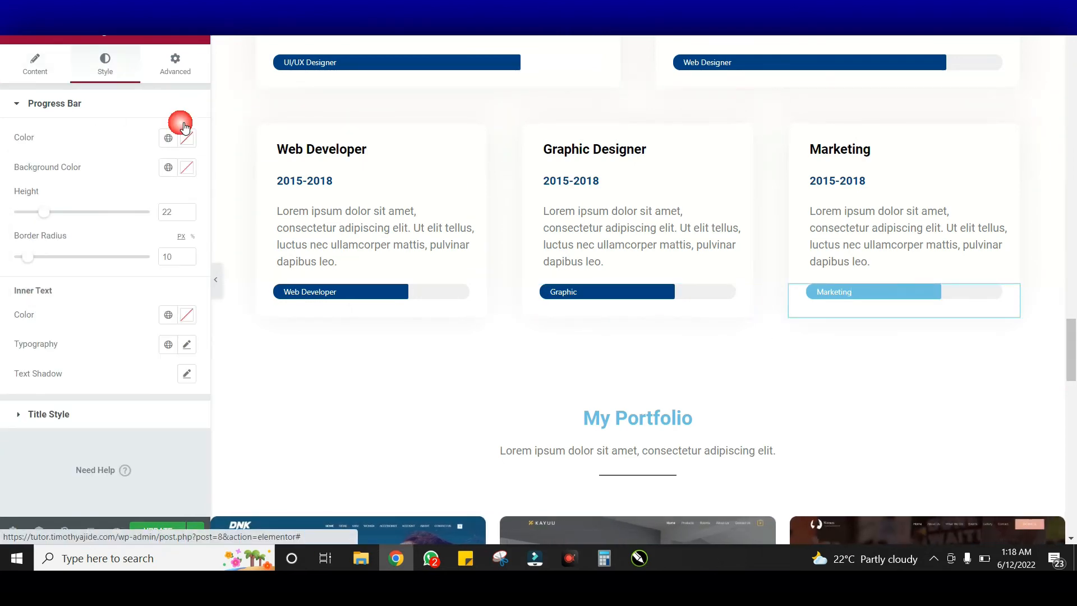
click(187, 141)
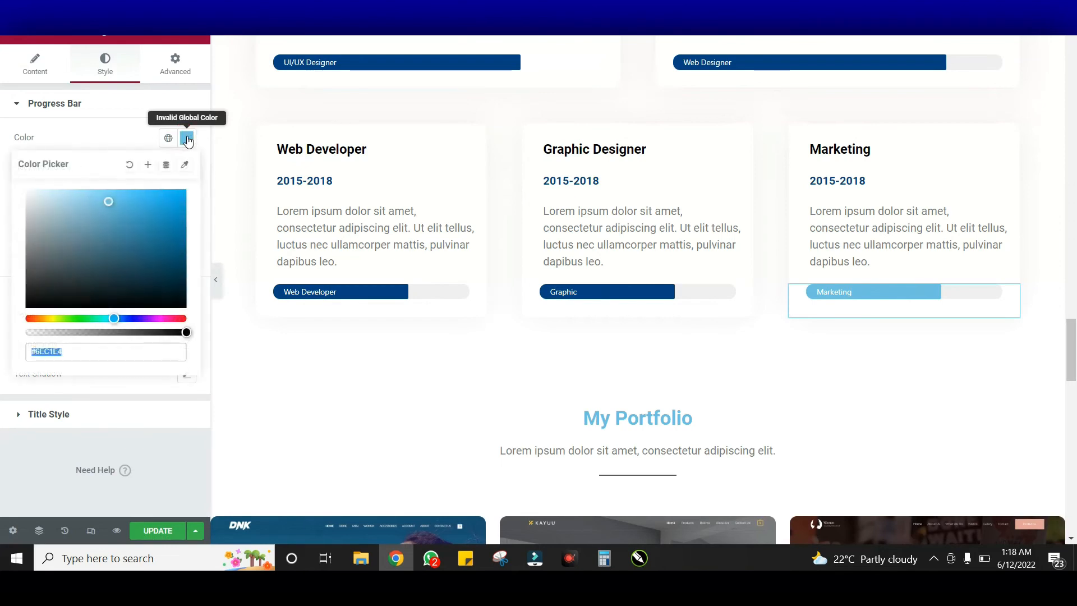
click(188, 141)
scroll(847, 348, down, 2)
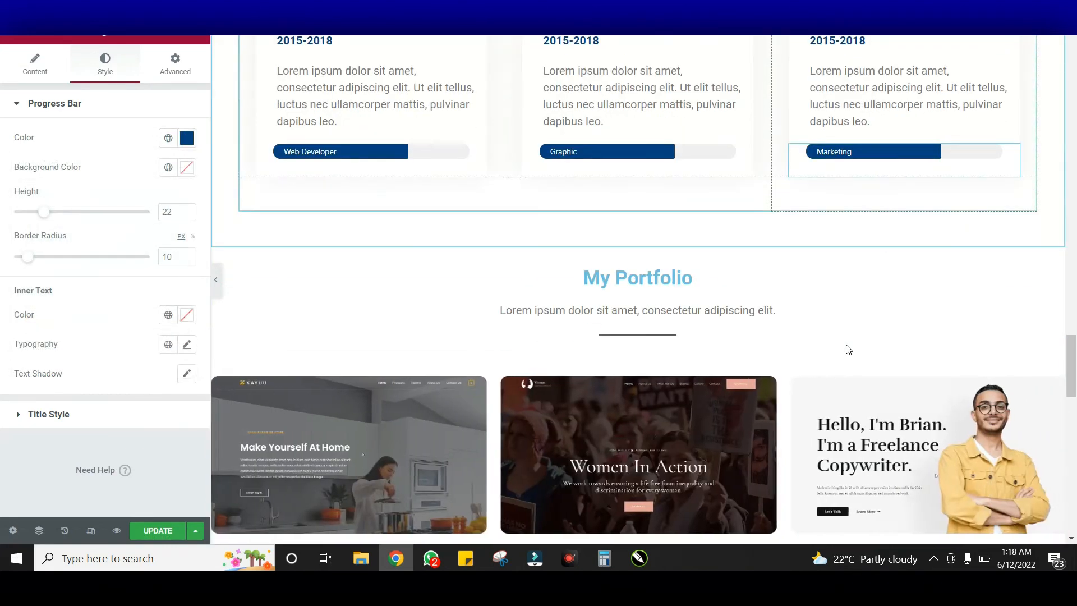
Recolour the My Portfolio heading from light blue to dark blue #024284
scroll(767, 286, down, 2)
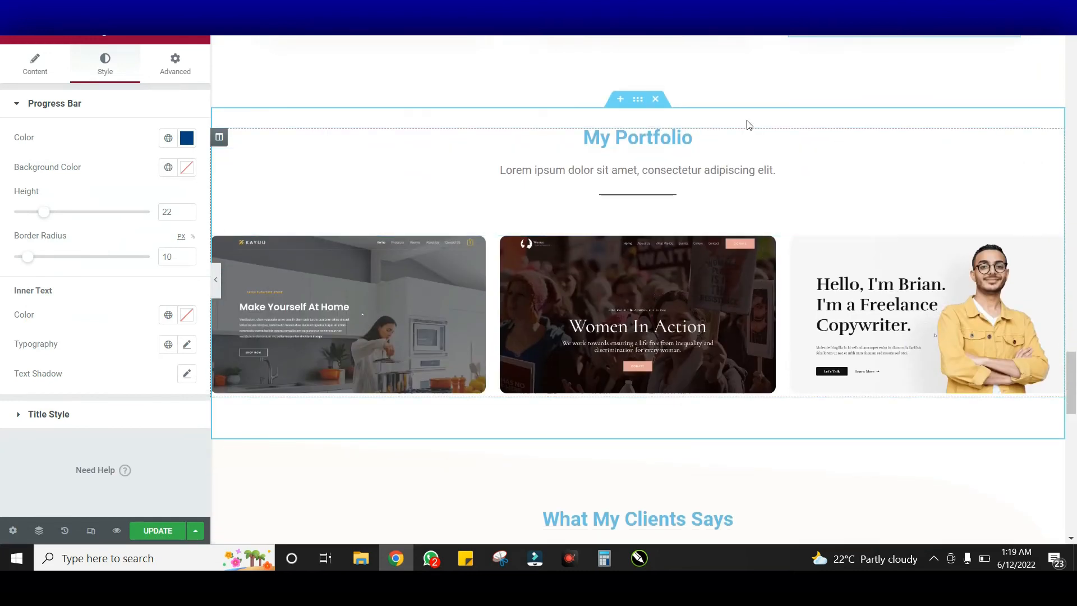
click(561, 138)
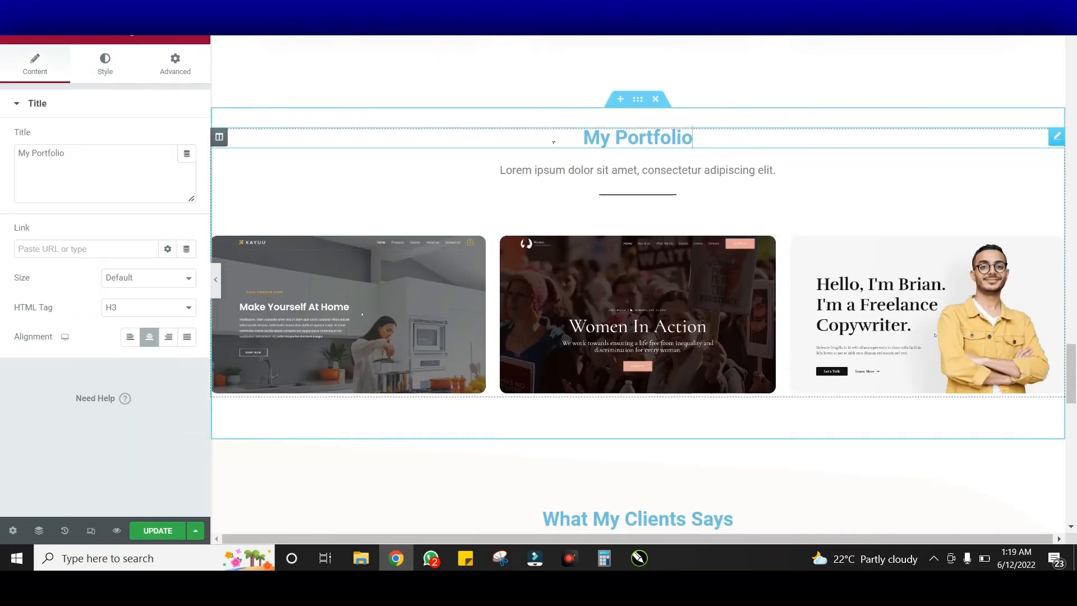
click(108, 67)
click(187, 140)
key(ctrl+v)
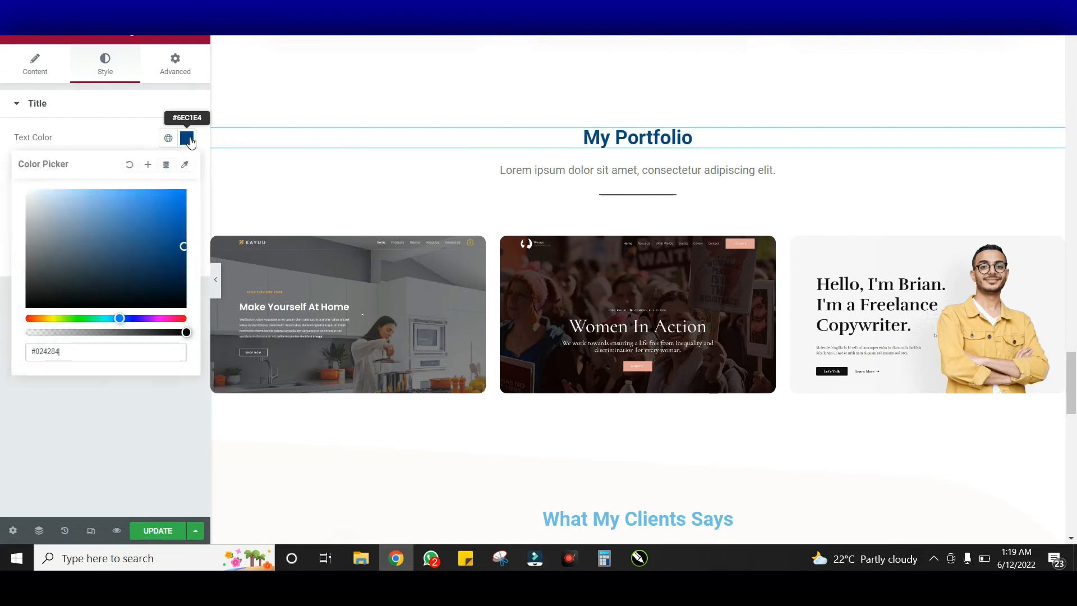
click(191, 142)
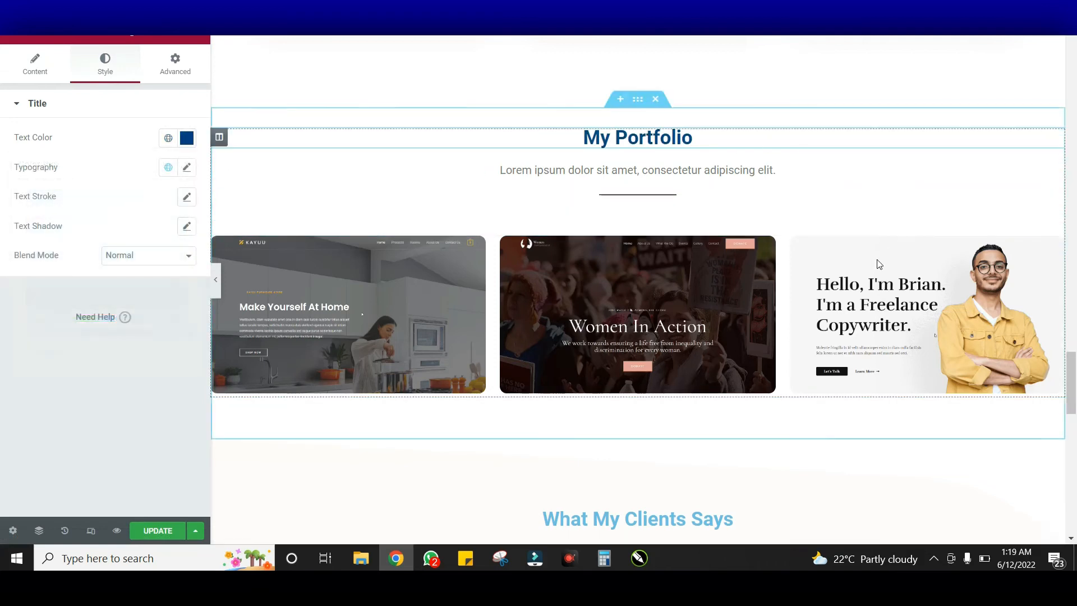
click(811, 297)
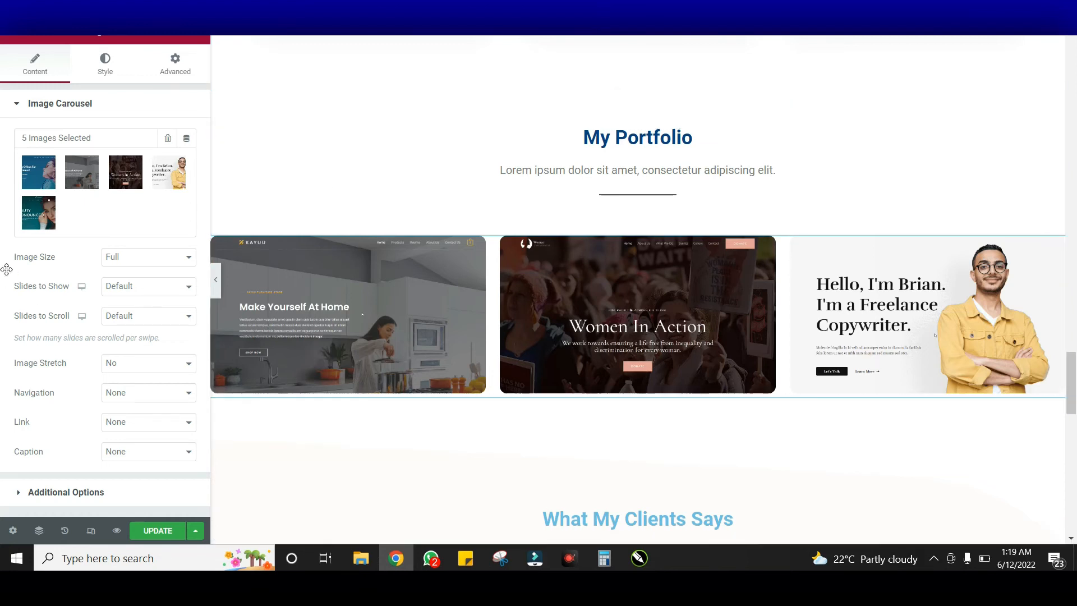
Review the portfolio carousel's gallery without adding images and expand its Additional Options
click(94, 179)
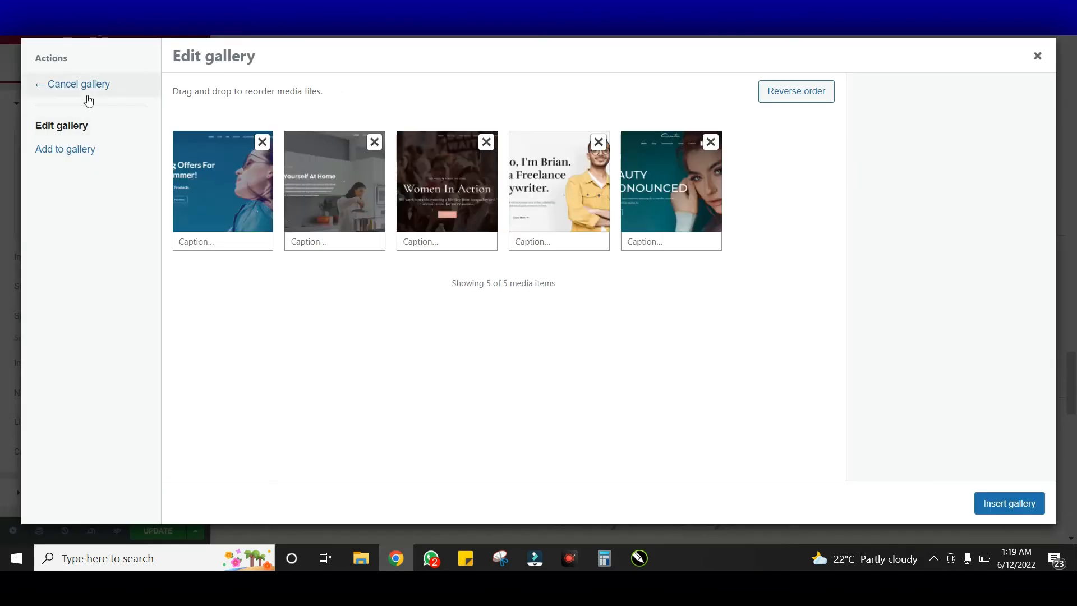
click(89, 150)
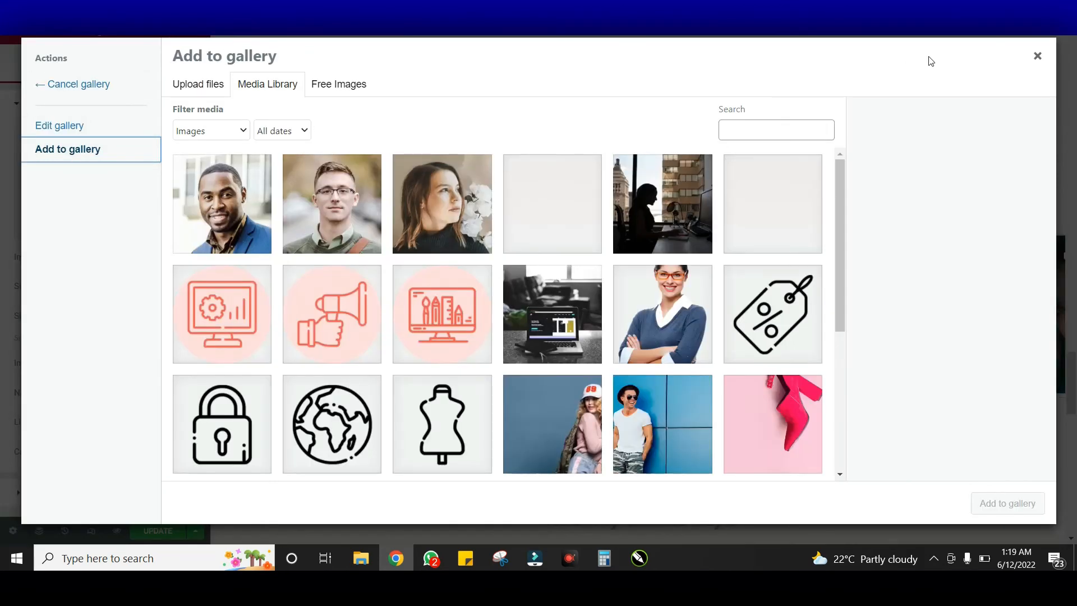
click(1037, 56)
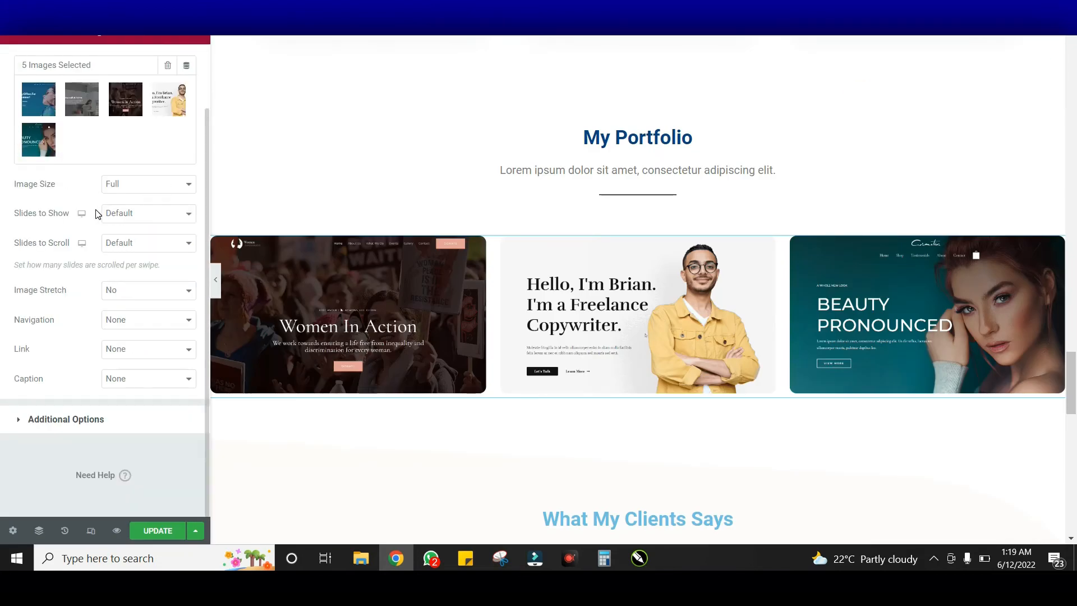
click(135, 428)
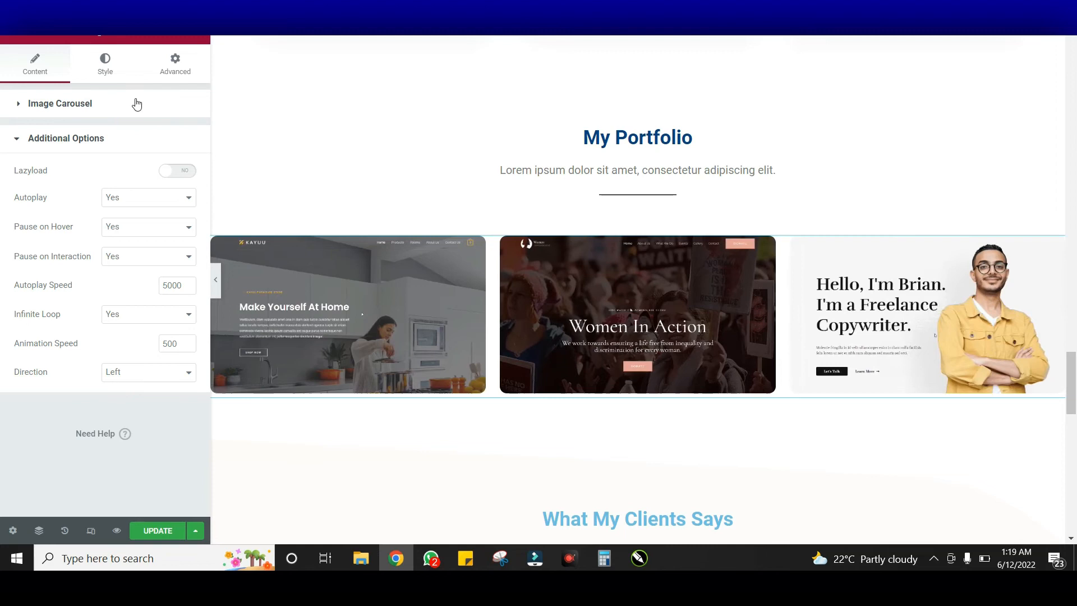
click(122, 74)
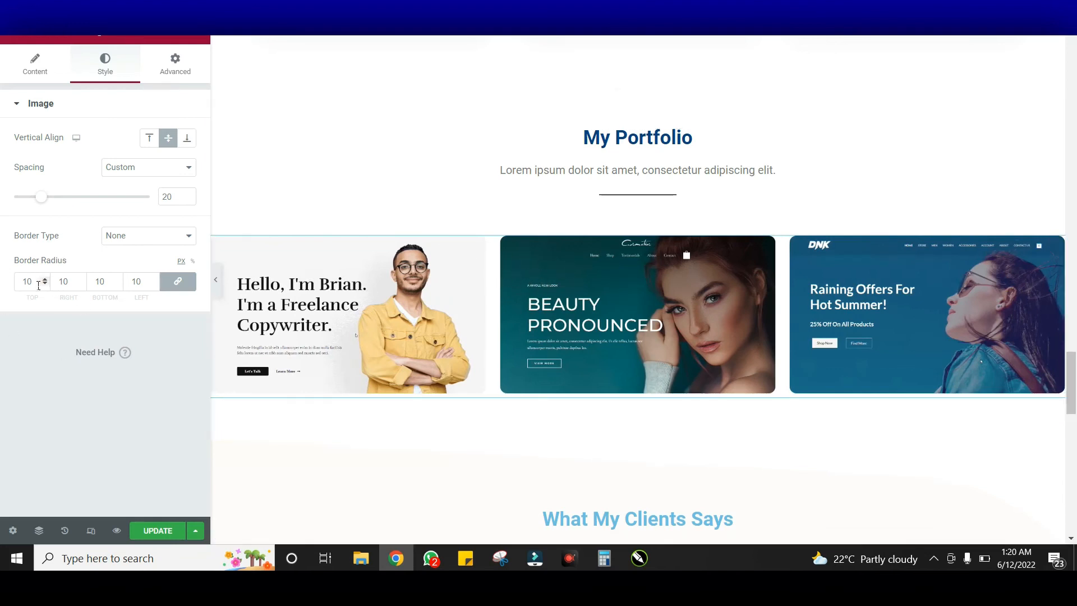
Try a 50 px corner radius on the portfolio images, then revert to 10 px
drag(33, 282, 12, 282)
text(50)
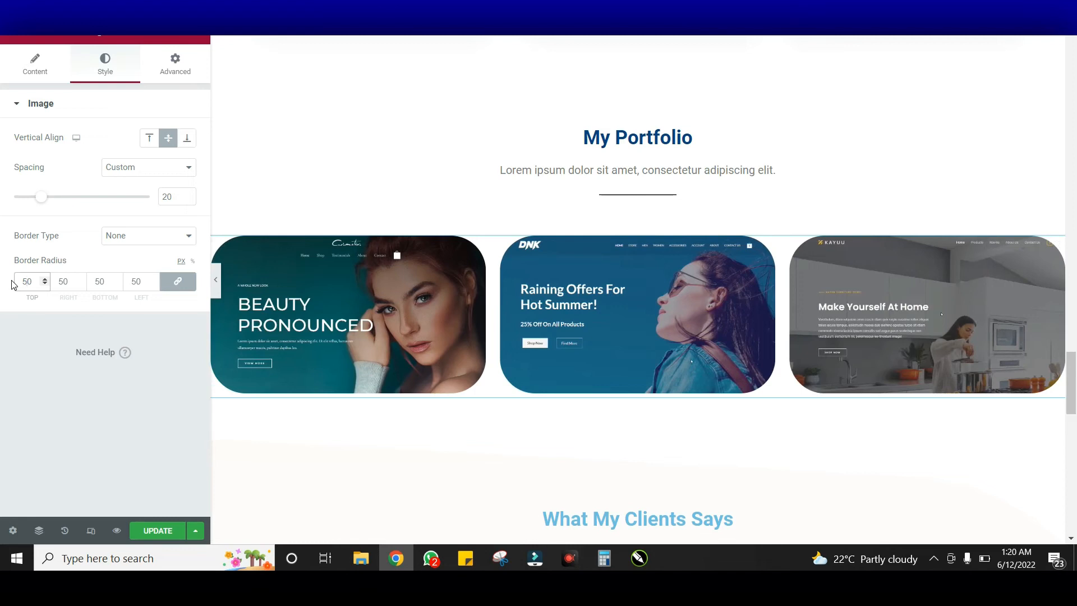
key(ctrl+z)
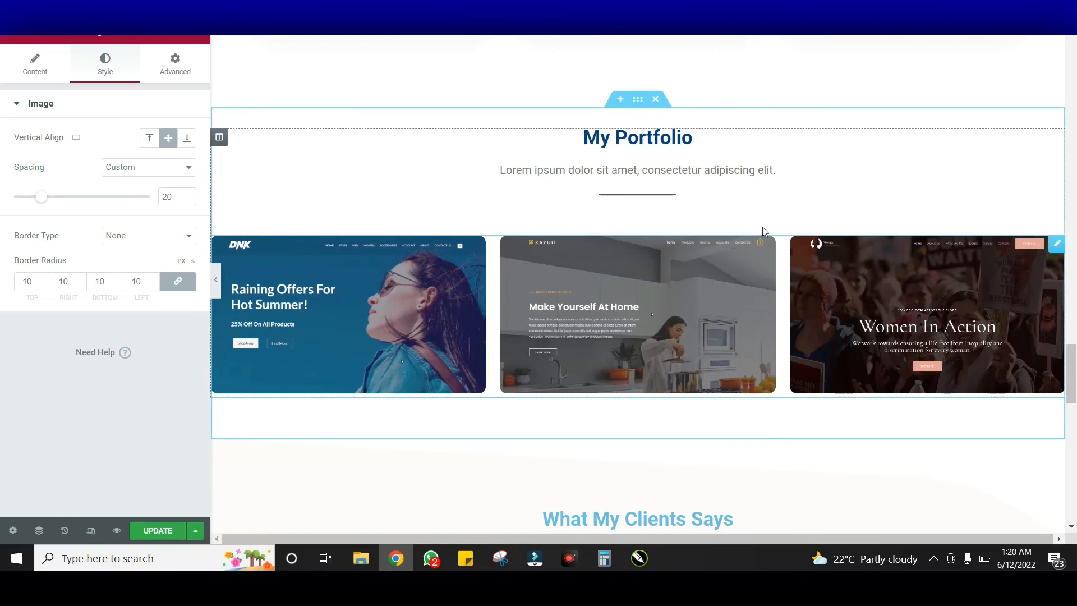
Recolour the What My Clients Says heading to dark blue #024284
scroll(709, 160, down, 10)
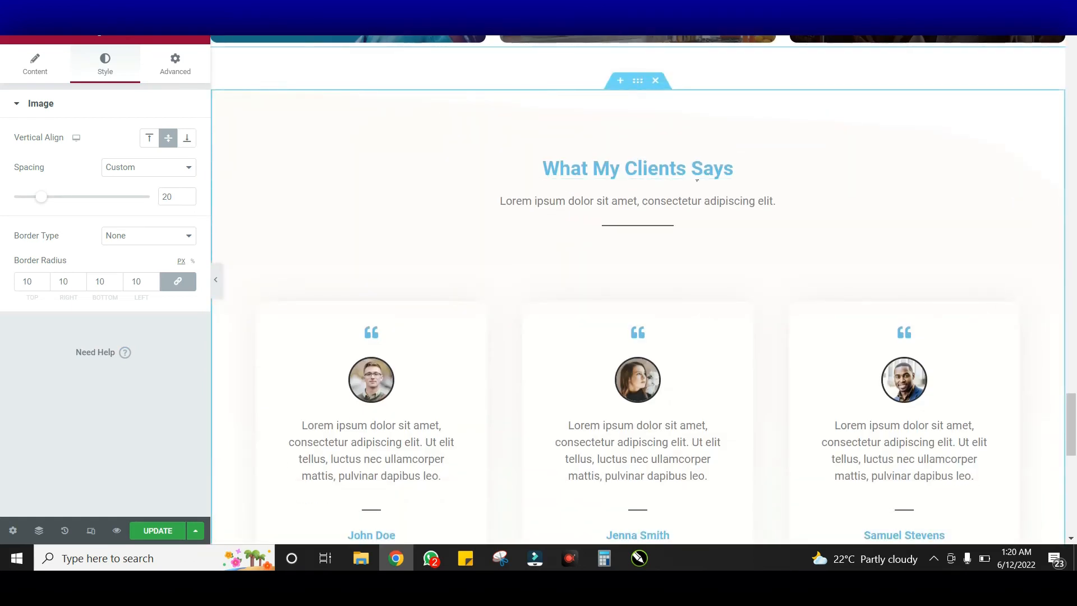
scroll(666, 274, up, 6)
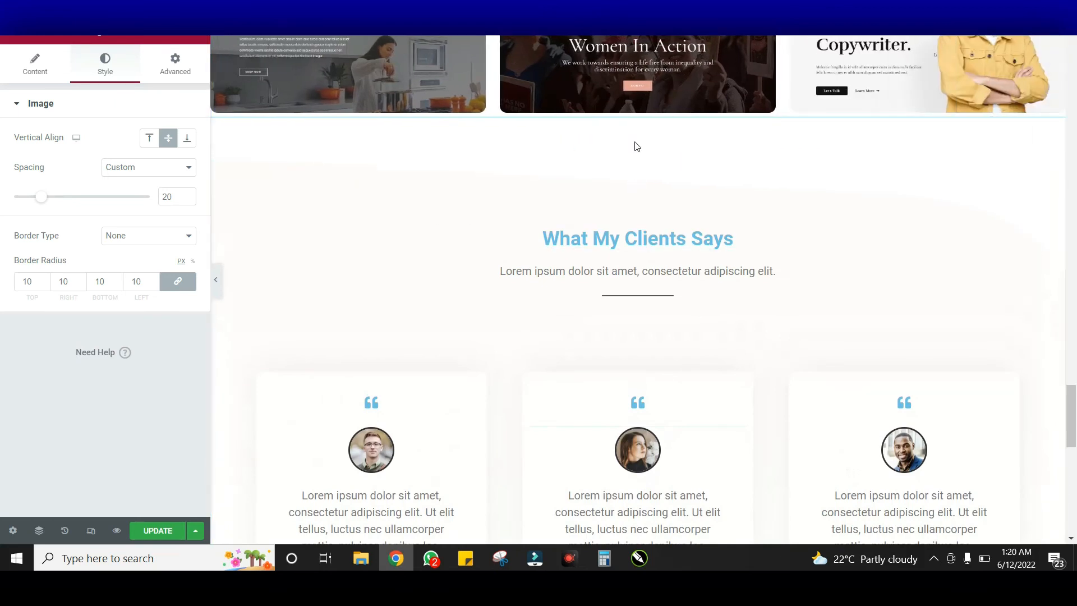
click(640, 151)
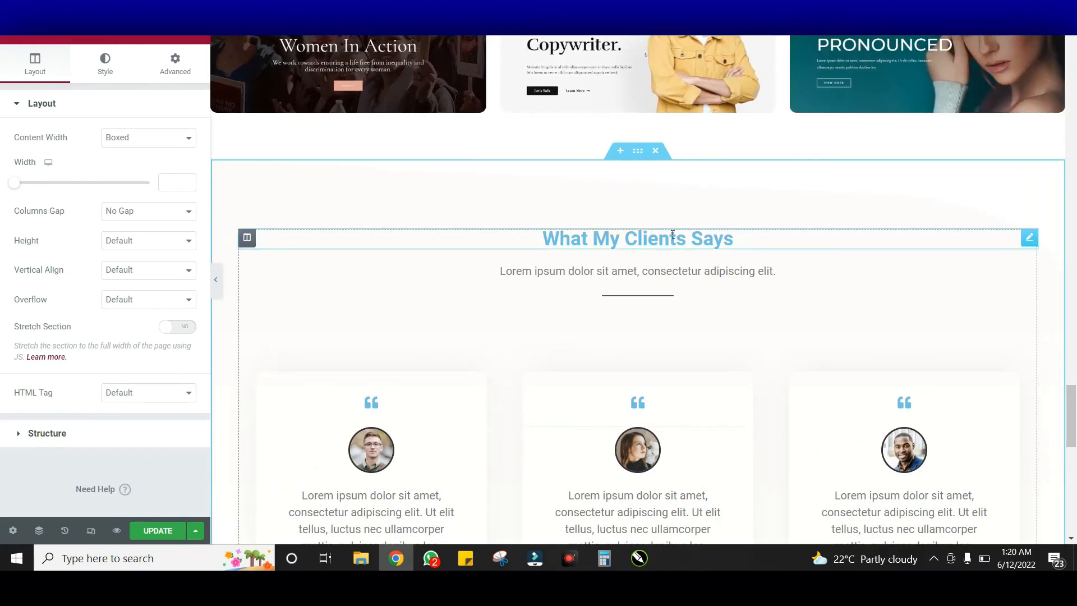
scroll(597, 246, down, 1)
click(778, 168)
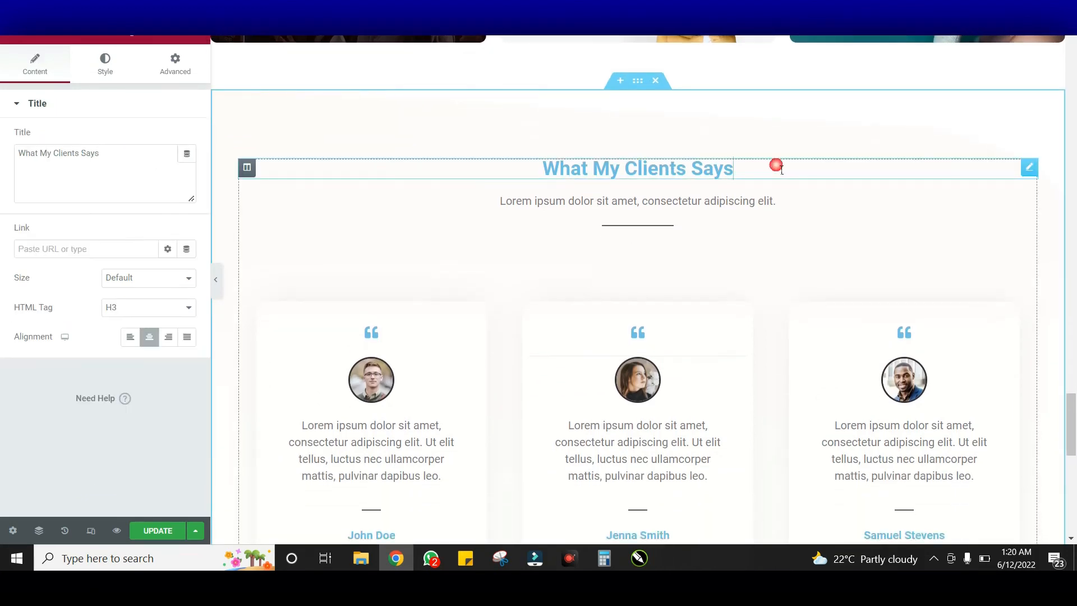
click(106, 72)
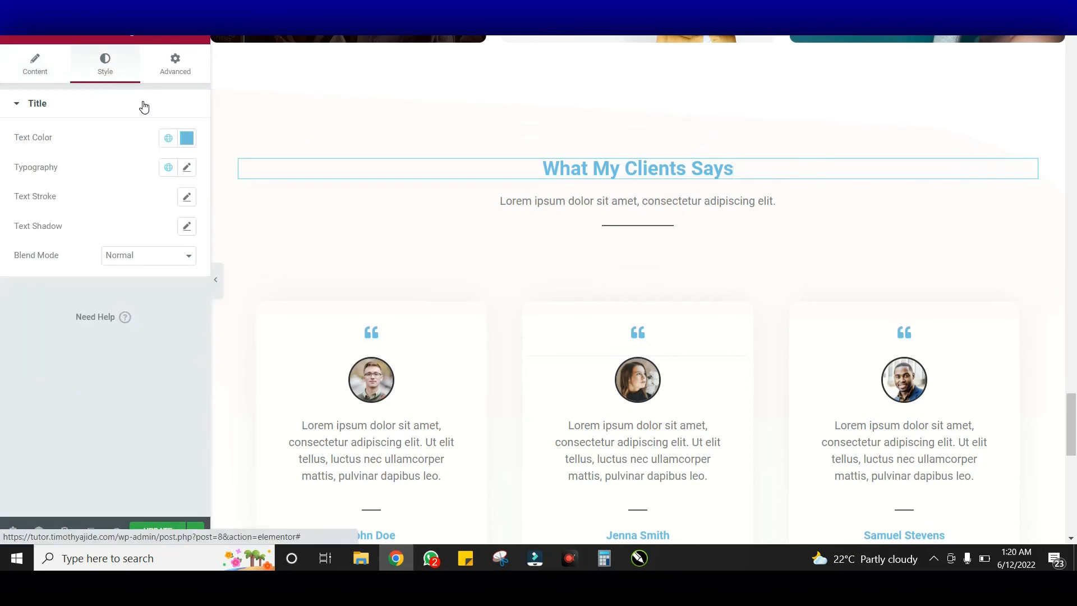
click(187, 139)
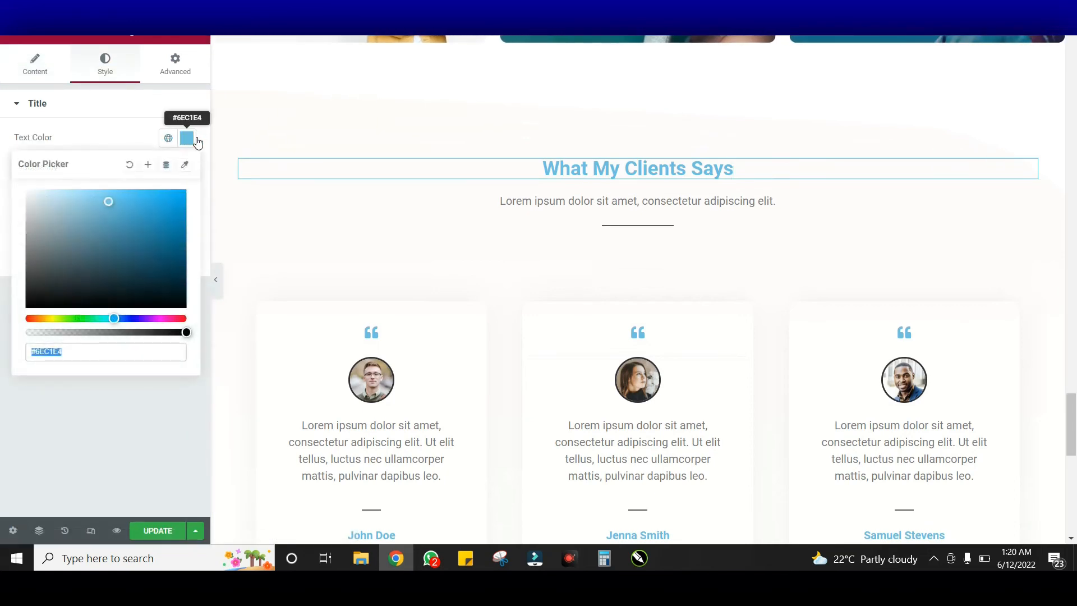
text(#024284)
click(192, 138)
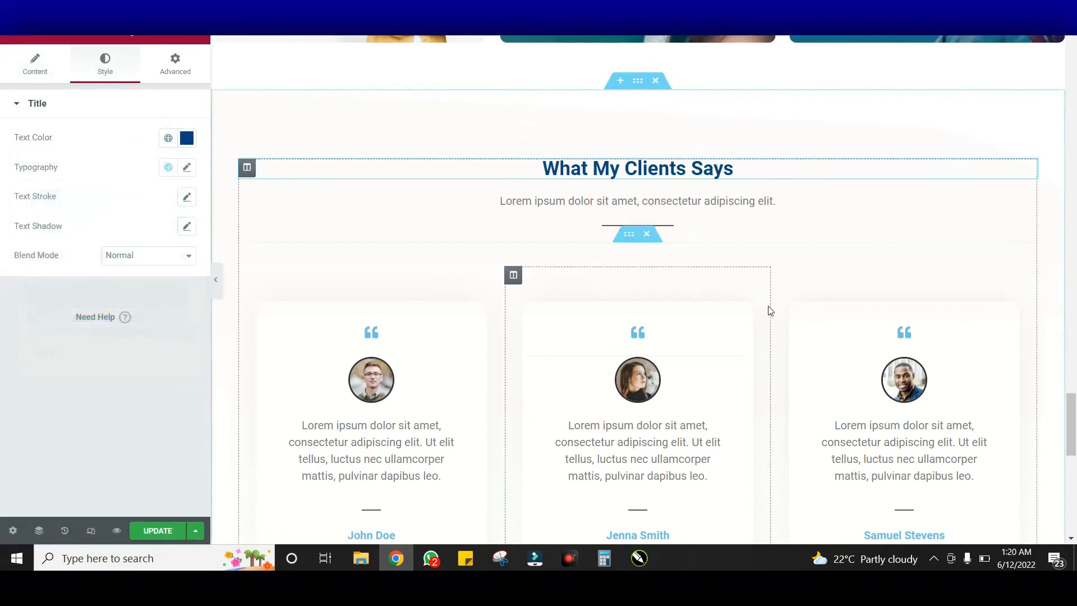
scroll(766, 308, down, 4)
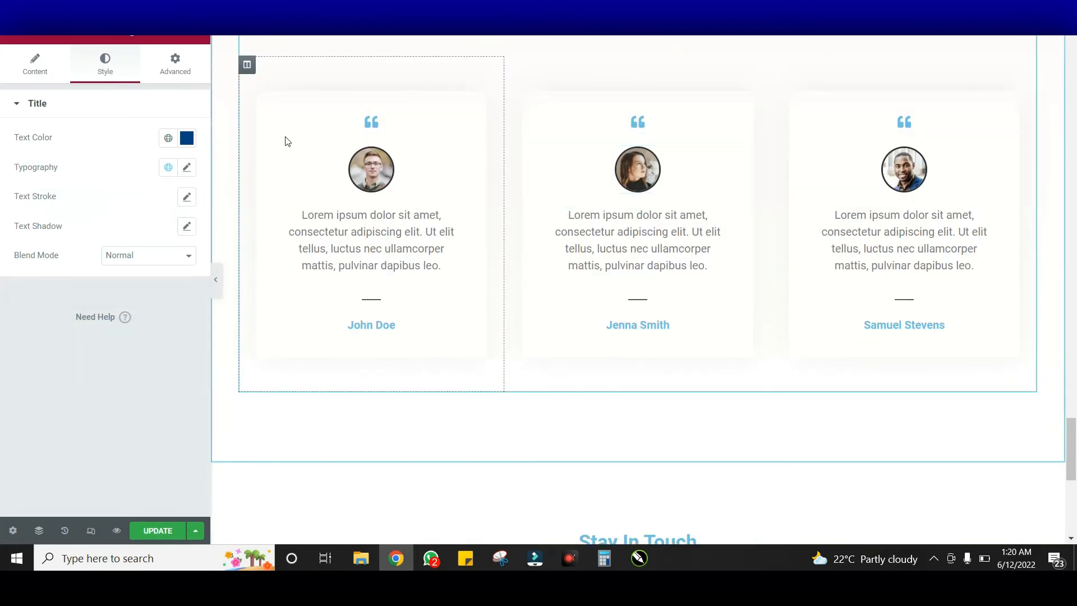
scroll(285, 141, down, 3)
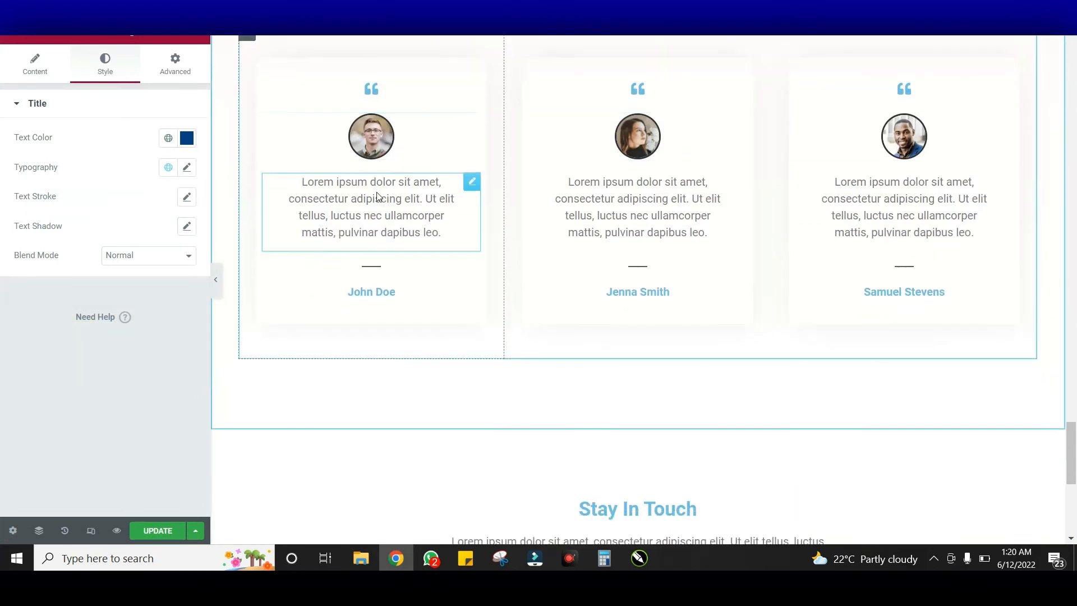
scroll(548, 269, up, 5)
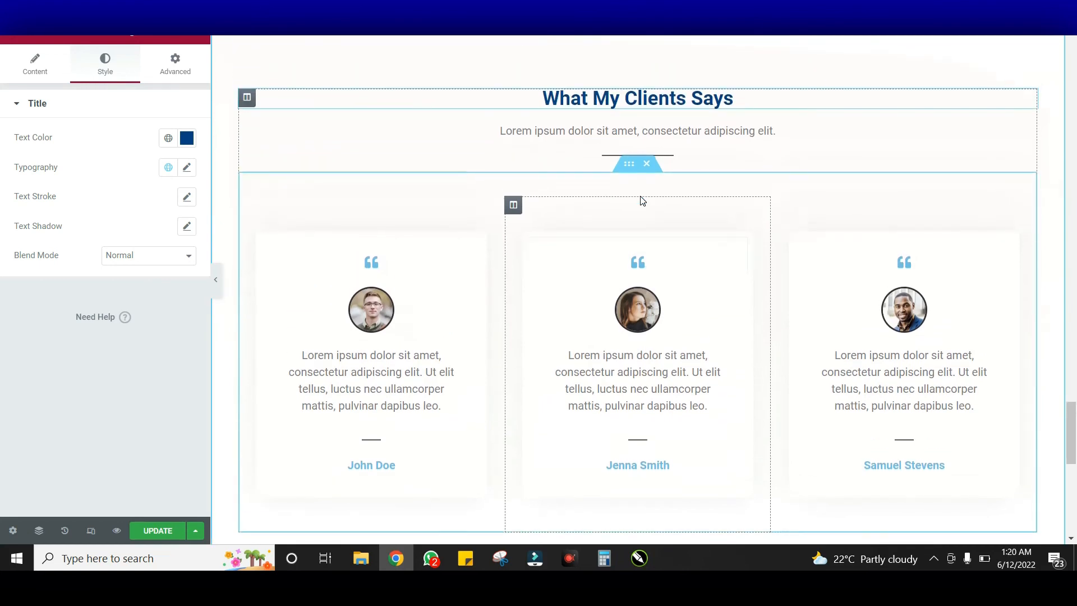
scroll(643, 200, up, 3)
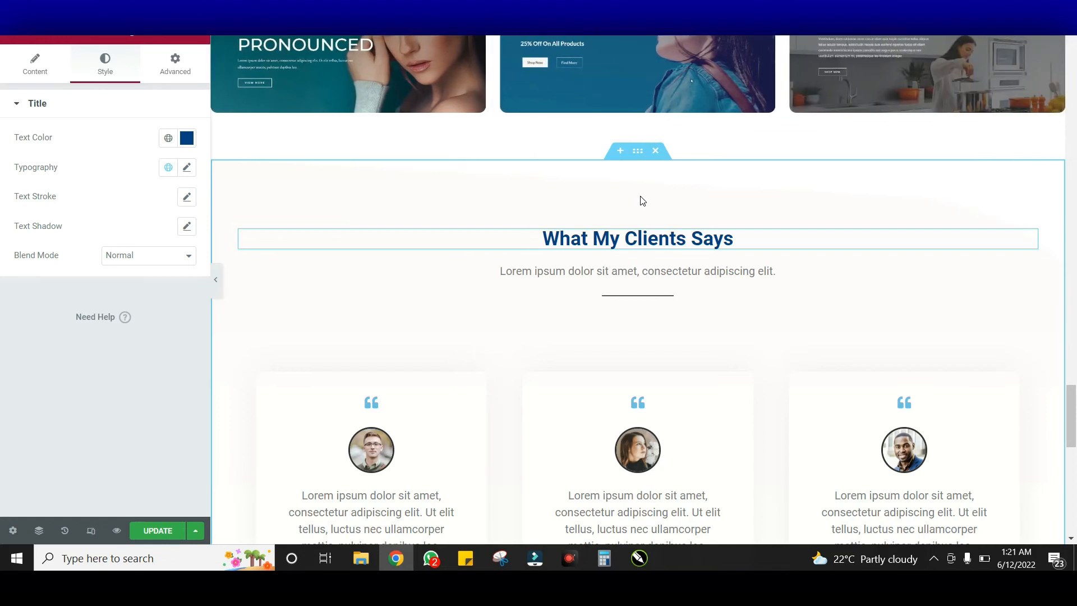
Select the testimonials section, the first card's column, then its quote icon widget
scroll(497, 294, down, 1)
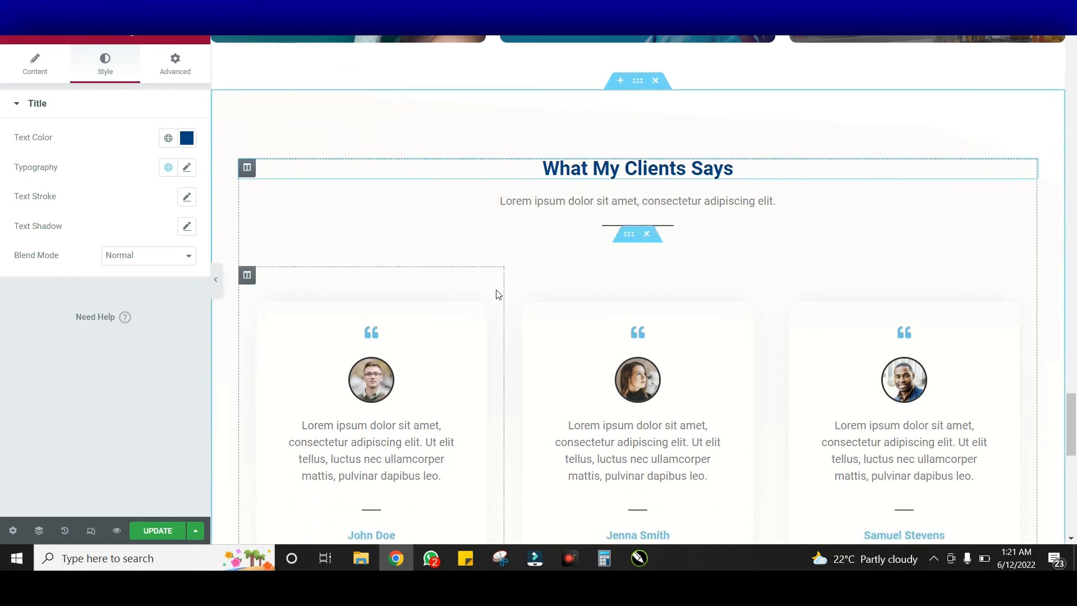
scroll(491, 298, down, 3)
scroll(512, 175, up, 2)
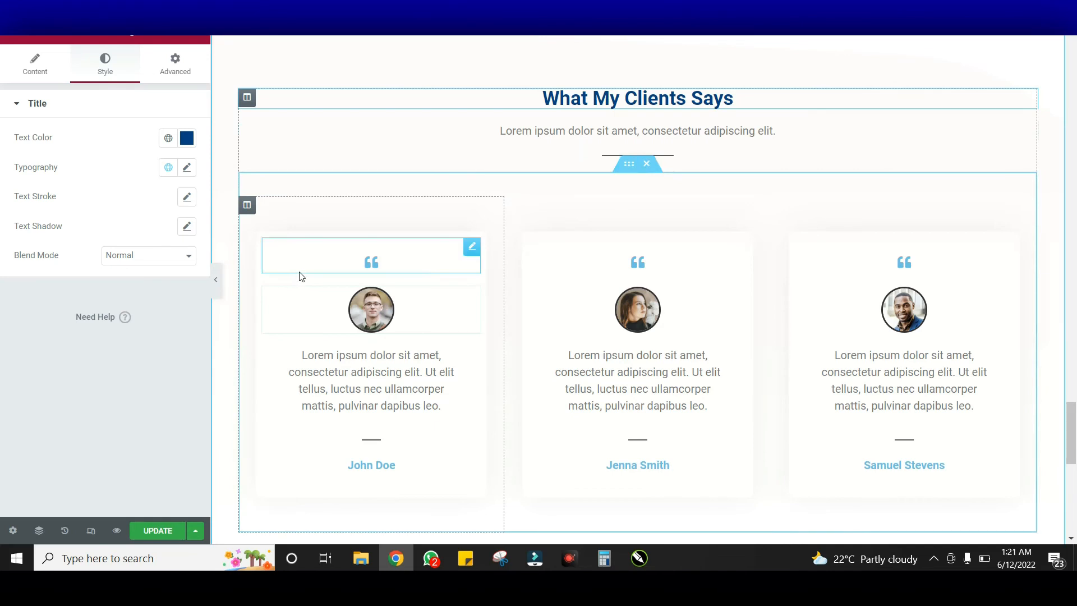
click(627, 169)
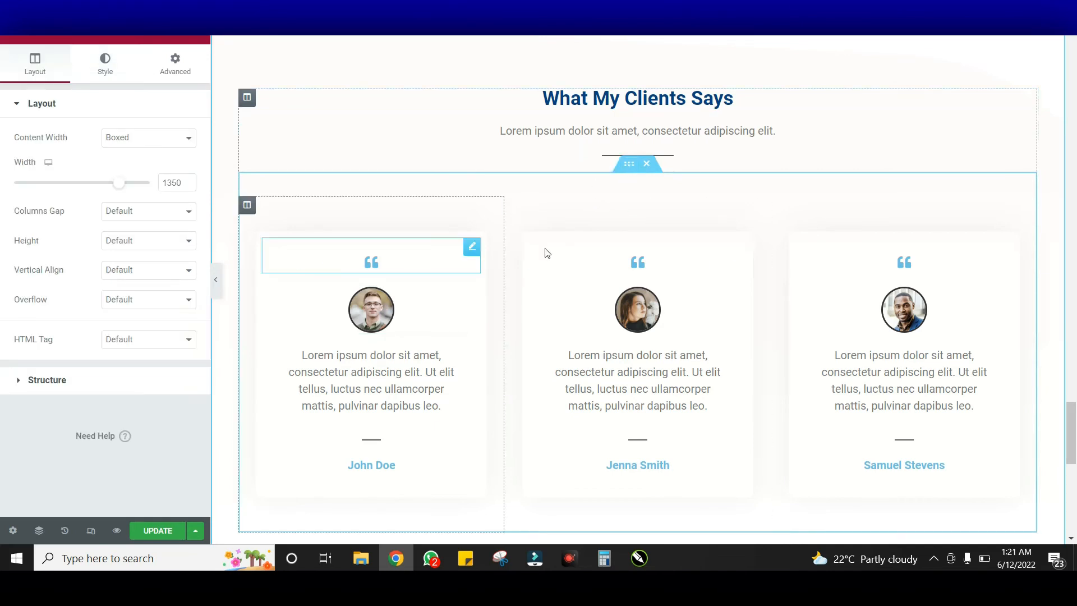
click(249, 208)
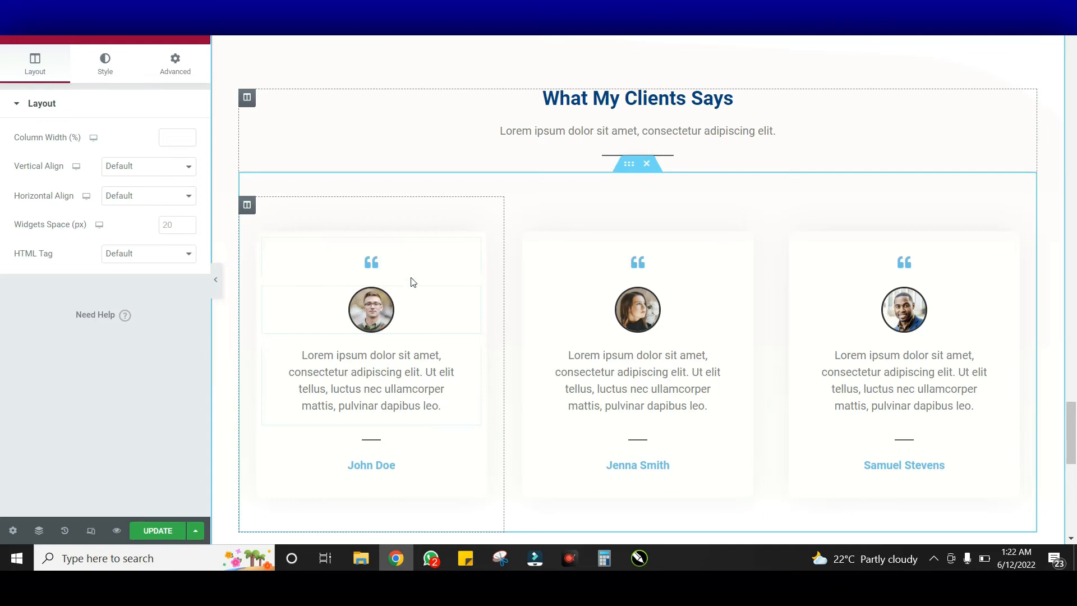
click(415, 261)
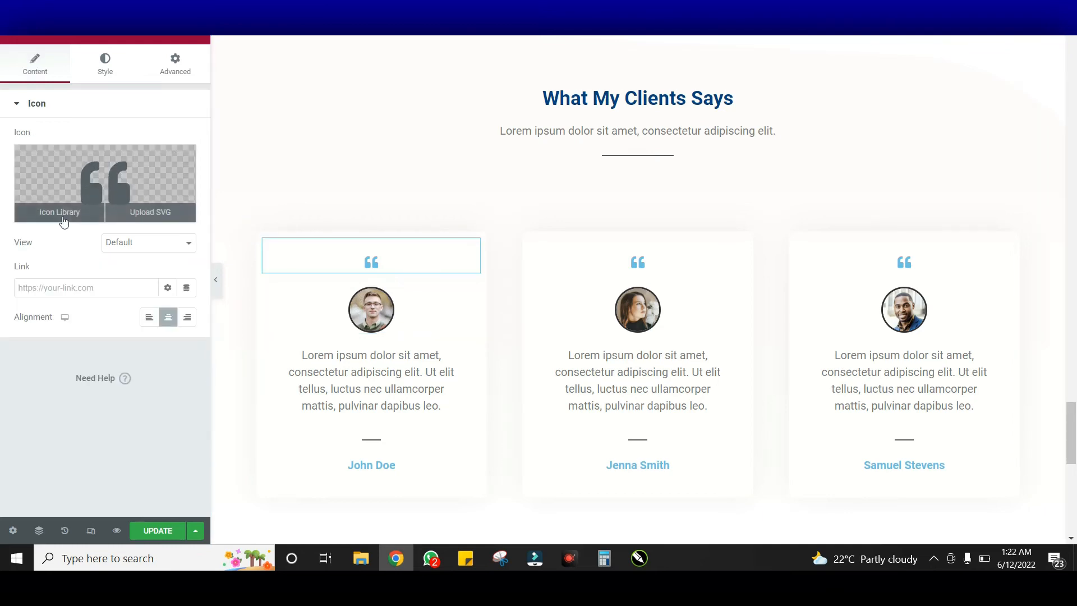
Keep the first card's quote icon and recolour it dark blue #024284
click(62, 212)
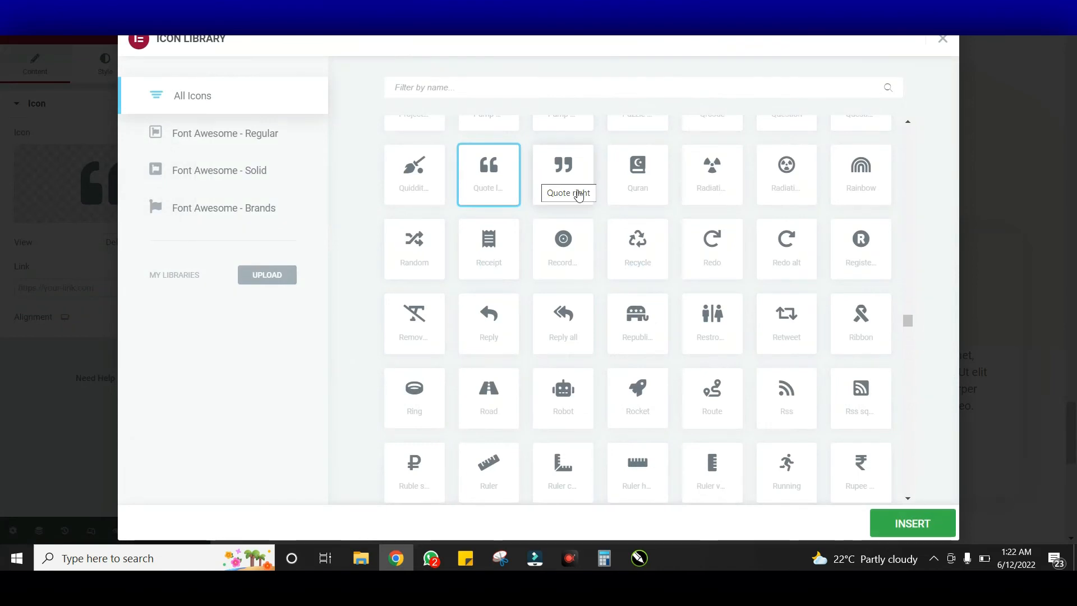
click(942, 40)
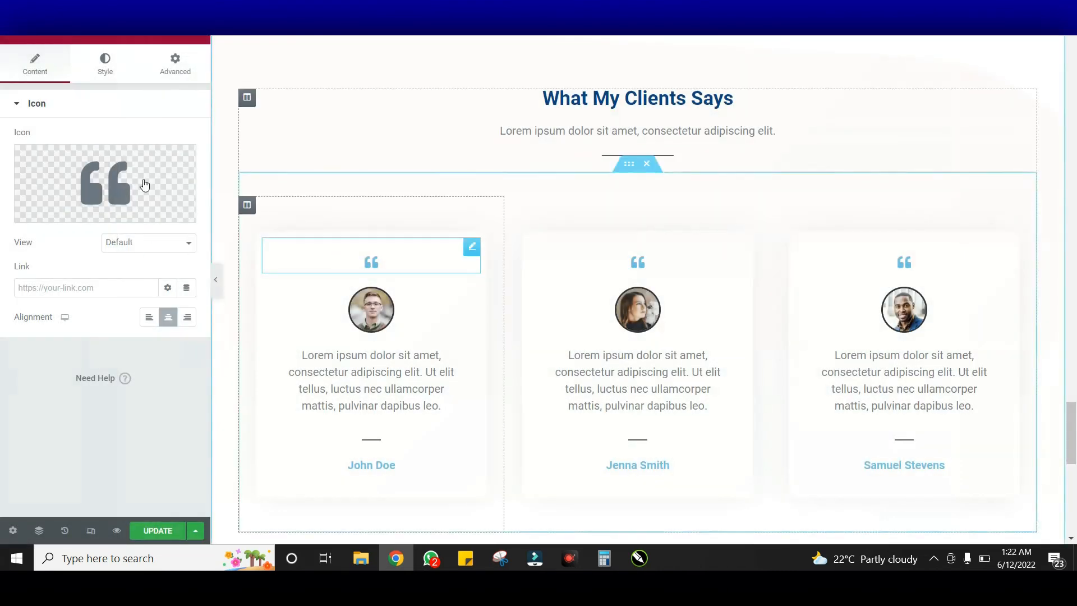
click(102, 64)
click(187, 168)
text(#024284)
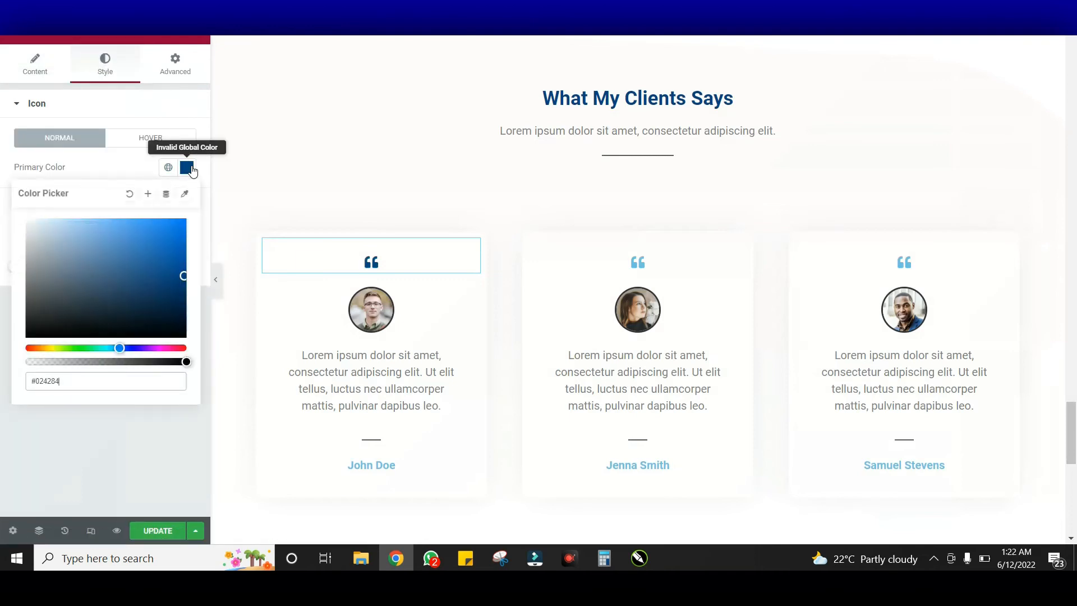
click(186, 167)
Recolour the middle and third cards' quote icons to dark blue #024284
click(659, 269)
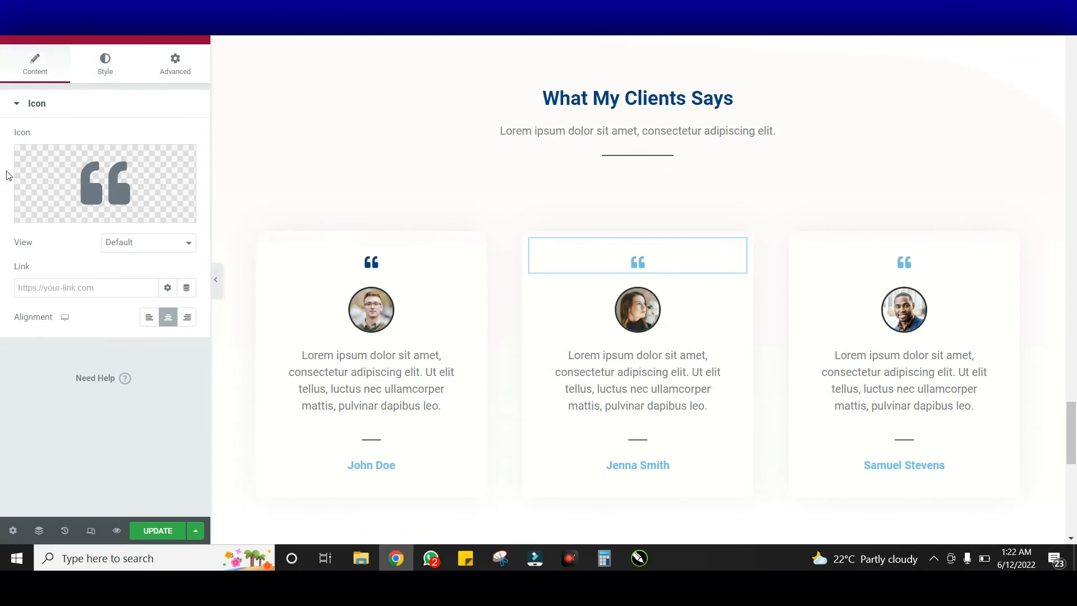
click(104, 66)
click(187, 169)
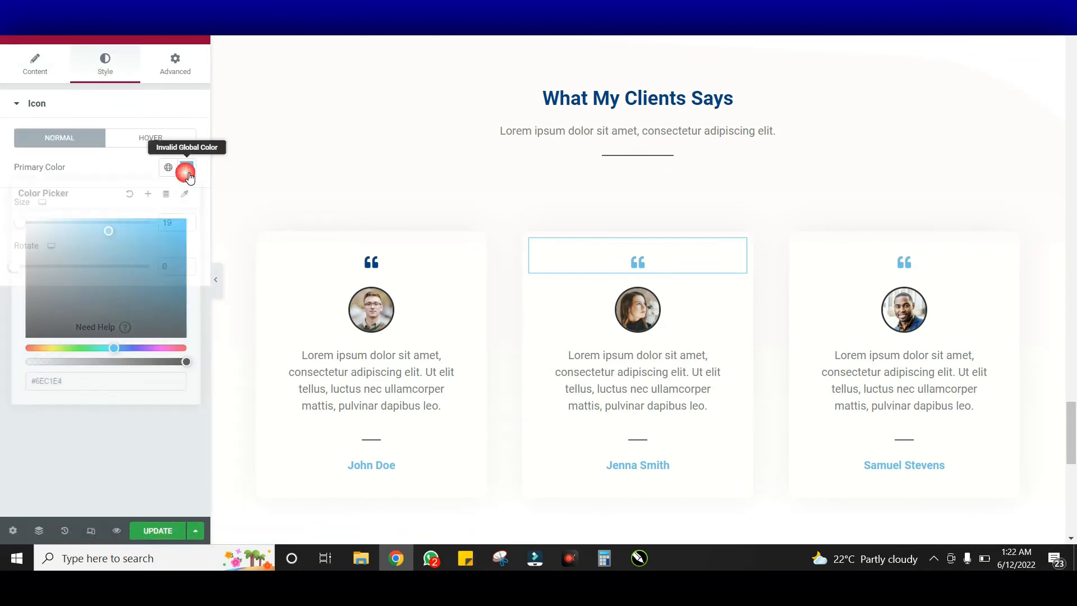
text(#024284)
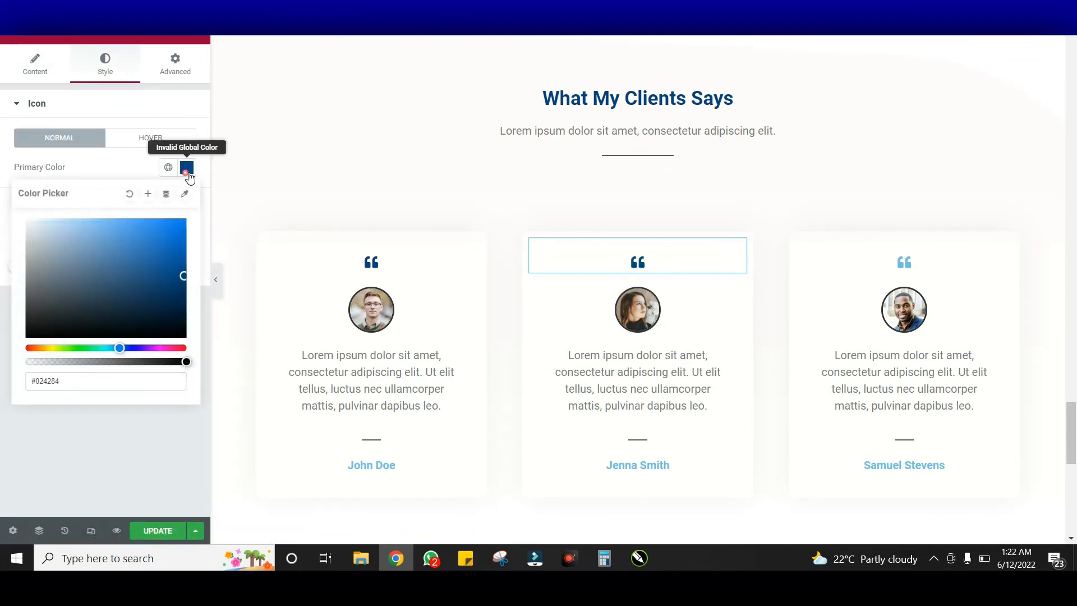
click(186, 167)
click(874, 263)
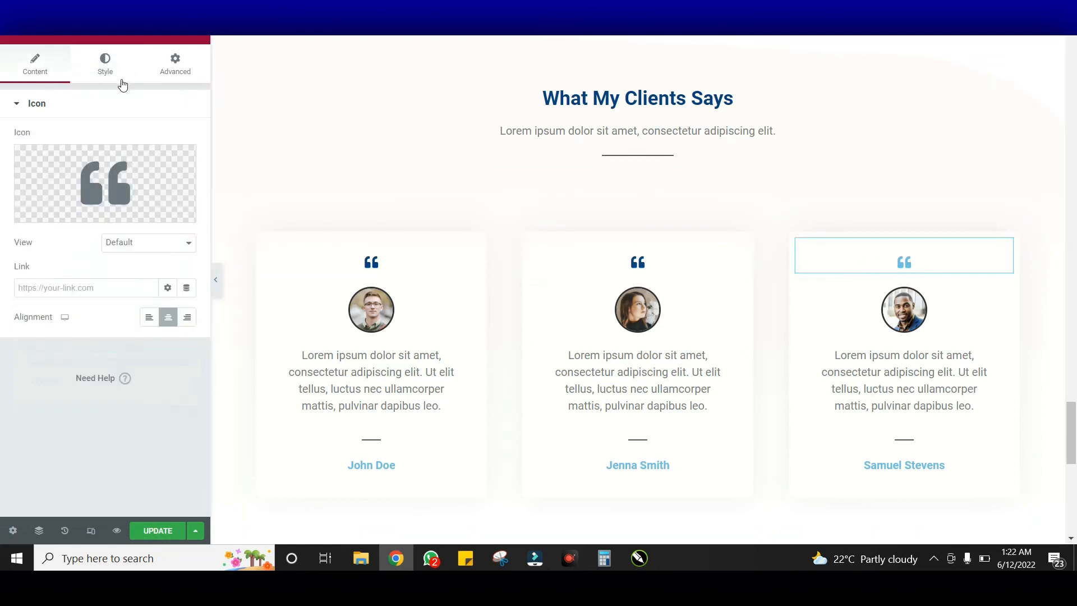
click(114, 68)
click(187, 167)
text(#024284)
click(402, 303)
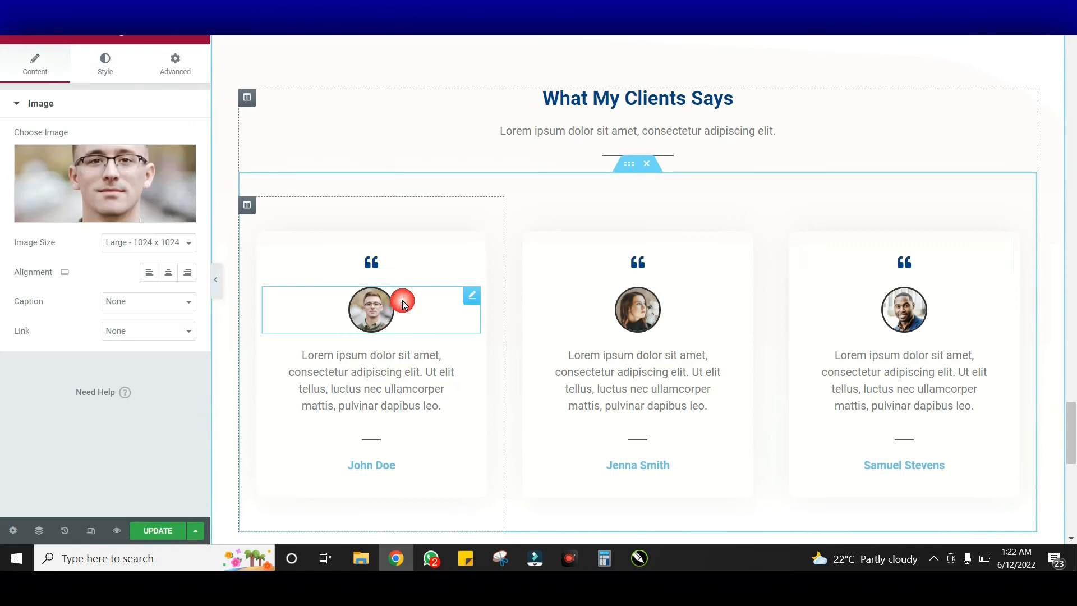
click(118, 181)
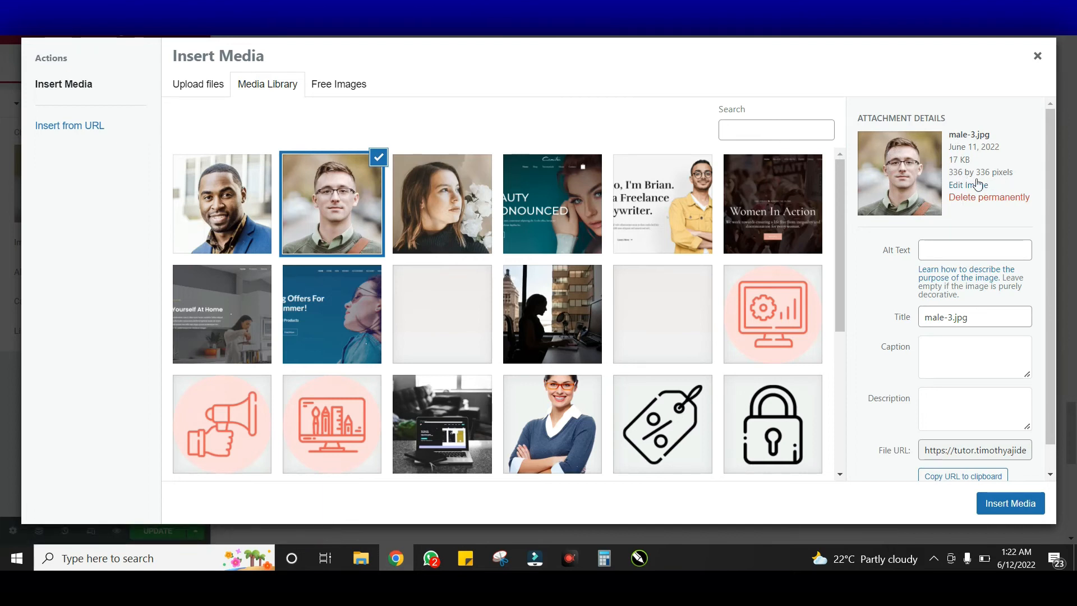
key(Escape)
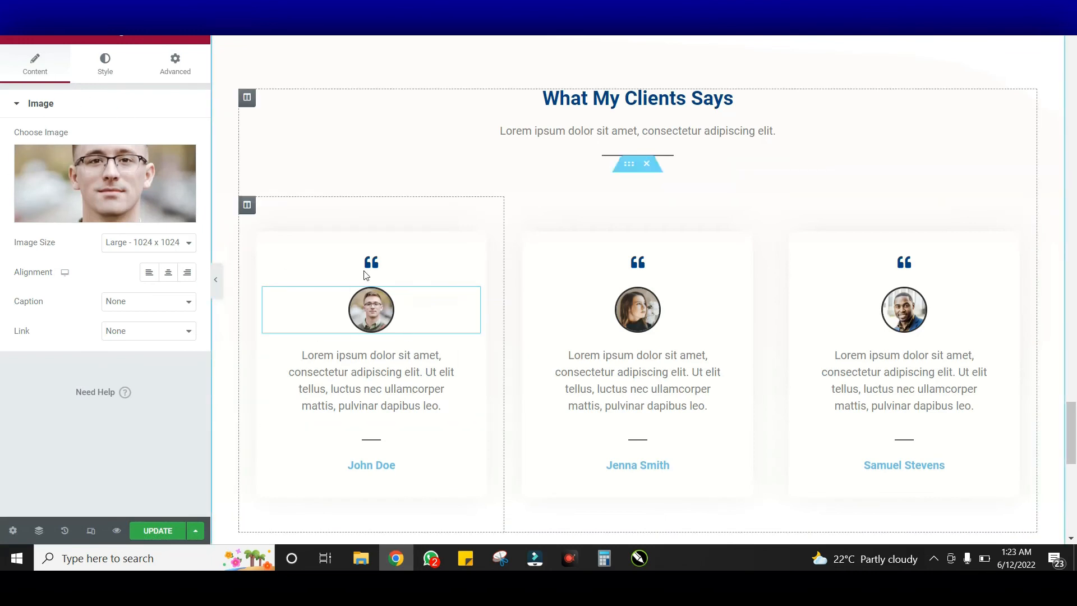
click(168, 168)
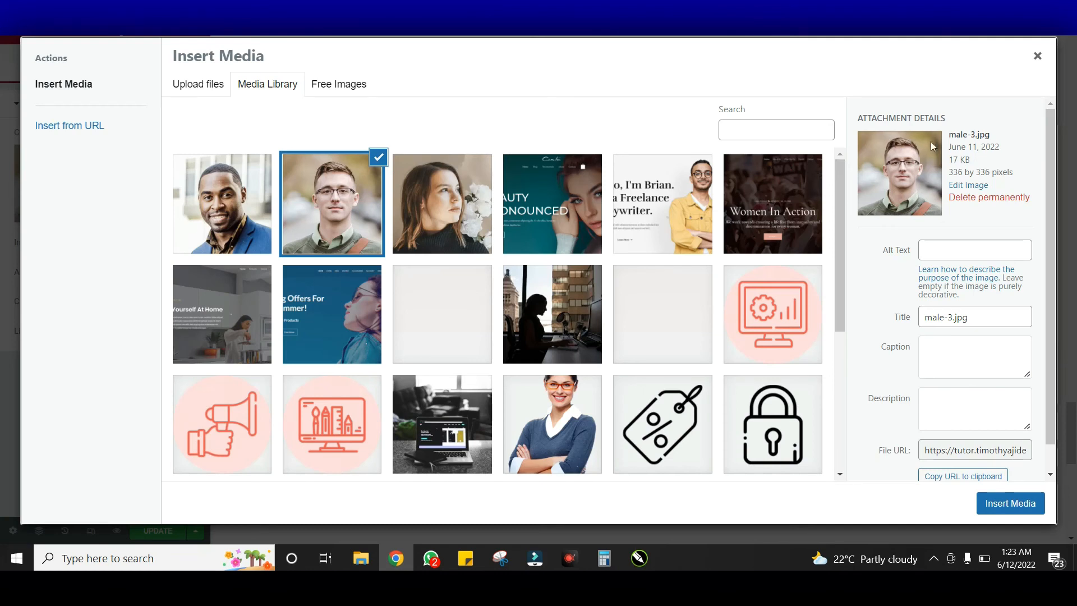
key(Escape)
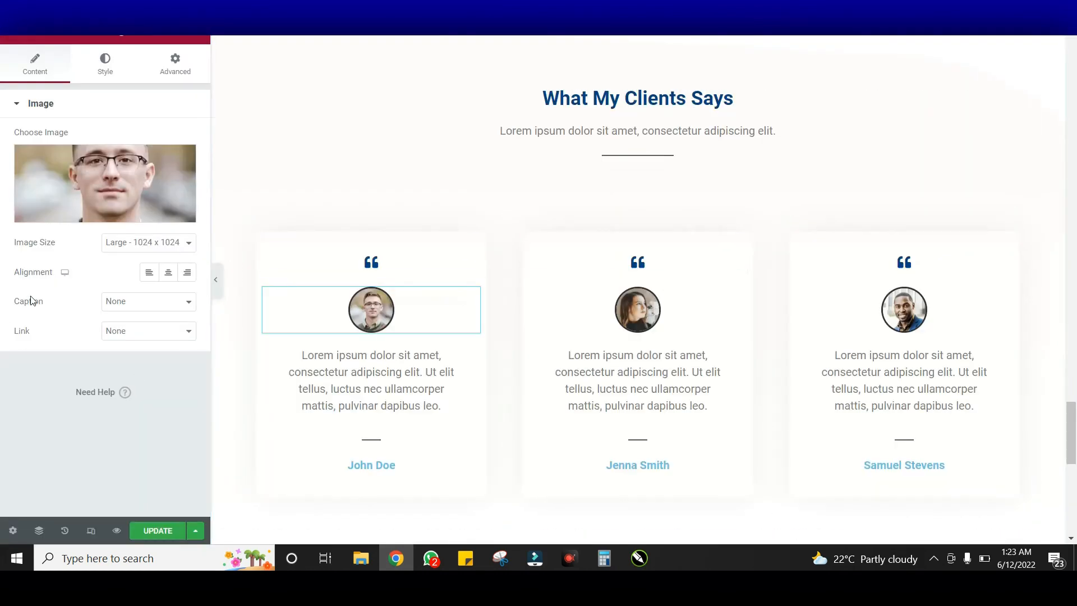
Set the first testimonial photo's corner radius to 50
click(104, 67)
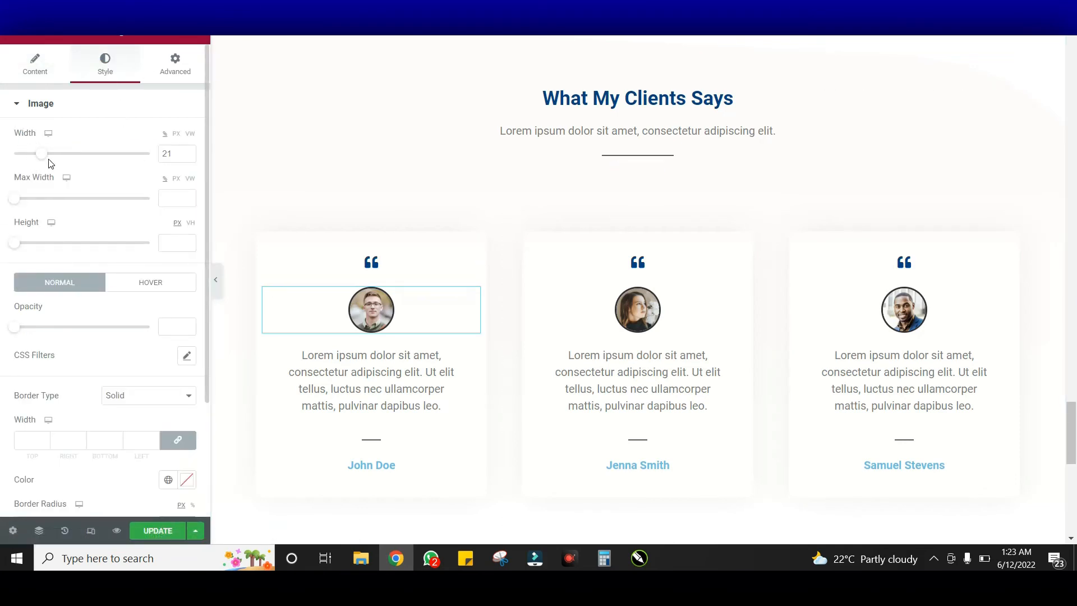
scroll(97, 191, down, 3)
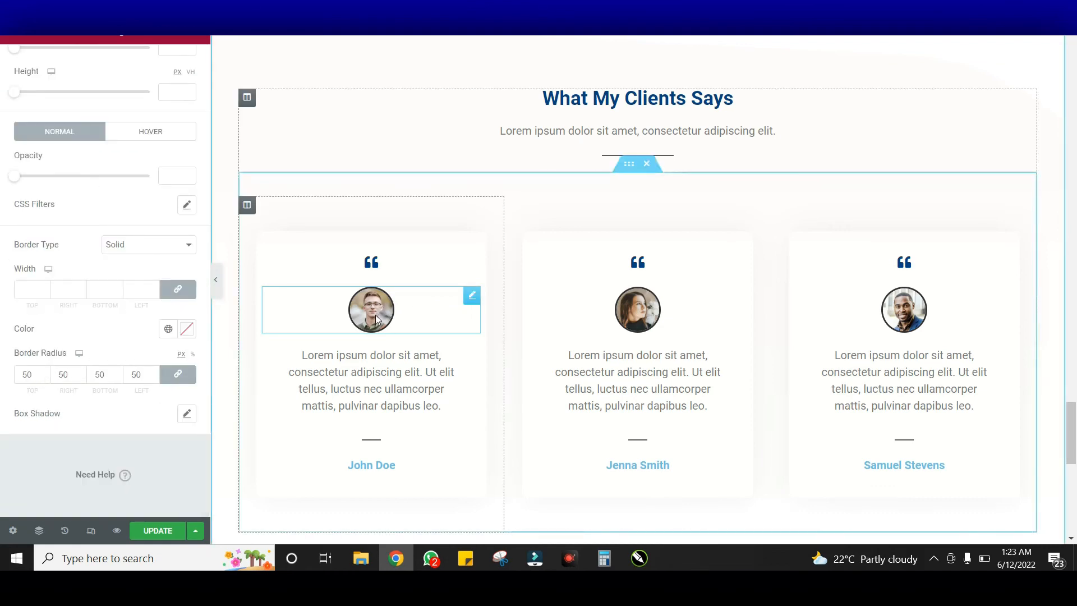
drag(28, 375, 5, 380)
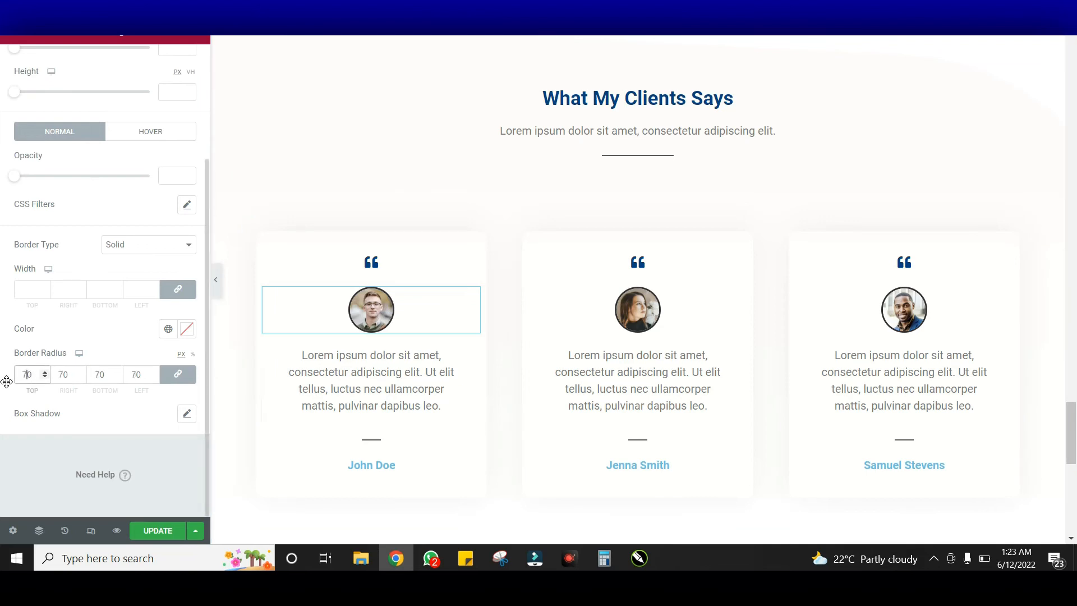
key(BackSpace)
text(5)
key(BackSpace)
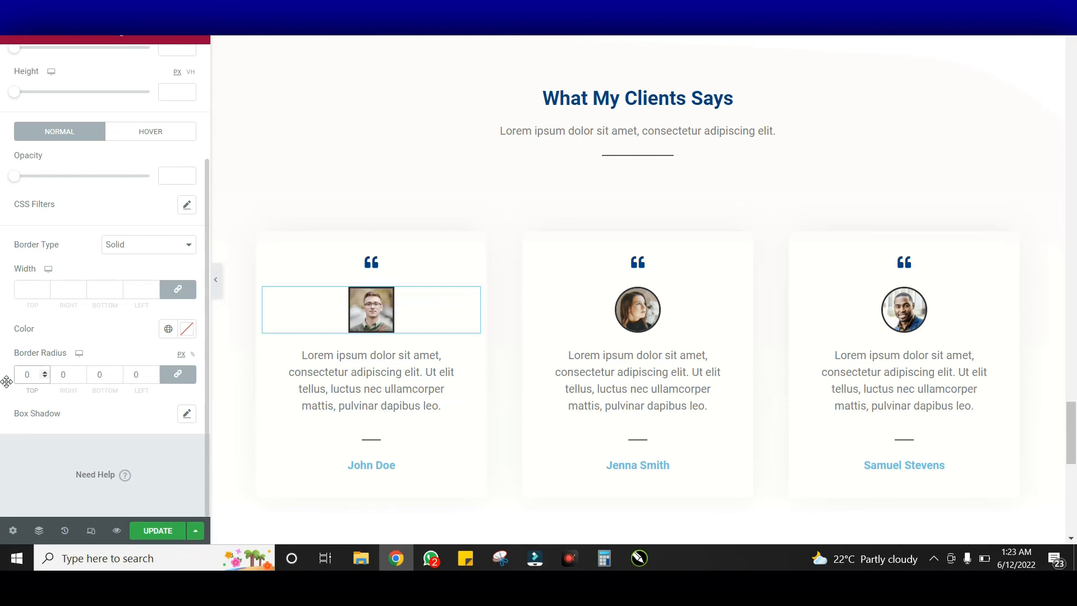
text(5)
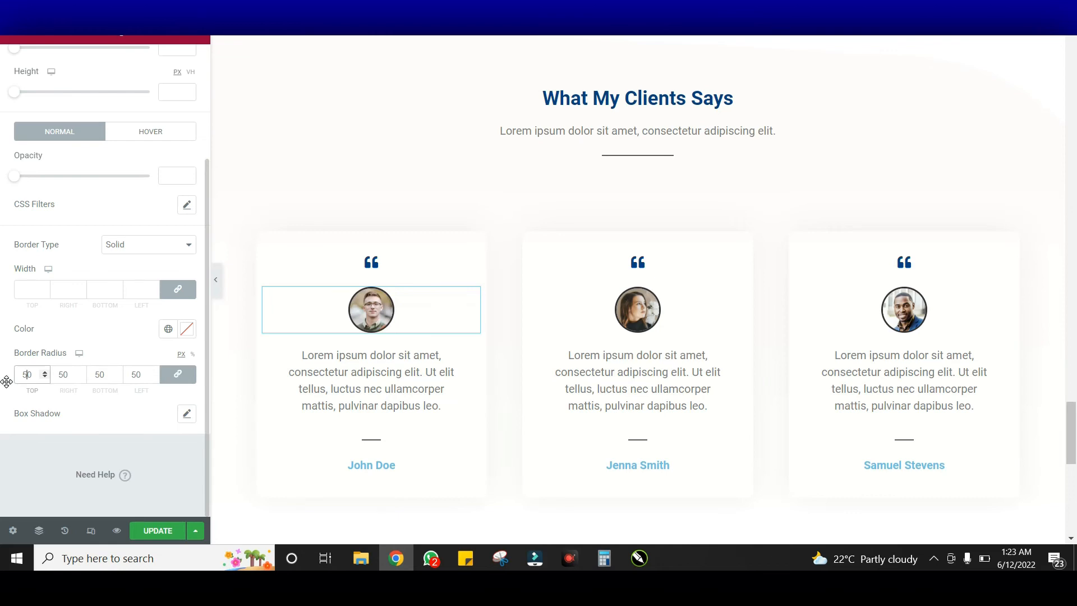
Give the photo a solid black border after trying double and dashed styles
click(135, 247)
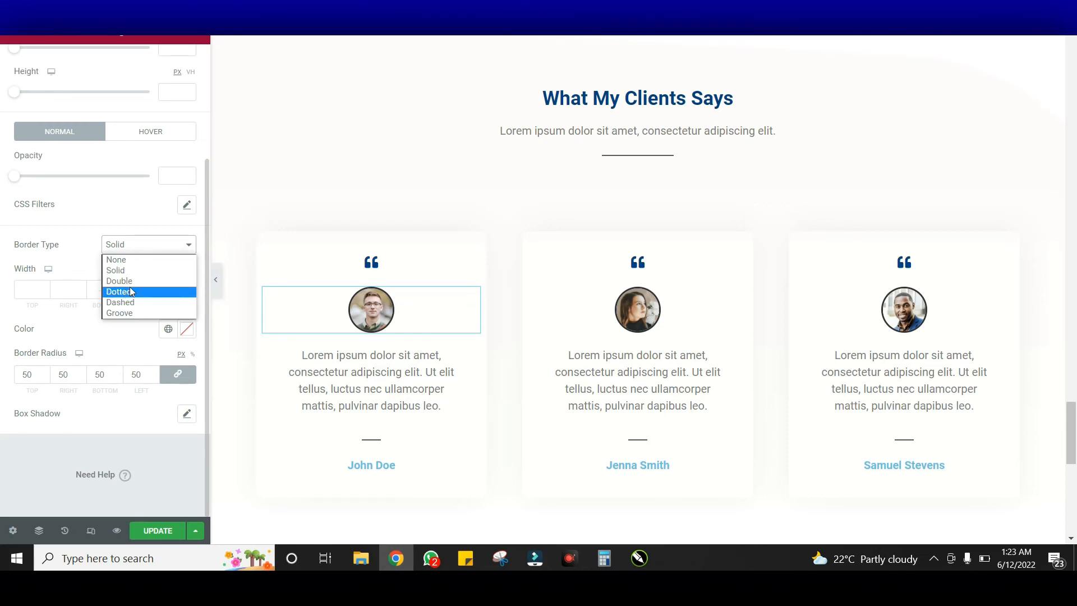
click(174, 282)
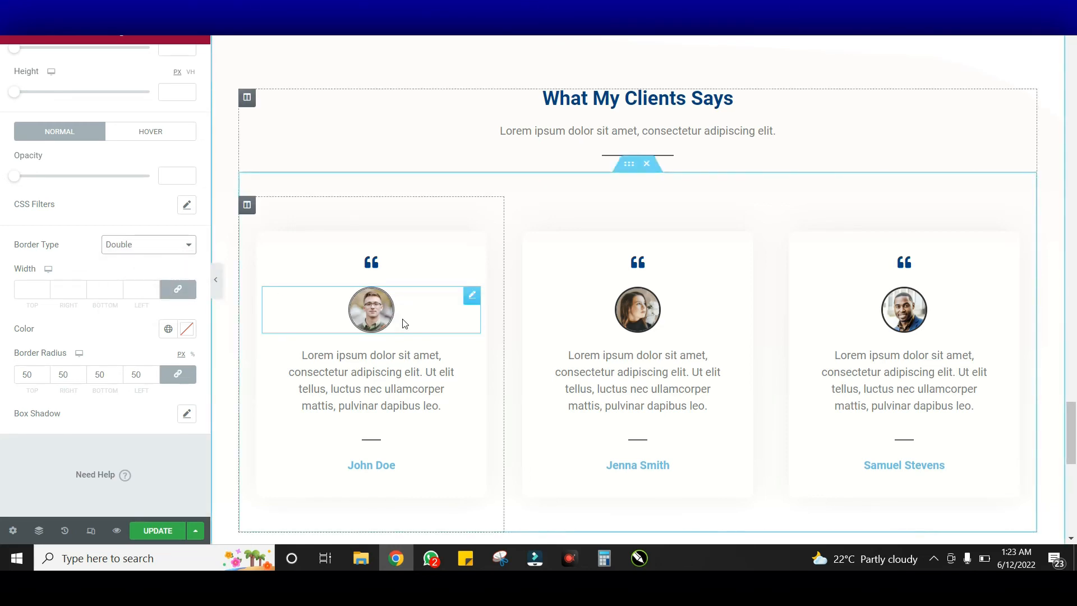
click(149, 244)
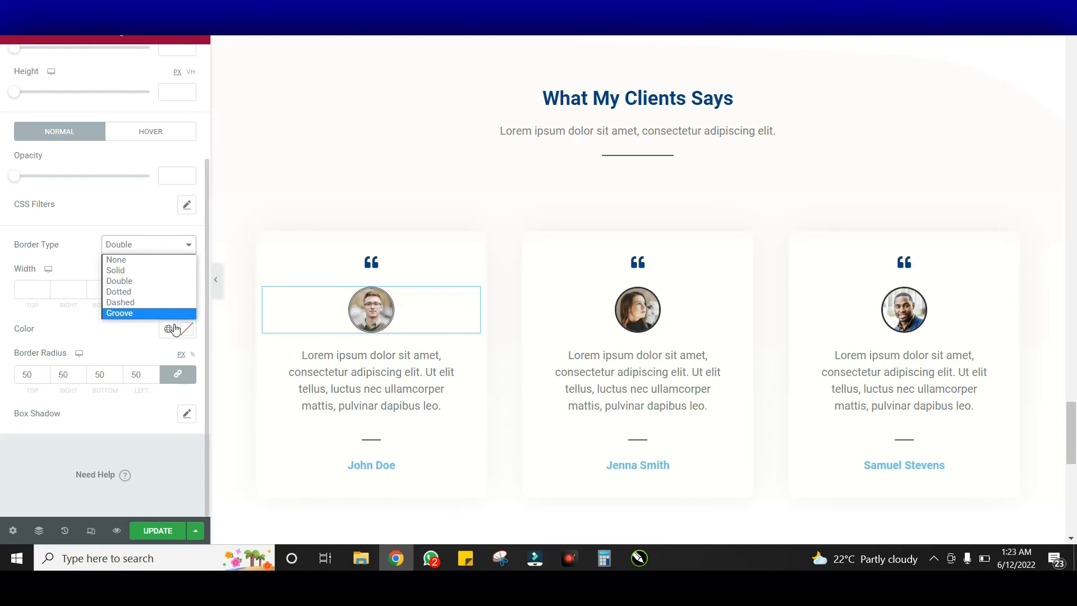
click(147, 302)
click(145, 245)
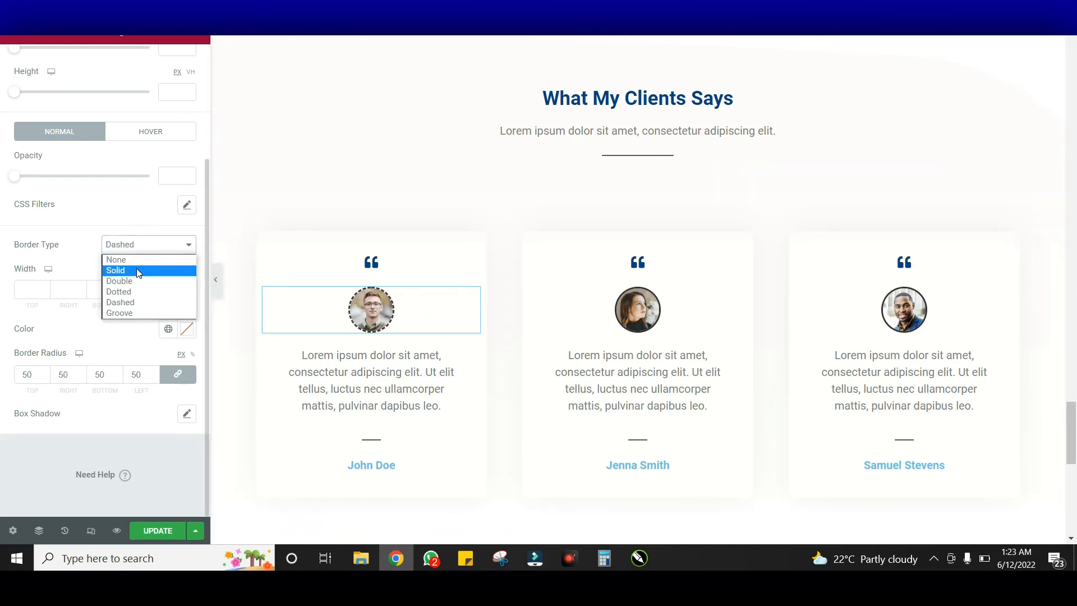
click(139, 272)
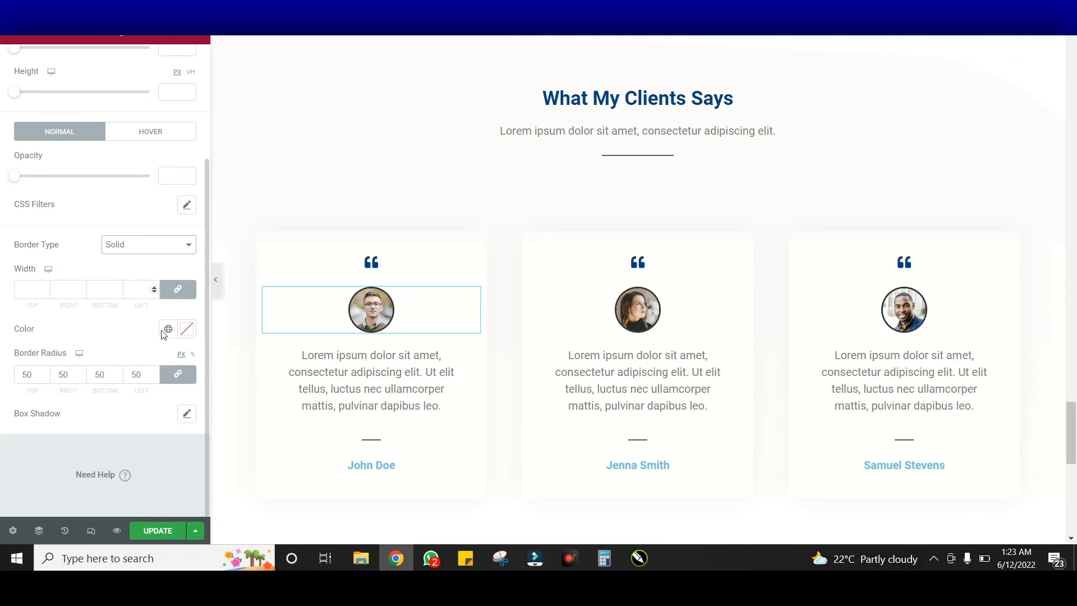
click(186, 330)
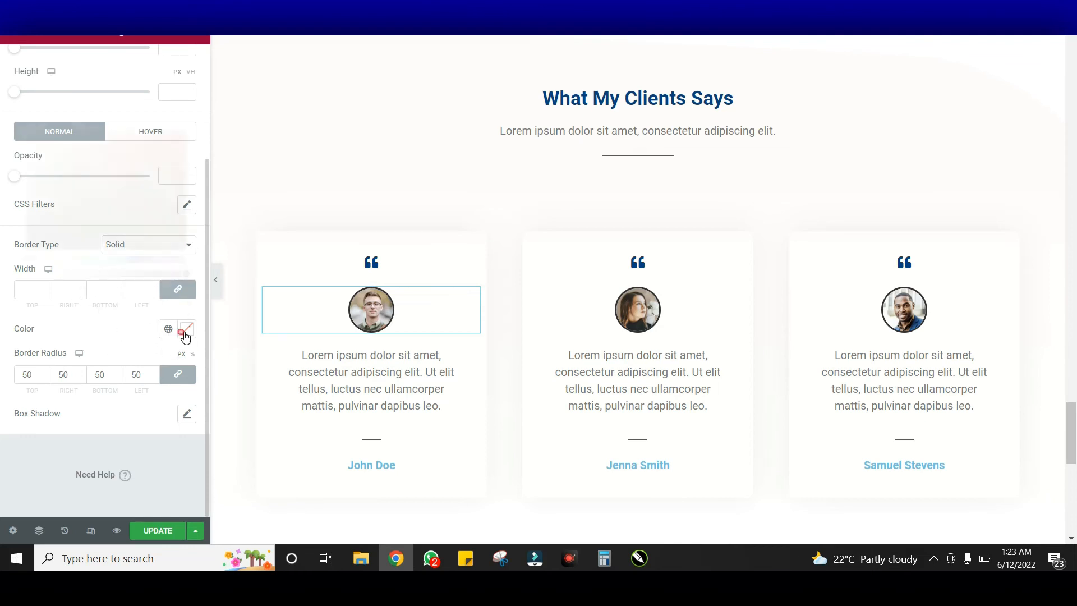
drag(164, 218, 198, 195)
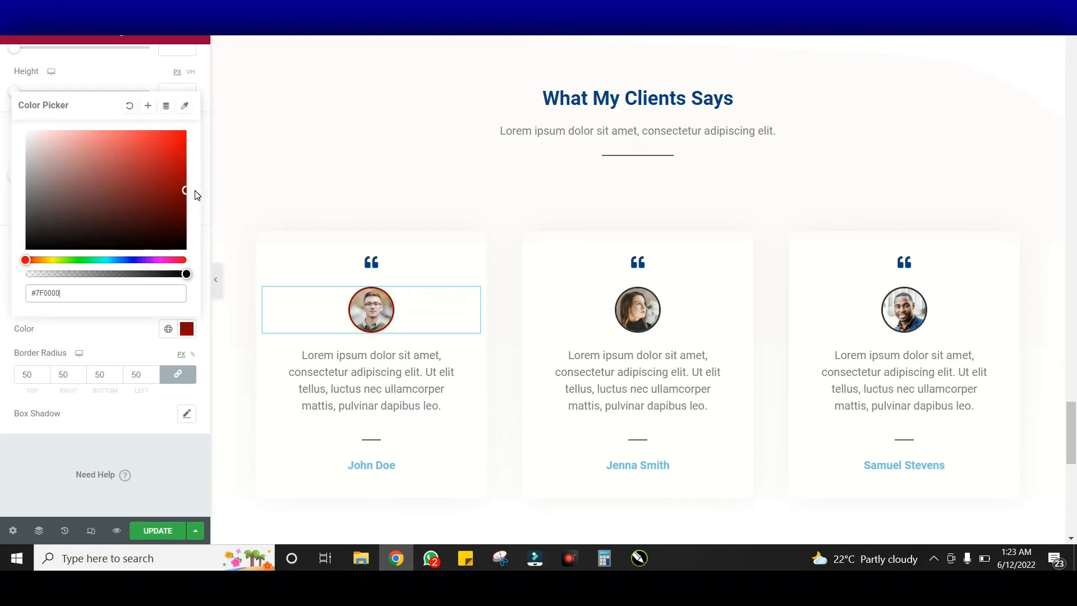
drag(61, 250, 28, 251)
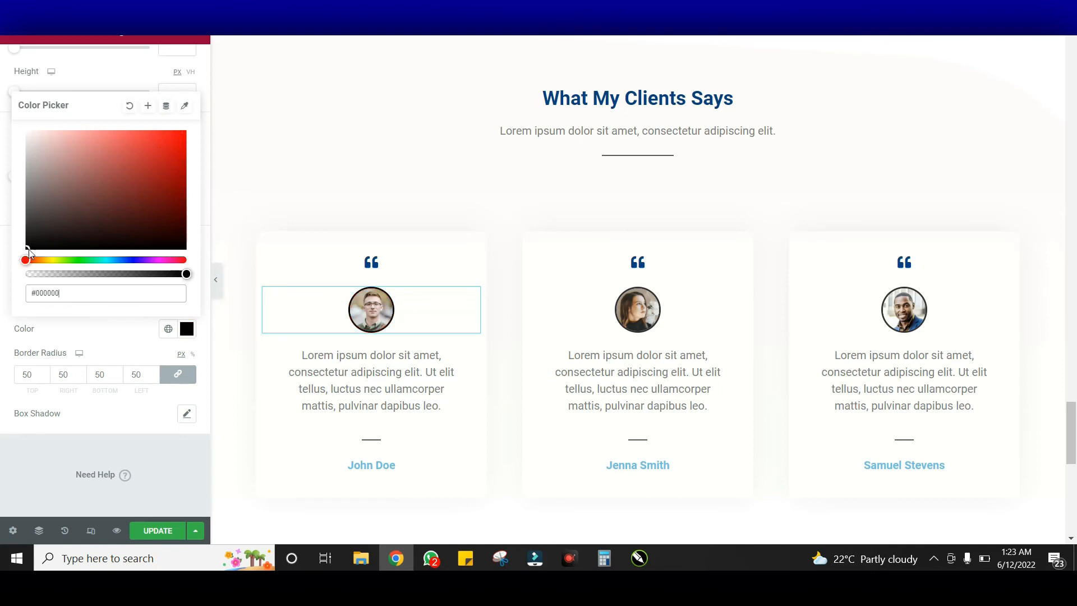
click(114, 338)
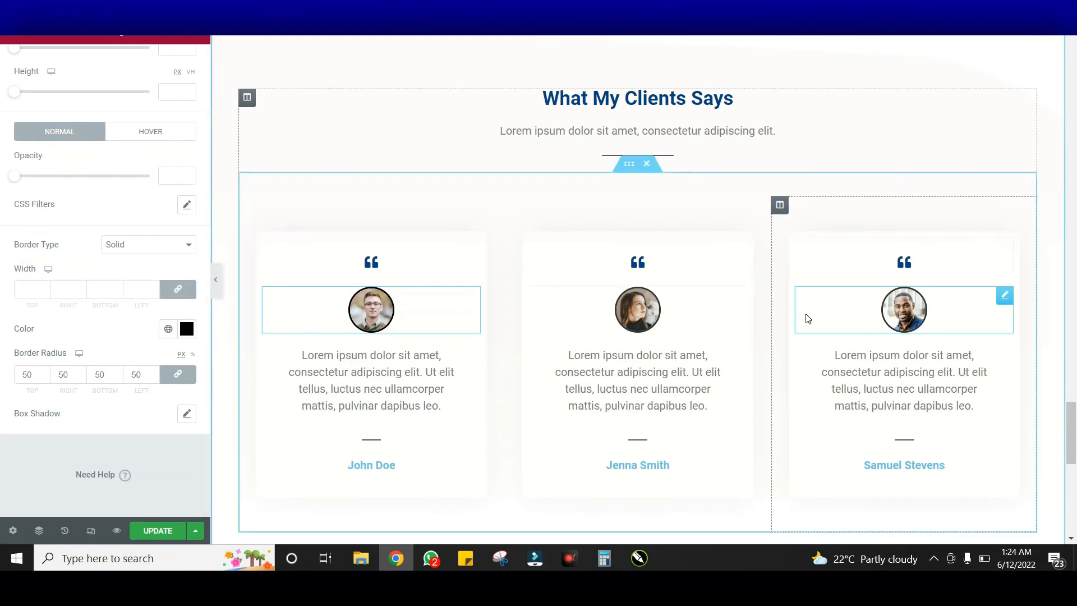
scroll(647, 279, down, 2)
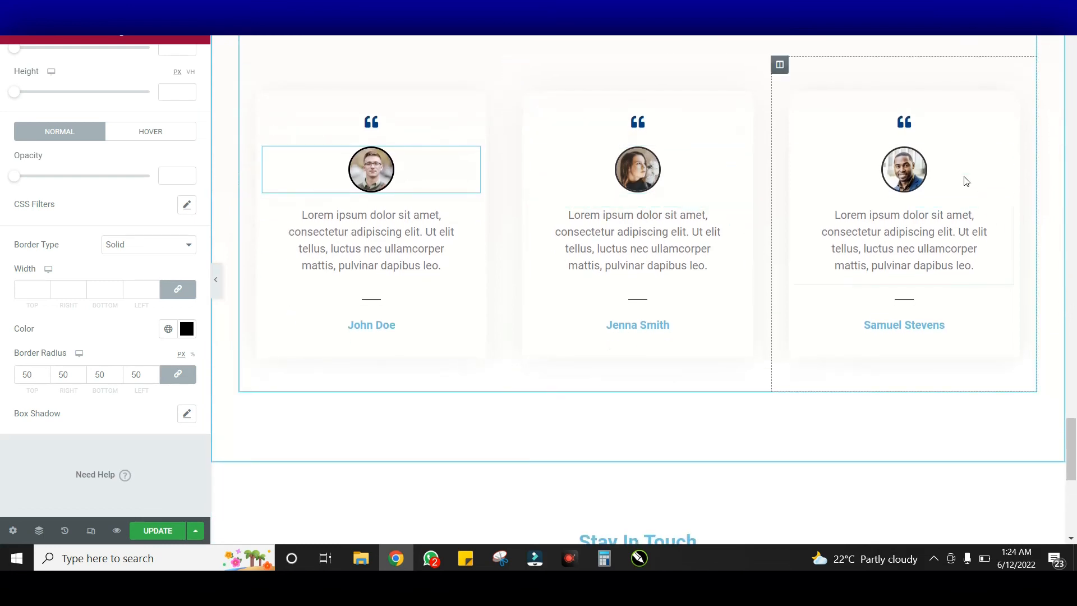
Paste #024284 as the text colour of the John Doe and Jenna Smith name headings
click(423, 324)
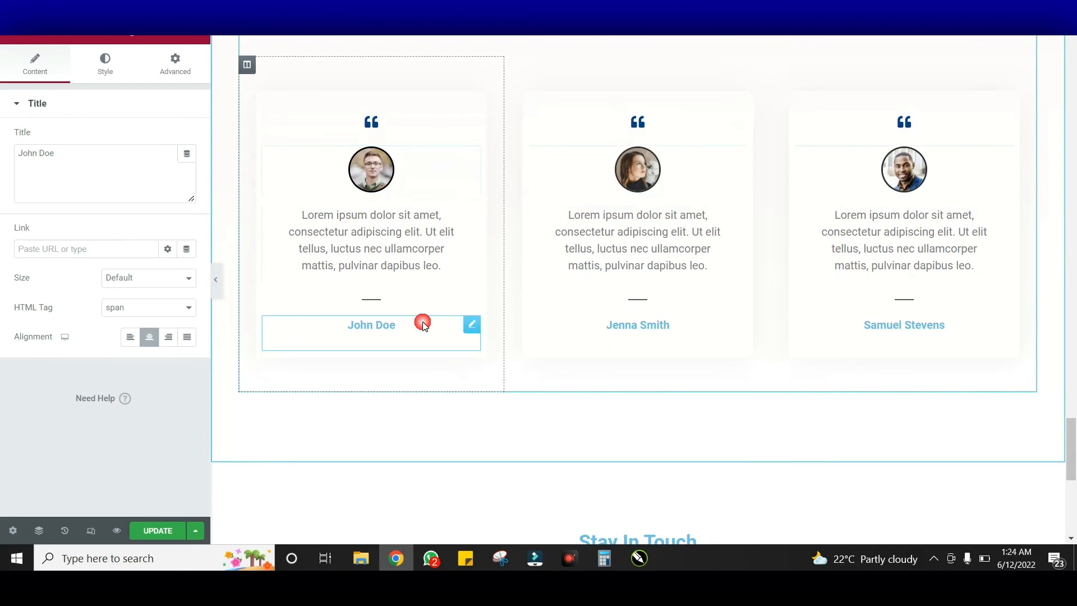
click(107, 64)
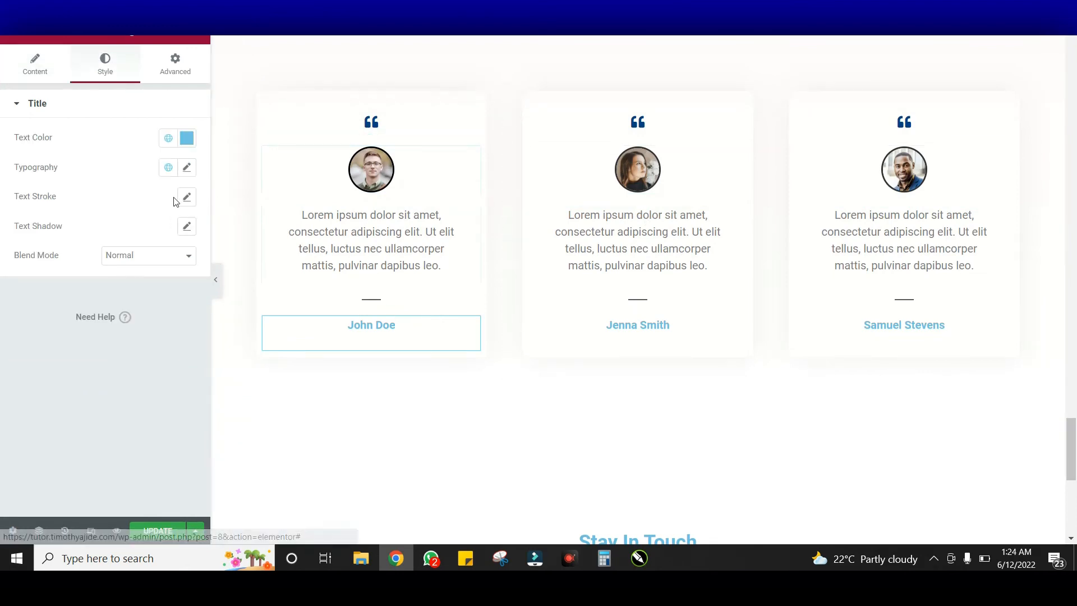
click(187, 140)
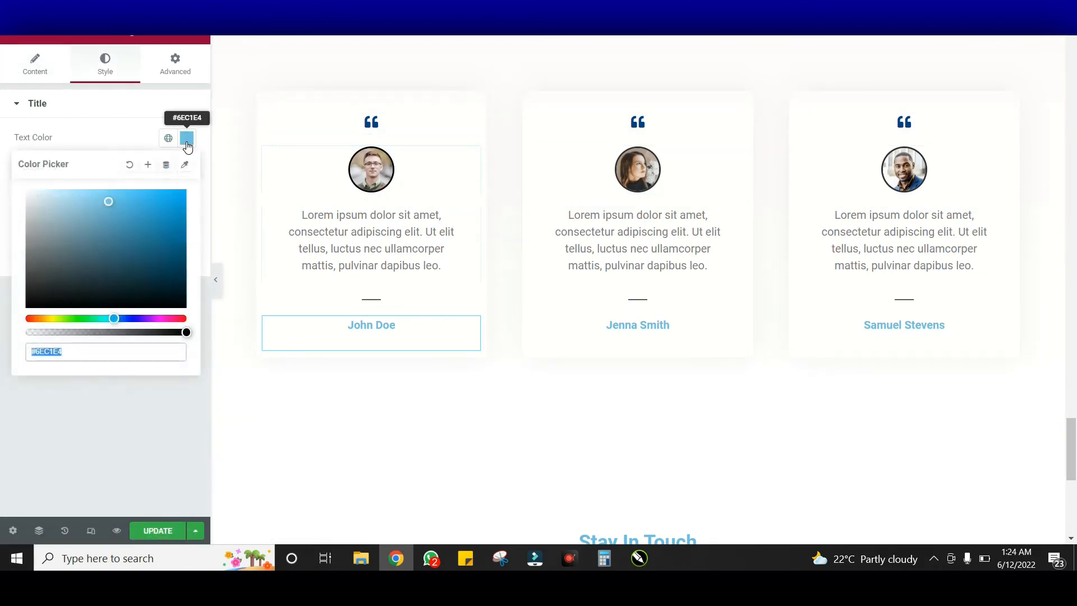
text(#024284)
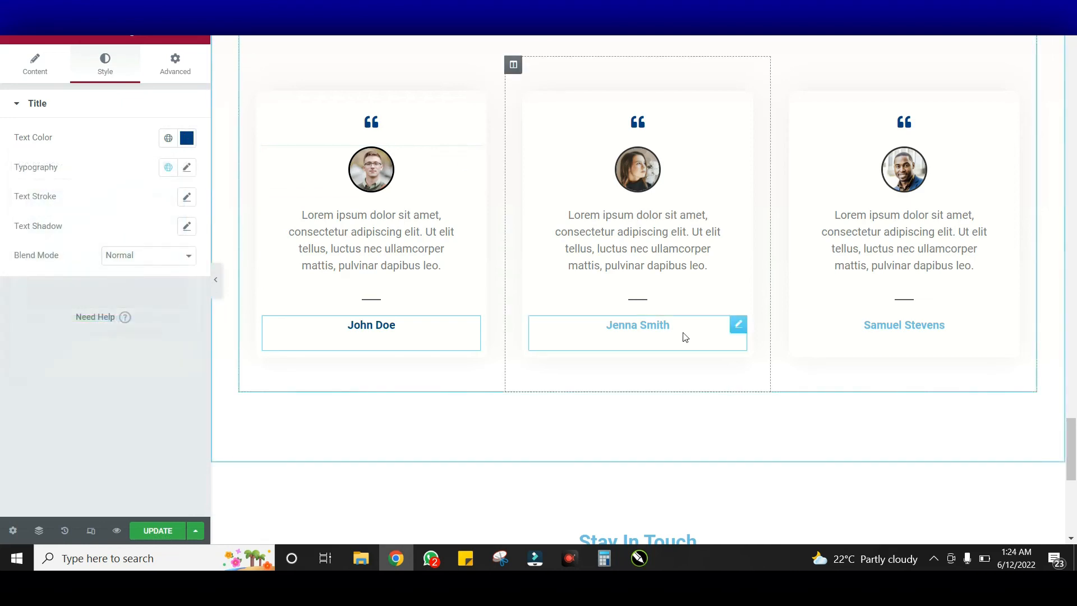
click(685, 334)
click(105, 56)
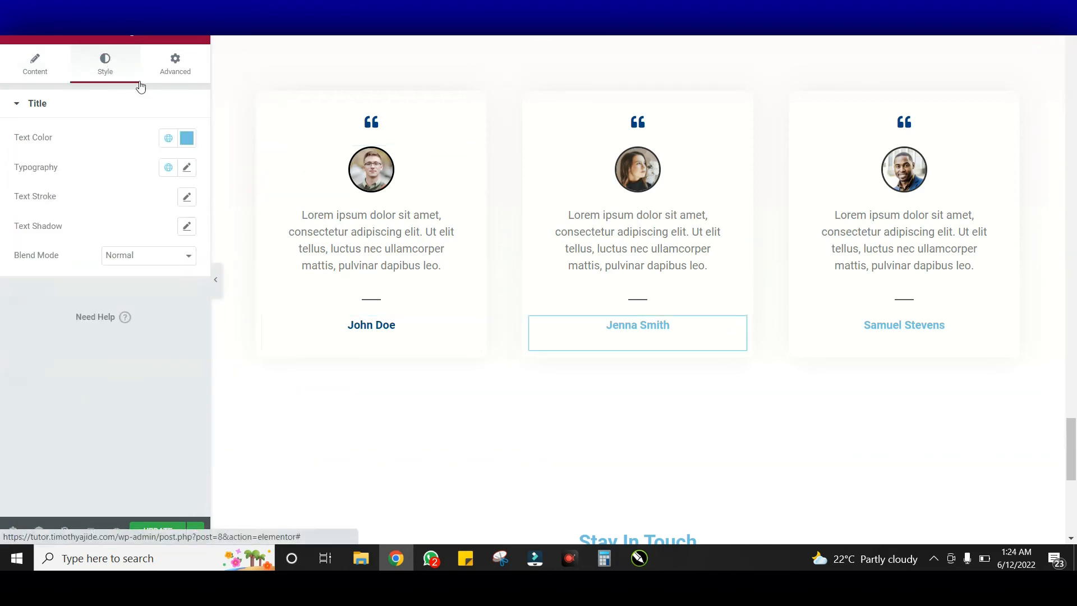
click(193, 144)
text(#024284)
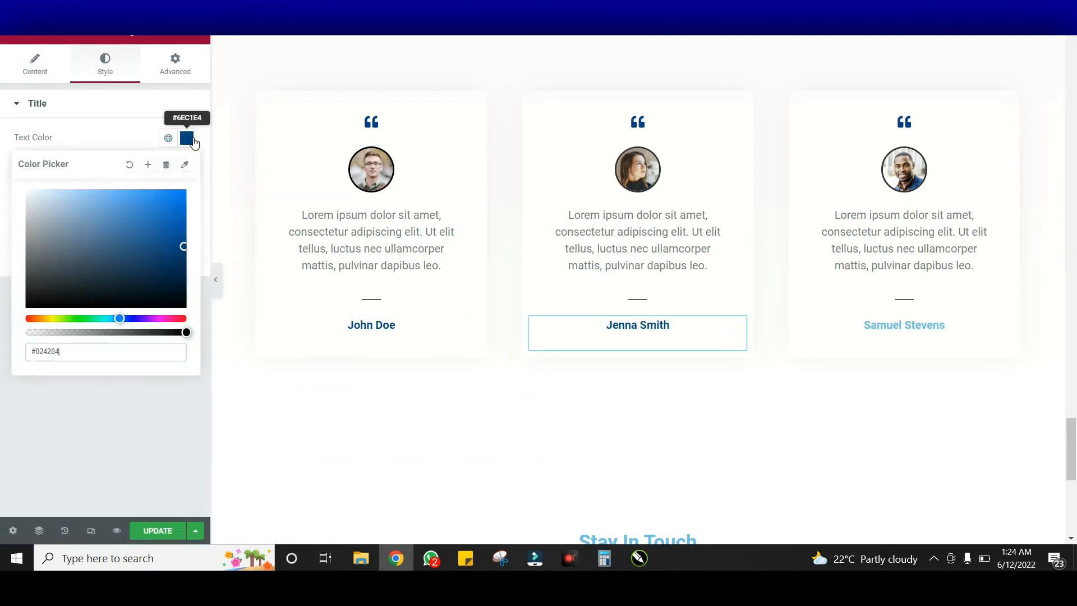
Give the Samuel Stevens name heading the same #024284 text colour
click(949, 350)
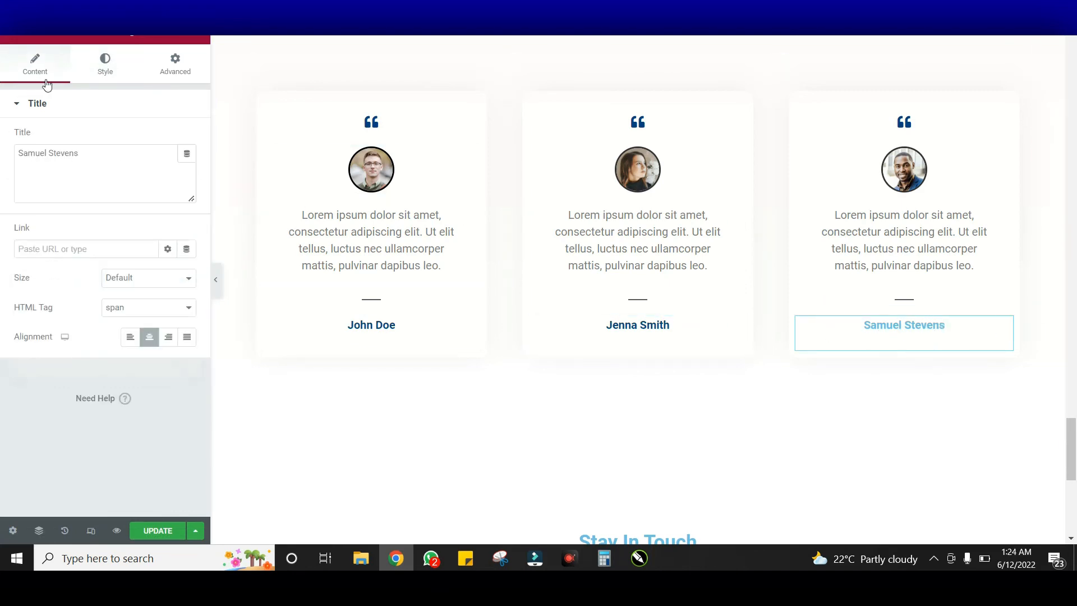
click(105, 64)
click(189, 140)
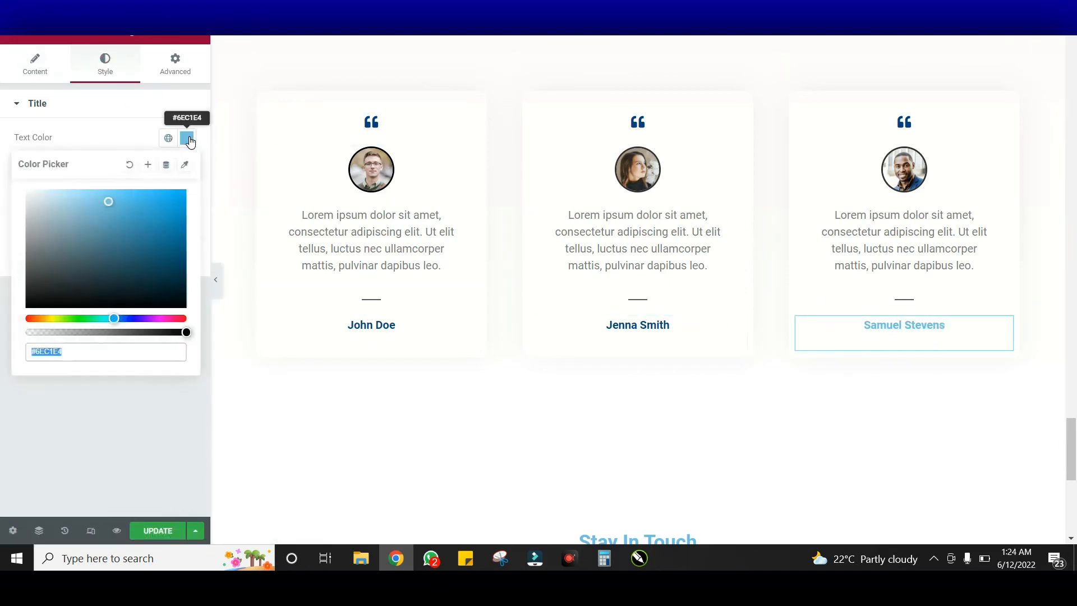
text(#024284)
scroll(682, 218, down, 3)
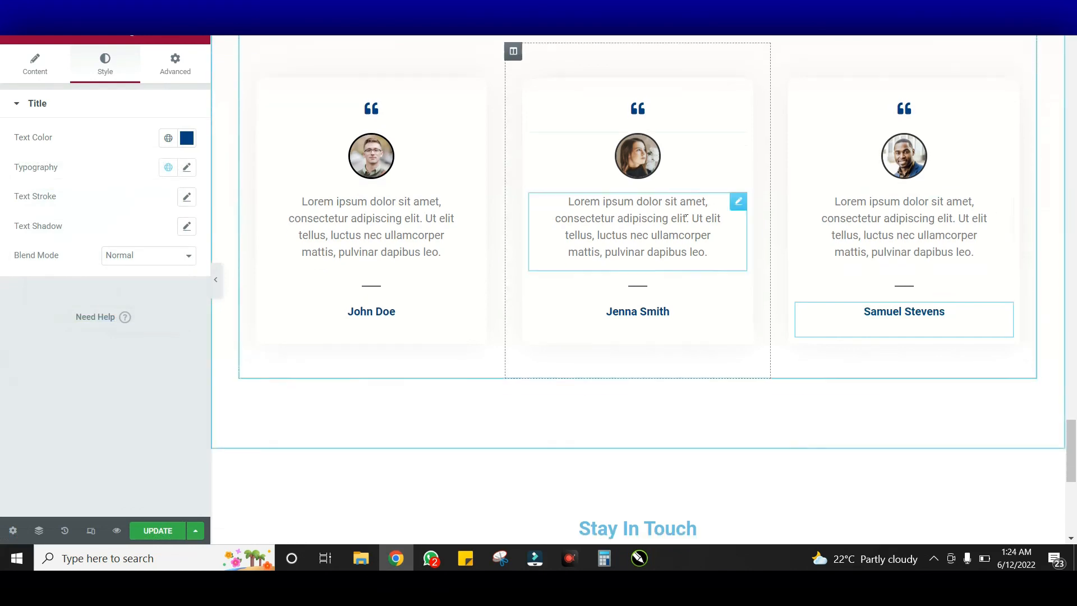
Select the Stay In Touch heading's style settings and inspect the divider beneath it
scroll(683, 218, down, 2)
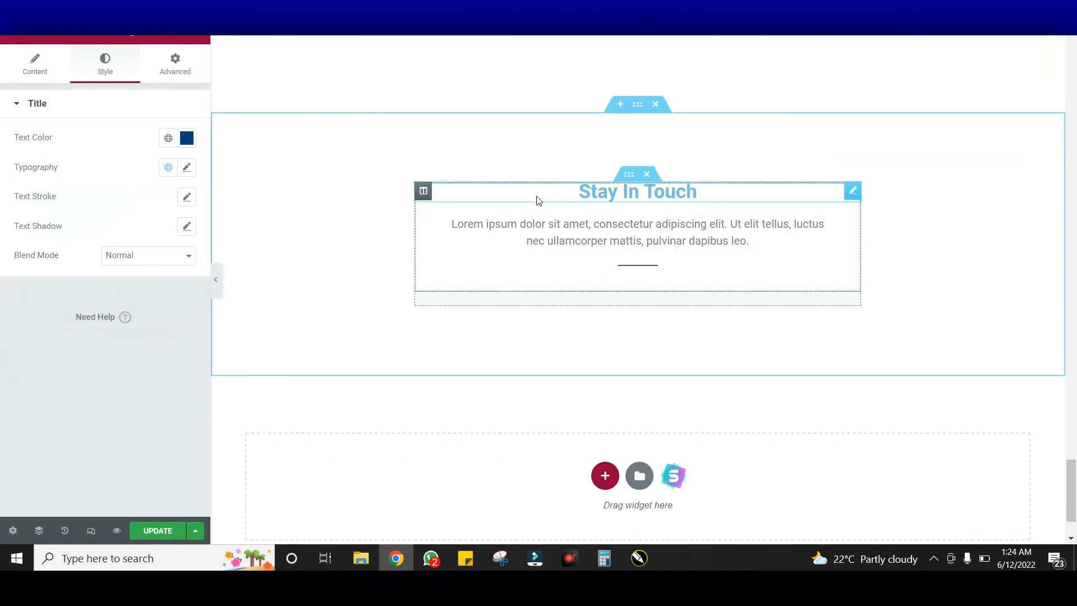
click(542, 201)
click(104, 62)
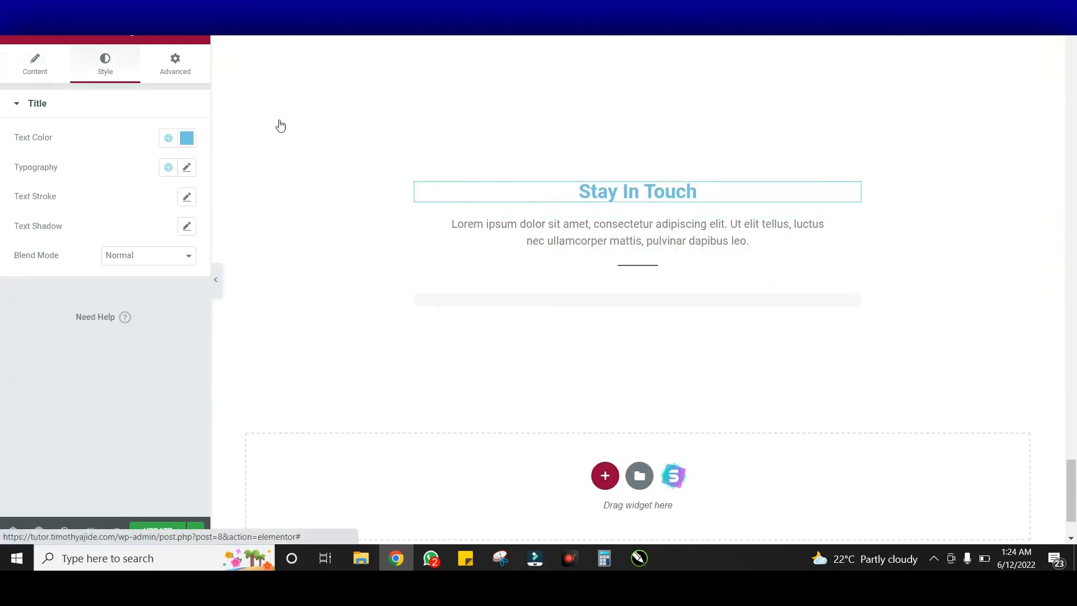
scroll(724, 224, down, 2)
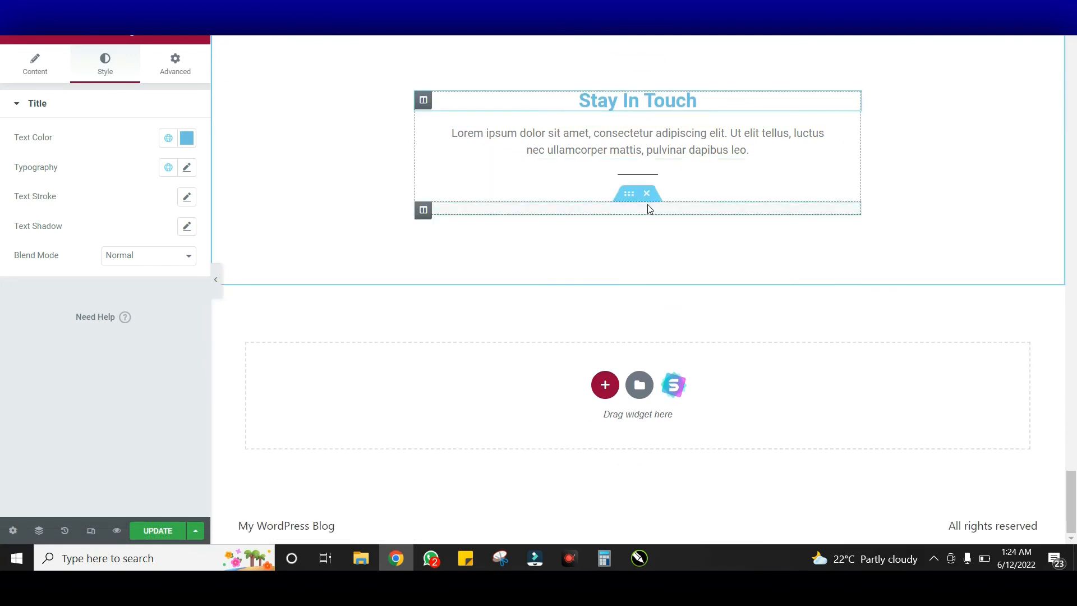
click(675, 212)
click(704, 207)
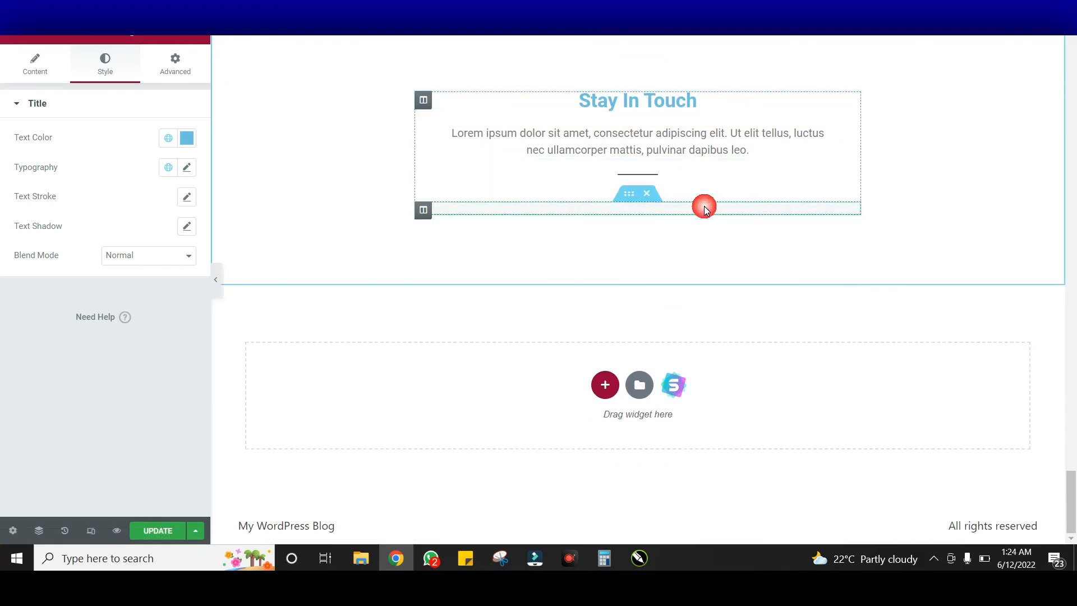
click(505, 209)
click(652, 202)
Set the Stay In Touch heading's text colour to #024284
click(552, 100)
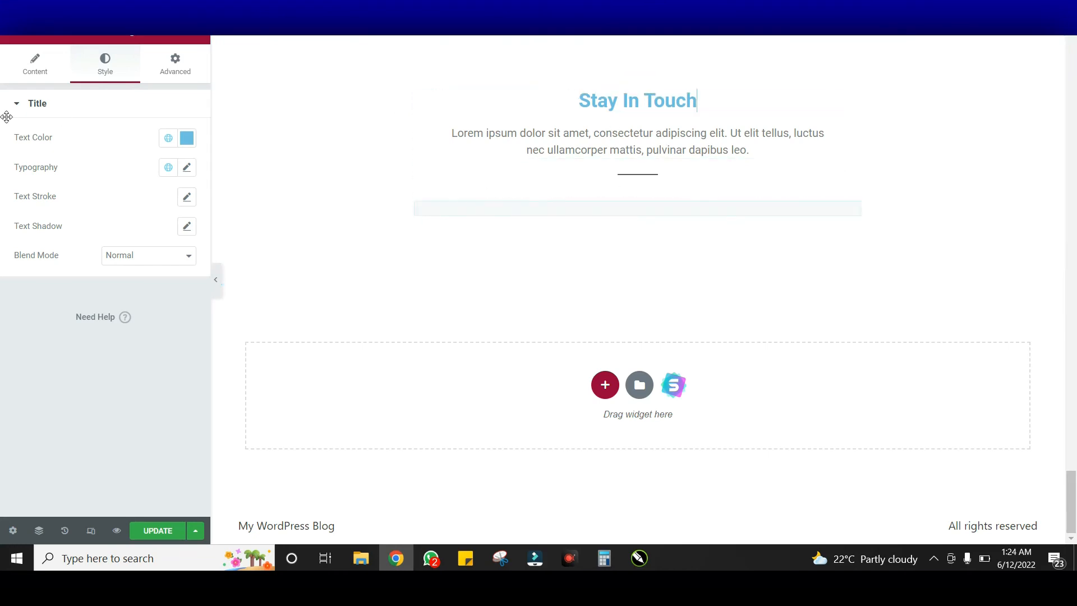
click(191, 141)
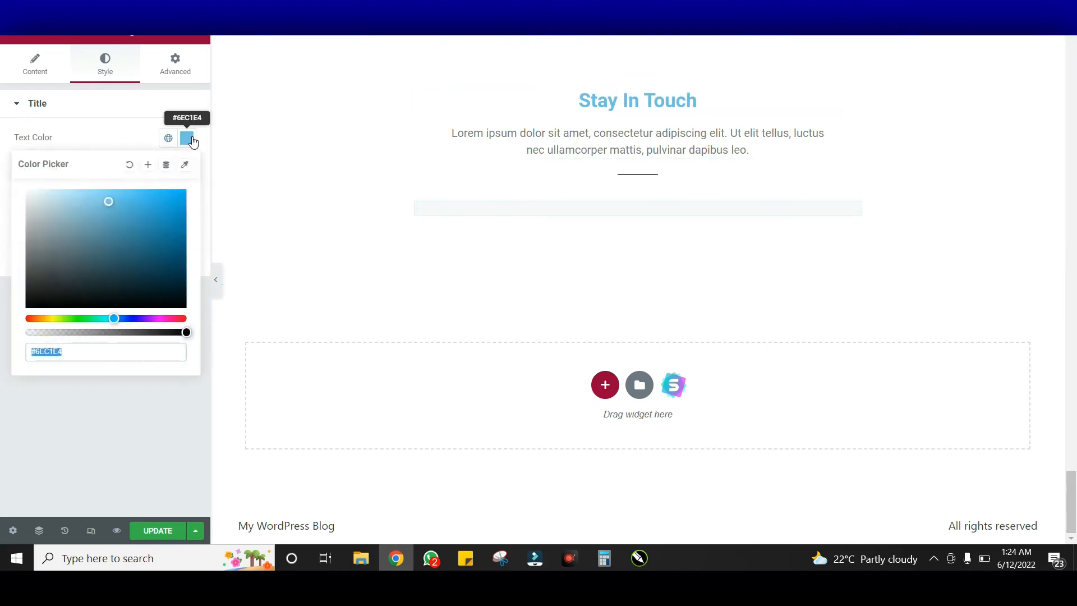
key(ctrl+v)
click(191, 141)
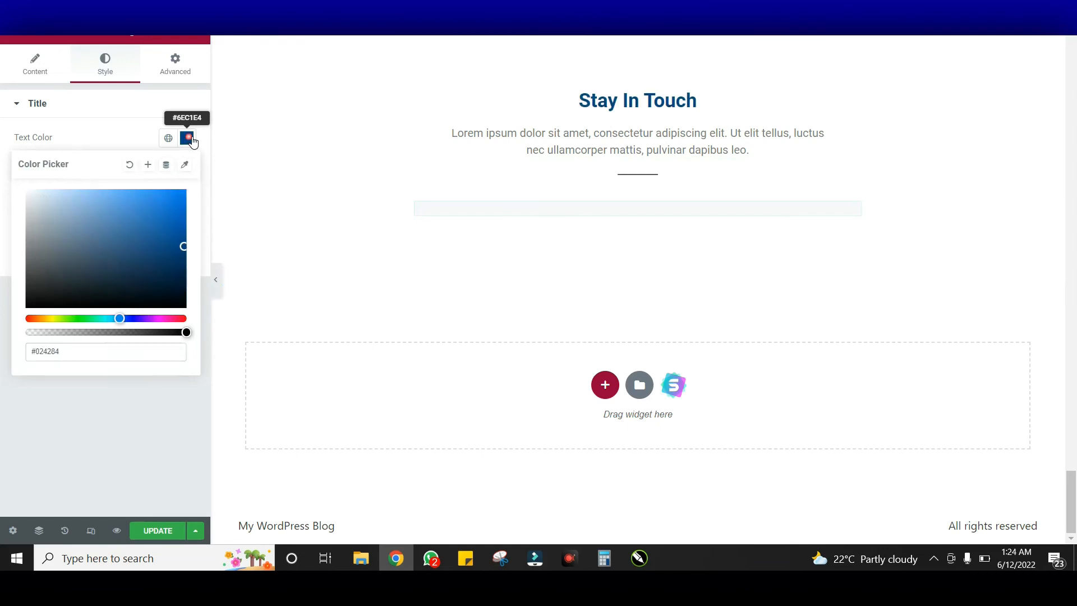
click(200, 28)
click(107, 90)
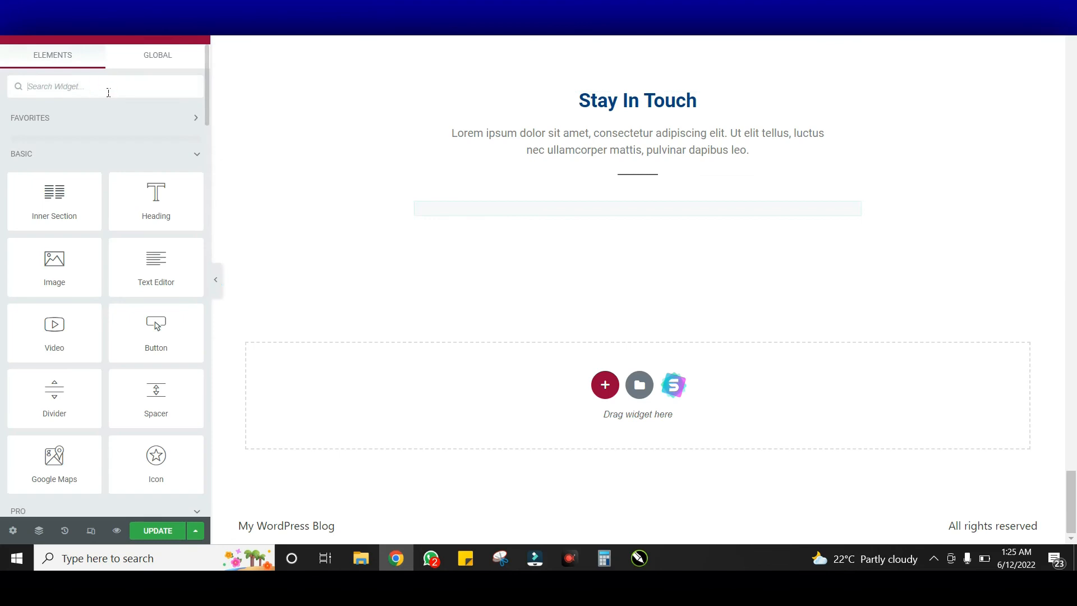
Try dropping a form widget under Stay In Touch, then search widgets for 'short'
text(form)
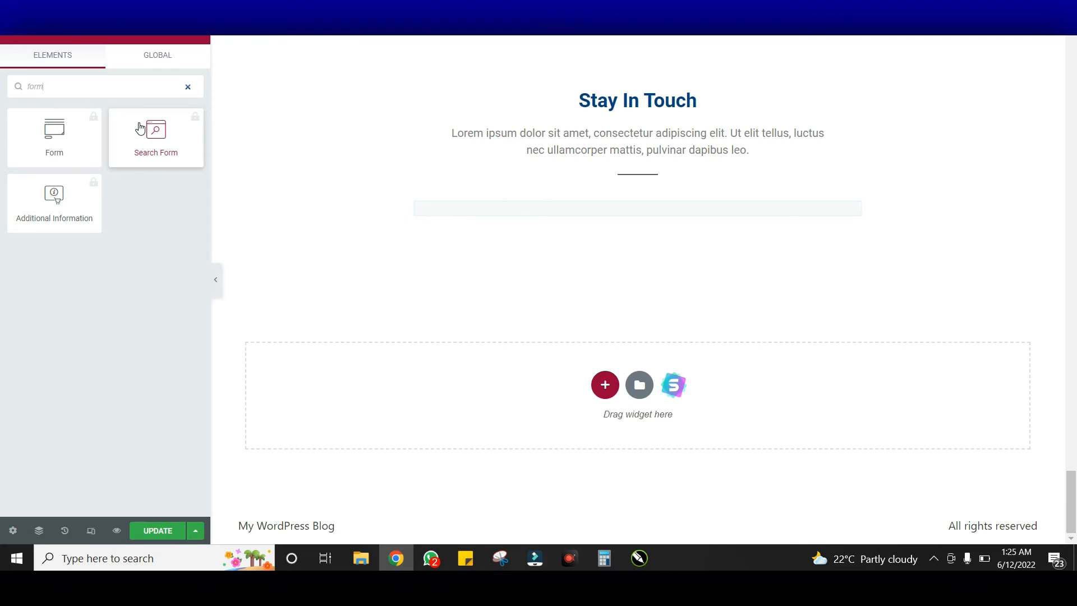
drag(140, 129, 637, 199)
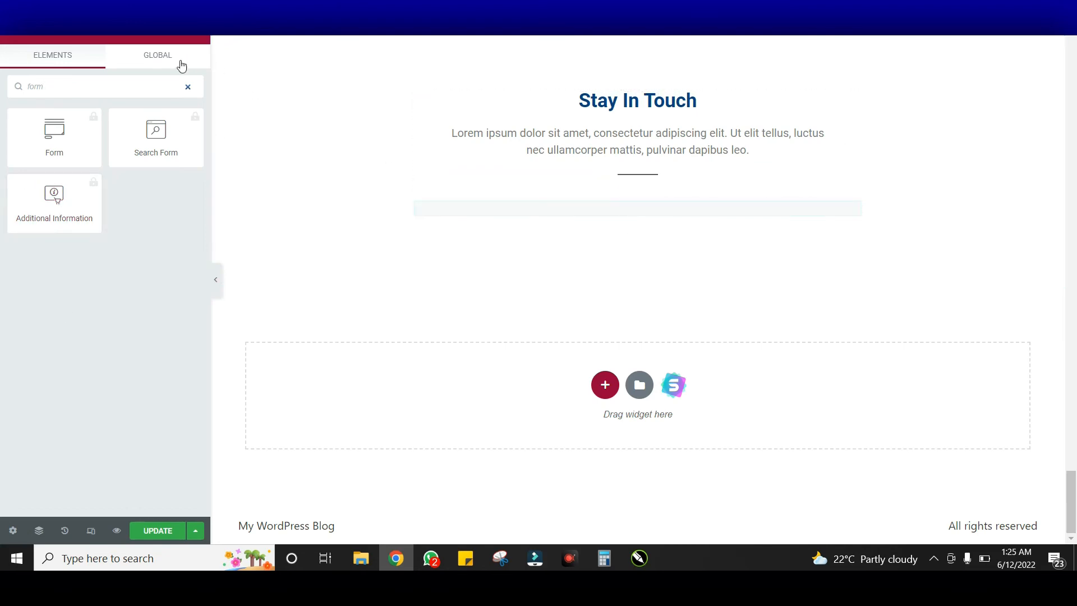
click(187, 86)
click(118, 91)
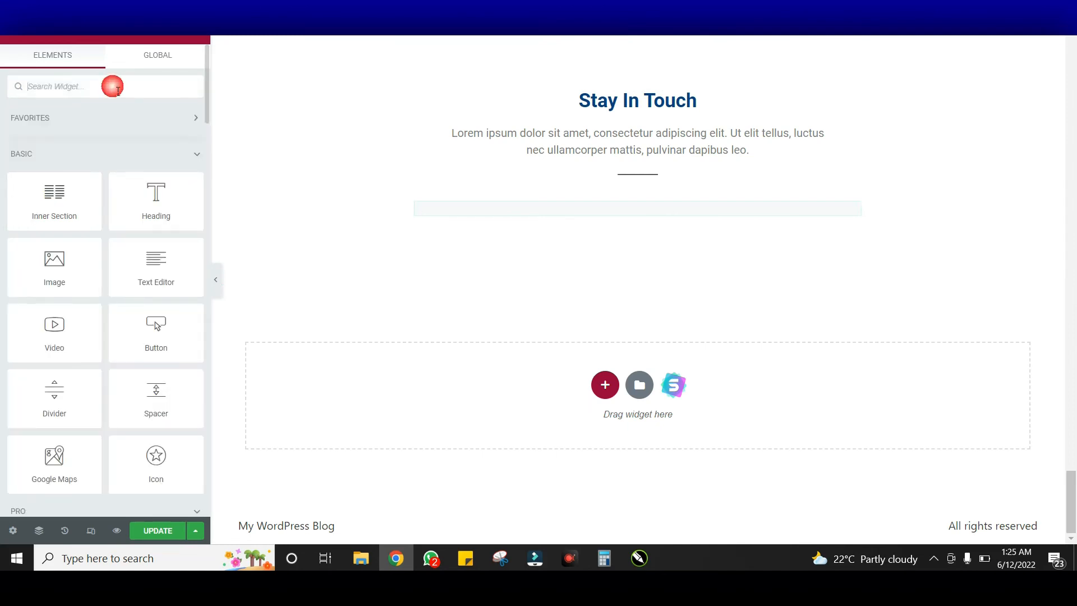
text(short)
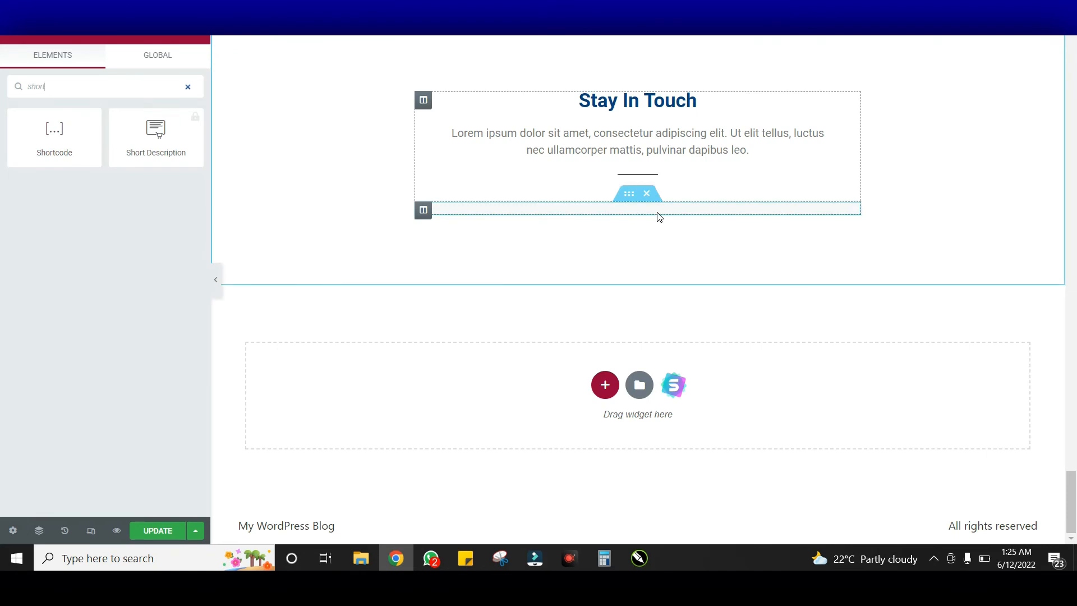
Scroll back to the top and save the Home page with Ctrl+S
scroll(675, 240, up, 5)
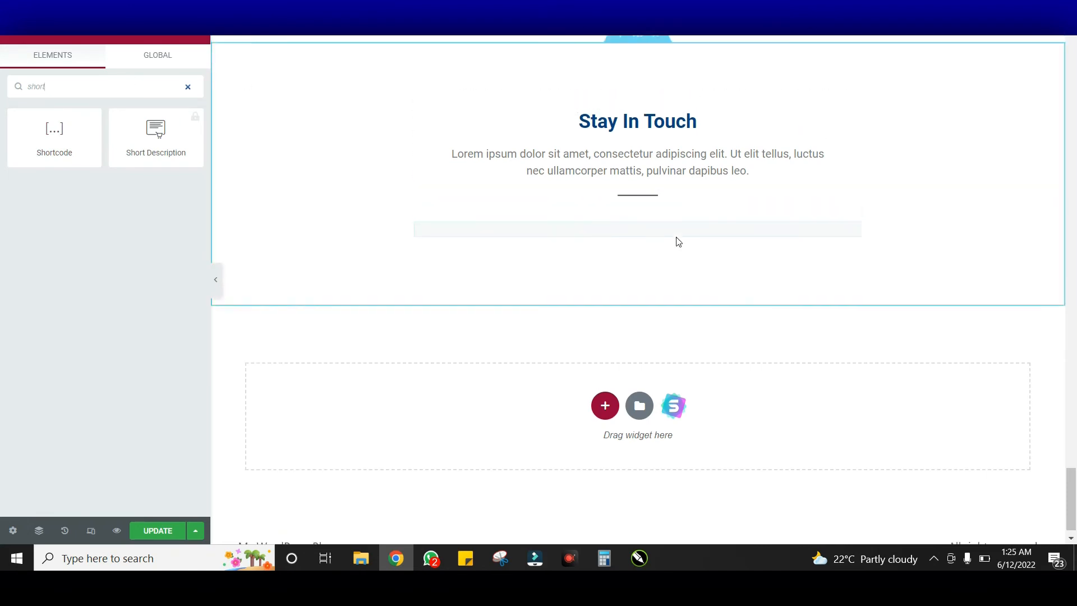
scroll(678, 239, up, 20)
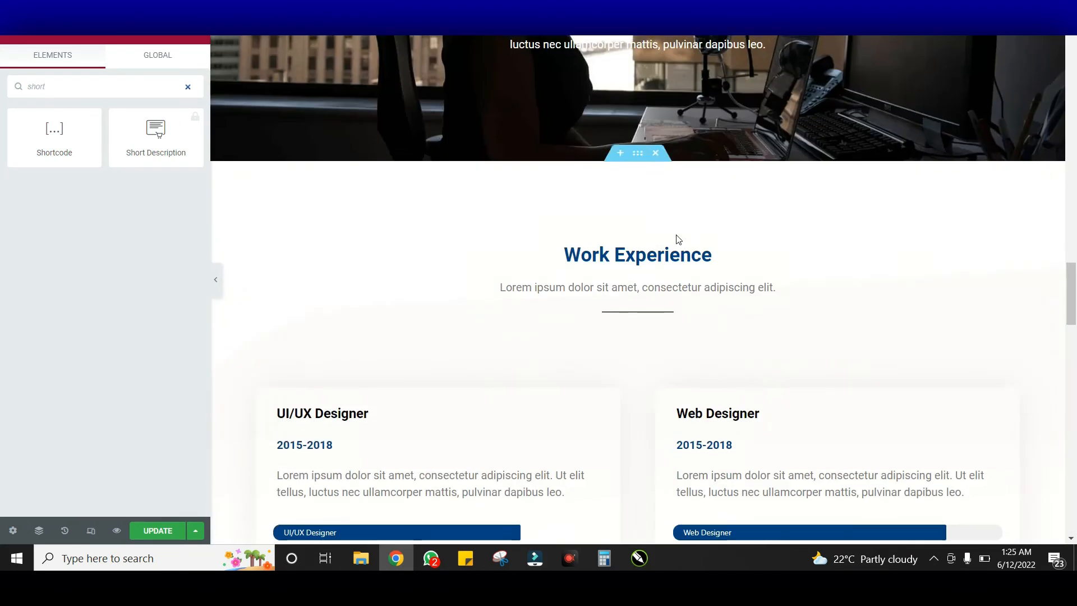
scroll(678, 239, up, 15)
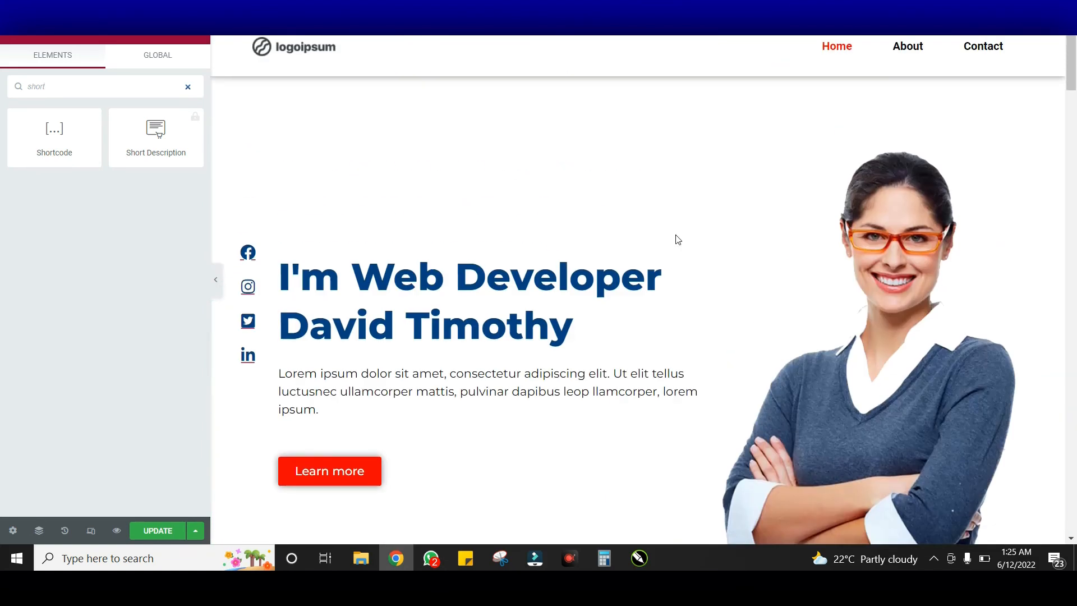
key(ctrl+s)
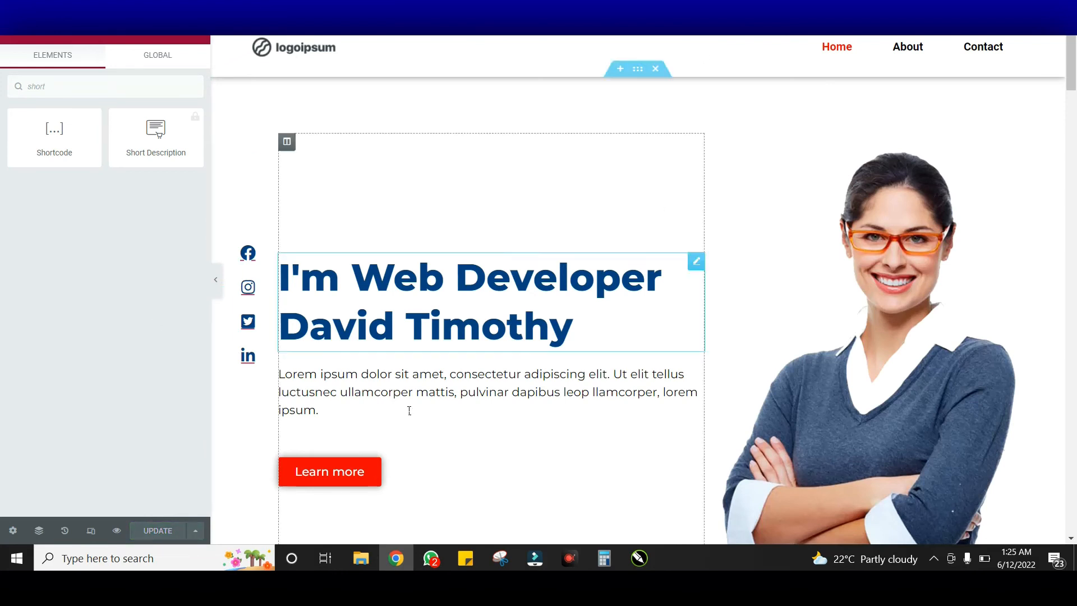
Preview the live Home page, scroll through it and back up, then return to the Archives tab
click(118, 532)
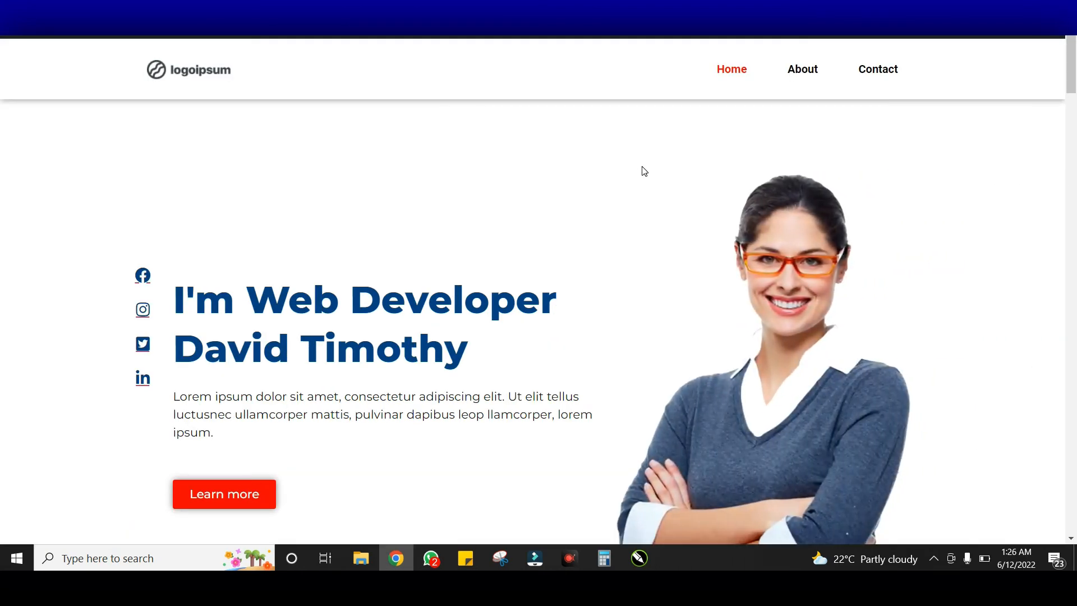
scroll(644, 171, down, 8)
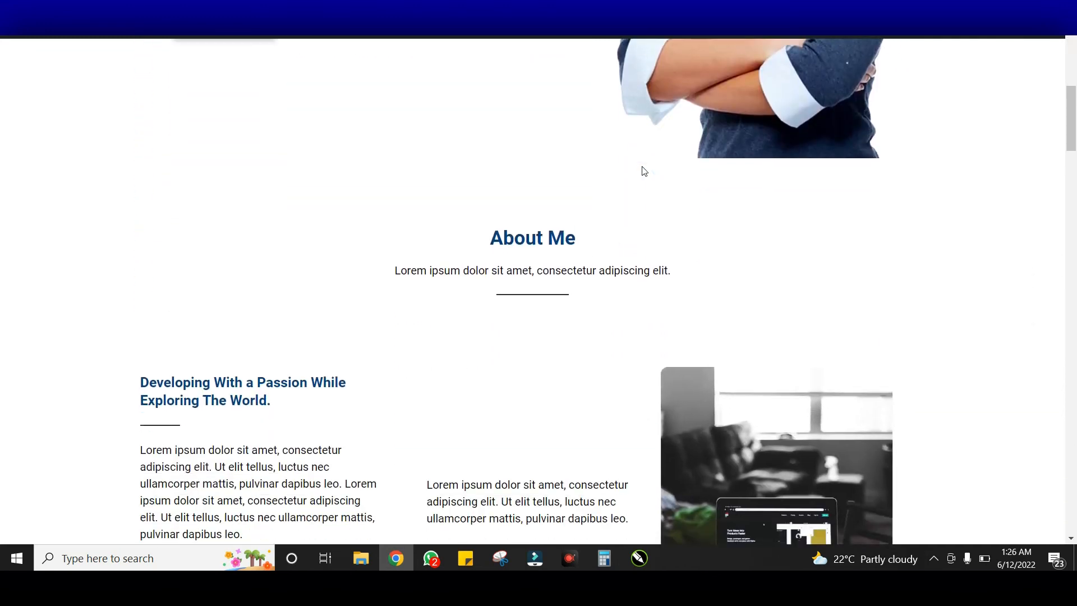
scroll(644, 170, down, 10)
scroll(644, 170, down, 10)
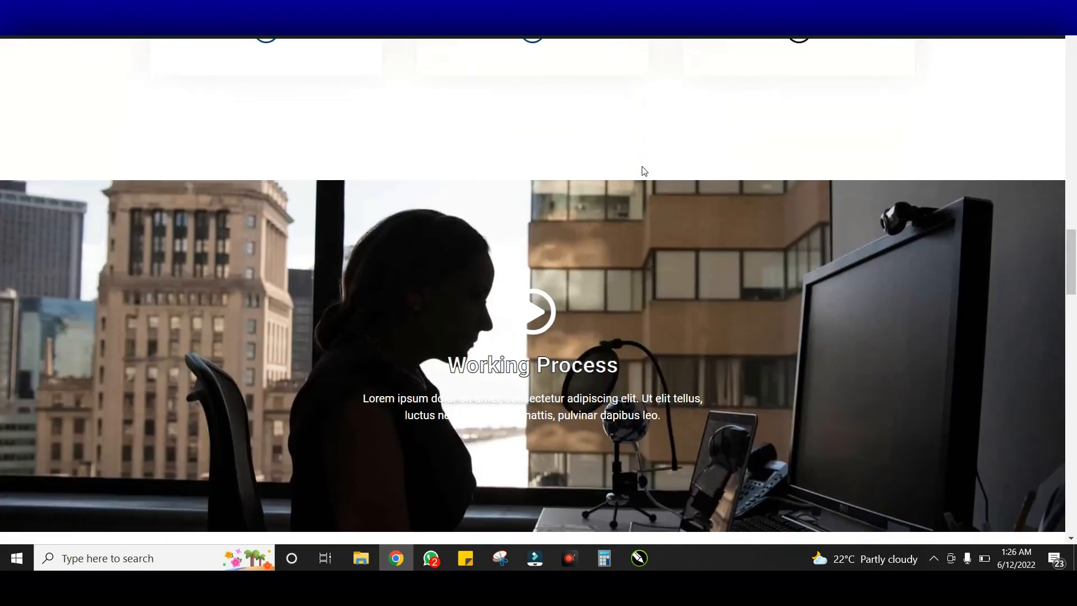
scroll(643, 170, down, 6)
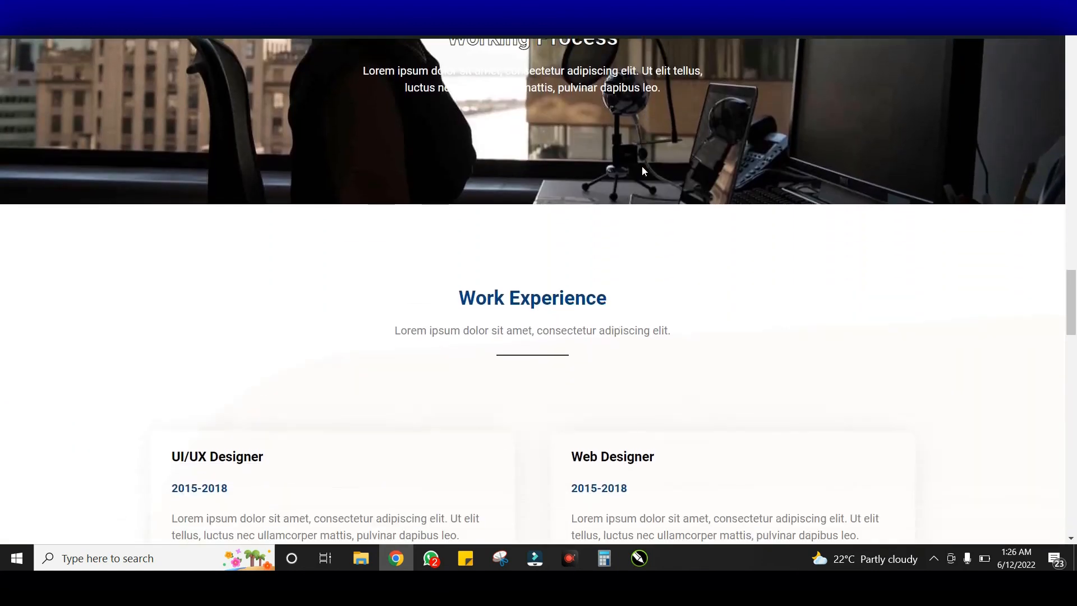
scroll(642, 170, down, 9)
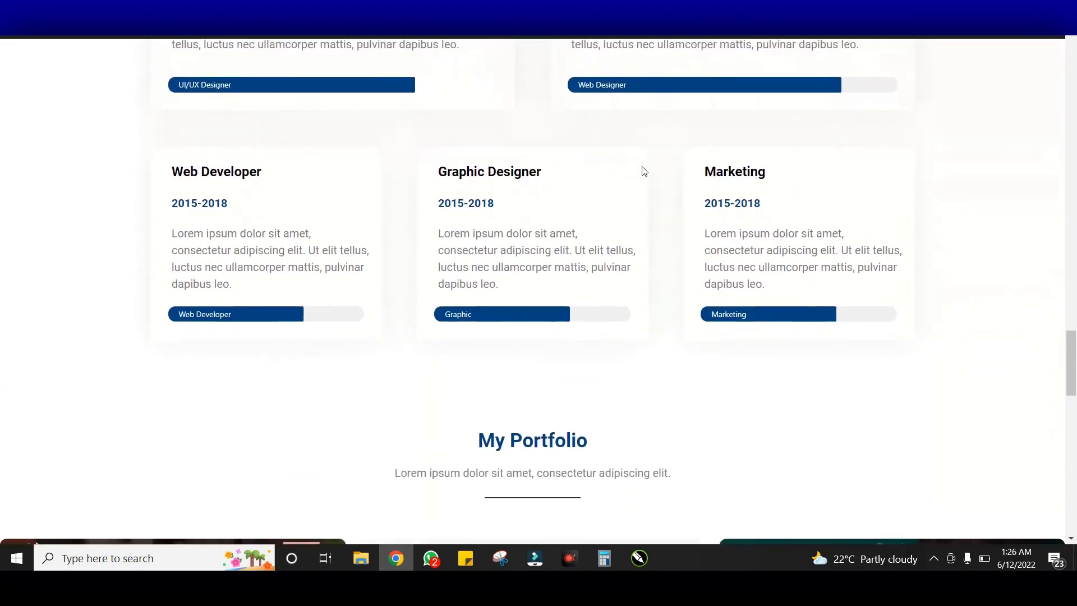
scroll(644, 171, down, 5)
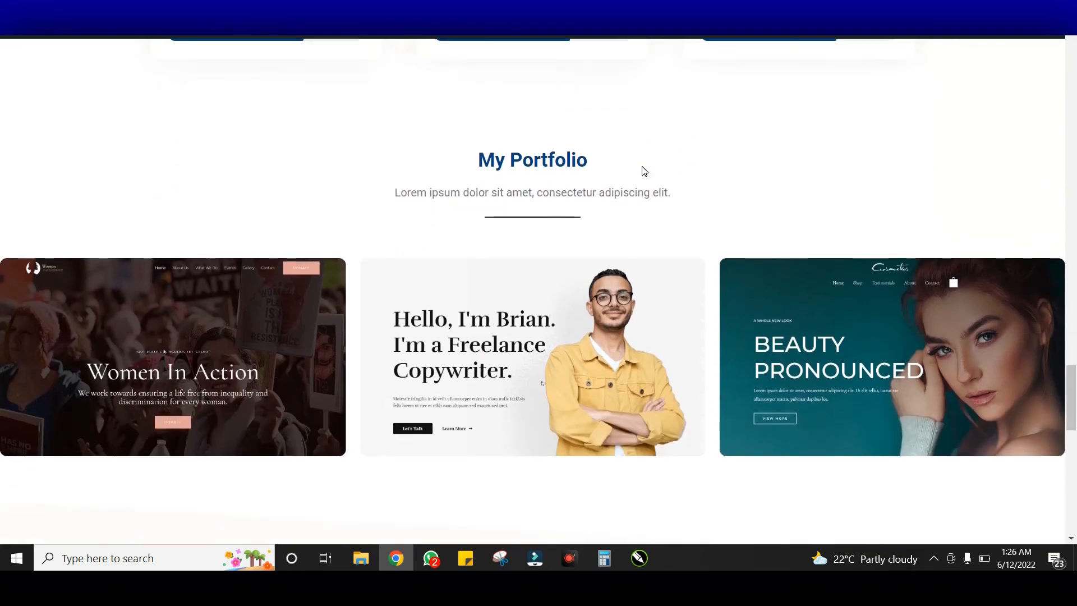
scroll(644, 172, down, 9)
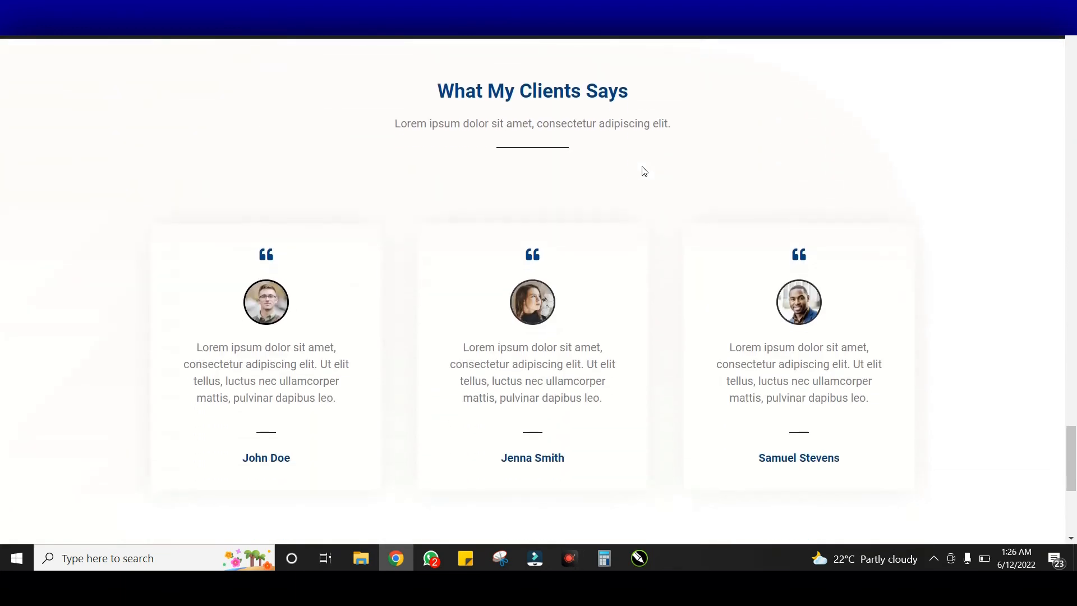
scroll(644, 171, down, 6)
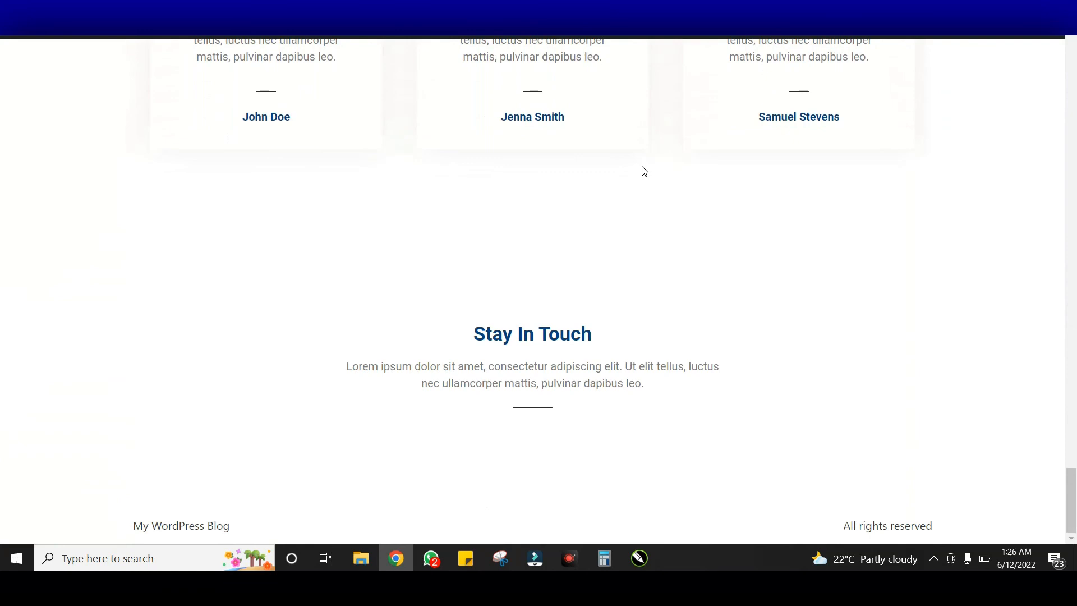
scroll(701, 268, up, 12)
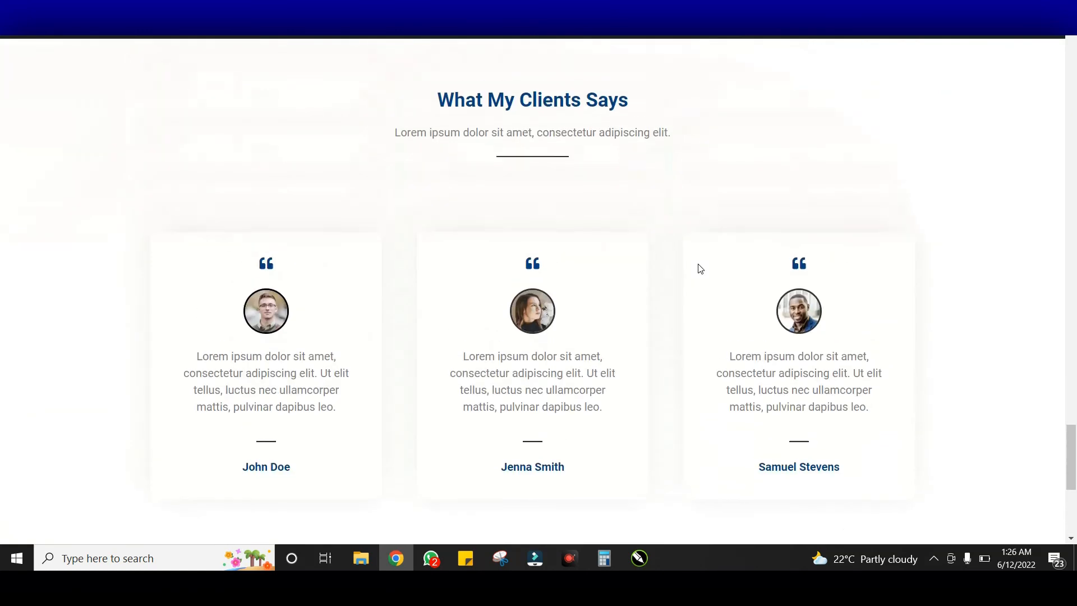
scroll(701, 269, up, 12)
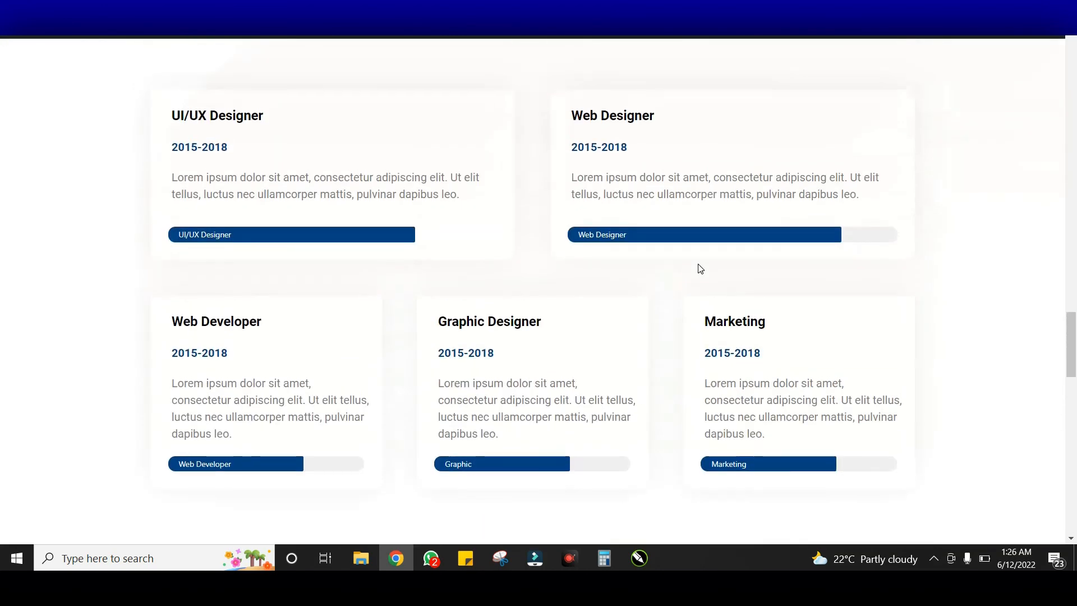
scroll(700, 269, up, 12)
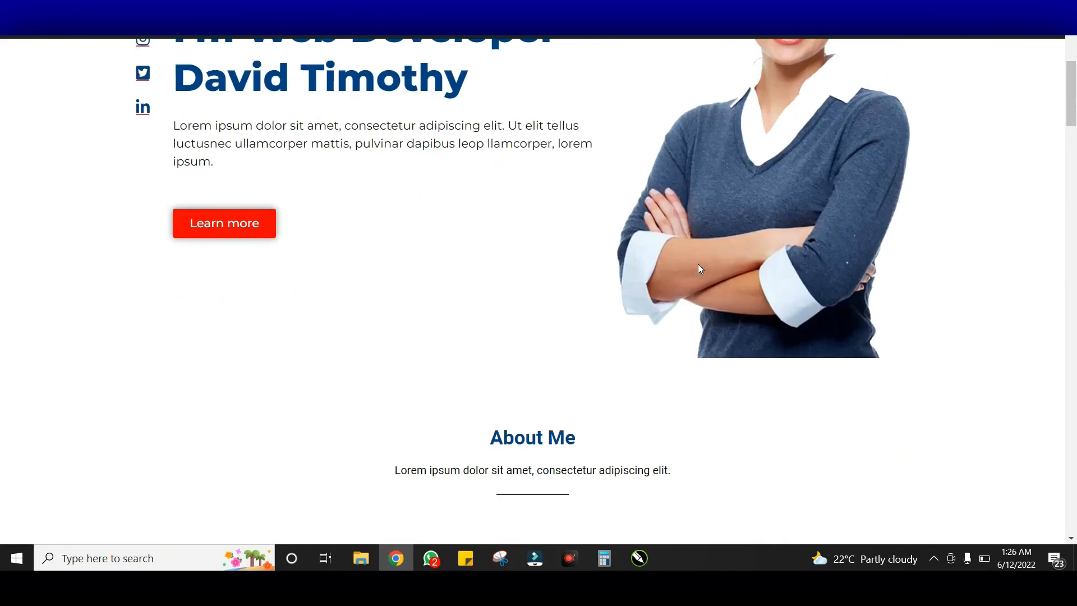
scroll(701, 268, up, 5)
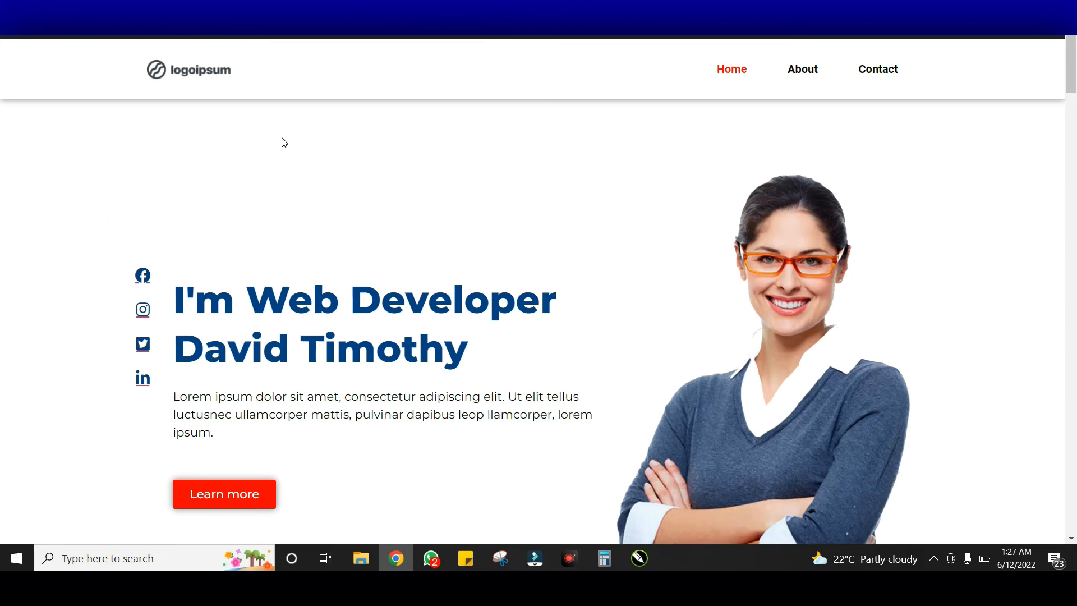
scroll(483, 202, down, 7)
scroll(430, 228, down, 8)
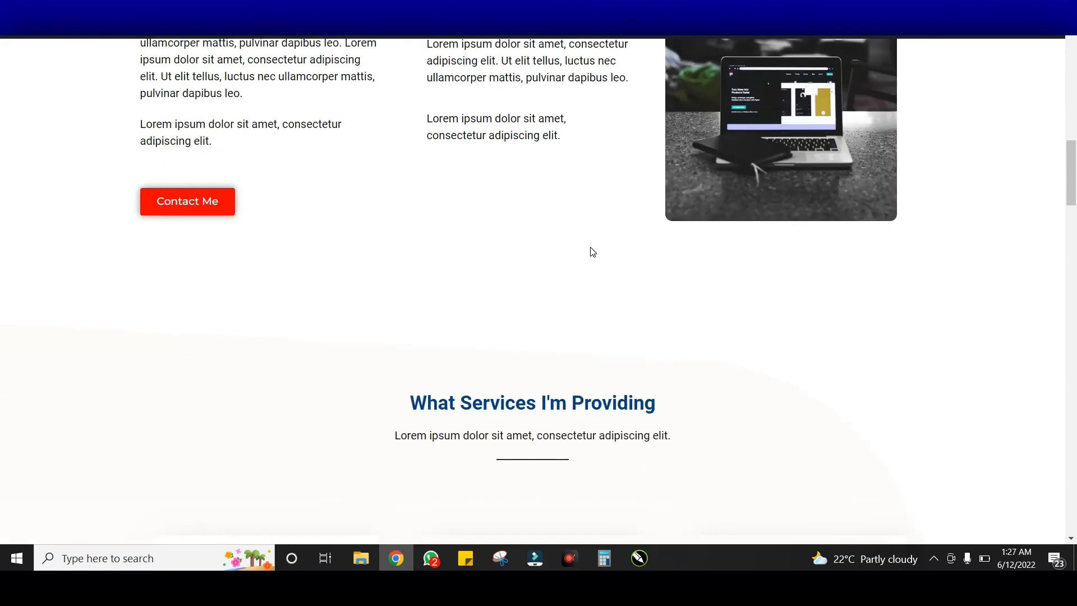
scroll(589, 250, up, 16)
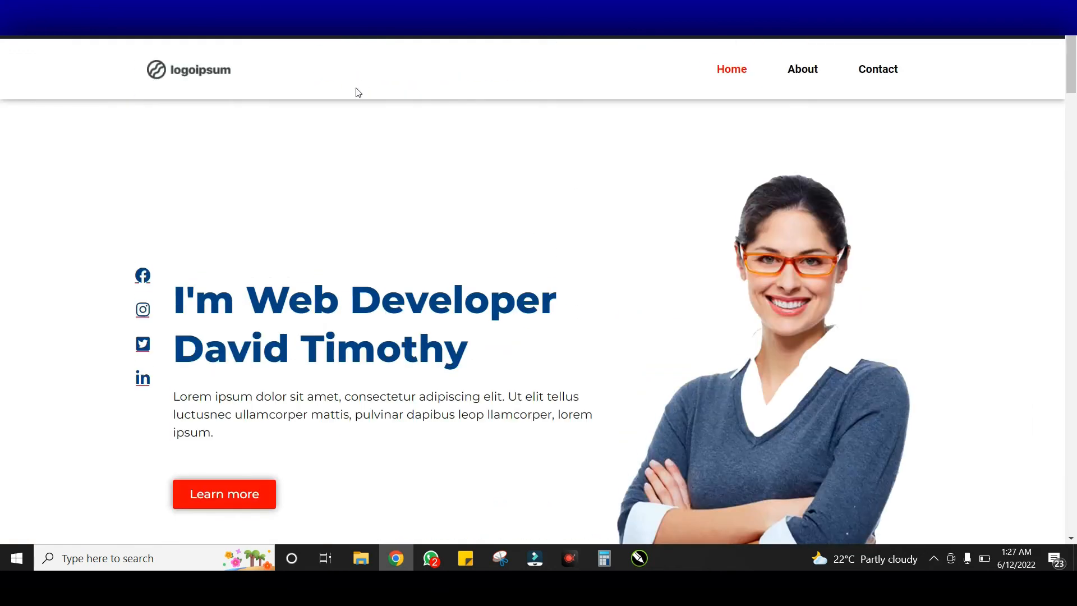
key(ctrl+Tab)
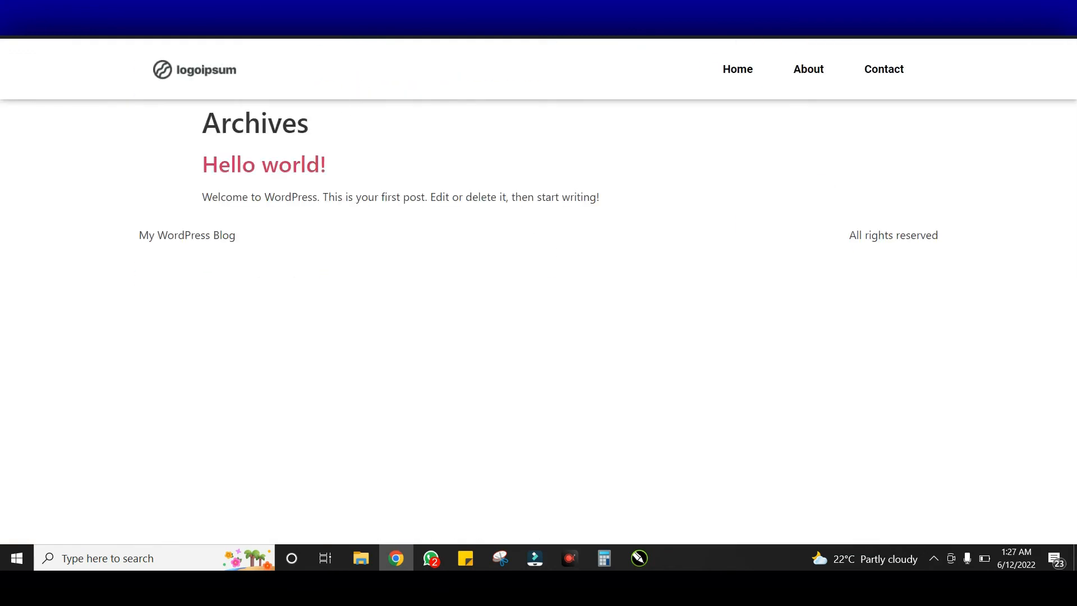
From the admin, go to Appearance > Elementor Header & Footer Builder and start a new template
key(ctrl+Tab)
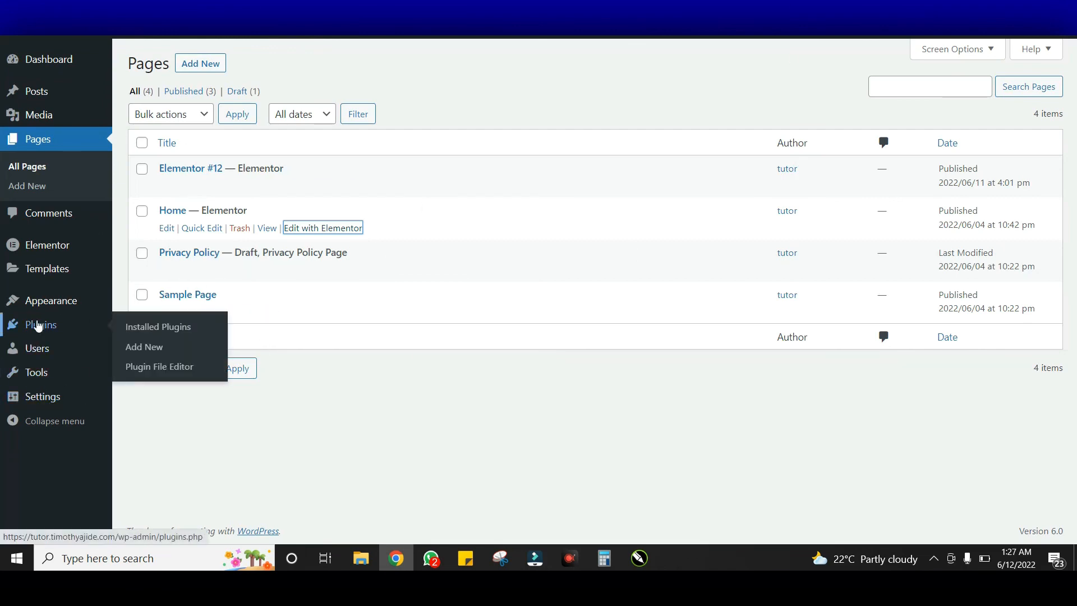
mouse_move(104, 290)
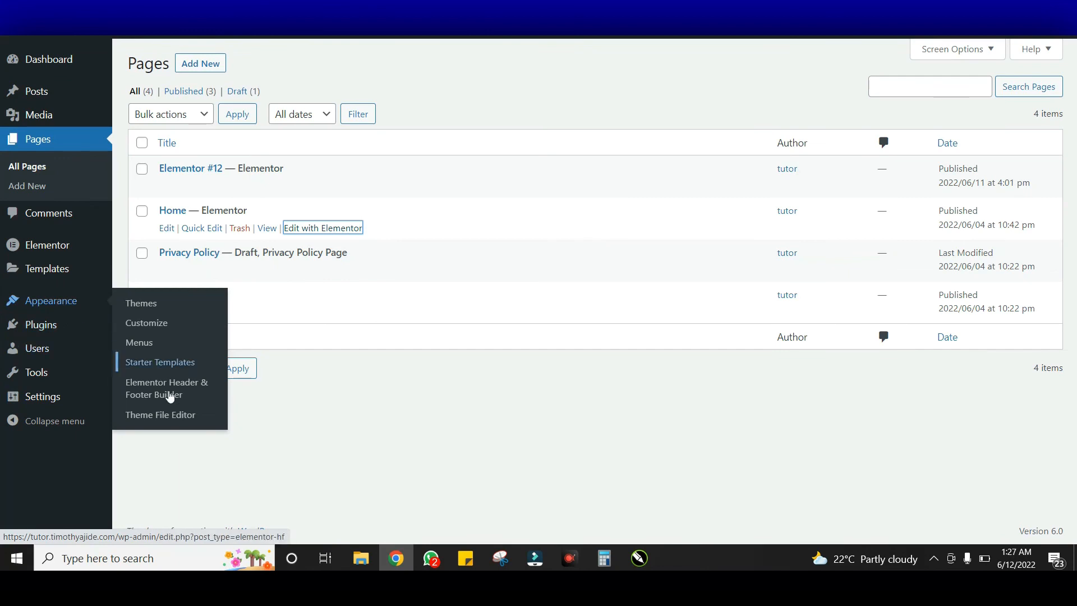
click(202, 391)
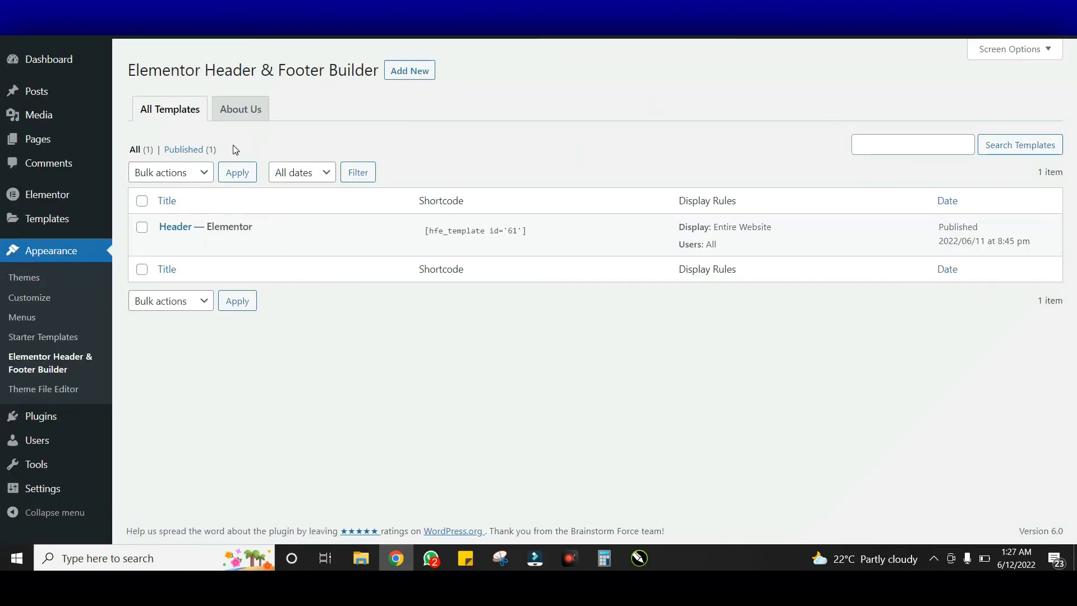
click(417, 71)
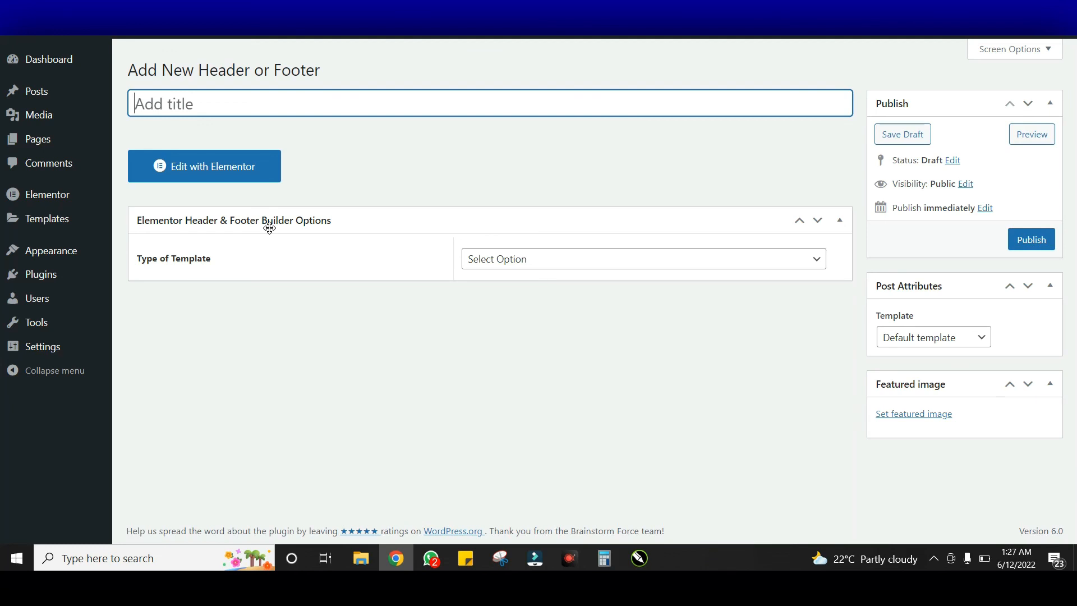
Title the template 'Footer', set type Footer, Entire Website, All user roles, and publish it
text(Footer)
click(562, 265)
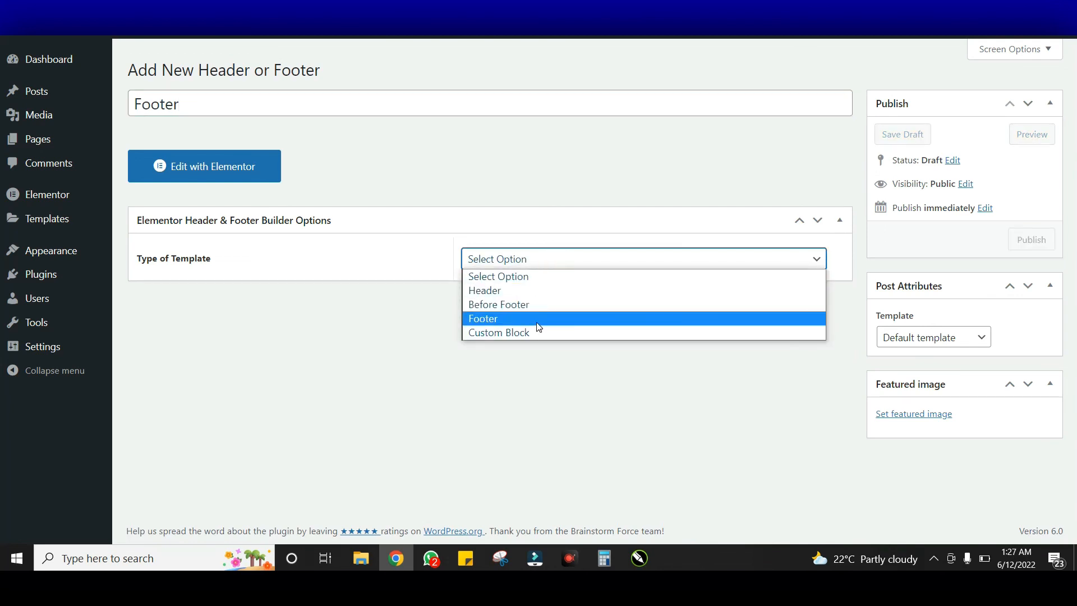
click(538, 319)
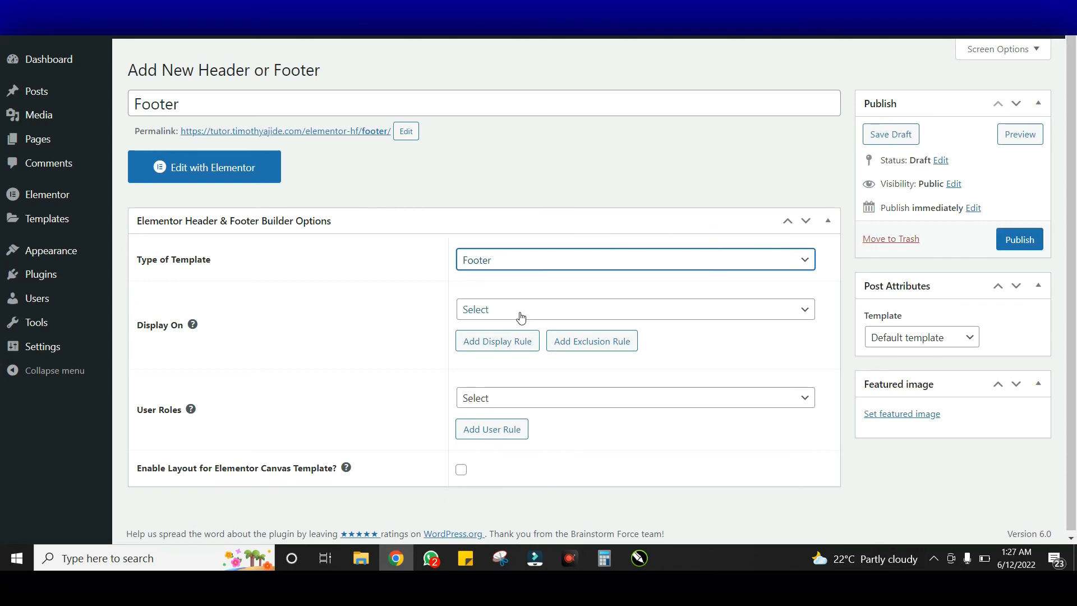
click(512, 315)
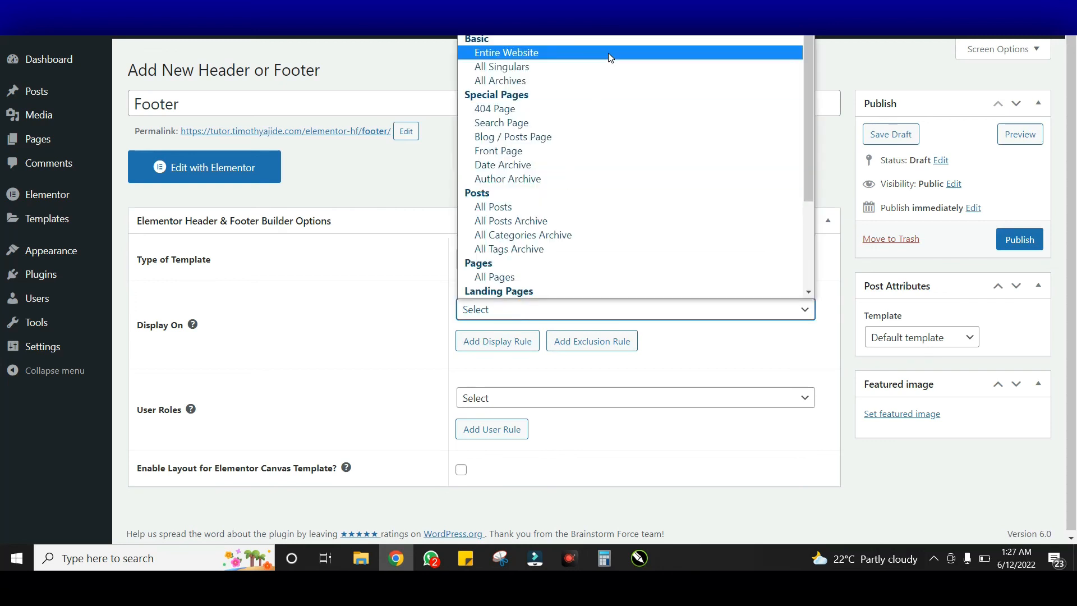
click(609, 52)
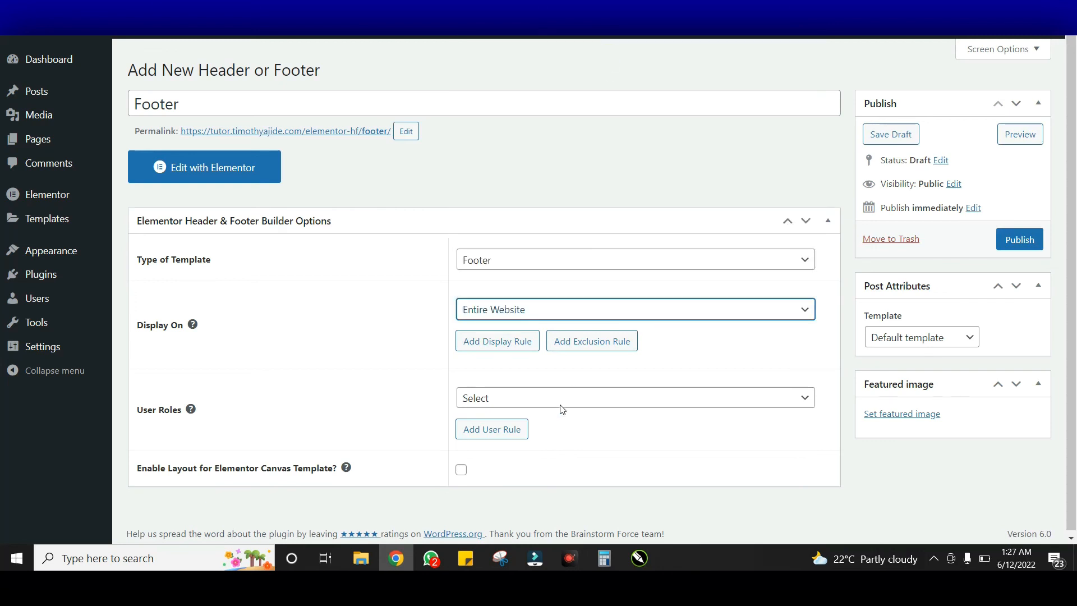
click(575, 393)
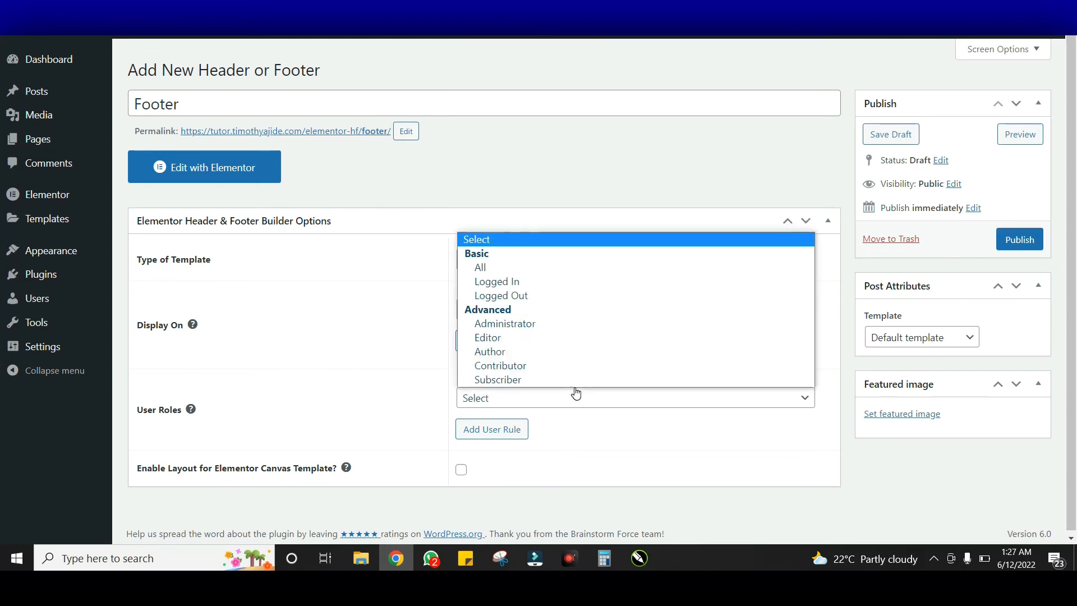
click(548, 273)
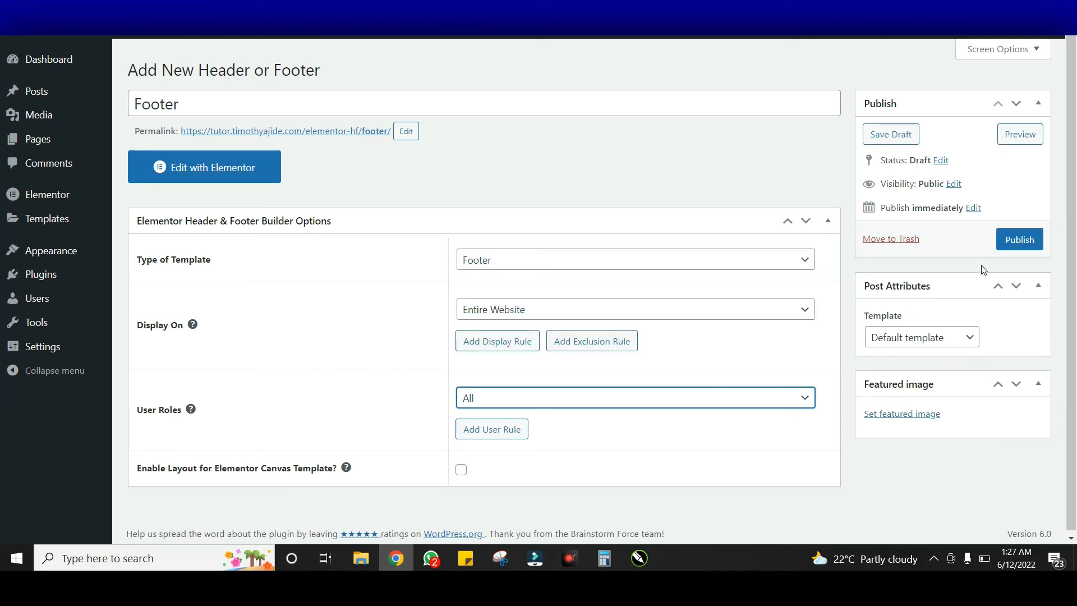
click(1020, 242)
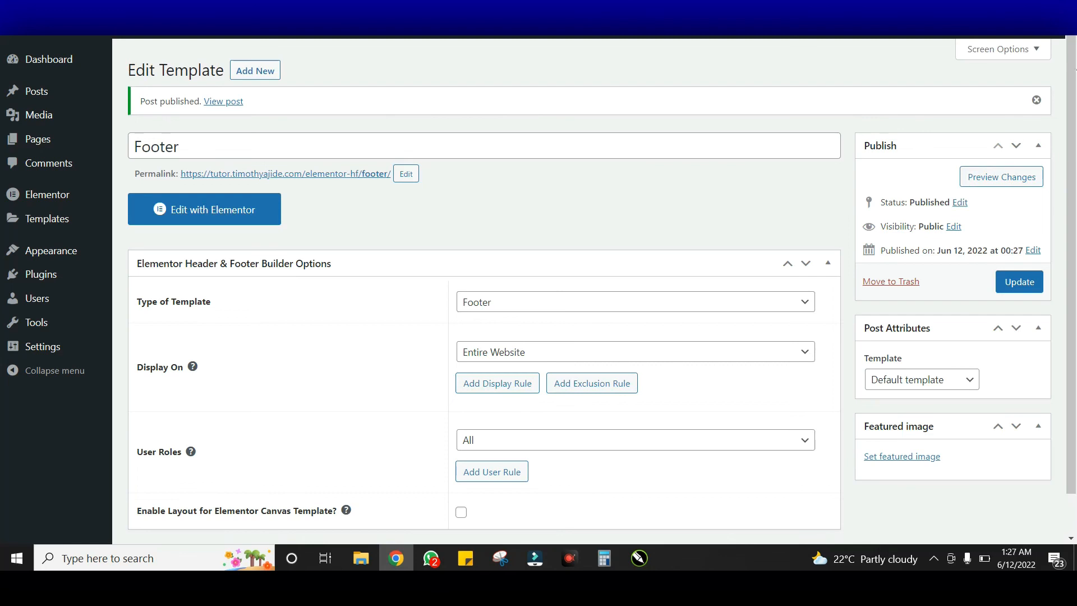
Open the published Footer template in the Elementor editor
right_click(241, 206)
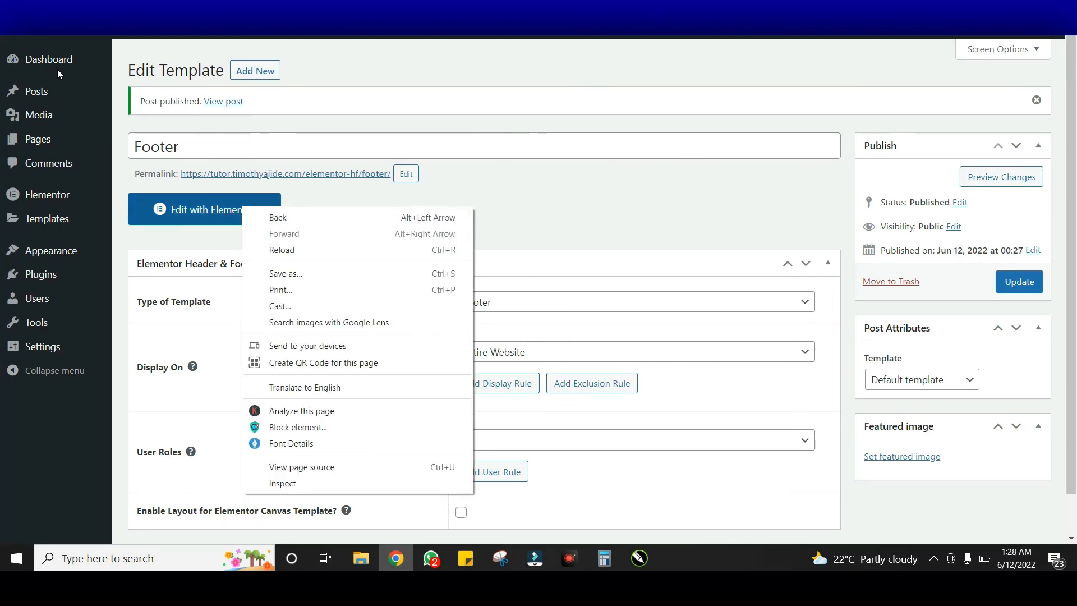
click(348, 73)
mouse_move(79, 66)
right_click(161, 63)
click(433, 67)
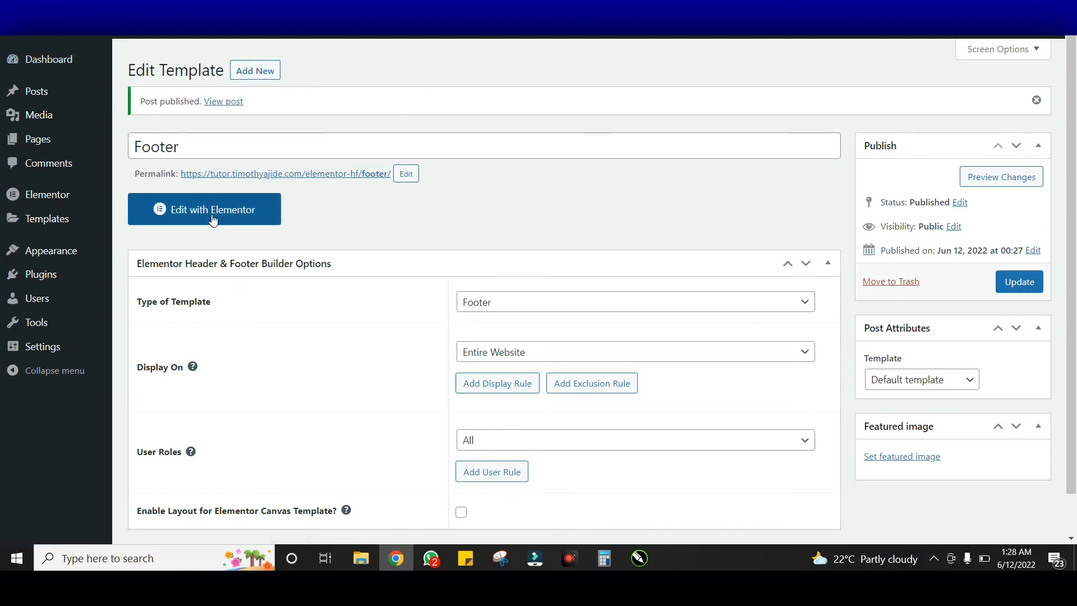
click(208, 213)
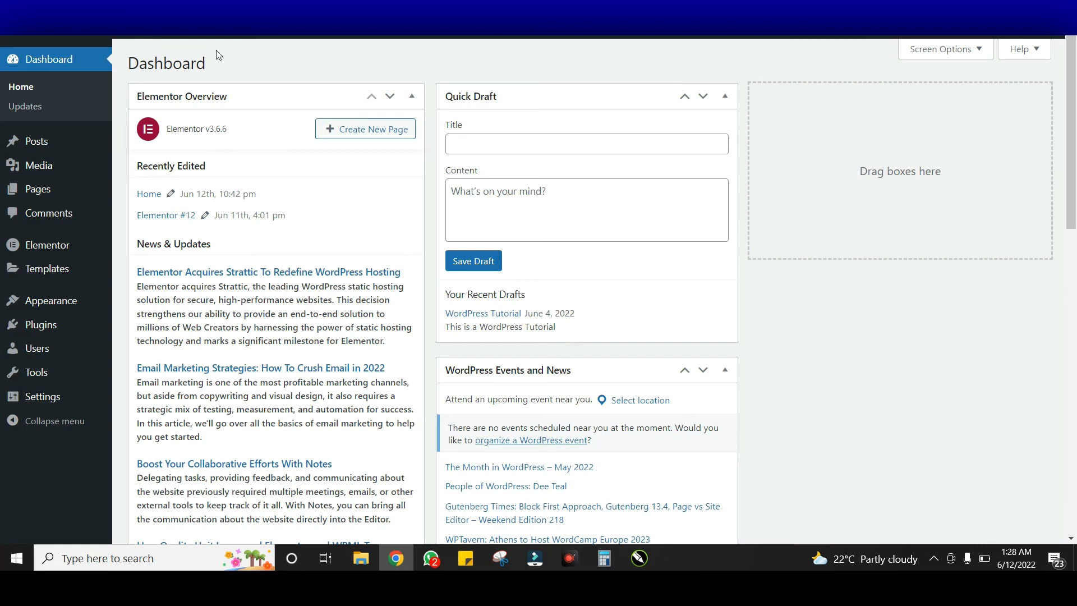
Hide Elementor Overview, Activity, Quick Draft, Events and News and Site Health boxes, keeping At a Glance
click(958, 56)
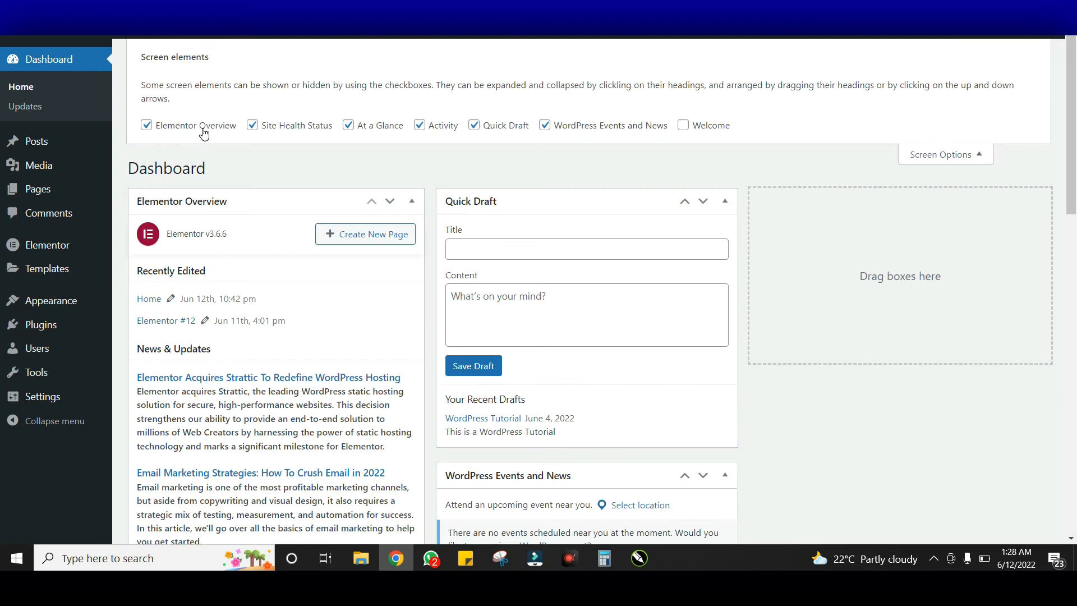
click(204, 134)
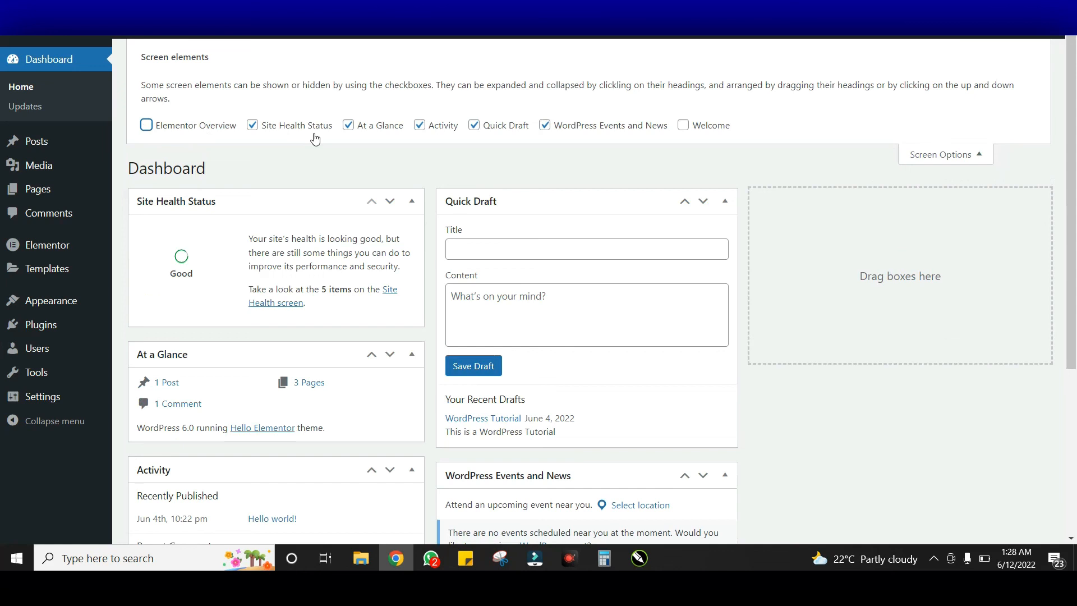
click(375, 128)
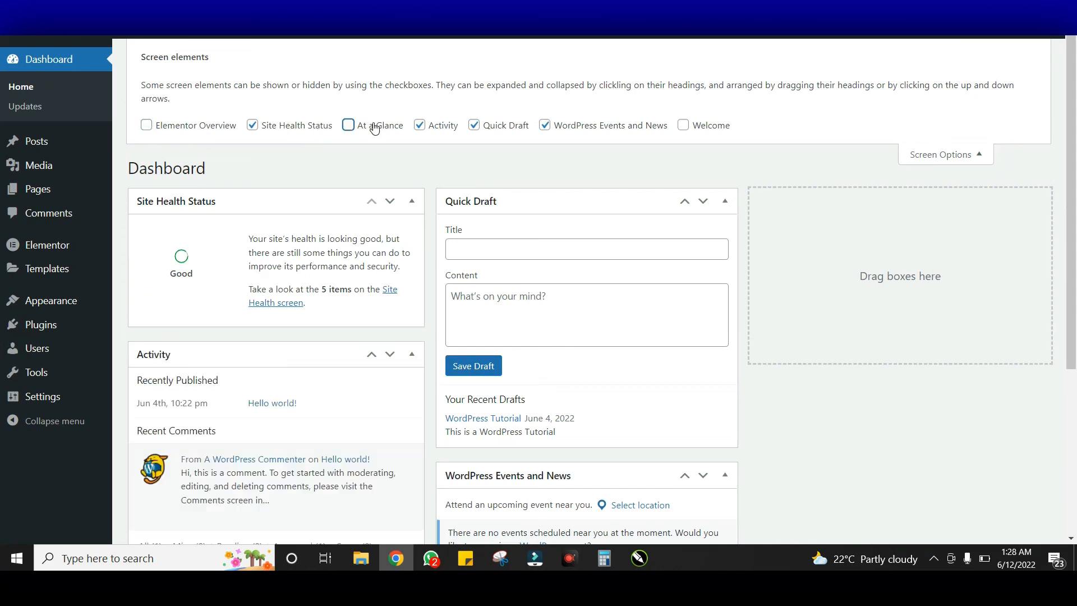
click(444, 125)
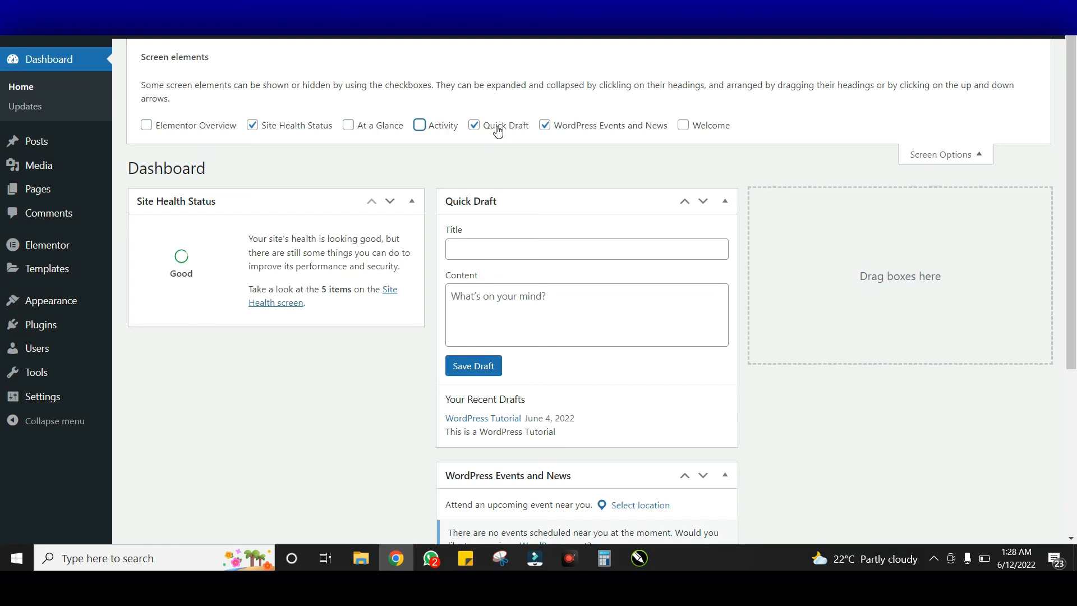
click(498, 128)
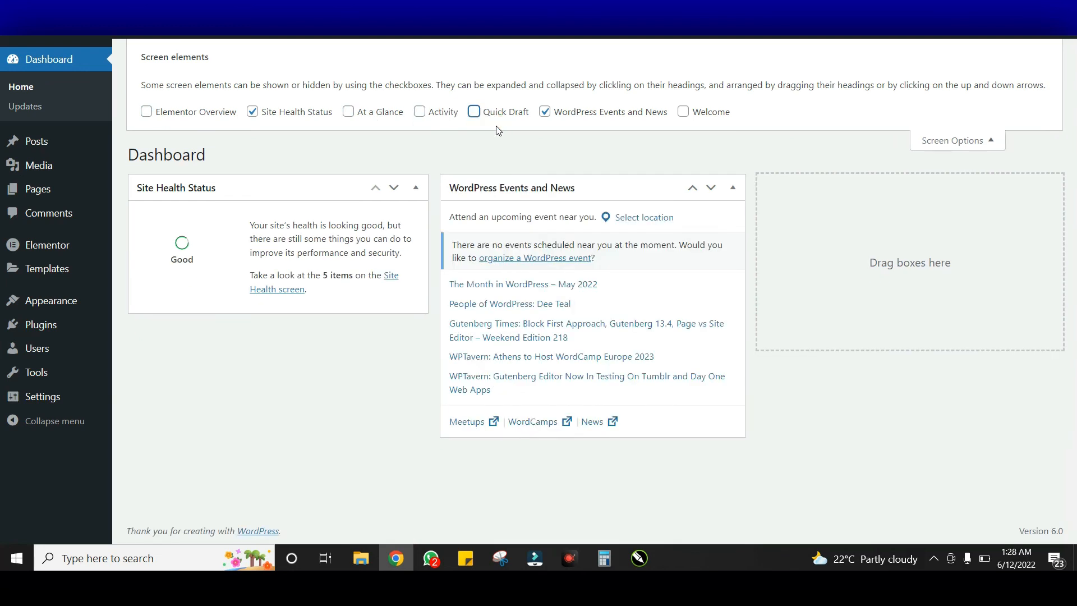
click(588, 119)
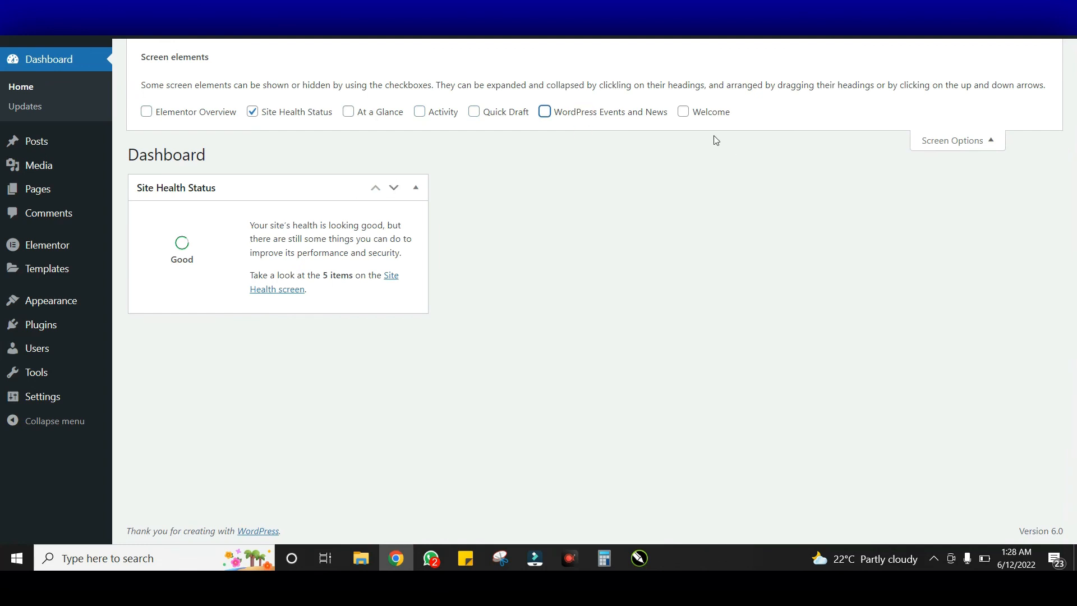
click(294, 111)
click(988, 140)
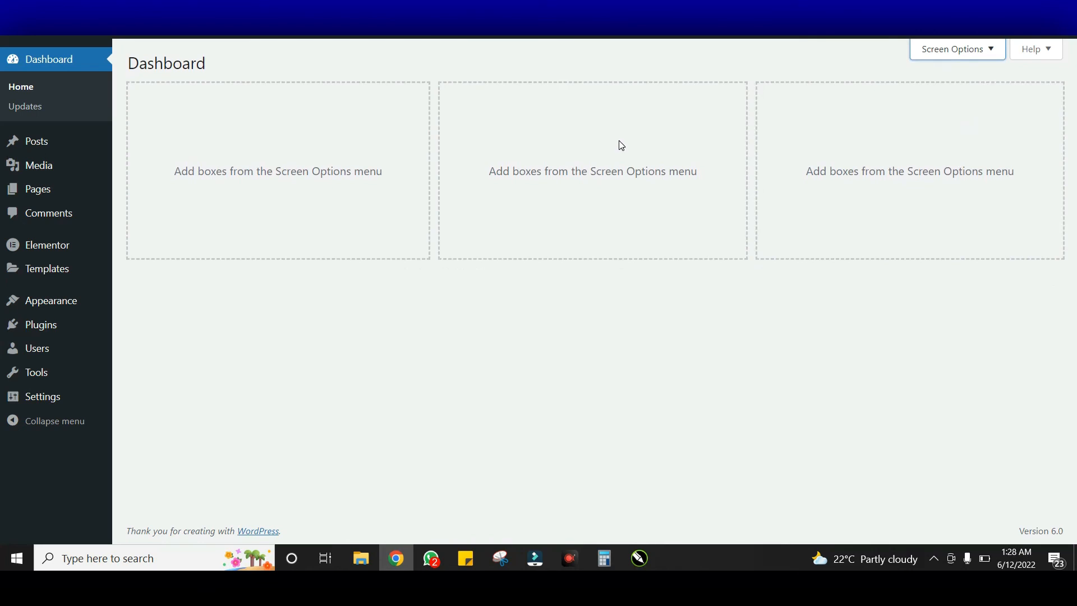
click(936, 52)
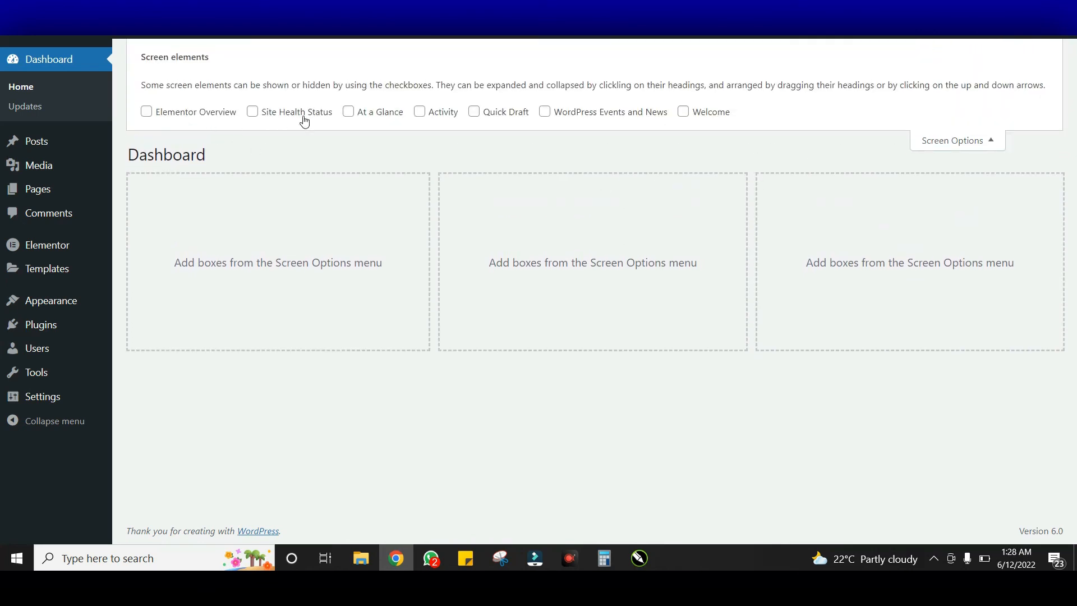
click(377, 117)
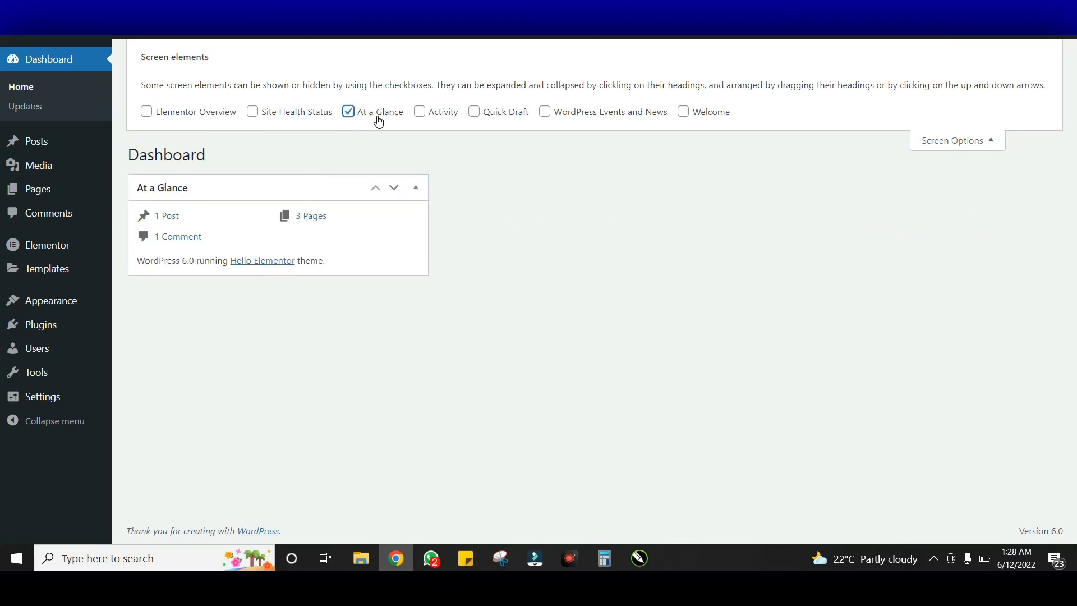
click(988, 142)
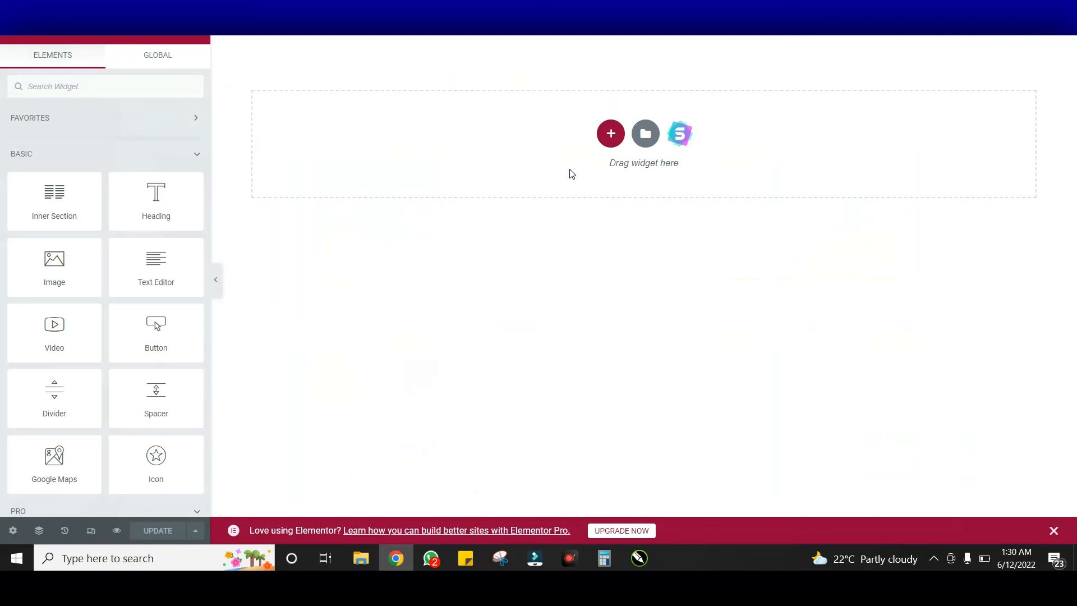
Add a single-column section and drag an Inner Section widget into it for two columns
click(611, 138)
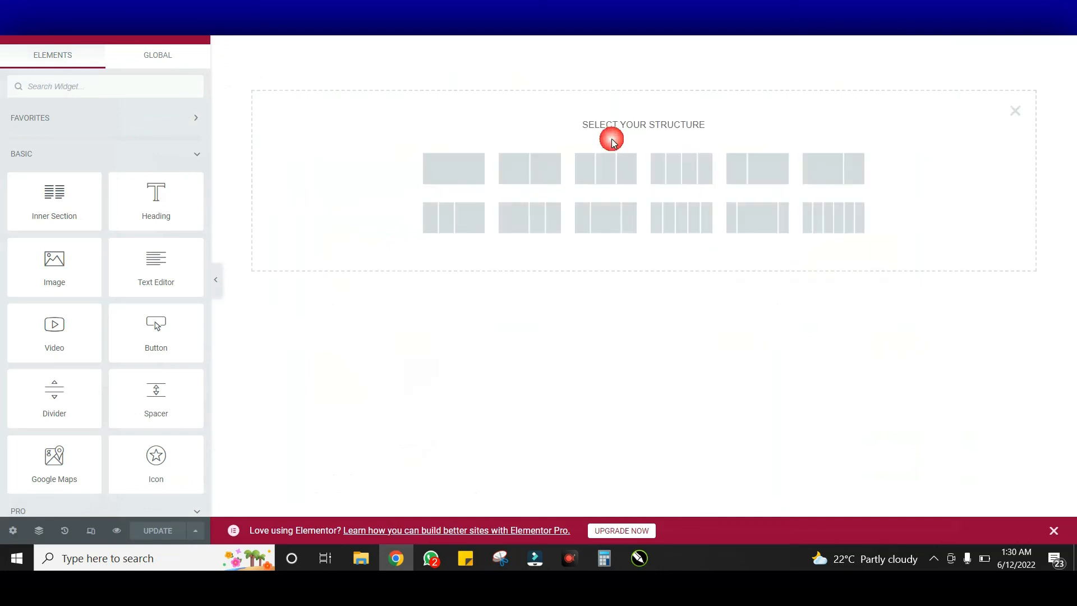
click(469, 176)
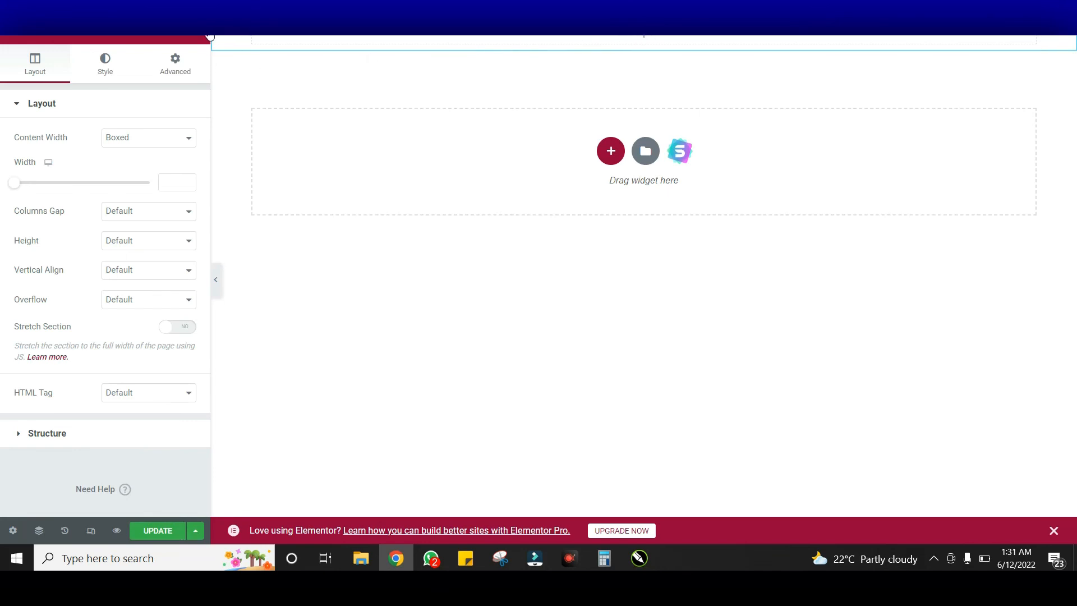
click(197, 26)
drag(51, 211, 478, 39)
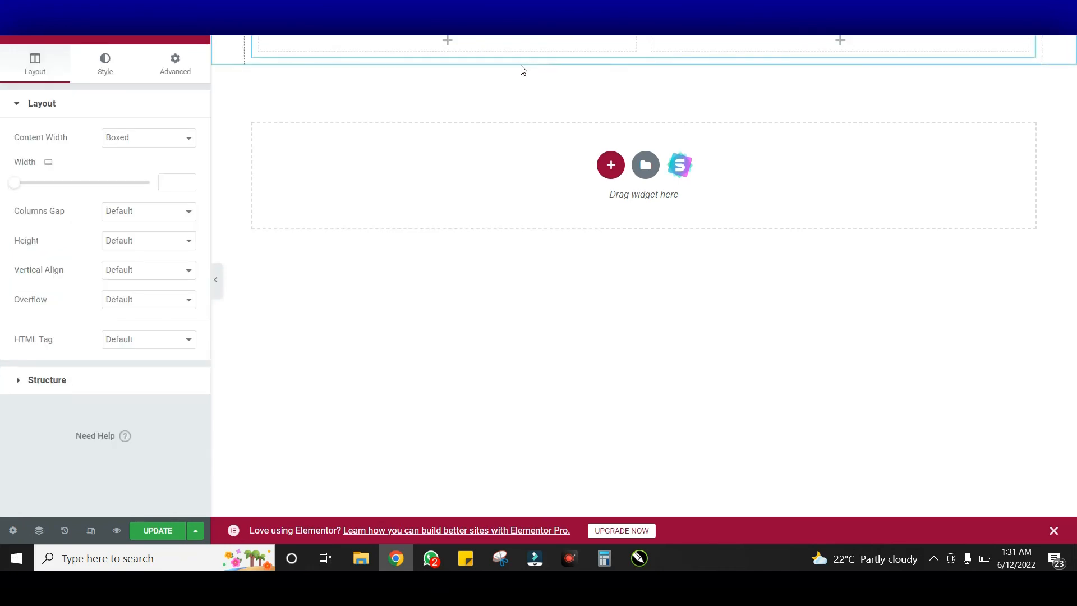
click(206, 38)
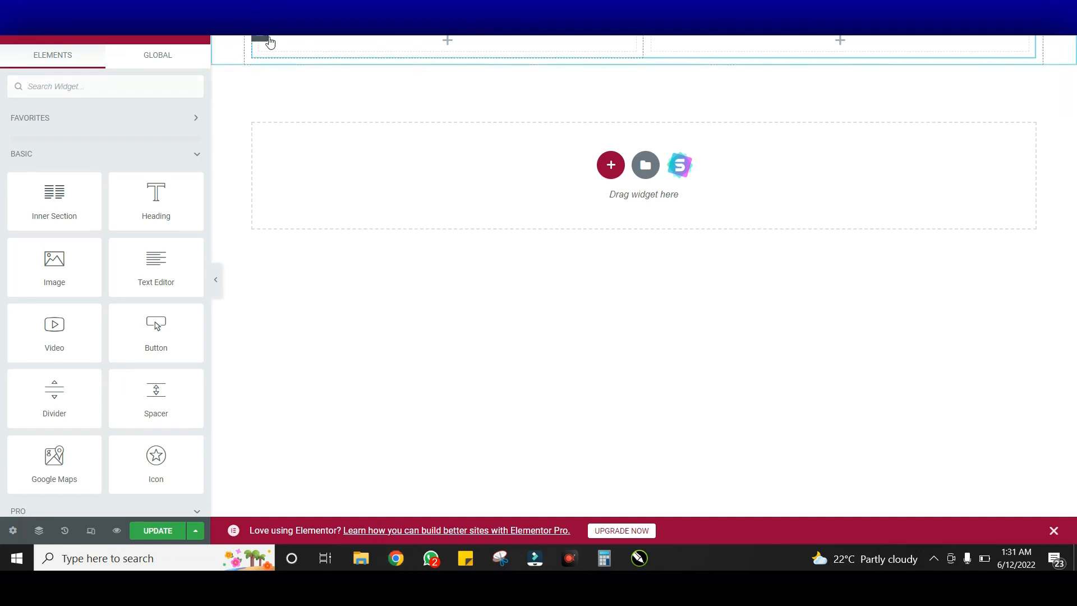
Delete the left column and drag a Heading widget into the top section
right_click(270, 43)
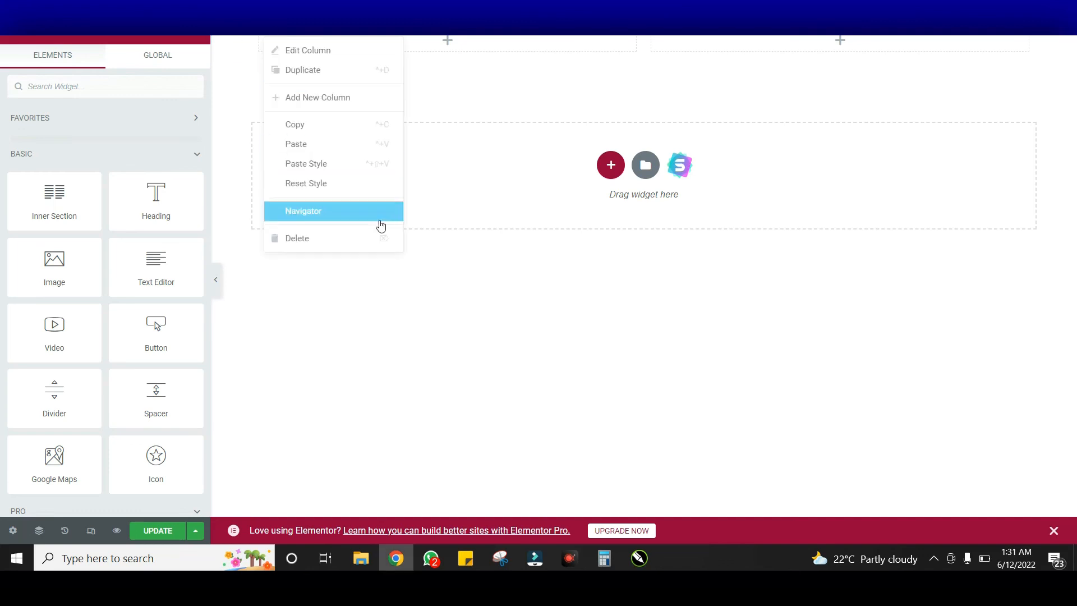
click(371, 240)
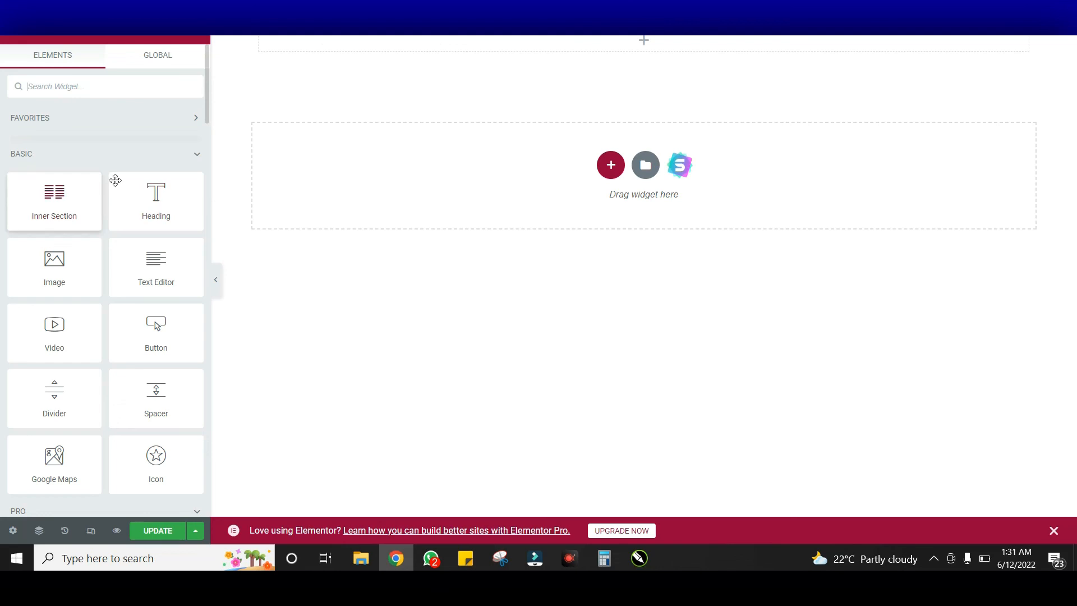
drag(62, 217, 281, 37)
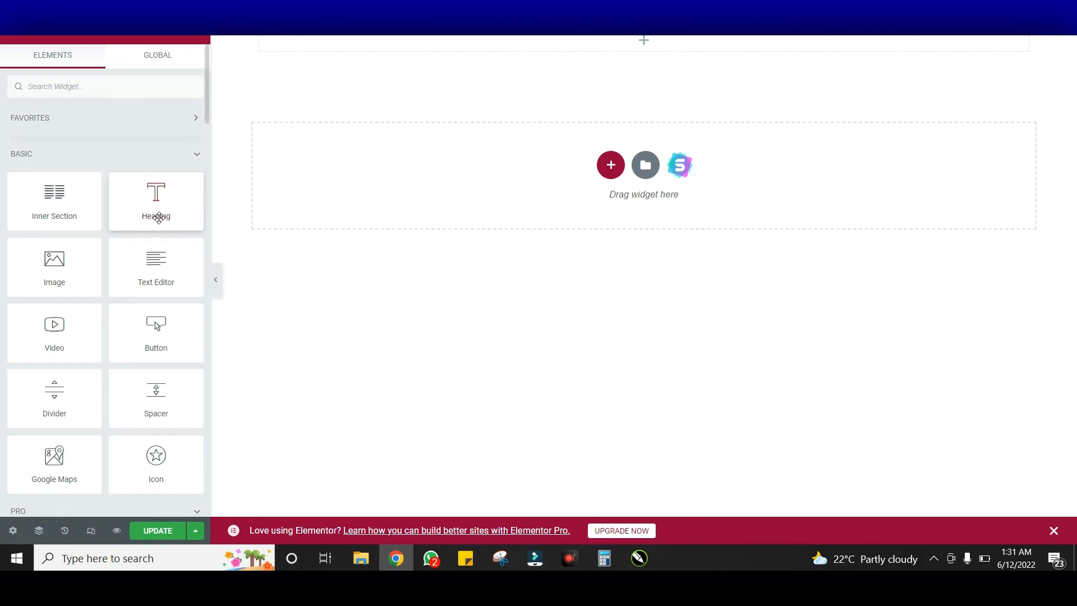
drag(165, 199, 544, 48)
Replace the heading's placeholder title with 'All right resevered | Designed with Elementor'
click(151, 168)
key(ctrl+a)
text(C)
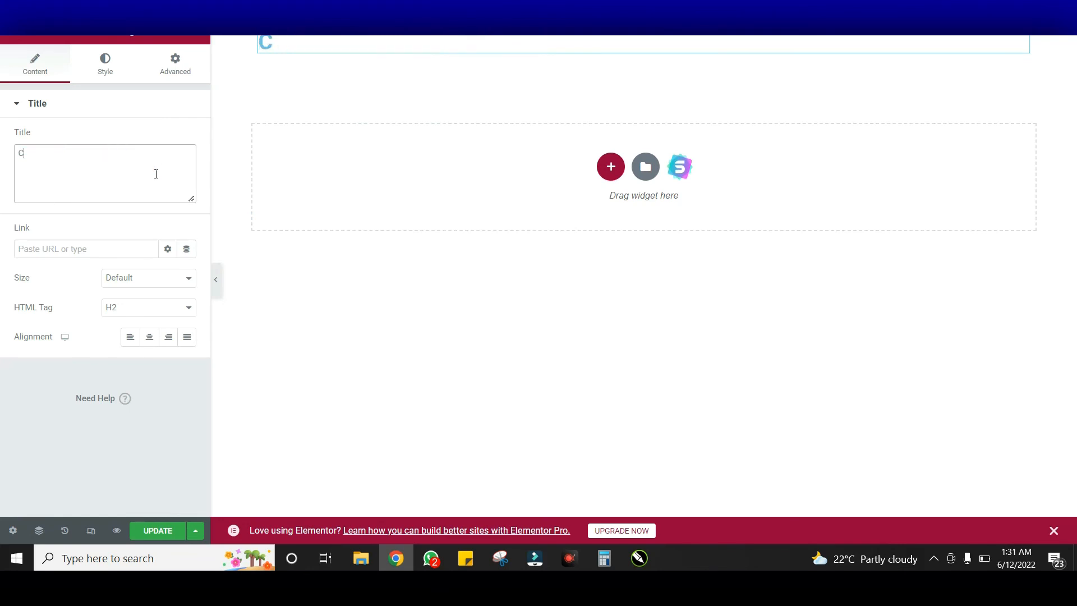
text(opy)
key(ctrl+a)
text(All right resevered)
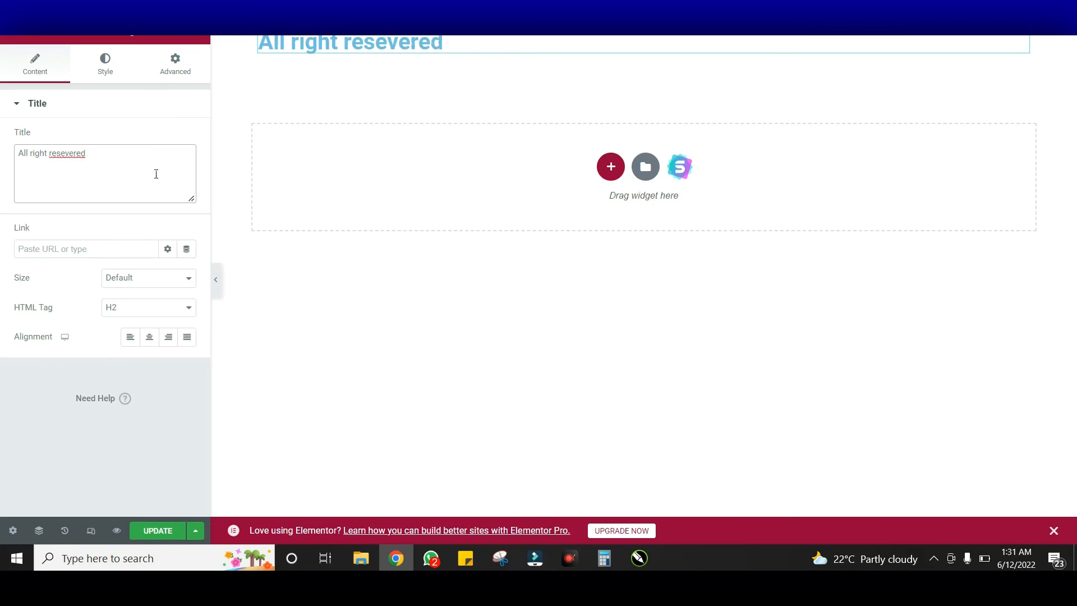
text(Designed w)
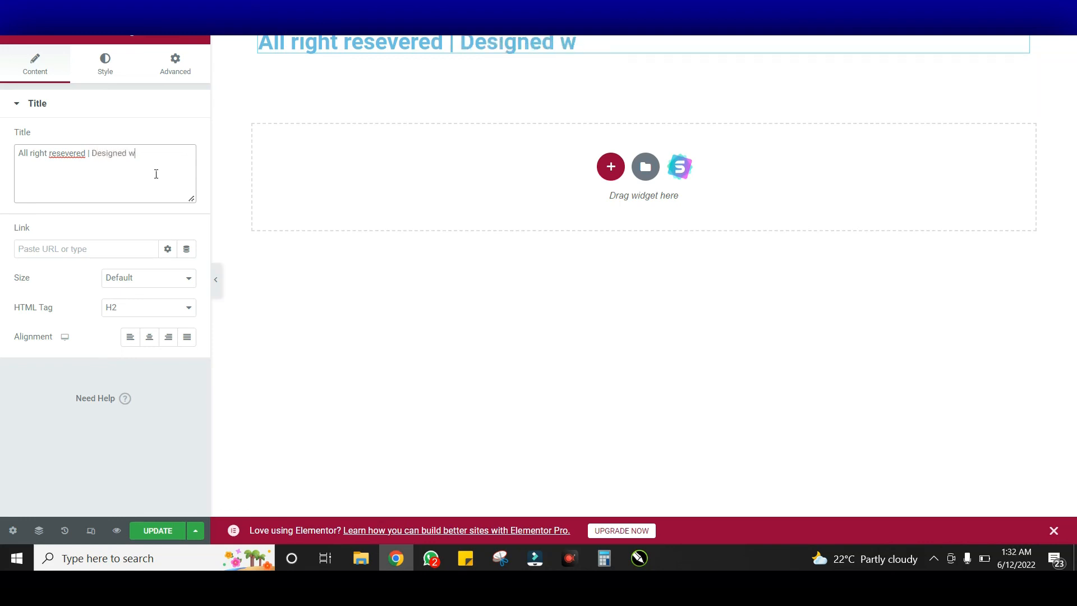
key(BackSpace)
text(By)
key(BackSpace)
key(BackSpace)
key(BackSpace)
key(BackSpace)
key(BackSpace)
key(BackSpace)
key(BackSpace)
key(BackSpace)
key(BackSpace)
key(BackSpace)
key(BackSpace)
text(With Love)
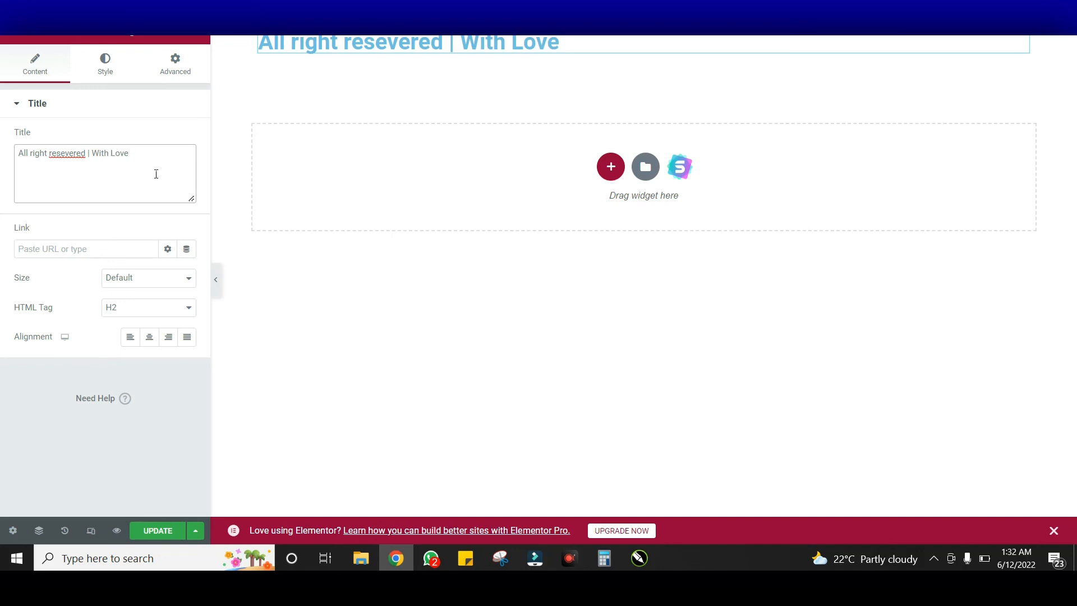
key(BackSpace)
key(BackSpace)
key(BackSpace)
key(BackSpace)
key(BackSpace)
key(BackSpace)
key(BackSpace)
key(BackSpace)
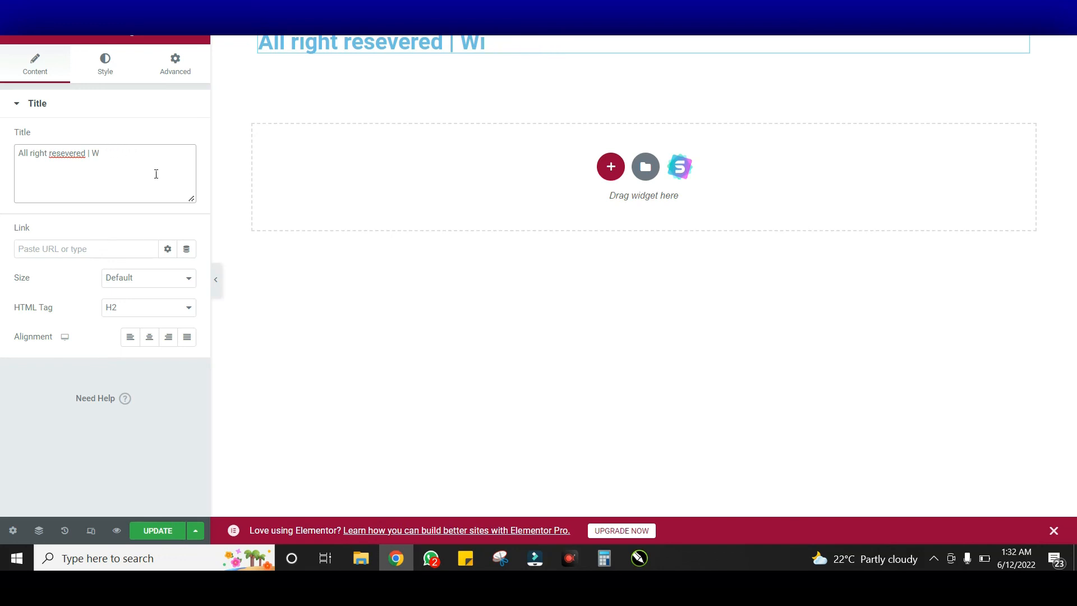
key(BackSpace)
text(Designed with )
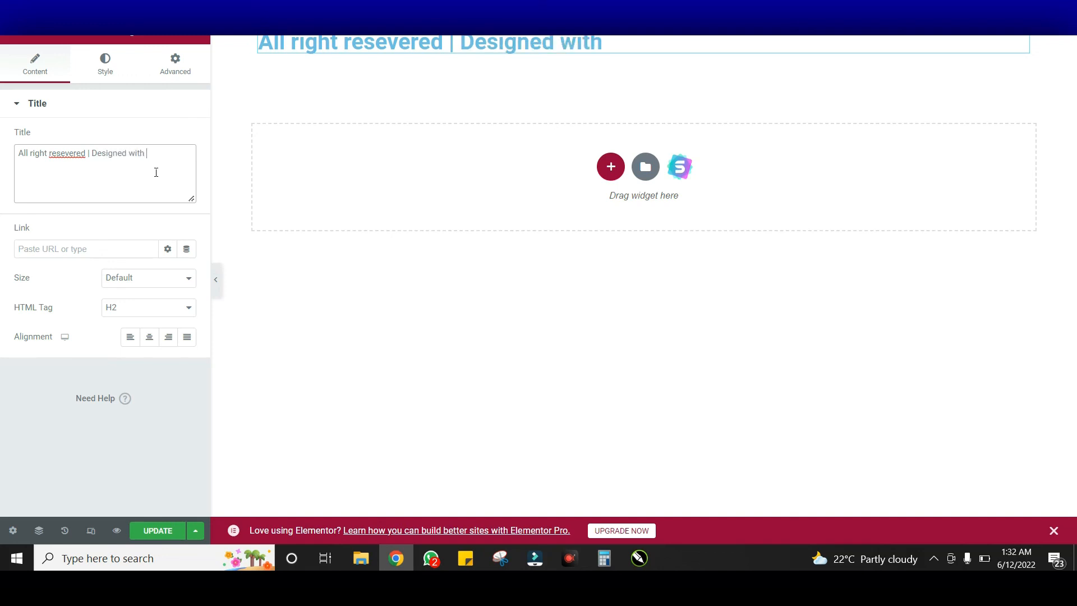
text(Elementor)
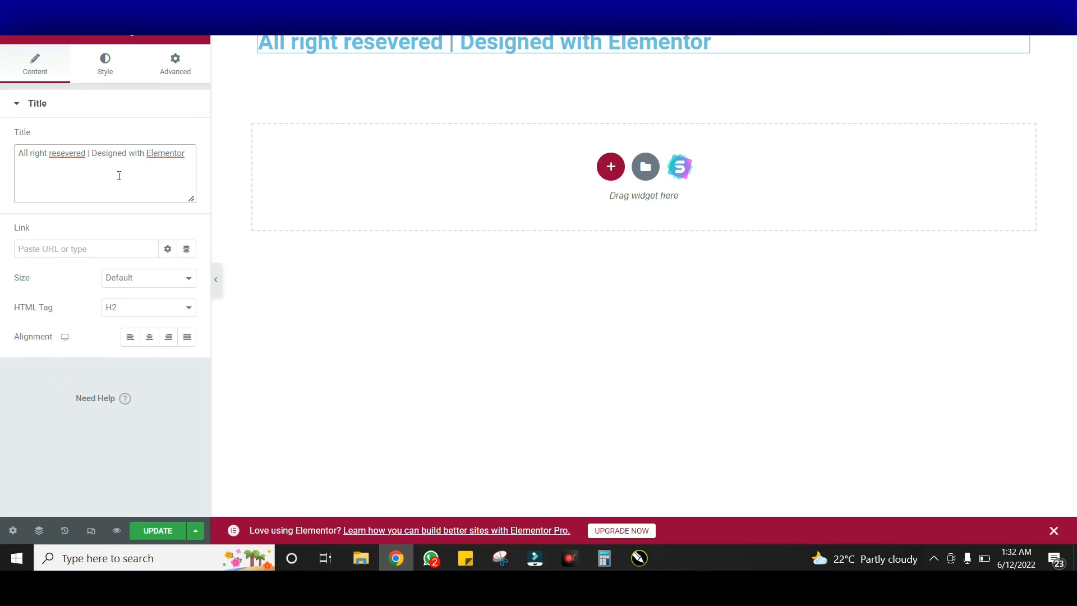
Correct 'resevered' to 'reserved', remove the extra space, and centre the heading
right_click(72, 155)
click(115, 167)
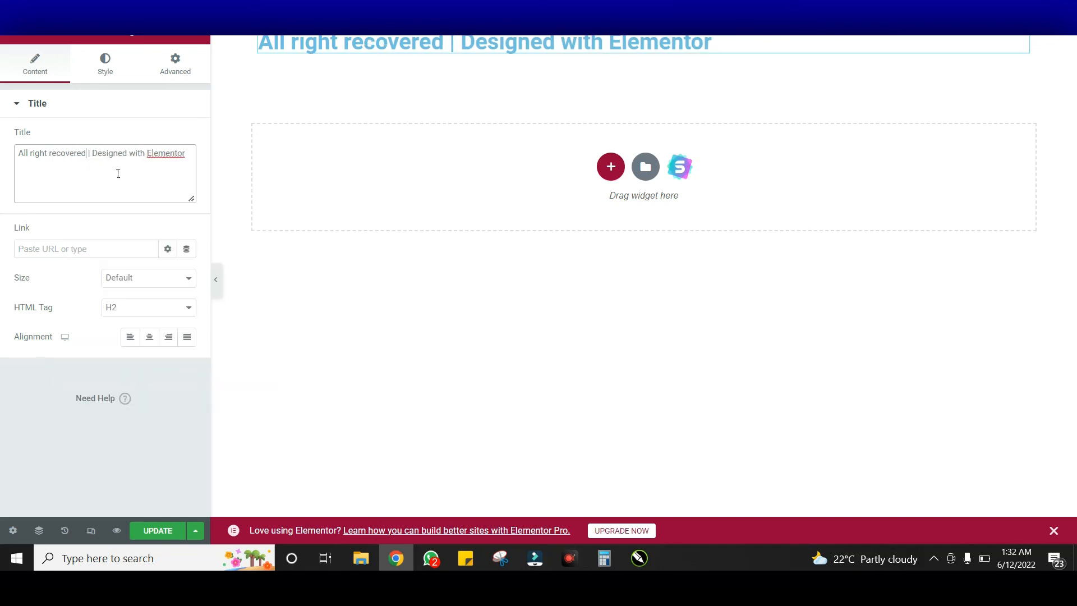
key(ctrl+z)
right_click(61, 159)
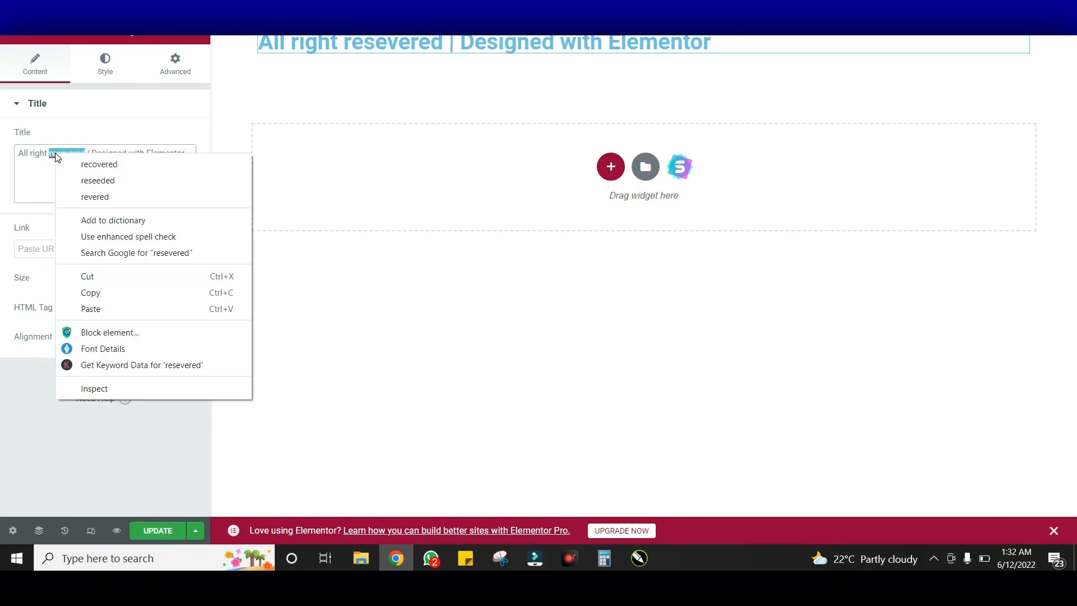
click(40, 166)
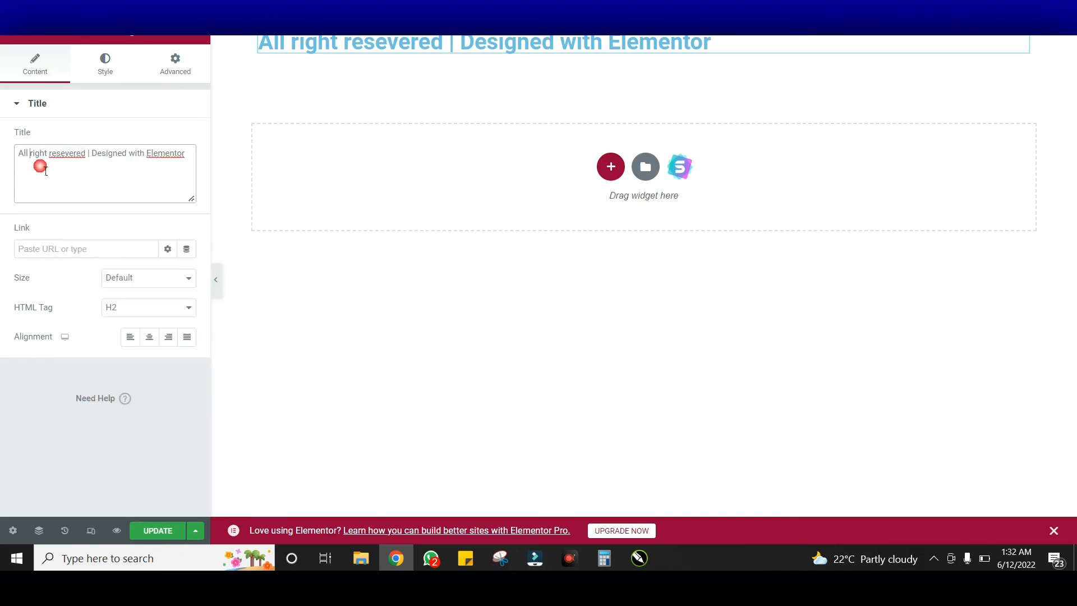
click(88, 159)
key(ctrl+shift+Left)
text(res)
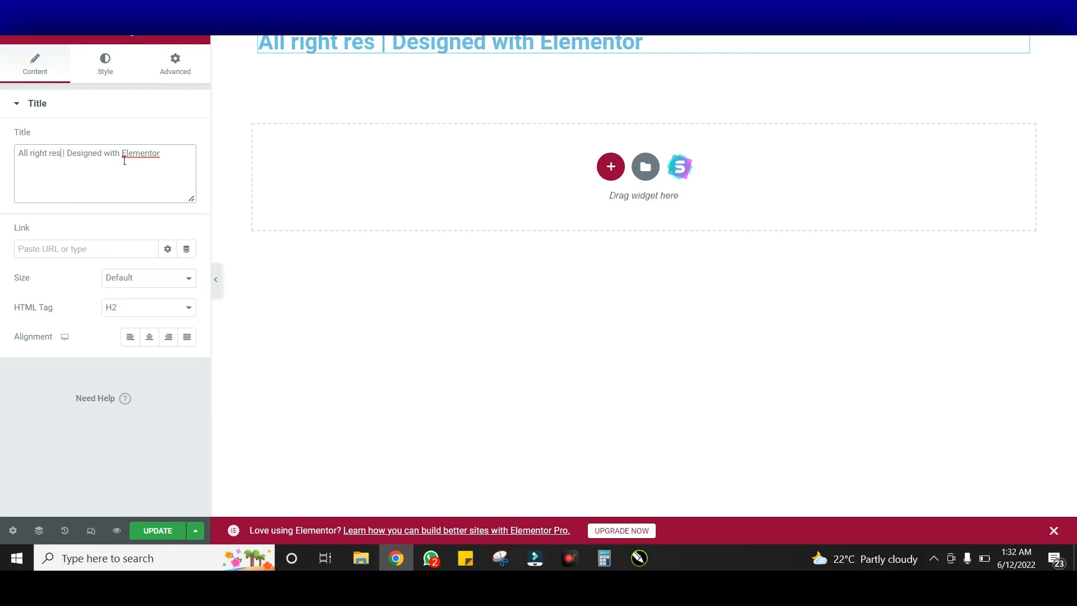
text(erved)
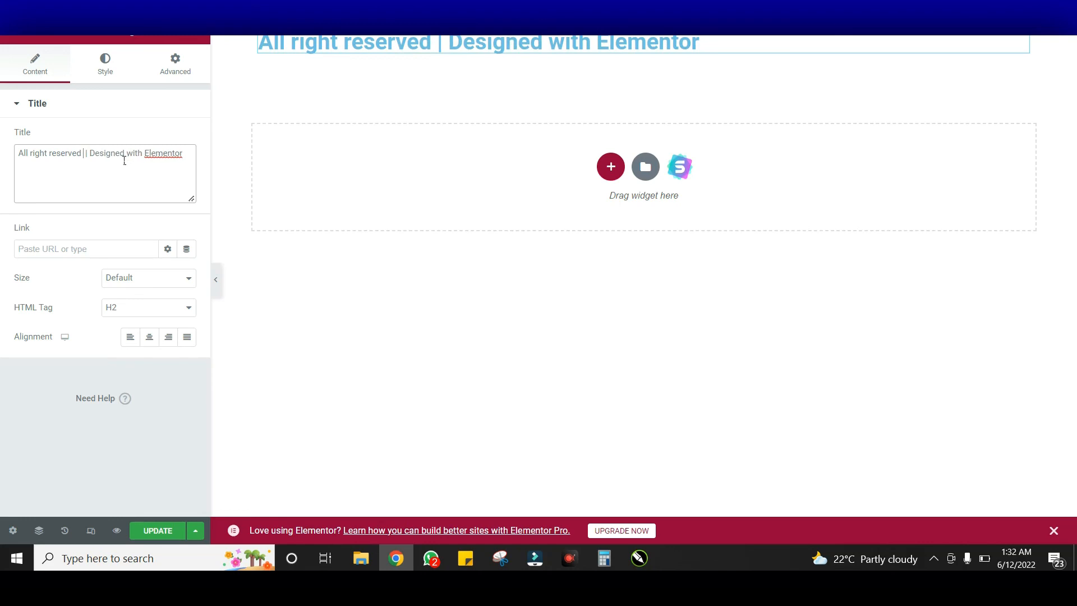
key(BackSpace)
click(152, 338)
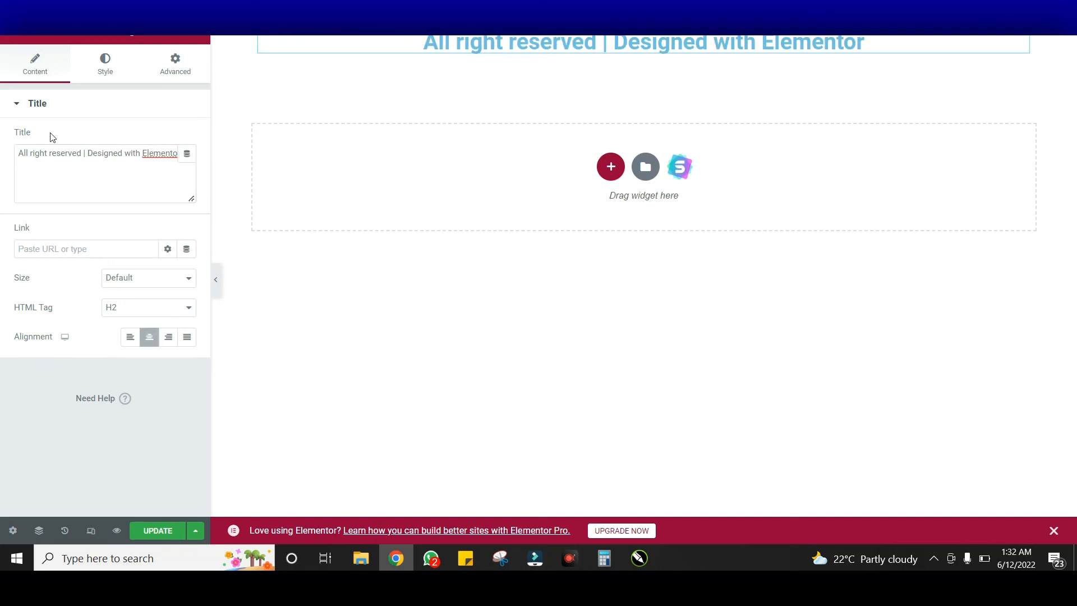
Set the footer heading's text colour to white
click(122, 68)
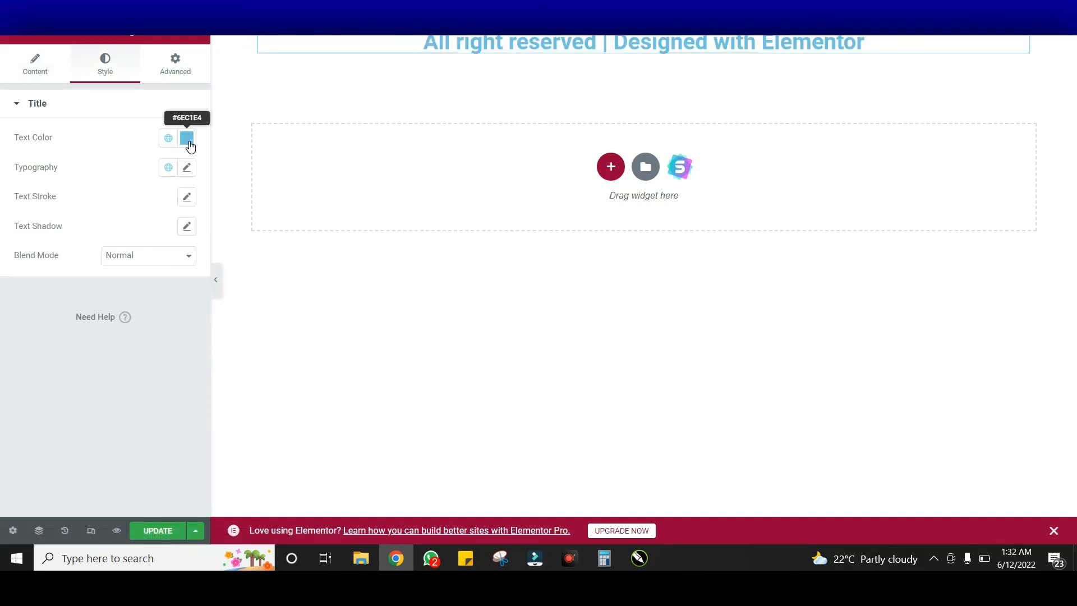
click(187, 137)
click(135, 292)
drag(135, 291, 16, 187)
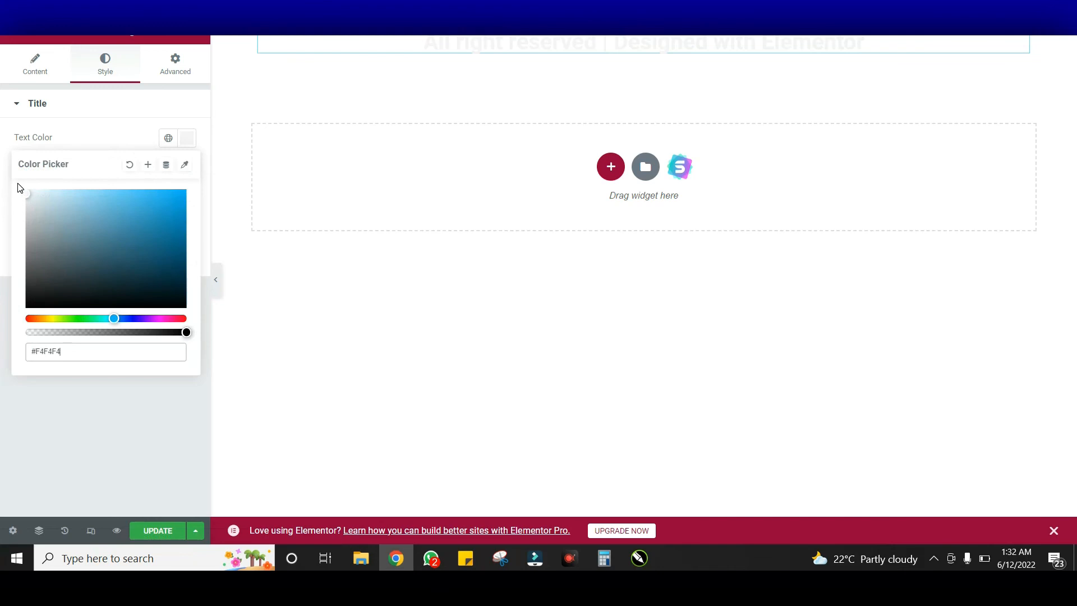
click(193, 147)
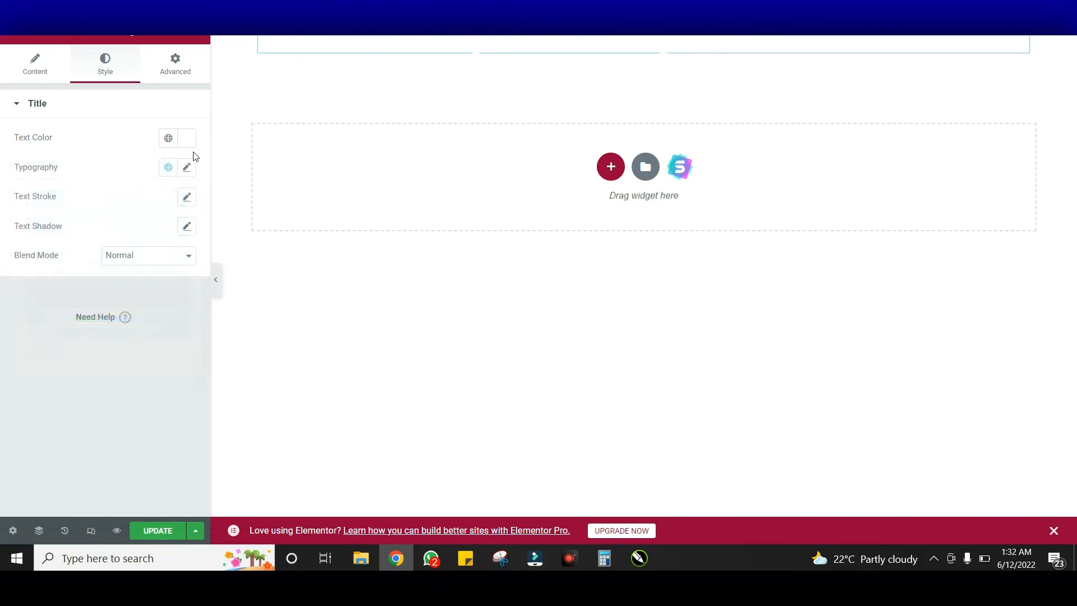
Set the heading's typography to Montserrat at size 17
click(187, 167)
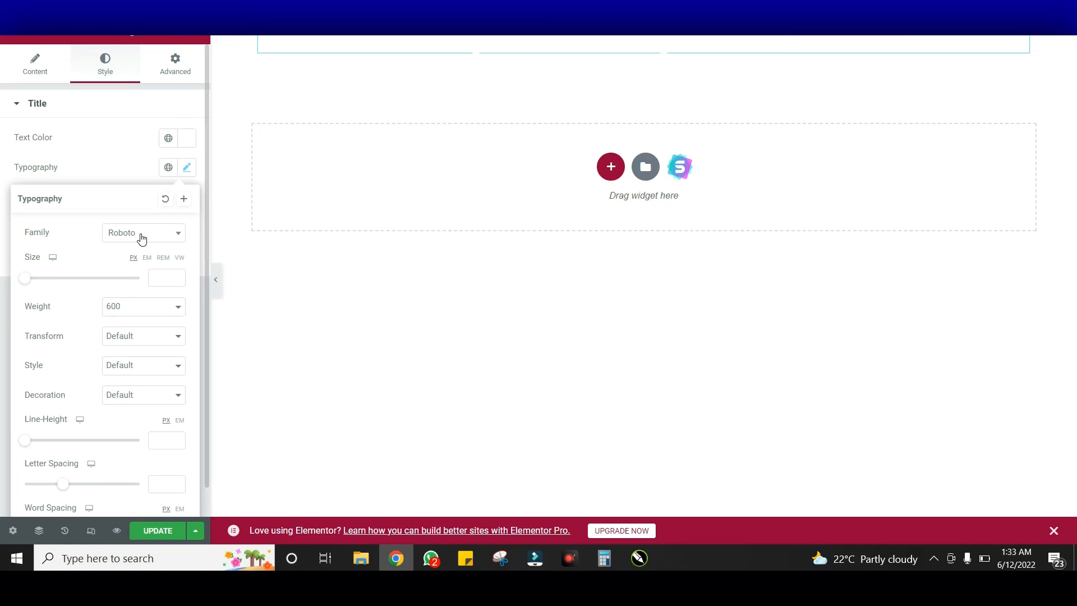
click(168, 232)
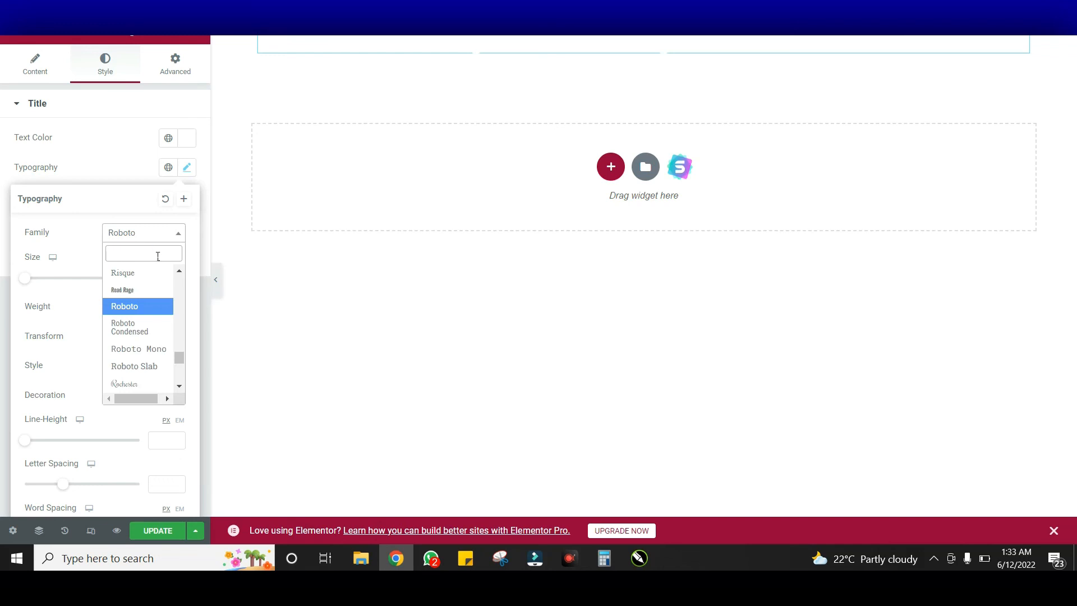
text(montse)
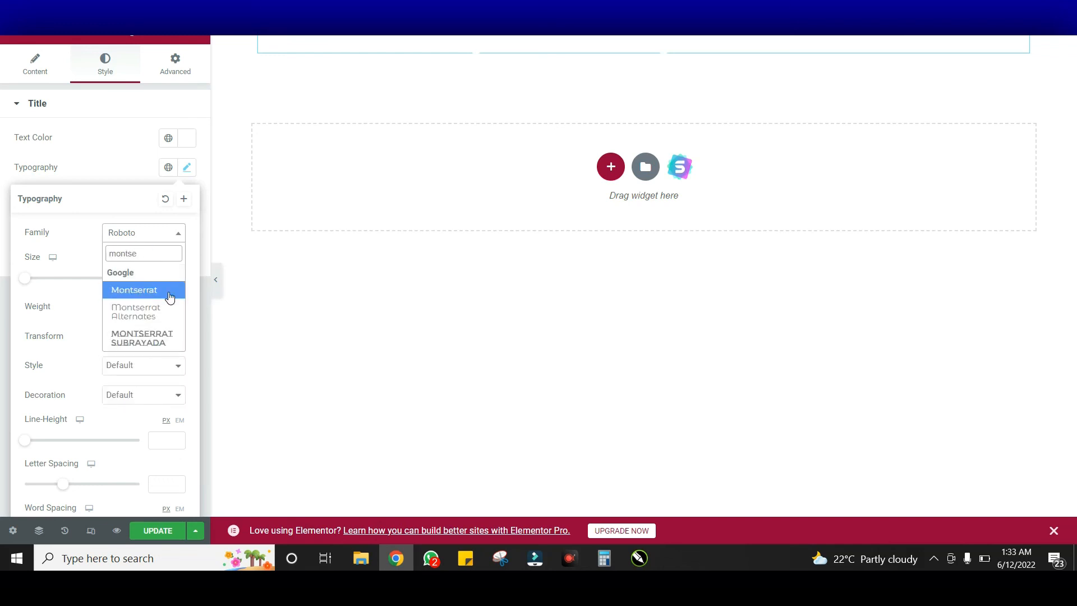
click(168, 296)
click(159, 278)
text(17)
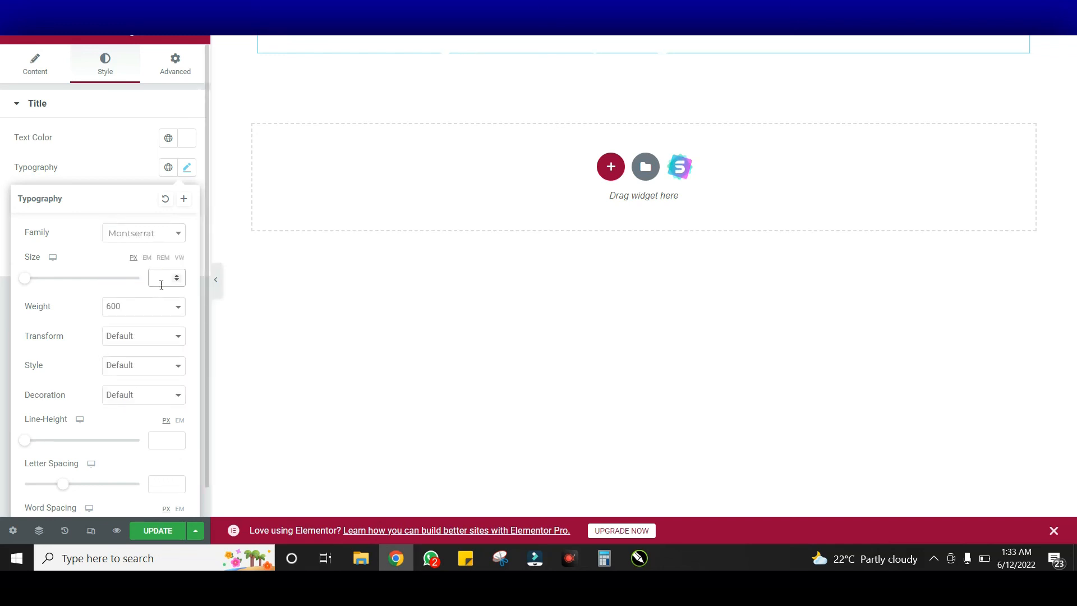
click(647, 36)
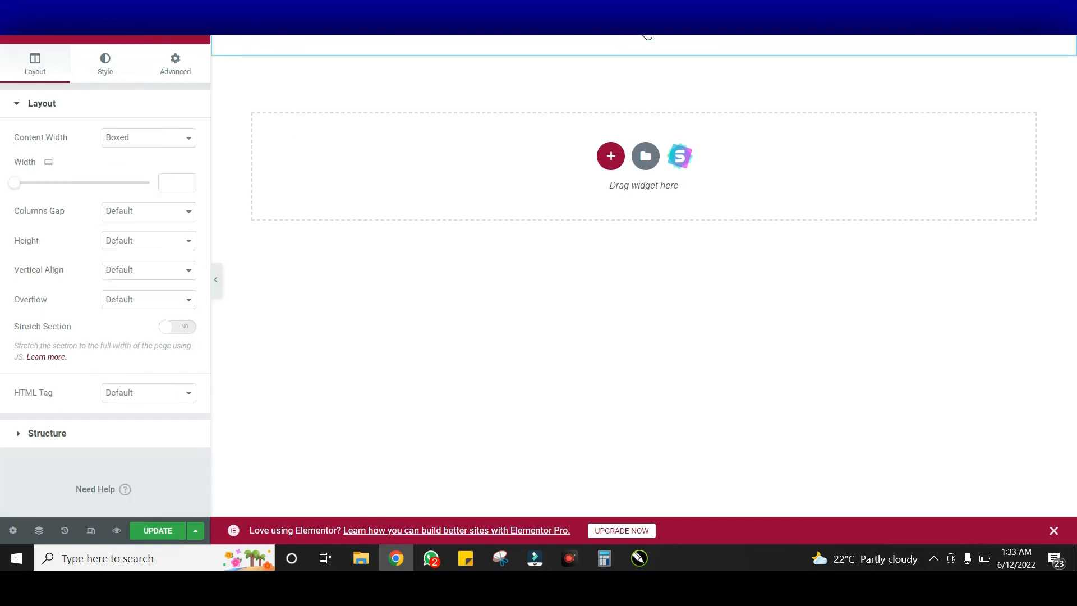
Give the footer section a classic background of dark blue #024284
click(103, 72)
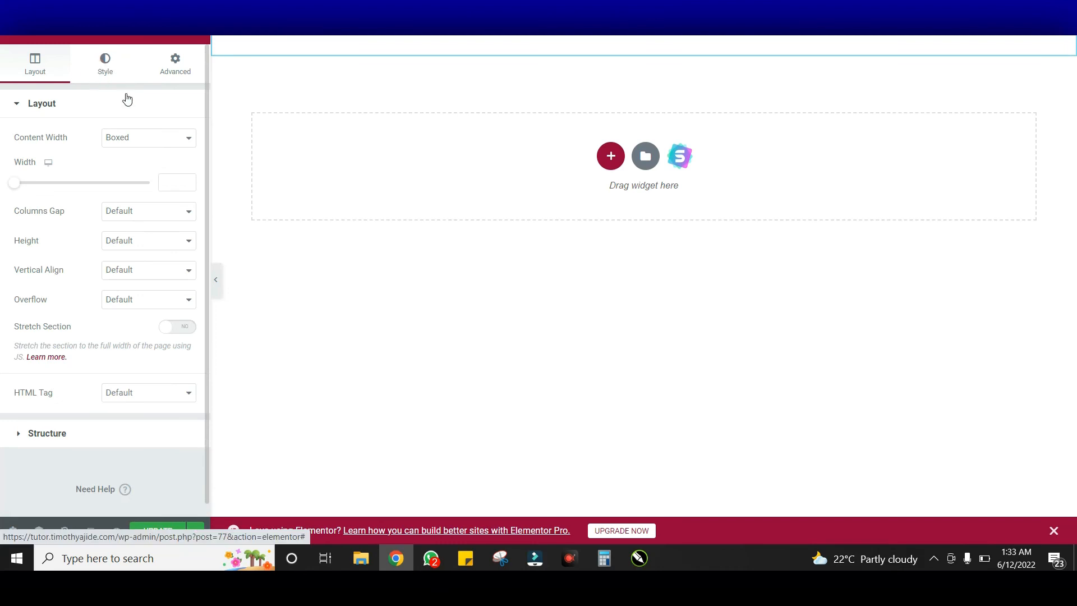
click(131, 167)
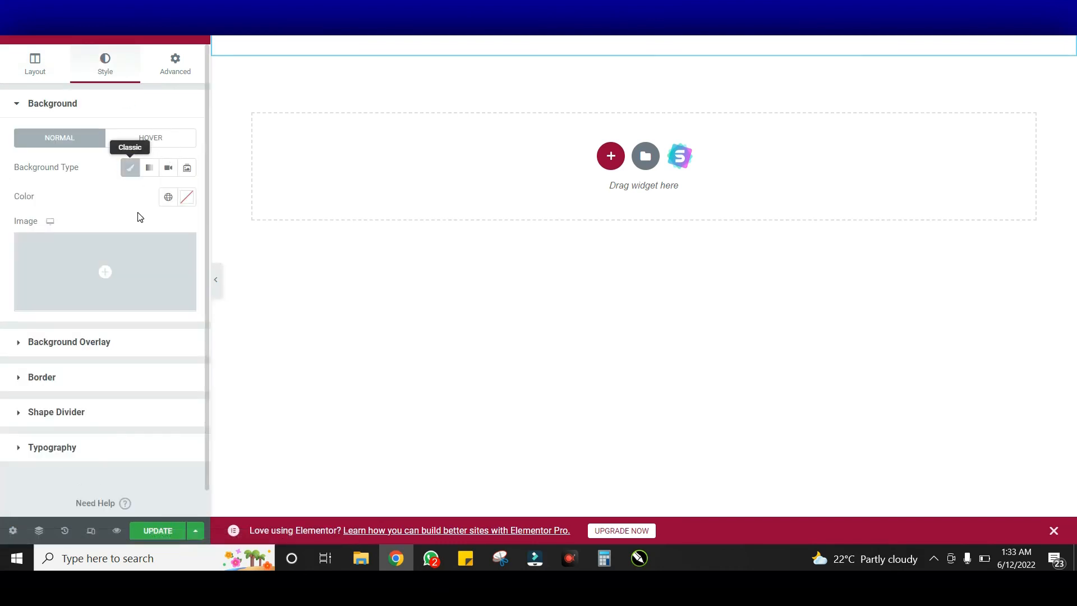
click(188, 198)
text(#024284)
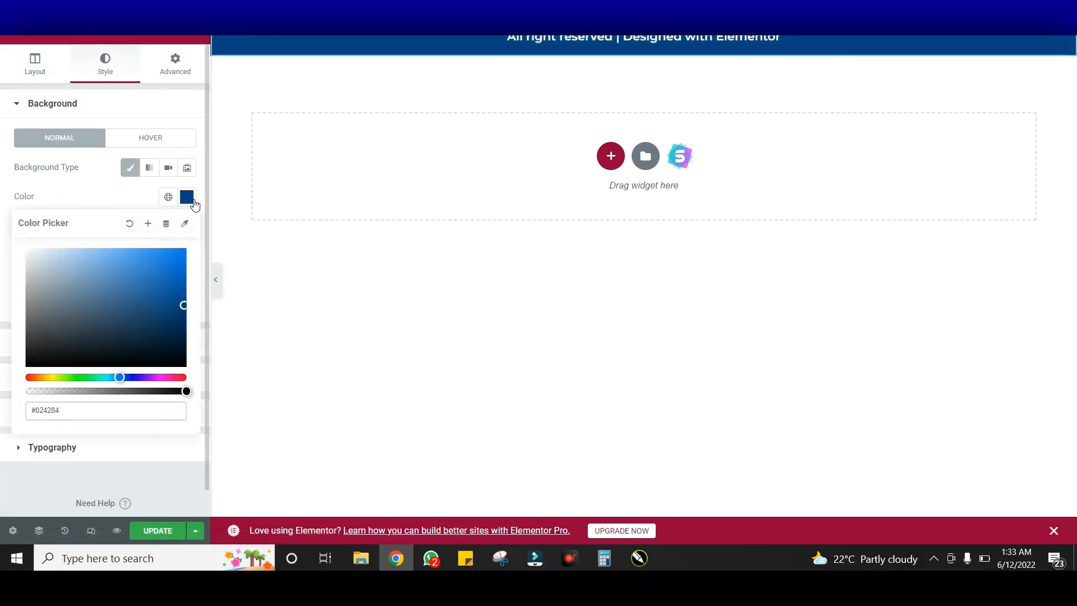
click(187, 197)
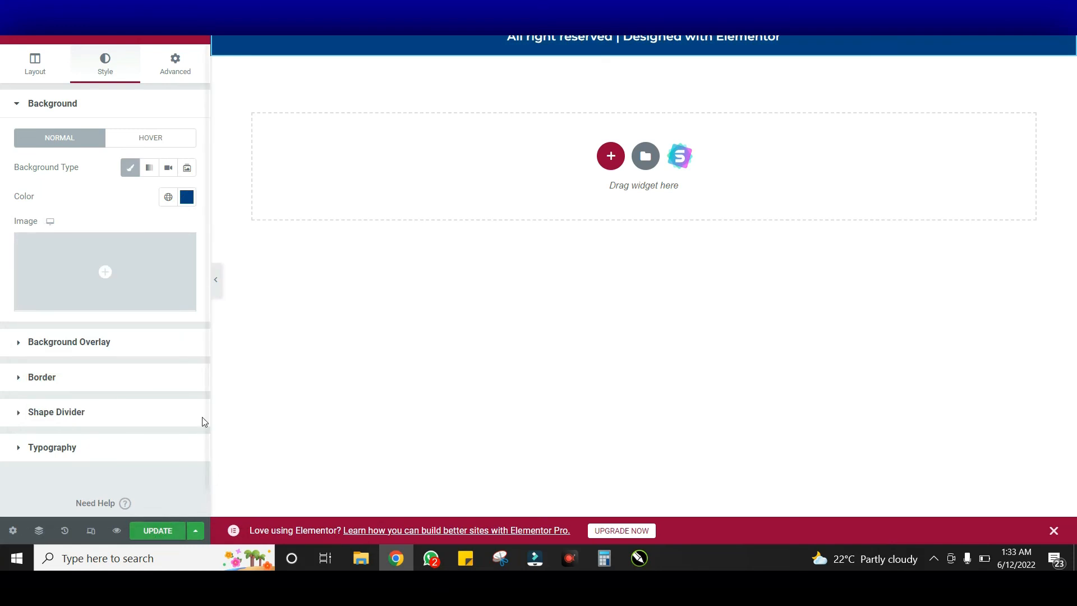
Preview the footer at full width, then save the template with Update
click(217, 294)
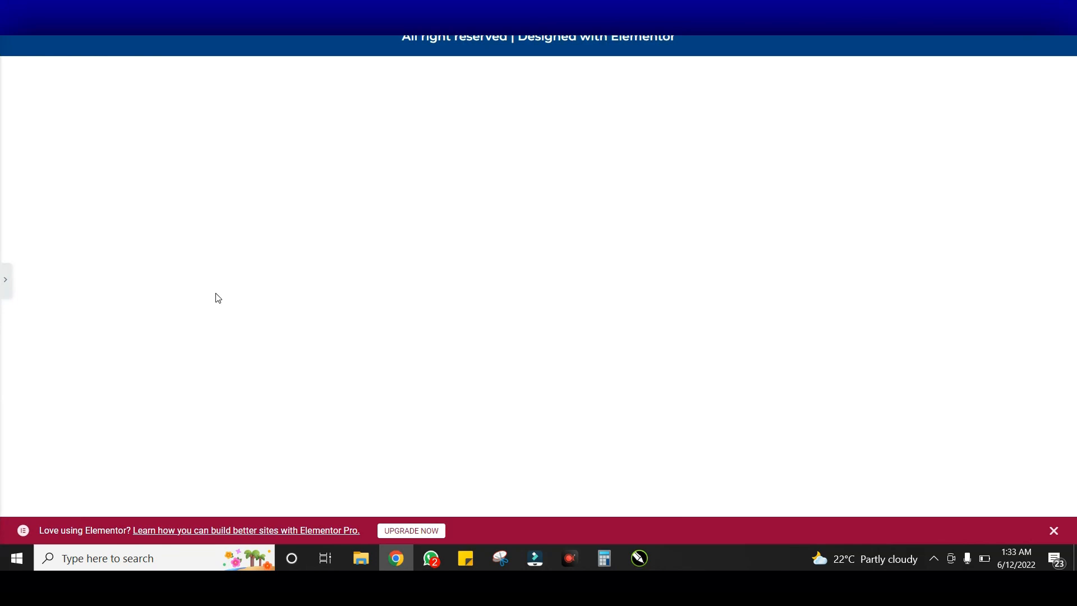
click(5, 280)
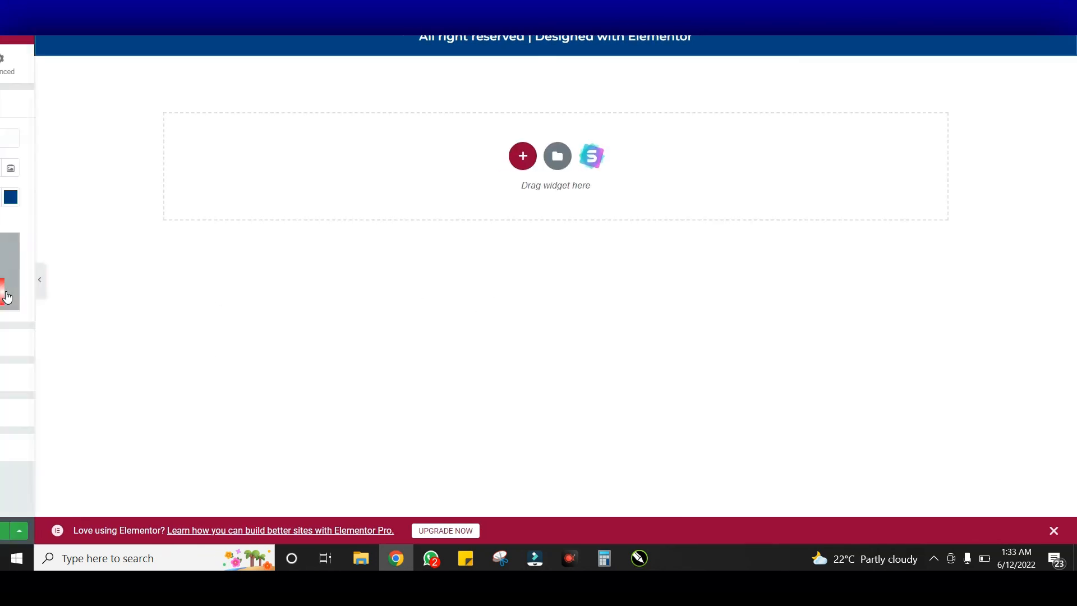
click(152, 530)
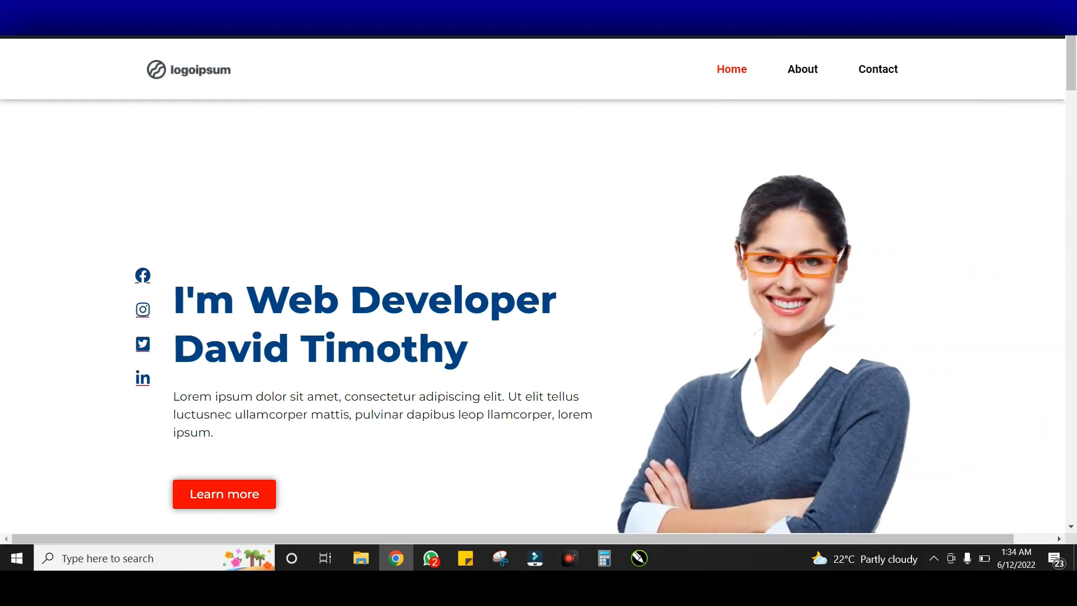
Scroll down the live Home page to inspect the dark blue footer, then return toward the top
scroll(567, 148, down, 1)
scroll(568, 148, down, 8)
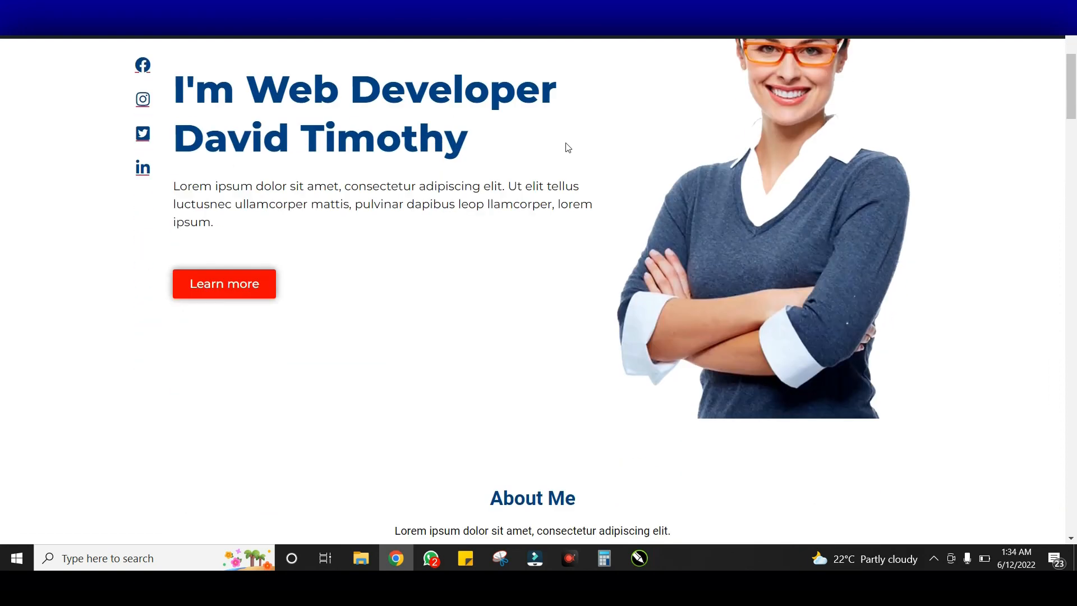
scroll(568, 148, down, 10)
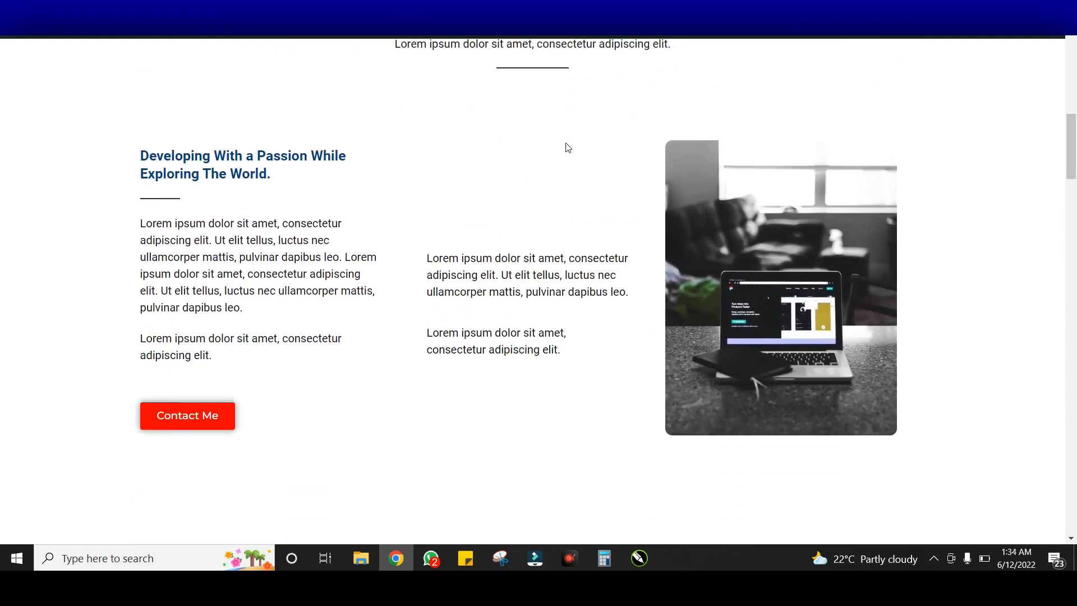
scroll(567, 147, down, 11)
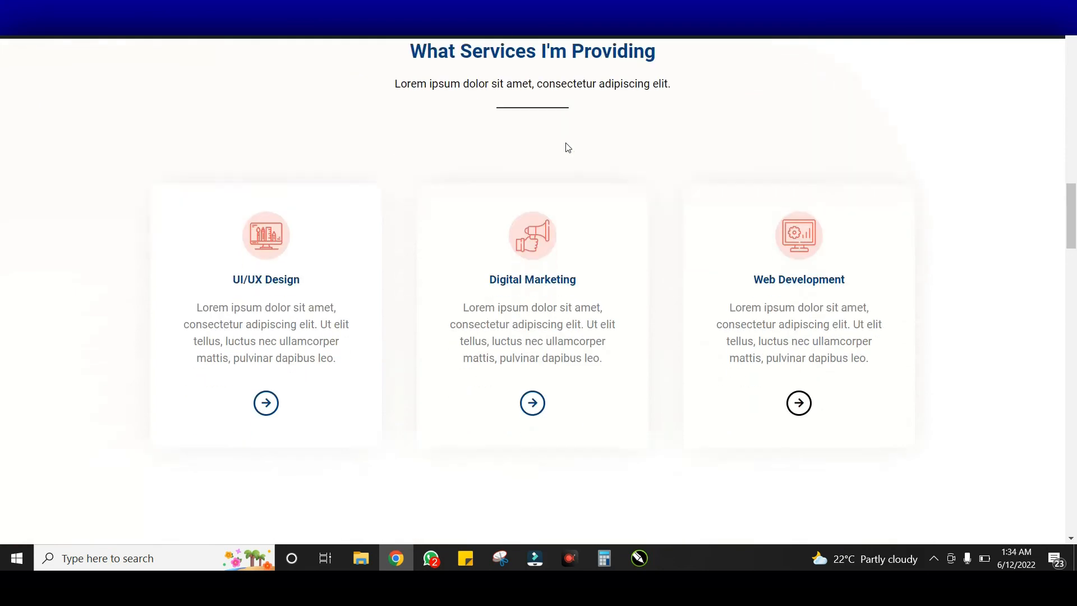
scroll(567, 147, down, 8)
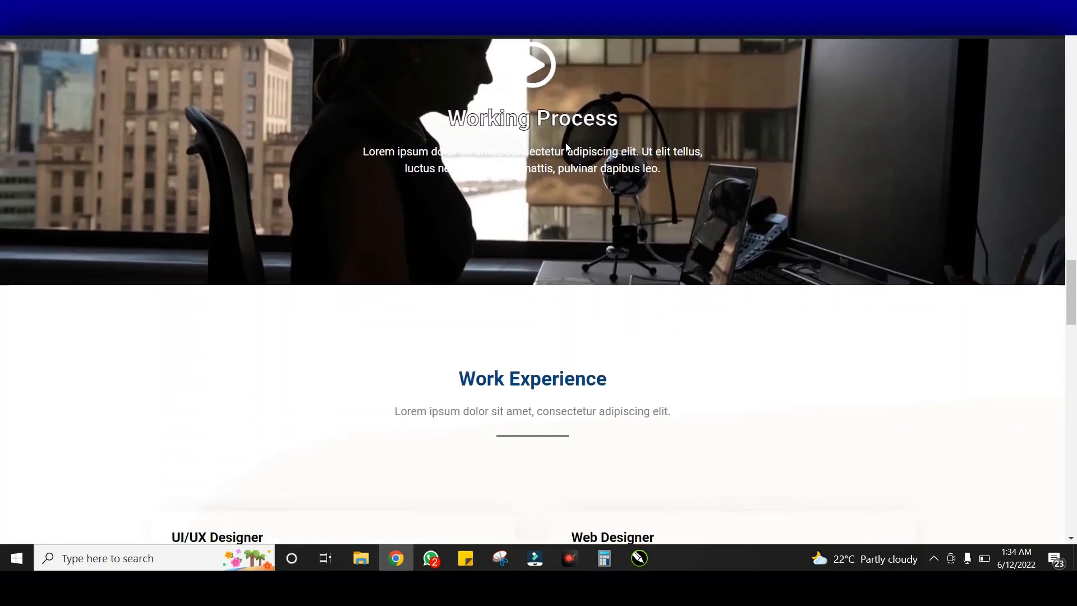
scroll(567, 148, down, 9)
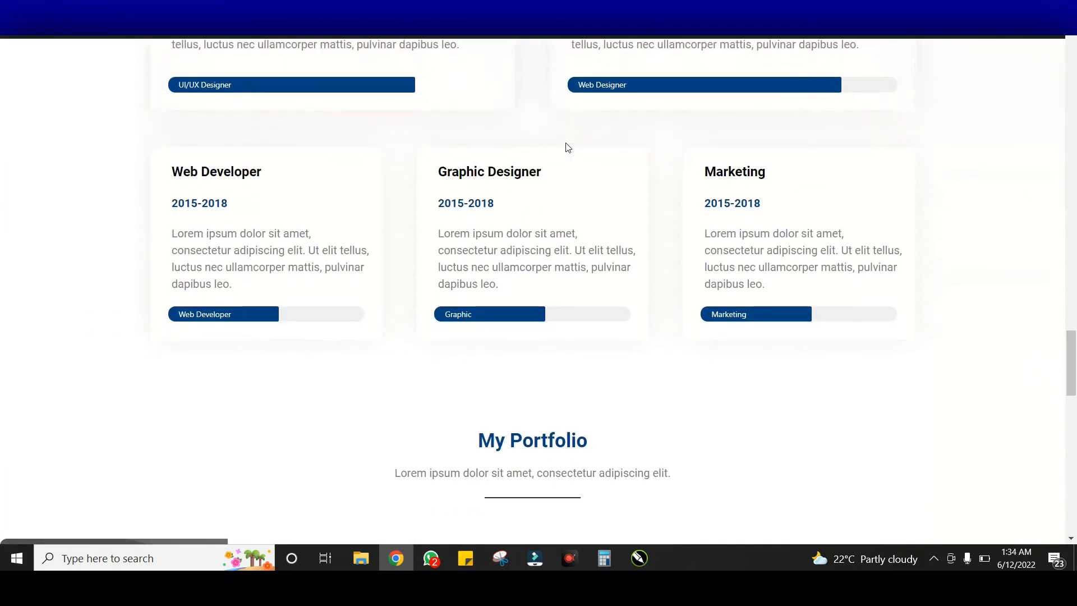
scroll(568, 147, down, 12)
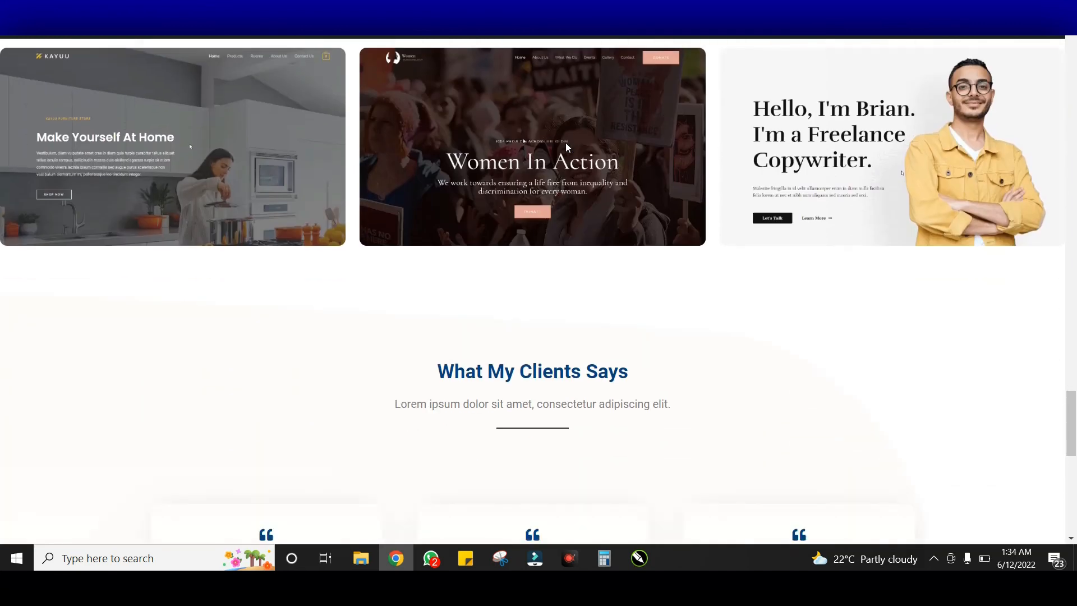
scroll(567, 146, down, 3)
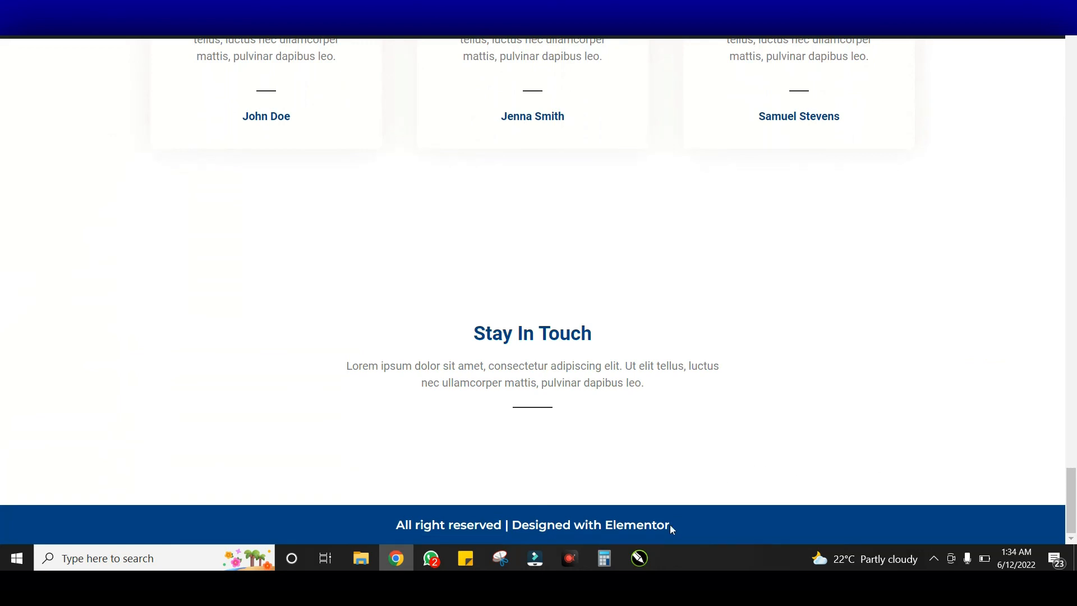
scroll(882, 364, up, 20)
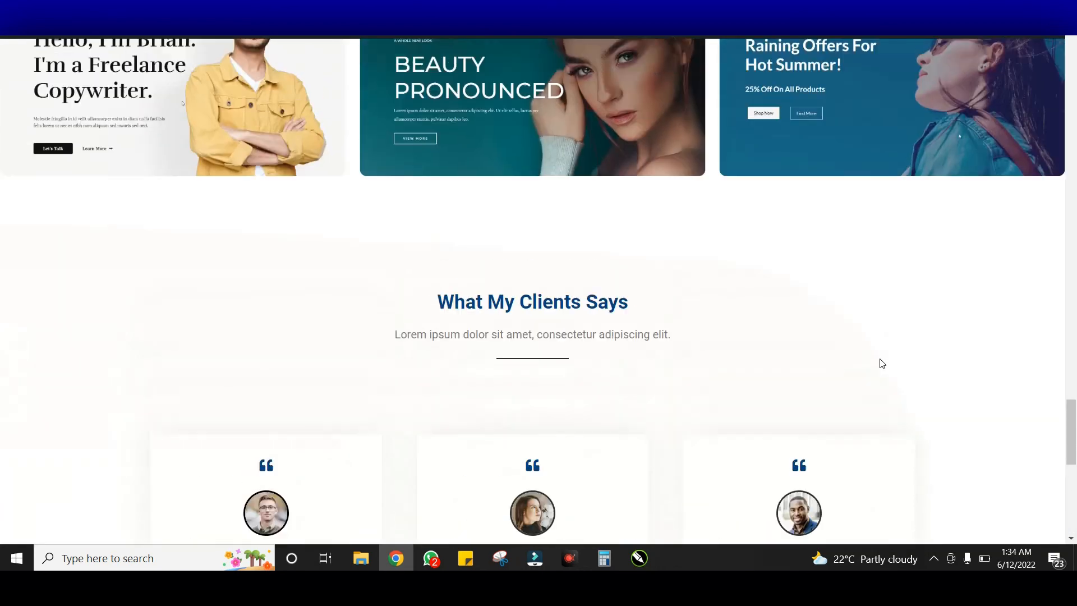
scroll(881, 364, up, 15)
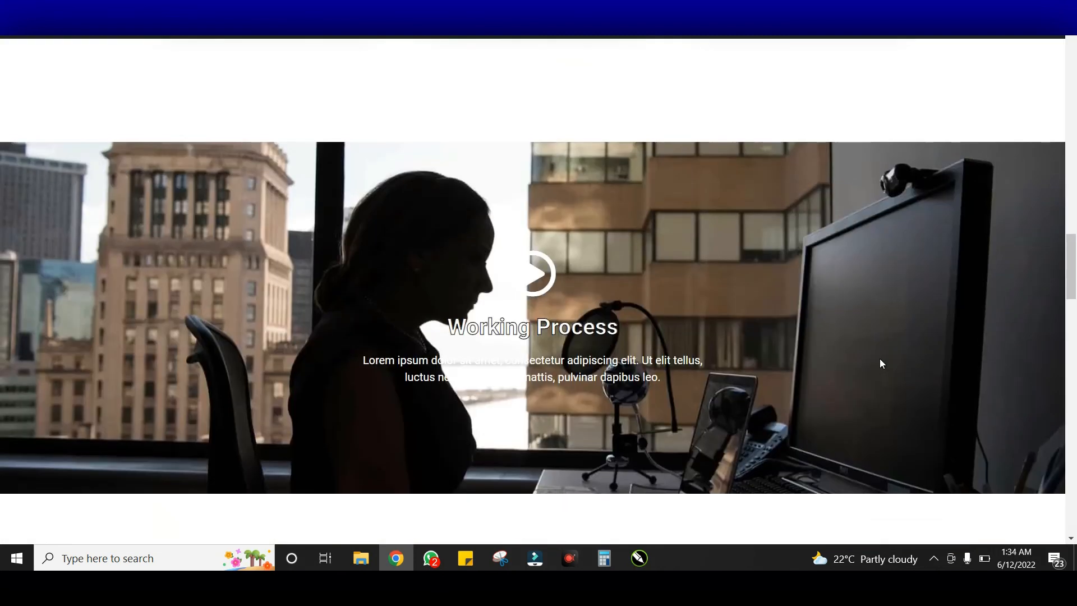
scroll(881, 364, up, 10)
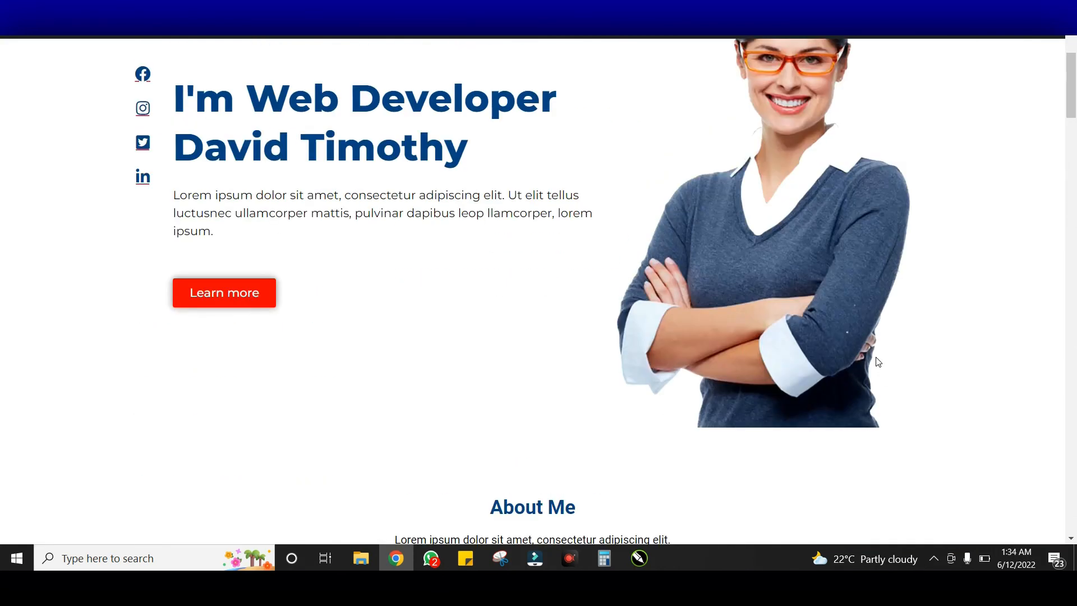